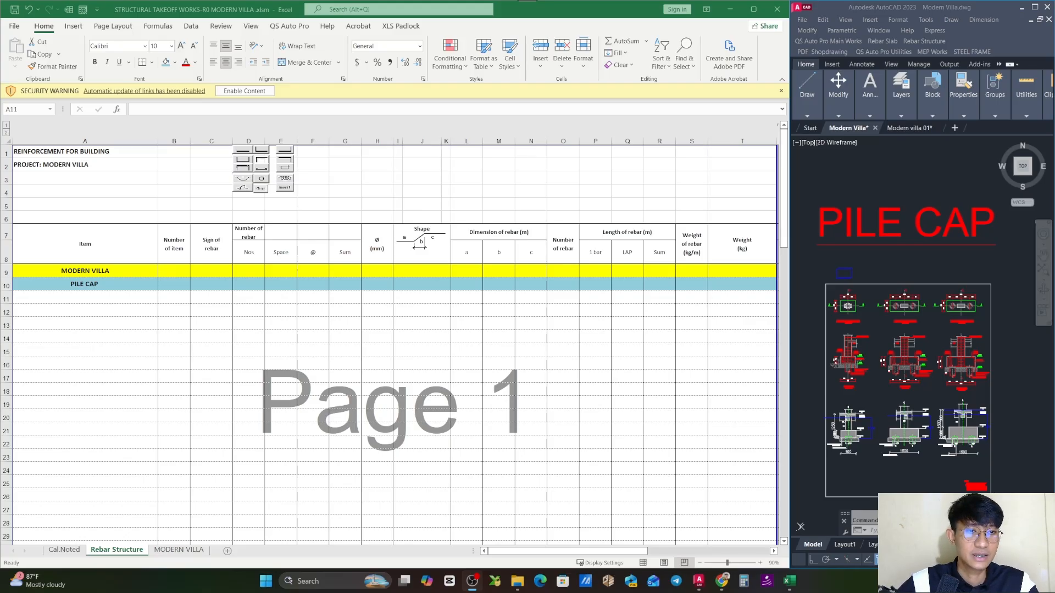
- Review the pile cap's concrete, formworks and reinforcement items on the Cal.Noted sheet
{"action": "left_click", "coordinate": [65, 550]}
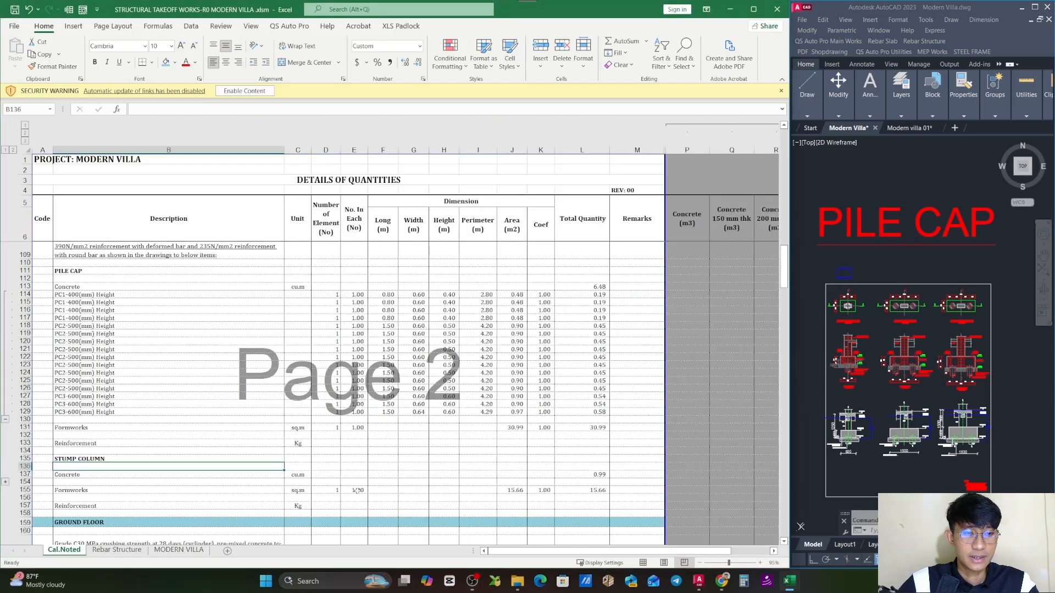
{"action": "left_click", "coordinate": [382, 455]}
{"action": "scroll", "coordinate": [359, 412], "scroll_direction": "up", "scroll_amount": 2}
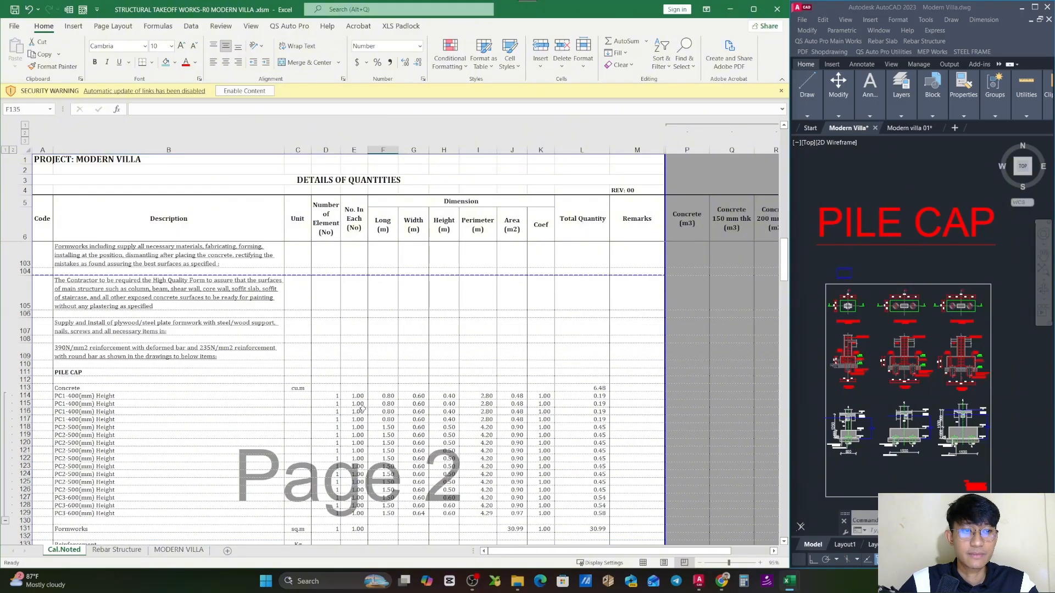
{"action": "scroll", "coordinate": [361, 407], "scroll_direction": "down", "scroll_amount": 2}
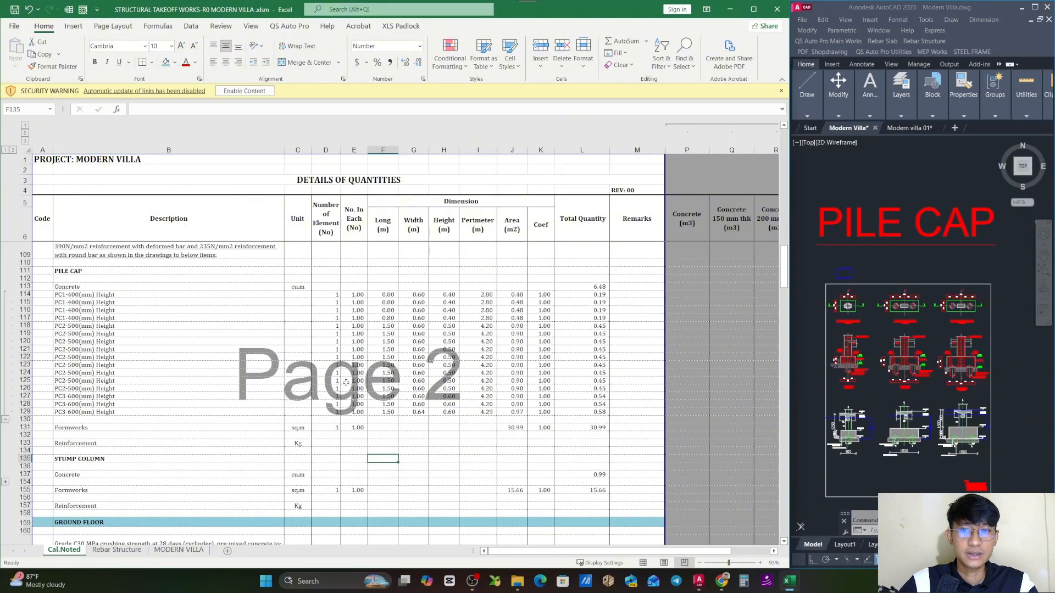
{"action": "left_click", "coordinate": [247, 287]}
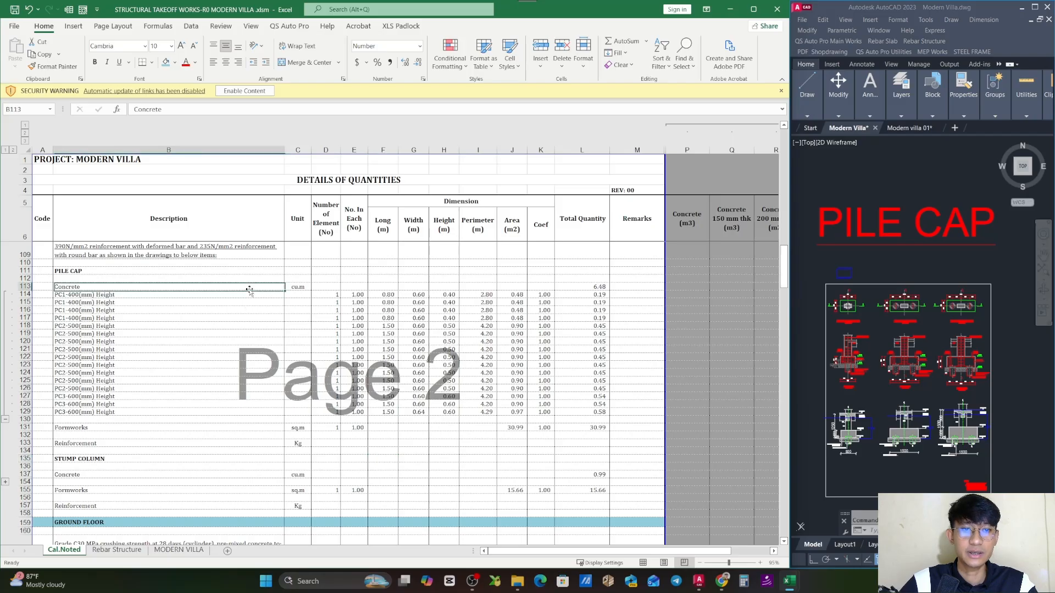
{"action": "left_click", "coordinate": [241, 426]}
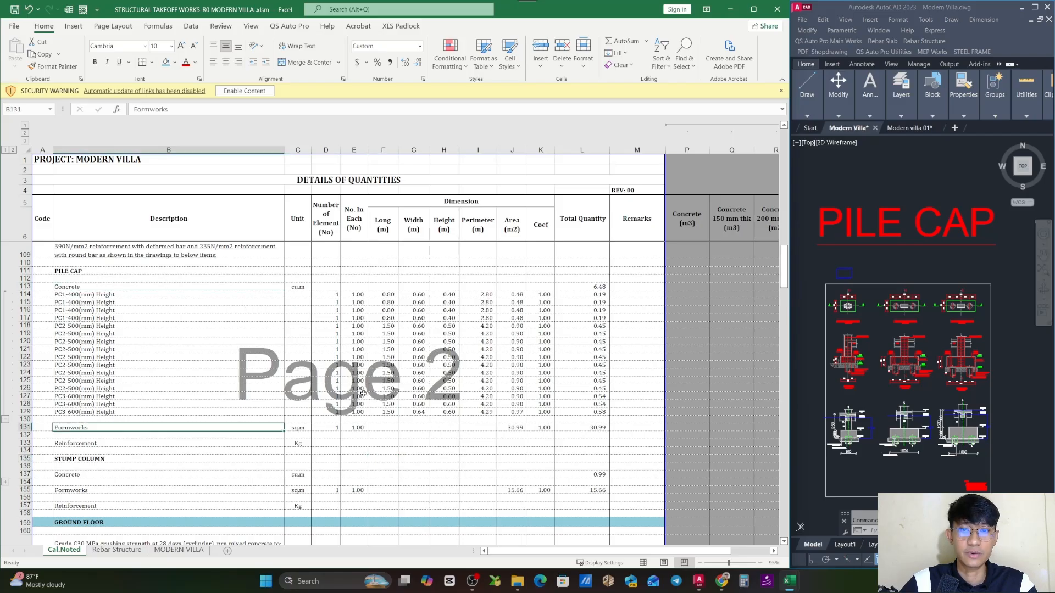
{"action": "left_click", "coordinate": [224, 443]}
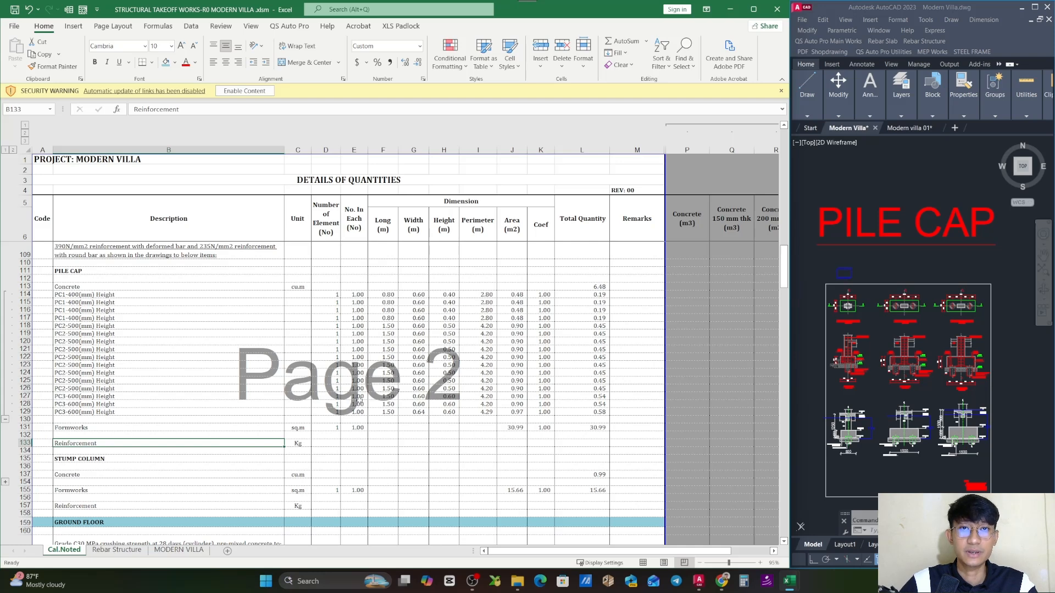
{"action": "left_click", "coordinate": [309, 446]}
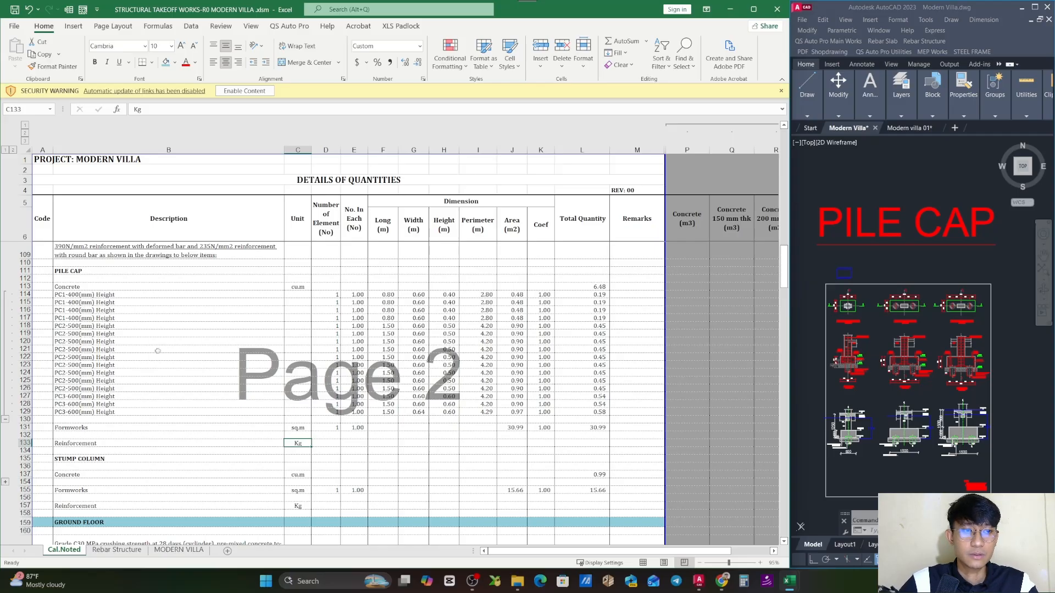
- Sort the pile cap concrete rows 114 to 129 by column B on cell values, in A to Z order
{"action": "left_click_drag", "start_coordinate": [28, 295], "coordinate": [32, 413]}
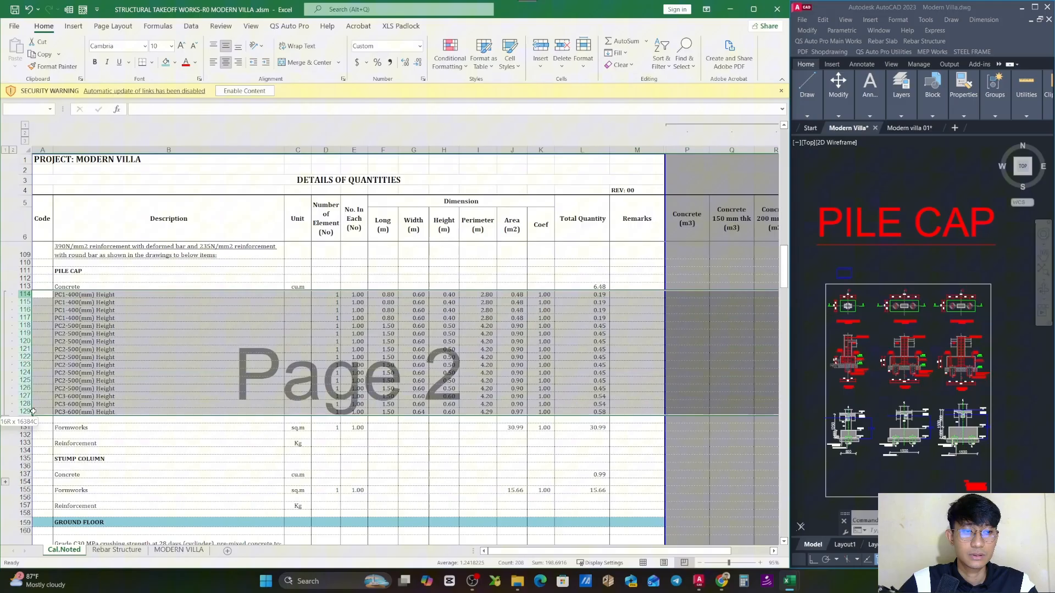
{"action": "left_click", "coordinate": [192, 27]}
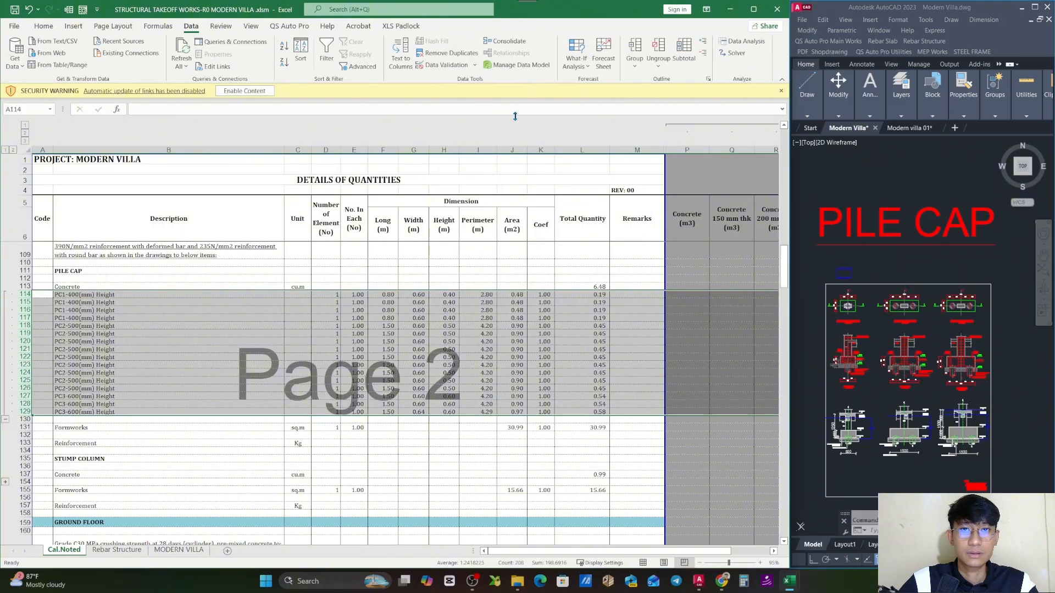
{"action": "left_click", "coordinate": [301, 52]}
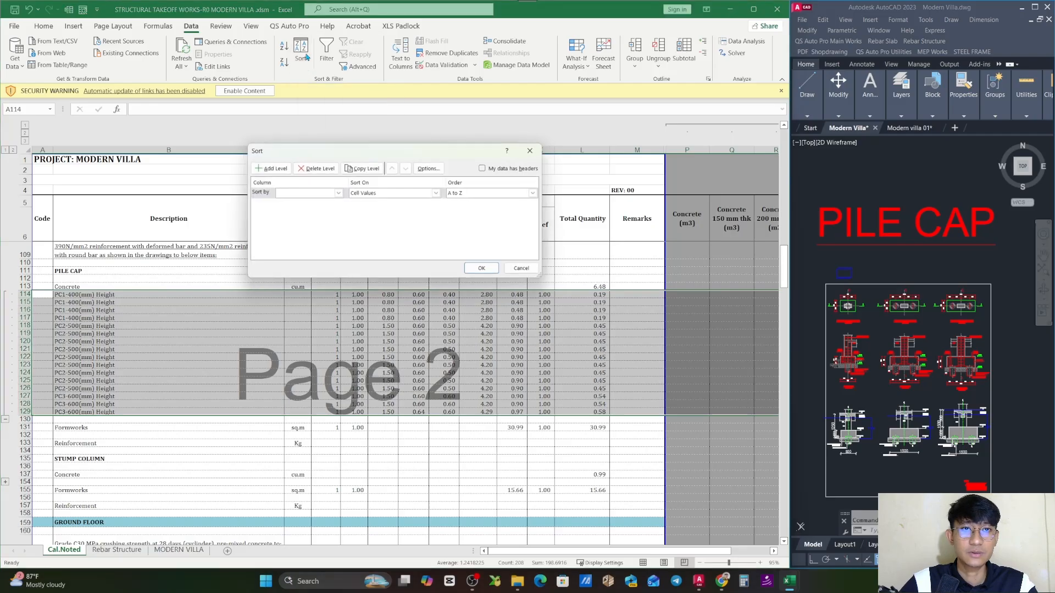
{"action": "left_click", "coordinate": [337, 193]}
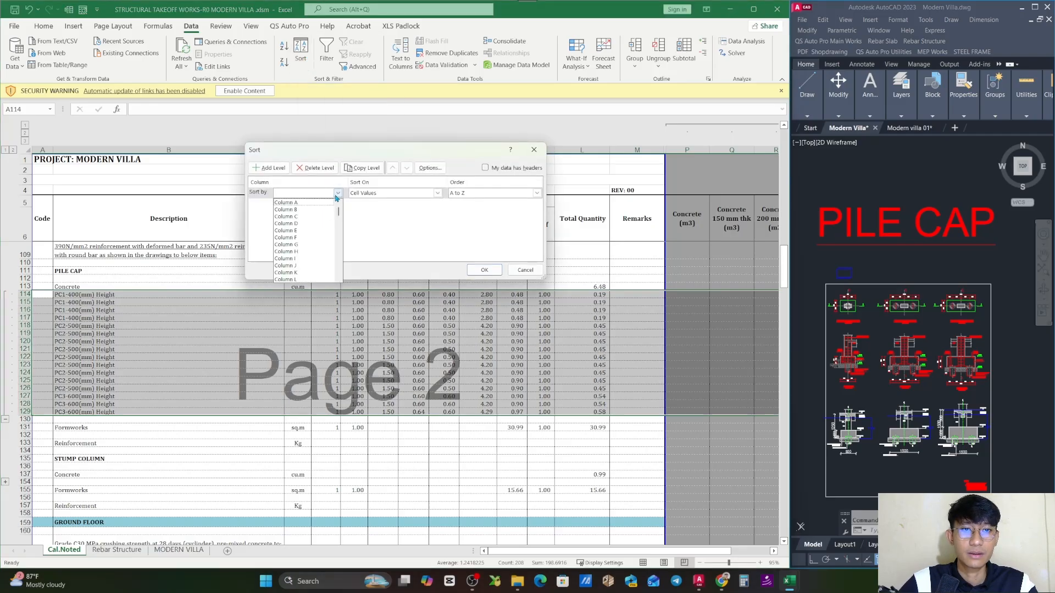
{"action": "left_click", "coordinate": [323, 211]}
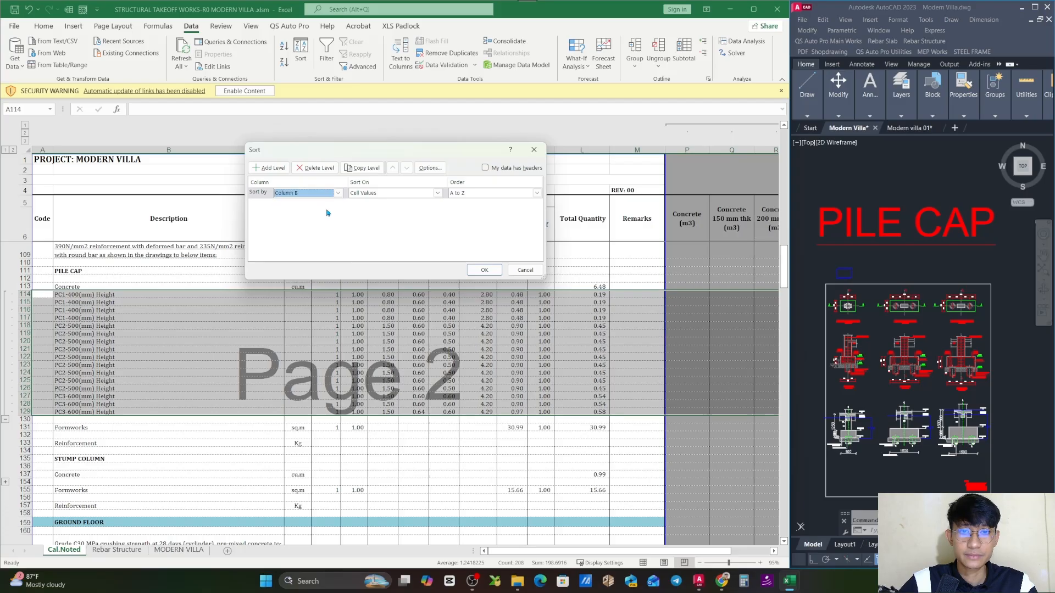
{"action": "left_click", "coordinate": [484, 269]}
- Check the sorted pile cap rows, examining how many PC1, PC2 and PC3 elements are listed
{"action": "left_click", "coordinate": [181, 327]}
{"action": "left_click", "coordinate": [89, 309]}
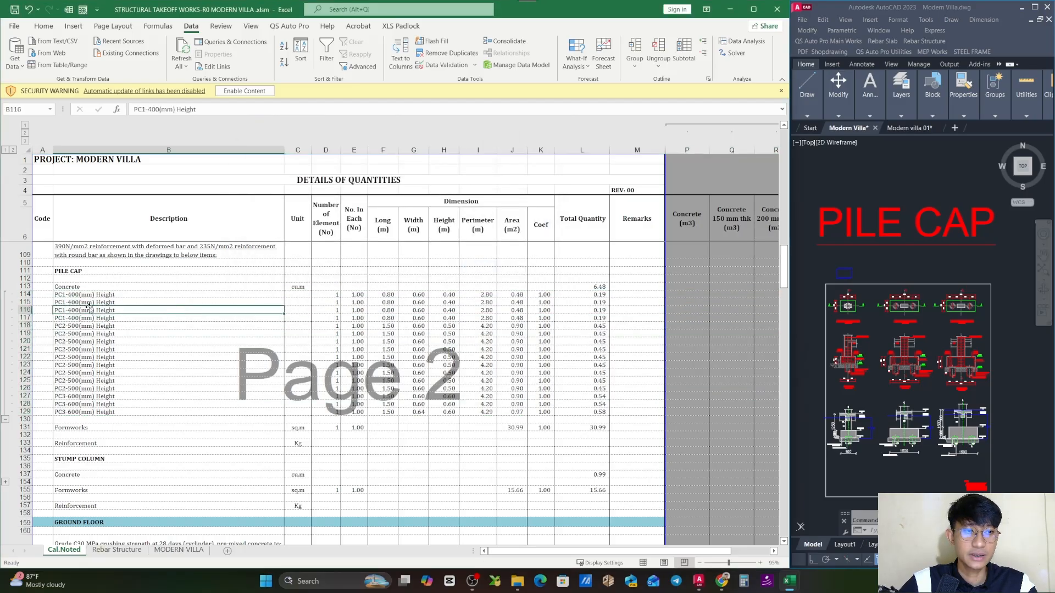
{"action": "left_click", "coordinate": [86, 295]}
{"action": "left_click_drag", "start_coordinate": [86, 295], "coordinate": [165, 411]}
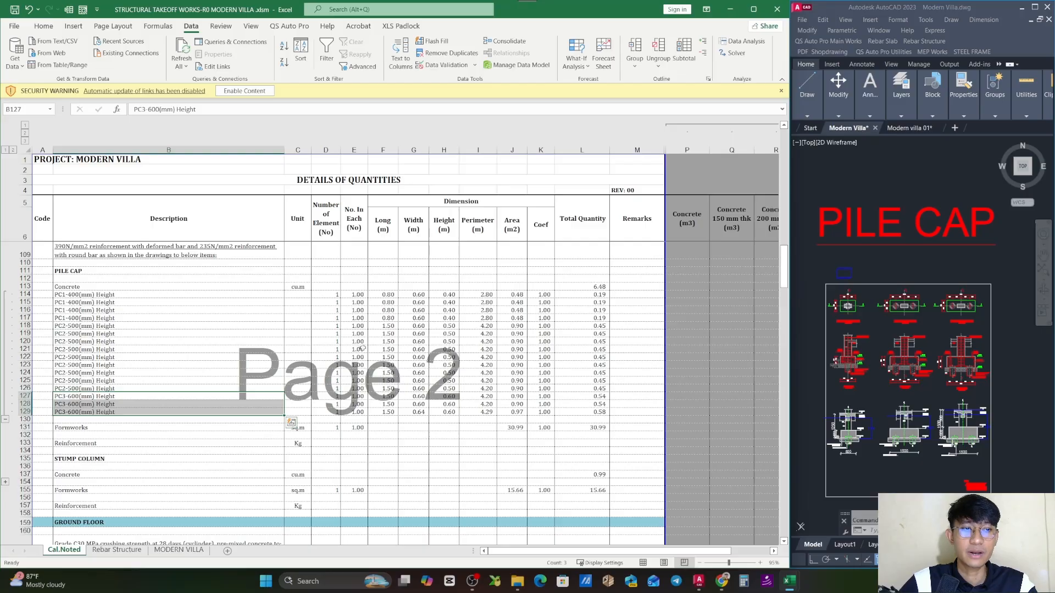
{"action": "left_click", "coordinate": [359, 296]}
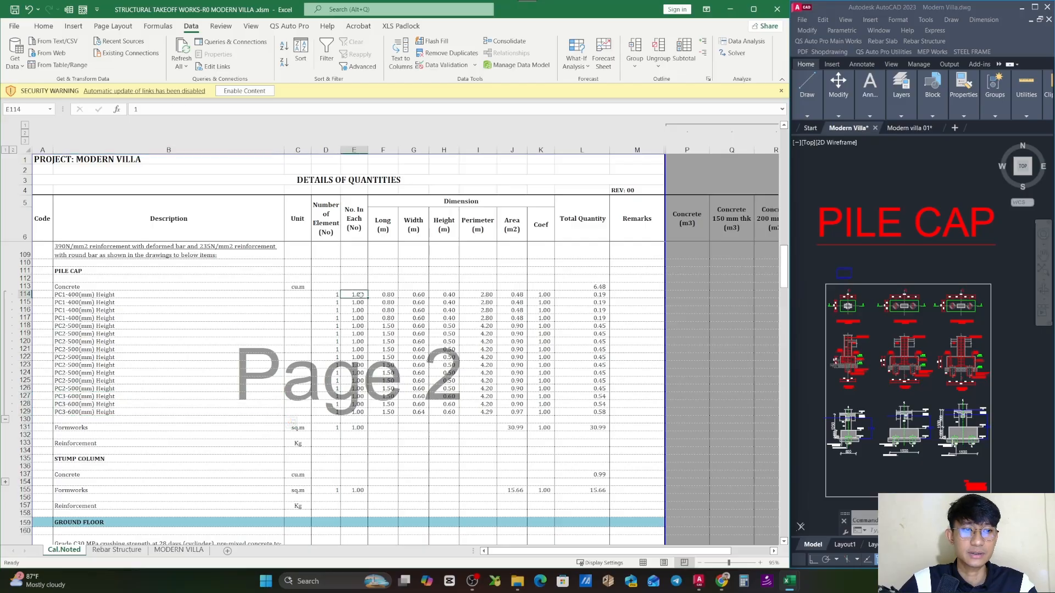
{"action": "left_click_drag", "start_coordinate": [359, 295], "coordinate": [360, 319]}
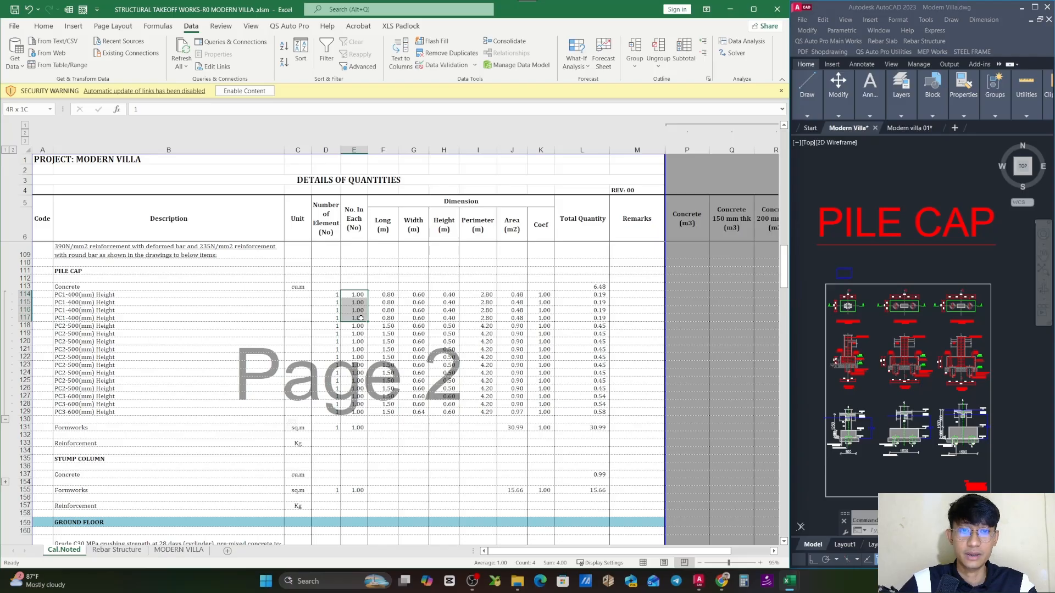
{"action": "left_click_drag", "start_coordinate": [359, 319], "coordinate": [359, 319]}
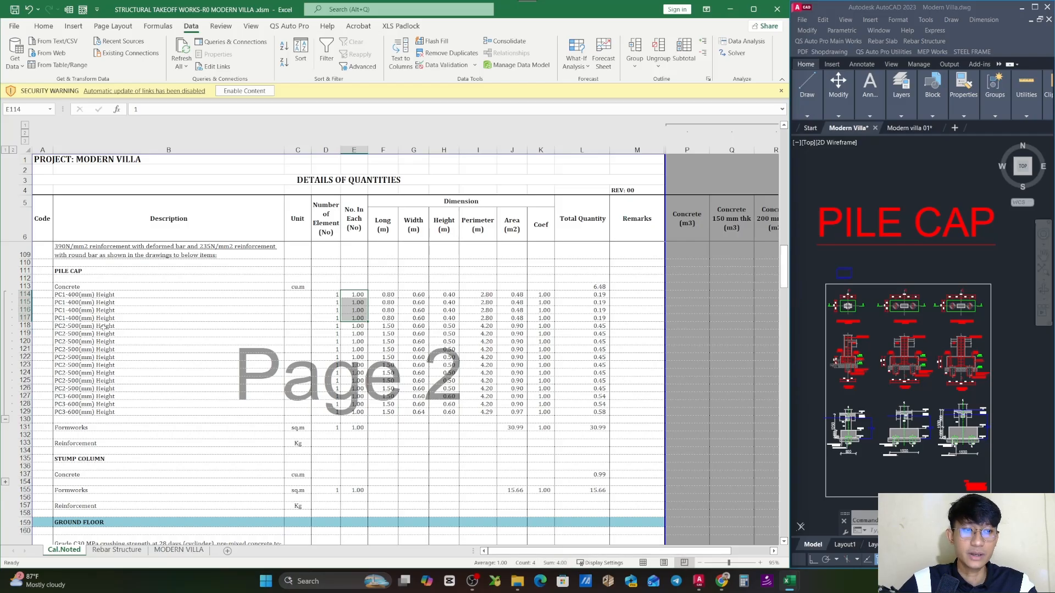
{"action": "left_click_drag", "start_coordinate": [104, 326], "coordinate": [113, 390]}
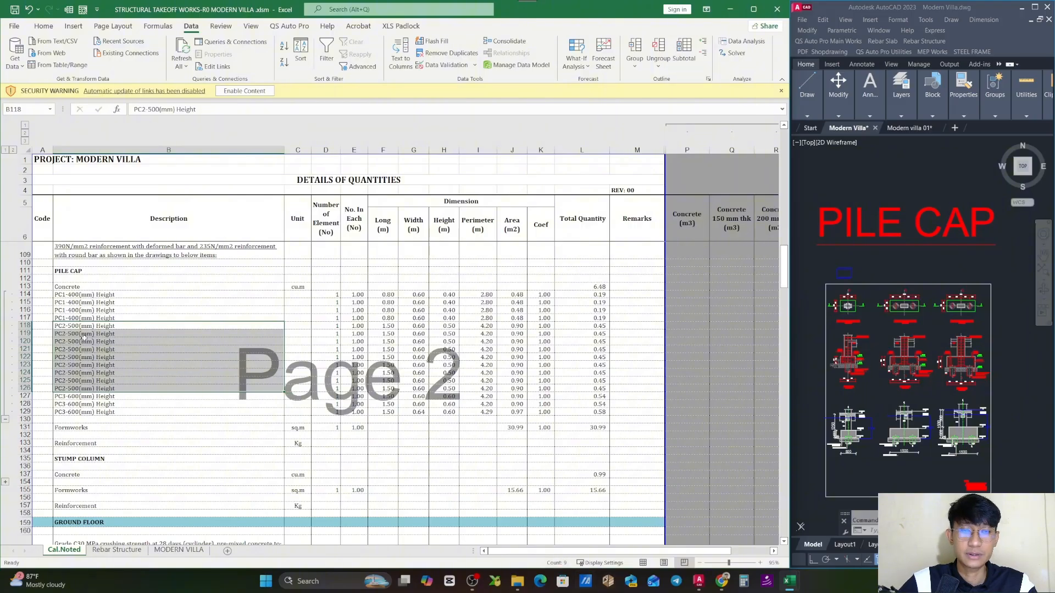
{"action": "left_click_drag", "start_coordinate": [120, 397], "coordinate": [121, 412]}
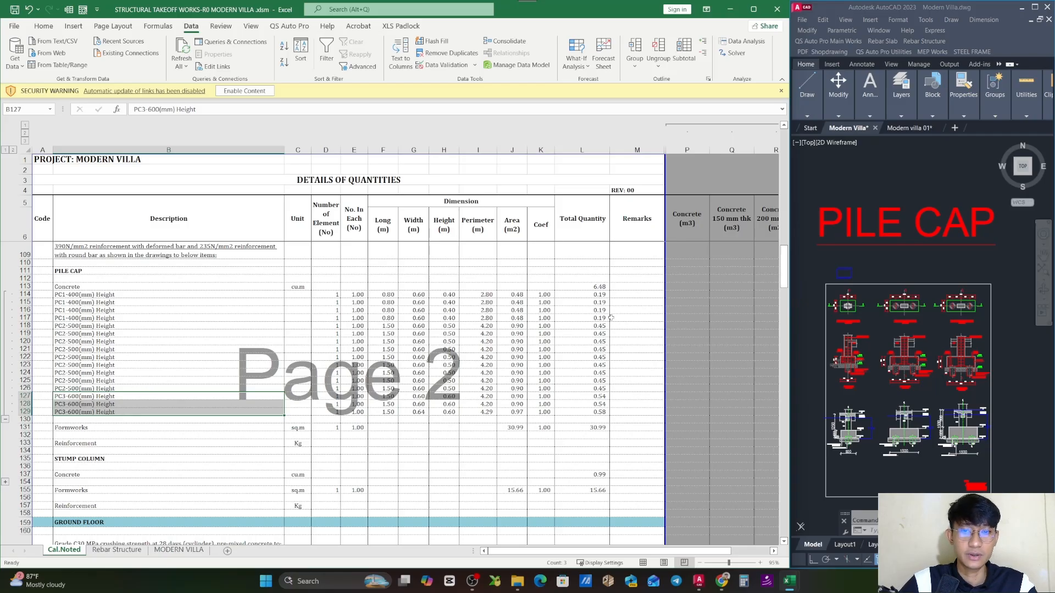
{"action": "left_click", "coordinate": [636, 333]}
{"action": "left_click_drag", "start_coordinate": [19, 294], "coordinate": [20, 412]}
{"action": "left_click", "coordinate": [696, 264]}
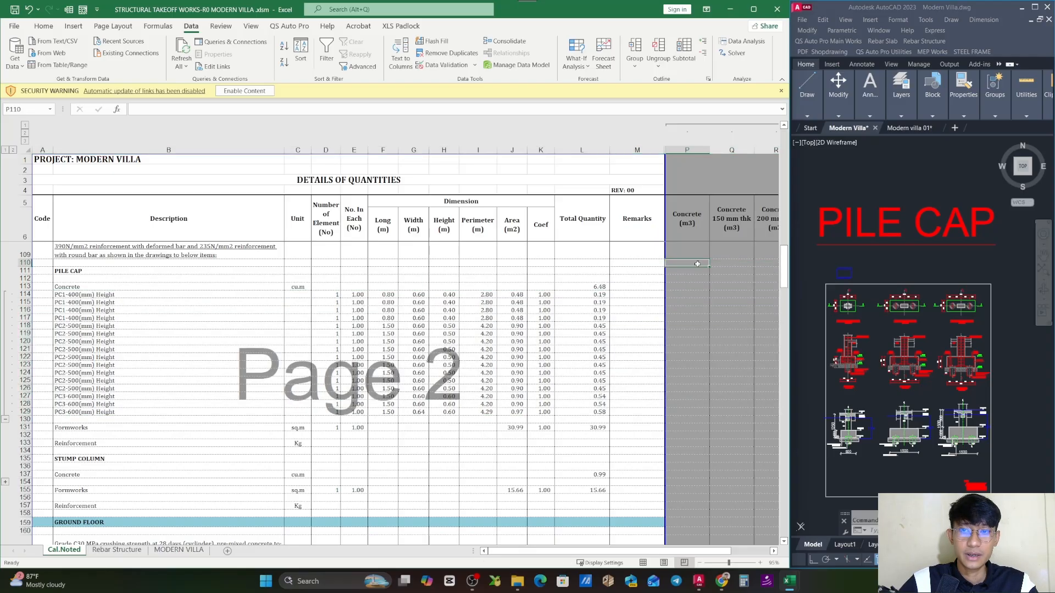
- Examine the Rebar Structure sheet's columns, from the item description across to the weight and diameter classification
{"action": "left_click", "coordinate": [117, 549]}
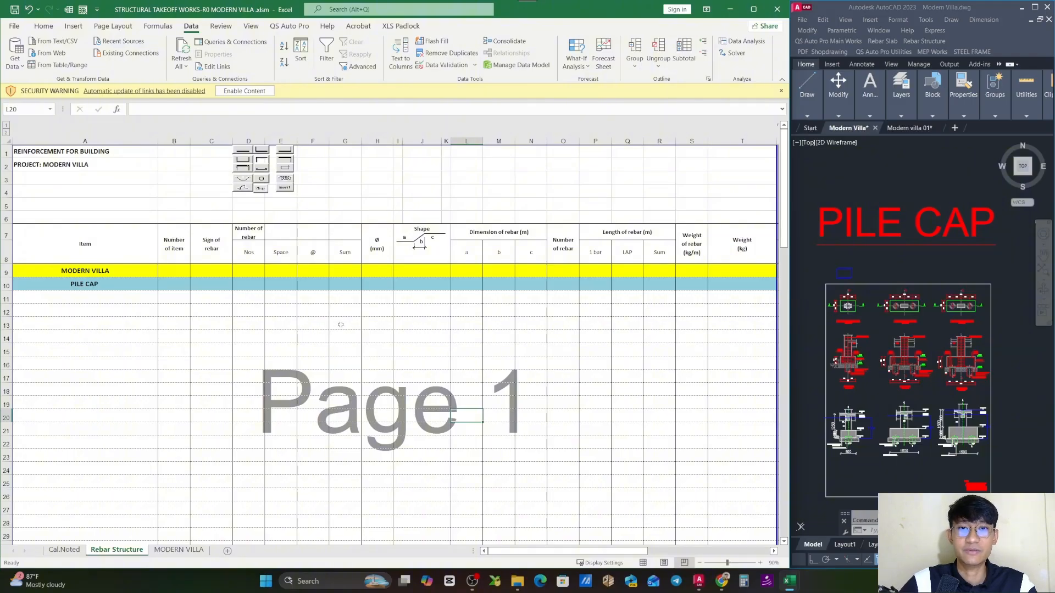
{"action": "left_click", "coordinate": [238, 307]}
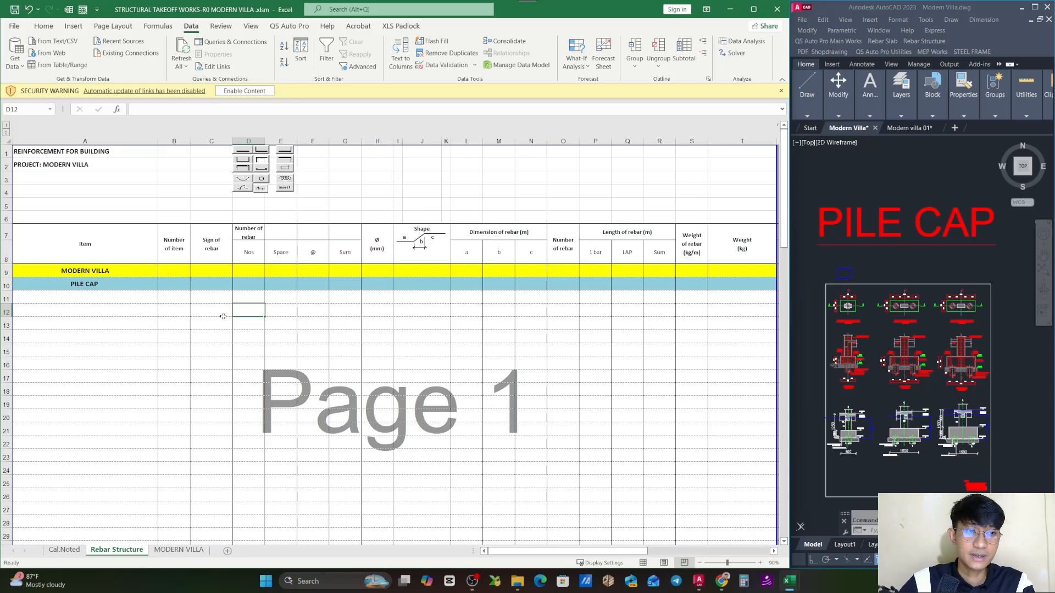
{"action": "key", "text": "Right"}
{"action": "left_click", "coordinate": [88, 296]}
{"action": "key", "text": "Right"}
{"action": "key", "text": "Right"}
{"action": "key", "text": "Right"}
{"action": "key", "text": "Right"}
{"action": "key", "text": "Right"}
{"action": "key", "text": "Right"}
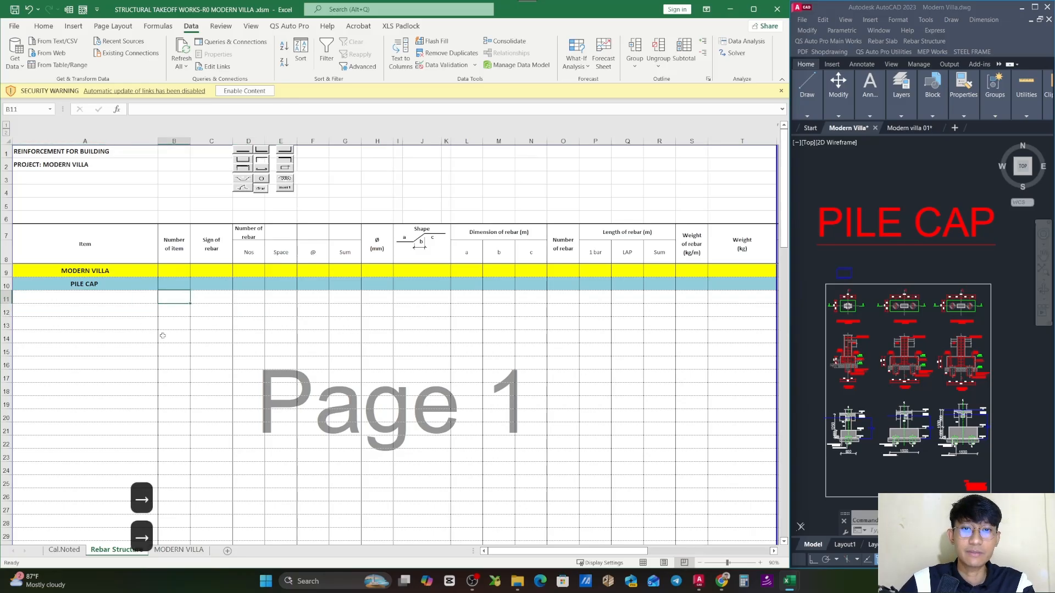
{"action": "key", "text": "Right"}
{"action": "key", "text": "Right"}
{"action": "key", "text": "Right"}
{"action": "key", "text": "Right"}
{"action": "key", "text": "Right"}
{"action": "key", "text": "Right"}
{"action": "key", "text": "Right"}
{"action": "key", "text": "Right"}
{"action": "key", "text": "Right"}
{"action": "key", "text": "Right"}
{"action": "key", "text": "Right"}
{"action": "key", "text": "Right"}
{"action": "key", "text": "Right"}
{"action": "key", "text": "Right"}
{"action": "key", "text": "Right"}
{"action": "key", "text": "Right"}
{"action": "key", "text": "Right"}
{"action": "key", "text": "Right"}
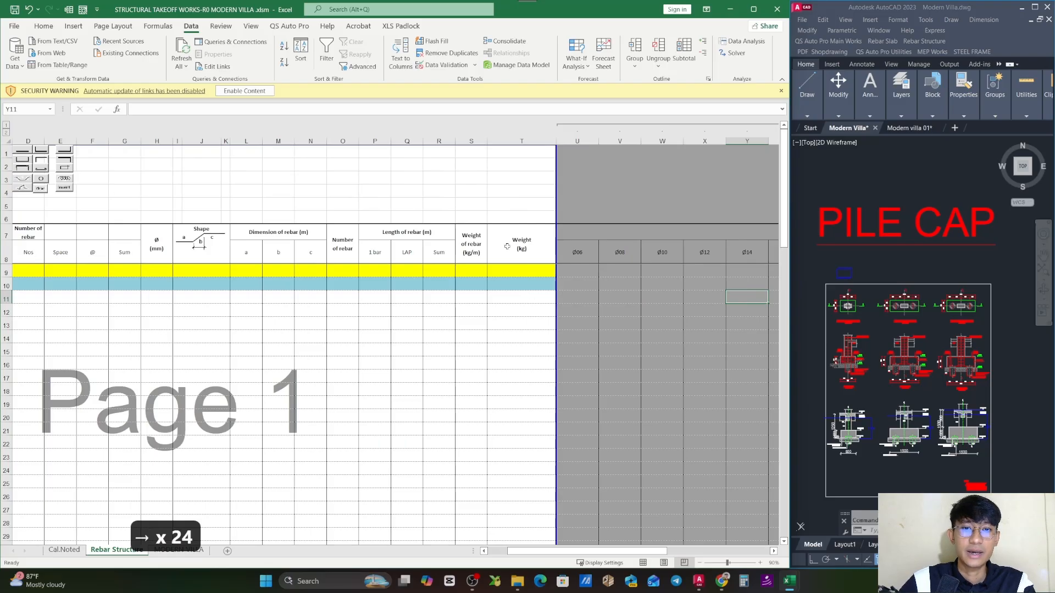
{"action": "left_click_drag", "start_coordinate": [593, 551], "coordinate": [561, 552]}
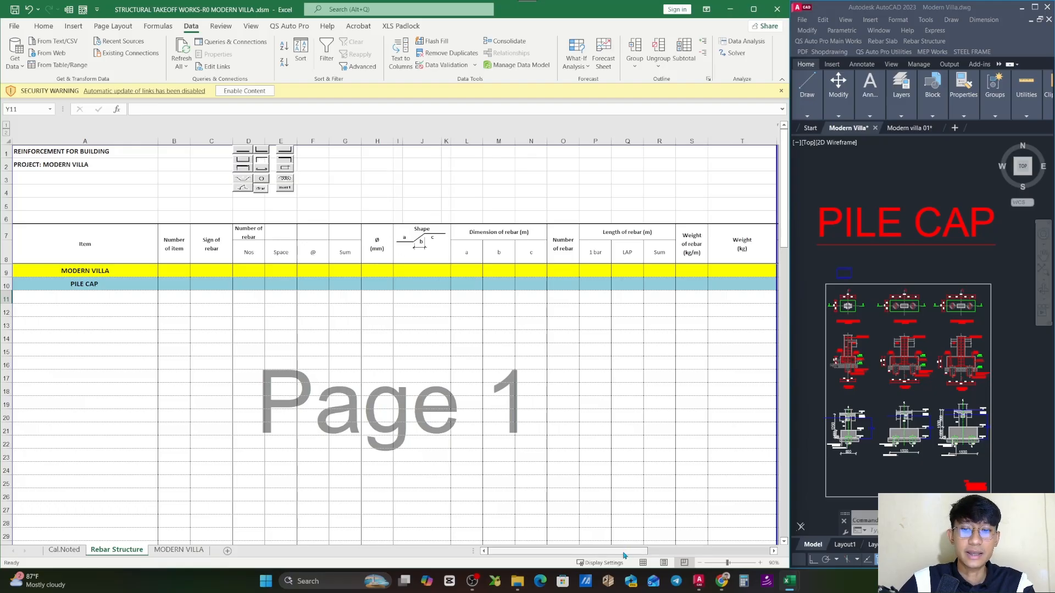
{"action": "left_click_drag", "start_coordinate": [624, 555], "coordinate": [748, 558]}
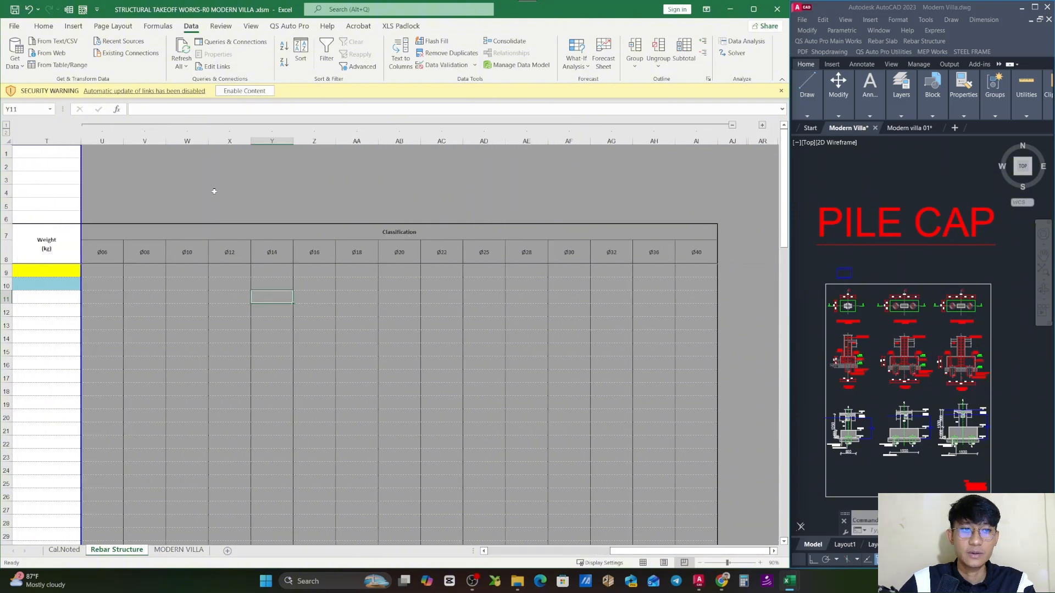
- Review the Classification headings for bar diameters from Ø06 to Ø40
{"action": "left_click", "coordinate": [443, 235]}
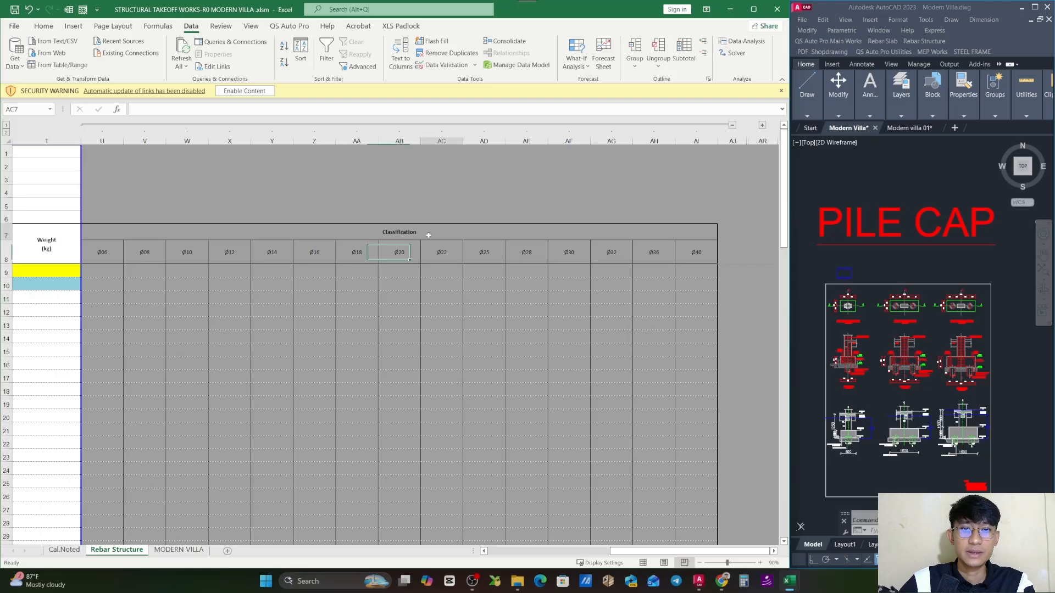
{"action": "left_click", "coordinate": [407, 235]}
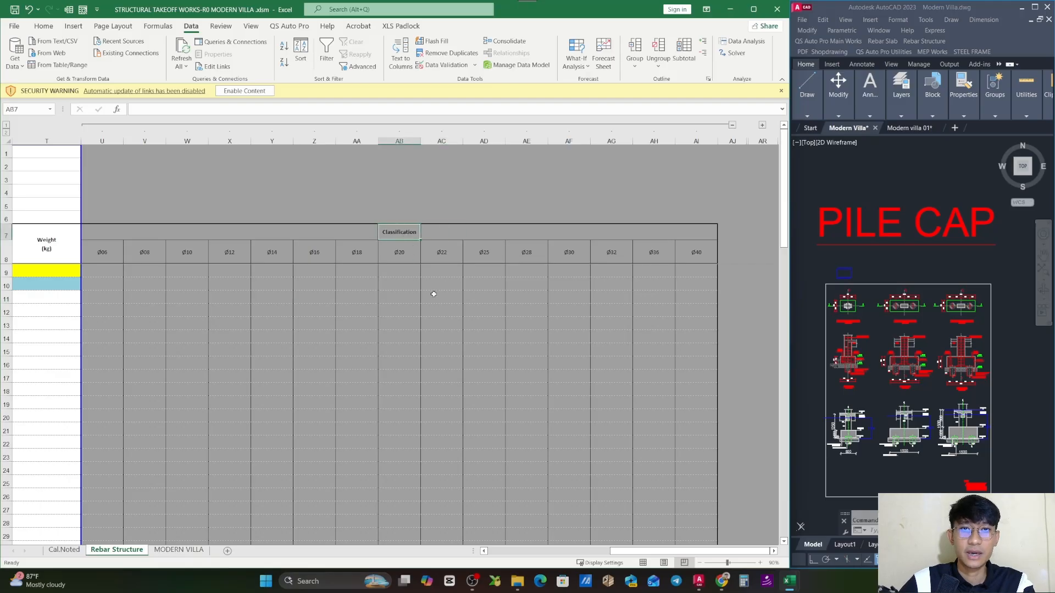
{"action": "left_click", "coordinate": [107, 256]}
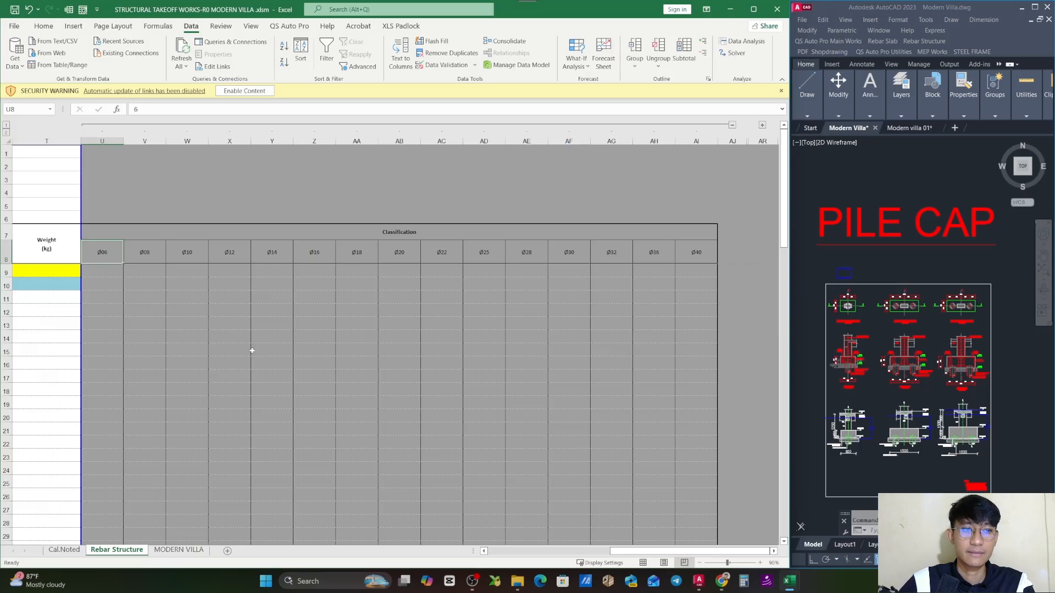
{"action": "left_click", "coordinate": [134, 255]}
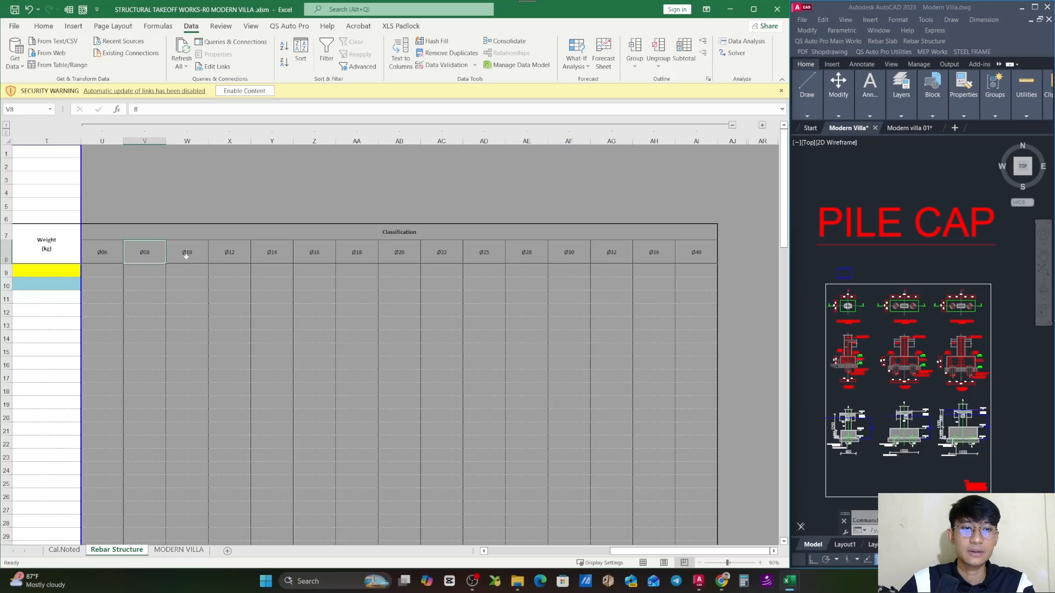
{"action": "left_click", "coordinate": [186, 257]}
{"action": "left_click", "coordinate": [251, 257]}
{"action": "left_click", "coordinate": [272, 256]}
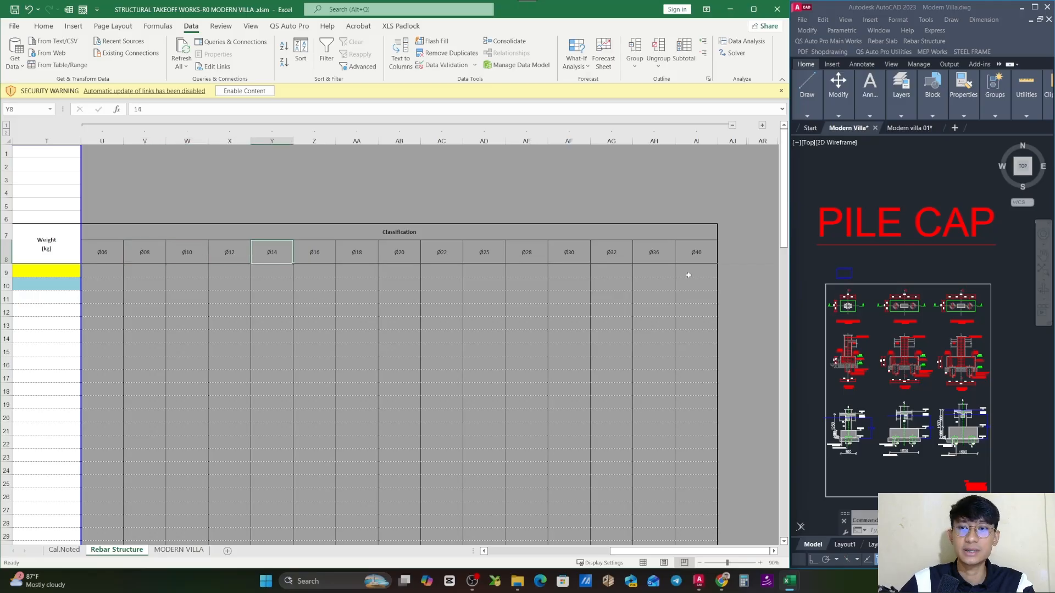
{"action": "left_click", "coordinate": [692, 257]}
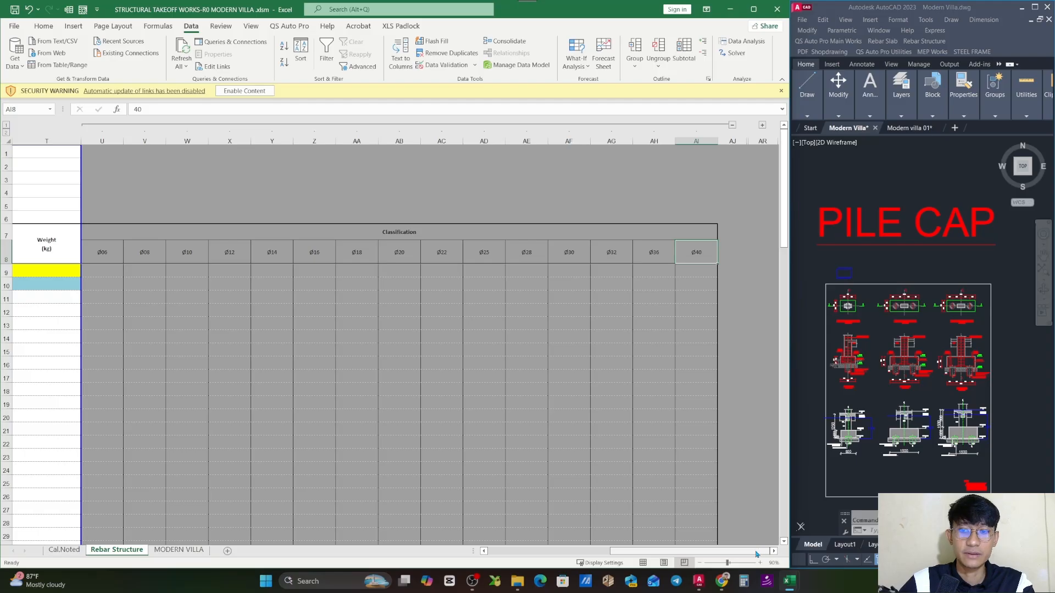
{"action": "left_click", "coordinate": [272, 323]}
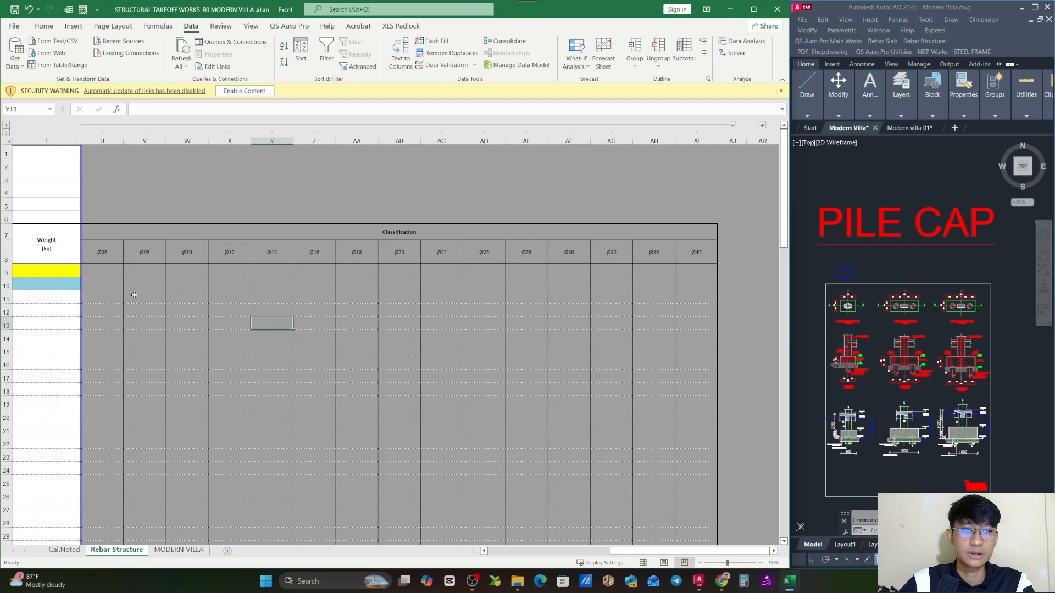
- Insert the Foundation Form 2 Rebar template for a pile cap at cell A11 of the Rebar Structure sheet
{"action": "left_click_drag", "start_coordinate": [679, 551], "coordinate": [315, 492]}
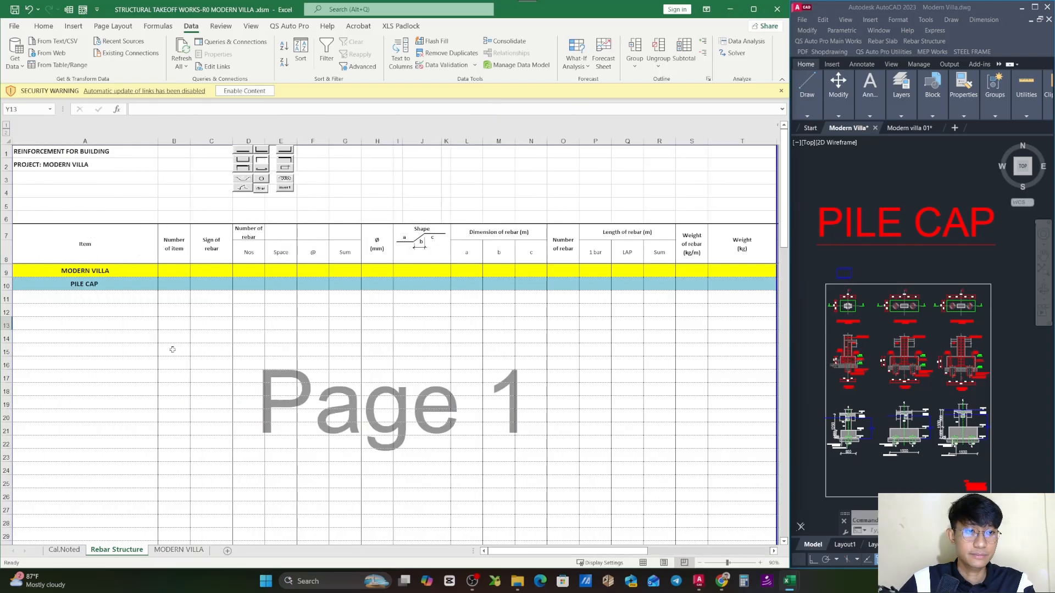
{"action": "left_click", "coordinate": [147, 336]}
{"action": "left_click", "coordinate": [137, 299]}
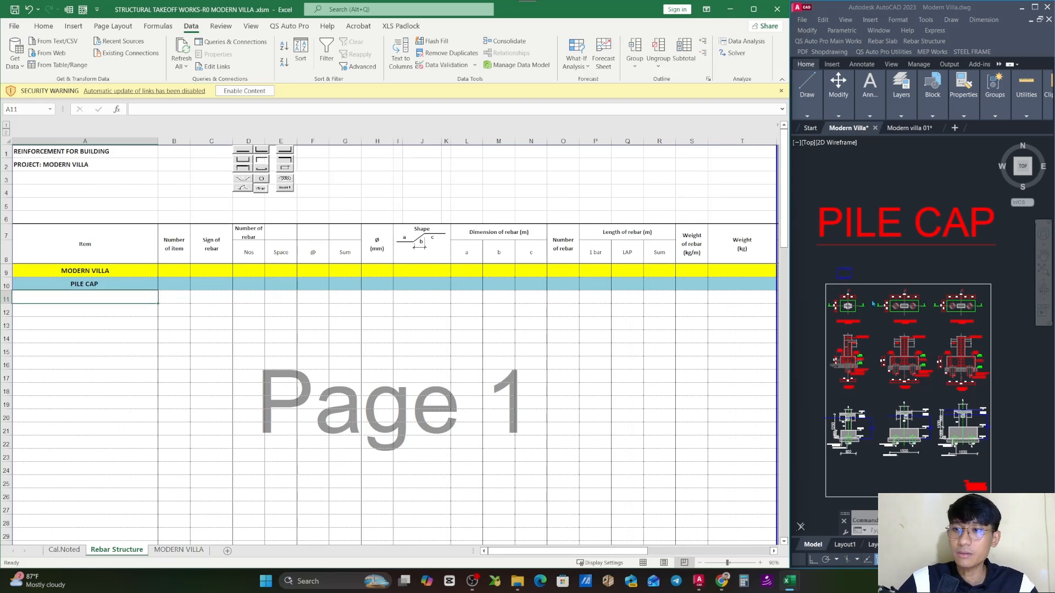
{"action": "left_click", "coordinate": [888, 246]}
{"action": "left_click_drag", "start_coordinate": [887, 245], "coordinate": [876, 301]}
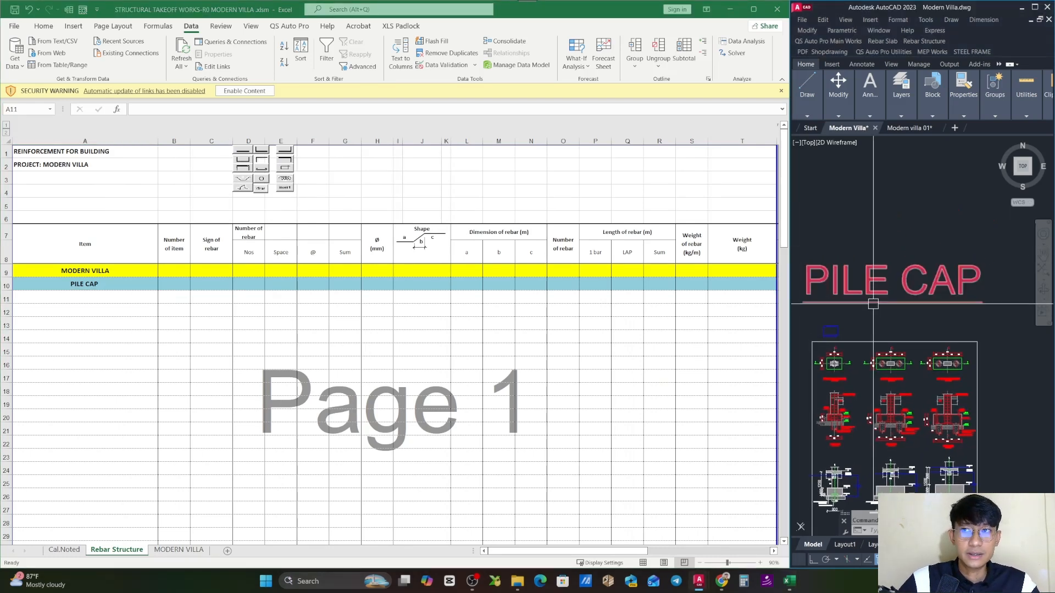
{"action": "left_click", "coordinate": [929, 73]}
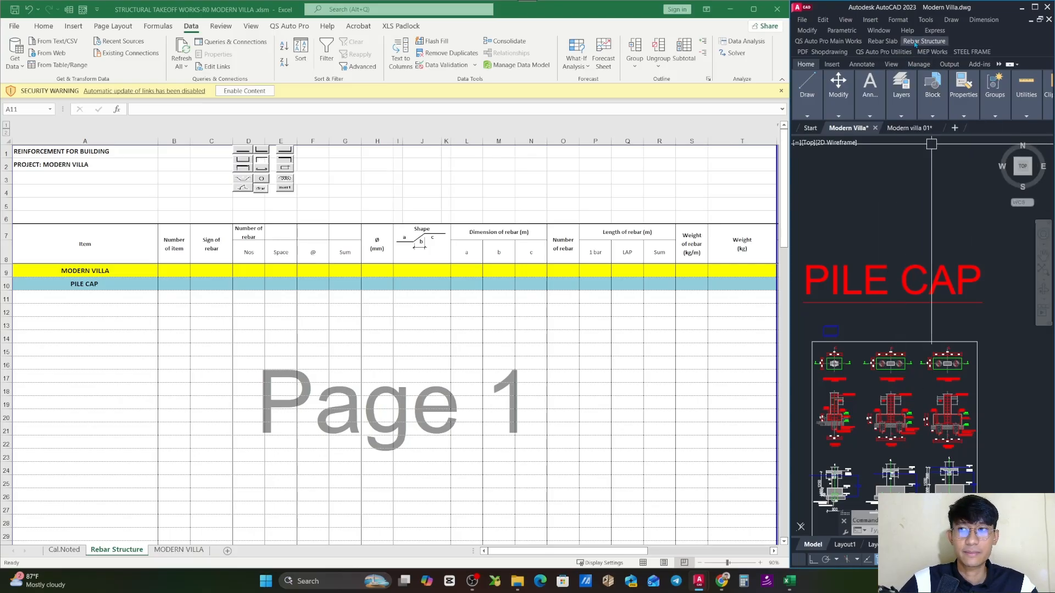
{"action": "left_click", "coordinate": [924, 41]}
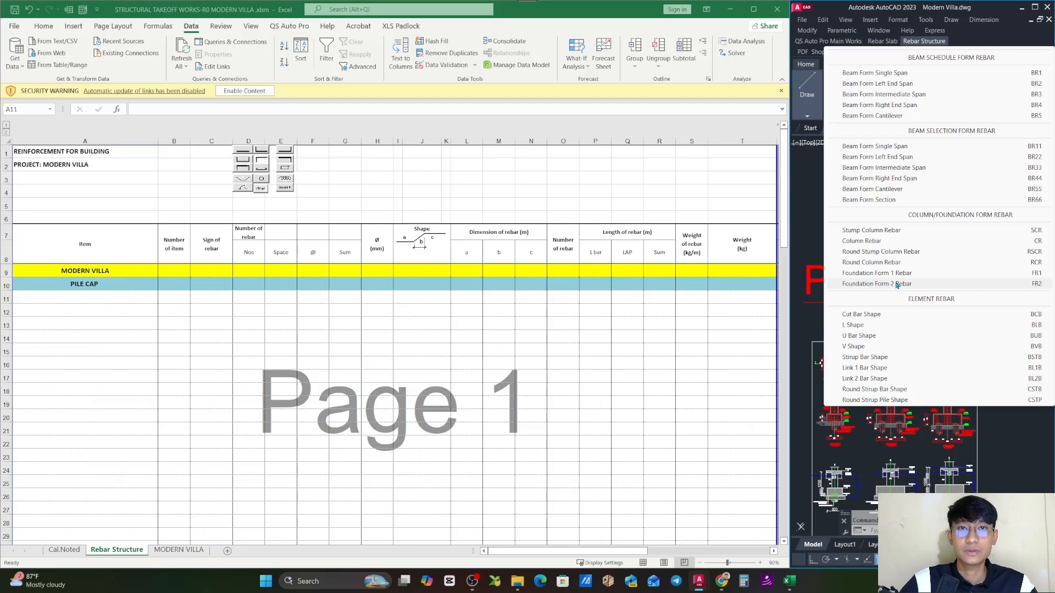
{"action": "left_click", "coordinate": [1039, 286]}
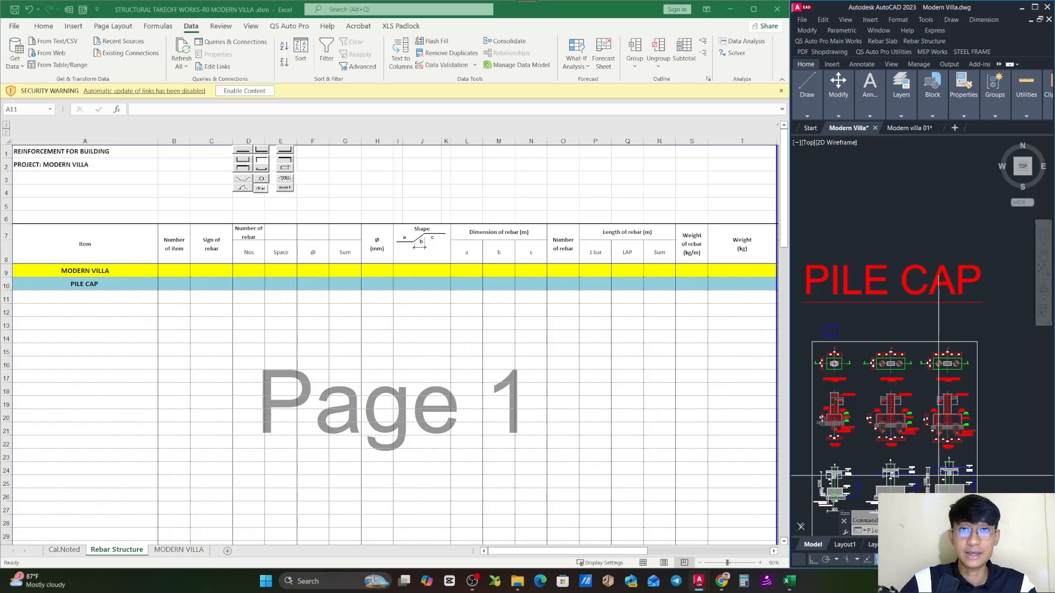
{"action": "type", "text": "0"}
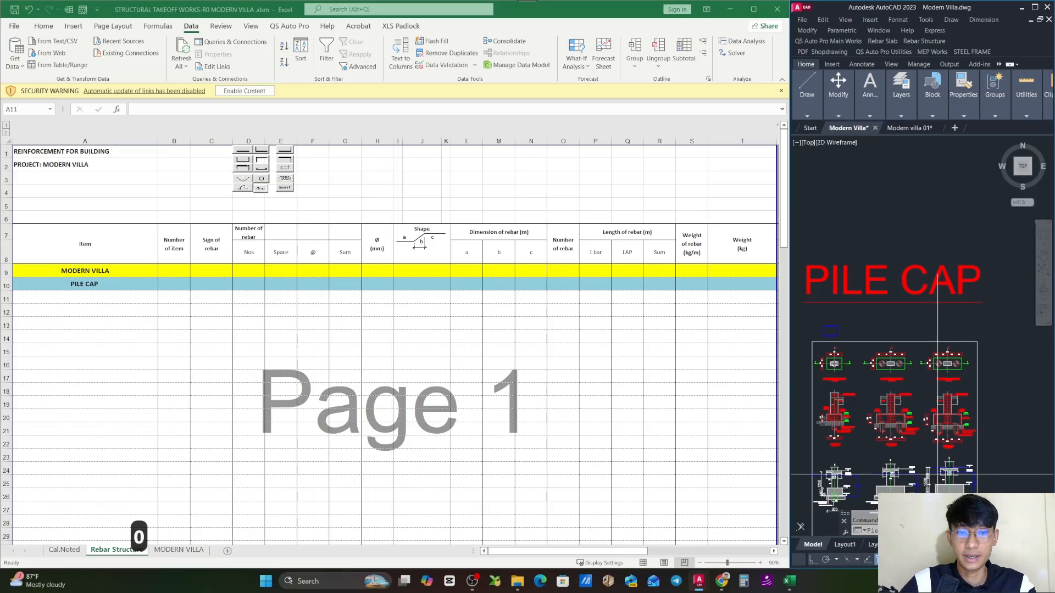
{"action": "key", "text": "ctrl+v"}
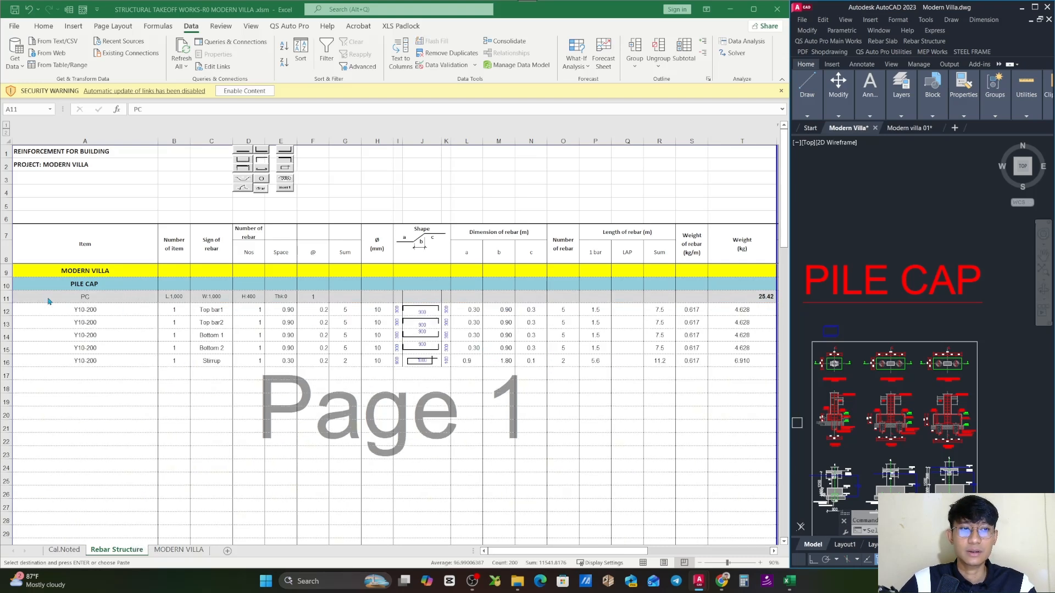
- Select the inserted PC rows 11 to 16 and review their top bar, bottom bar and stirrup entries
{"action": "left_click", "coordinate": [8, 300]}
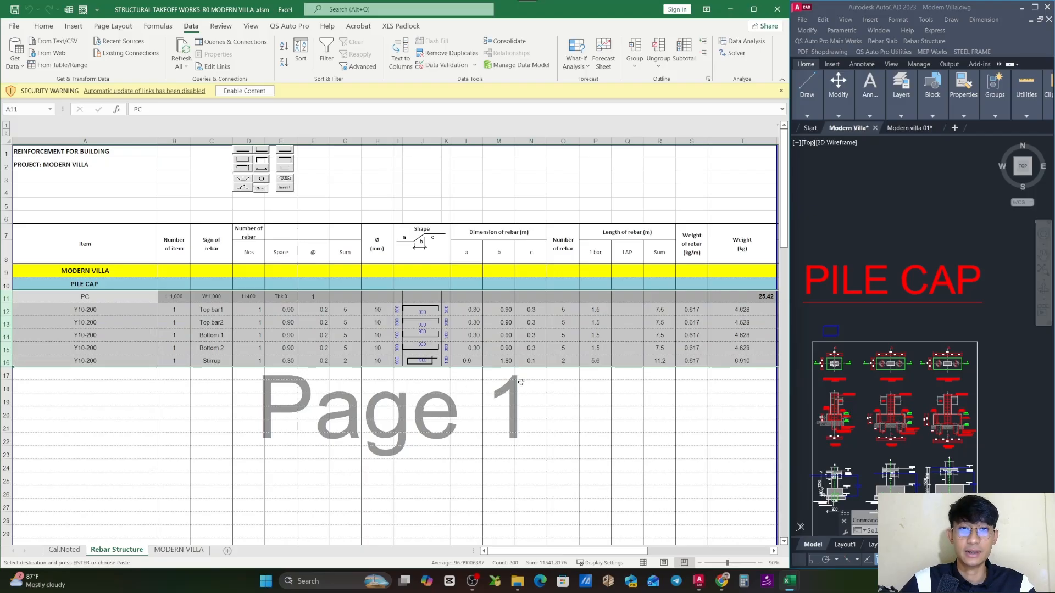
{"action": "left_click", "coordinate": [606, 375]}
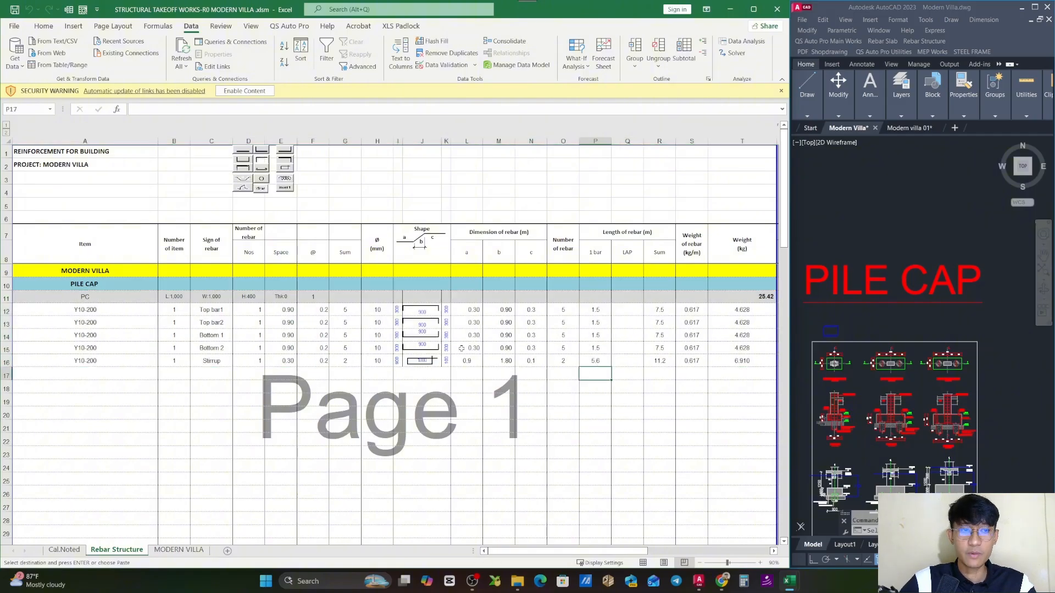
{"action": "left_click", "coordinate": [117, 308]}
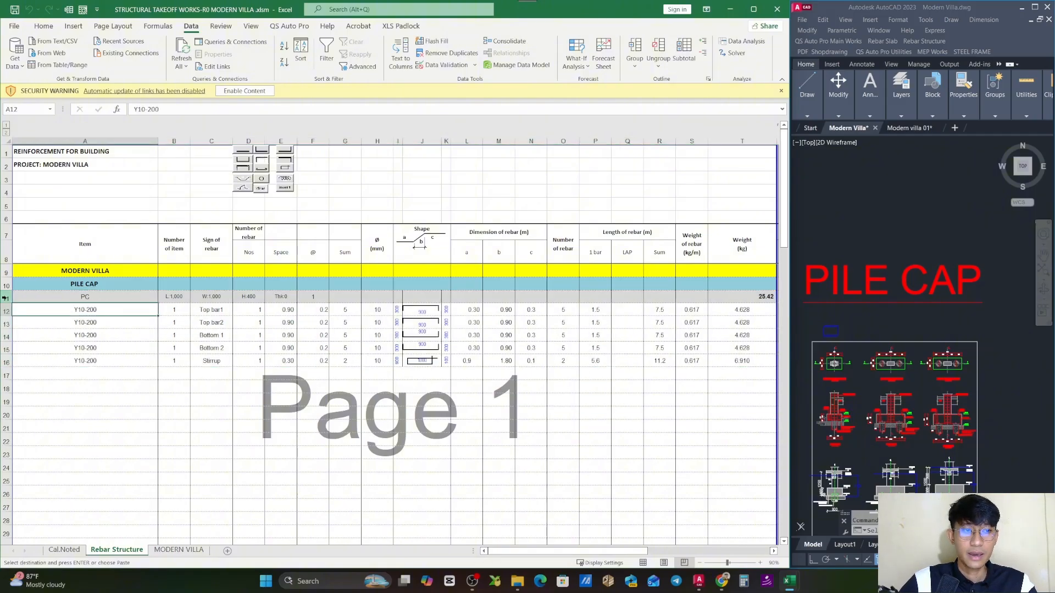
{"action": "left_click_drag", "start_coordinate": [5, 297], "coordinate": [6, 361]}
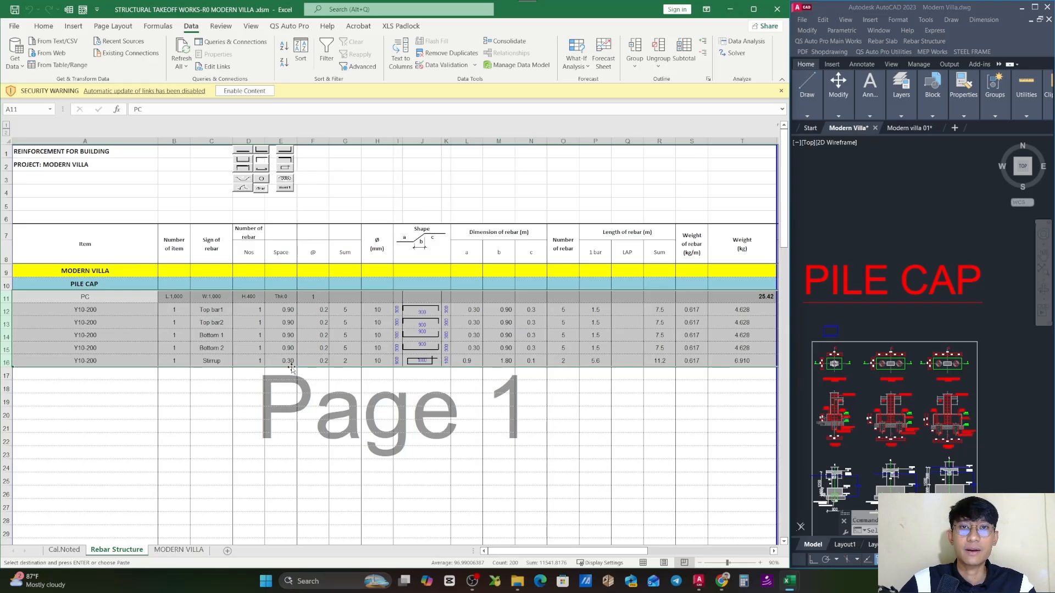
- Examine the PC 1 pile cap's Section B-B in the drawing, focusing on the D10a120 and D10a130 bar labels
{"action": "left_click", "coordinate": [943, 394]}
{"action": "scroll", "coordinate": [928, 363], "scroll_direction": "up", "scroll_amount": 5}
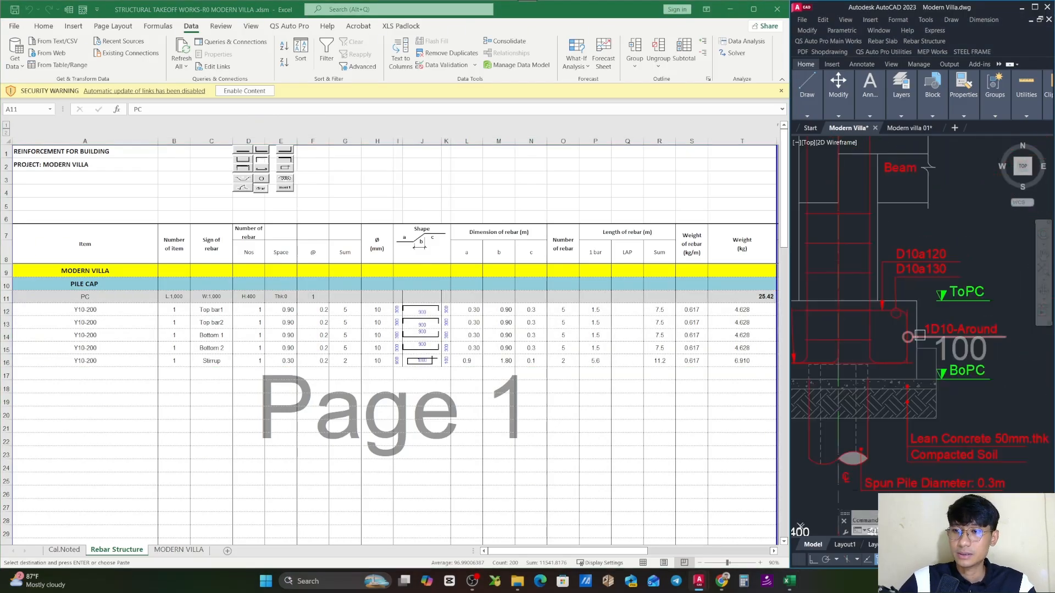
{"action": "left_click_drag", "start_coordinate": [914, 299], "coordinate": [946, 291]}
{"action": "left_click_drag", "start_coordinate": [952, 332], "coordinate": [984, 327]}
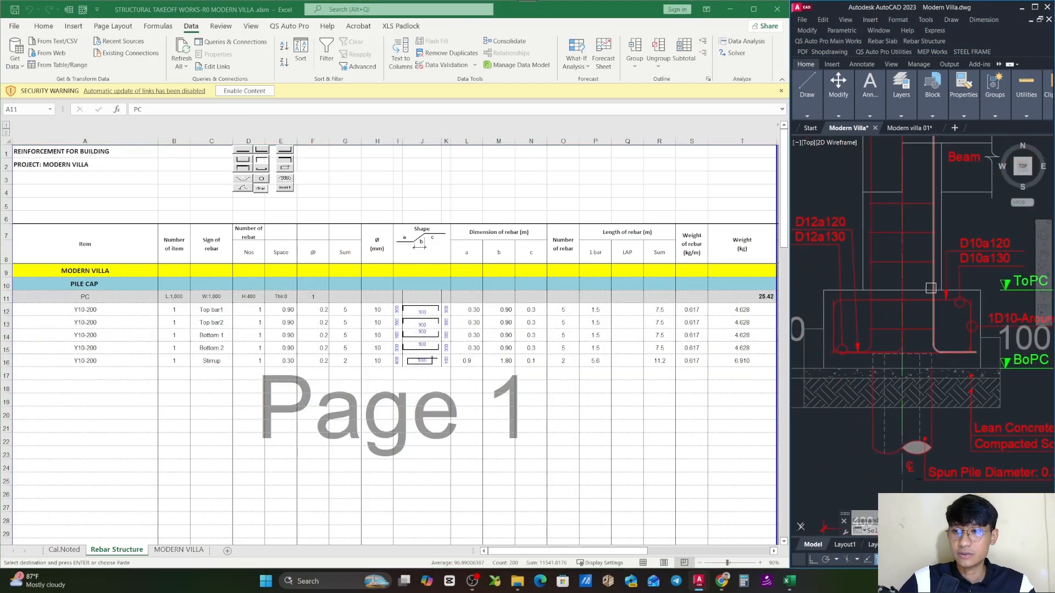
{"action": "key", "text": "Escape"}
{"action": "key", "text": "Escape"}
{"action": "key", "text": "Escape"}
{"action": "key", "text": "Escape"}
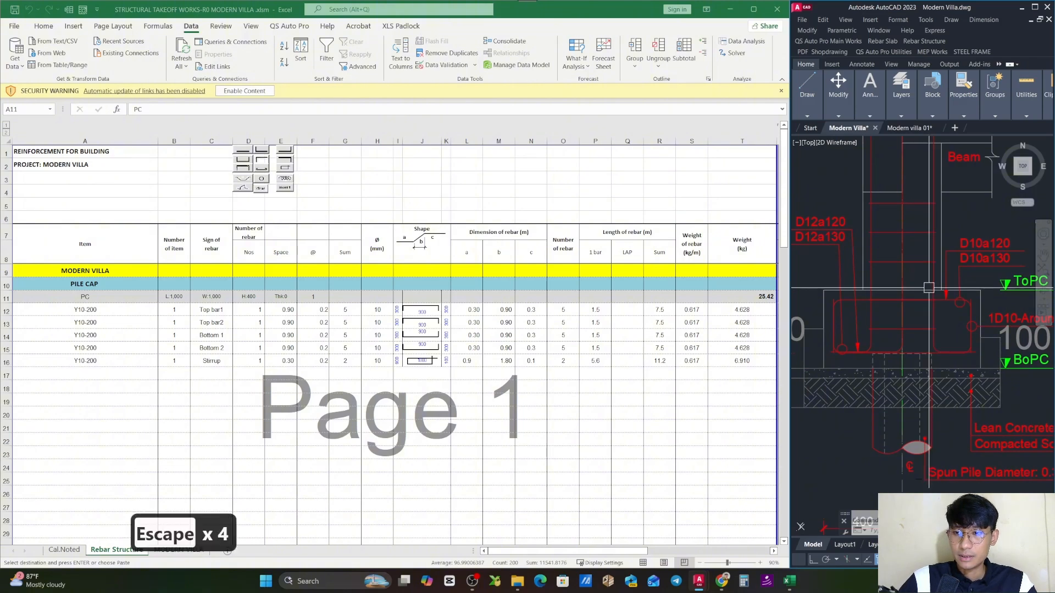
{"action": "mouse_move", "coordinate": [926, 295]}
{"action": "left_mouse_down"}
{"action": "mouse_move", "coordinate": [942, 301]}
{"action": "mouse_move", "coordinate": [920, 270]}
{"action": "left_mouse_up"}
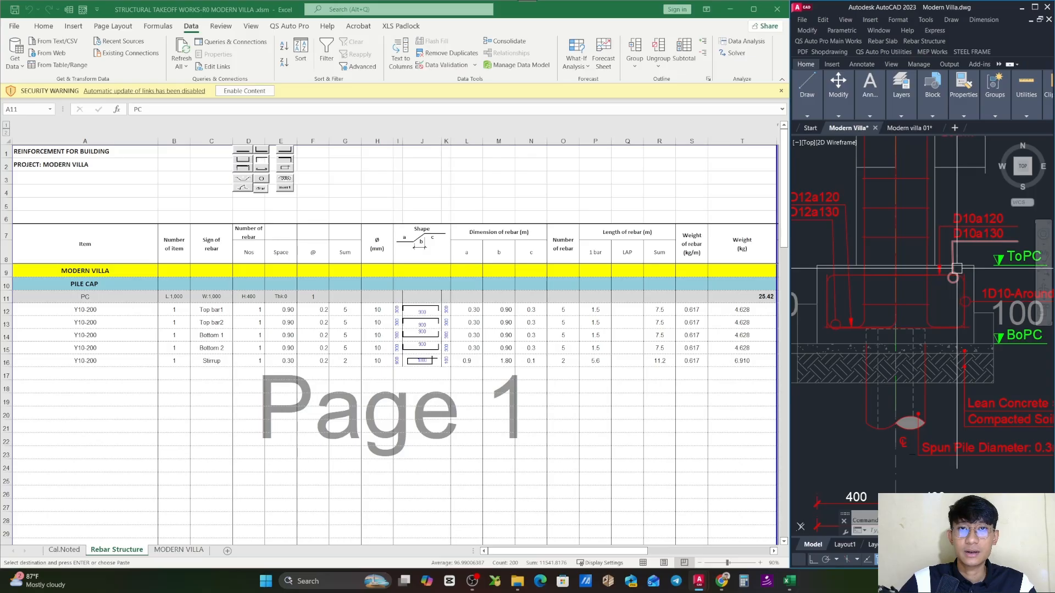
{"action": "left_click_drag", "start_coordinate": [1030, 276], "coordinate": [960, 289]}
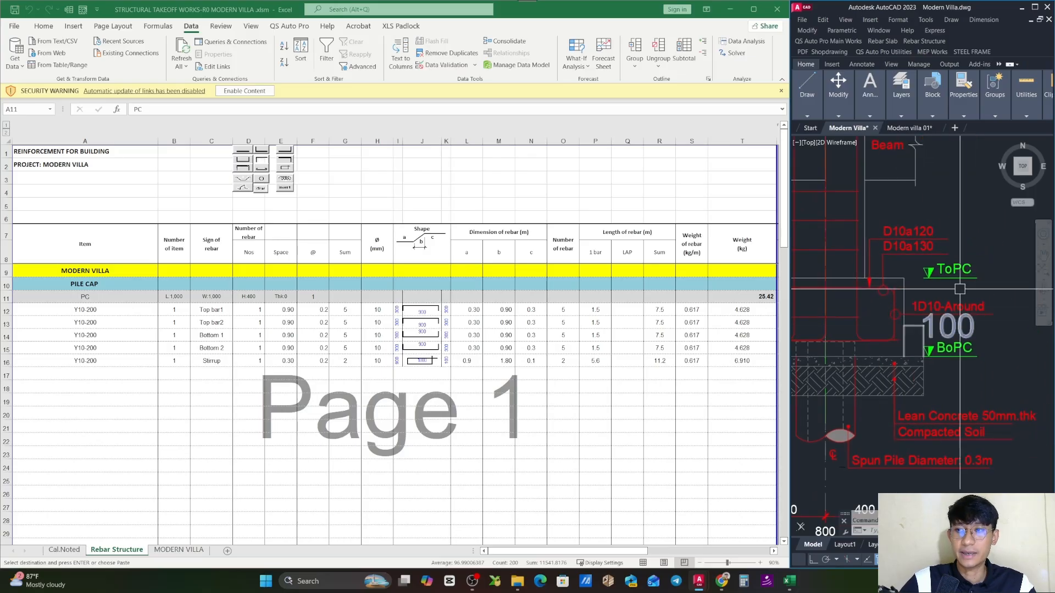
- Examine the corner bends of the PC 1 section's bars and the 1D10-Around side bar in Section B-B
{"action": "scroll", "coordinate": [943, 296], "scroll_direction": "down", "scroll_amount": 2}
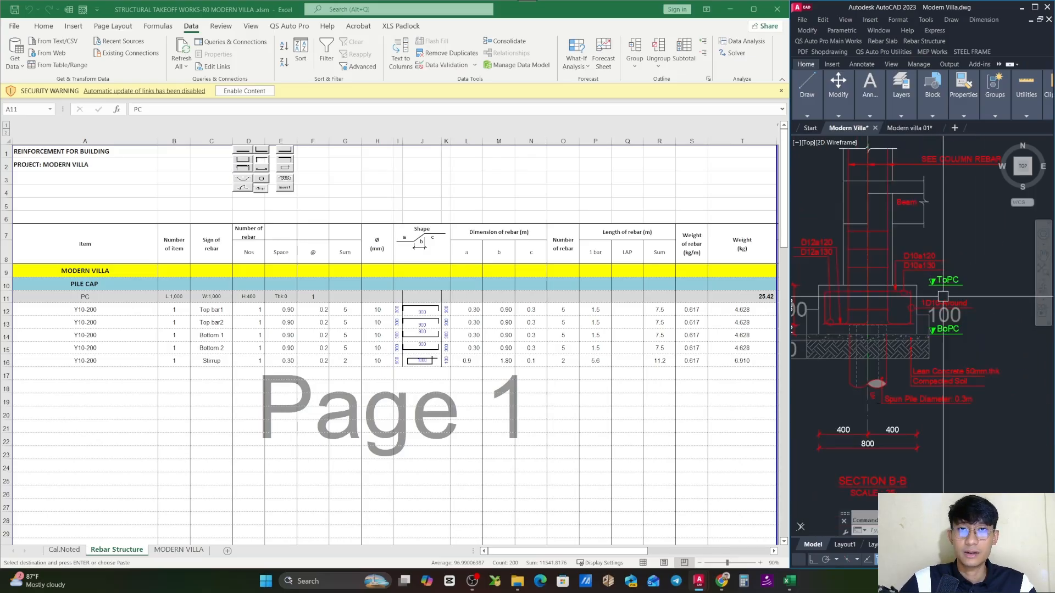
{"action": "scroll", "coordinate": [933, 320], "scroll_direction": "up", "scroll_amount": 3}
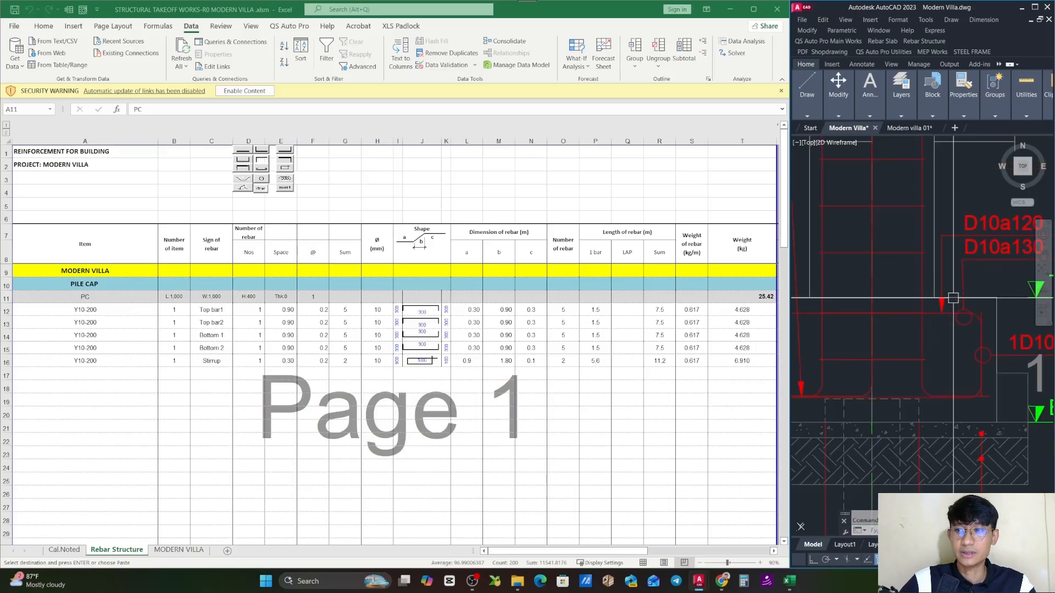
{"action": "left_click_drag", "start_coordinate": [907, 337], "coordinate": [907, 316]}
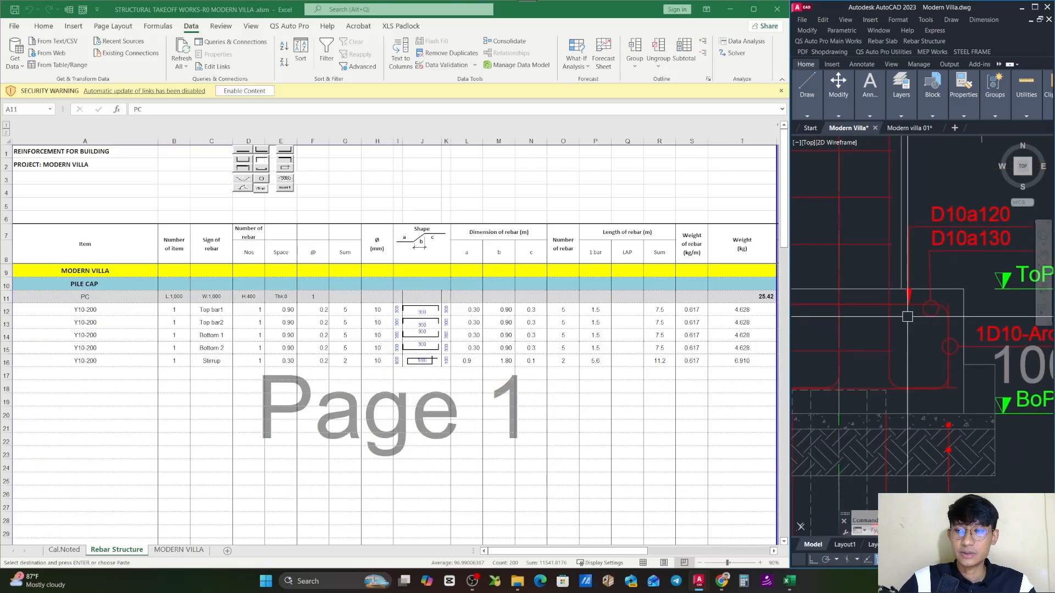
{"action": "key", "text": "Escape"}
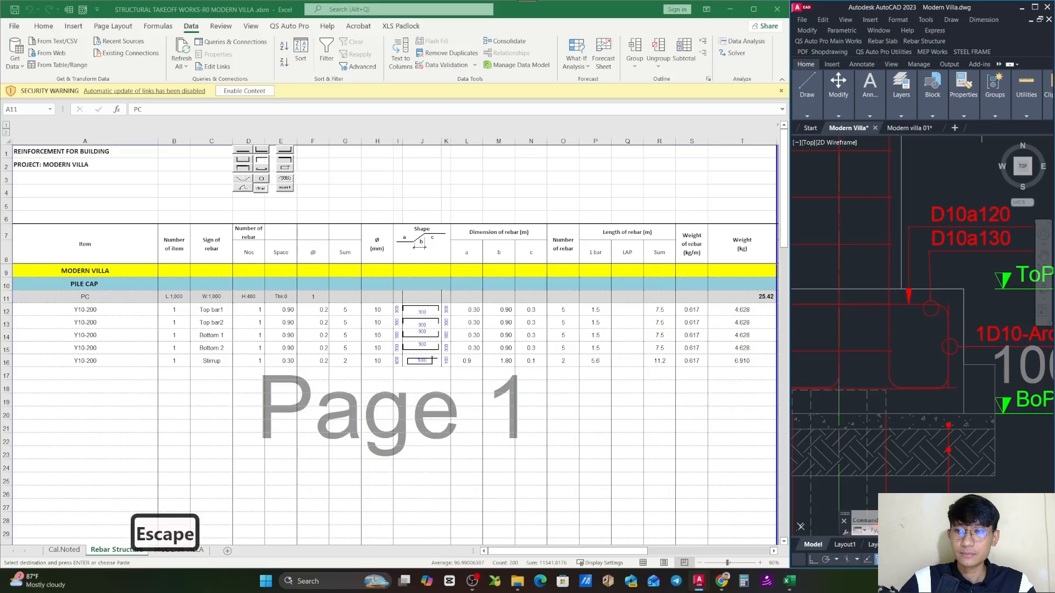
{"action": "scroll", "coordinate": [924, 386], "scroll_direction": "up", "scroll_amount": 2}
{"action": "key", "text": "Escape"}
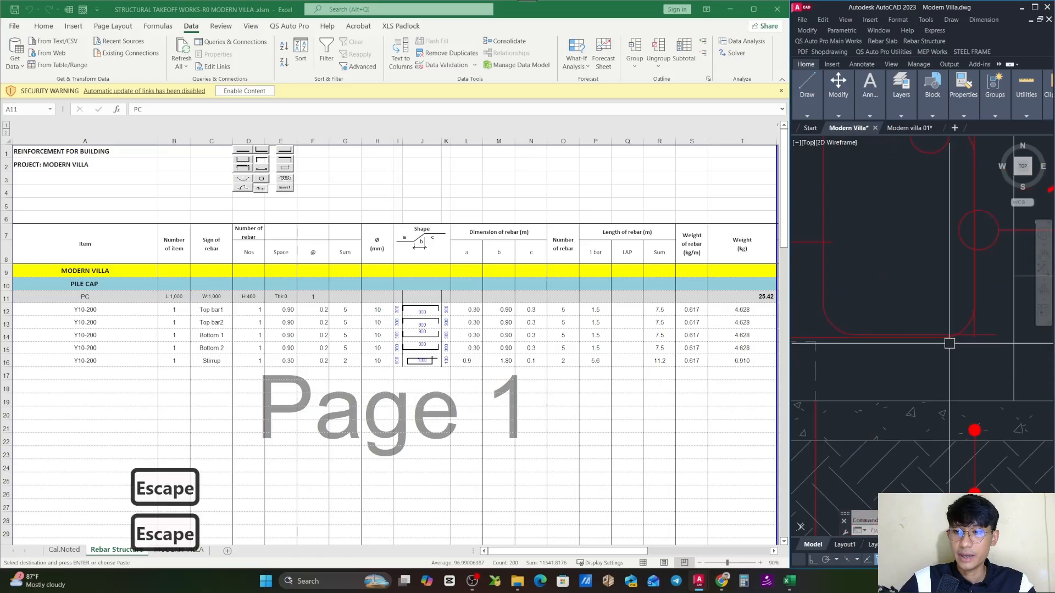
{"action": "scroll", "coordinate": [947, 342], "scroll_direction": "down", "scroll_amount": 4}
{"action": "key", "text": "Escape"}
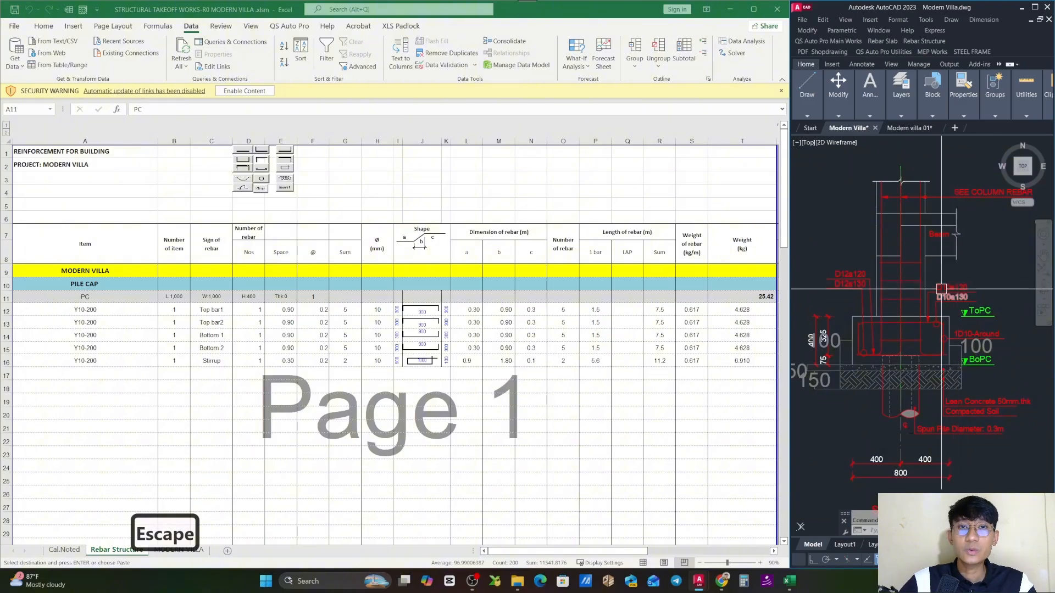
{"action": "scroll", "coordinate": [945, 290], "scroll_direction": "up", "scroll_amount": 3}
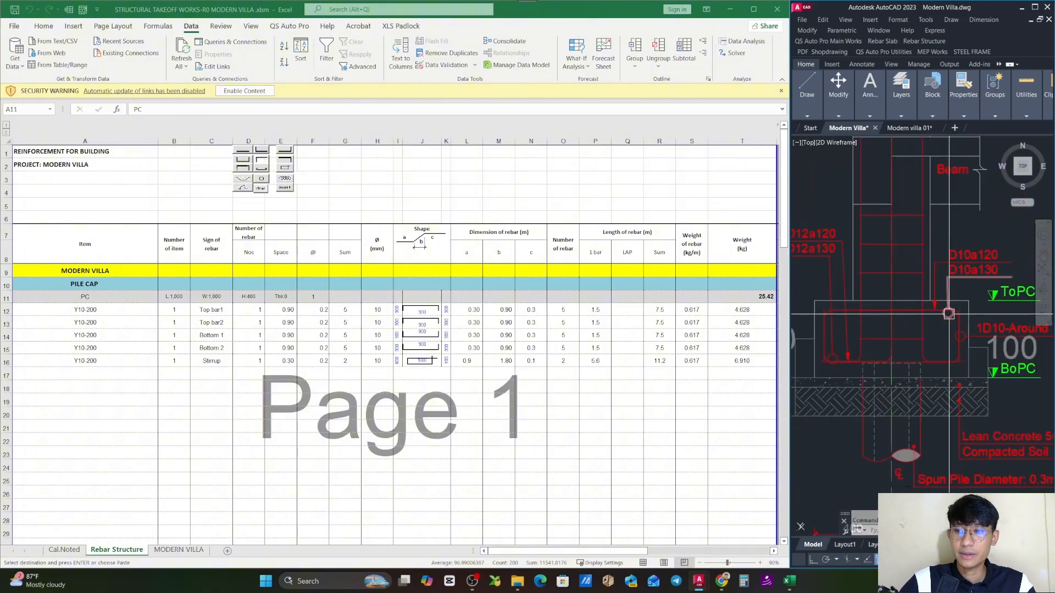
{"action": "scroll", "coordinate": [906, 277], "scroll_direction": "down", "scroll_amount": 2}
{"action": "scroll", "coordinate": [959, 352], "scroll_direction": "up", "scroll_amount": 5}
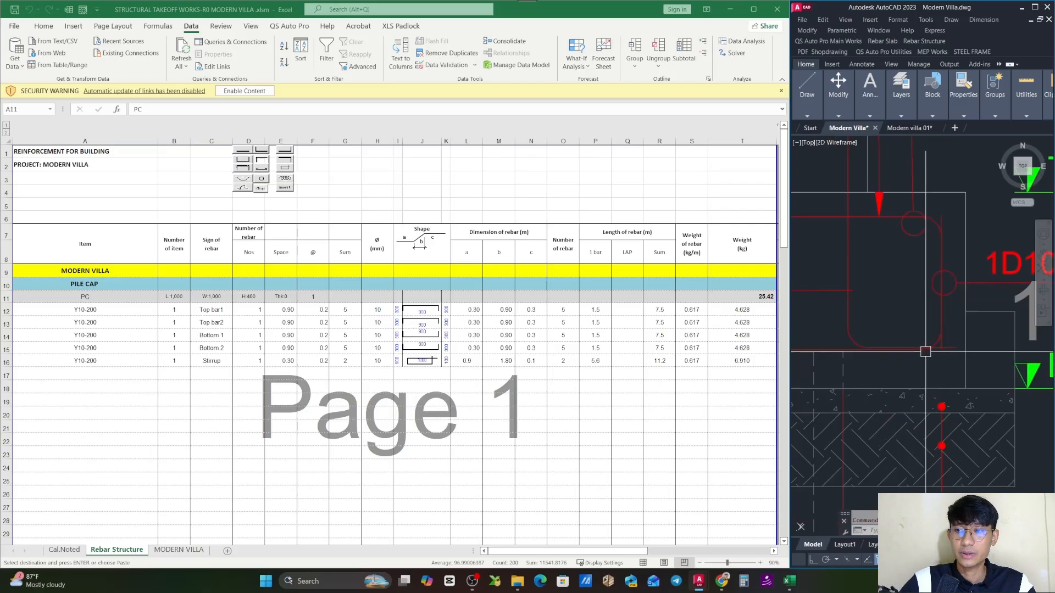
{"action": "scroll", "coordinate": [959, 352], "scroll_direction": "down", "scroll_amount": 4}
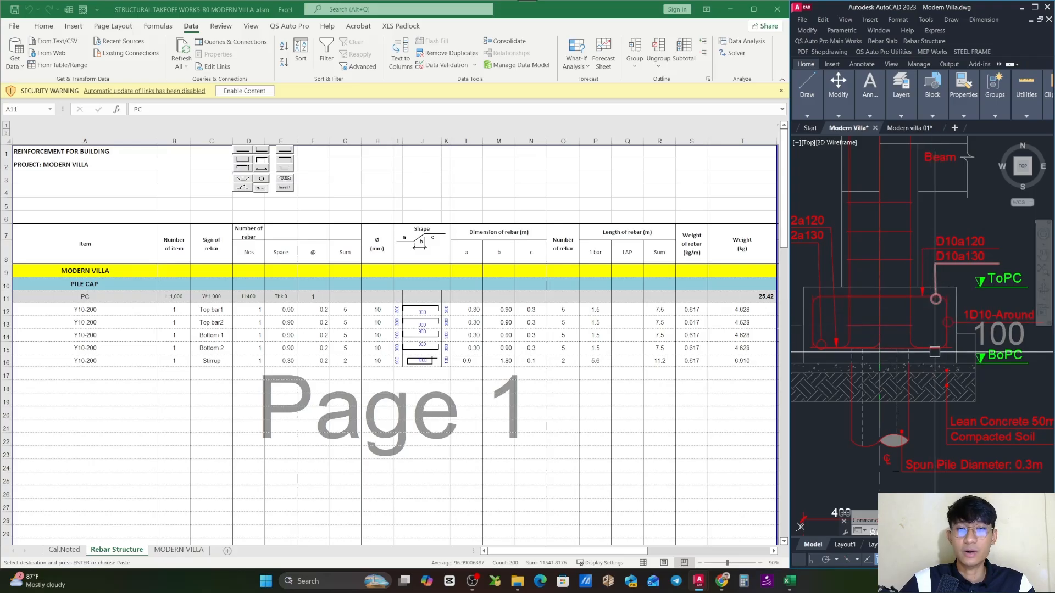
{"action": "left_click_drag", "start_coordinate": [944, 351], "coordinate": [921, 365]}
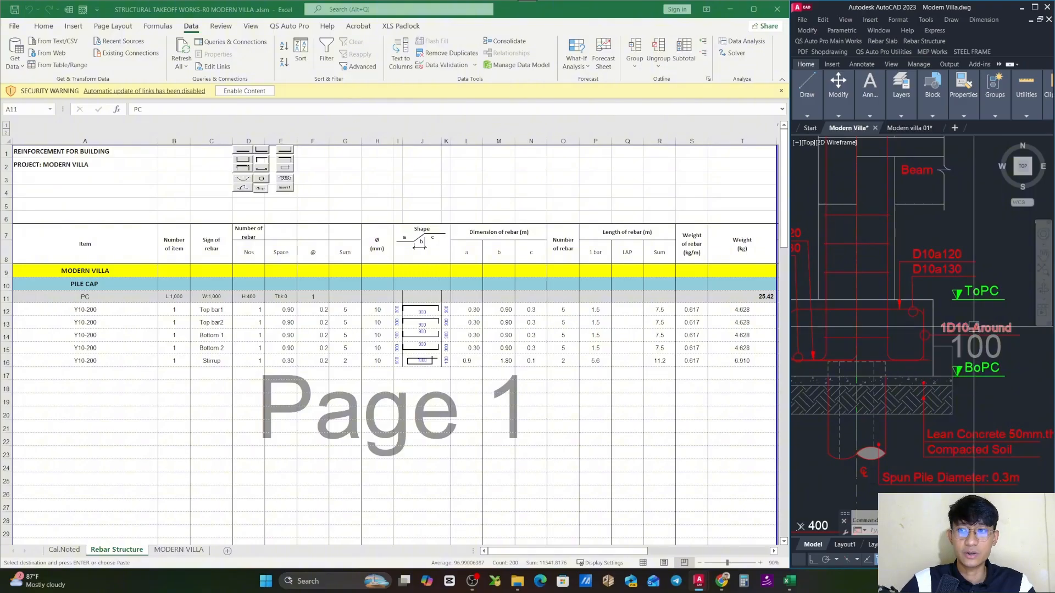
- Try to move the blue rectangular rebar outline onto the PC 1 pile cap plan
{"action": "scroll", "coordinate": [974, 327], "scroll_direction": "down", "scroll_amount": 5}
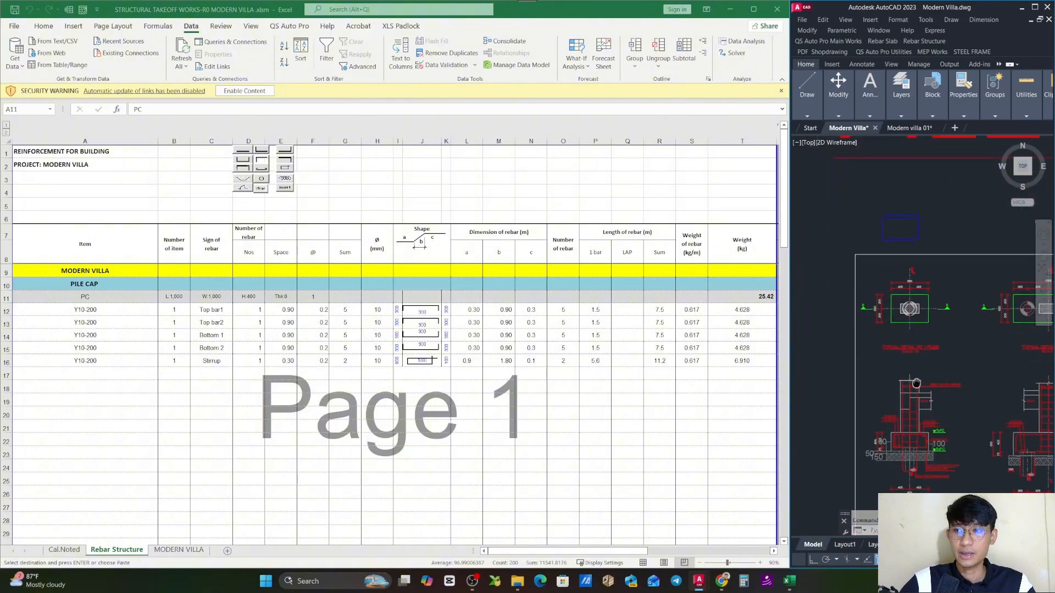
{"action": "mouse_move", "coordinate": [903, 354]}
{"action": "left_mouse_down"}
{"action": "mouse_move", "coordinate": [914, 351]}
{"action": "mouse_move", "coordinate": [893, 326]}
{"action": "left_mouse_up"}
{"action": "scroll", "coordinate": [878, 277], "scroll_direction": "up", "scroll_amount": 5}
{"action": "scroll", "coordinate": [896, 285], "scroll_direction": "down", "scroll_amount": 2}
{"action": "left_click_drag", "start_coordinate": [932, 397], "coordinate": [899, 325]}
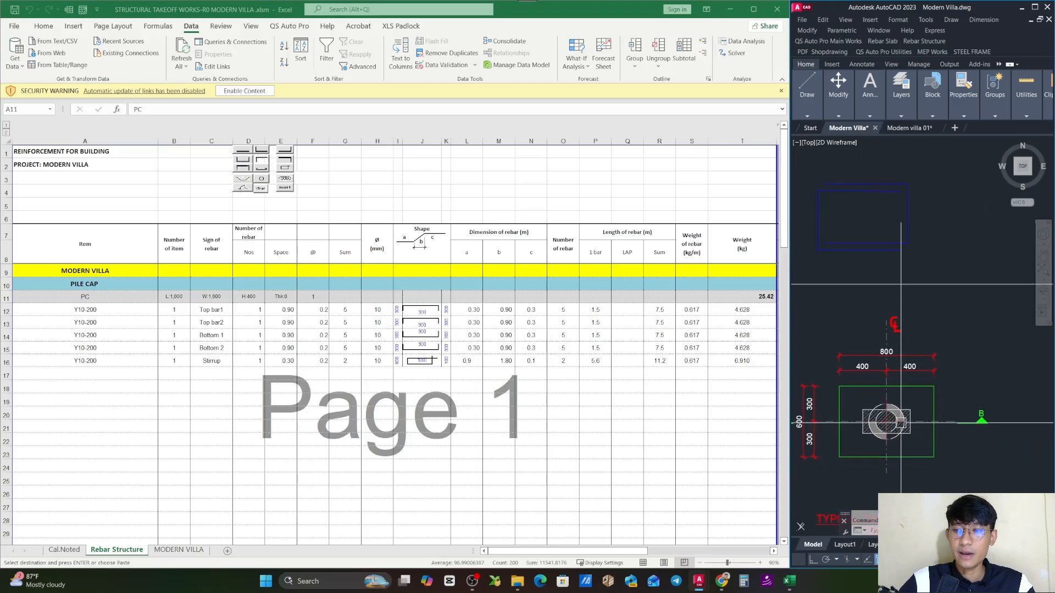
{"action": "left_click", "coordinate": [923, 265]}
{"action": "left_click_drag", "start_coordinate": [866, 228], "coordinate": [853, 261]}
{"action": "left_click", "coordinate": [835, 220]}
{"action": "key", "text": "m"}
{"action": "key", "text": "space"}
{"action": "left_click_drag", "start_coordinate": [882, 295], "coordinate": [907, 269]}
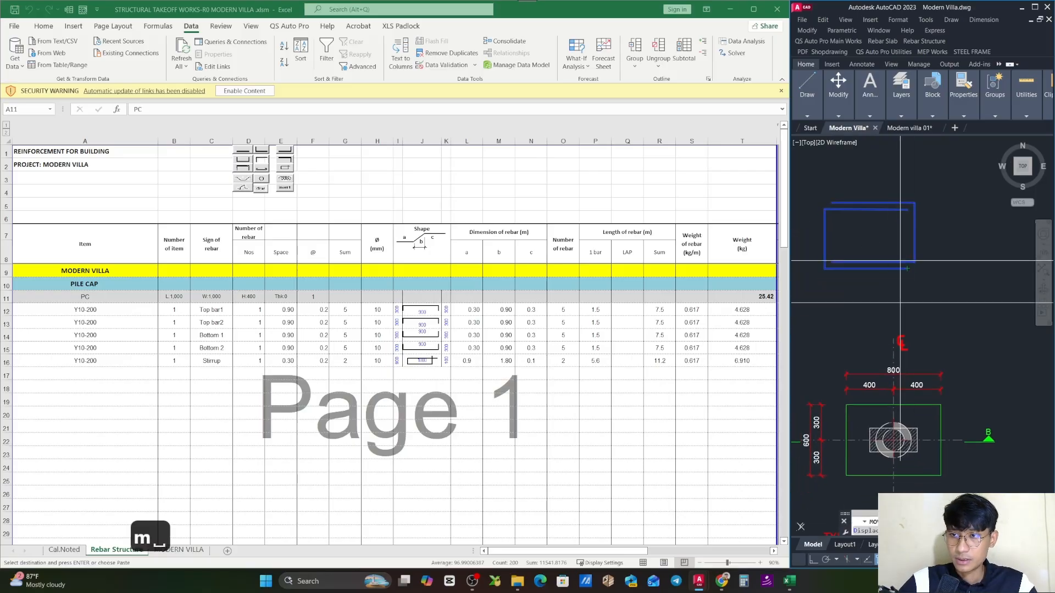
{"action": "left_click", "coordinate": [914, 262]}
{"action": "left_click_drag", "start_coordinate": [937, 468], "coordinate": [922, 363]}
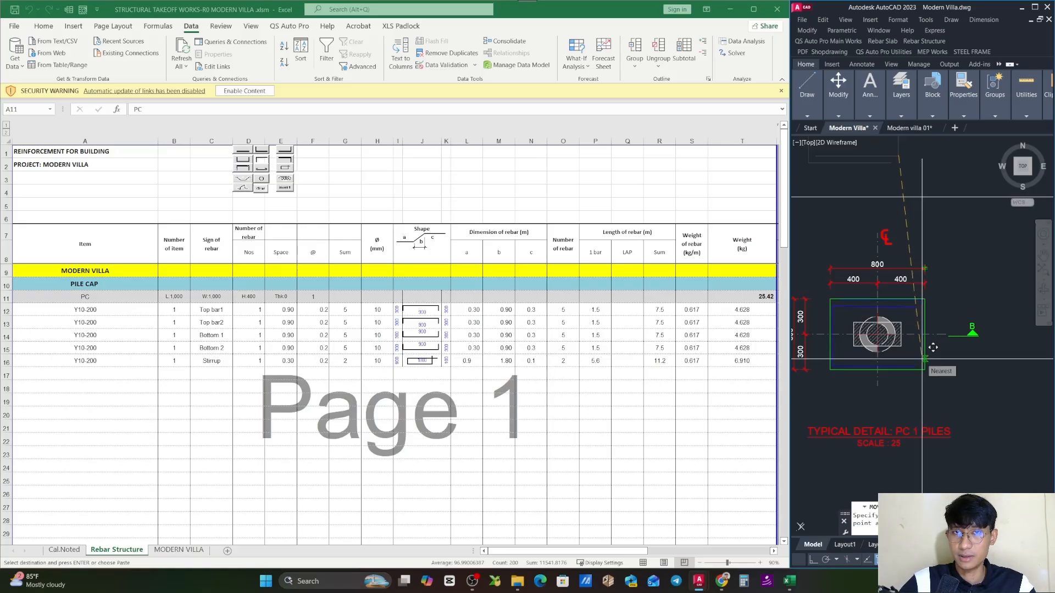
{"action": "key", "text": "Escape"}
- Compare the 1D10-Around bar in the PC 1 section with the pile cap plan, and return to the Rebar Structure sheet
{"action": "scroll", "coordinate": [913, 394], "scroll_direction": "up", "scroll_amount": 5}
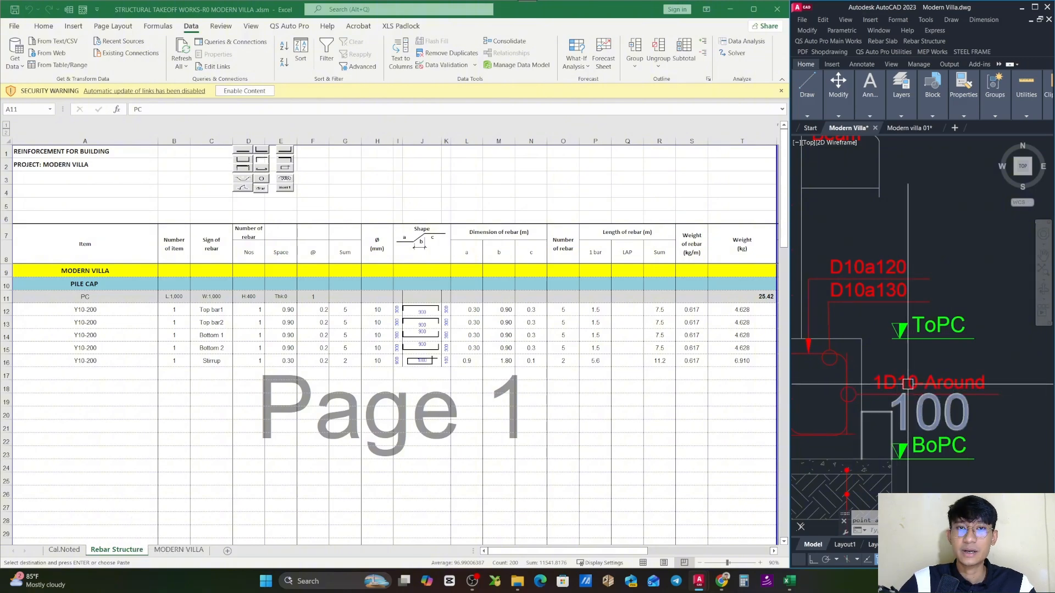
{"action": "scroll", "coordinate": [904, 380], "scroll_direction": "down", "scroll_amount": 5}
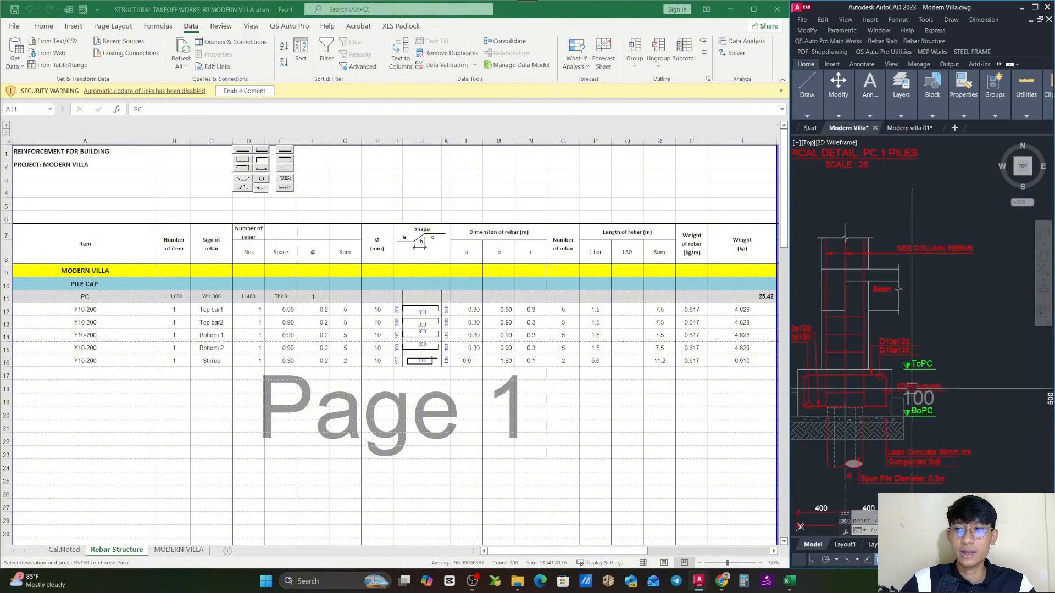
{"action": "scroll", "coordinate": [910, 329], "scroll_direction": "down", "scroll_amount": 4}
{"action": "scroll", "coordinate": [923, 291], "scroll_direction": "up", "scroll_amount": 4}
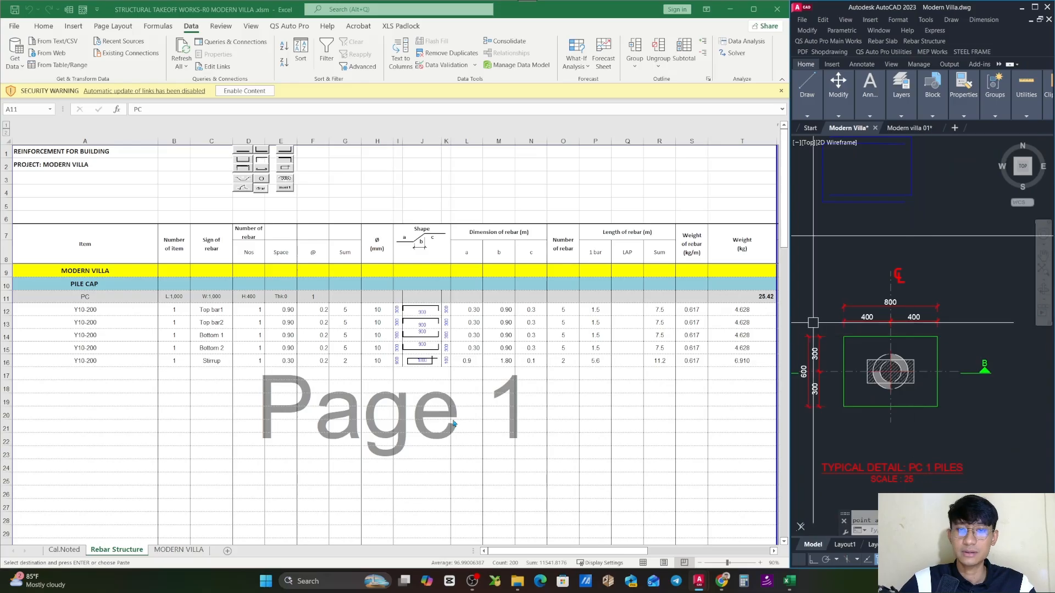
{"action": "left_click", "coordinate": [480, 377]}
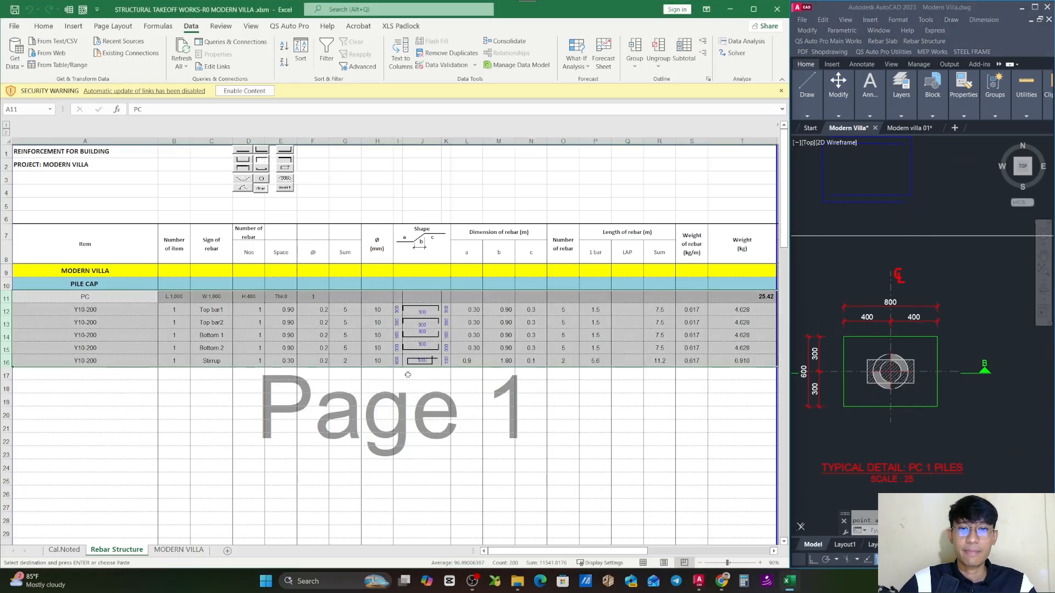
- Check the formulas behind the stirrup's a and b dimensions, and select the whole PC row
{"action": "left_click", "coordinate": [470, 373]}
{"action": "left_click", "coordinate": [468, 361]}
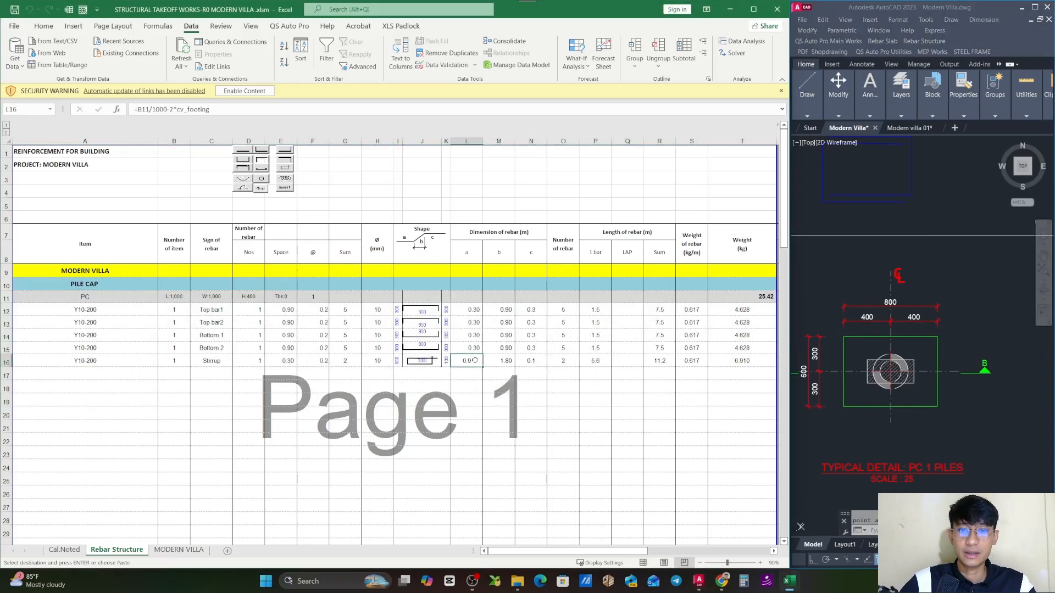
{"action": "double_click", "coordinate": [474, 360]}
{"action": "key", "text": "Escape"}
{"action": "left_click", "coordinate": [499, 361]}
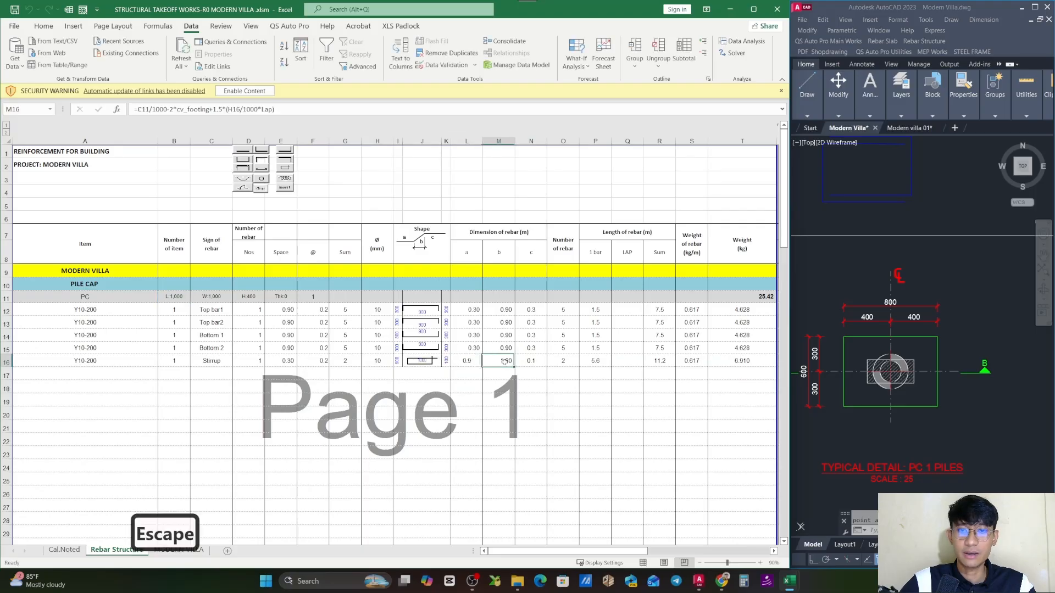
{"action": "key", "text": "Escape"}
{"action": "left_click", "coordinate": [99, 296]}
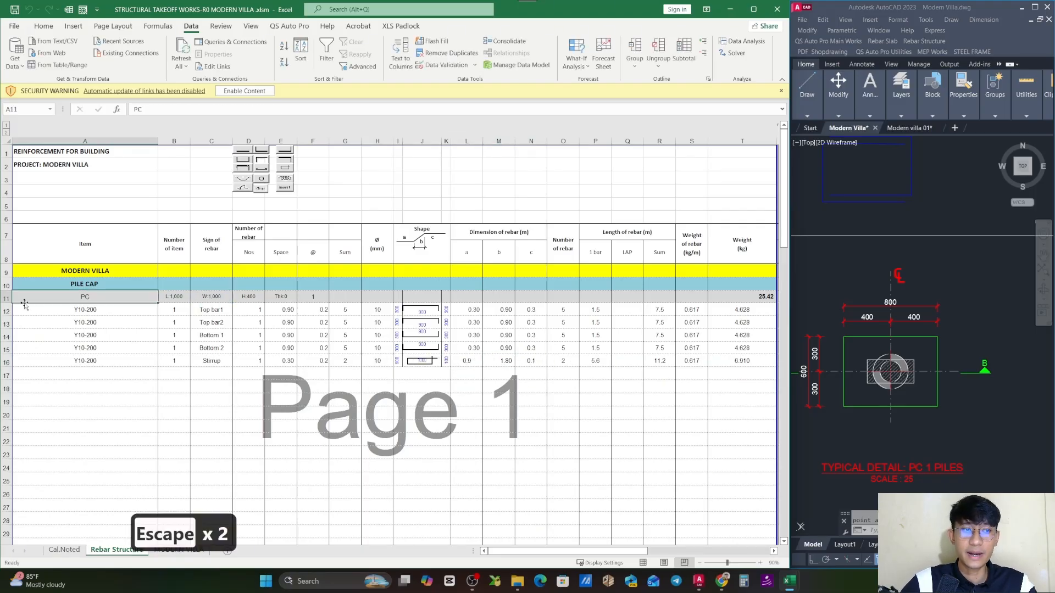
{"action": "left_click", "coordinate": [7, 297]}
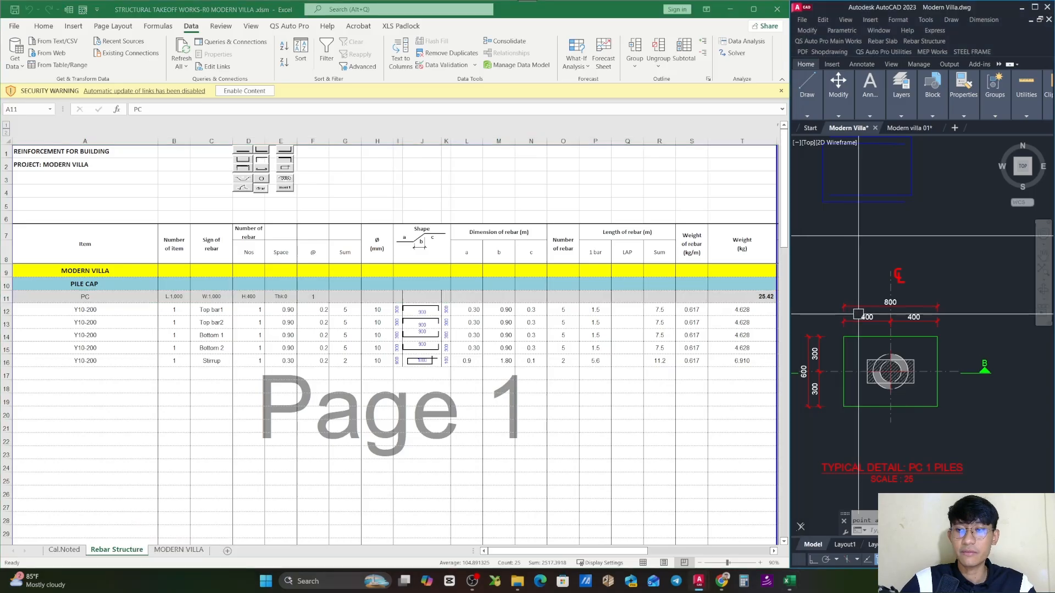
- Examine the plans and sections of the PC 1, PC 2 and neighbouring pile cap types in the AutoCAD drawing
{"action": "scroll", "coordinate": [881, 394], "scroll_direction": "down", "scroll_amount": 5}
{"action": "scroll", "coordinate": [881, 394], "scroll_direction": "up", "scroll_amount": 5}
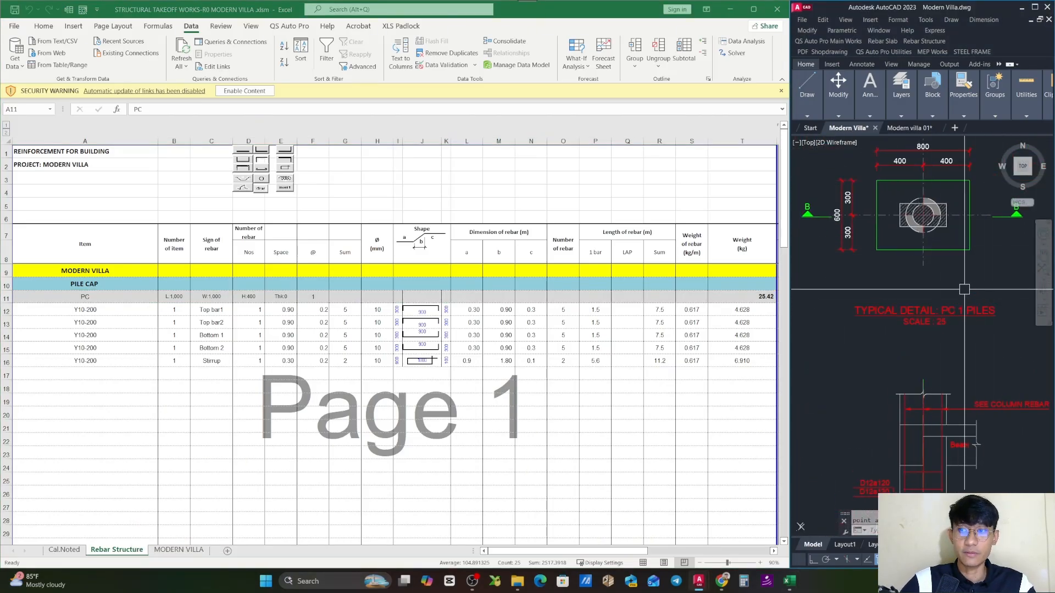
{"action": "scroll", "coordinate": [926, 305], "scroll_direction": "down", "scroll_amount": 5}
{"action": "scroll", "coordinate": [925, 305], "scroll_direction": "up", "scroll_amount": 5}
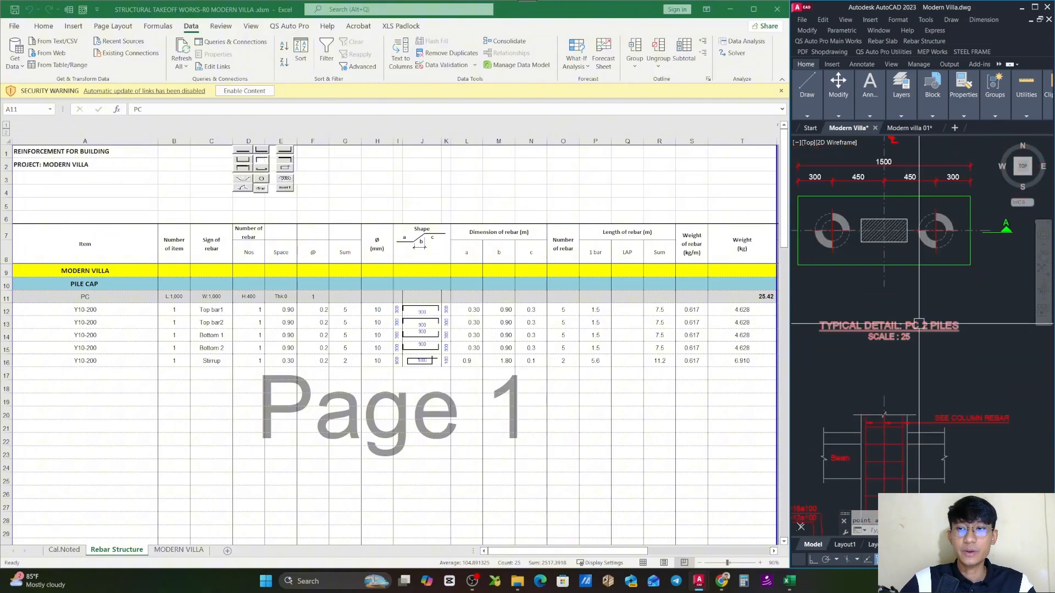
{"action": "left_click_drag", "start_coordinate": [994, 325], "coordinate": [958, 334]}
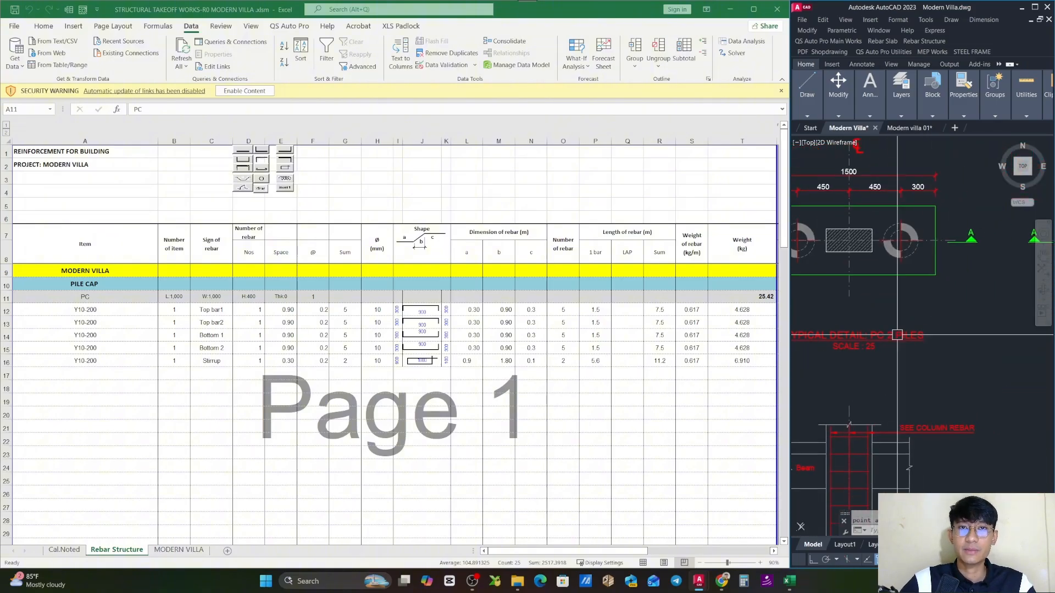
{"action": "scroll", "coordinate": [897, 334], "scroll_direction": "down", "scroll_amount": 5}
{"action": "left_click_drag", "start_coordinate": [868, 351], "coordinate": [947, 335]}
{"action": "scroll", "coordinate": [927, 275], "scroll_direction": "up", "scroll_amount": 2}
{"action": "scroll", "coordinate": [890, 305], "scroll_direction": "up", "scroll_amount": 2}
{"action": "scroll", "coordinate": [889, 305], "scroll_direction": "down", "scroll_amount": 3}
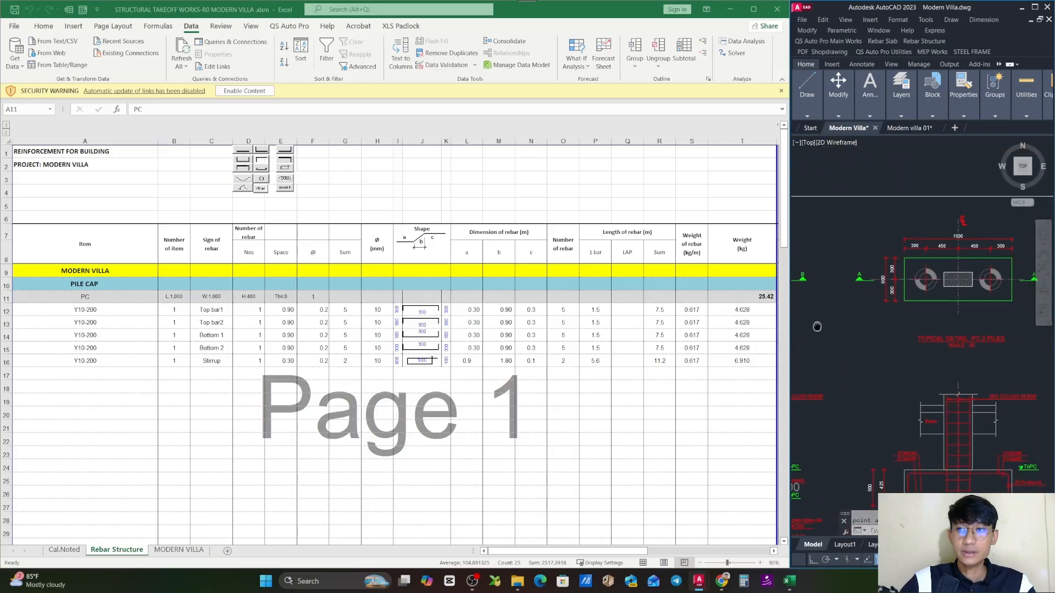
{"action": "scroll", "coordinate": [962, 337], "scroll_direction": "up", "scroll_amount": 3}
{"action": "left_click_drag", "start_coordinate": [1036, 337], "coordinate": [925, 311]}
{"action": "mouse_move", "coordinate": [960, 274]}
{"action": "left_mouse_down"}
{"action": "mouse_move", "coordinate": [921, 298]}
{"action": "mouse_move", "coordinate": [970, 278]}
{"action": "left_mouse_up"}
{"action": "scroll", "coordinate": [922, 300], "scroll_direction": "down", "scroll_amount": 2}
{"action": "scroll", "coordinate": [901, 292], "scroll_direction": "down", "scroll_amount": 2}
{"action": "left_click_drag", "start_coordinate": [899, 298], "coordinate": [947, 286]}
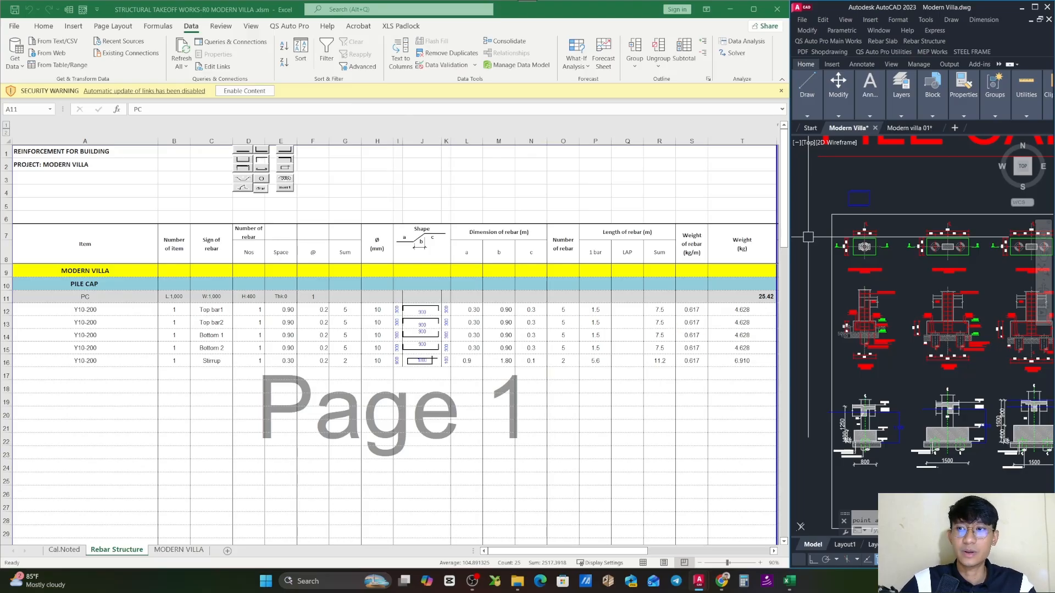
- Examine the PC 1 detail in the drawing, from its plan to Section B-B and back to the plan's overall dimensions
{"action": "scroll", "coordinate": [846, 248], "scroll_direction": "up", "scroll_amount": 4}
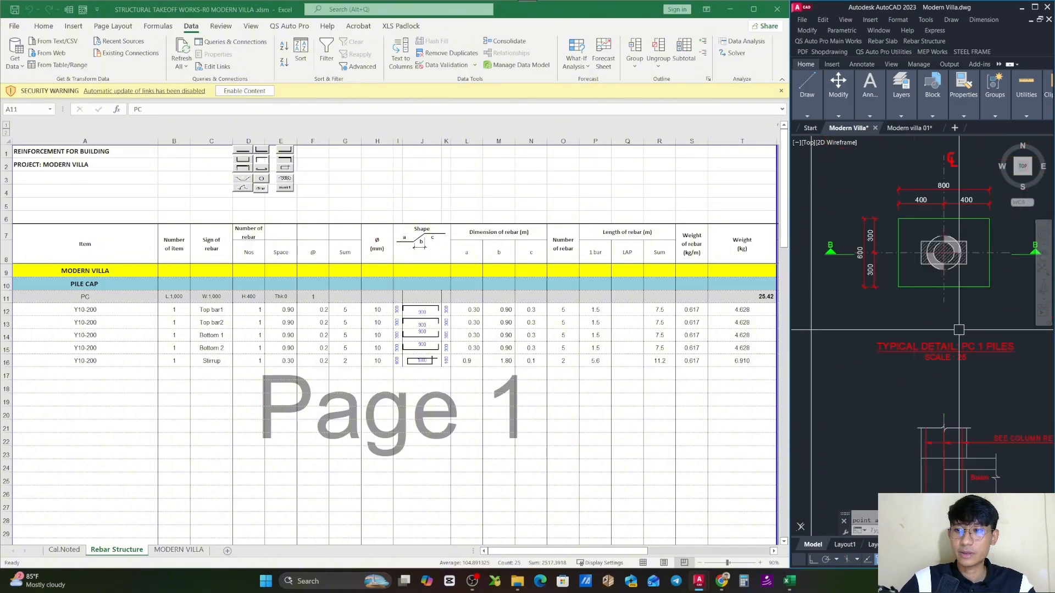
{"action": "left_click_drag", "start_coordinate": [991, 378], "coordinate": [991, 346]}
{"action": "left_click_drag", "start_coordinate": [1000, 426], "coordinate": [965, 224]}
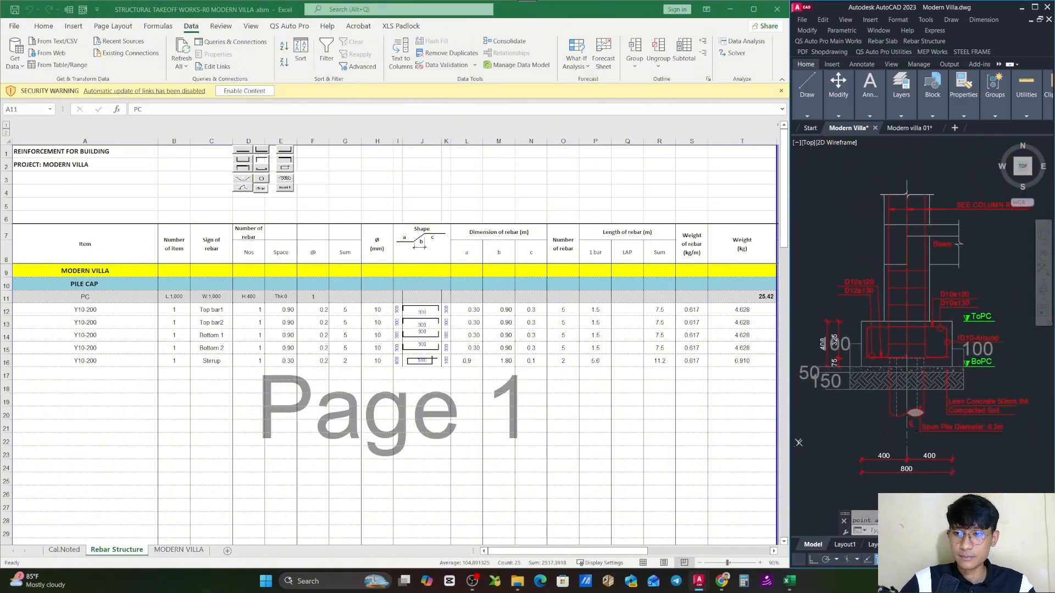
{"action": "scroll", "coordinate": [986, 213], "scroll_direction": "down", "scroll_amount": 3}
{"action": "scroll", "coordinate": [965, 292], "scroll_direction": "up", "scroll_amount": 3}
{"action": "left_click_drag", "start_coordinate": [959, 296], "coordinate": [908, 425]}
{"action": "left_click_drag", "start_coordinate": [916, 267], "coordinate": [904, 436]}
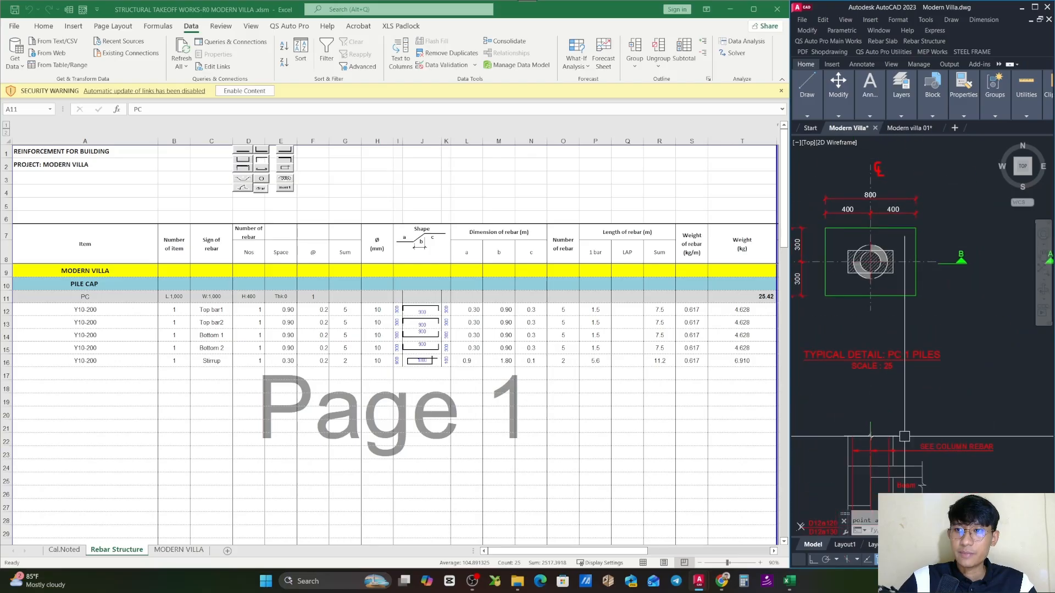
{"action": "scroll", "coordinate": [917, 327], "scroll_direction": "up", "scroll_amount": 2}
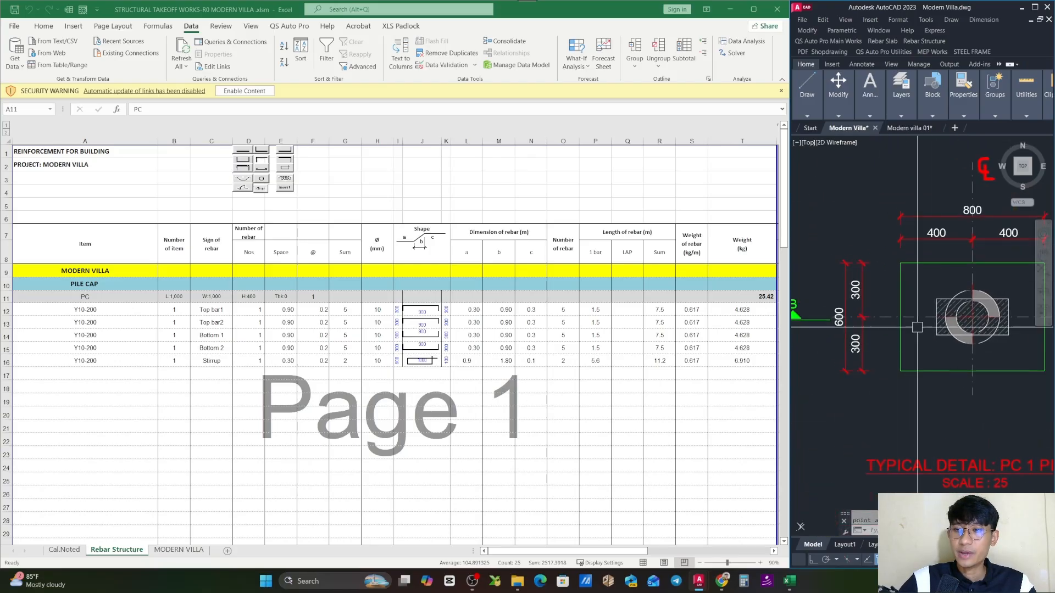
{"action": "left_click_drag", "start_coordinate": [964, 255], "coordinate": [961, 273]}
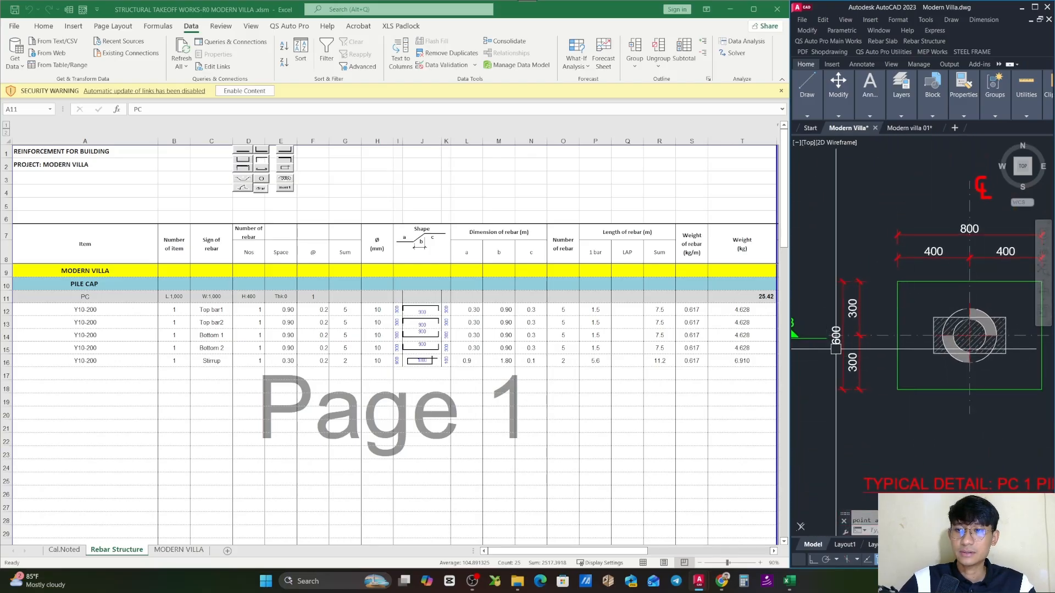
- Rename the PC item under PILE CAP as PC 1 in the Rebar Structure sheet
{"action": "double_click", "coordinate": [124, 295]}
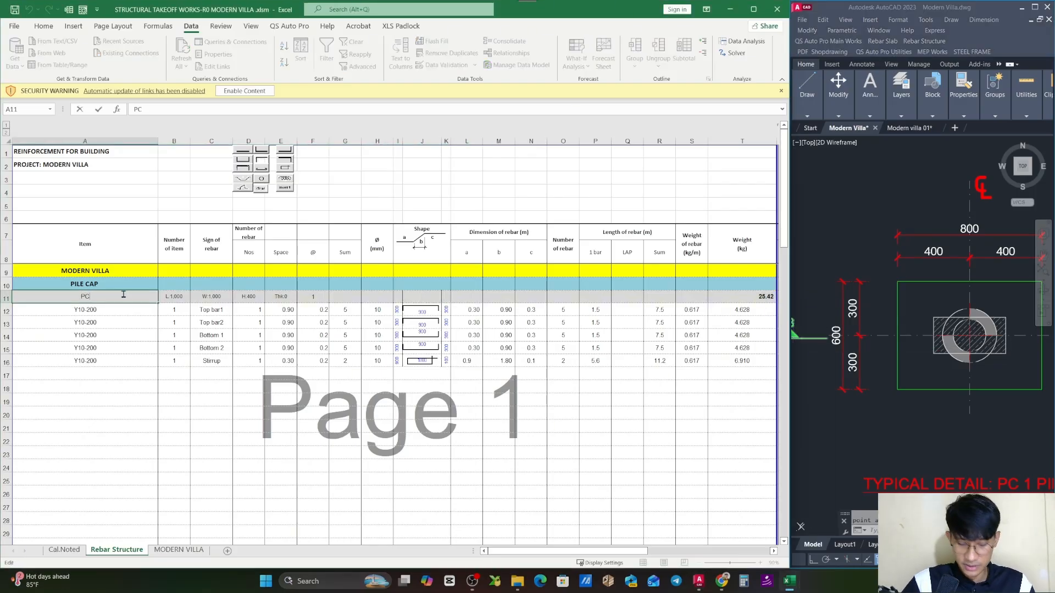
{"action": "type", "text": "1"}
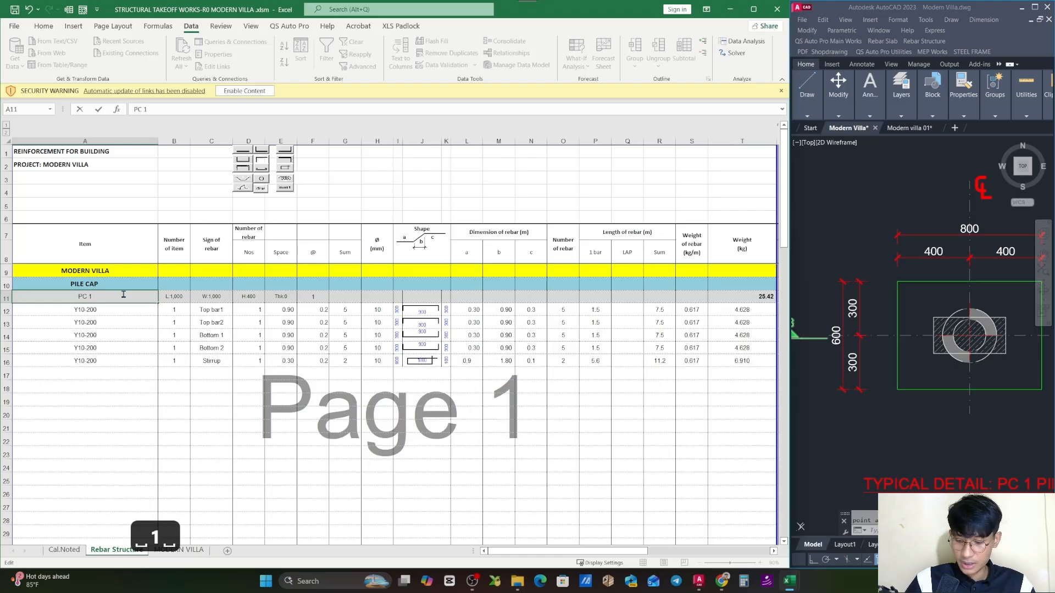
{"action": "key", "text": "Return"}
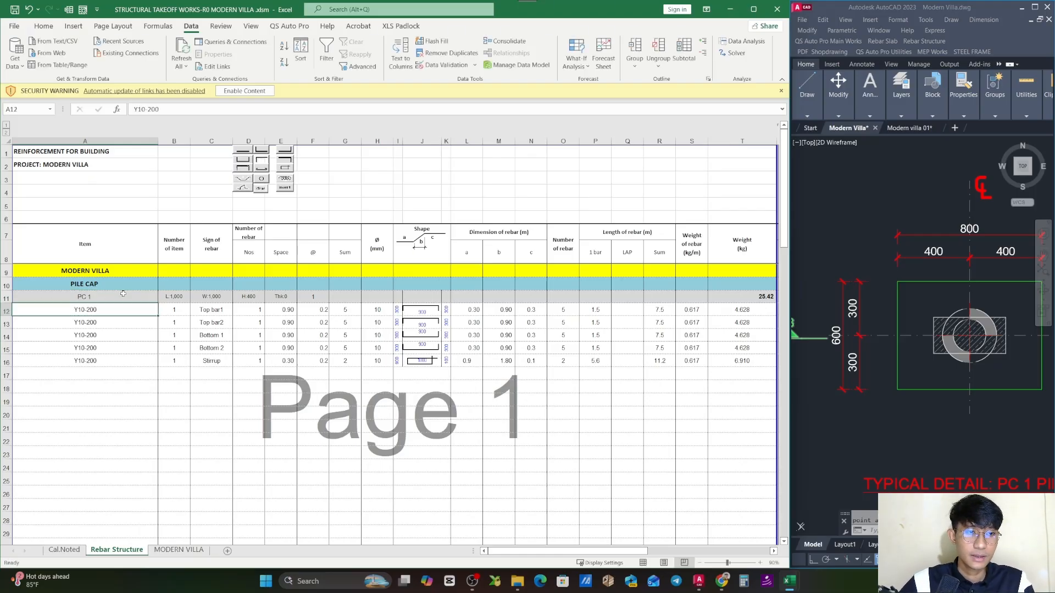
- Set PC 1's length to 600 and its width to 800 in the Rebar Structure sheet
{"action": "left_click", "coordinate": [180, 297]}
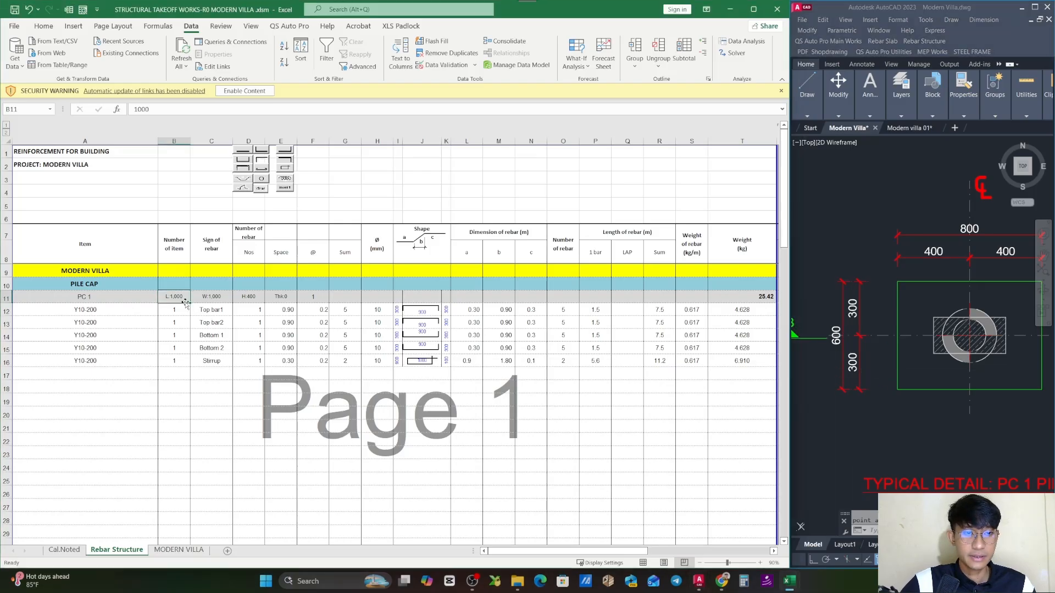
{"action": "type", "text": "600"}
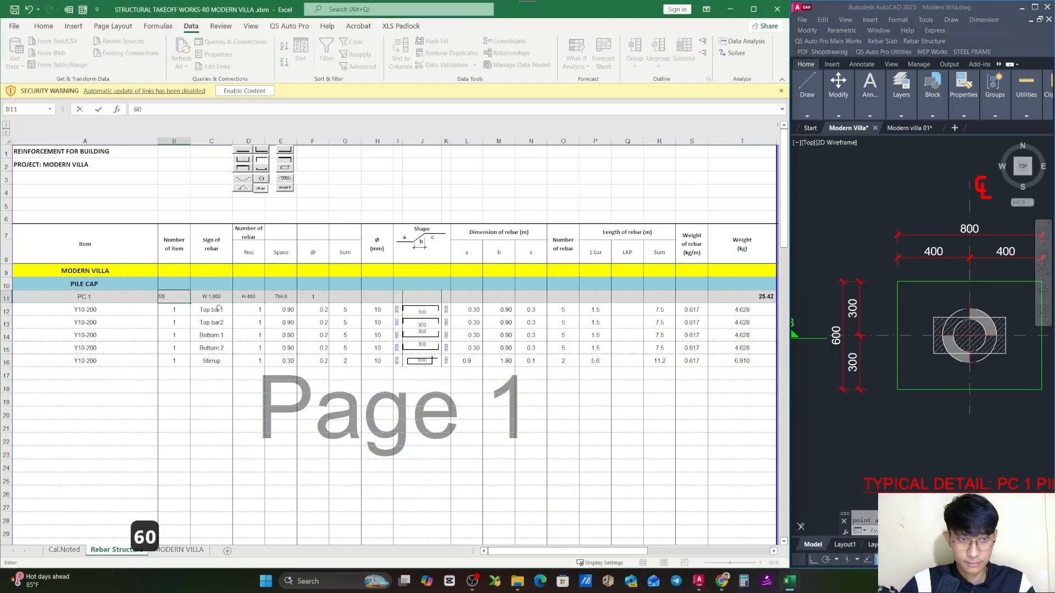
{"action": "left_click", "coordinate": [224, 360]}
{"action": "left_click", "coordinate": [219, 297]}
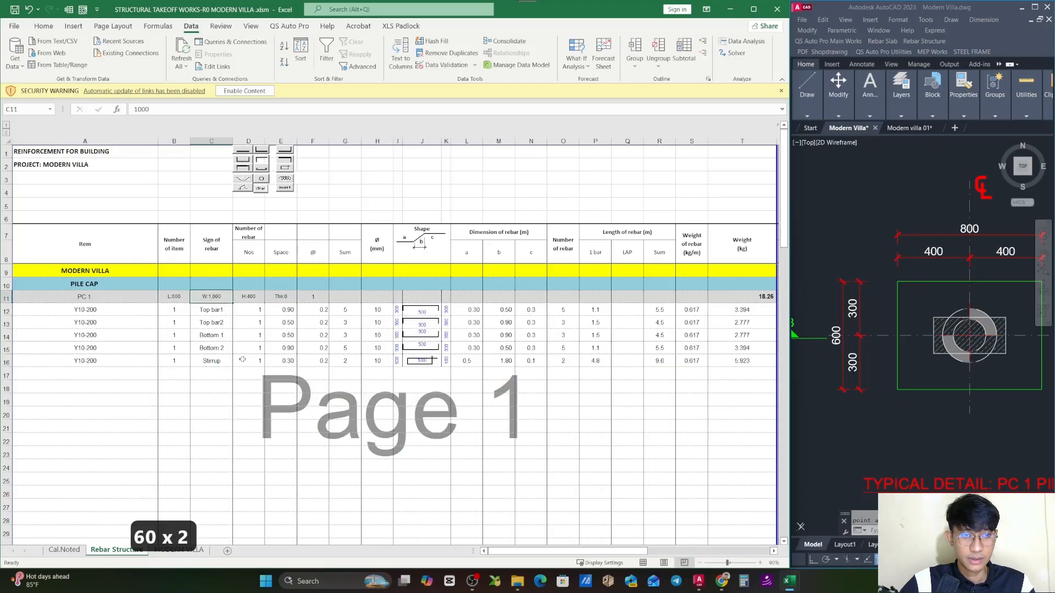
{"action": "type", "text": "800"}
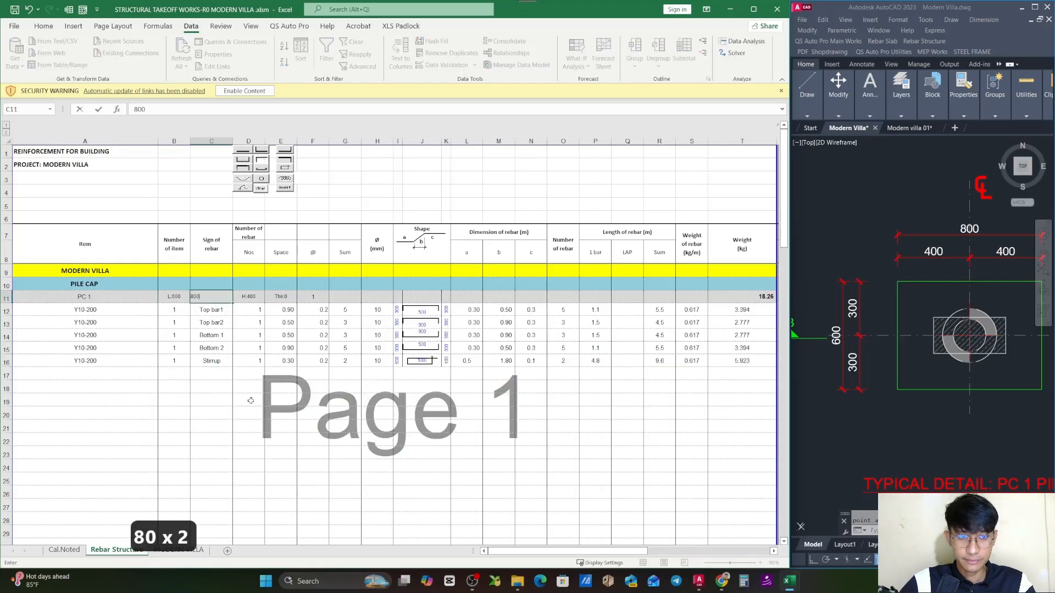
{"action": "left_click", "coordinate": [254, 369]}
- Delete the large 100 dimension that overlaps the height dimensions of the PC 1 pile cap in Section B-B
{"action": "left_click", "coordinate": [257, 299]}
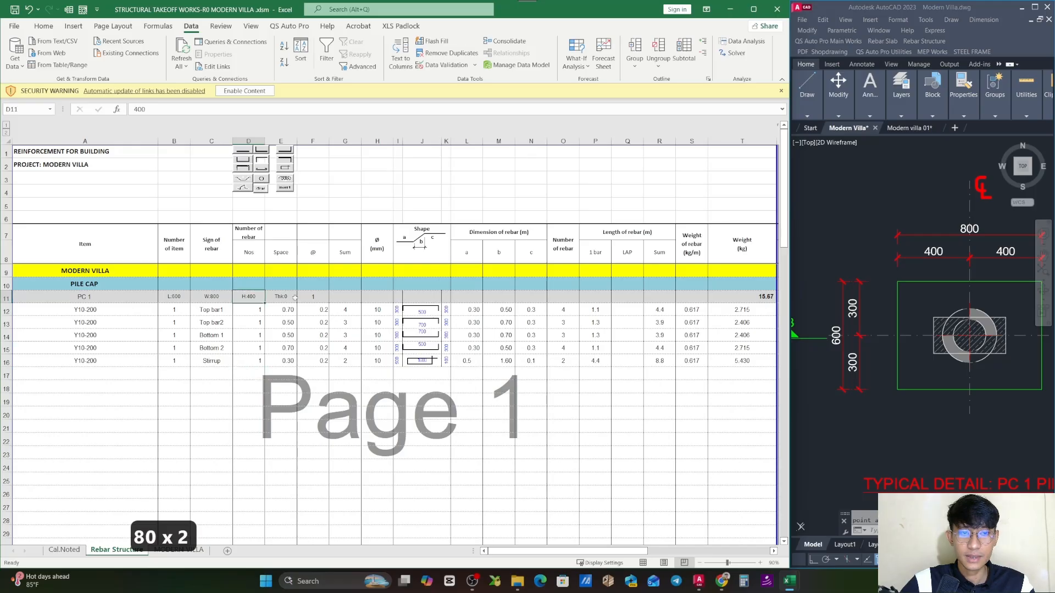
{"action": "scroll", "coordinate": [968, 275], "scroll_direction": "down", "scroll_amount": 5}
{"action": "scroll", "coordinate": [852, 252], "scroll_direction": "up", "scroll_amount": 5}
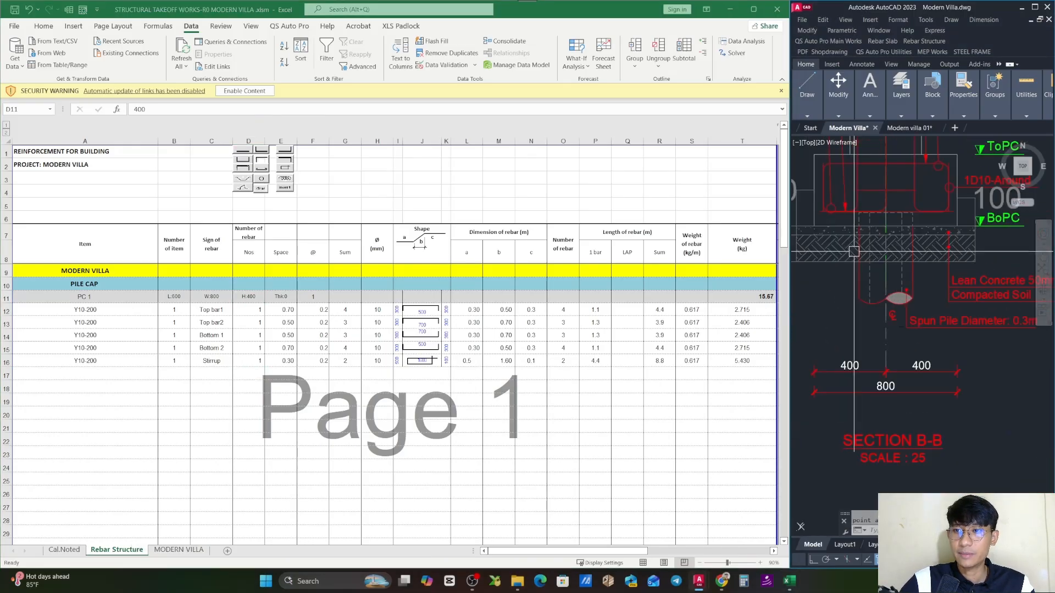
{"action": "scroll", "coordinate": [942, 275], "scroll_direction": "up", "scroll_amount": 4}
{"action": "left_click", "coordinate": [954, 286]}
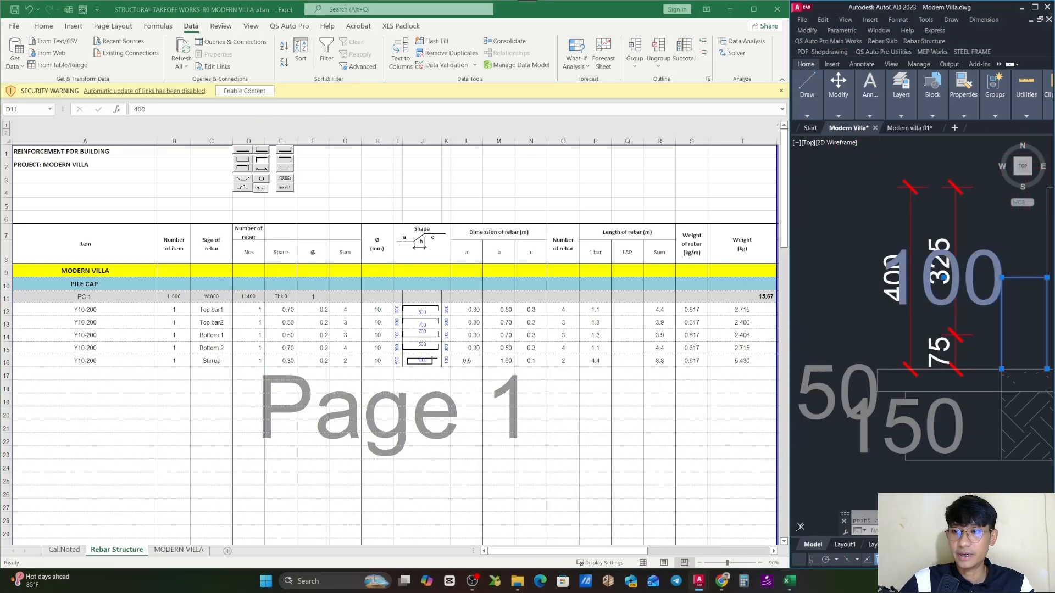
{"action": "scroll", "coordinate": [957, 291], "scroll_direction": "down", "scroll_amount": 2}
{"action": "left_click_drag", "start_coordinate": [957, 291], "coordinate": [864, 294]}
{"action": "scroll", "coordinate": [879, 293], "scroll_direction": "down", "scroll_amount": 2}
{"action": "scroll", "coordinate": [861, 291], "scroll_direction": "up", "scroll_amount": 2}
{"action": "key", "text": "Escape"}
{"action": "left_click", "coordinate": [904, 288]}
{"action": "key", "text": "Delete"}
- Check the overall pile cap height dimension in Section B-B and enter 400 as PC 1's height in the sheet
{"action": "left_click", "coordinate": [870, 271]}
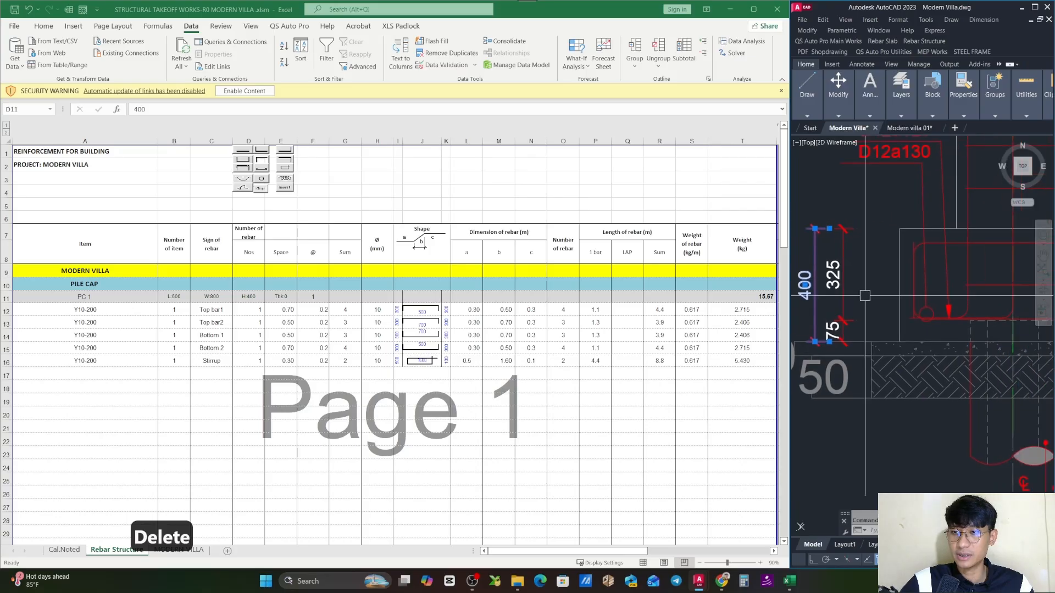
{"action": "scroll", "coordinate": [898, 216], "scroll_direction": "down", "scroll_amount": 2}
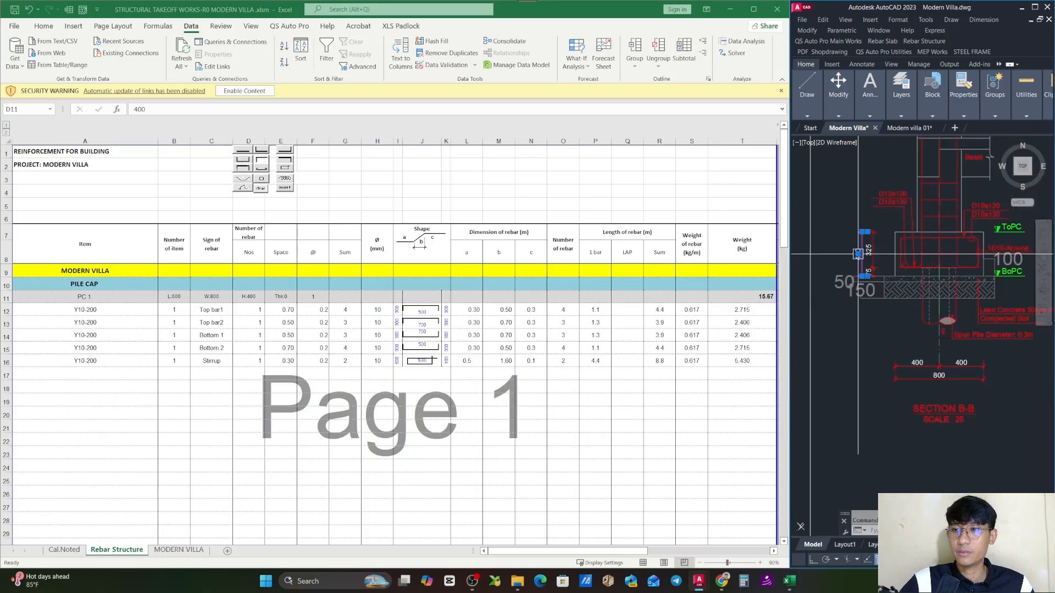
{"action": "scroll", "coordinate": [860, 247], "scroll_direction": "up", "scroll_amount": 2}
{"action": "left_click_drag", "start_coordinate": [859, 247], "coordinate": [800, 310]}
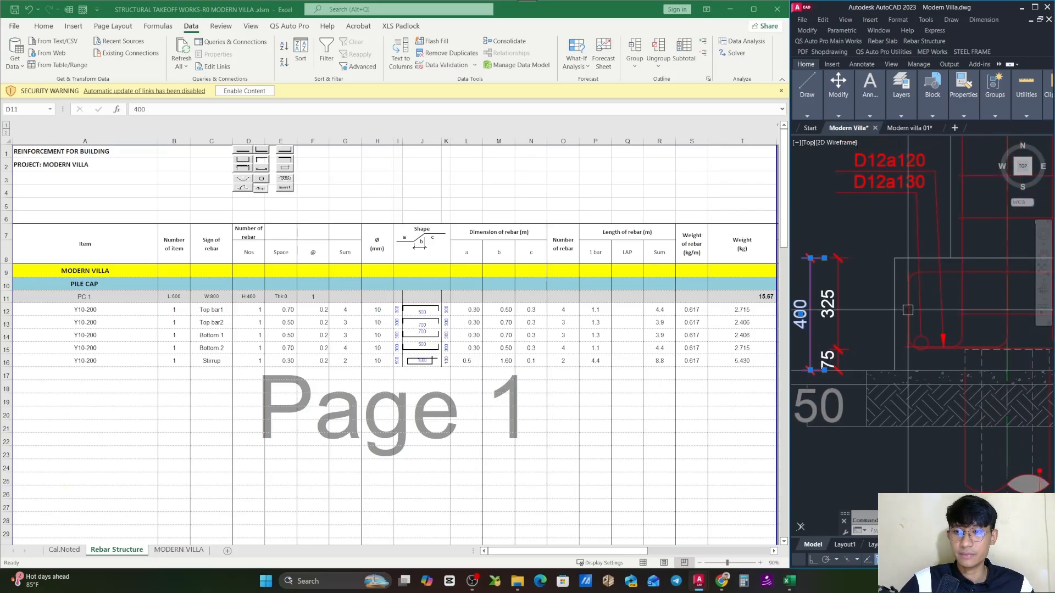
{"action": "key", "text": "Escape"}
{"action": "left_click", "coordinate": [249, 300]}
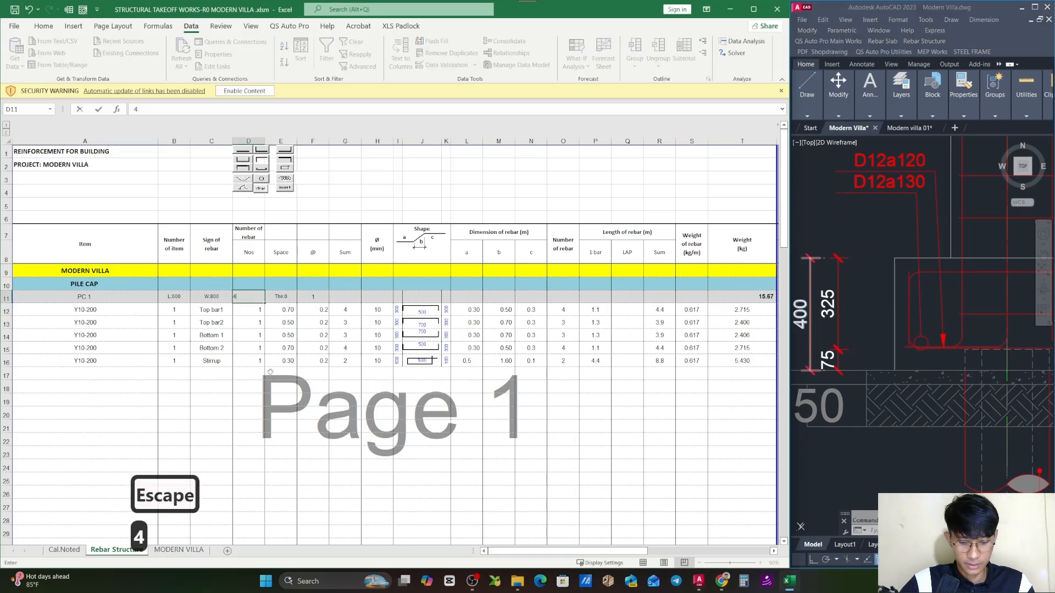
{"action": "left_click", "coordinate": [297, 389]}
- Review the PC 1 row's thickness, quantity, length, width and height cells, and select the Top bar1 item cell
{"action": "left_click", "coordinate": [287, 299]}
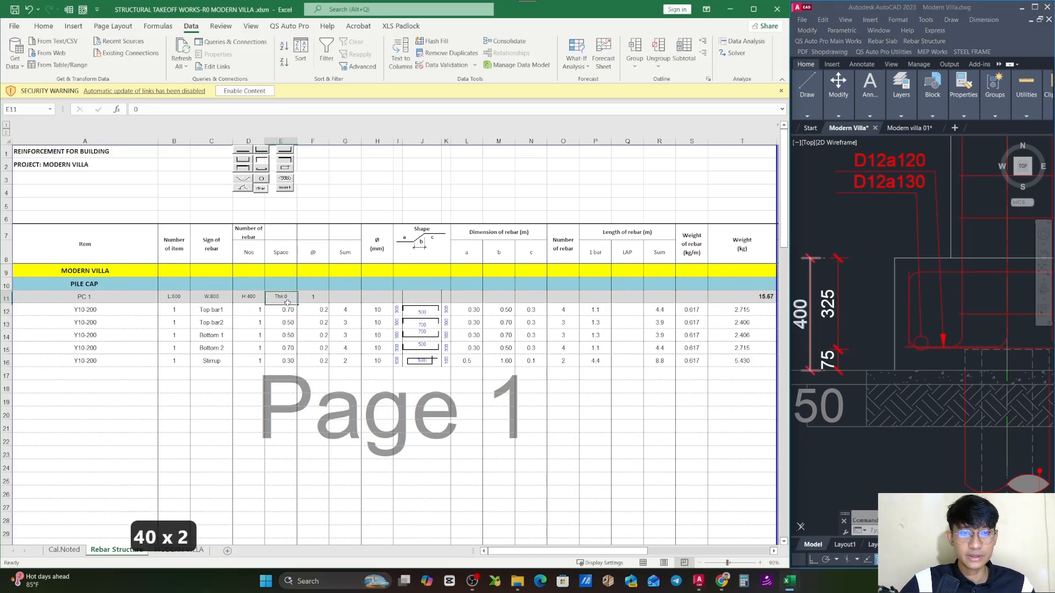
{"action": "left_click", "coordinate": [313, 297]}
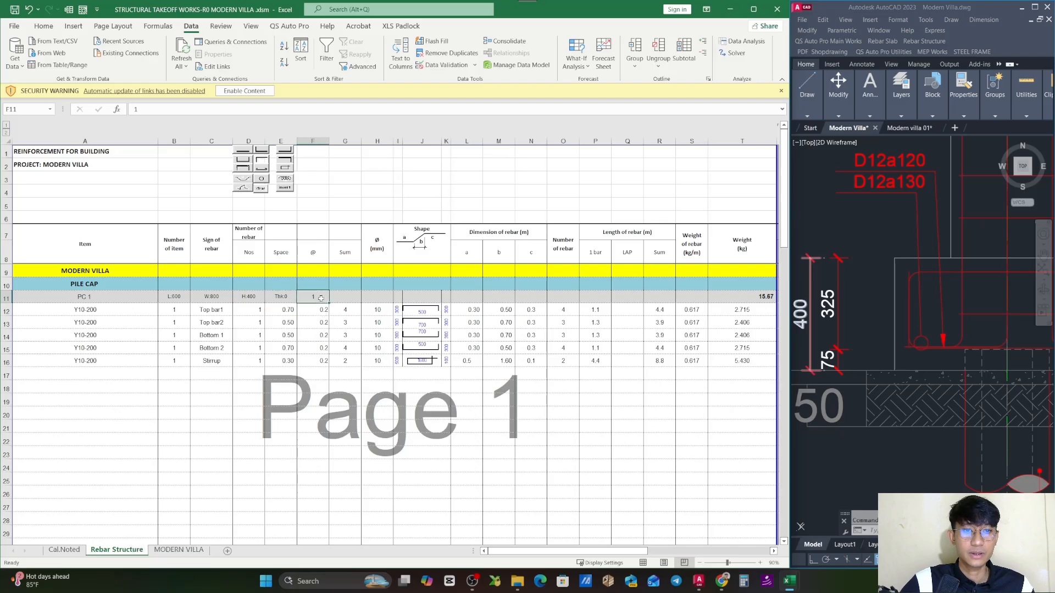
{"action": "key", "text": "Escape"}
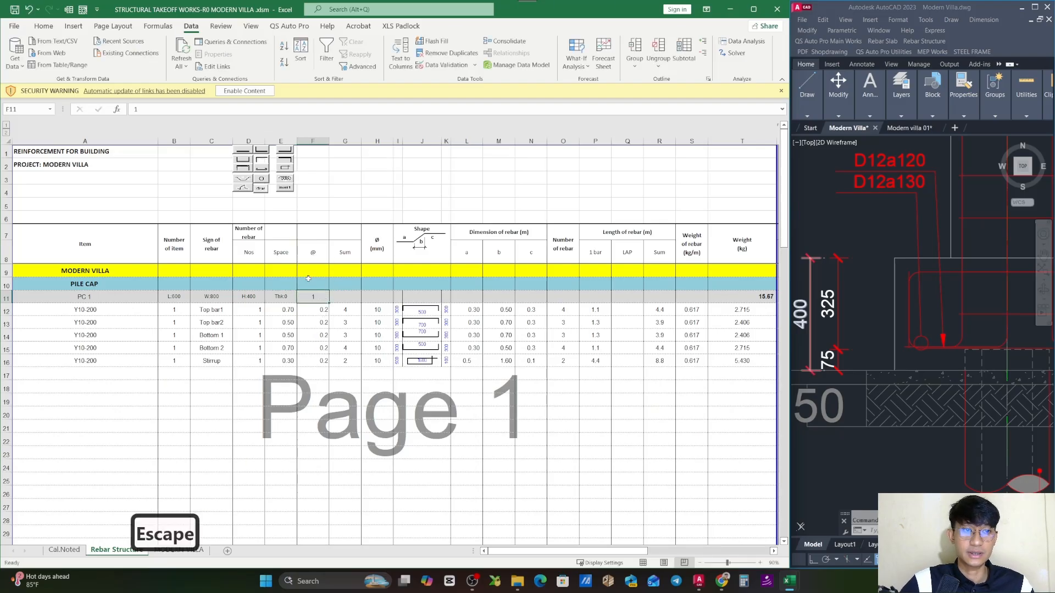
{"action": "left_click", "coordinate": [3, 297]}
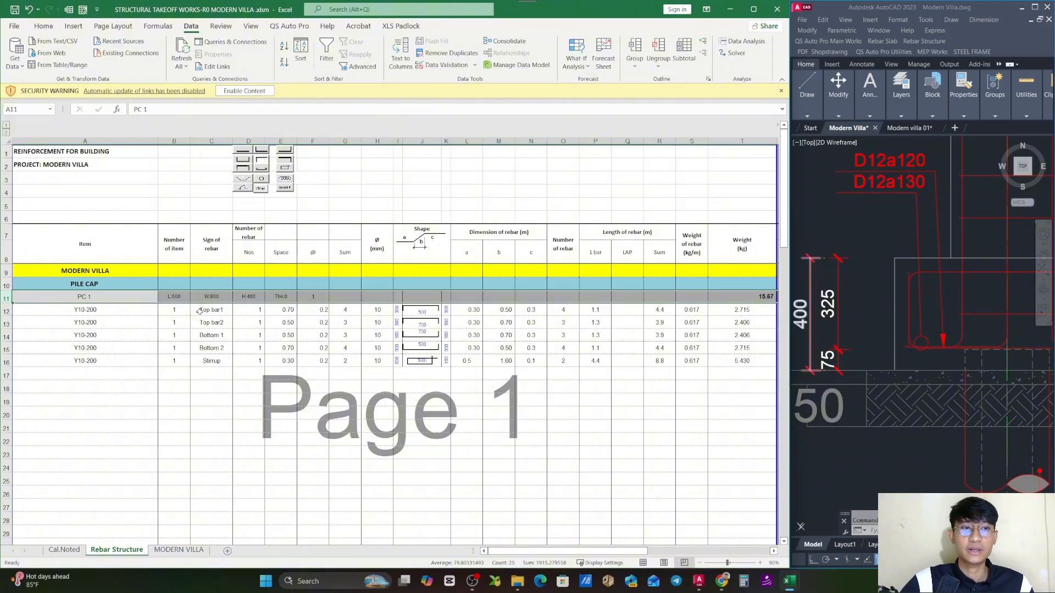
{"action": "left_click", "coordinate": [98, 301]}
{"action": "left_click", "coordinate": [173, 297]}
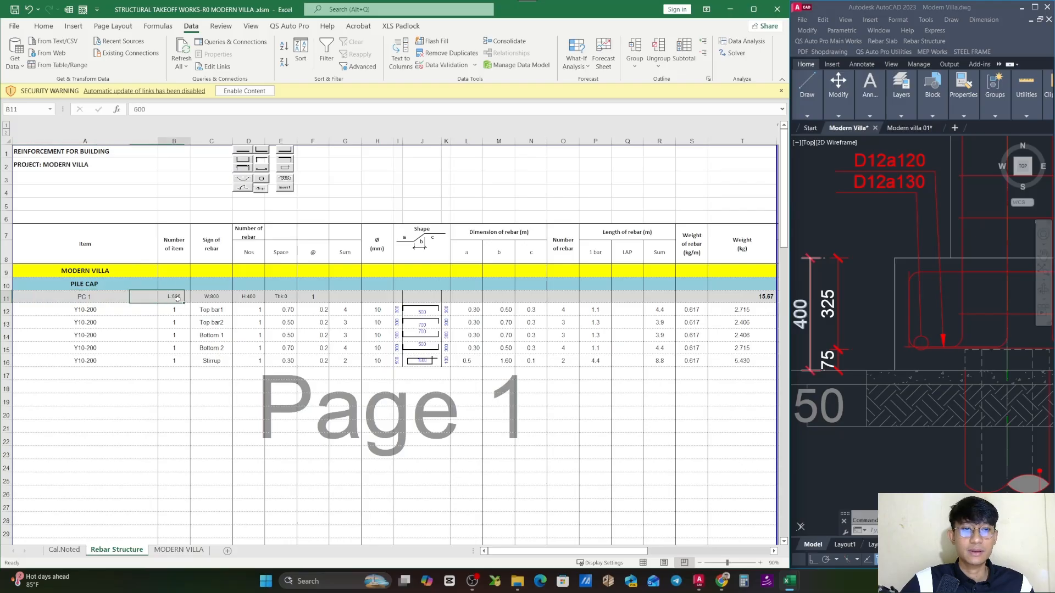
{"action": "left_click", "coordinate": [212, 296]}
{"action": "left_click", "coordinate": [246, 298]}
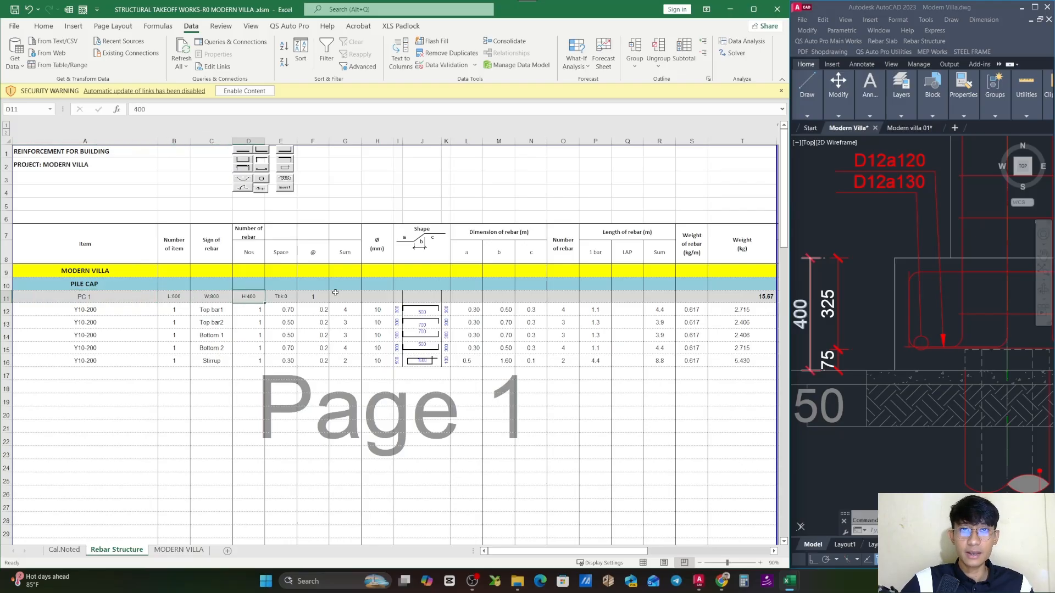
{"action": "left_click", "coordinate": [101, 335]}
{"action": "left_click", "coordinate": [99, 314]}
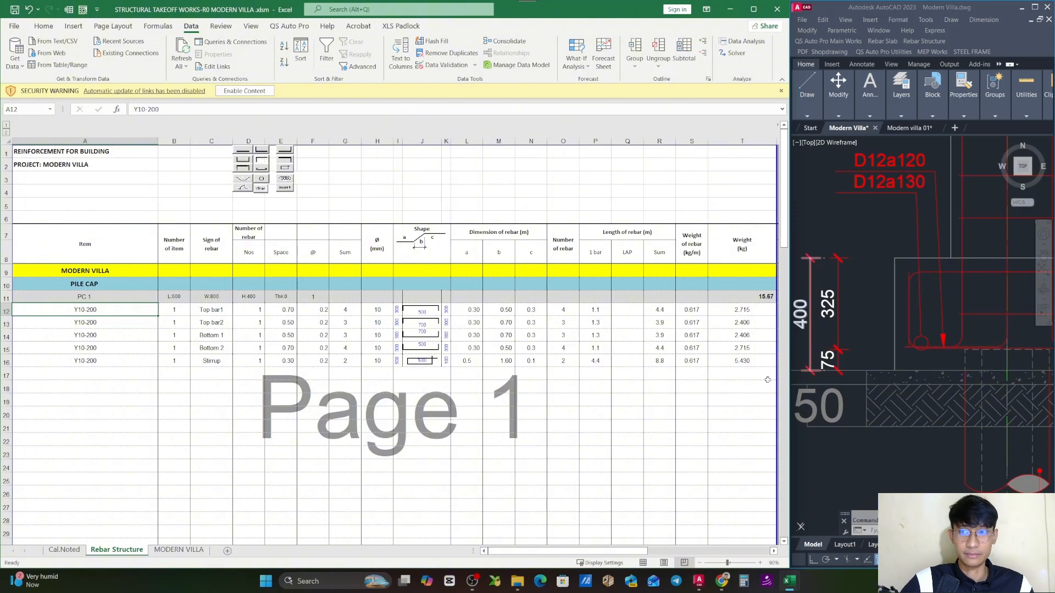
- Examine the D12a120/D12a130, D10a120/D10a130 and 1D10-Around rebar callouts of the PC 1 pile cap in Section B-B
{"action": "scroll", "coordinate": [931, 304], "scroll_direction": "down", "scroll_amount": 5}
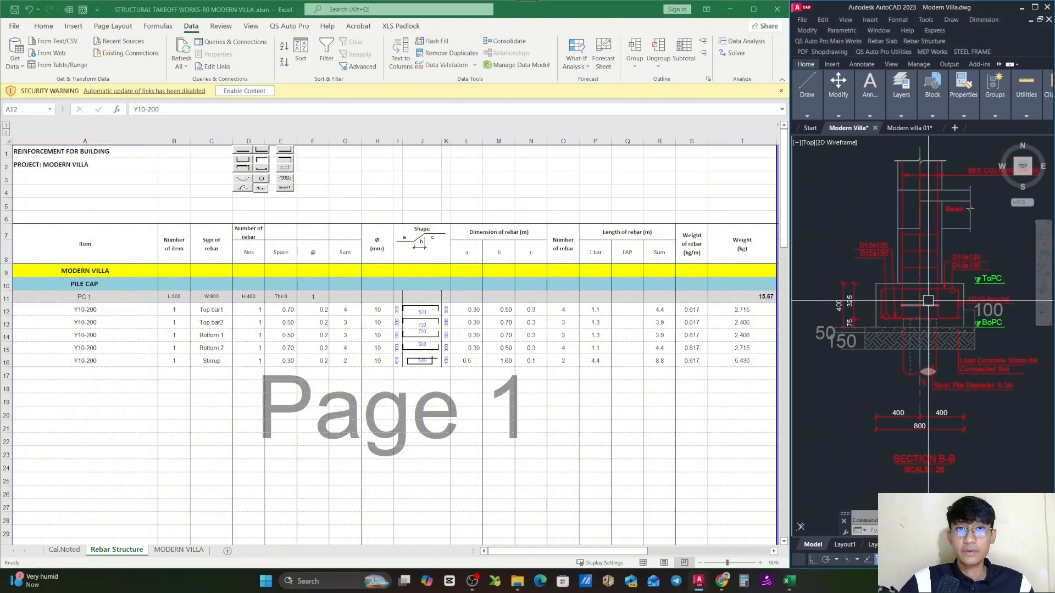
{"action": "mouse_move", "coordinate": [930, 304]}
{"action": "left_mouse_down"}
{"action": "mouse_move", "coordinate": [912, 316]}
{"action": "mouse_move", "coordinate": [933, 322]}
{"action": "left_mouse_up"}
{"action": "scroll", "coordinate": [934, 308], "scroll_direction": "up", "scroll_amount": 5}
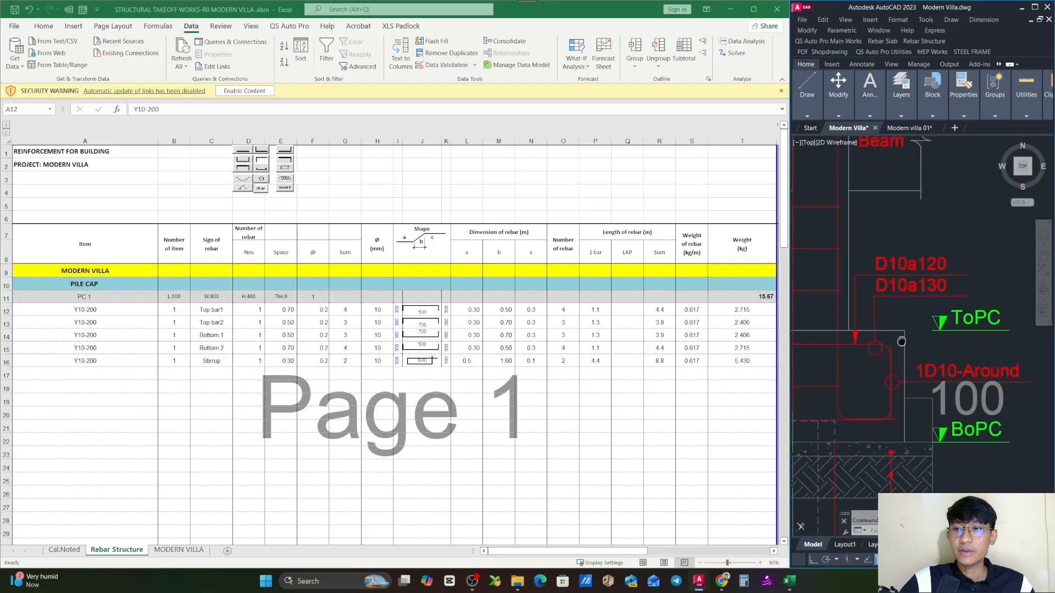
{"action": "left_click_drag", "start_coordinate": [944, 375], "coordinate": [930, 287]}
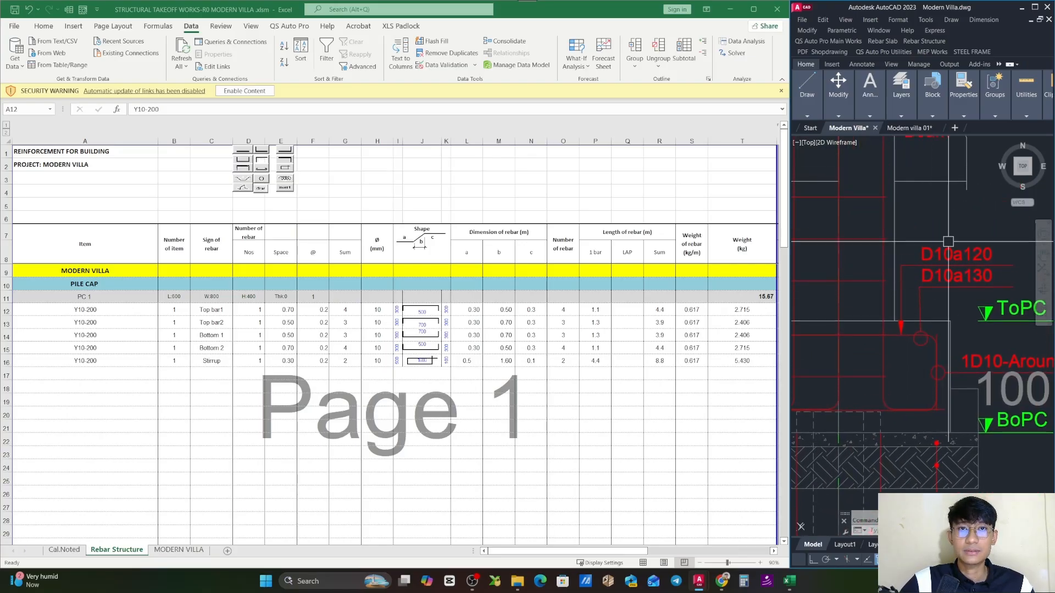
{"action": "left_click_drag", "start_coordinate": [902, 352], "coordinate": [901, 322]}
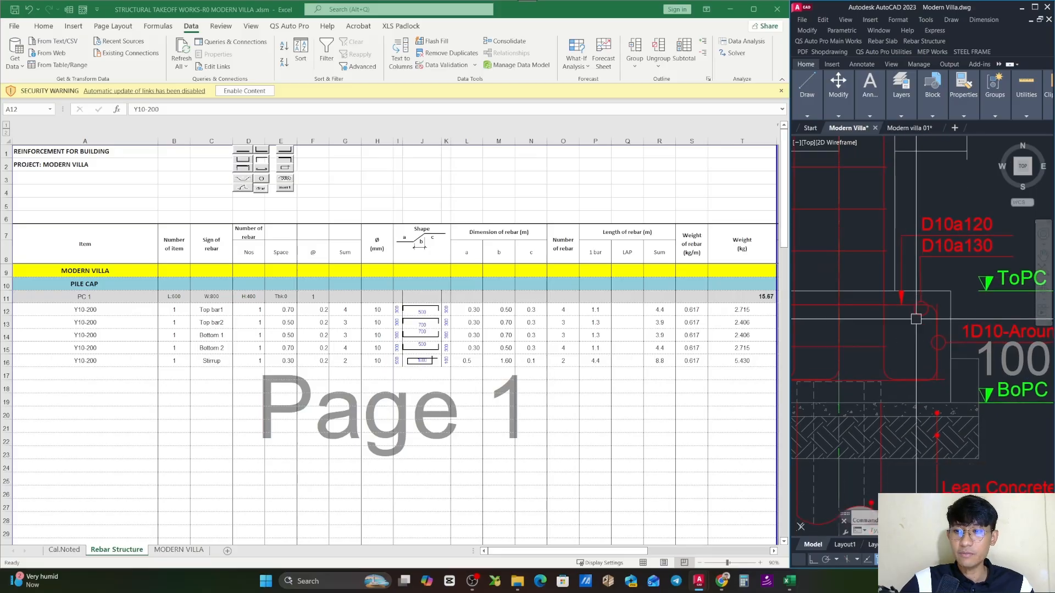
{"action": "left_click_drag", "start_coordinate": [951, 357], "coordinate": [918, 361]}
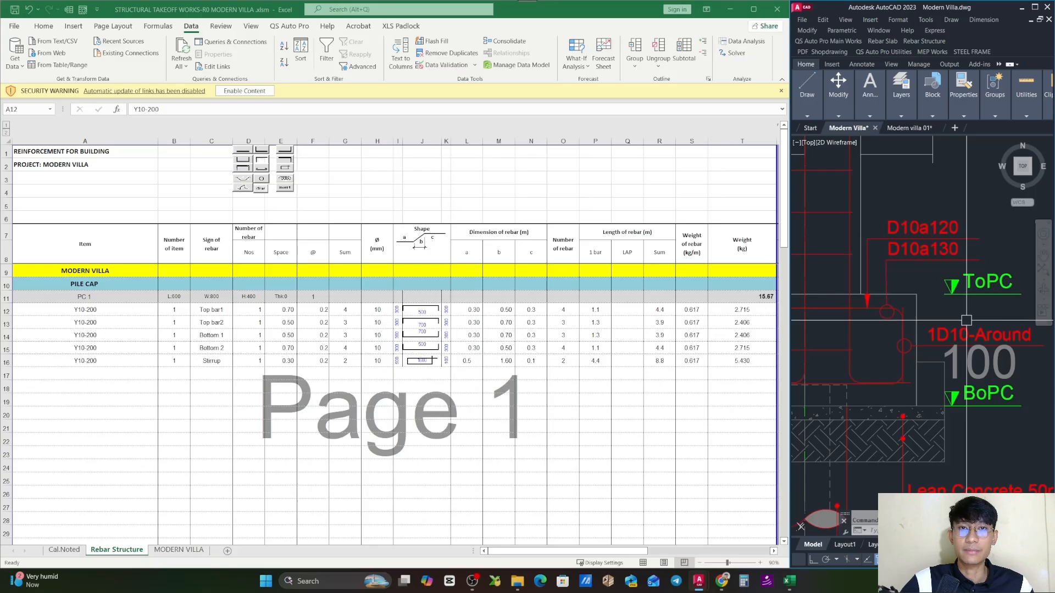
{"action": "mouse_move", "coordinate": [954, 291]}
{"action": "left_mouse_down"}
{"action": "mouse_move", "coordinate": [969, 328]}
{"action": "mouse_move", "coordinate": [943, 321]}
{"action": "left_mouse_up"}
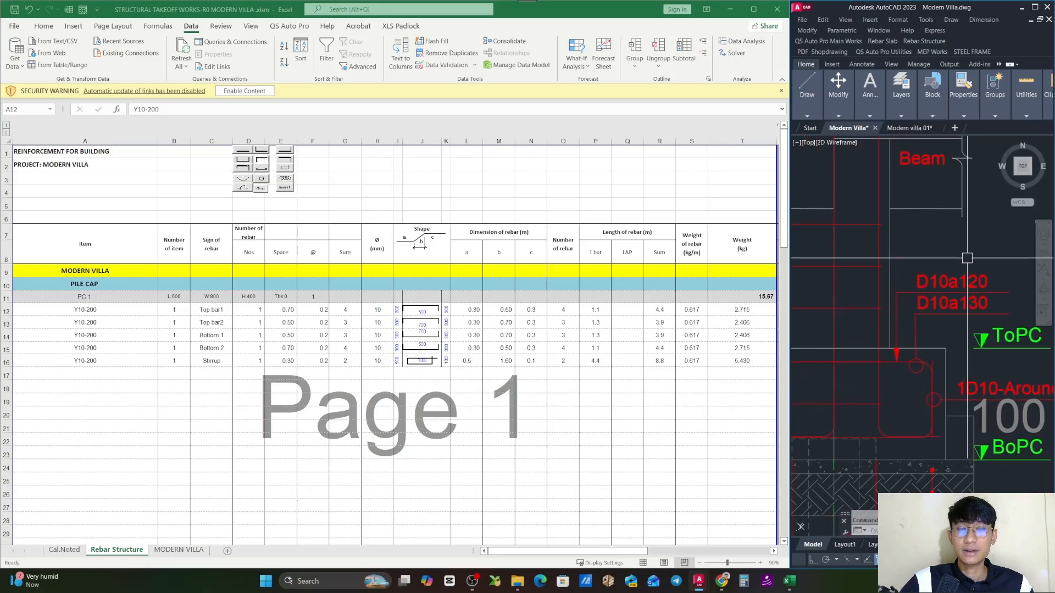
{"action": "scroll", "coordinate": [964, 303], "scroll_direction": "down", "scroll_amount": 5}
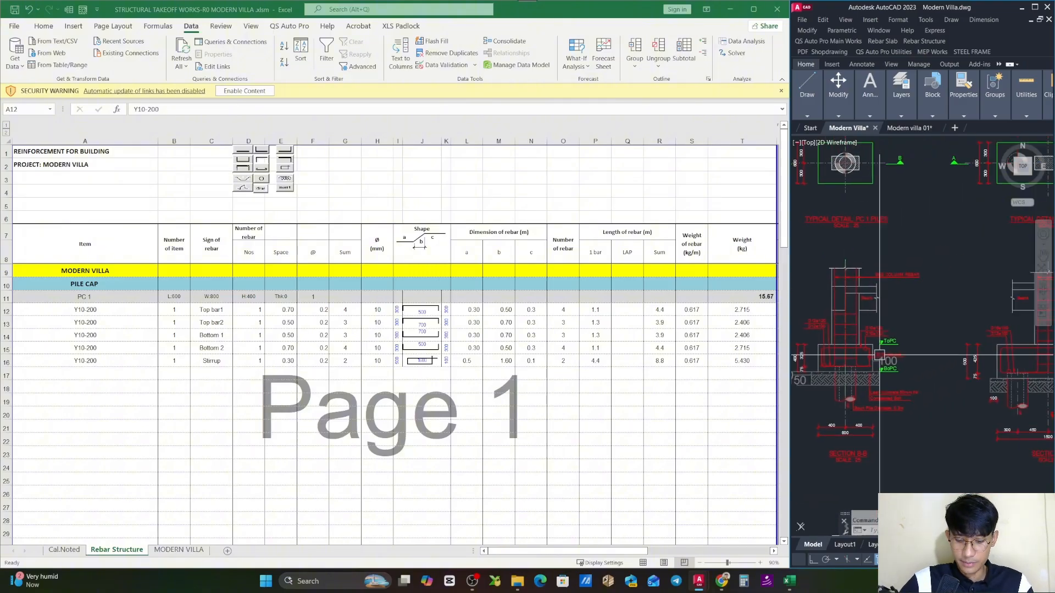
- Draw a vertical polyline with Ortho on across the PC 1 plan, between the cap's two long edges, to represent one bar direction
{"action": "type", "text": "pl"}
{"action": "scroll", "coordinate": [890, 360], "scroll_direction": "down", "scroll_amount": 2}
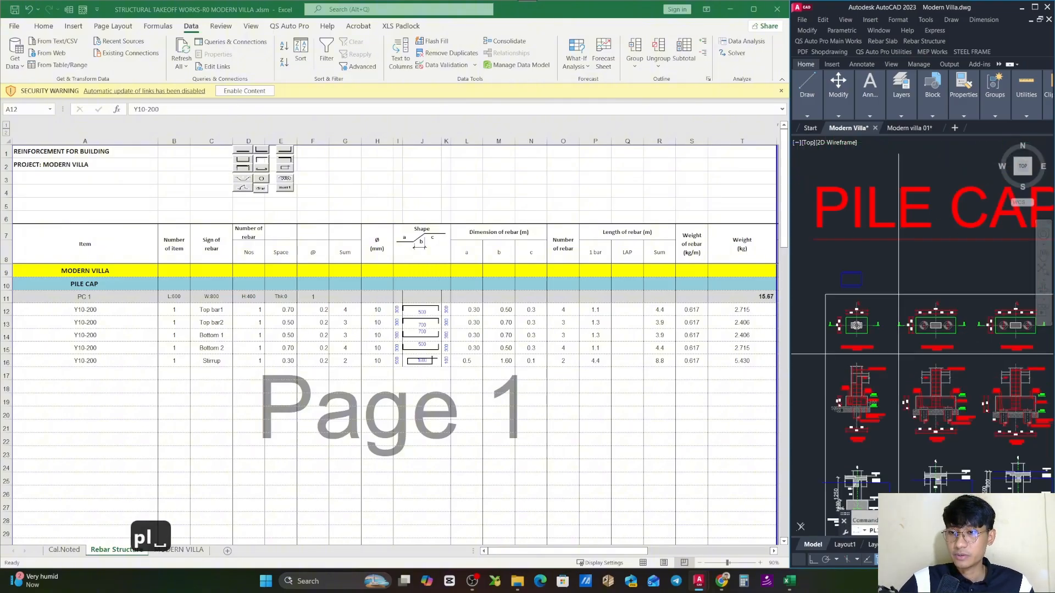
{"action": "scroll", "coordinate": [855, 327], "scroll_direction": "up", "scroll_amount": 7}
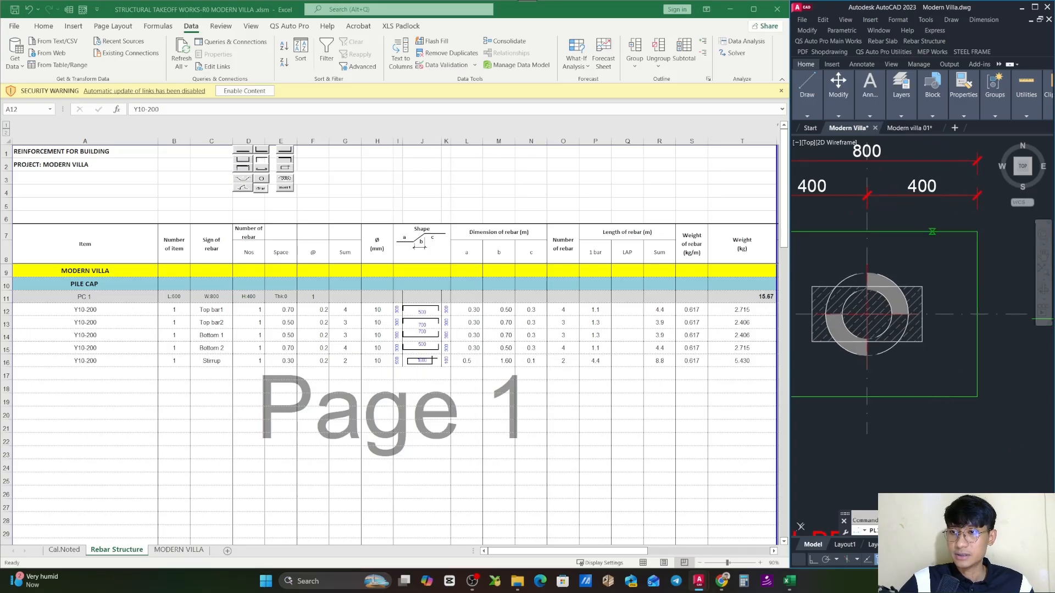
{"action": "left_click", "coordinate": [933, 231]}
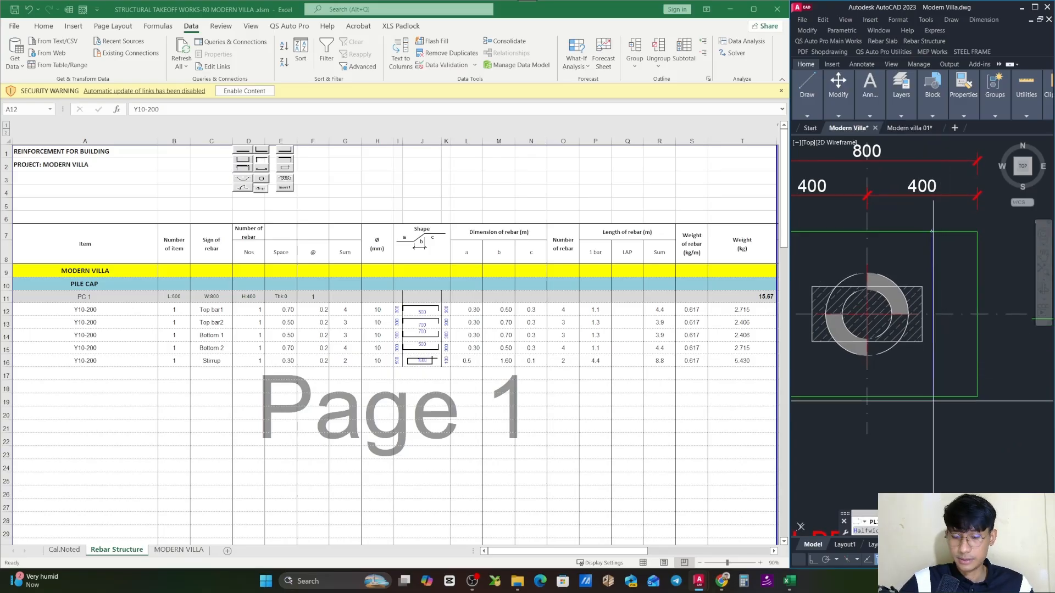
{"action": "key", "text": "F8"}
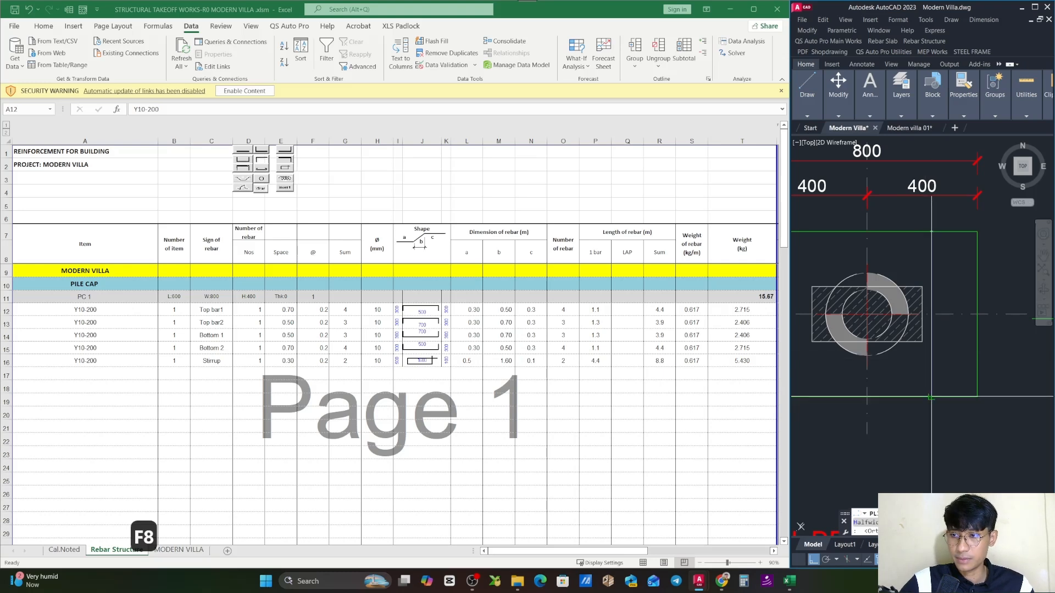
{"action": "left_click", "coordinate": [931, 396]}
{"action": "key", "text": "Escape"}
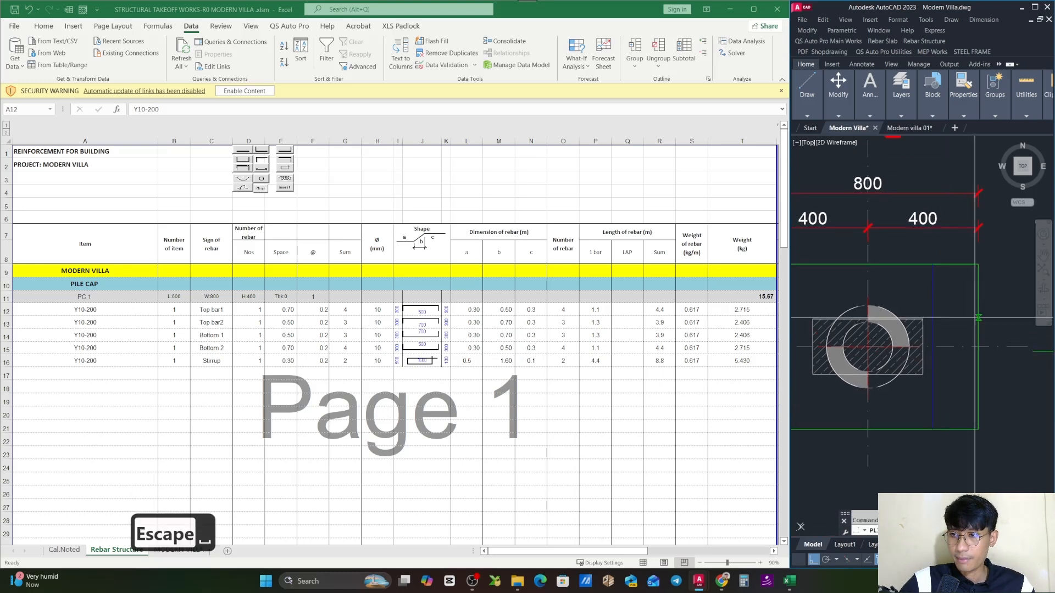
- Draw a horizontal polyline across the PC 1 plan, between the cap's two short edges, to represent the other bar direction
{"action": "left_click", "coordinate": [978, 317]}
{"action": "scroll", "coordinate": [974, 318], "scroll_direction": "down", "scroll_amount": 4}
{"action": "scroll", "coordinate": [875, 322], "scroll_direction": "up", "scroll_amount": 4}
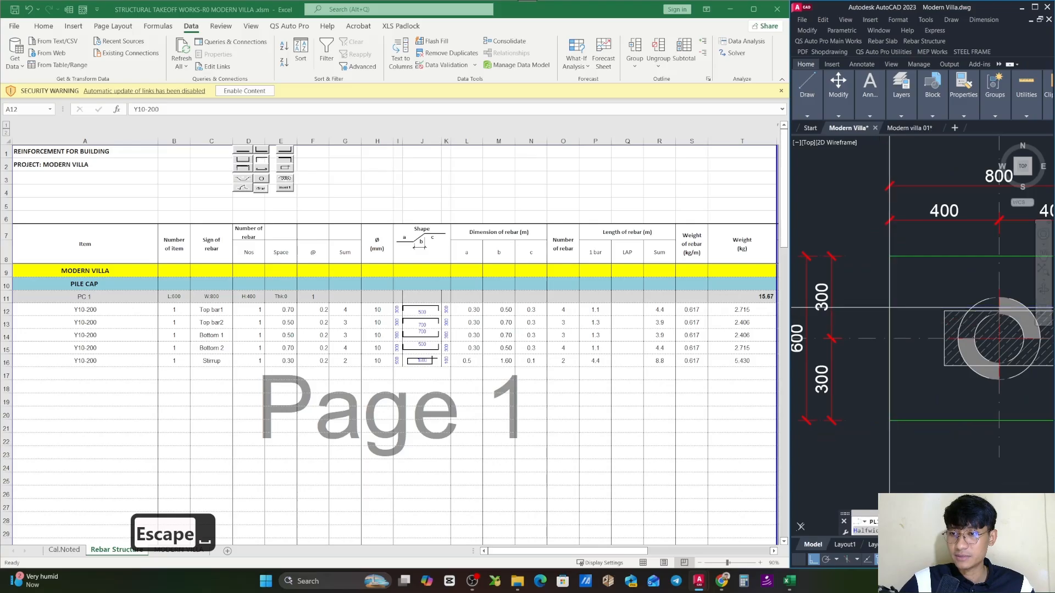
{"action": "left_click", "coordinate": [890, 309]}
{"action": "key", "text": "Escape"}
- Compare the two bar-direction lines in the PC 1 plan with the D10a120 and D10a130 callouts in Section B-B
{"action": "scroll", "coordinate": [934, 286], "scroll_direction": "down", "scroll_amount": 4}
{"action": "scroll", "coordinate": [890, 282], "scroll_direction": "up", "scroll_amount": 5}
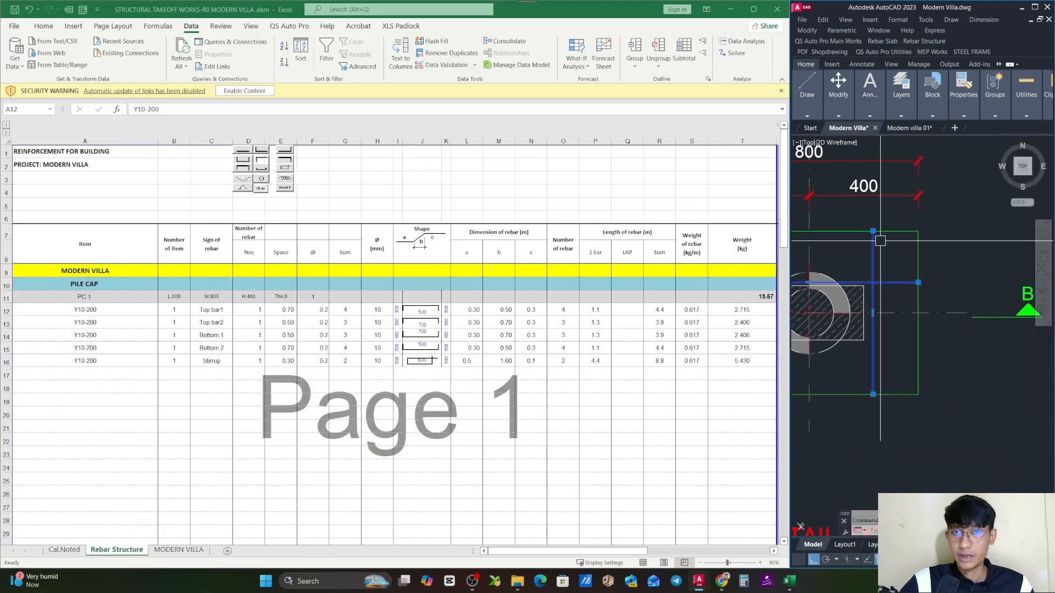
{"action": "scroll", "coordinate": [881, 247], "scroll_direction": "down", "scroll_amount": 4}
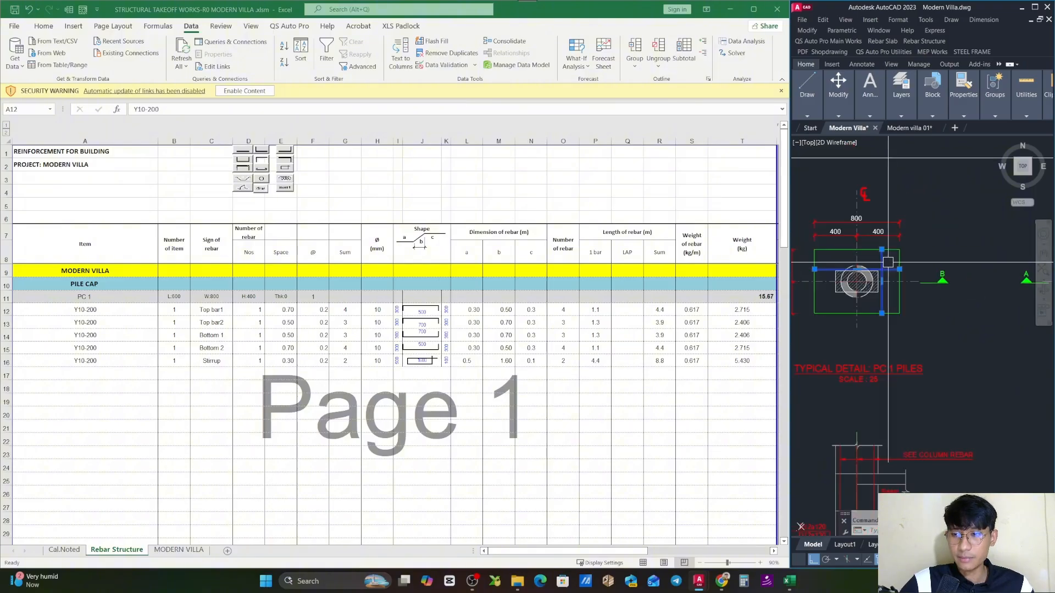
{"action": "scroll", "coordinate": [898, 284], "scroll_direction": "up", "scroll_amount": 3}
{"action": "scroll", "coordinate": [898, 284], "scroll_direction": "down", "scroll_amount": 5}
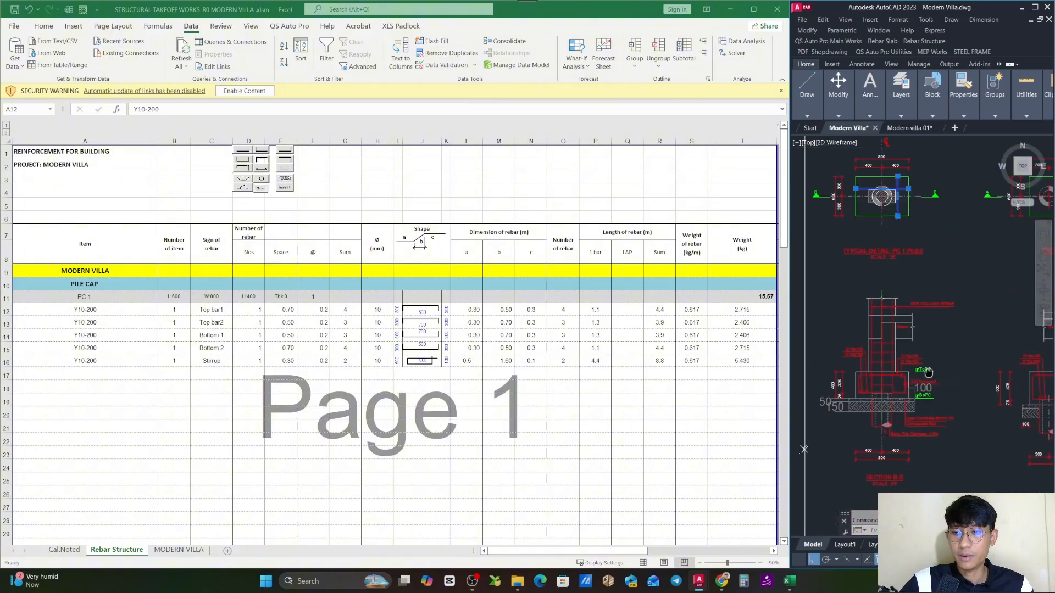
{"action": "scroll", "coordinate": [904, 365], "scroll_direction": "up", "scroll_amount": 7}
{"action": "scroll", "coordinate": [943, 290], "scroll_direction": "down", "scroll_amount": 4}
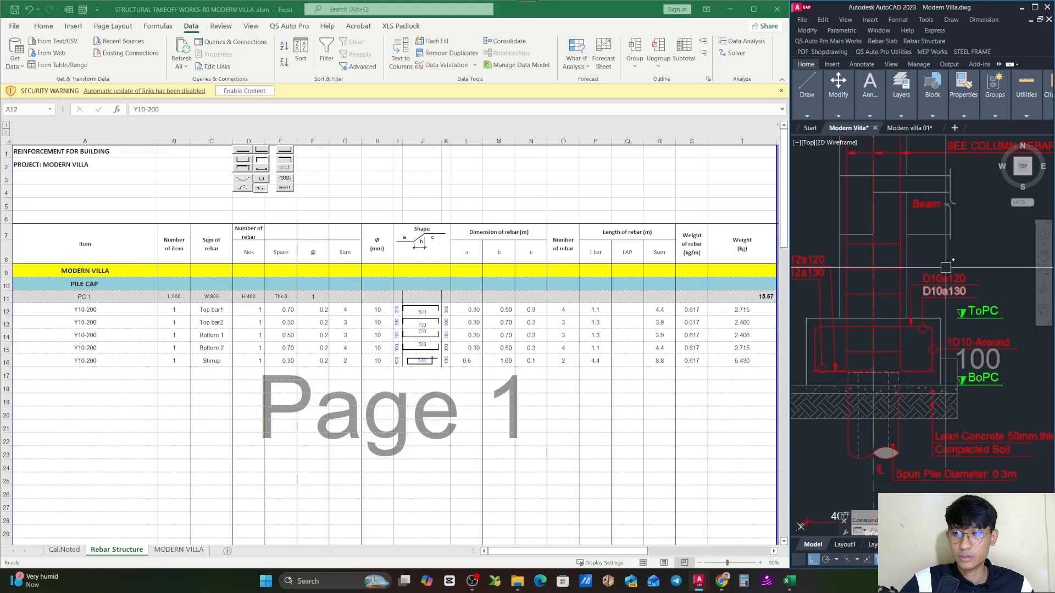
{"action": "scroll", "coordinate": [916, 284], "scroll_direction": "up", "scroll_amount": 4}
{"action": "key", "text": "Escape"}
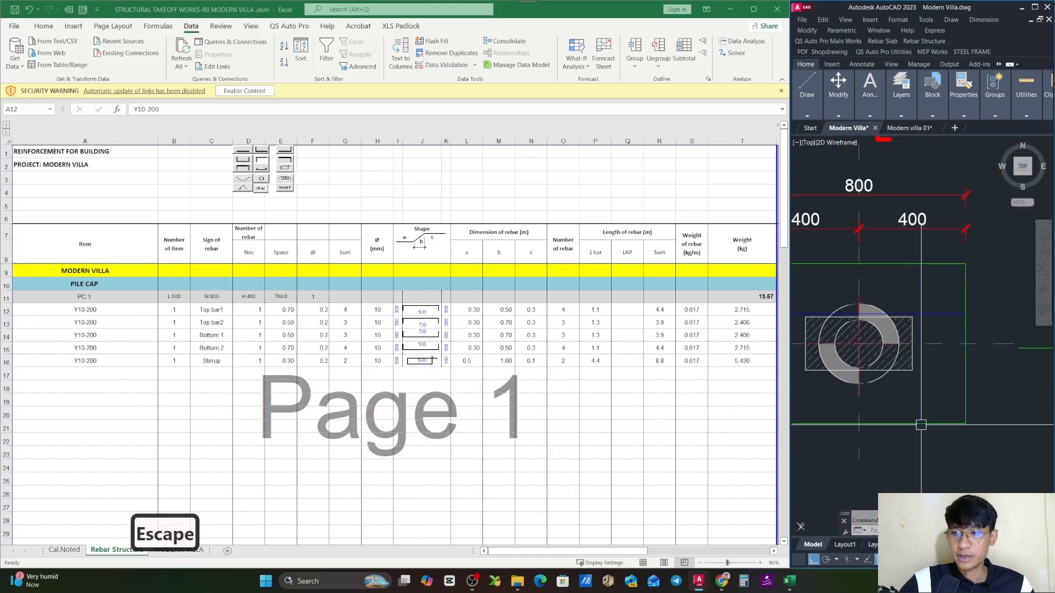
- Examine the top and bottom bar shapes of PC 1 in Section B-B against the bar lines in the plan
{"action": "scroll", "coordinate": [927, 328], "scroll_direction": "down", "scroll_amount": 2}
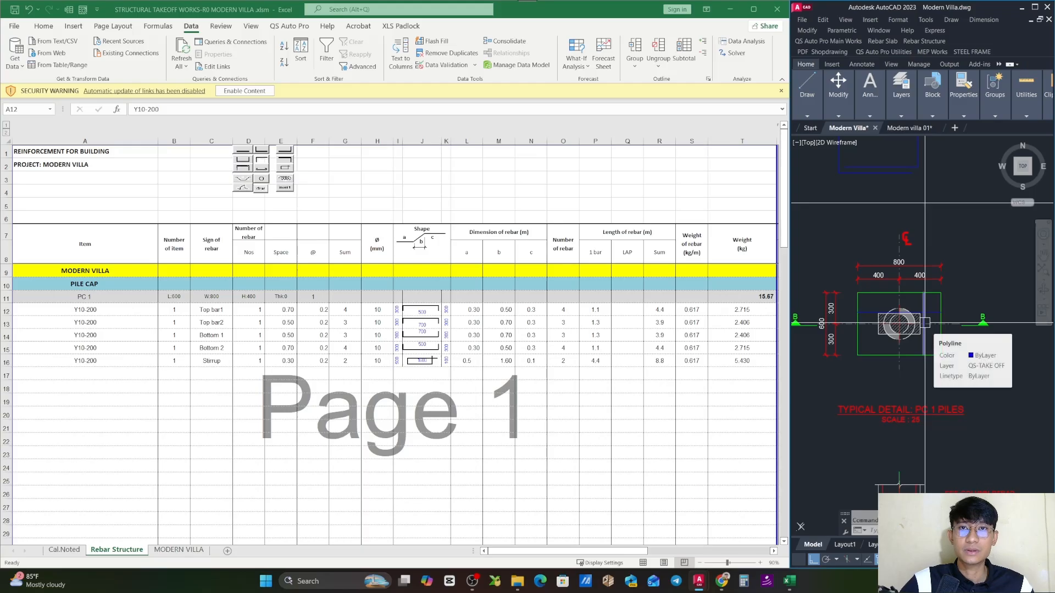
{"action": "scroll", "coordinate": [924, 323], "scroll_direction": "up", "scroll_amount": 6}
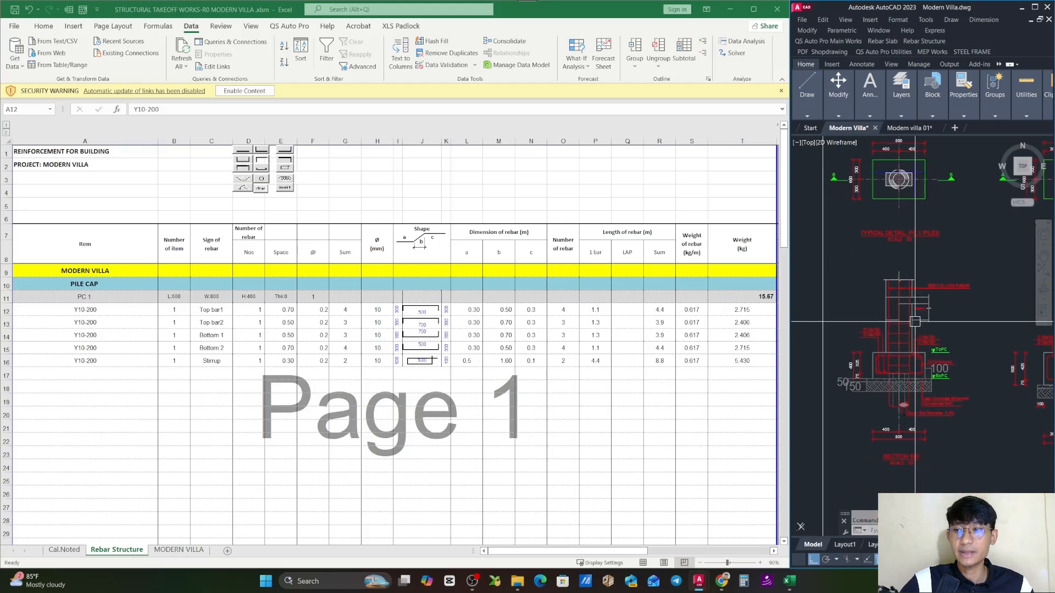
{"action": "scroll", "coordinate": [948, 274], "scroll_direction": "down", "scroll_amount": 3}
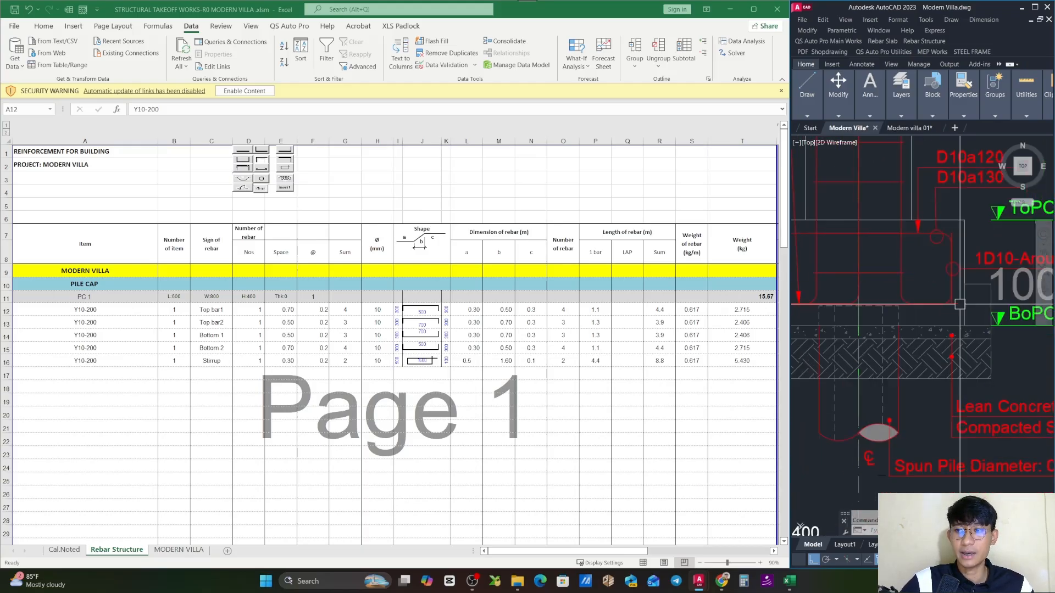
{"action": "left_click_drag", "start_coordinate": [855, 328], "coordinate": [890, 335]}
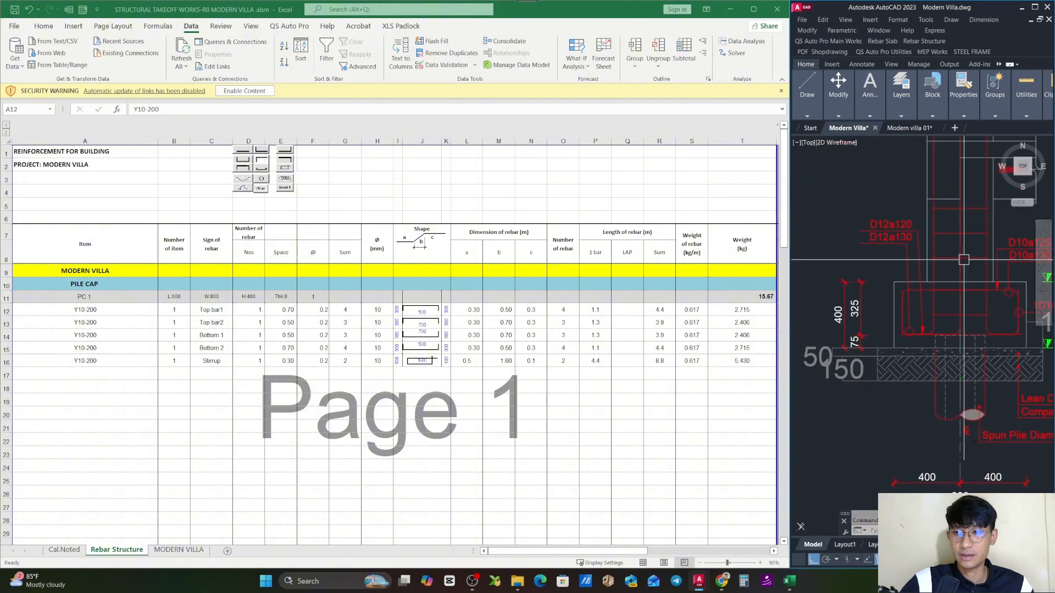
{"action": "left_click_drag", "start_coordinate": [963, 258], "coordinate": [907, 278]}
{"action": "left_click_drag", "start_coordinate": [1020, 315], "coordinate": [970, 320]}
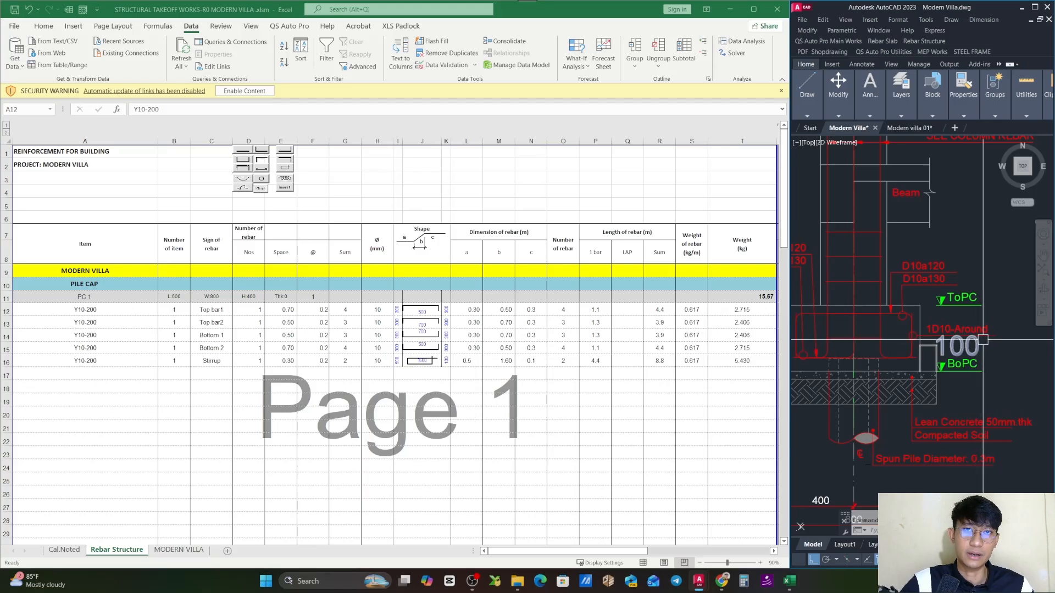
- Review the Top bar1 and Top bar2 rows of PC 1 in the Rebar Structure sheet
{"action": "left_click", "coordinate": [17, 311]}
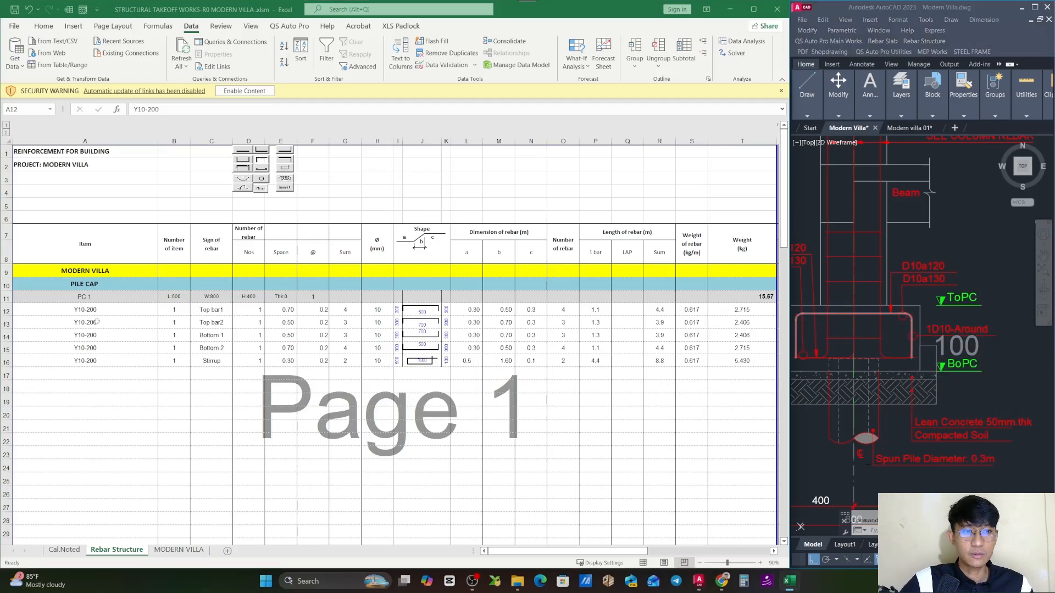
{"action": "mouse_move", "coordinate": [8, 311]}
{"action": "left_mouse_down"}
{"action": "mouse_move", "coordinate": [8, 360]}
{"action": "mouse_move", "coordinate": [8, 311]}
{"action": "mouse_move", "coordinate": [7, 324]}
{"action": "left_mouse_up"}
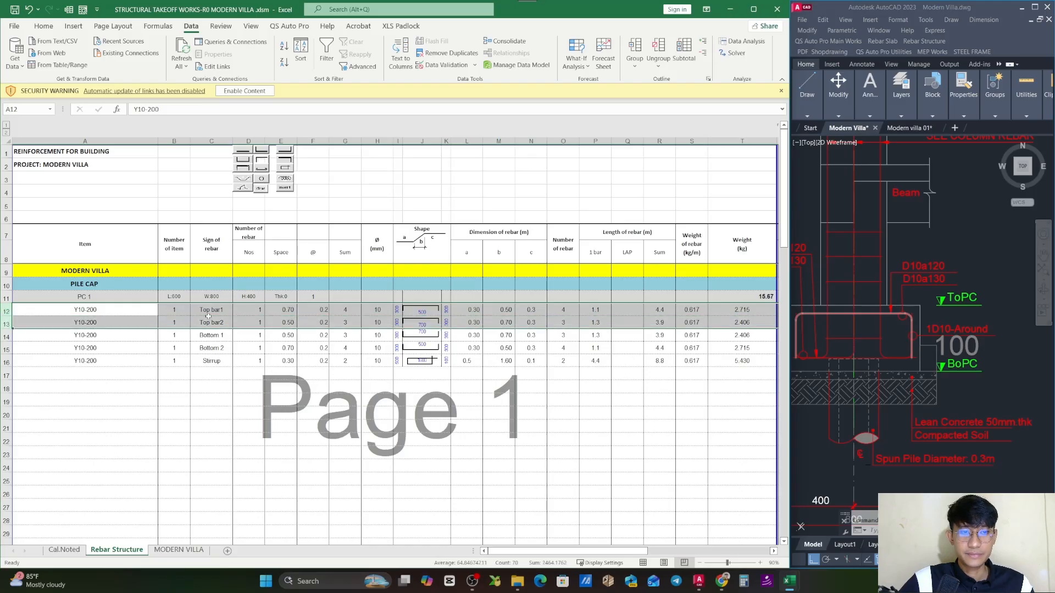
{"action": "left_click", "coordinate": [219, 310]}
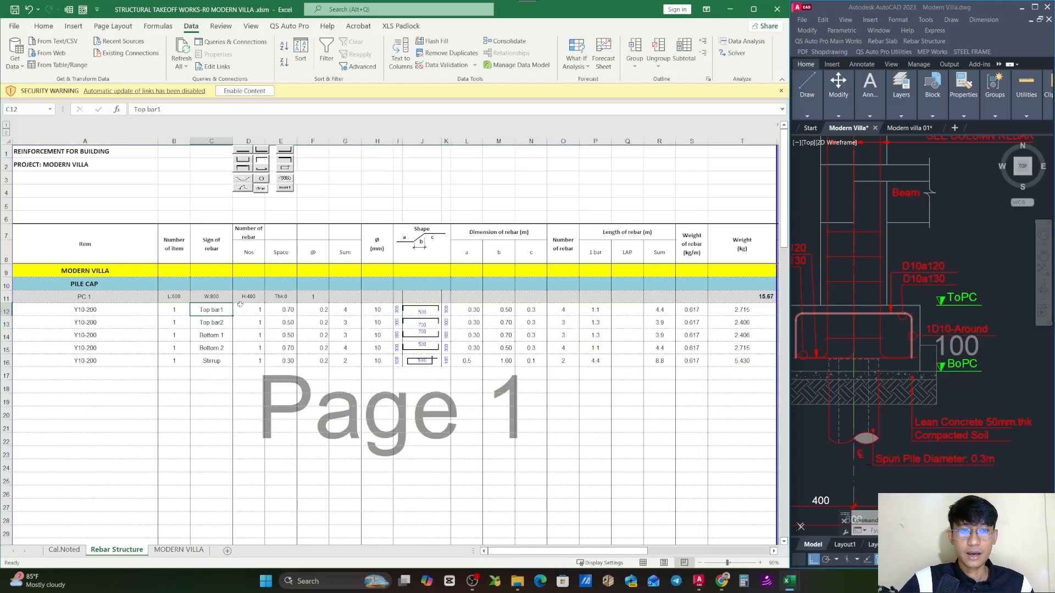
- Check the two bar-direction lines in the PC 1 plan in AutoCAD against the two top bar rows
{"action": "left_click", "coordinate": [905, 226]}
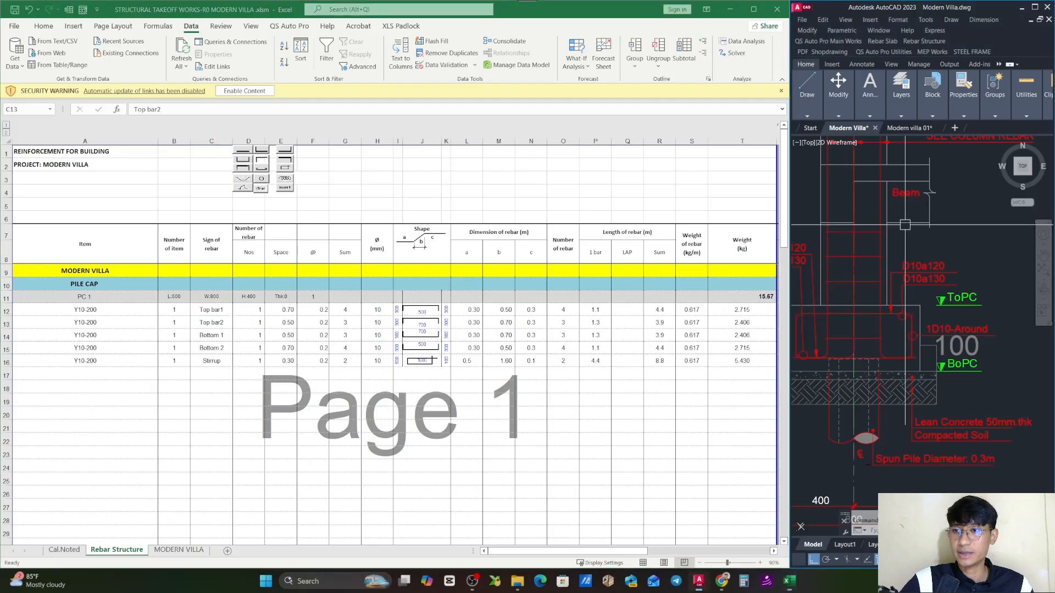
{"action": "scroll", "coordinate": [925, 362], "scroll_direction": "down", "scroll_amount": 5}
{"action": "scroll", "coordinate": [930, 300], "scroll_direction": "up", "scroll_amount": 5}
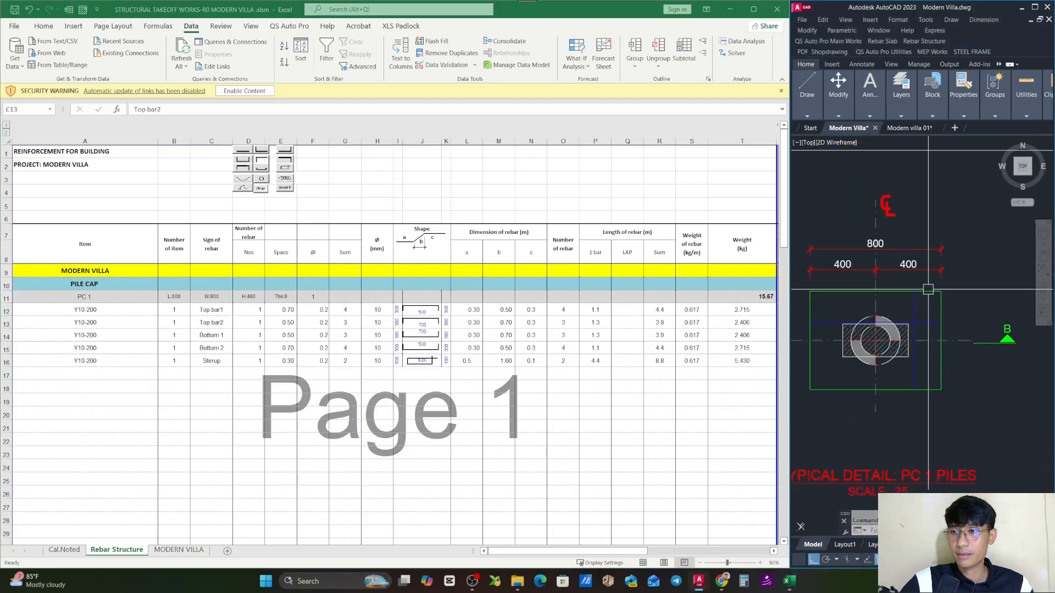
{"action": "left_click", "coordinate": [925, 322]}
{"action": "left_click", "coordinate": [914, 308]}
{"action": "scroll", "coordinate": [916, 320], "scroll_direction": "down", "scroll_amount": 5}
{"action": "key", "text": "Escape"}
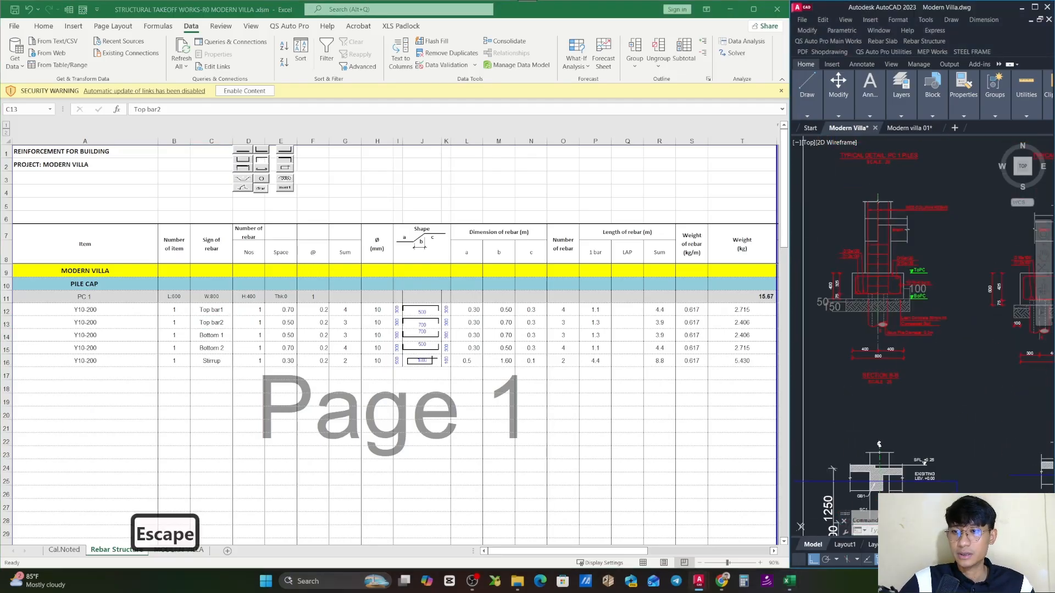
- Select the D10a120 and D10a130 callouts in Section B-B to check the top bars, and clear the selection
{"action": "scroll", "coordinate": [923, 407], "scroll_direction": "up", "scroll_amount": 5}
{"action": "left_click", "coordinate": [951, 297]}
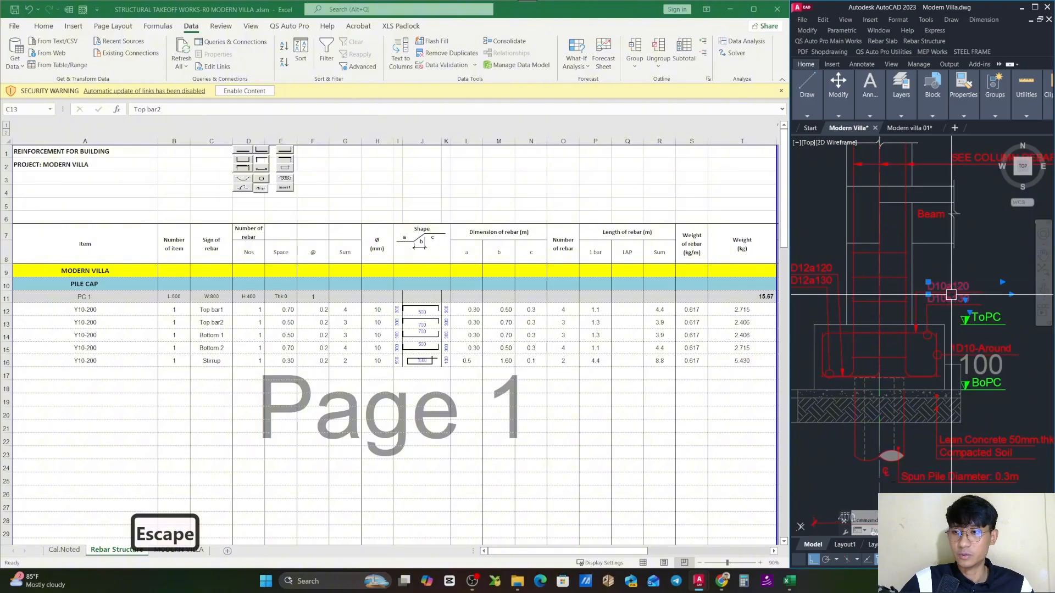
{"action": "left_click", "coordinate": [947, 295]}
{"action": "key", "text": "Escape"}
- Review the Bottom 1 and Bottom 2 rows of PC 1 in the Rebar Structure sheet
{"action": "left_click", "coordinate": [260, 375]}
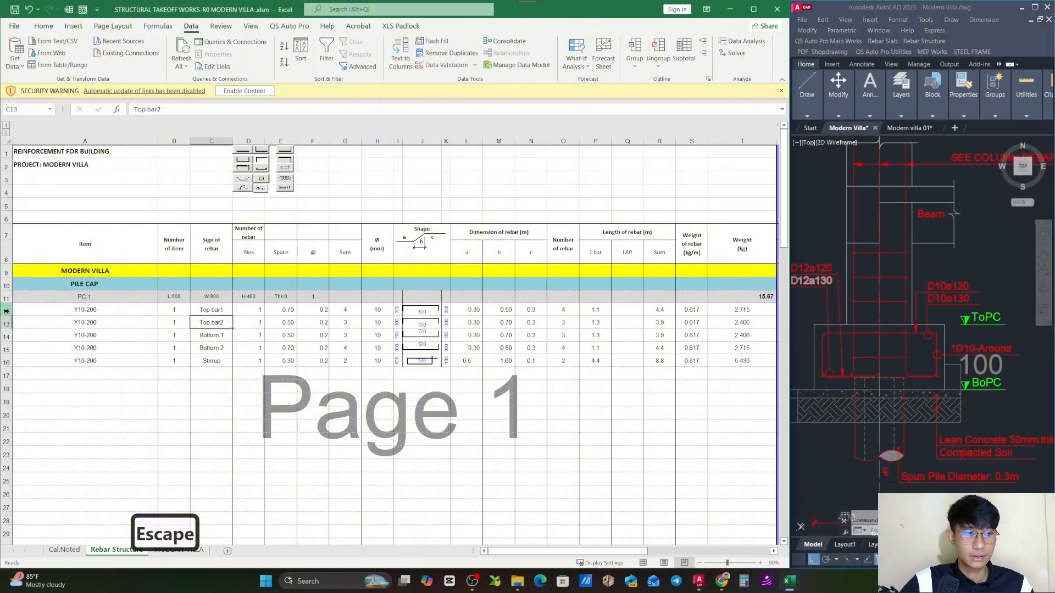
{"action": "left_click_drag", "start_coordinate": [7, 311], "coordinate": [8, 344]}
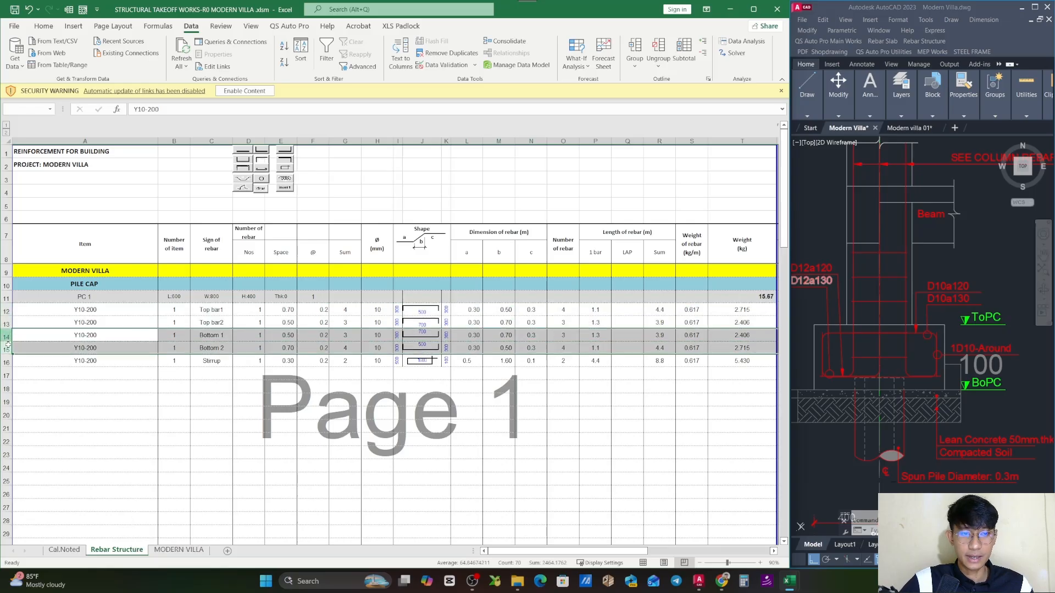
{"action": "left_click", "coordinate": [218, 339]}
- Select the D12a120 and D12a130 callouts in Section B-B to check the bottom bars of PC 1
{"action": "left_click", "coordinate": [945, 286]}
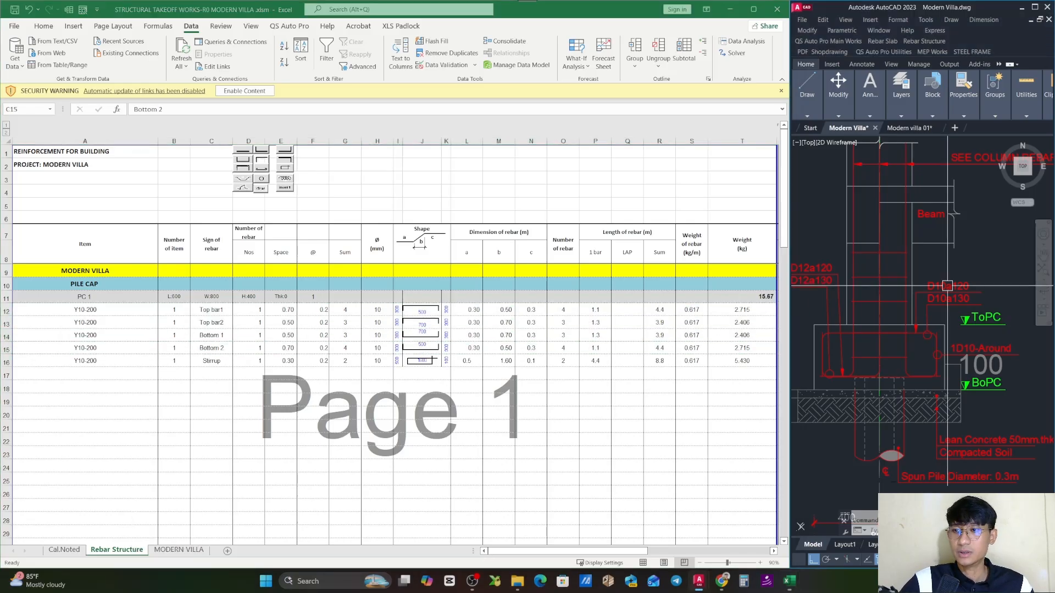
{"action": "scroll", "coordinate": [944, 291], "scroll_direction": "down", "scroll_amount": 4}
{"action": "scroll", "coordinate": [920, 305], "scroll_direction": "up", "scroll_amount": 4}
{"action": "left_click", "coordinate": [871, 263]}
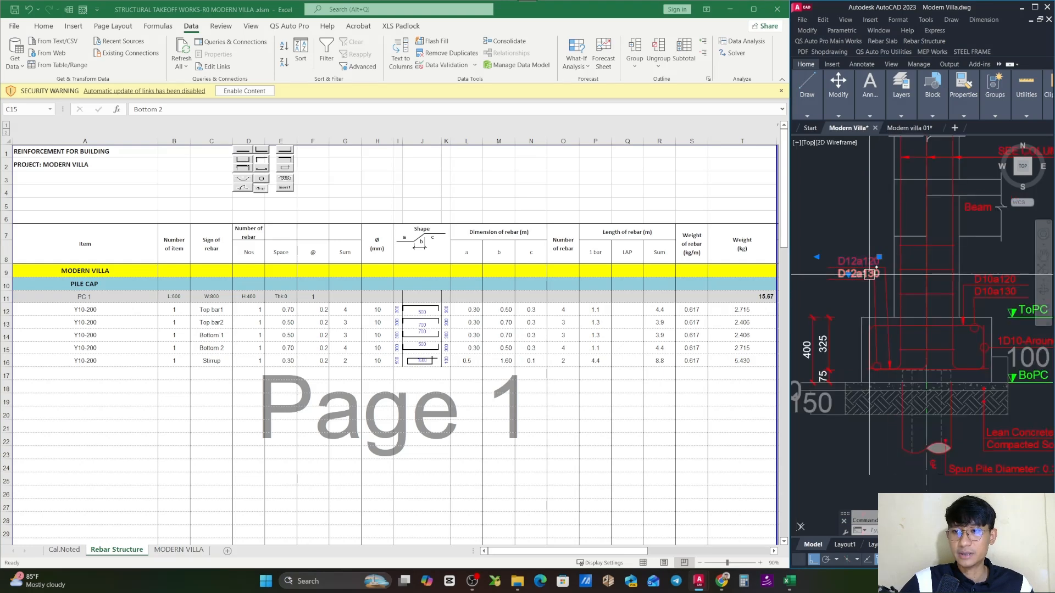
{"action": "left_click", "coordinate": [872, 274]}
{"action": "middle_click", "coordinate": [900, 332]}
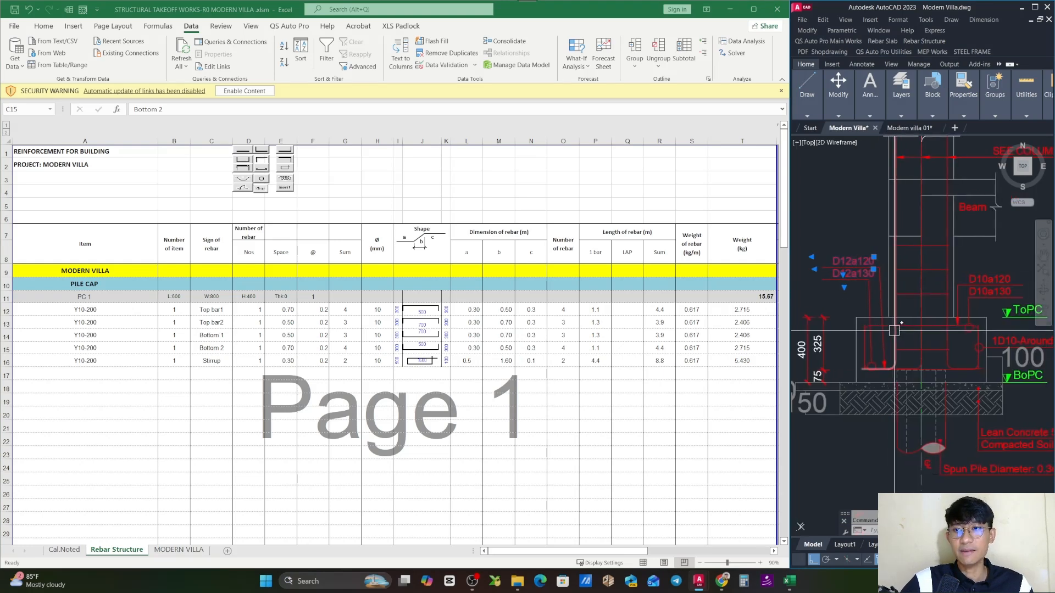
- Clear the callout selection in AutoCAD and select the Stirrup row of PC 1 in the Rebar Structure sheet in Excel
{"action": "key", "text": "Escape"}
{"action": "left_click", "coordinate": [107, 369]}
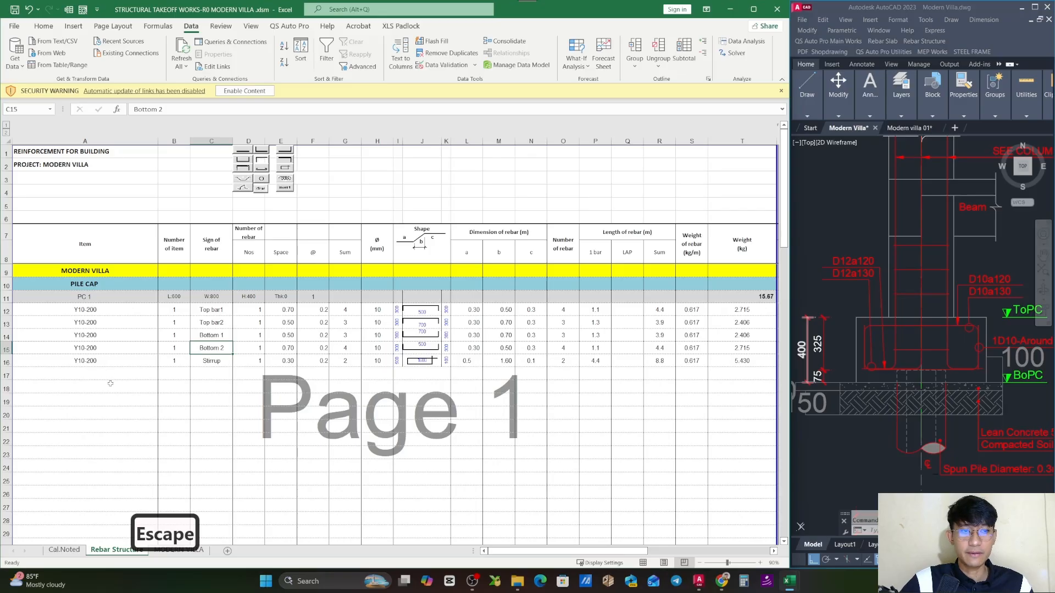
{"action": "left_click", "coordinate": [104, 364]}
{"action": "left_click", "coordinate": [11, 365]}
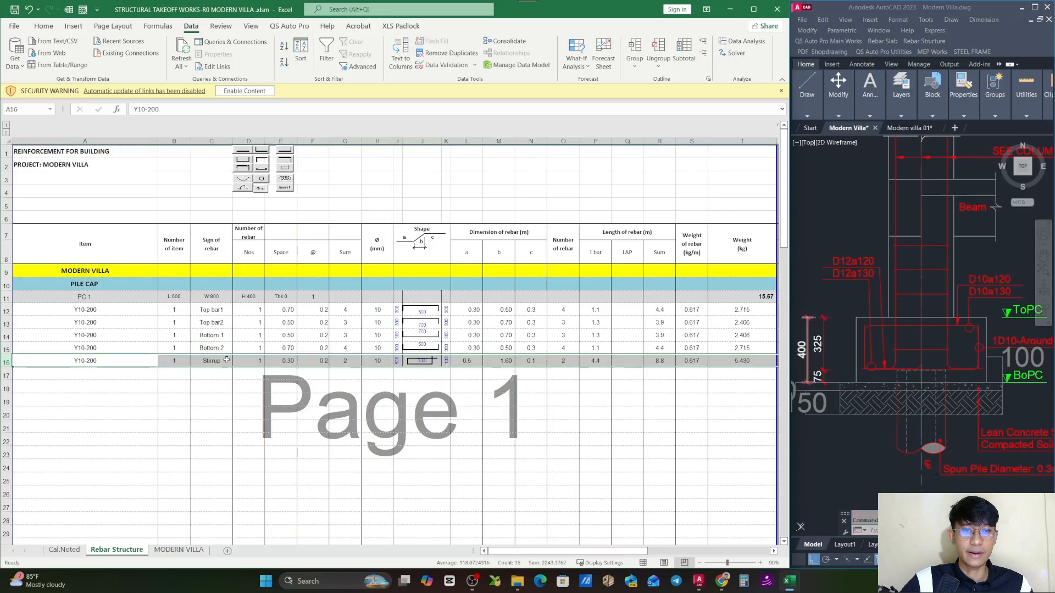
- Check the lapped blue stirrup outline above the PC 1 plan in AutoCAD, selecting its lines and clearing the selection
{"action": "left_click", "coordinate": [932, 231]}
{"action": "key", "text": "Escape"}
{"action": "scroll", "coordinate": [895, 400], "scroll_direction": "down", "scroll_amount": 7}
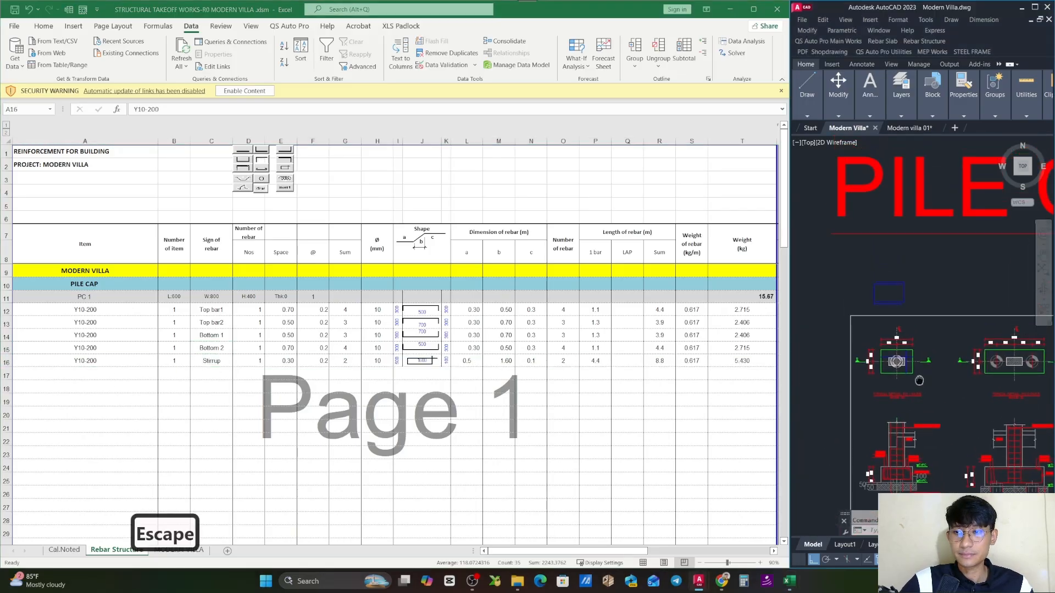
{"action": "scroll", "coordinate": [884, 293], "scroll_direction": "up", "scroll_amount": 8}
{"action": "left_click_drag", "start_coordinate": [884, 293], "coordinate": [904, 270]}
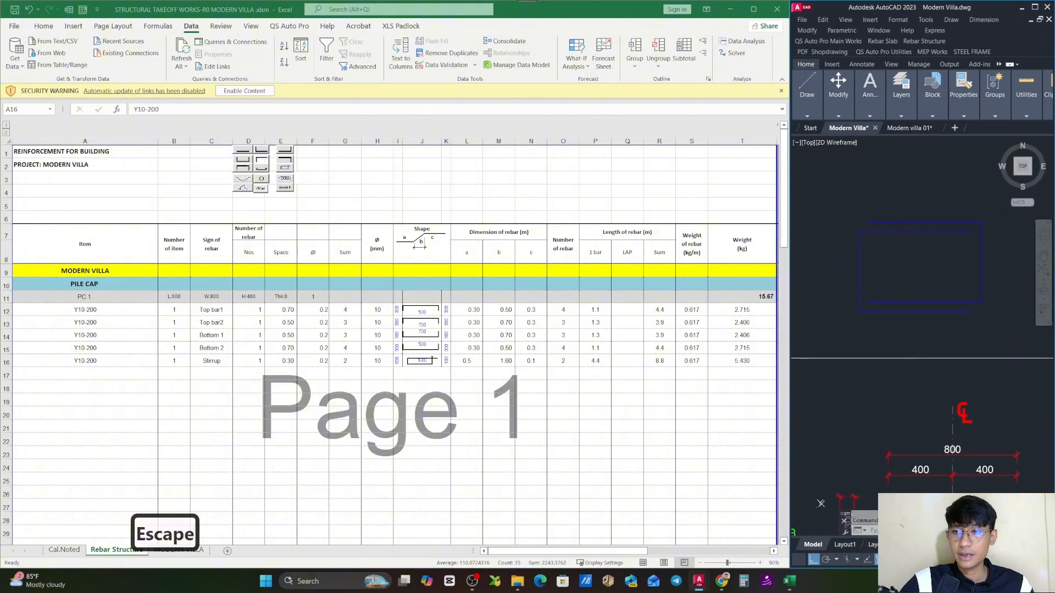
{"action": "left_click", "coordinate": [941, 222]}
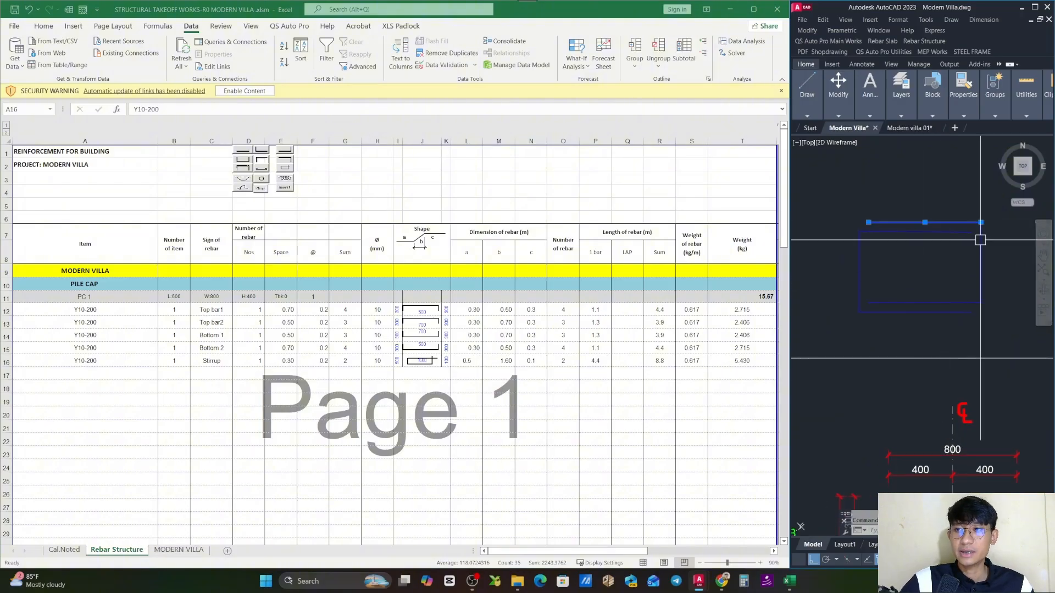
{"action": "key", "text": "Escape"}
{"action": "left_click", "coordinate": [972, 315]}
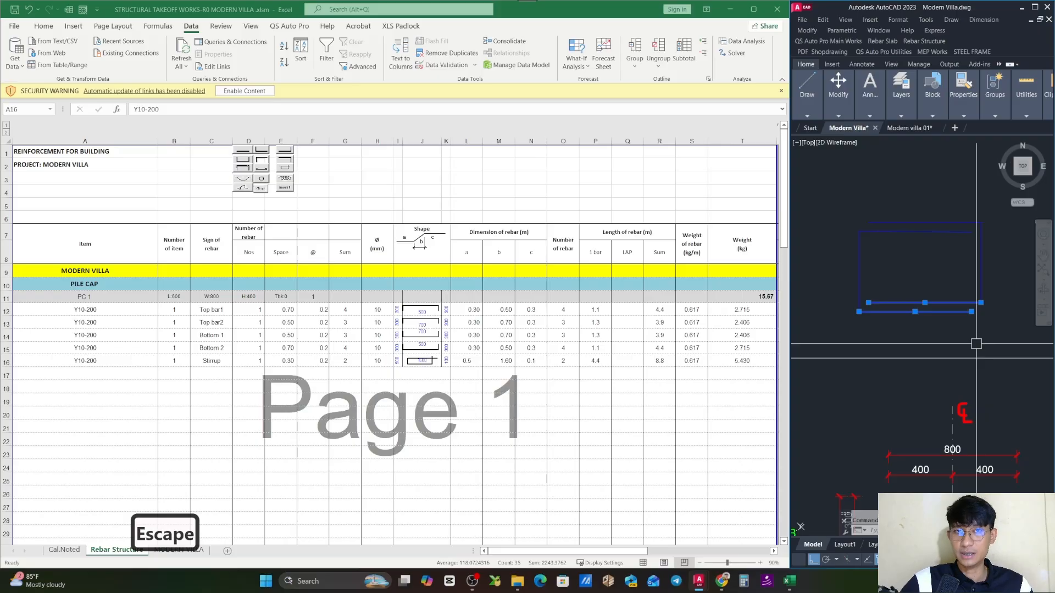
{"action": "key", "text": "Escape"}
- Check the formulas behind the stirrup's a and b dimensions in Excel, and select the five Y10-200 items of PC 1
{"action": "left_click", "coordinate": [475, 361]}
{"action": "double_click", "coordinate": [476, 361]}
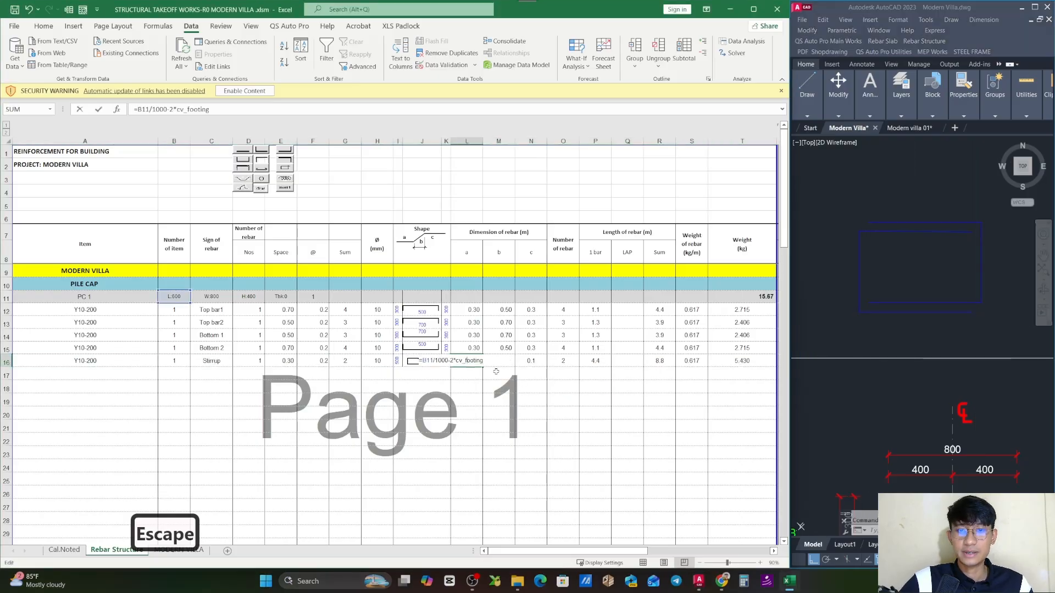
{"action": "key", "text": "Escape"}
{"action": "double_click", "coordinate": [497, 361]}
{"action": "key", "text": "Escape"}
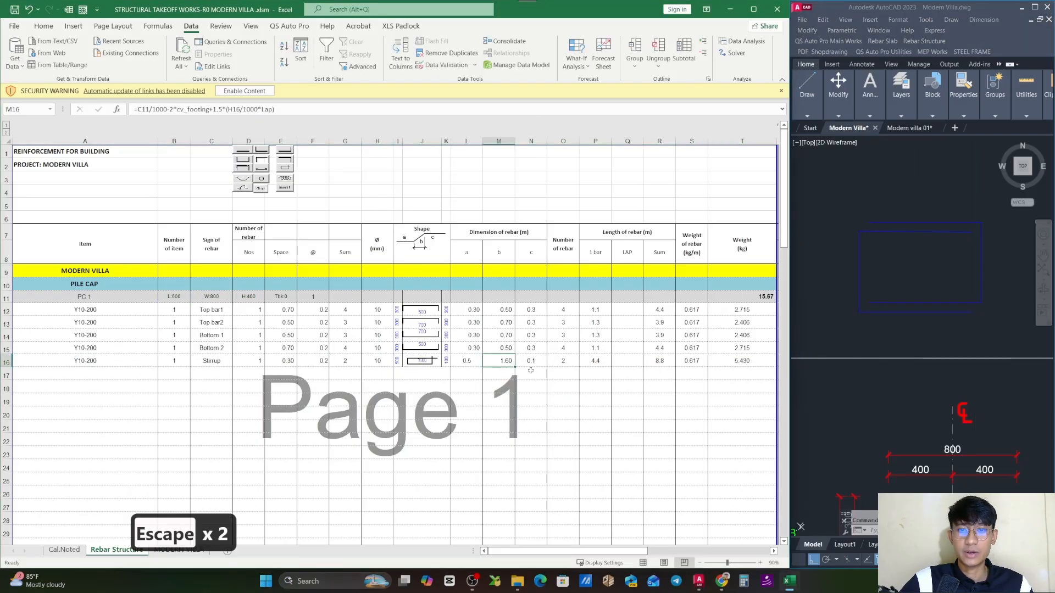
{"action": "double_click", "coordinate": [505, 361]}
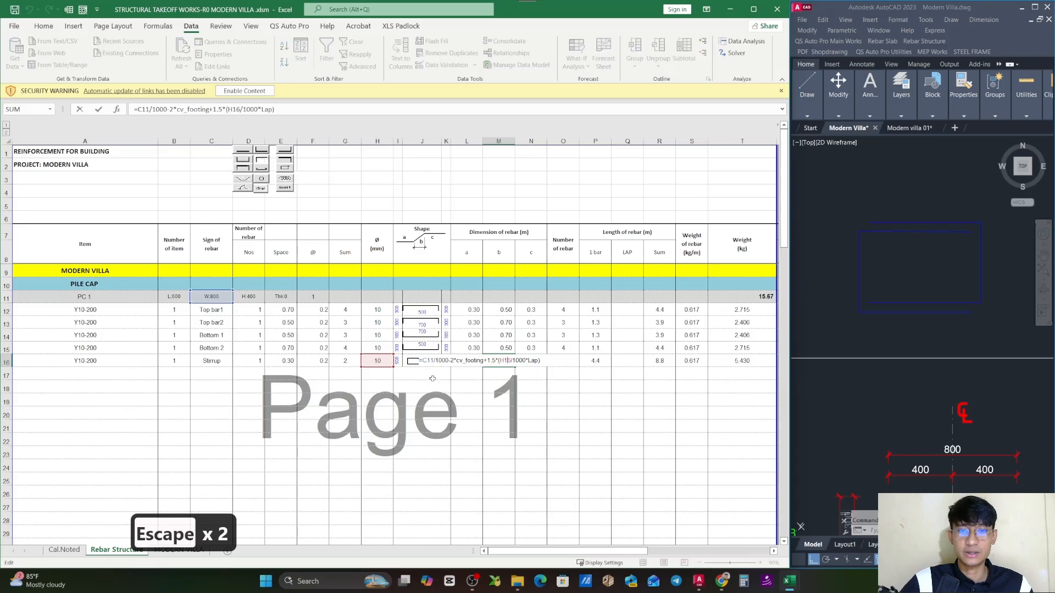
{"action": "key", "text": "Escape"}
{"action": "left_click", "coordinate": [532, 374]}
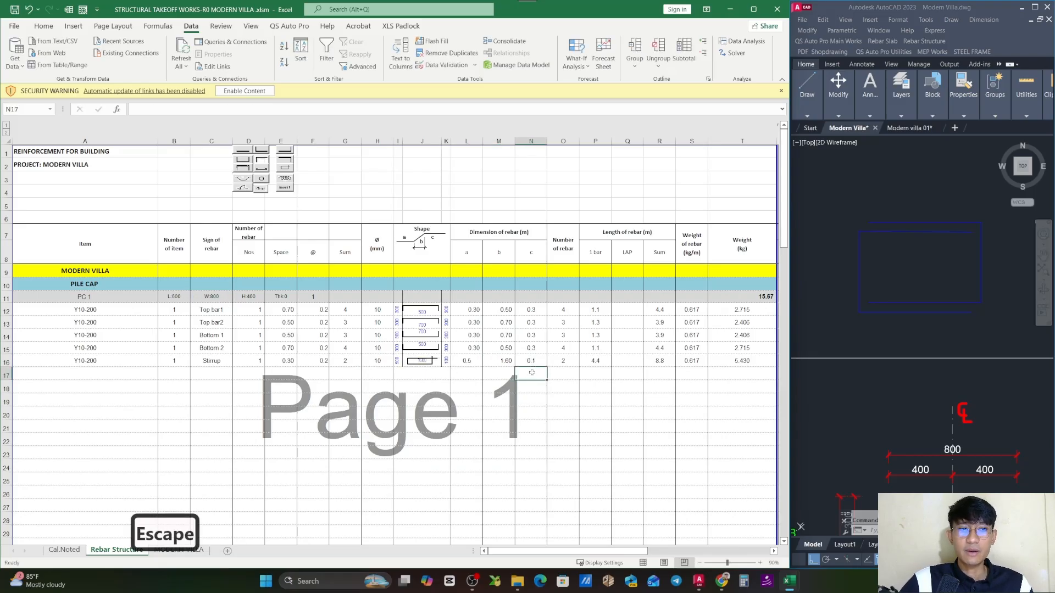
{"action": "left_click_drag", "start_coordinate": [101, 310], "coordinate": [103, 361]}
- Dimension the concrete cover between the outer bar and the pile cap's side edge in Section B-B in AutoCAD
{"action": "scroll", "coordinate": [962, 318], "scroll_direction": "down", "scroll_amount": 2}
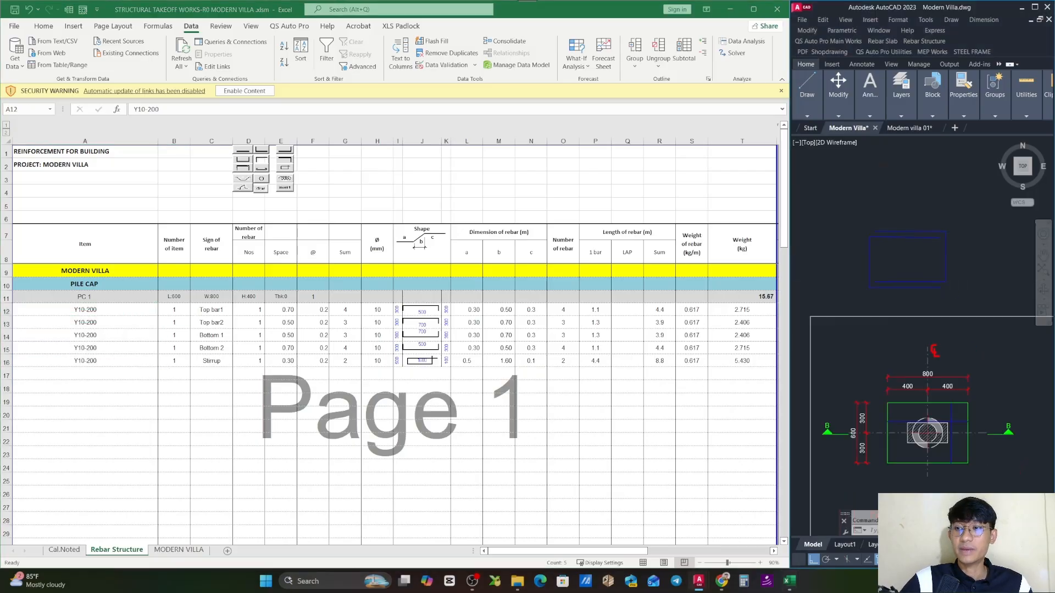
{"action": "left_click_drag", "start_coordinate": [949, 451], "coordinate": [951, 302]}
{"action": "scroll", "coordinate": [950, 330], "scroll_direction": "down", "scroll_amount": 2}
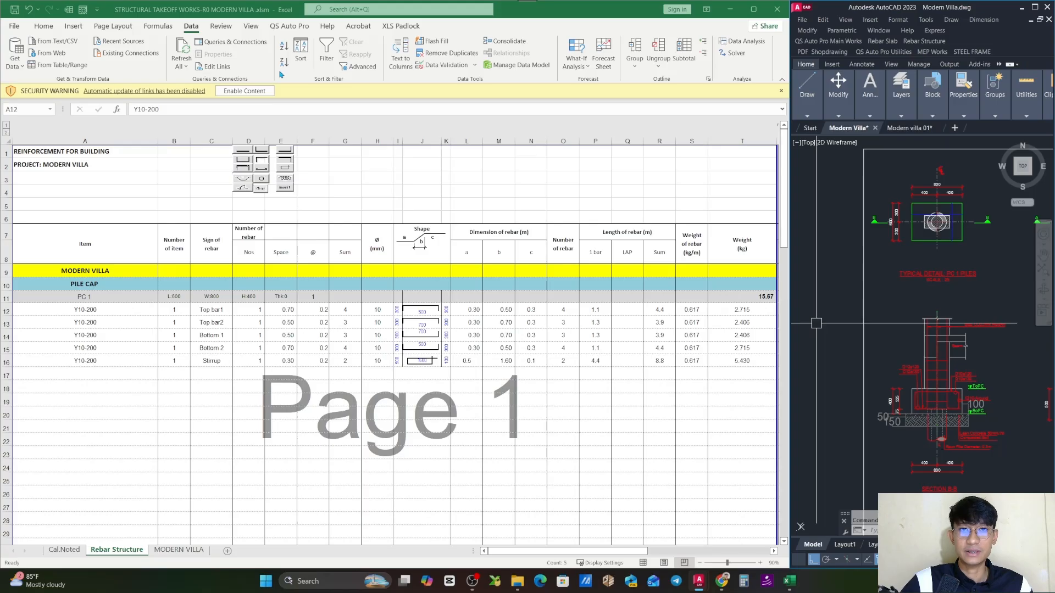
{"action": "key", "text": "Escape"}
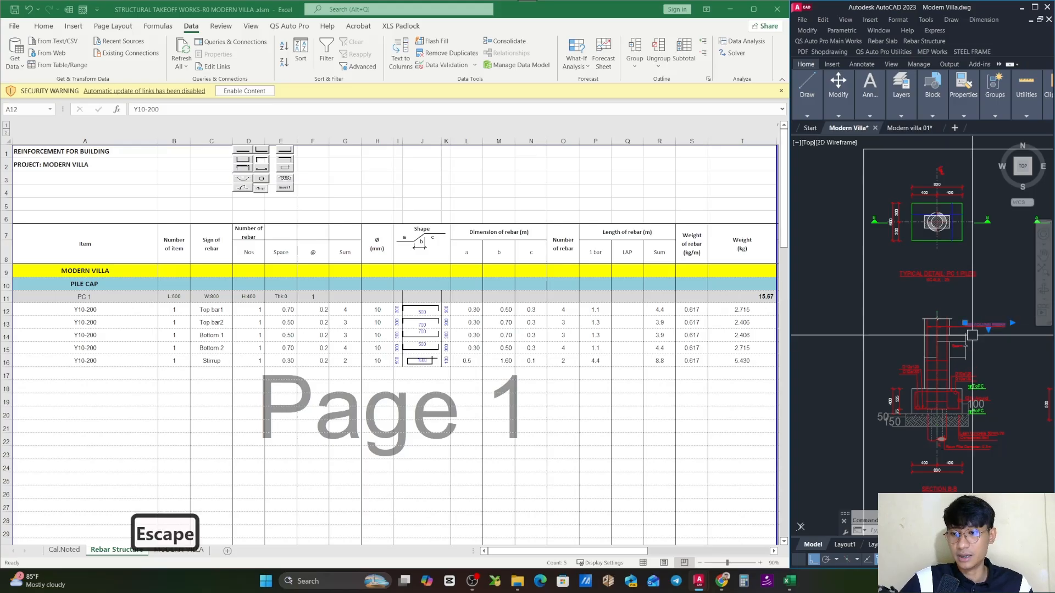
{"action": "scroll", "coordinate": [974, 327], "scroll_direction": "up", "scroll_amount": 4}
{"action": "scroll", "coordinate": [974, 327], "scroll_direction": "up", "scroll_amount": 4}
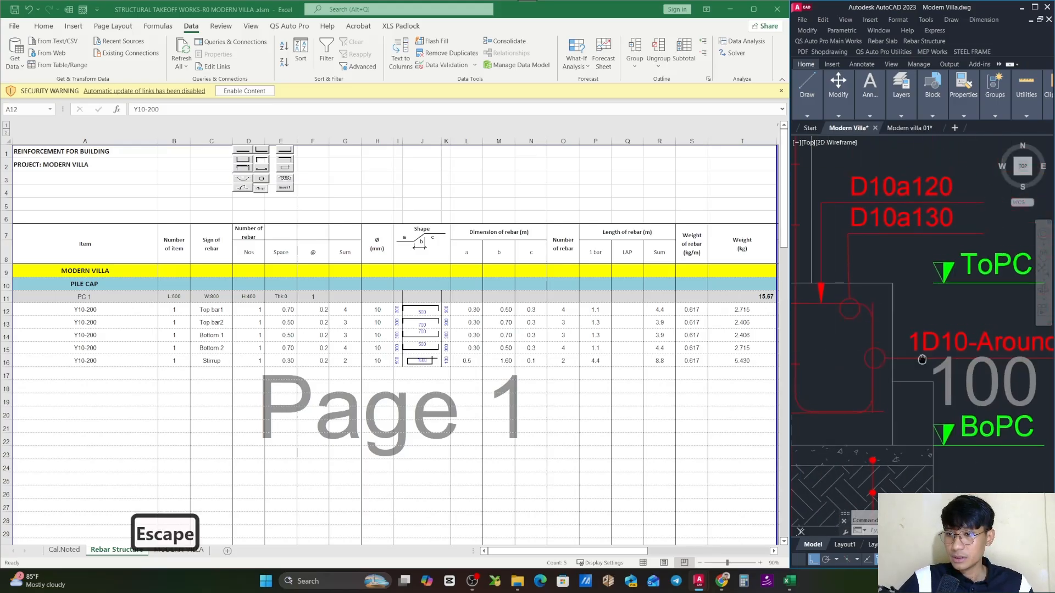
{"action": "type", "text": "di"}
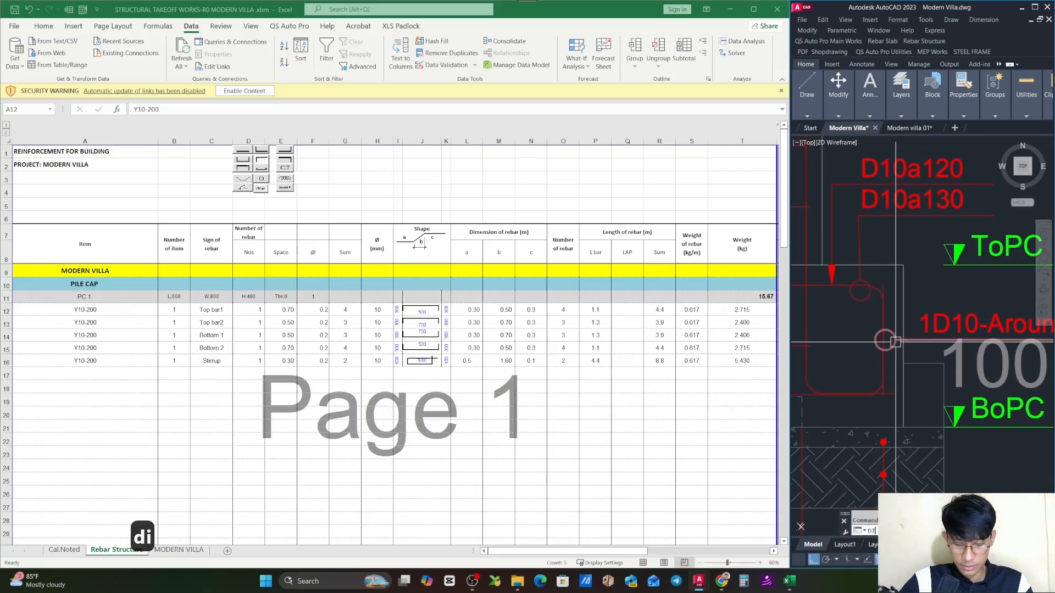
{"action": "key", "text": "Return"}
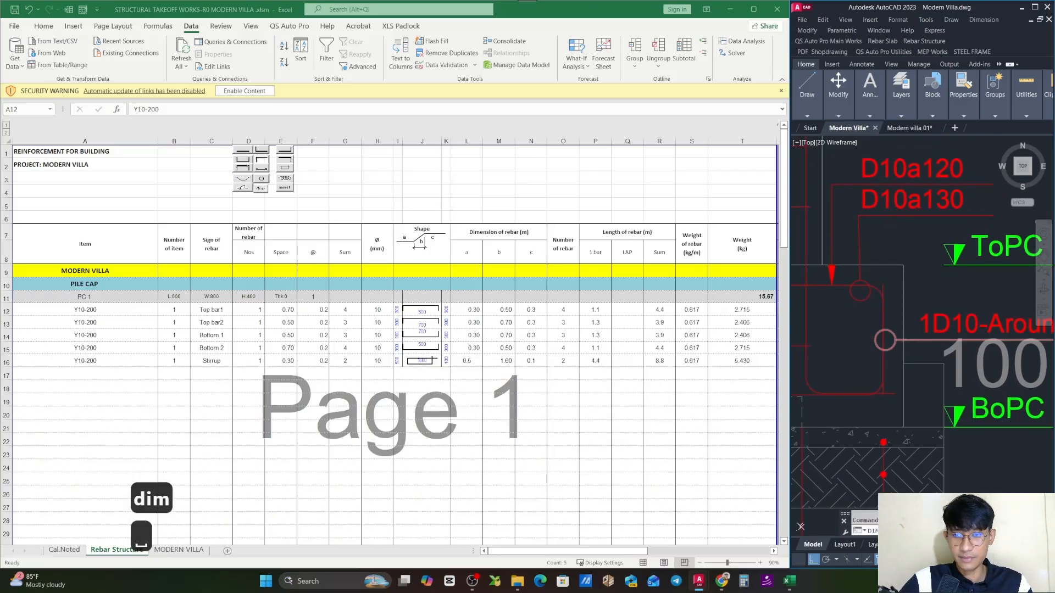
{"action": "scroll", "coordinate": [884, 324], "scroll_direction": "up", "scroll_amount": 3}
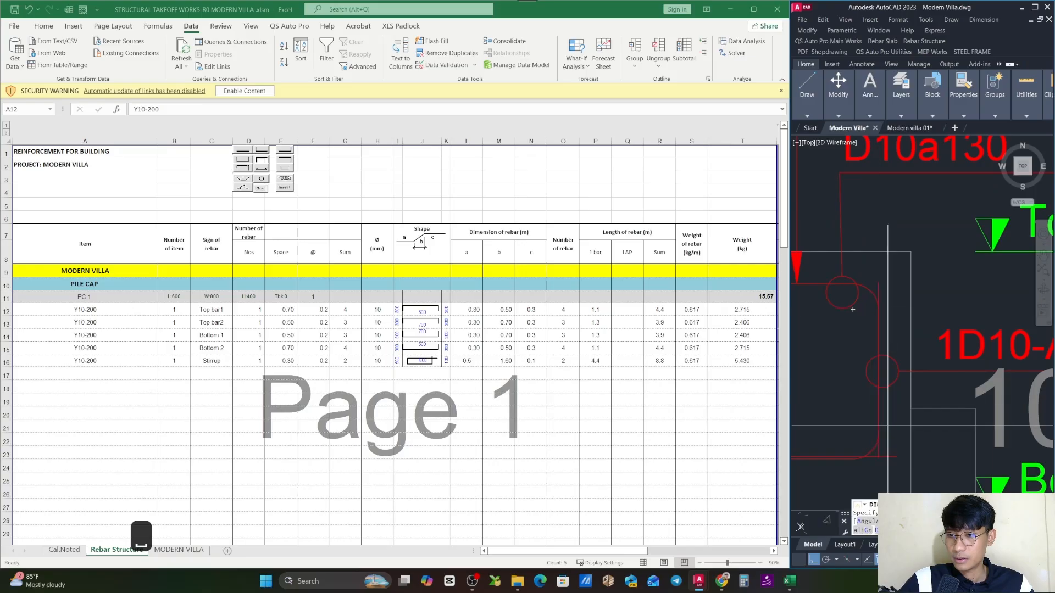
{"action": "left_click", "coordinate": [879, 455]}
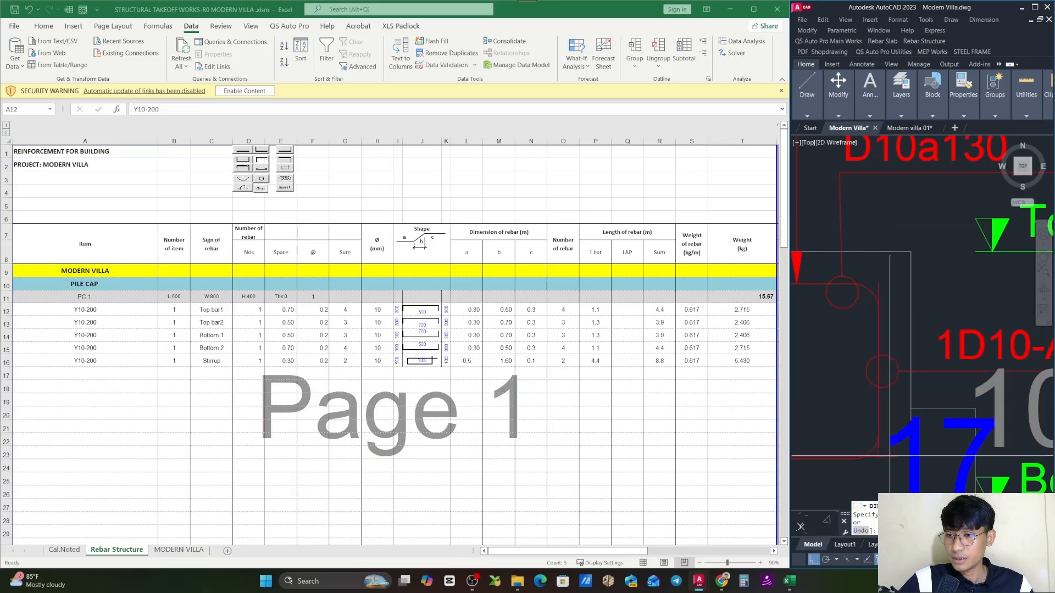
{"action": "left_click", "coordinate": [909, 457]}
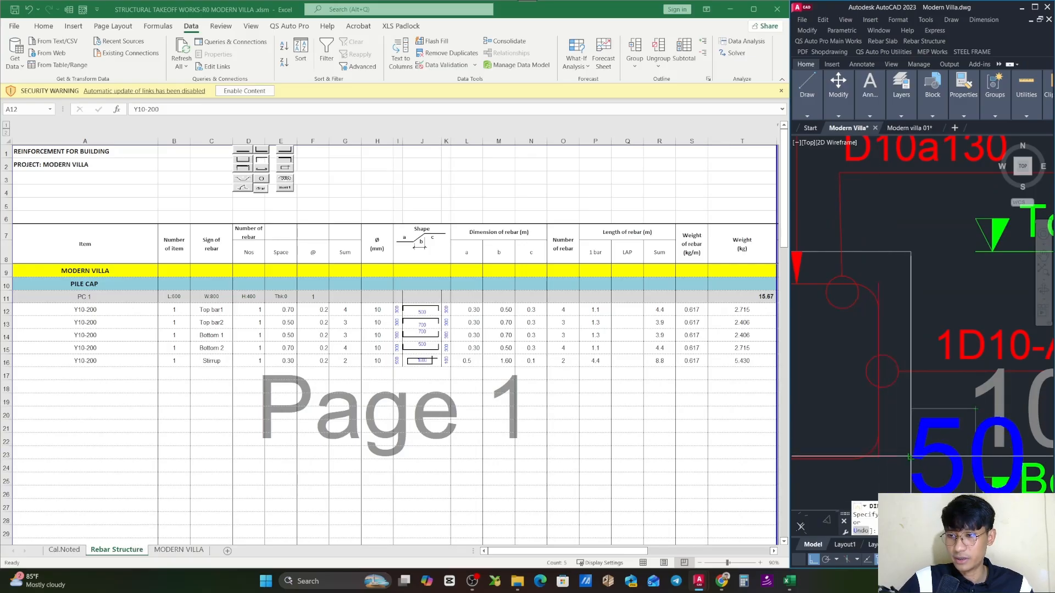
{"action": "scroll", "coordinate": [898, 416], "scroll_direction": "down", "scroll_amount": 3}
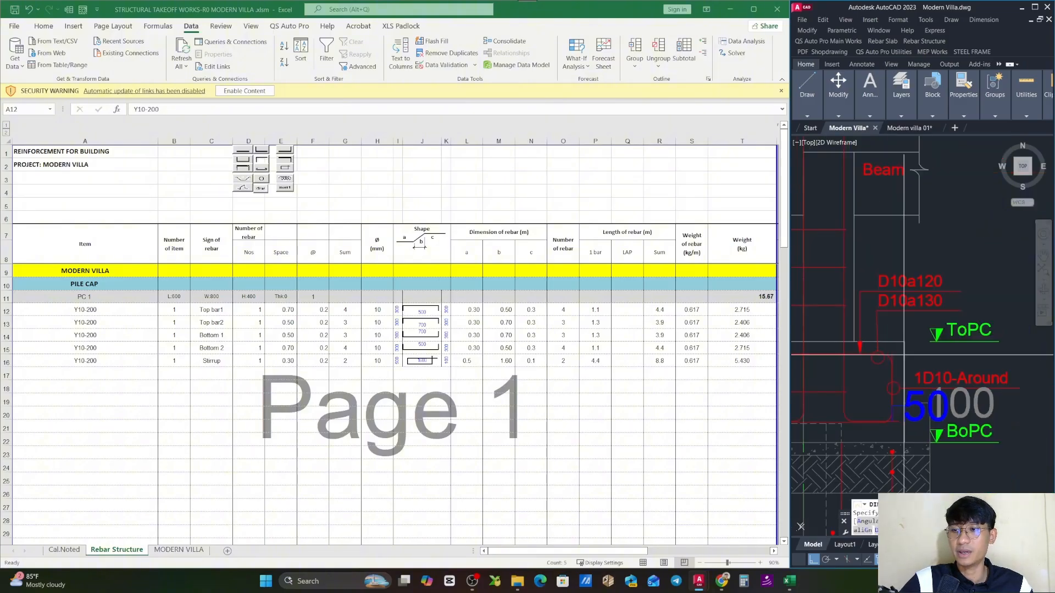
{"action": "key", "text": "Escape"}
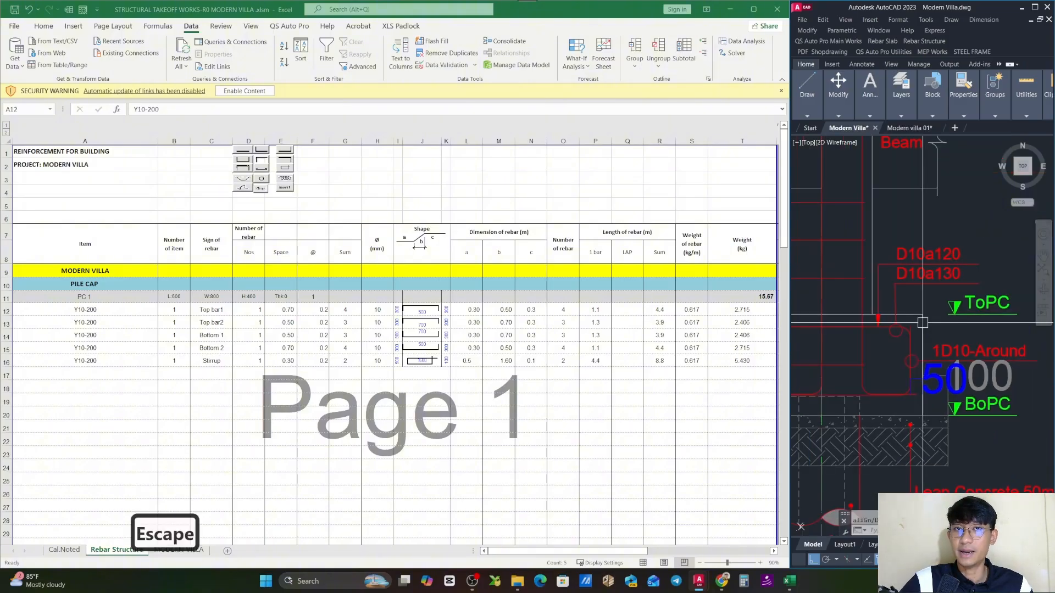
- Set the defined name cv_footing in the Excel workbook to =0.05 and close the Name Manager
{"action": "left_click", "coordinate": [158, 27]}
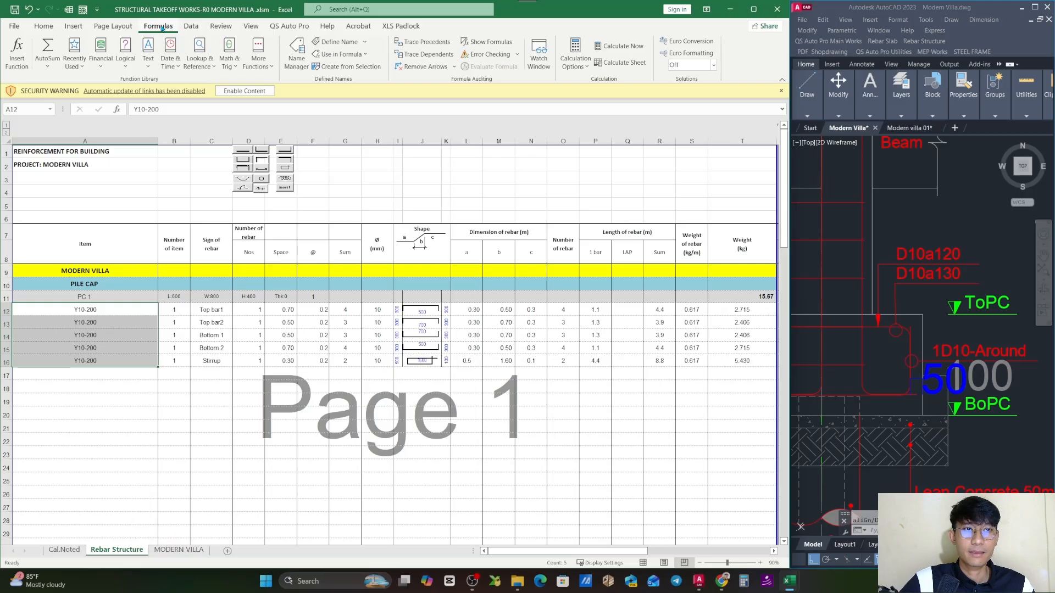
{"action": "left_click", "coordinate": [297, 55]}
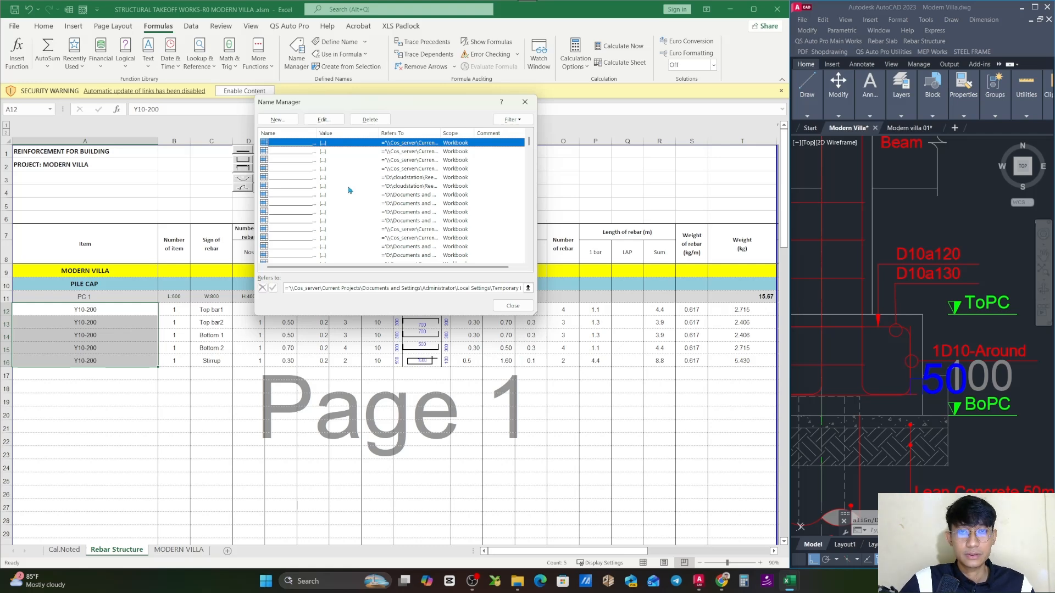
{"action": "key", "text": "c"}
{"action": "key", "text": "v"}
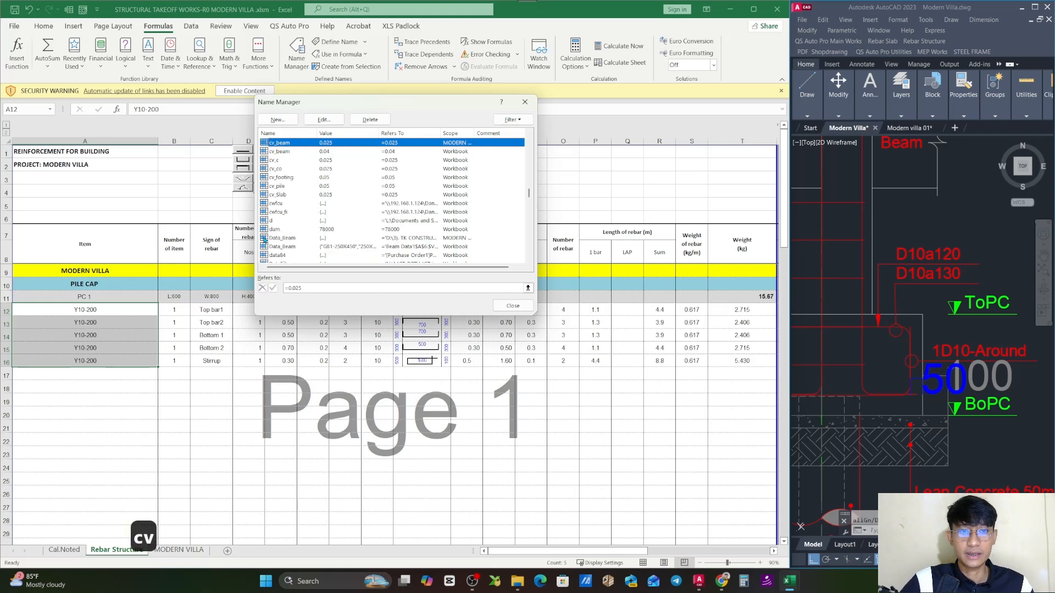
{"action": "left_click", "coordinate": [286, 178]}
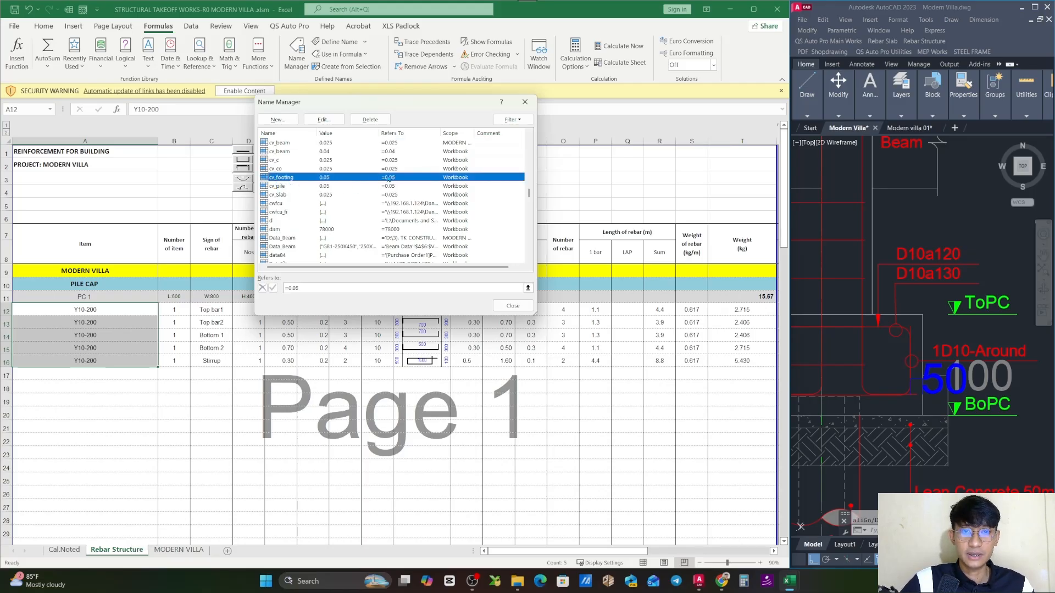
{"action": "left_click", "coordinate": [325, 119]}
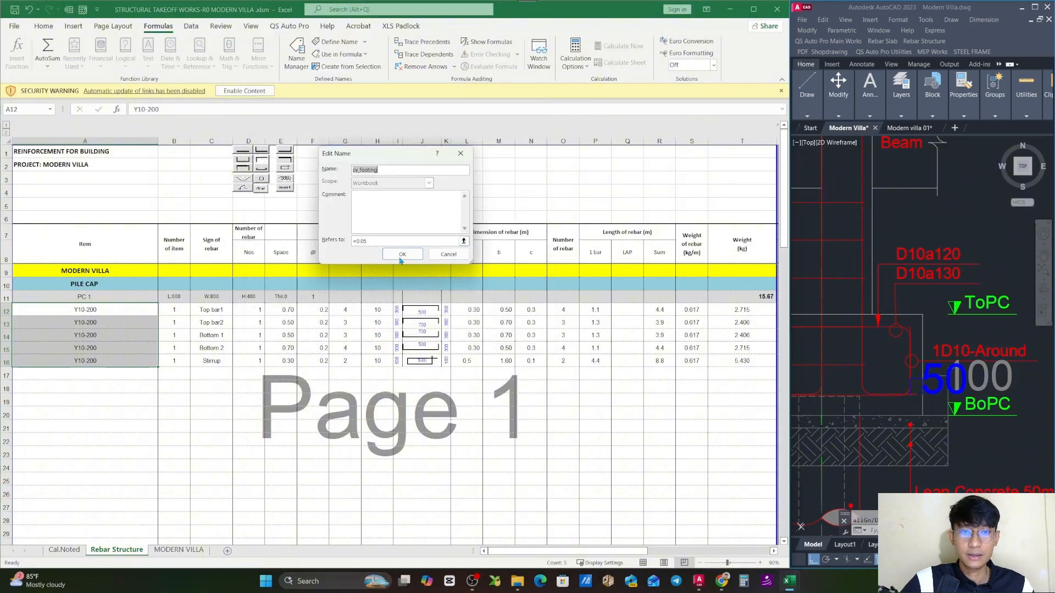
{"action": "left_click", "coordinate": [369, 241]}
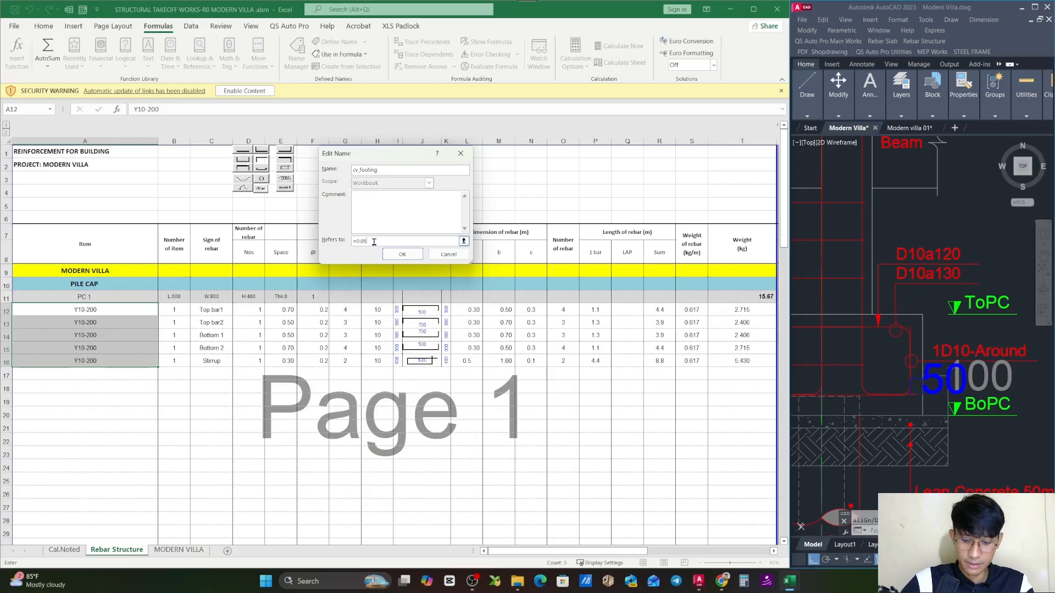
{"action": "key", "text": "BackSpace"}
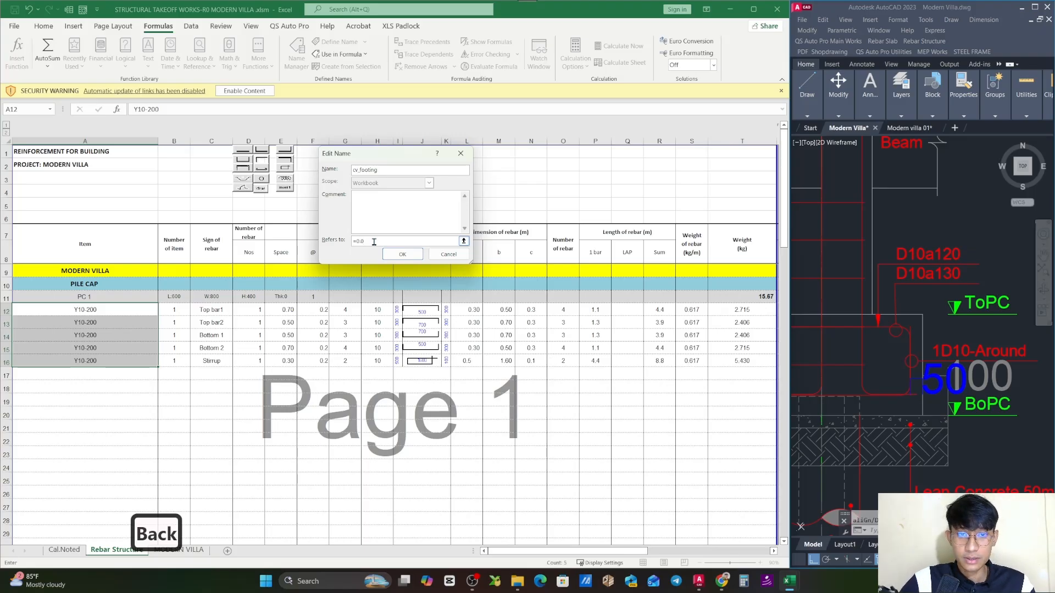
{"action": "type", "text": "5"}
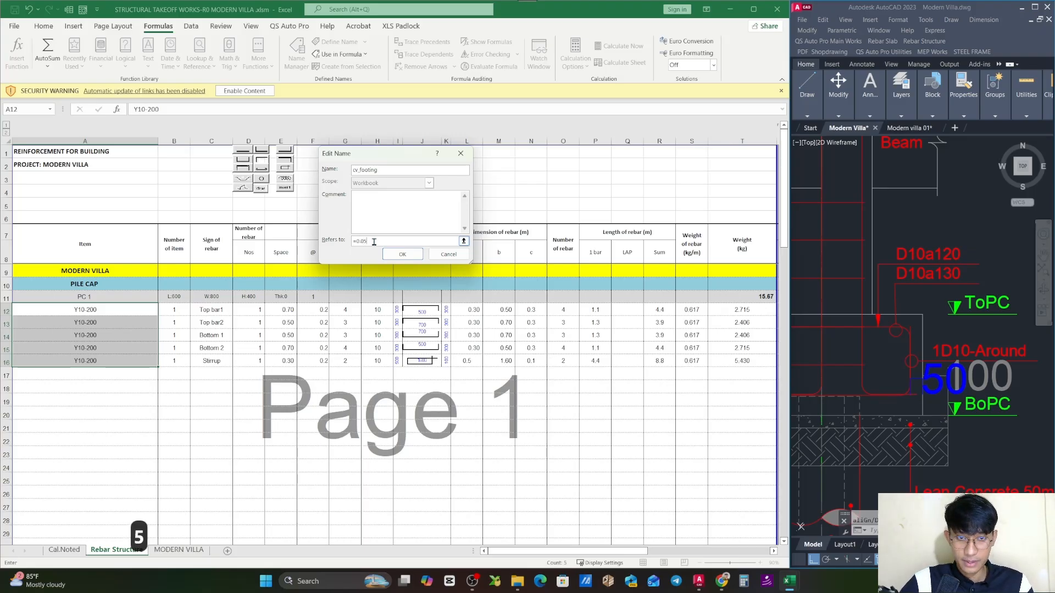
{"action": "left_click", "coordinate": [415, 259]}
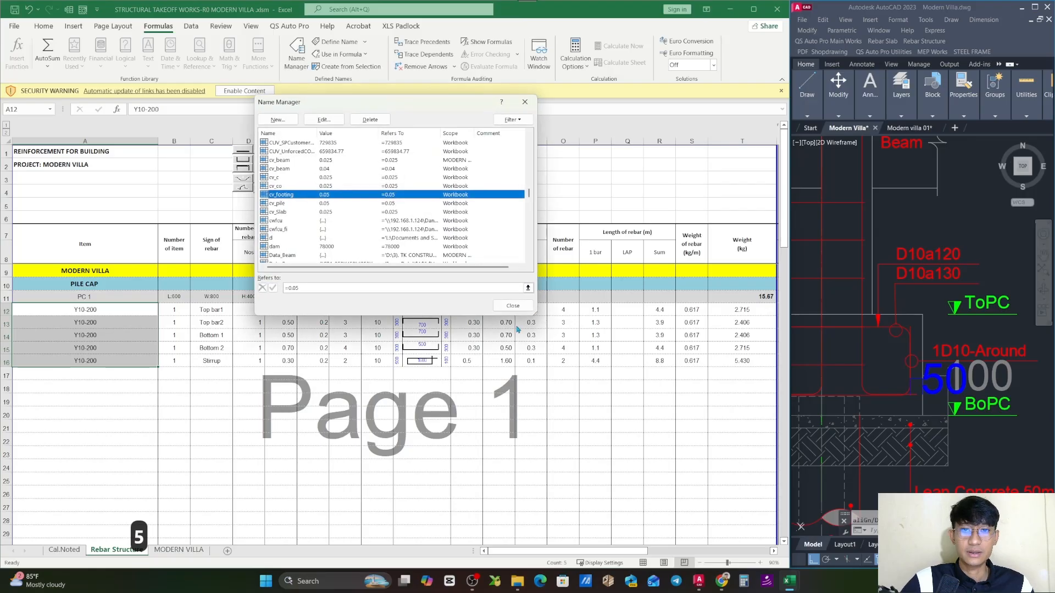
{"action": "left_click", "coordinate": [513, 306]}
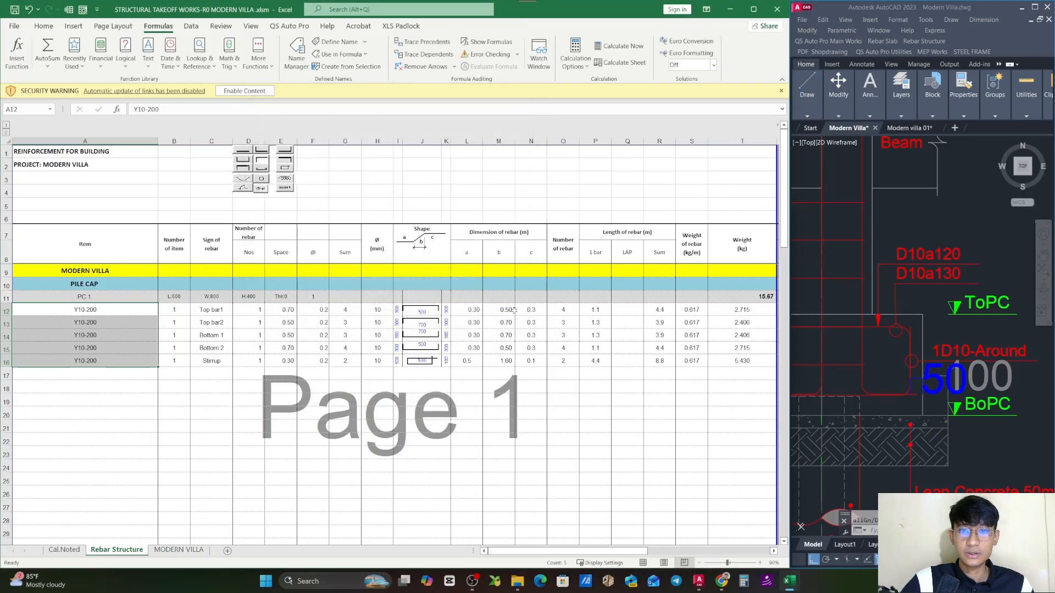
{"action": "left_click", "coordinate": [261, 407]}
{"action": "left_click", "coordinate": [279, 409]}
{"action": "left_click", "coordinate": [619, 429]}
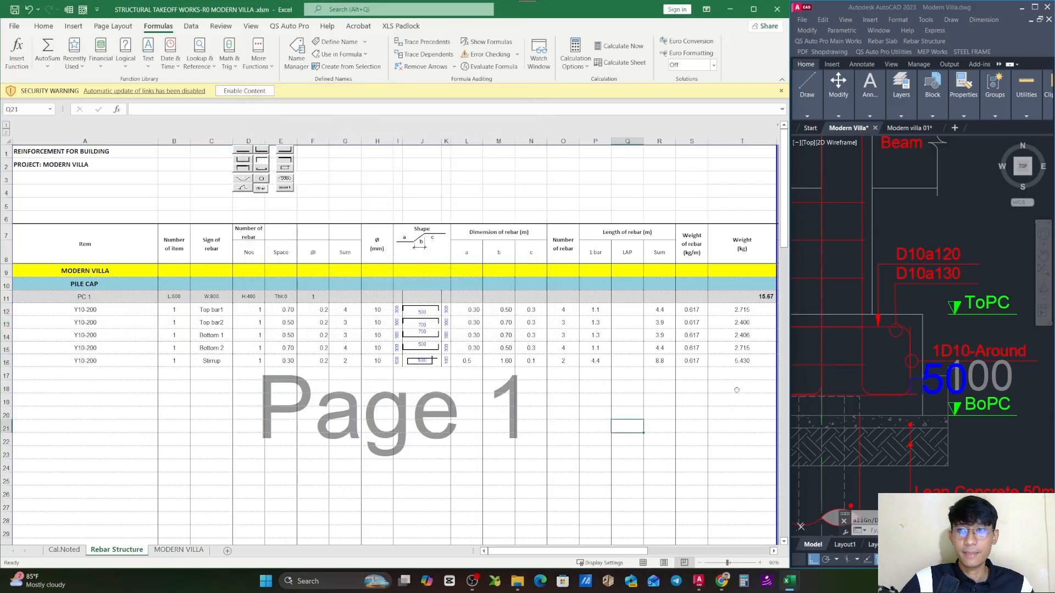
- Compare the top bar callouts D10a120 and D10a130 in the AutoCAD pile cap section with the Top bar1 and Top bar2 rows in Excel
{"action": "left_click", "coordinate": [979, 261]}
{"action": "scroll", "coordinate": [980, 264], "scroll_direction": "down", "scroll_amount": 4}
{"action": "scroll", "coordinate": [942, 285], "scroll_direction": "up", "scroll_amount": 4}
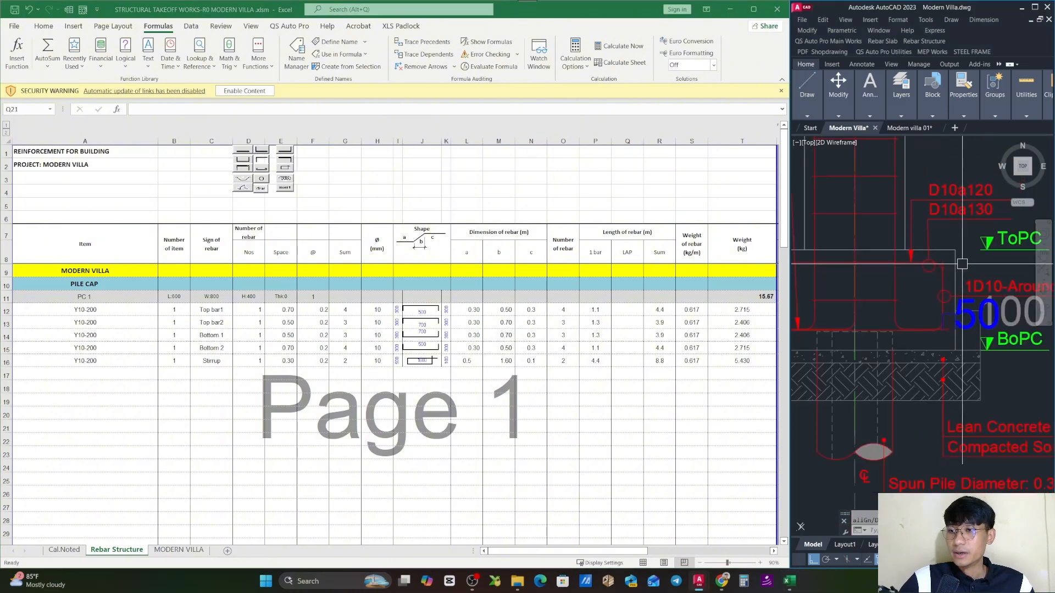
{"action": "left_click_drag", "start_coordinate": [961, 265], "coordinate": [956, 352]}
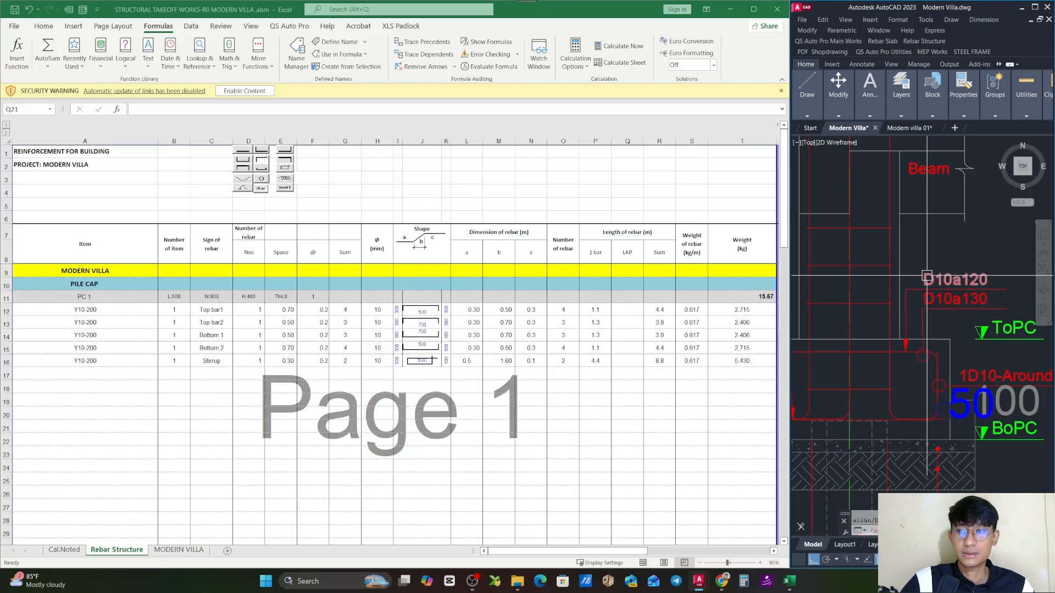
{"action": "left_click_drag", "start_coordinate": [918, 361], "coordinate": [925, 339]}
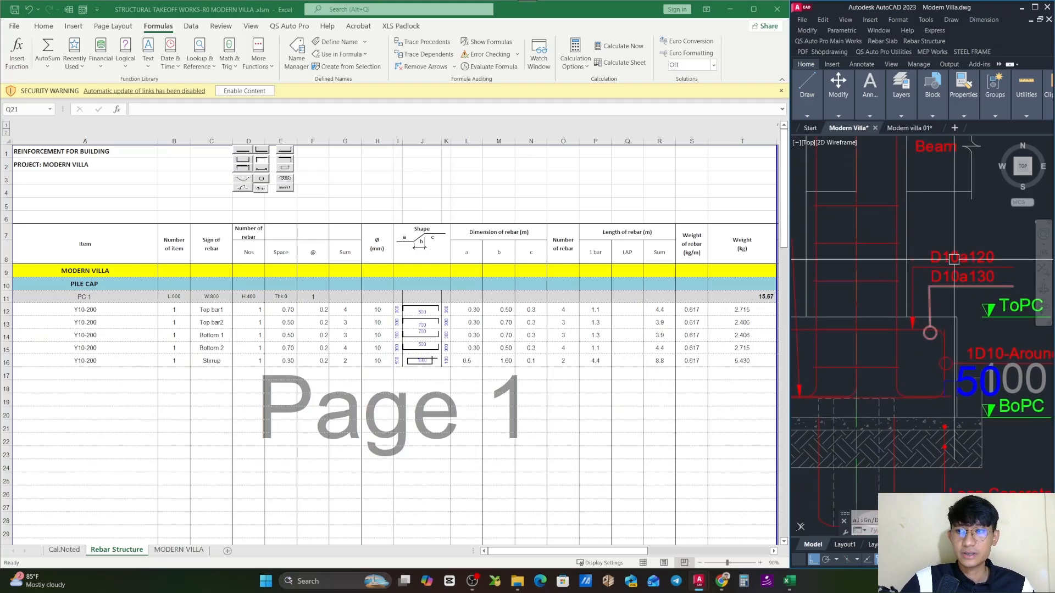
{"action": "left_click", "coordinate": [946, 274]}
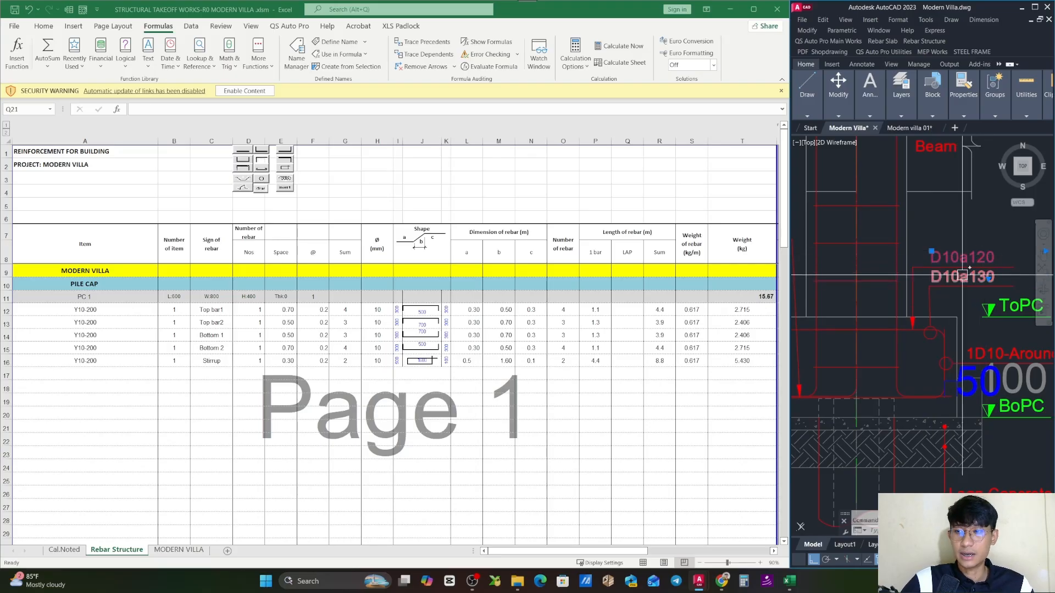
{"action": "left_click", "coordinate": [49, 315]}
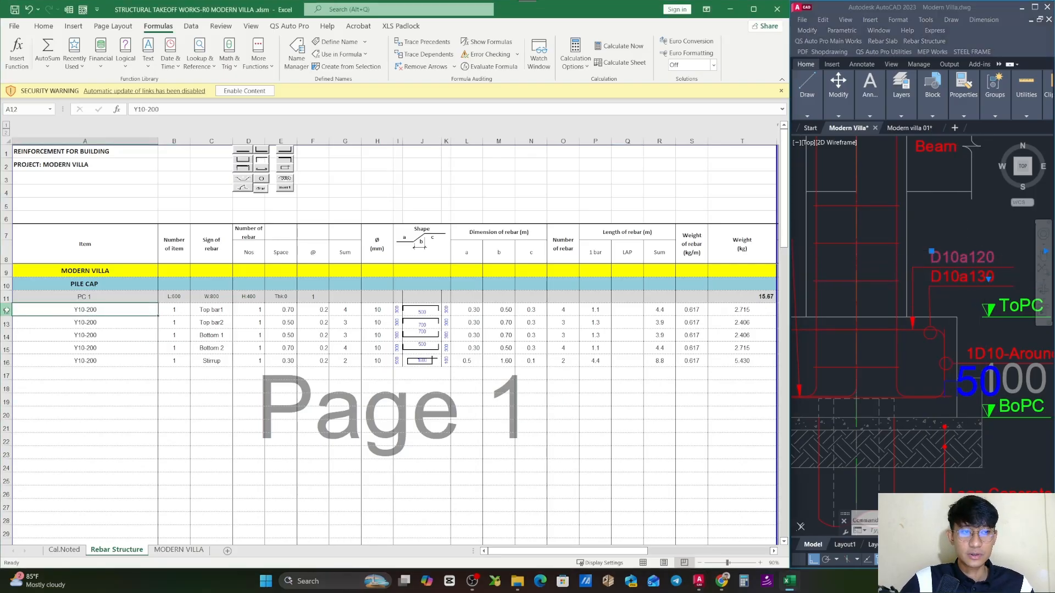
{"action": "left_click_drag", "start_coordinate": [7, 310], "coordinate": [7, 323]}
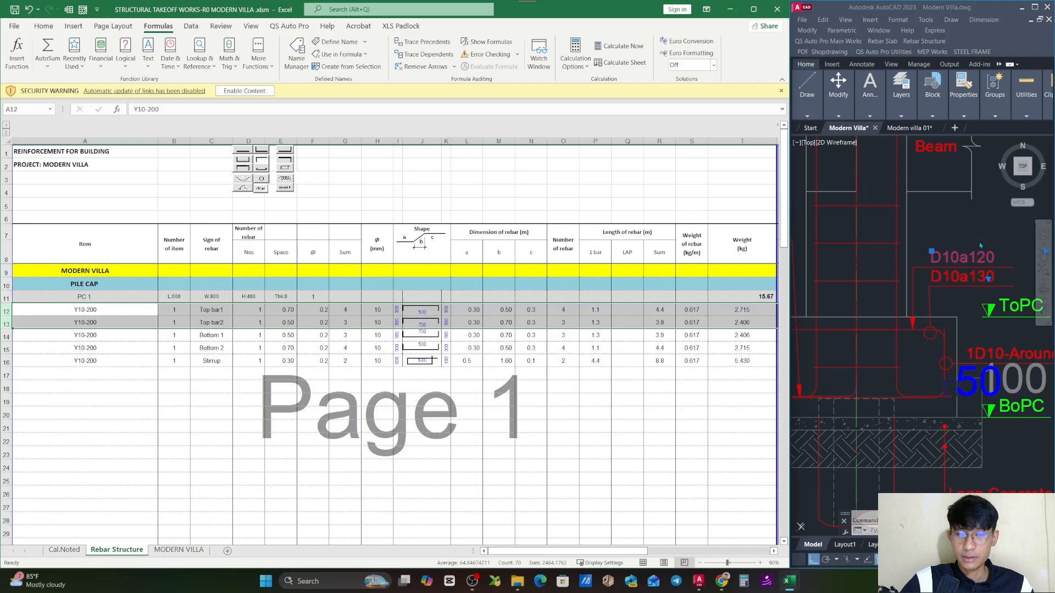
{"action": "left_click", "coordinate": [90, 336]}
{"action": "left_click", "coordinate": [115, 311]}
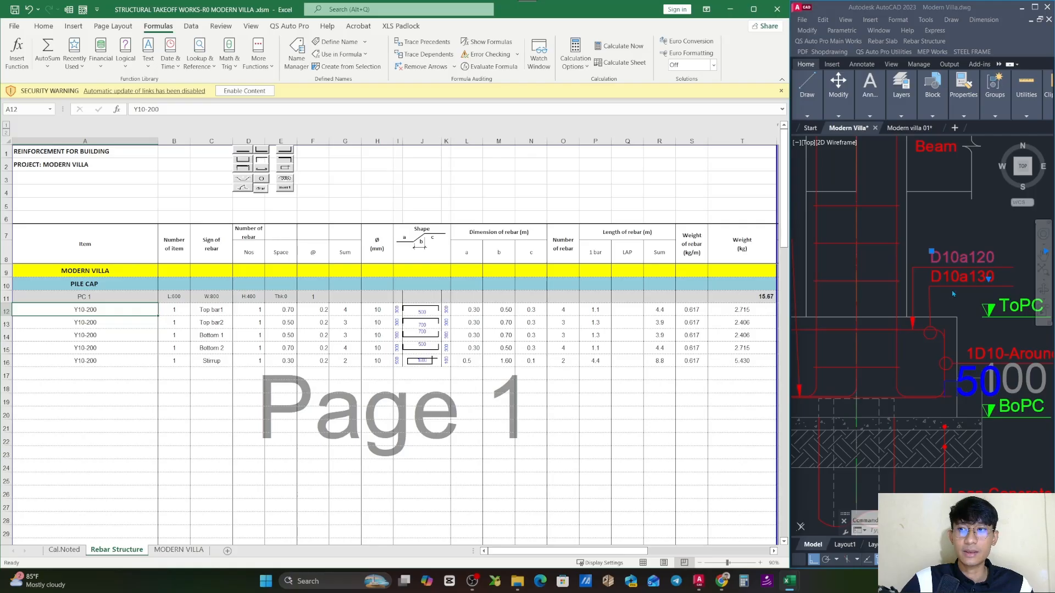
{"action": "key", "text": "Escape"}
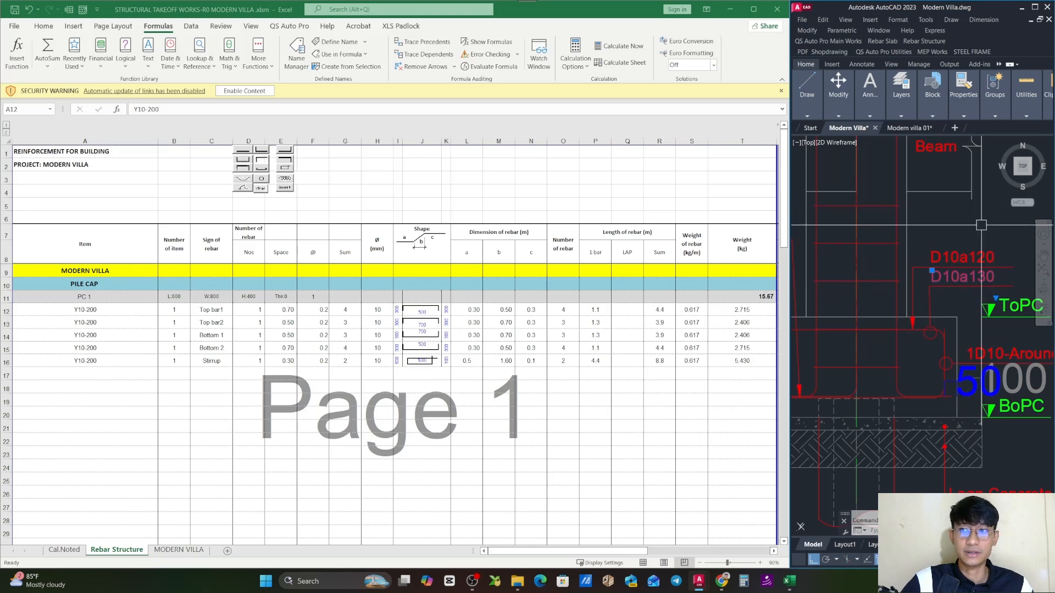
{"action": "key", "text": "Escape"}
- Change the item code of PC 1's Top bar1 row in the Excel takeoff to Y10-120
{"action": "left_click", "coordinate": [104, 311]}
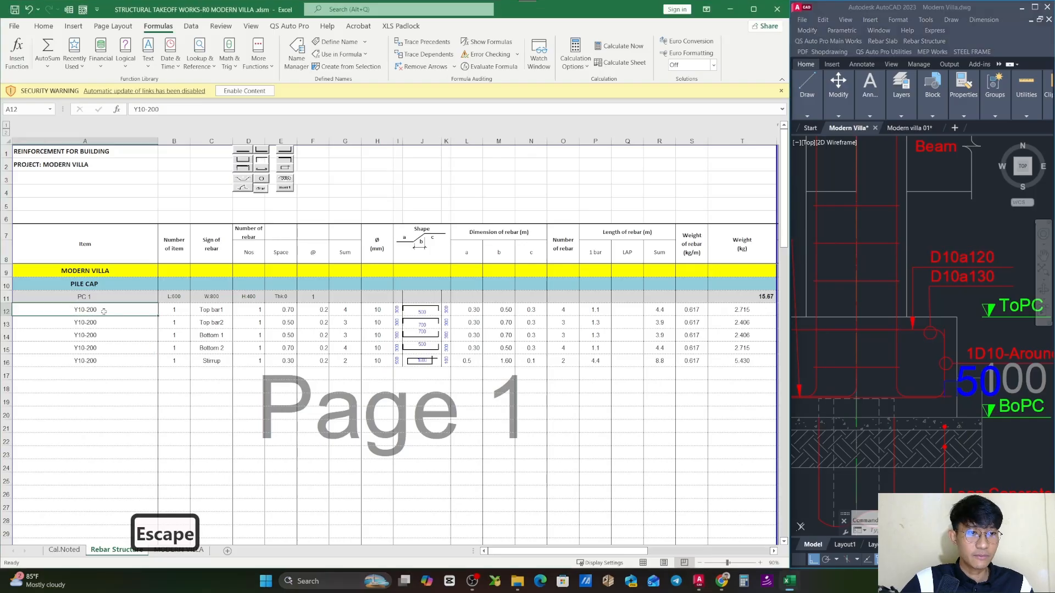
{"action": "double_click", "coordinate": [105, 312]}
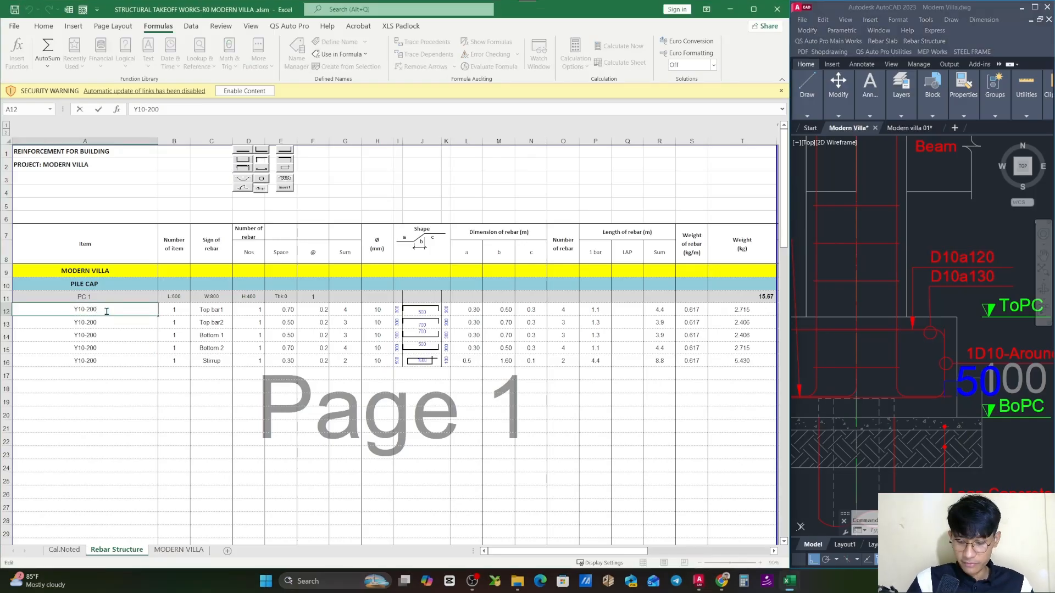
{"action": "key", "text": "Left"}
{"action": "key", "text": "Left"}
{"action": "key", "text": "Left"}
{"action": "key", "text": "Left"}
{"action": "key", "text": "Left"}
{"action": "key", "text": "Left"}
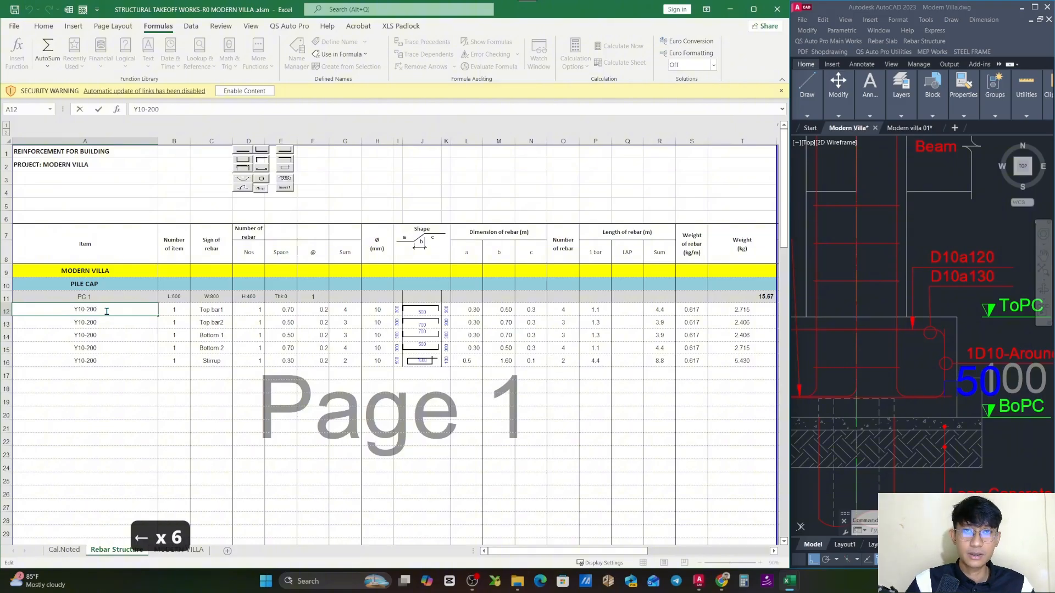
{"action": "key", "text": "Right"}
{"action": "key", "text": "Right"}
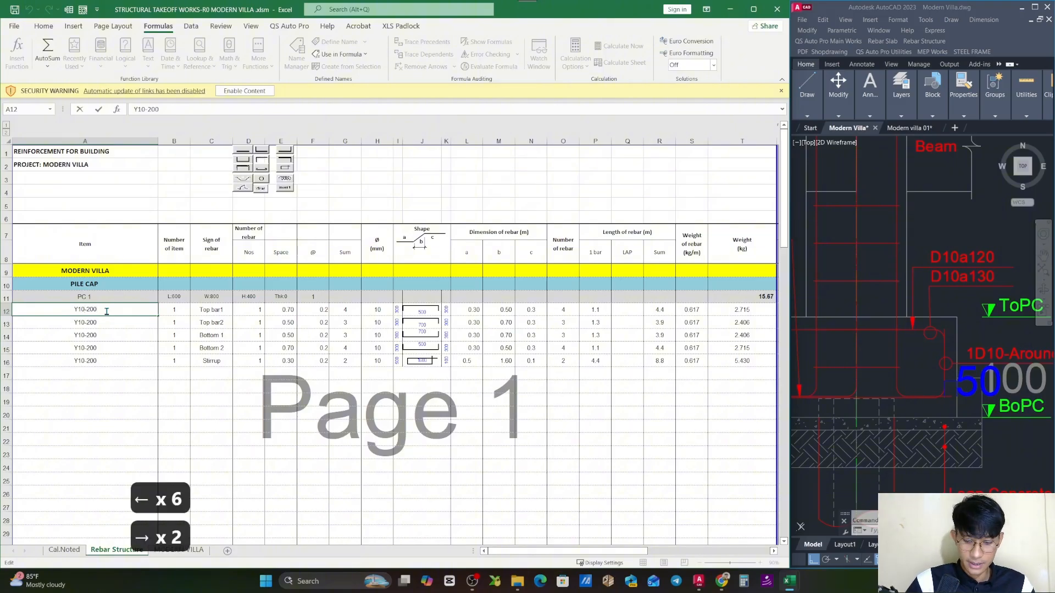
{"action": "key", "text": "BackSpace"}
{"action": "key", "text": "BackSpace"}
{"action": "type", "text": "10"}
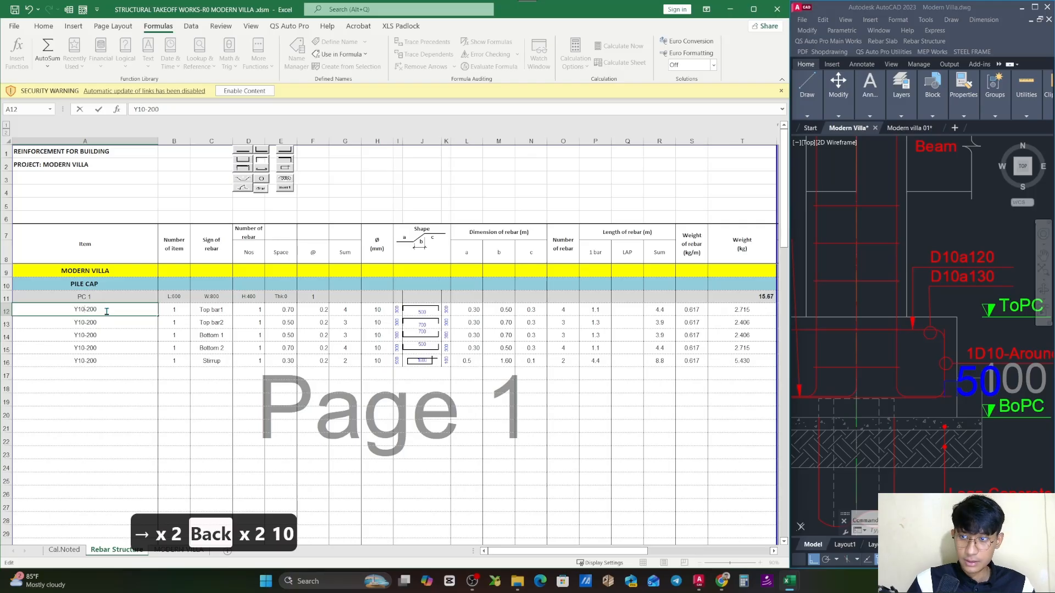
{"action": "key", "text": "Right"}
{"action": "key", "text": "Right"}
{"action": "key", "text": "Right"}
{"action": "key", "text": "Right"}
{"action": "key", "text": "BackSpace"}
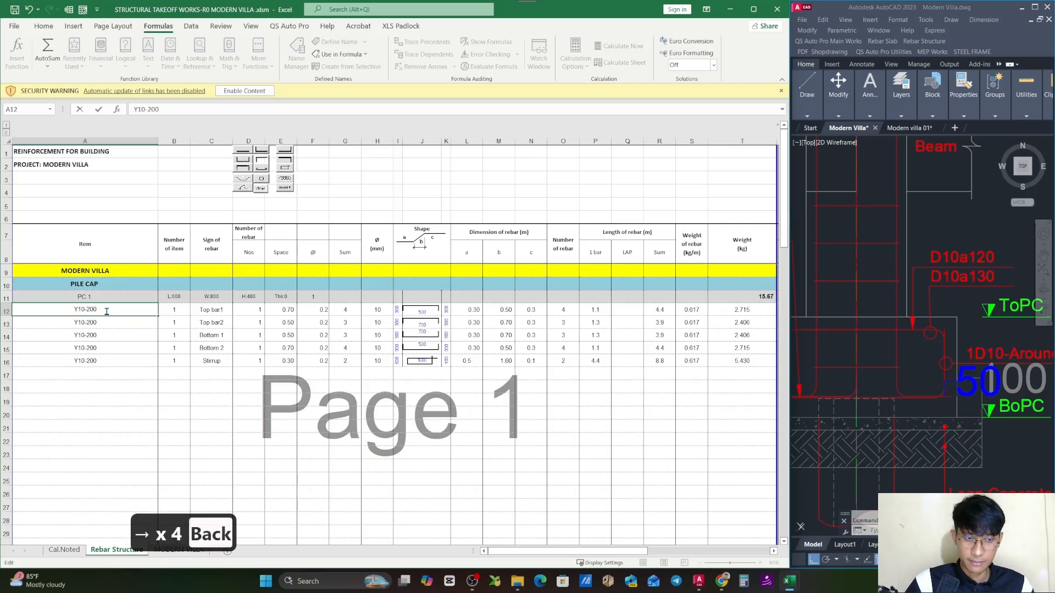
{"action": "key", "text": "BackSpace"}
{"action": "key", "text": "BackSpace"}
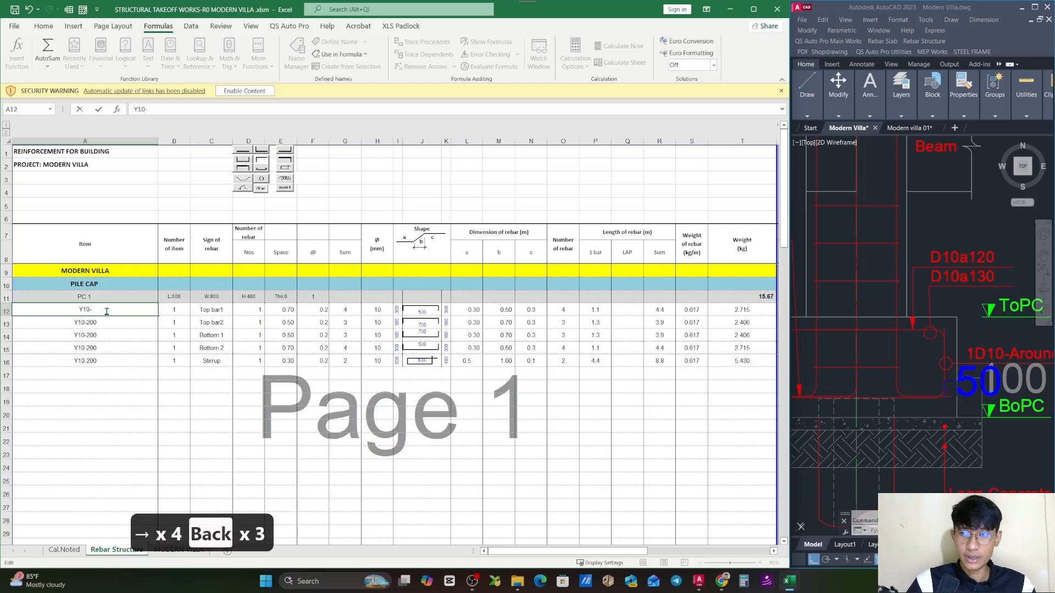
{"action": "type", "text": "120"}
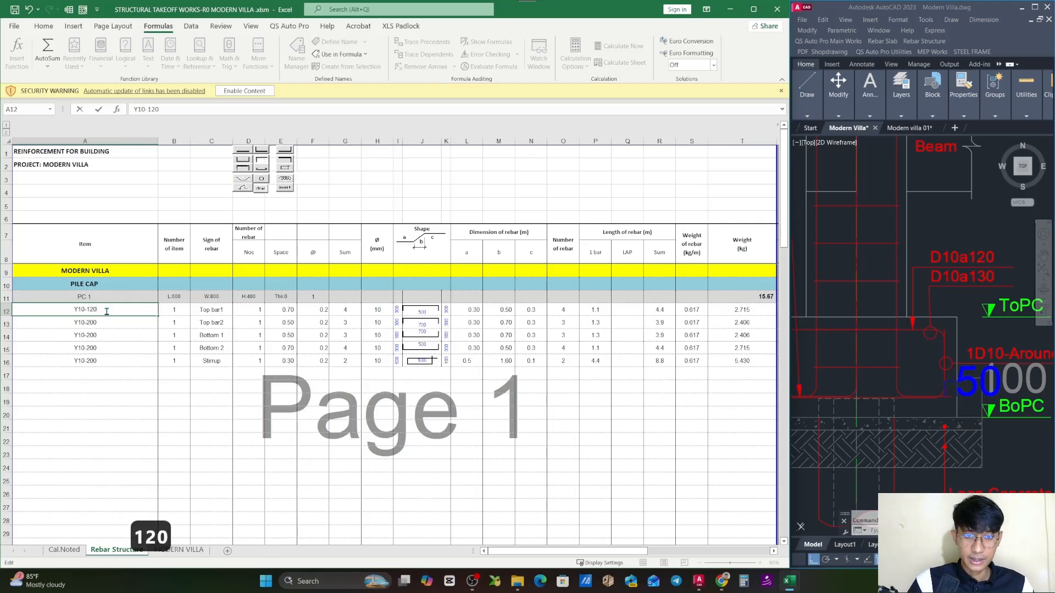
{"action": "key", "text": "Return"}
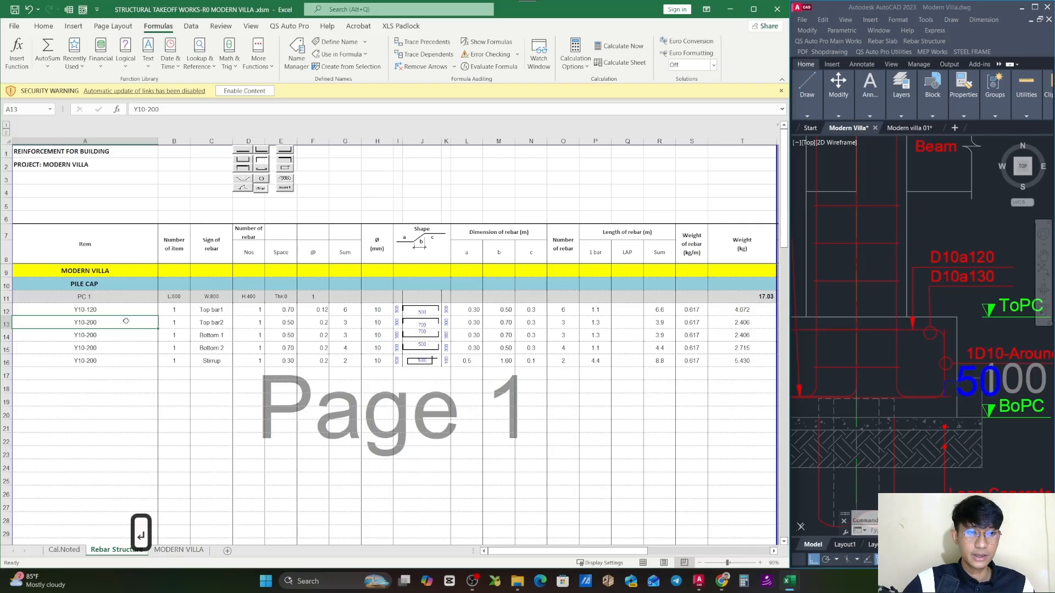
- Change the item code of PC 1's Top bar2 row to Y10-130 and review both top bar rows
{"action": "double_click", "coordinate": [126, 321]}
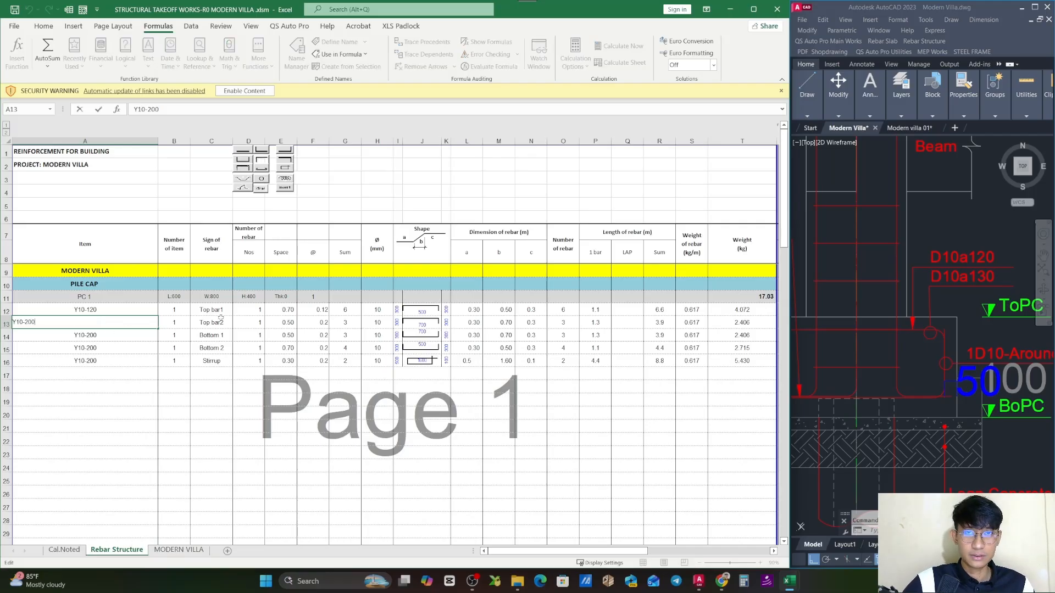
{"action": "left_click", "coordinate": [25, 323]}
{"action": "key", "text": "Left"}
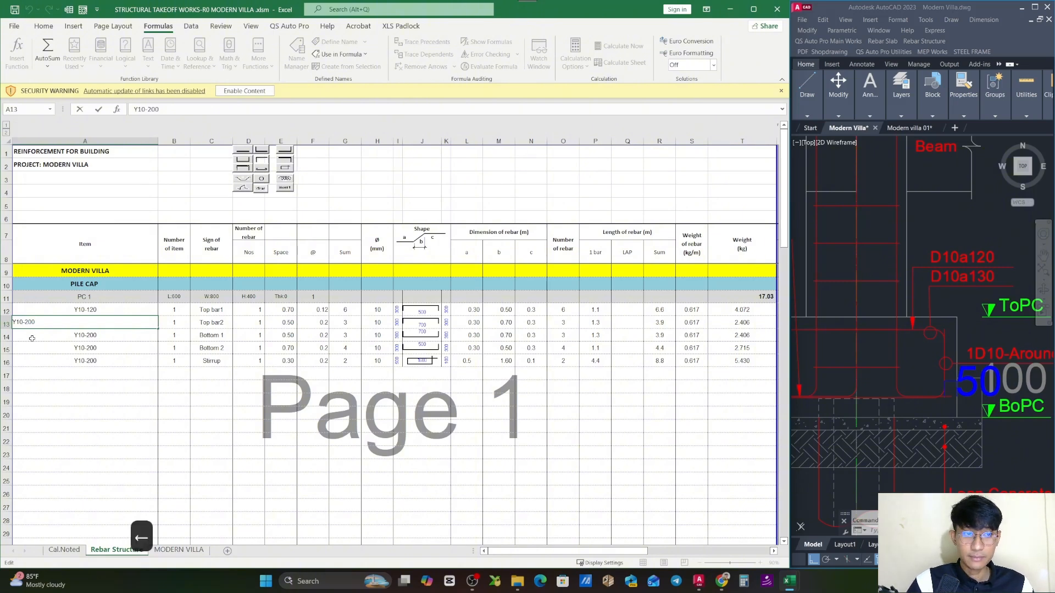
{"action": "key", "text": "Left"}
{"action": "key", "text": "Right"}
{"action": "key", "text": "Right"}
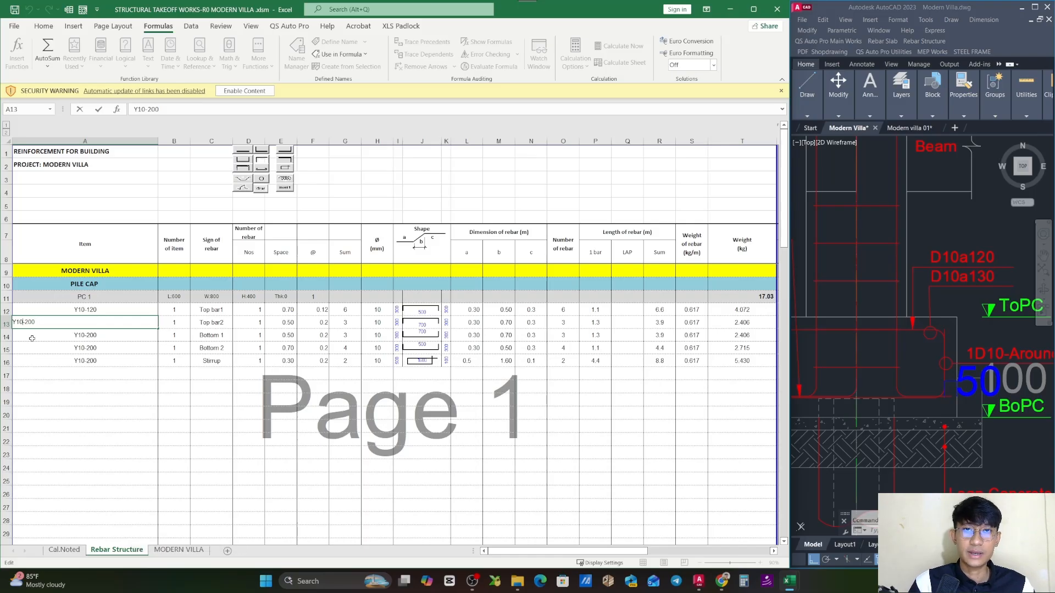
{"action": "key", "text": "Right"}
{"action": "key", "text": "Right"}
{"action": "key", "text": "Right"}
{"action": "key", "text": "Right"}
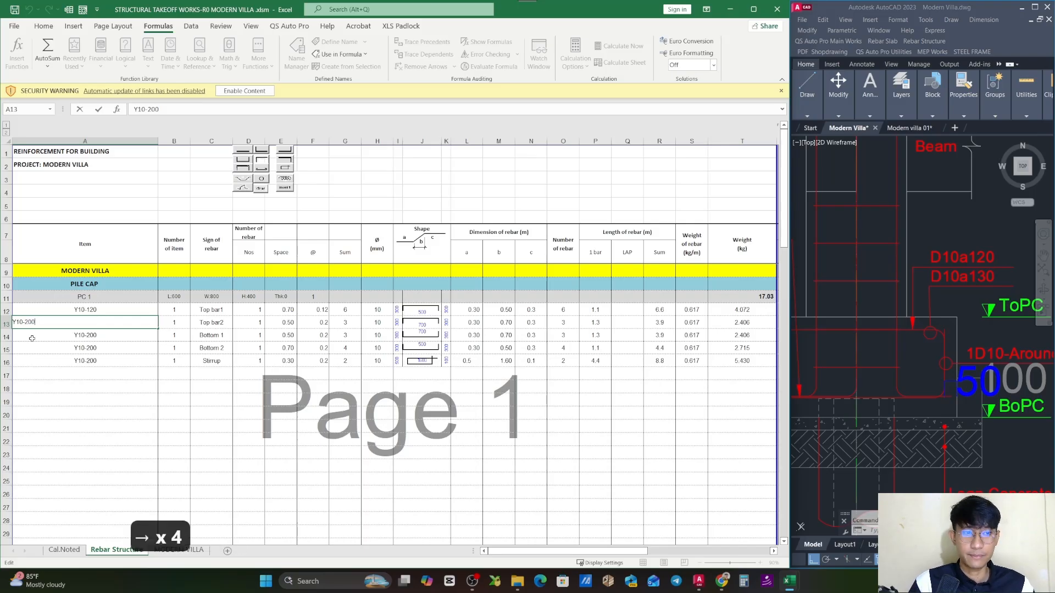
{"action": "key", "text": "BackSpace"}
{"action": "key", "text": "BackSpace"}
{"action": "key", "text": "BackSpace"}
{"action": "type", "text": "130"}
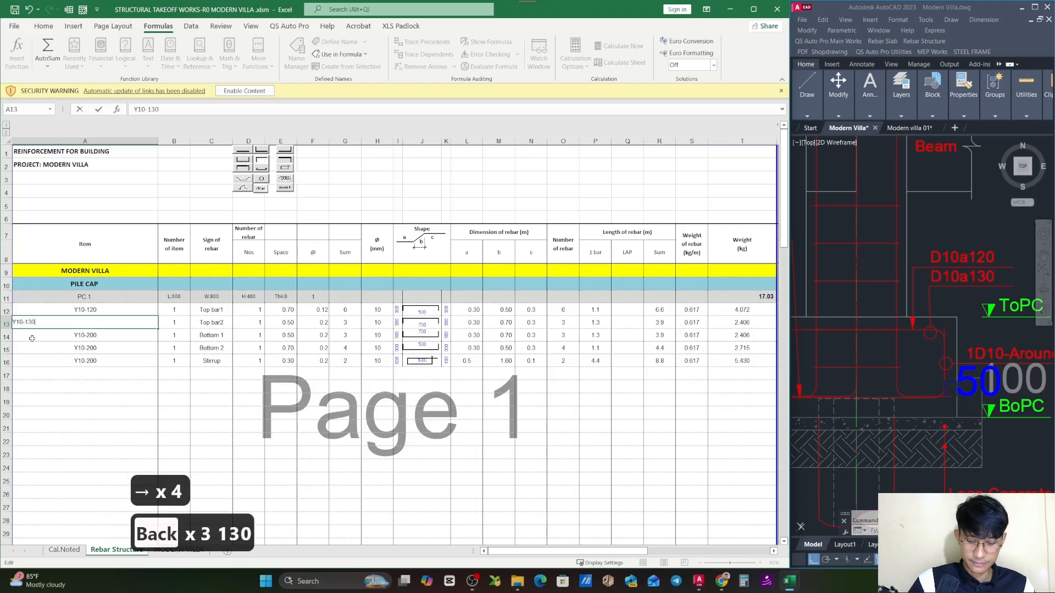
{"action": "key", "text": "Return"}
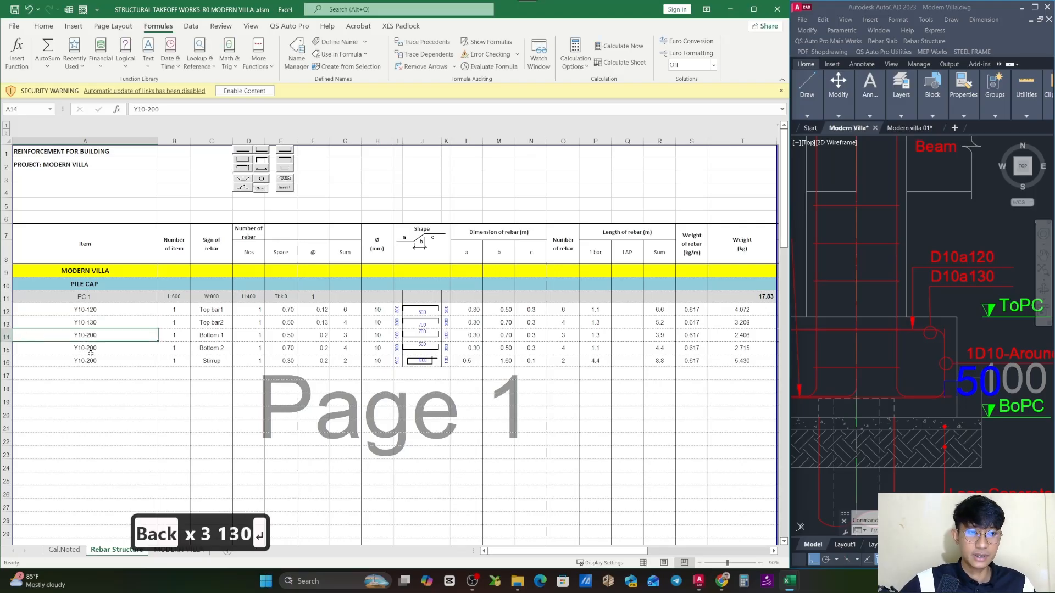
{"action": "mouse_move", "coordinate": [7, 309]}
{"action": "left_mouse_down"}
{"action": "mouse_move", "coordinate": [9, 348]}
{"action": "mouse_move", "coordinate": [16, 320]}
{"action": "left_mouse_up"}
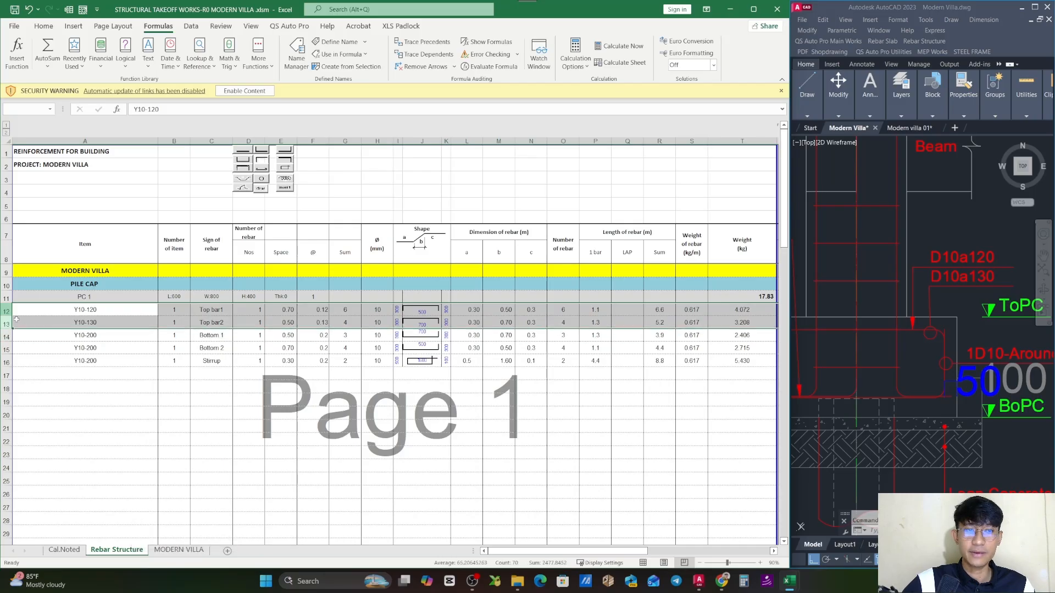
{"action": "left_click", "coordinate": [124, 337]}
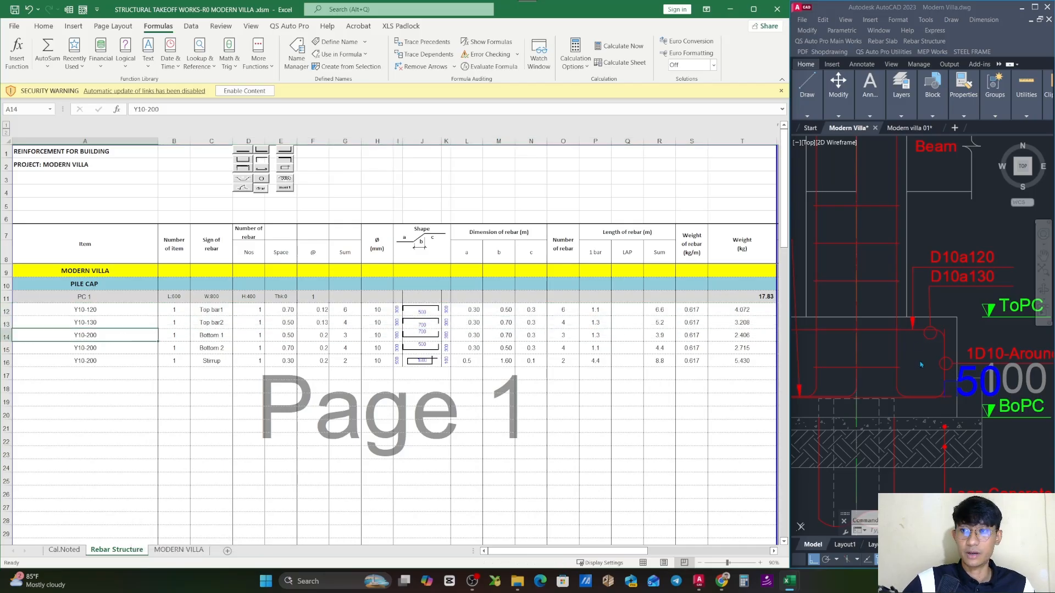
- Check the D12a120 bottom bar callout in AutoCAD and set the Bottom 1 item code in Excel to Y10-120
{"action": "scroll", "coordinate": [920, 365], "scroll_direction": "down", "scroll_amount": 5}
{"action": "scroll", "coordinate": [916, 285], "scroll_direction": "up", "scroll_amount": 7}
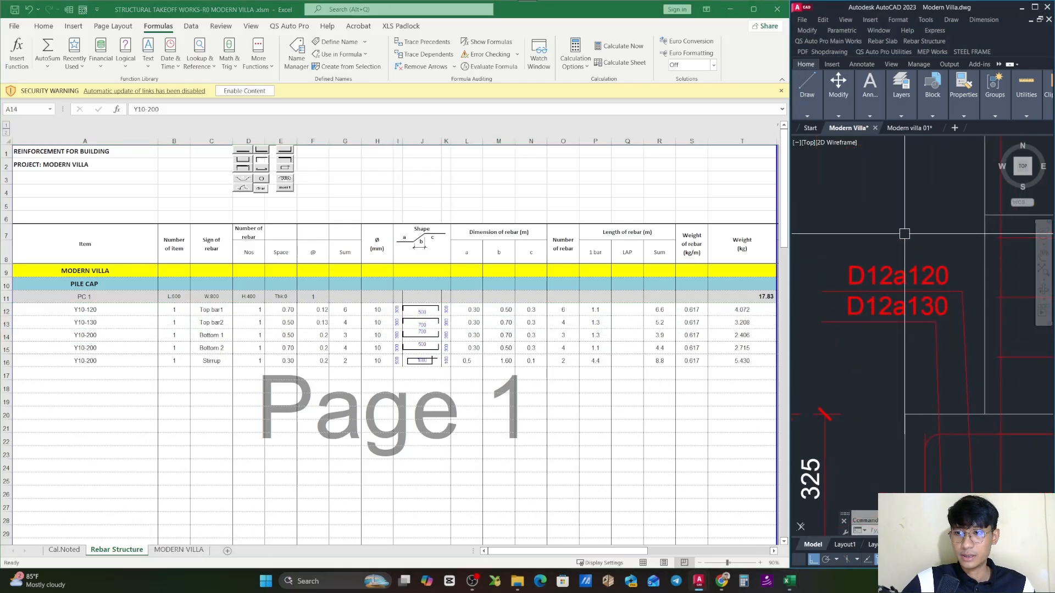
{"action": "left_click", "coordinate": [110, 333]}
{"action": "double_click", "coordinate": [114, 335]}
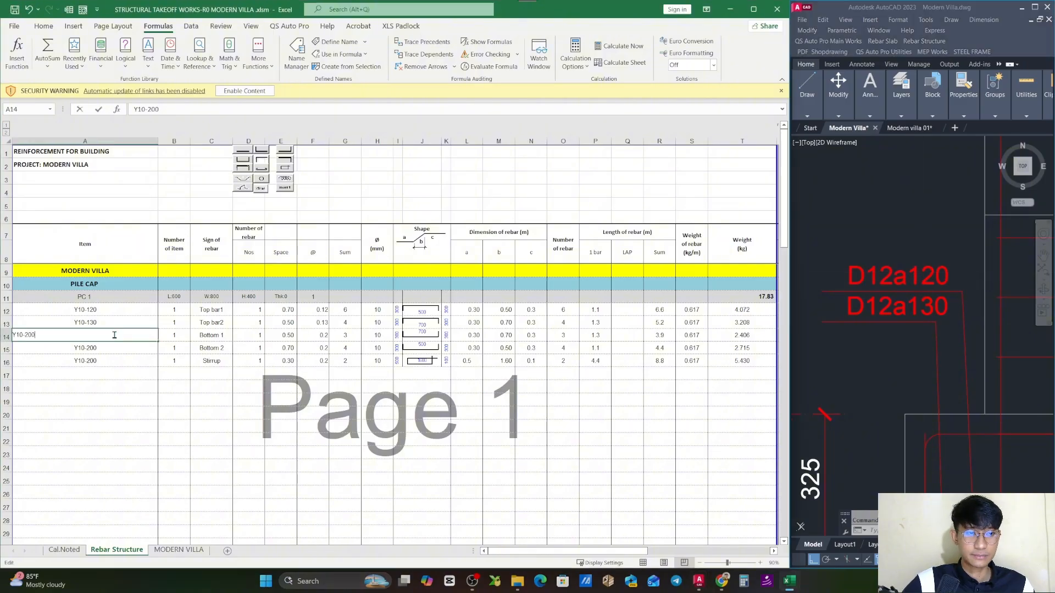
{"action": "key", "text": "BackSpace"}
{"action": "key", "text": "BackSpace"}
{"action": "key", "text": "BackSpace"}
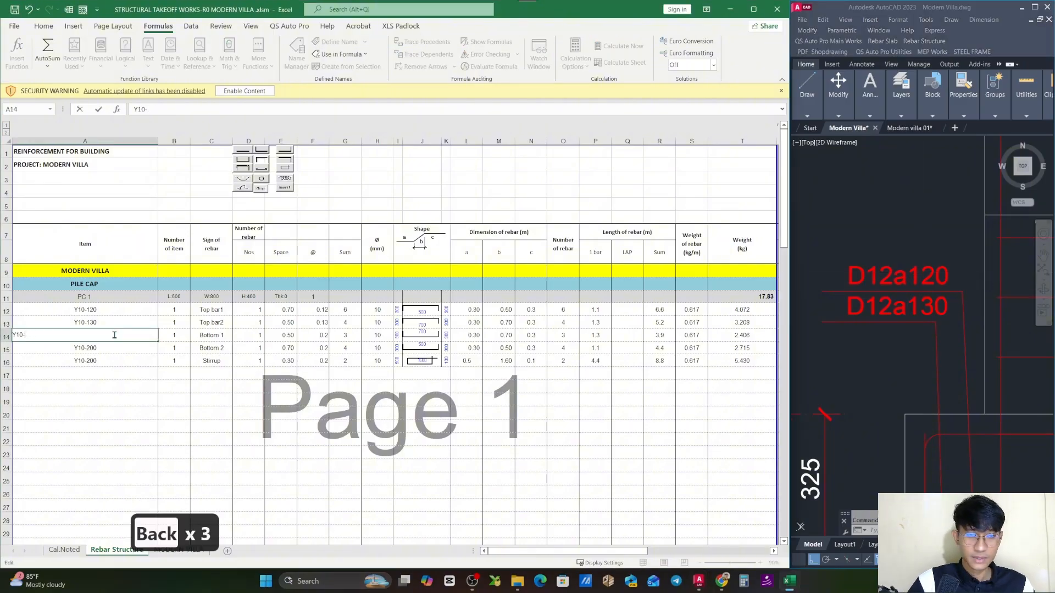
{"action": "type", "text": "120"}
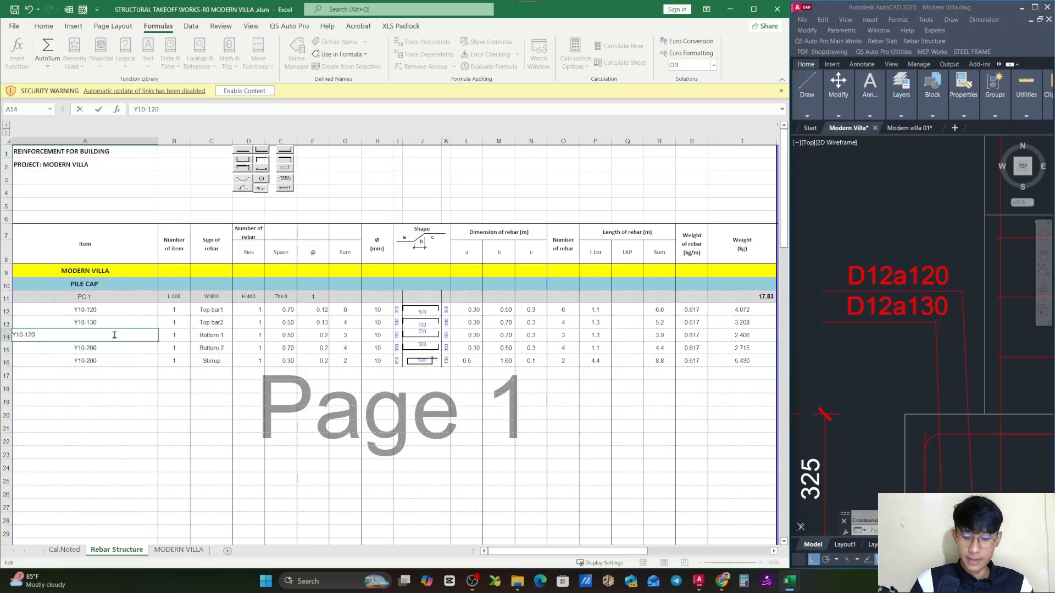
{"action": "key", "text": "Return"}
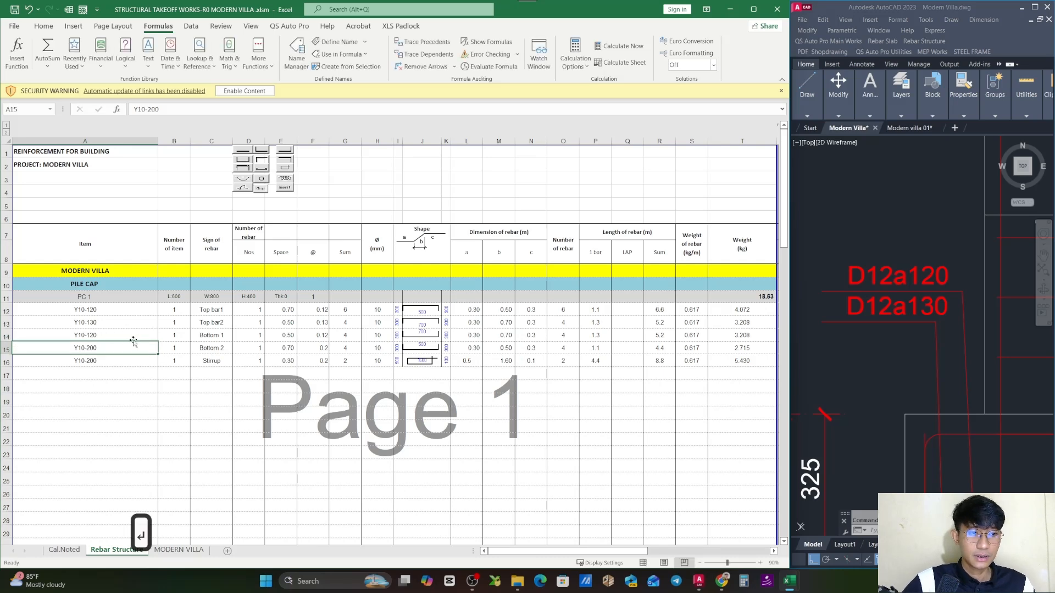
- Correct the bar diameter in the Bottom 1 item code so that it reads Y12-120
{"action": "double_click", "coordinate": [127, 347]}
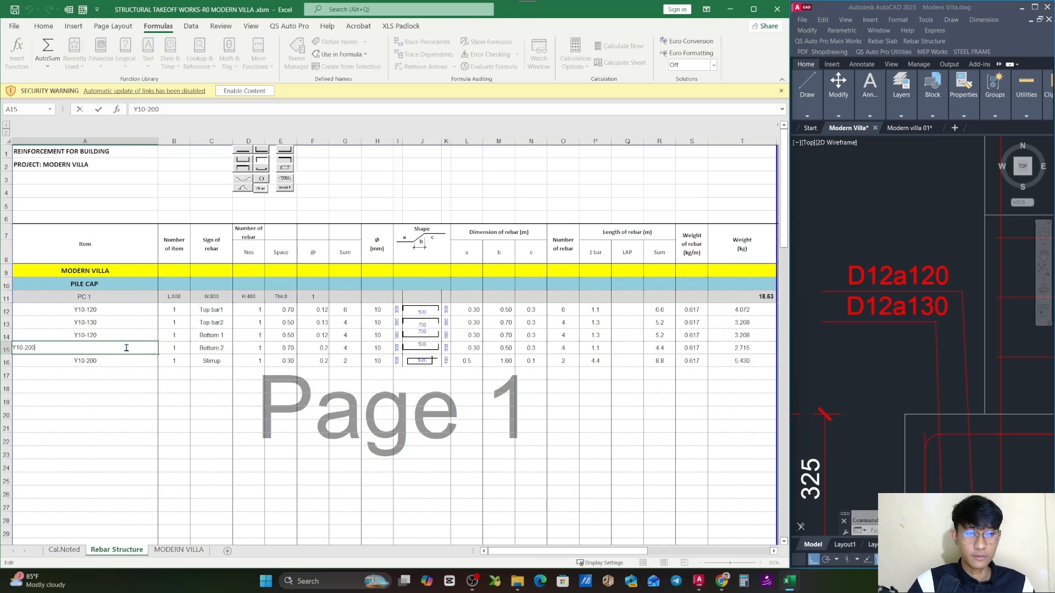
{"action": "key", "text": "Escape"}
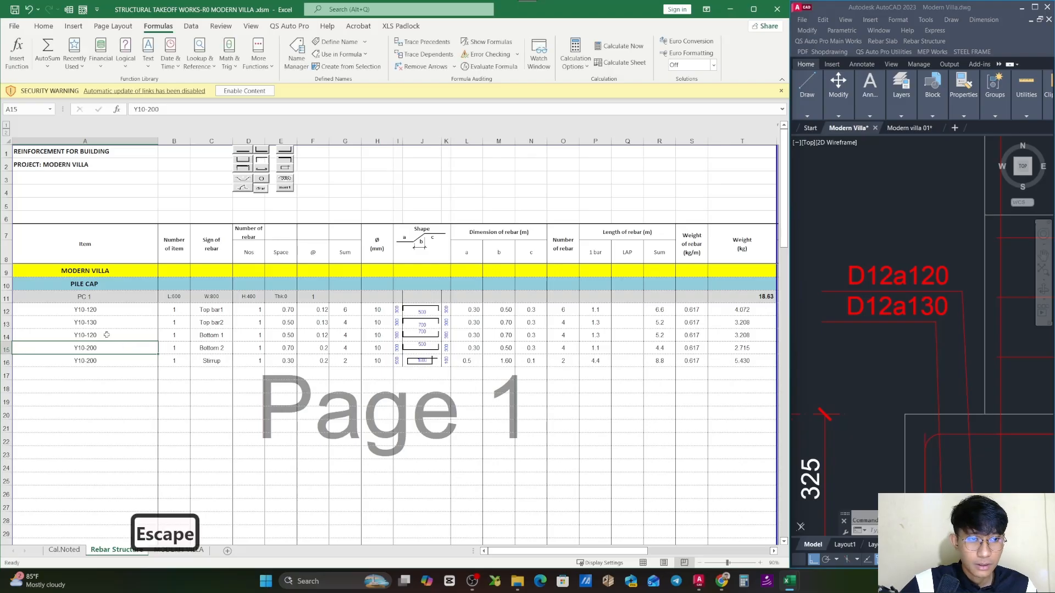
{"action": "double_click", "coordinate": [42, 335]}
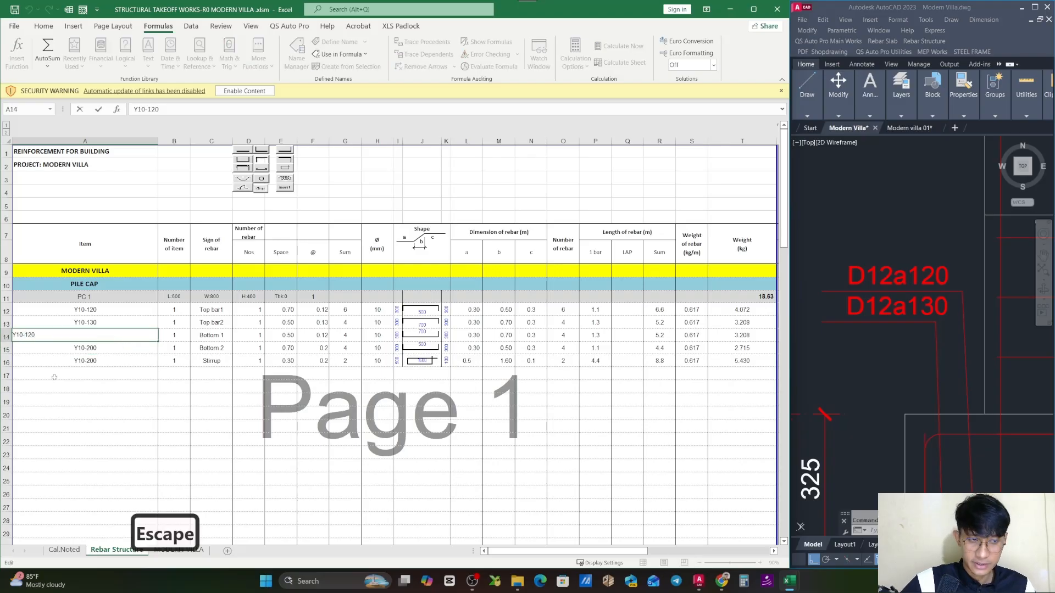
{"action": "key", "text": "BackSpace"}
{"action": "type", "text": "2"}
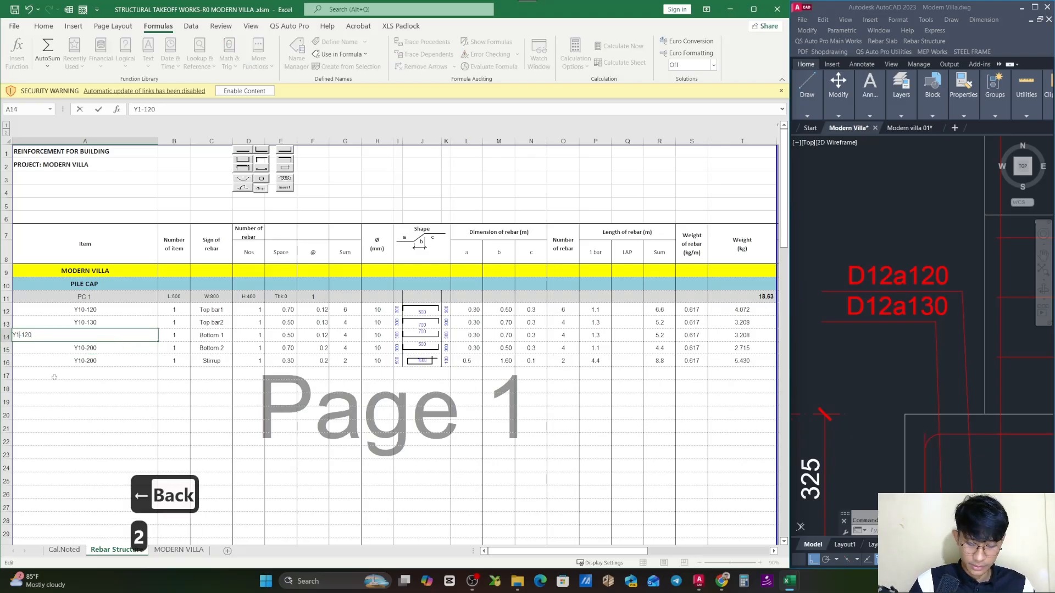
{"action": "key", "text": "Return"}
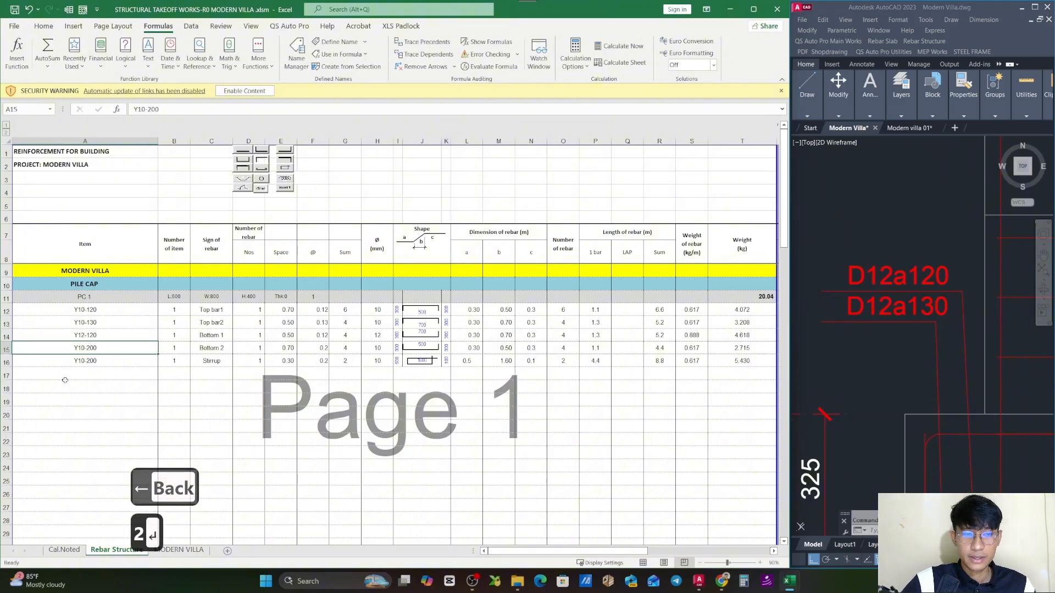
- Change the item code of PC 1's Bottom 2 row to Y12-130 and review the bar item codes
{"action": "left_click", "coordinate": [111, 335]}
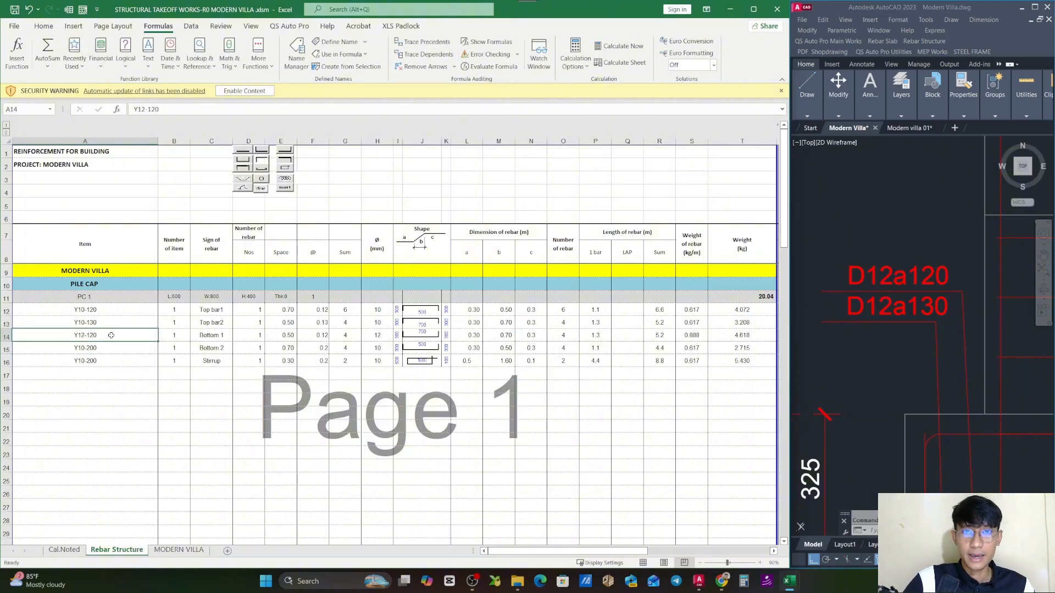
{"action": "double_click", "coordinate": [142, 345]}
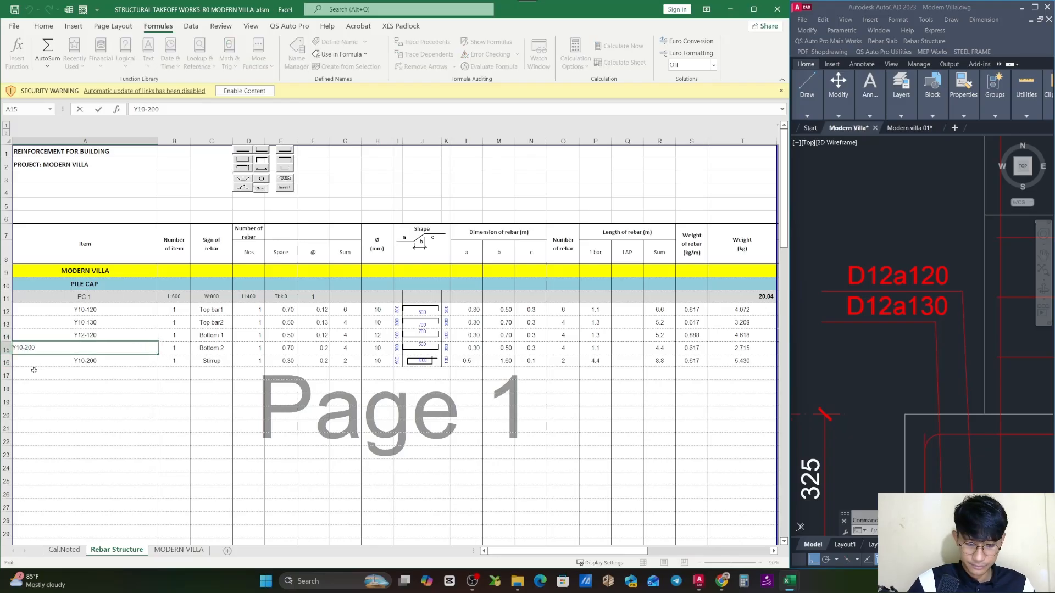
{"action": "key", "text": "BackSpace"}
{"action": "type", "text": "2"}
{"action": "key", "text": "Right"}
{"action": "key", "text": "Right"}
{"action": "key", "text": "Right"}
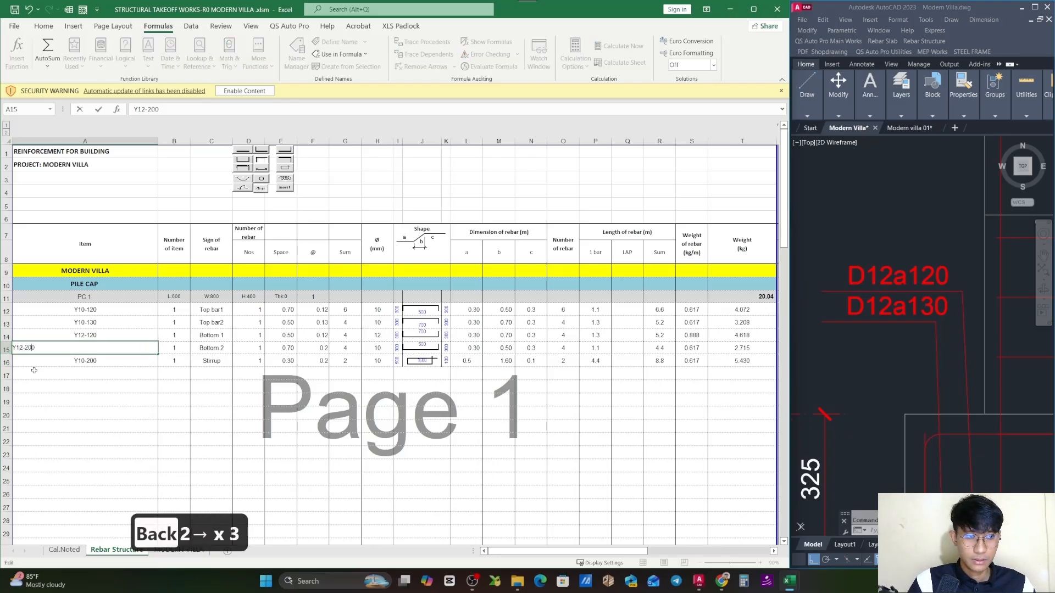
{"action": "key", "text": "BackSpace"}
{"action": "key", "text": "BackSpace"}
{"action": "type", "text": "13"}
{"action": "key", "text": "Return"}
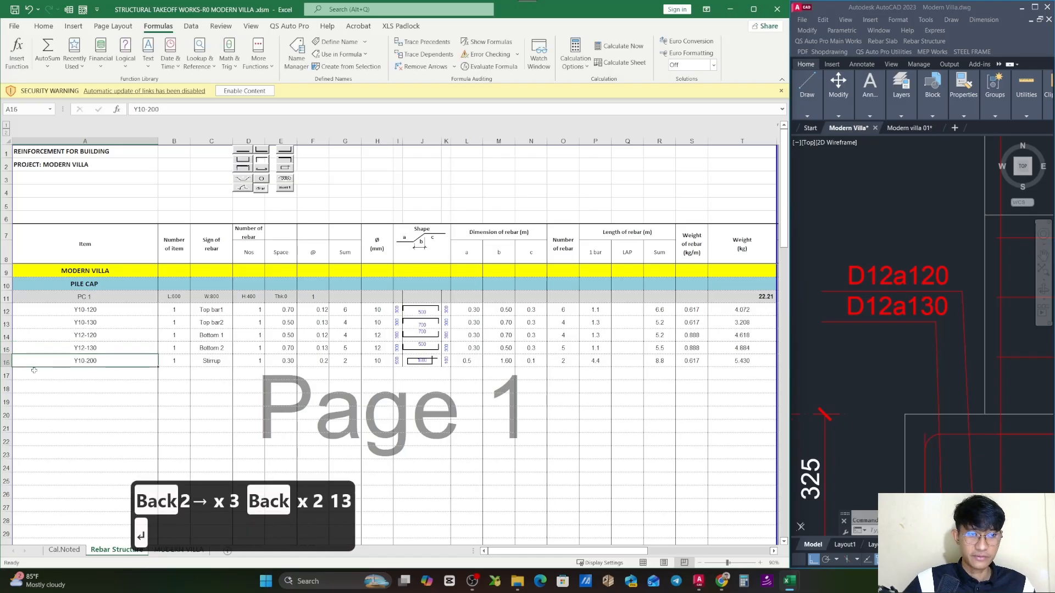
{"action": "left_click_drag", "start_coordinate": [104, 311], "coordinate": [110, 349]}
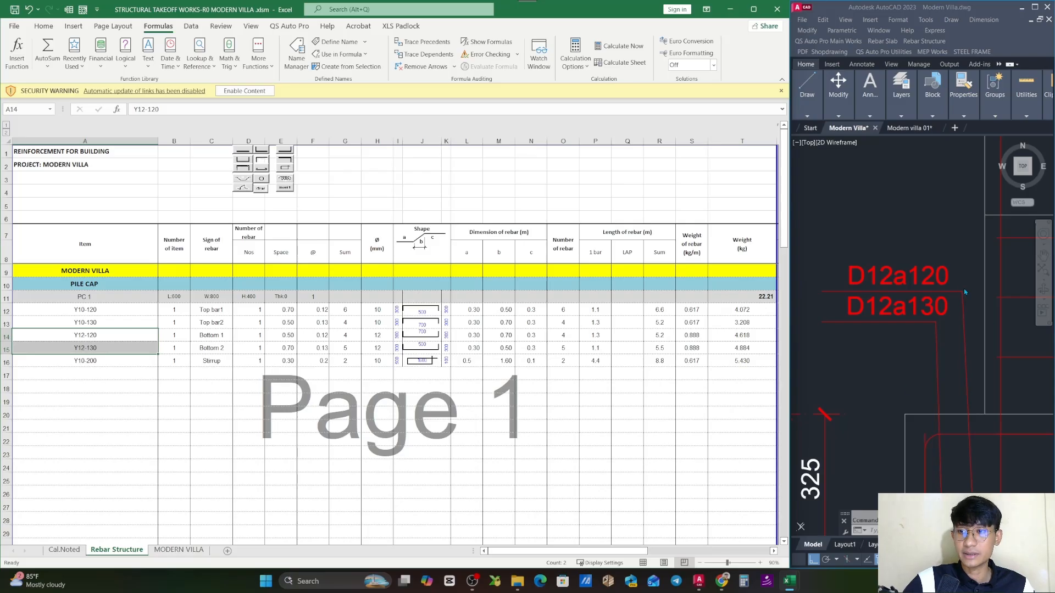
- Check the 1D10-Around callout on the PC 1 section in AutoCAD against the Stirrup row in Excel
{"action": "middle_click", "coordinate": [894, 309]}
{"action": "scroll", "coordinate": [893, 310], "scroll_direction": "down", "scroll_amount": 6}
{"action": "mouse_move", "coordinate": [969, 417]}
{"action": "left_mouse_down"}
{"action": "mouse_move", "coordinate": [936, 371]}
{"action": "mouse_move", "coordinate": [966, 360]}
{"action": "mouse_move", "coordinate": [959, 368]}
{"action": "mouse_move", "coordinate": [938, 341]}
{"action": "mouse_move", "coordinate": [918, 365]}
{"action": "left_mouse_up"}
{"action": "scroll", "coordinate": [961, 343], "scroll_direction": "up", "scroll_amount": 2}
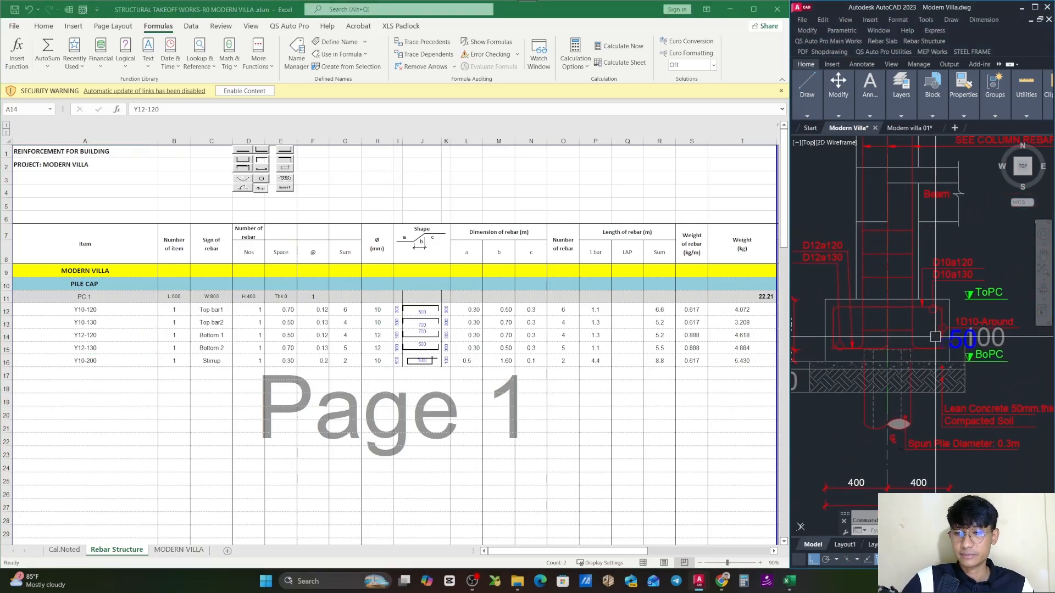
{"action": "left_click_drag", "start_coordinate": [975, 331], "coordinate": [936, 349]}
{"action": "scroll", "coordinate": [939, 348], "scroll_direction": "up", "scroll_amount": 2}
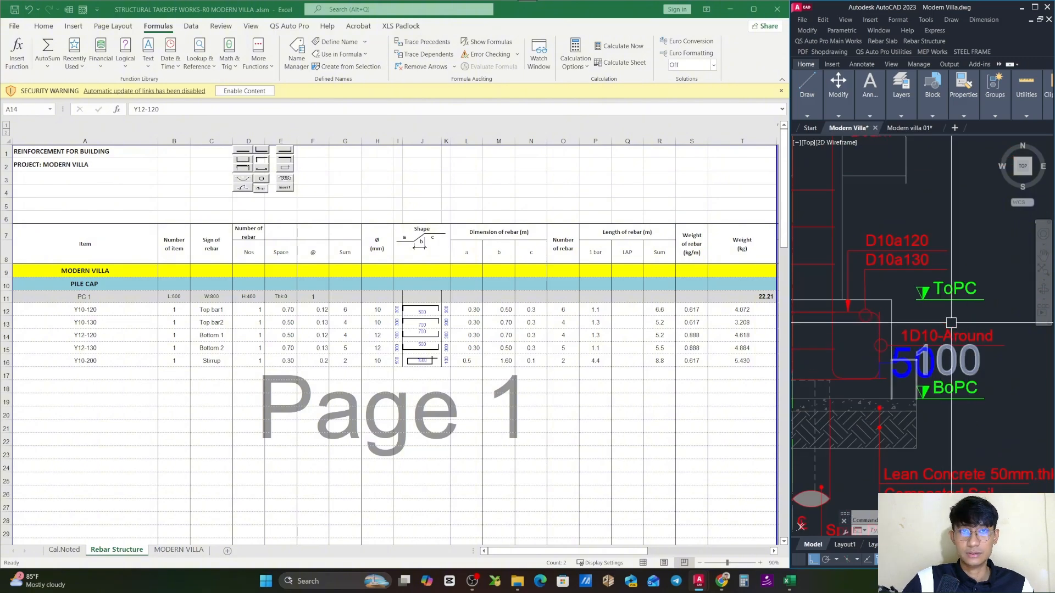
{"action": "key", "text": "Escape"}
{"action": "mouse_move", "coordinate": [961, 304]}
{"action": "left_mouse_down"}
{"action": "mouse_move", "coordinate": [934, 327]}
{"action": "mouse_move", "coordinate": [954, 335]}
{"action": "left_mouse_up"}
{"action": "left_click", "coordinate": [144, 374]}
{"action": "left_click", "coordinate": [19, 363]}
{"action": "left_click", "coordinate": [130, 358]}
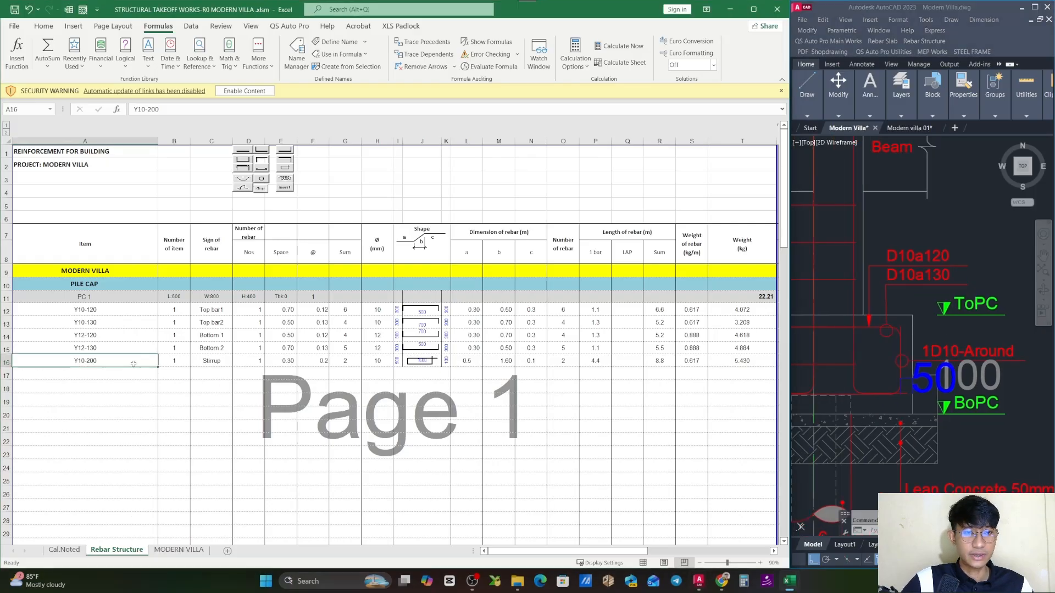
- Examine the around-bar callout and the pile cap's height dimensions on Section B-B in AutoCAD
{"action": "left_click", "coordinate": [888, 342]}
{"action": "scroll", "coordinate": [884, 294], "scroll_direction": "down", "scroll_amount": 5}
{"action": "left_click_drag", "start_coordinate": [823, 330], "coordinate": [926, 329]}
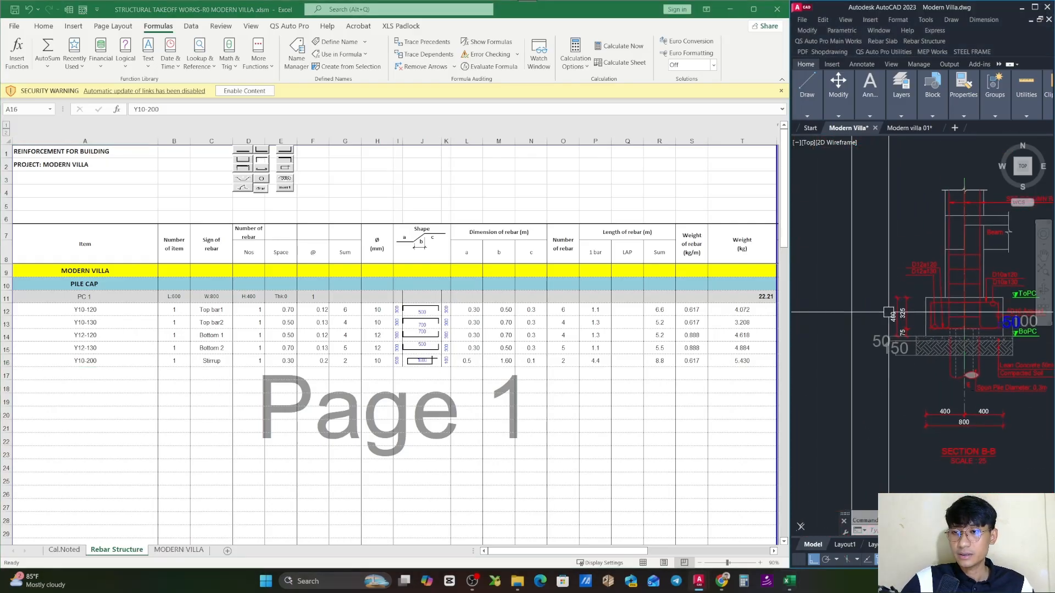
{"action": "scroll", "coordinate": [889, 312], "scroll_direction": "up", "scroll_amount": 5}
{"action": "mouse_move", "coordinate": [1028, 340]}
{"action": "left_mouse_down"}
{"action": "mouse_move", "coordinate": [883, 341]}
{"action": "mouse_move", "coordinate": [917, 337]}
{"action": "left_mouse_up"}
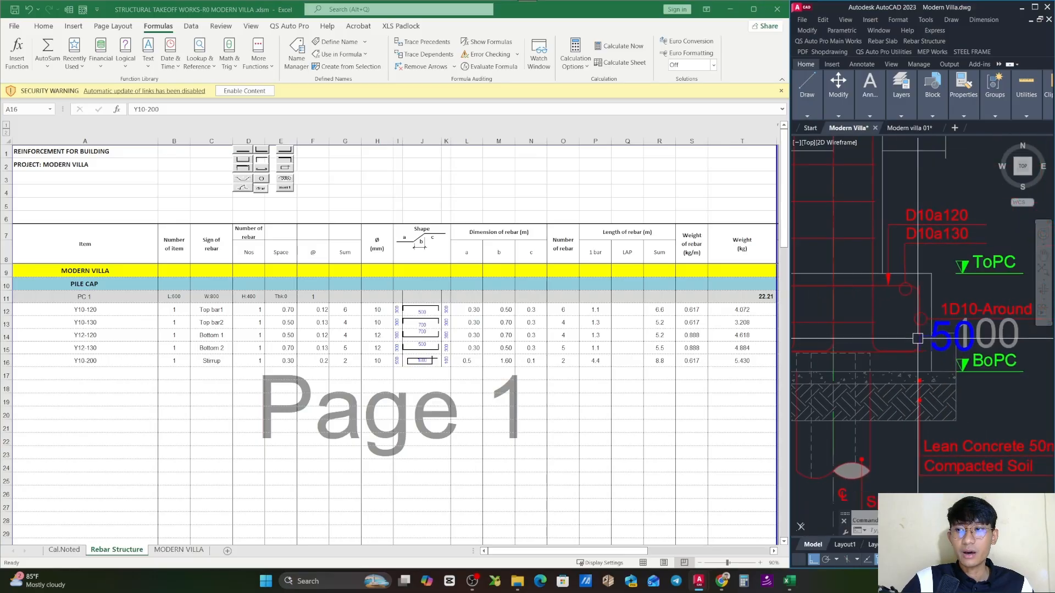
{"action": "scroll", "coordinate": [983, 308], "scroll_direction": "up", "scroll_amount": 4}
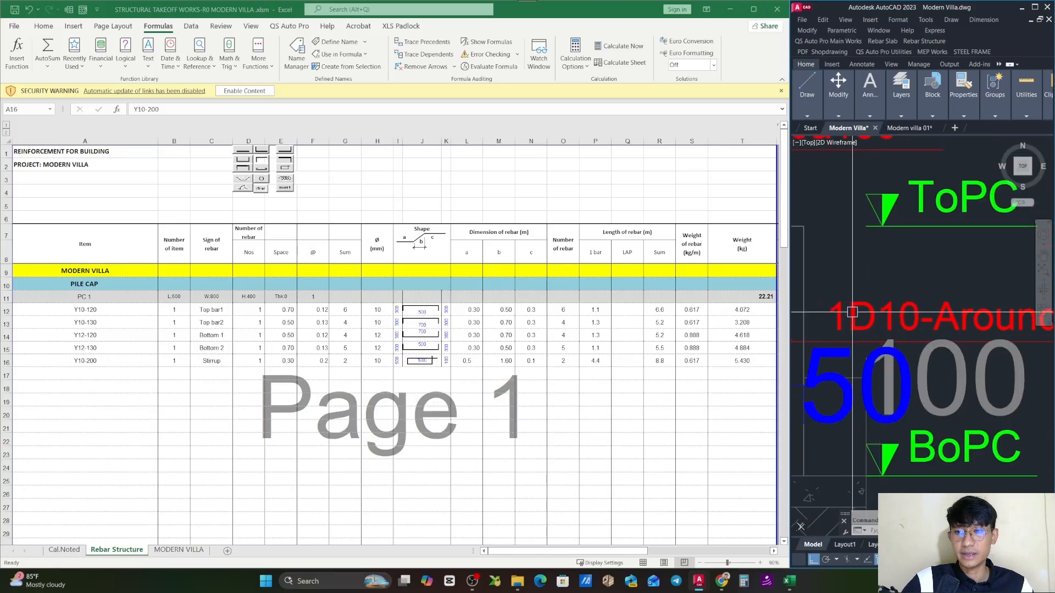
{"action": "scroll", "coordinate": [879, 316], "scroll_direction": "down", "scroll_amount": 3}
{"action": "scroll", "coordinate": [928, 316], "scroll_direction": "down", "scroll_amount": 3}
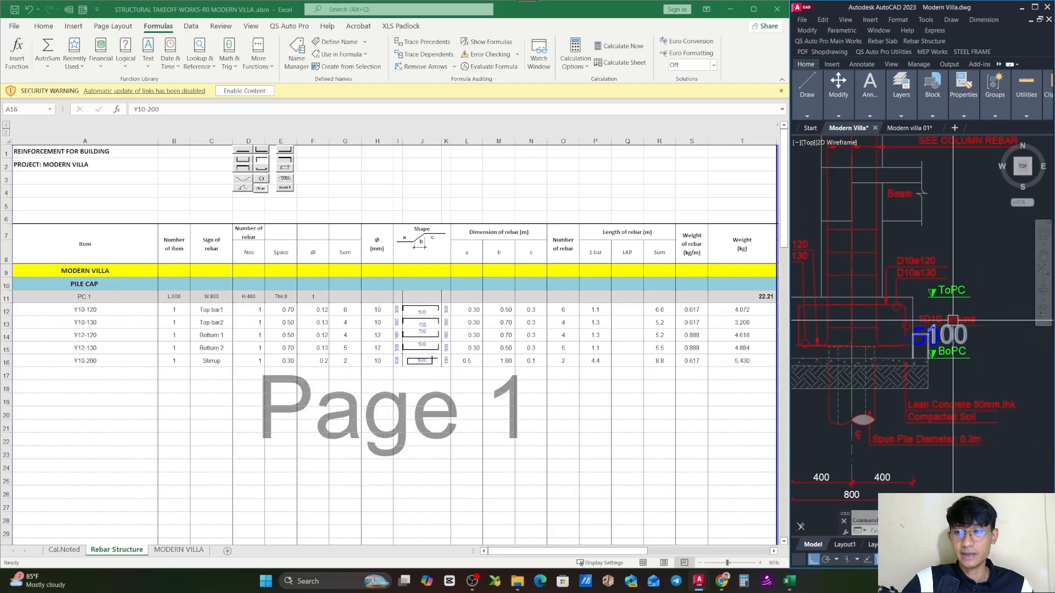
{"action": "left_click_drag", "start_coordinate": [819, 319], "coordinate": [940, 322]}
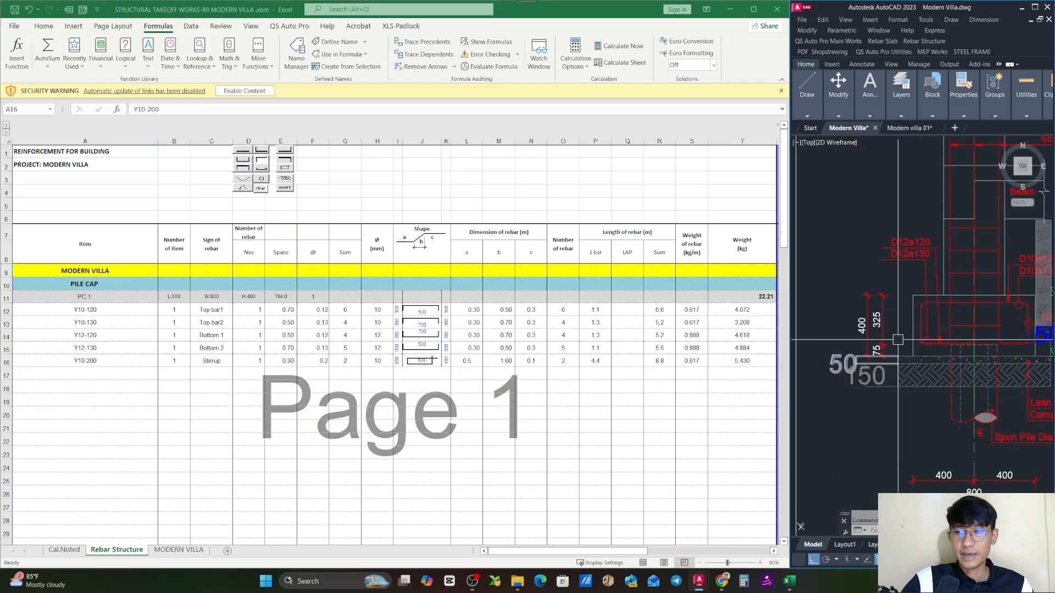
{"action": "left_click_drag", "start_coordinate": [1039, 329], "coordinate": [900, 323]}
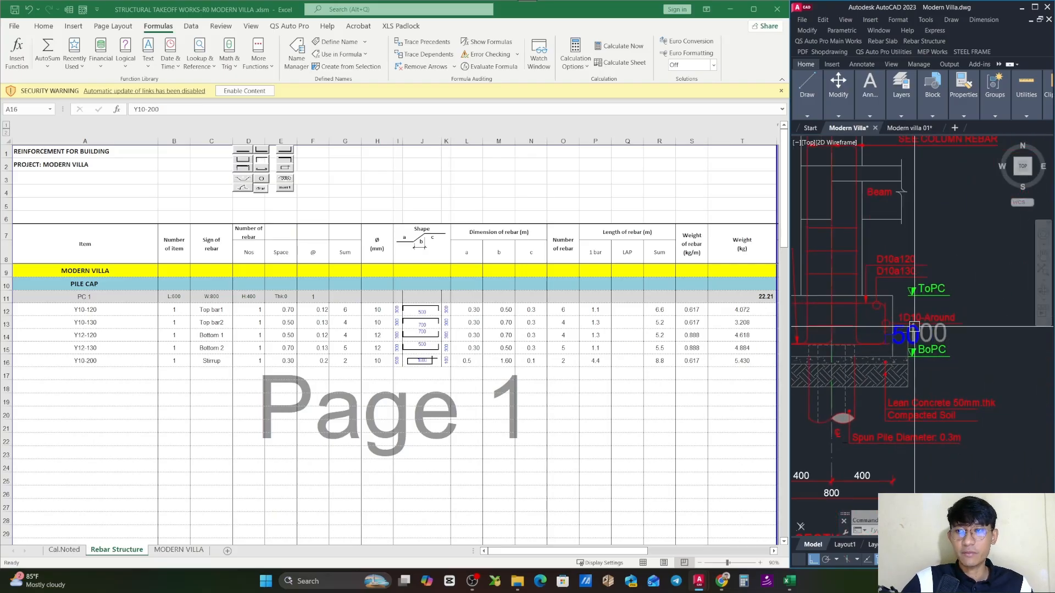
- Set the item code of PC 1's Stirrup row in Excel to Y10-400 and check the row's number of bars
{"action": "left_click", "coordinate": [107, 364]}
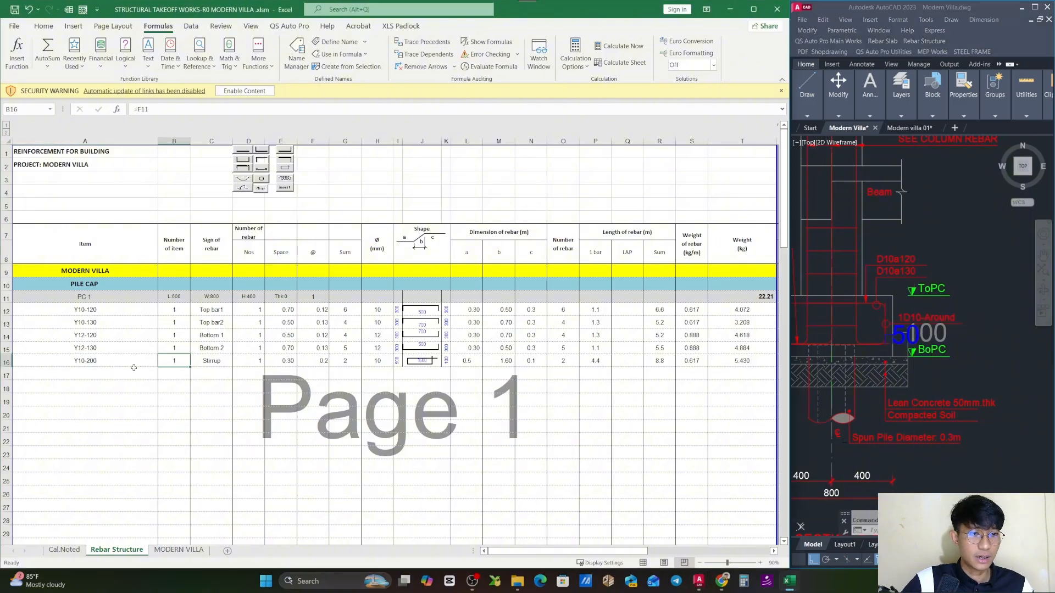
{"action": "double_click", "coordinate": [107, 364]}
{"action": "key", "text": "Escape"}
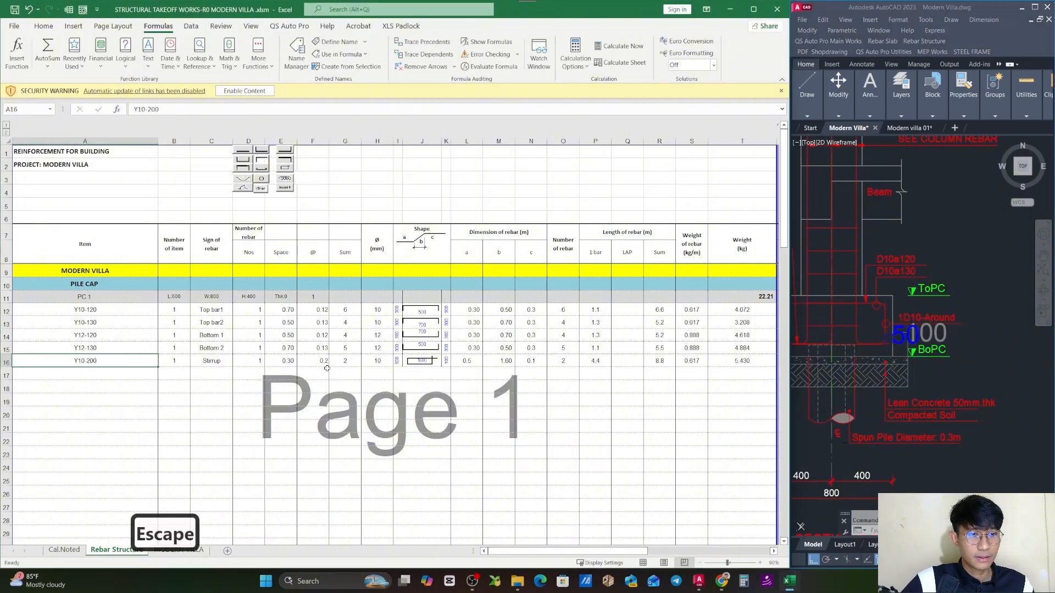
{"action": "left_click", "coordinate": [281, 388]}
{"action": "left_click", "coordinate": [246, 298]}
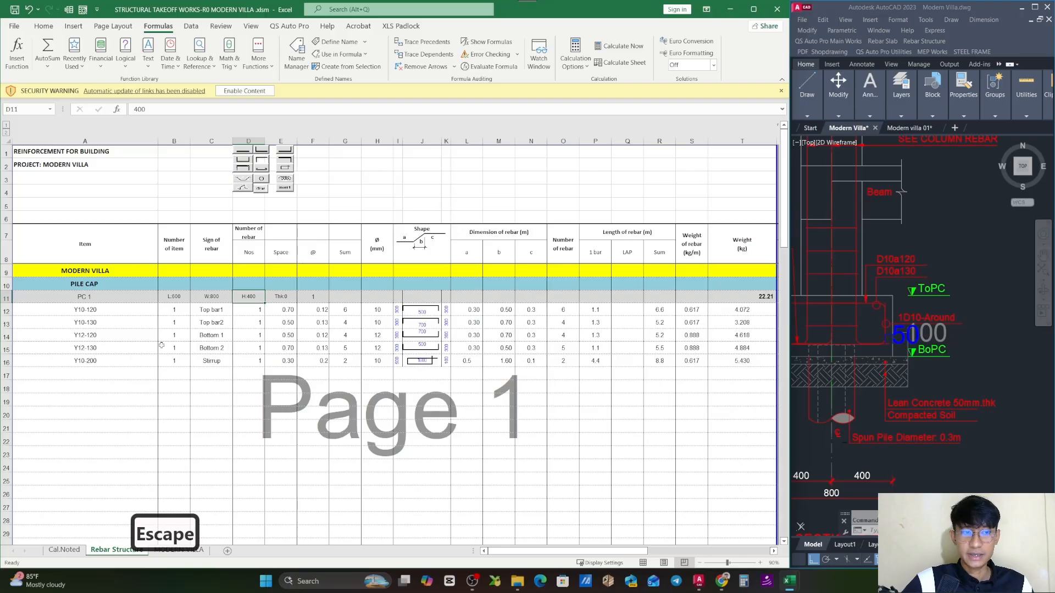
{"action": "double_click", "coordinate": [129, 361]}
{"action": "key", "text": "BackSpace"}
{"action": "key", "text": "BackSpace"}
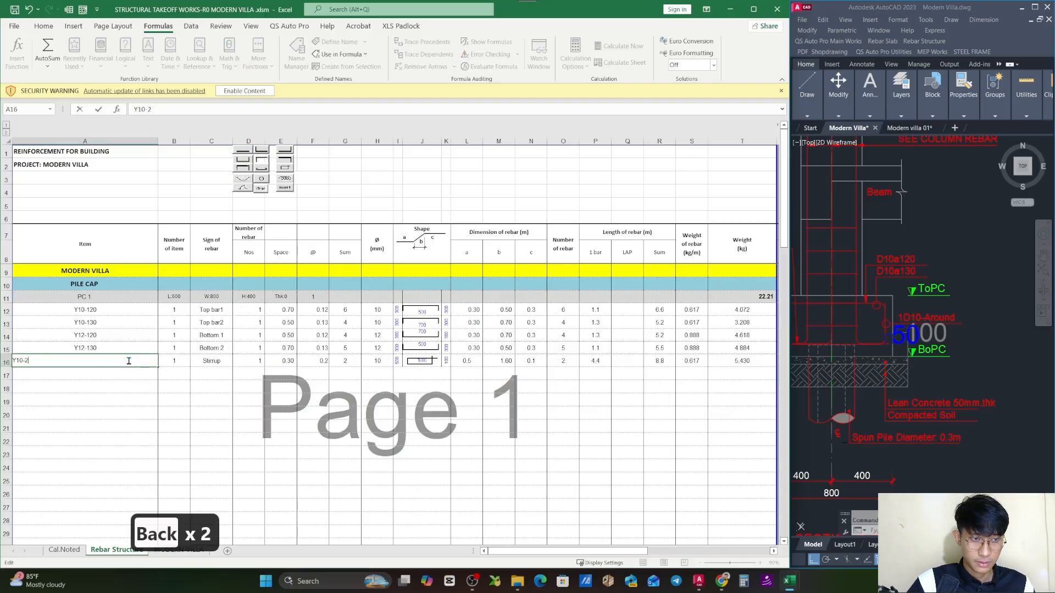
{"action": "key", "text": "BackSpace"}
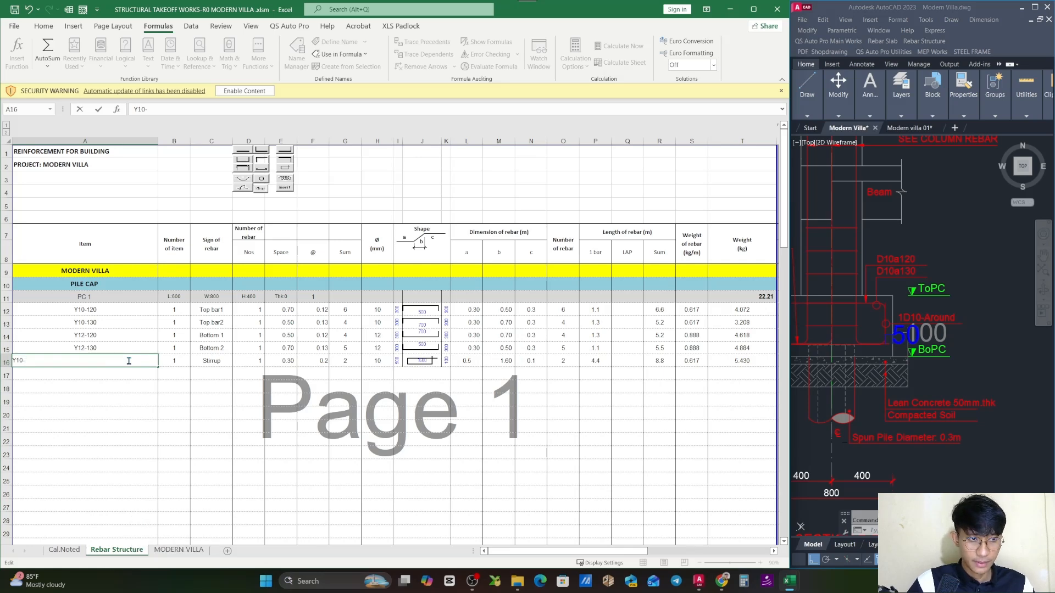
{"action": "type", "text": "400"}
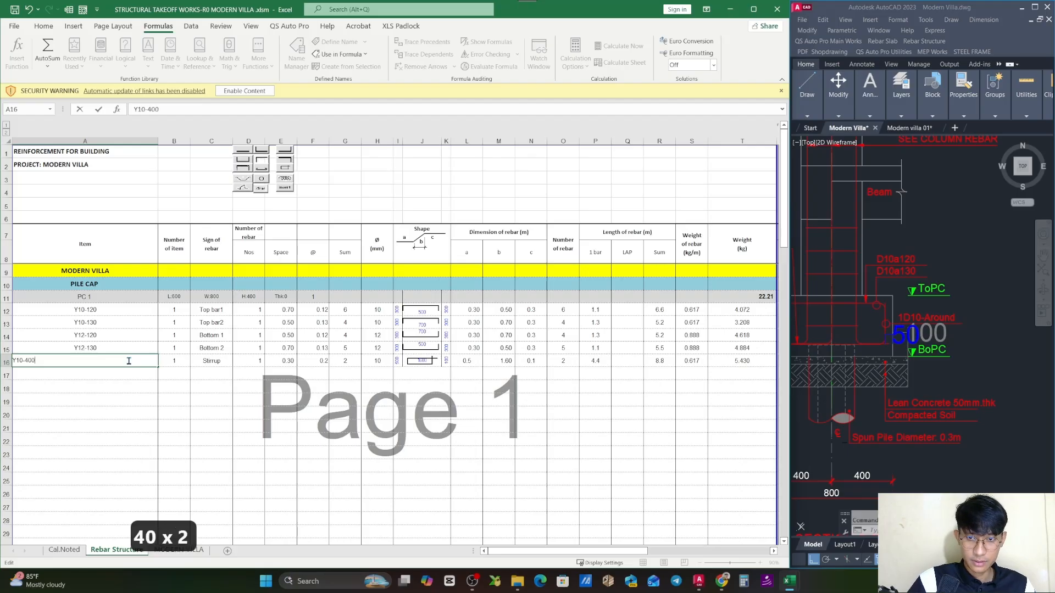
{"action": "key", "text": "Return"}
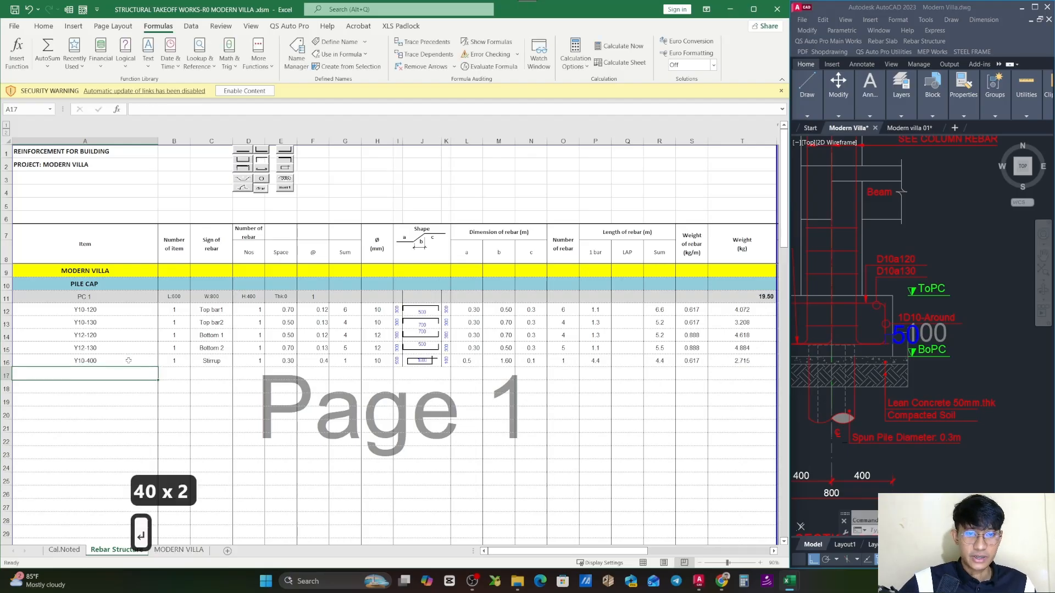
{"action": "left_click", "coordinate": [350, 361]}
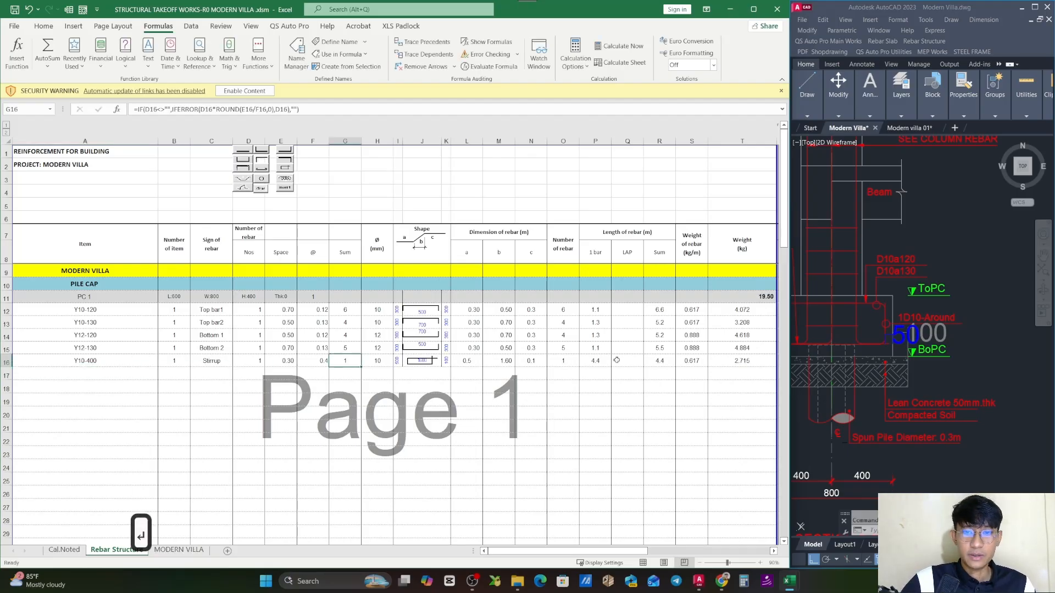
{"action": "left_click", "coordinate": [571, 362]}
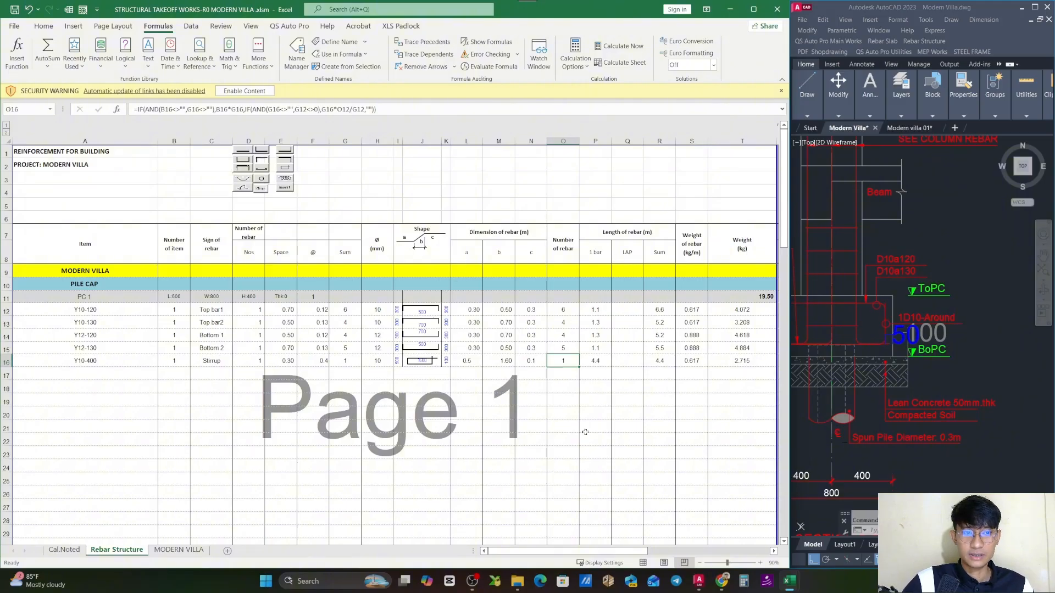
- Review the top, bottom and around bar callouts on the PC 1 section in AutoCAD, highlighting each one
{"action": "scroll", "coordinate": [937, 371], "scroll_direction": "down", "scroll_amount": 5}
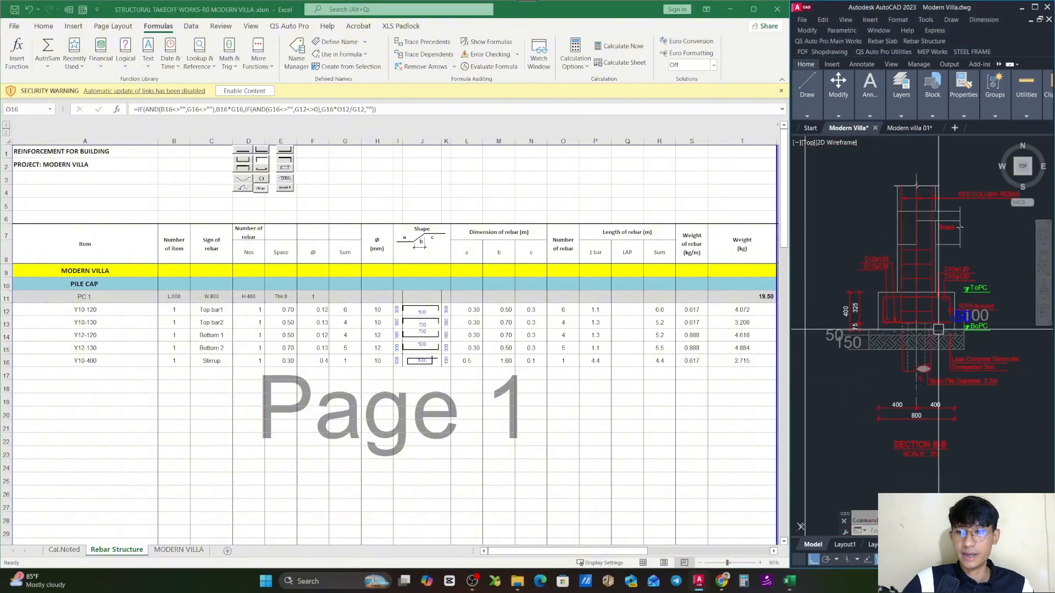
{"action": "scroll", "coordinate": [895, 322], "scroll_direction": "up", "scroll_amount": 3}
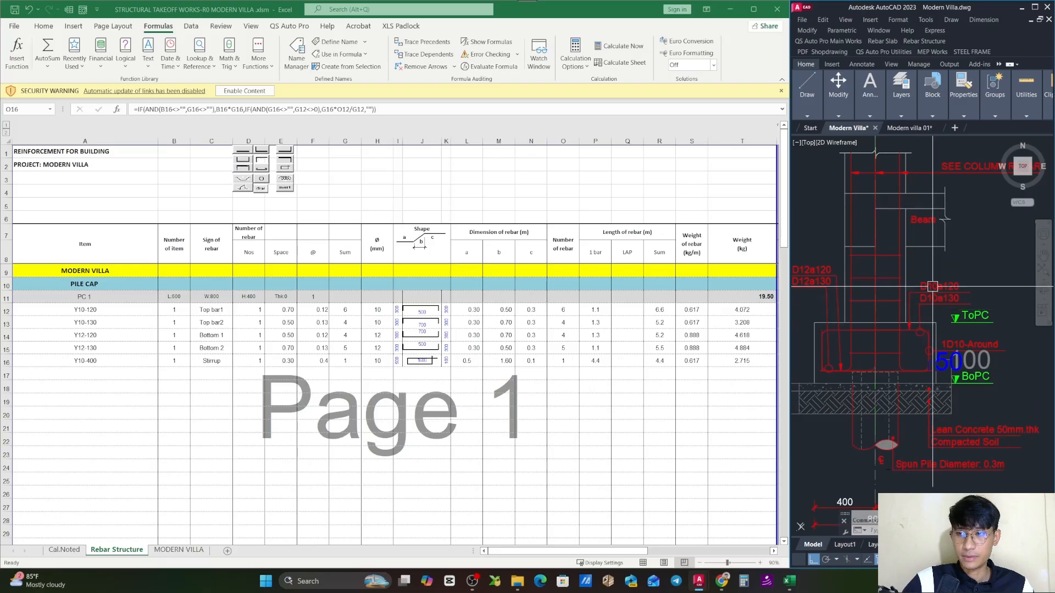
{"action": "left_click", "coordinate": [938, 298]}
{"action": "left_click_drag", "start_coordinate": [906, 316], "coordinate": [938, 313]}
{"action": "left_click", "coordinate": [854, 271]}
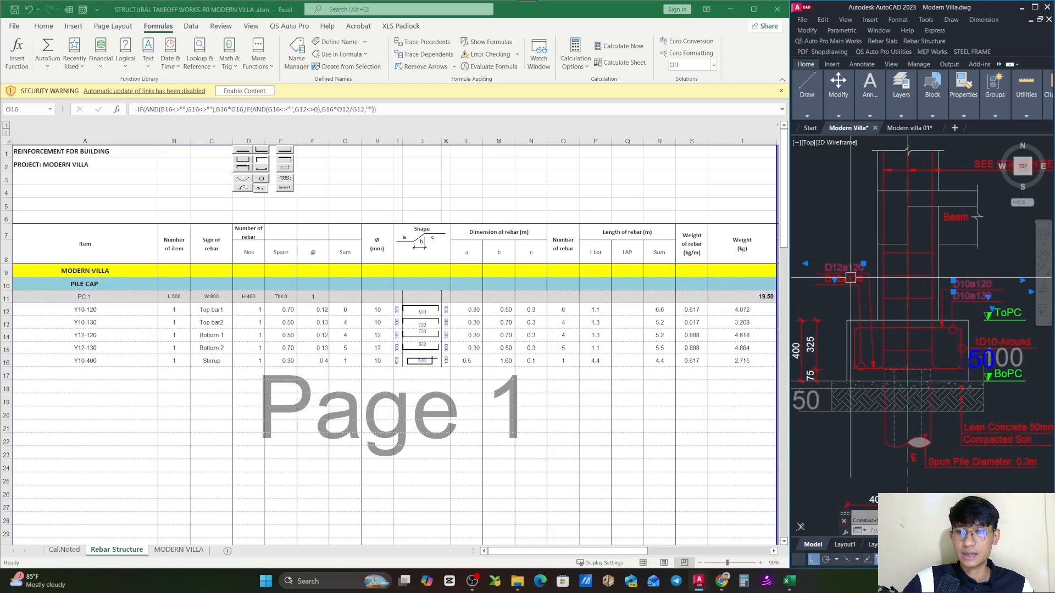
{"action": "left_click", "coordinate": [852, 280]}
{"action": "scroll", "coordinate": [947, 331], "scroll_direction": "down", "scroll_amount": 3}
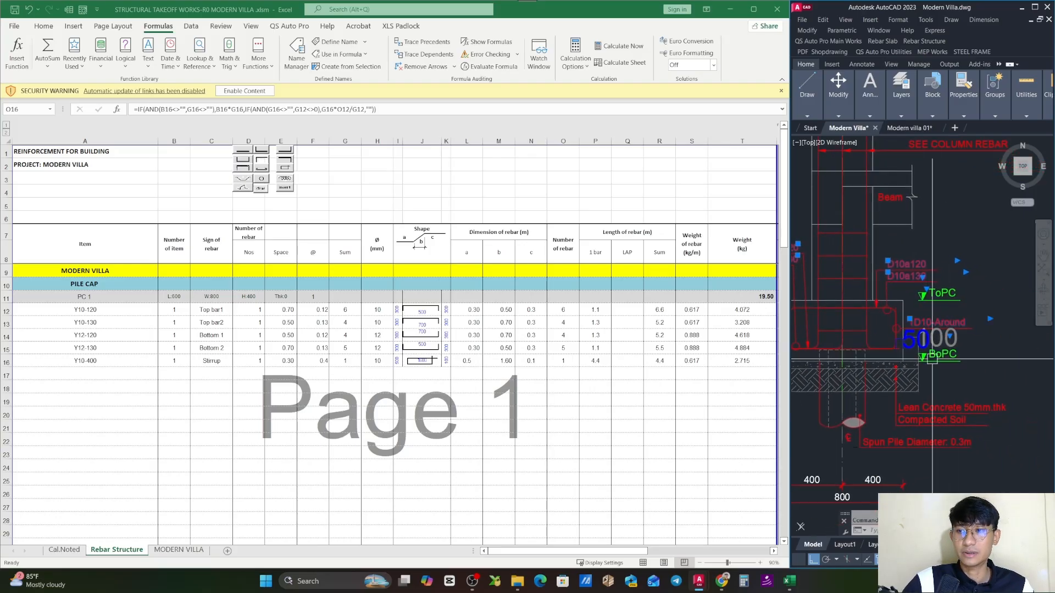
{"action": "left_click_drag", "start_coordinate": [846, 347], "coordinate": [899, 348]}
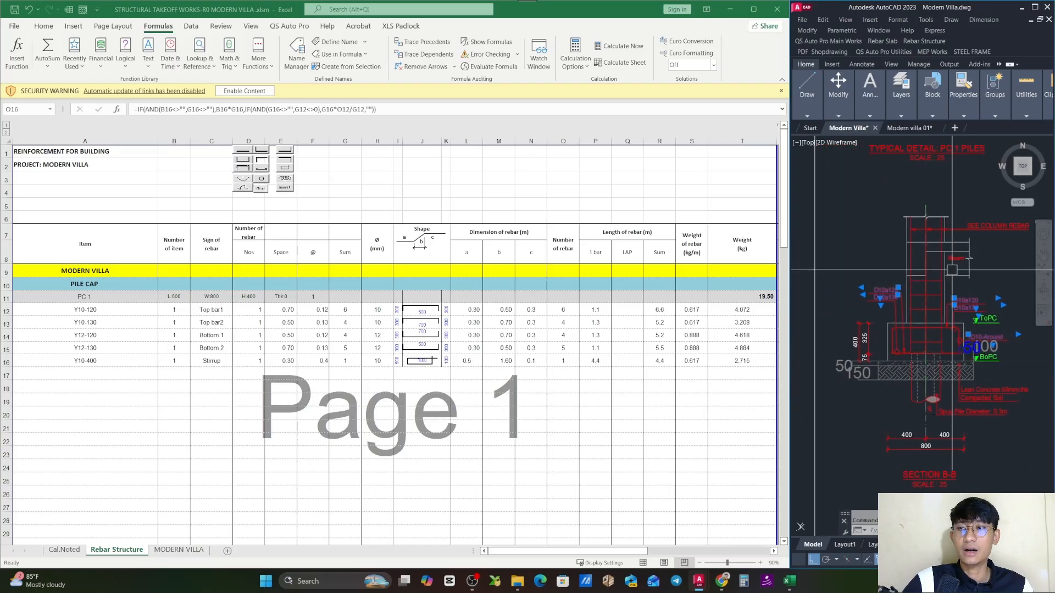
{"action": "key", "text": "Escape"}
- Inspect the column bars that bend into the PC 1 pile cap and clear the selection
{"action": "scroll", "coordinate": [934, 330], "scroll_direction": "up", "scroll_amount": 4}
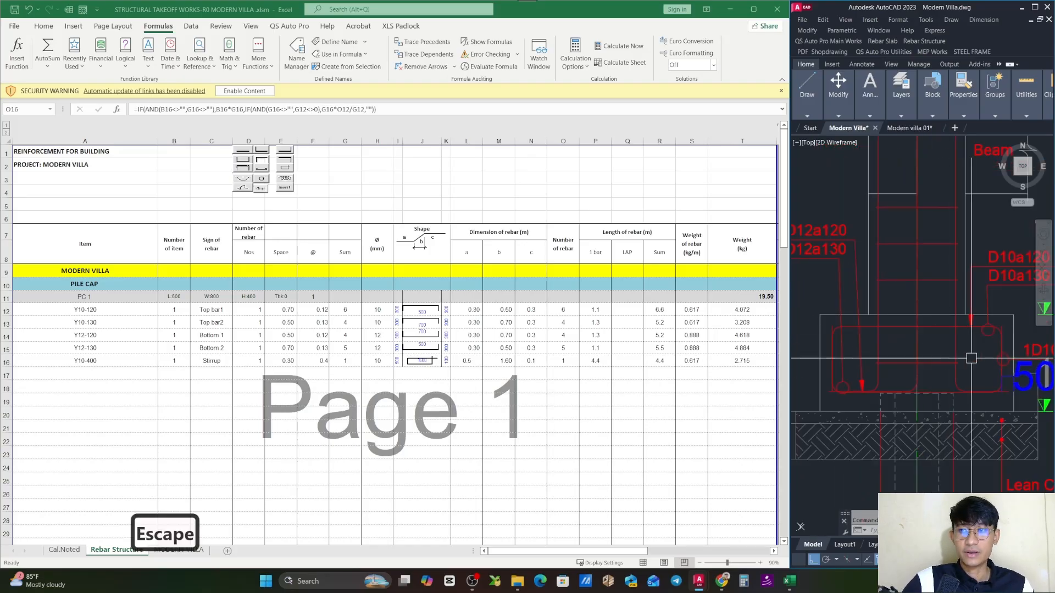
{"action": "left_click", "coordinate": [957, 352]}
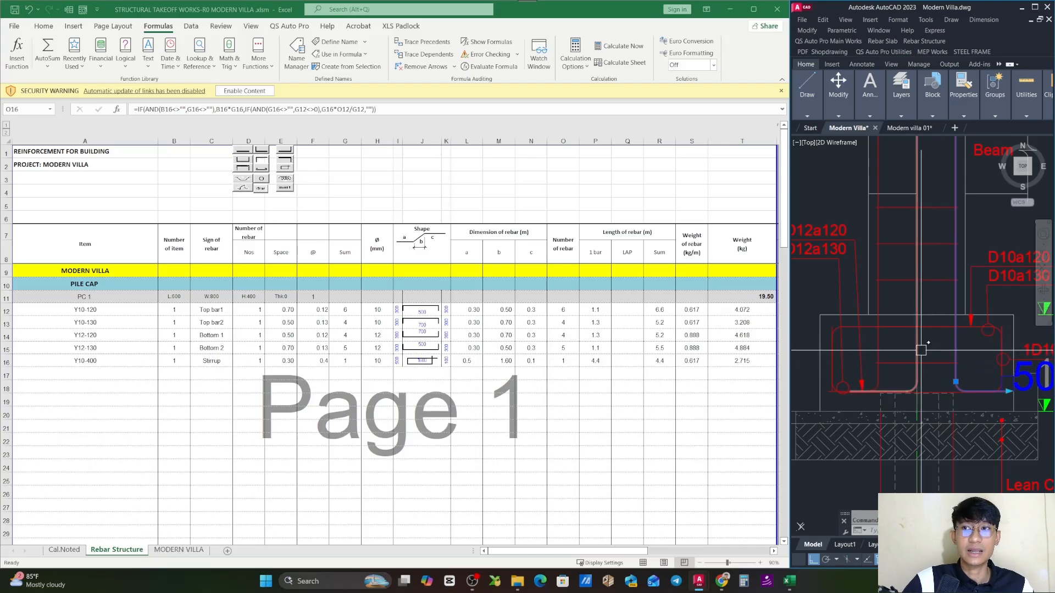
{"action": "key", "text": "Escape"}
{"action": "scroll", "coordinate": [956, 341], "scroll_direction": "down", "scroll_amount": 2}
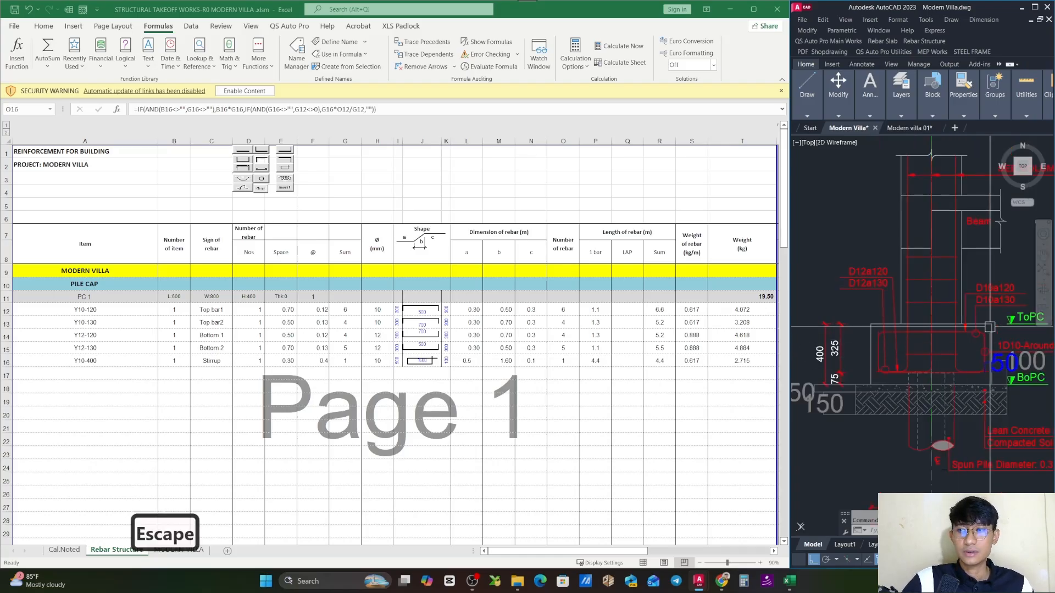
{"action": "left_click_drag", "start_coordinate": [989, 327], "coordinate": [972, 337]}
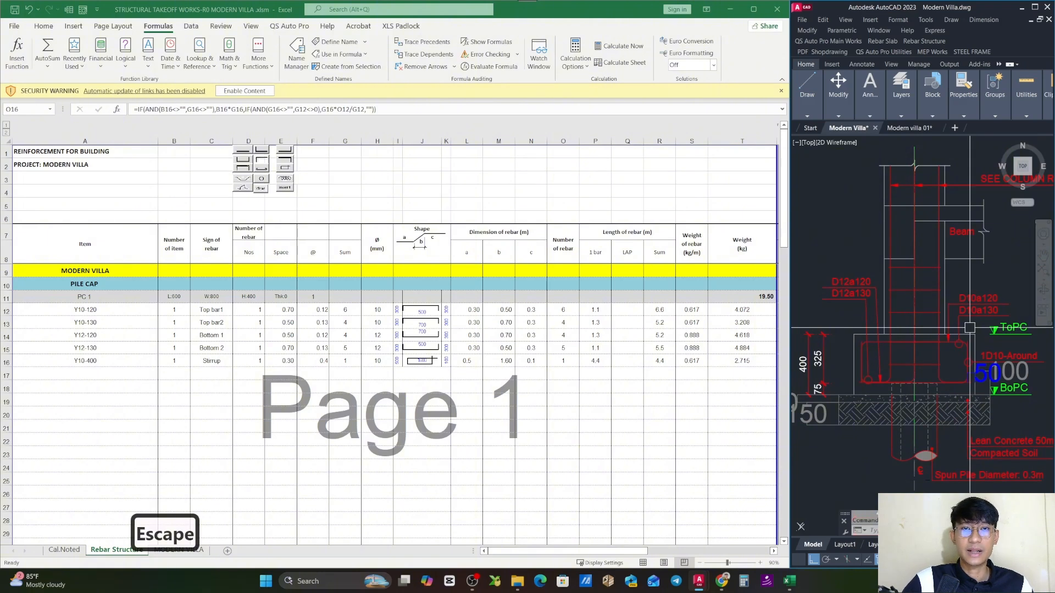
- Review PC 1's top and bottom bar rows in the Excel takeoff
{"action": "left_click", "coordinate": [211, 374]}
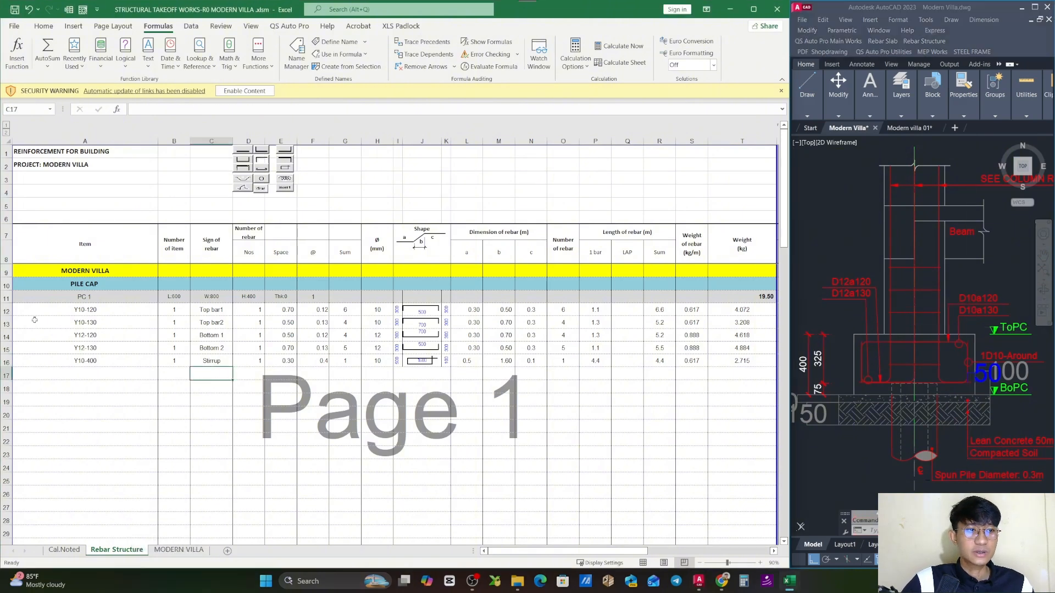
{"action": "left_click", "coordinate": [7, 311]}
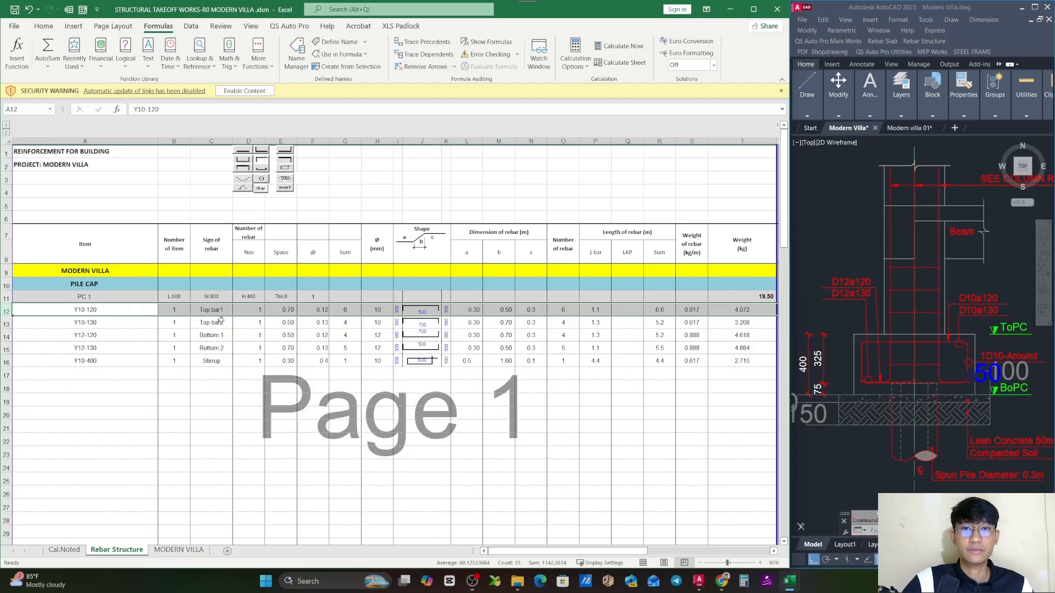
{"action": "left_click", "coordinate": [240, 350]}
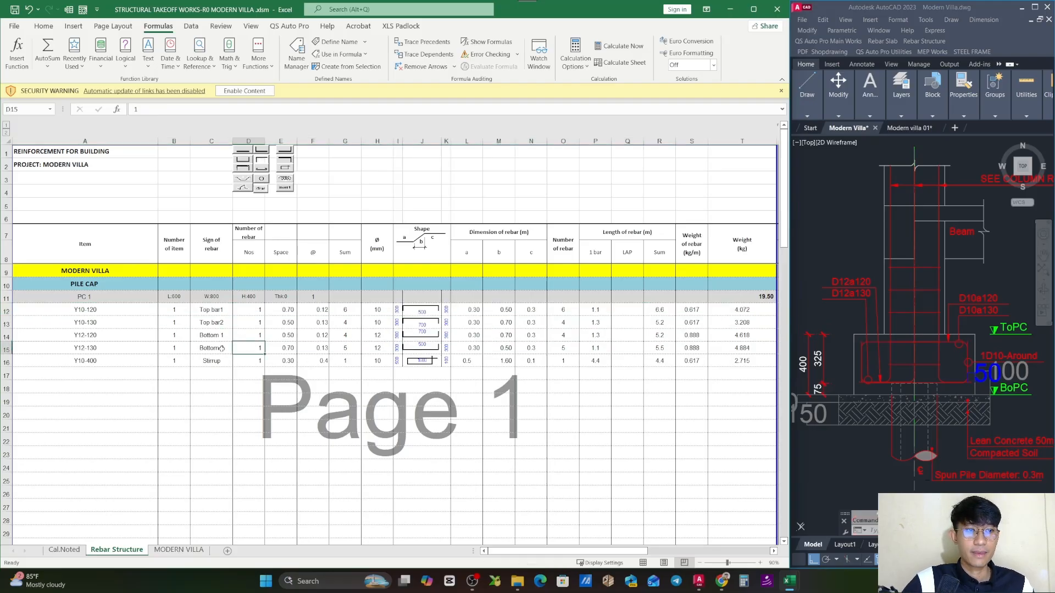
{"action": "left_click", "coordinate": [112, 308]}
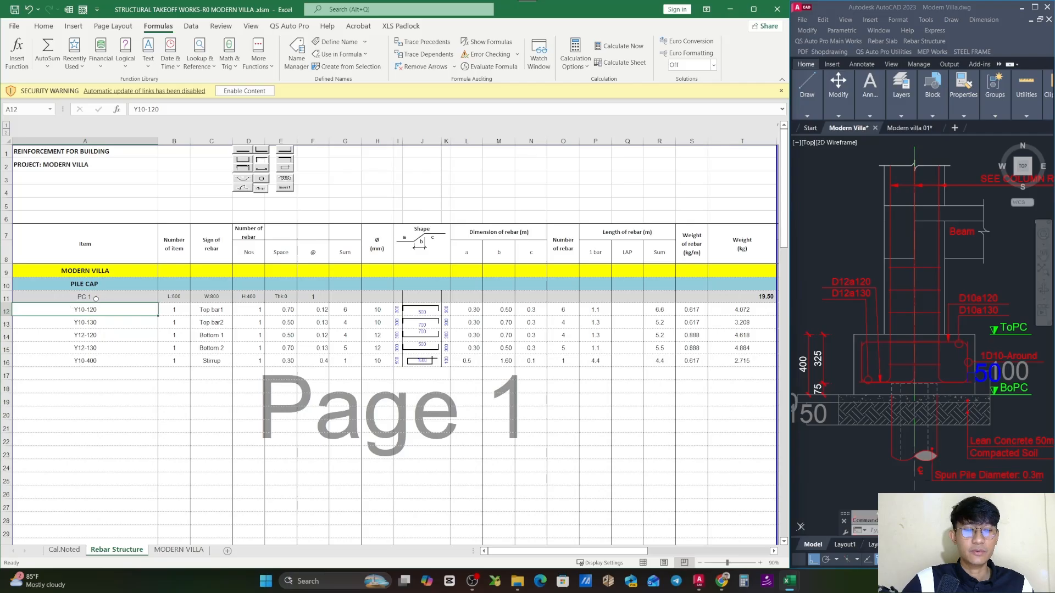
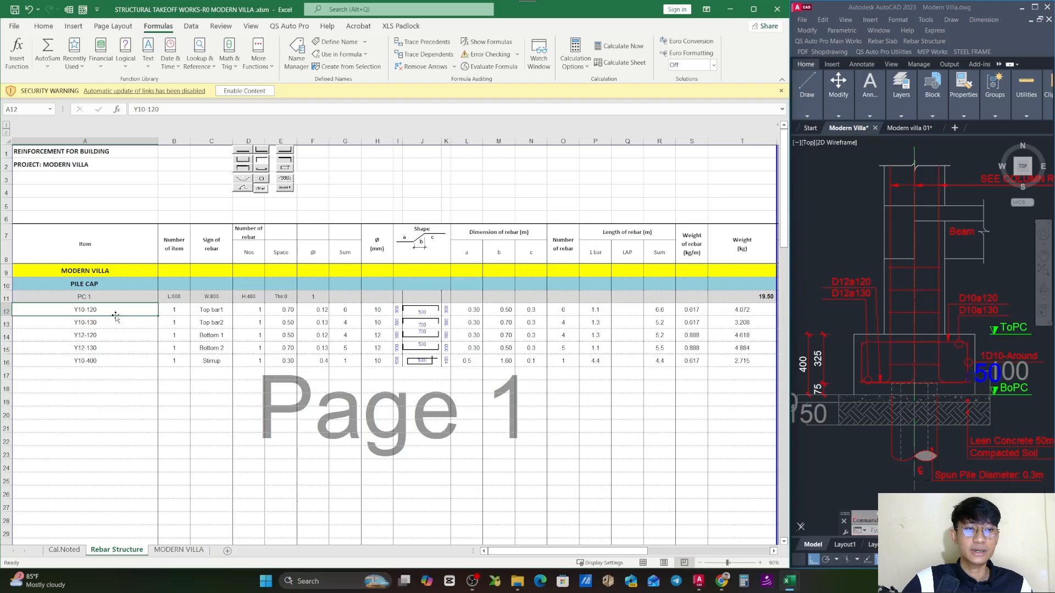
- Inspect the Number of item formula in PC 1's Top bar1 row, leaving the cell without changes
{"action": "left_click", "coordinate": [186, 315]}
{"action": "double_click", "coordinate": [184, 316]}
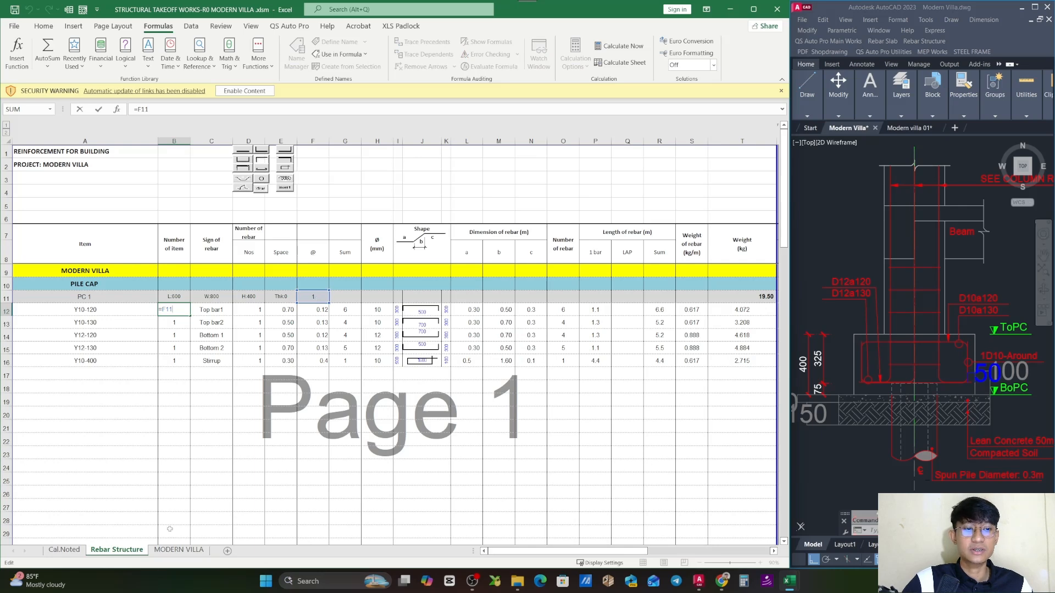
{"action": "key", "text": "Escape"}
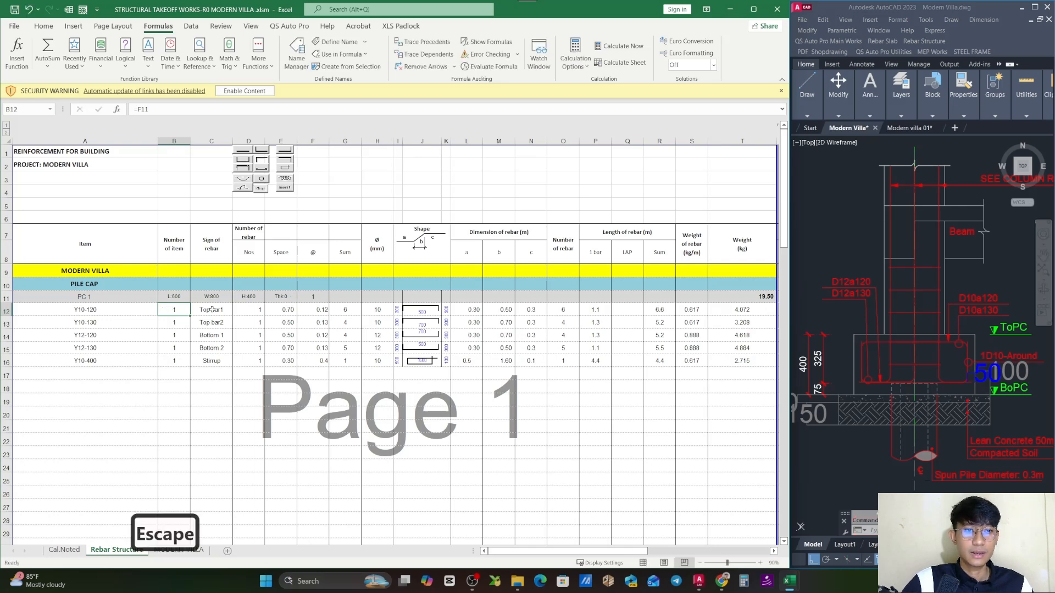
- Review the Sign of rebar labels of PC 1's top bar, bottom bar and stirrup rows against the AutoCAD section
{"action": "left_click", "coordinate": [212, 310]}
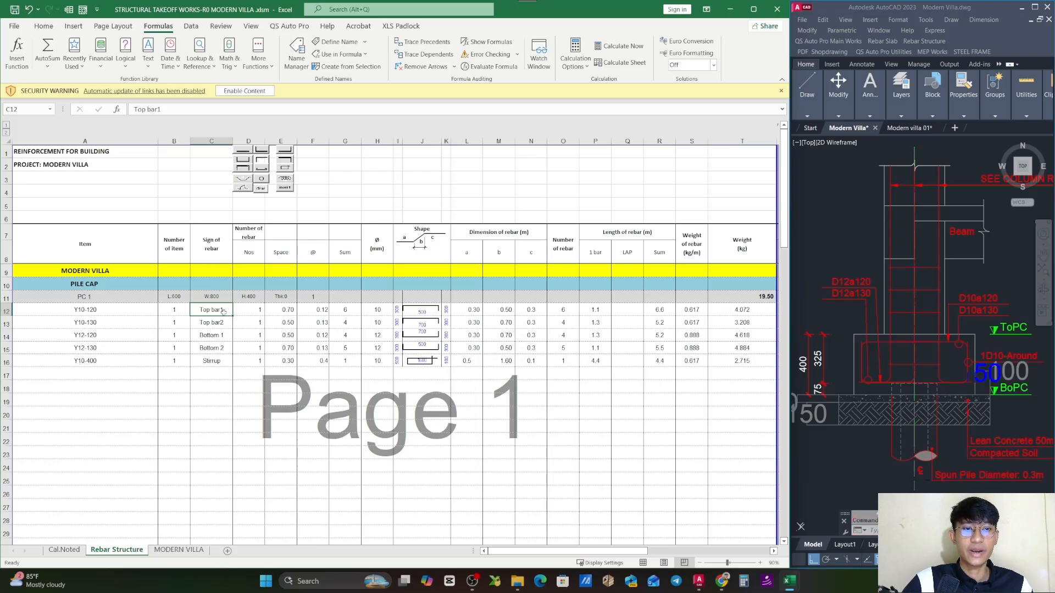
{"action": "scroll", "coordinate": [927, 363], "scroll_direction": "up", "scroll_amount": 5}
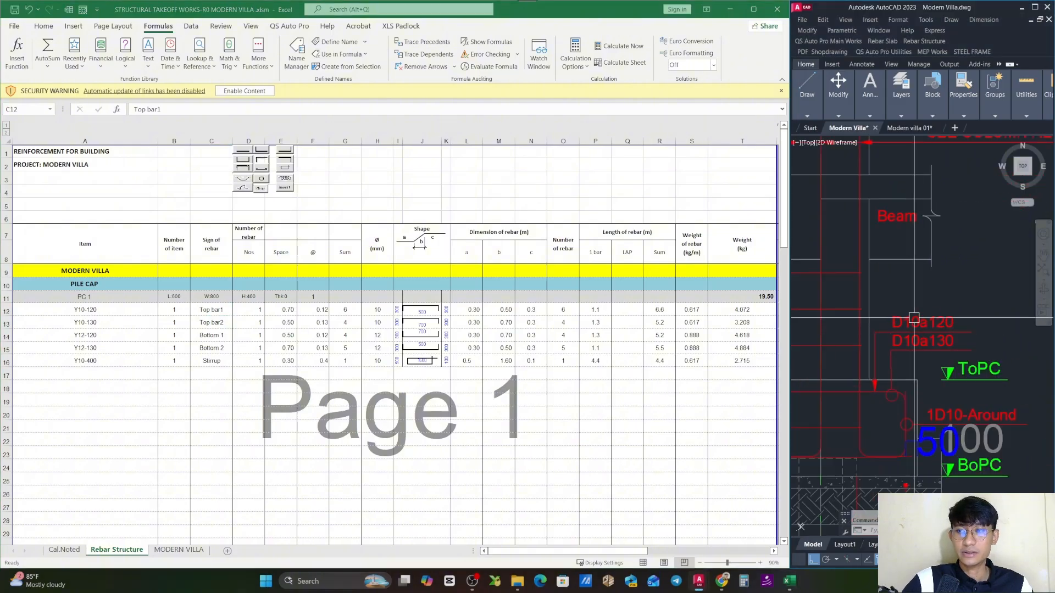
{"action": "left_click", "coordinate": [220, 310]}
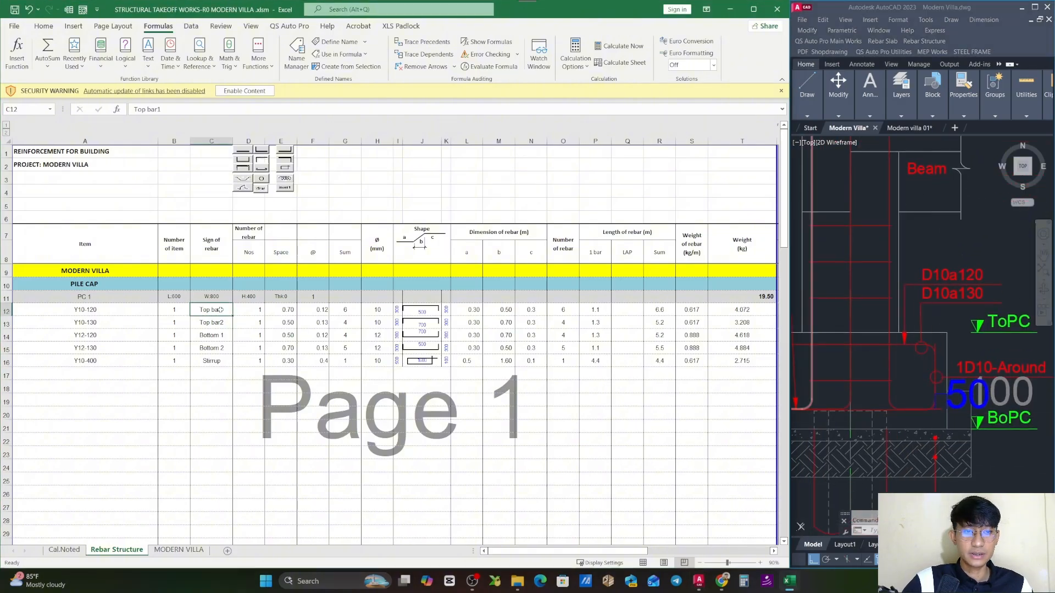
{"action": "left_click", "coordinate": [211, 323]}
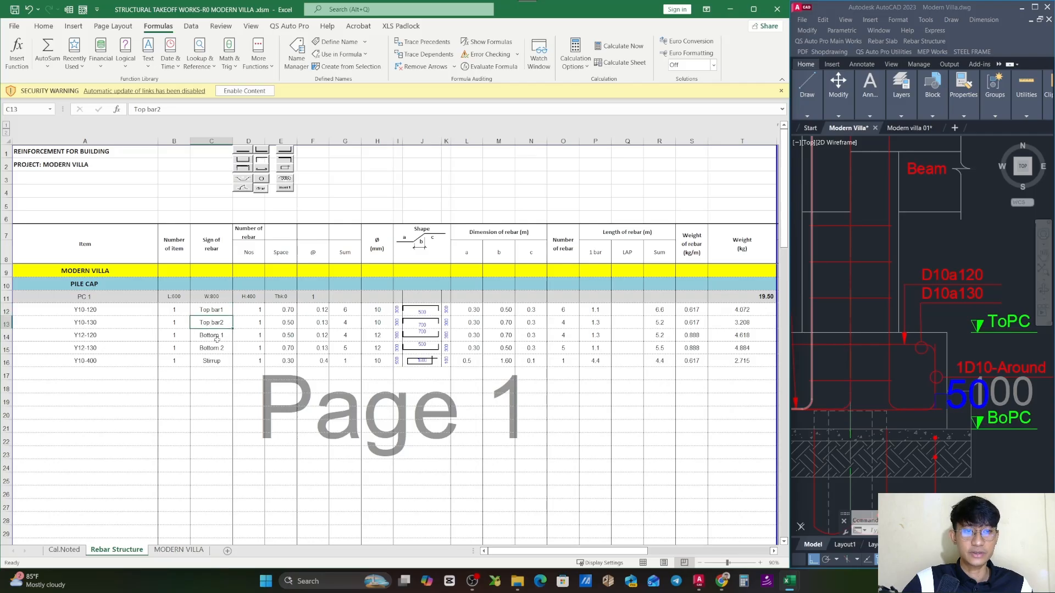
{"action": "left_click", "coordinate": [218, 337]}
{"action": "left_click", "coordinate": [218, 347]}
{"action": "left_click", "coordinate": [219, 361]}
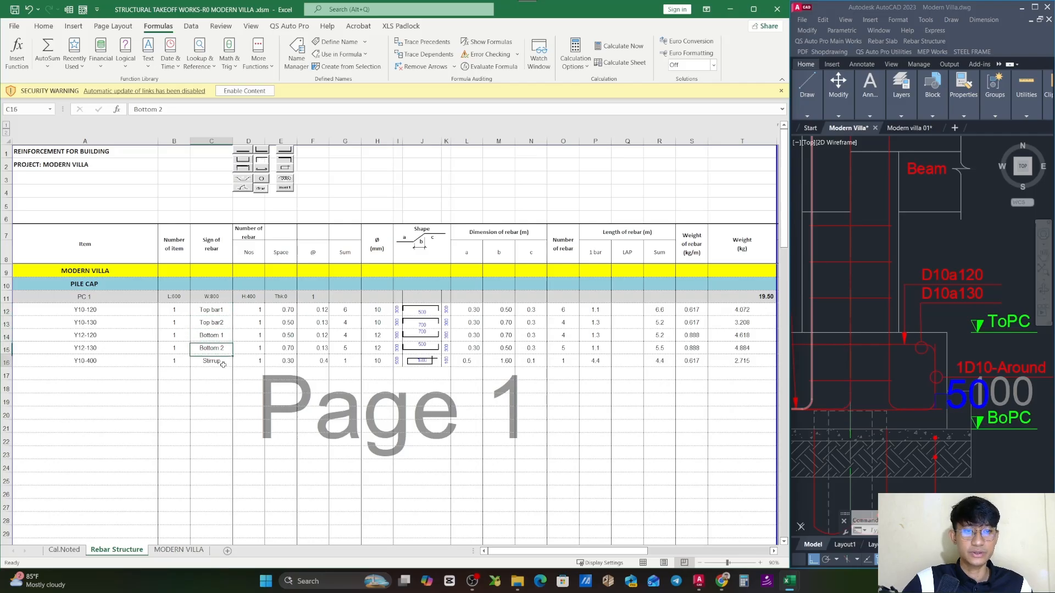
{"action": "left_click", "coordinate": [225, 310]}
{"action": "left_click", "coordinate": [221, 250]}
- Check the Nos entry of PC 1's Top bar1 row under the Number of rebar heading
{"action": "left_click", "coordinate": [259, 311]}
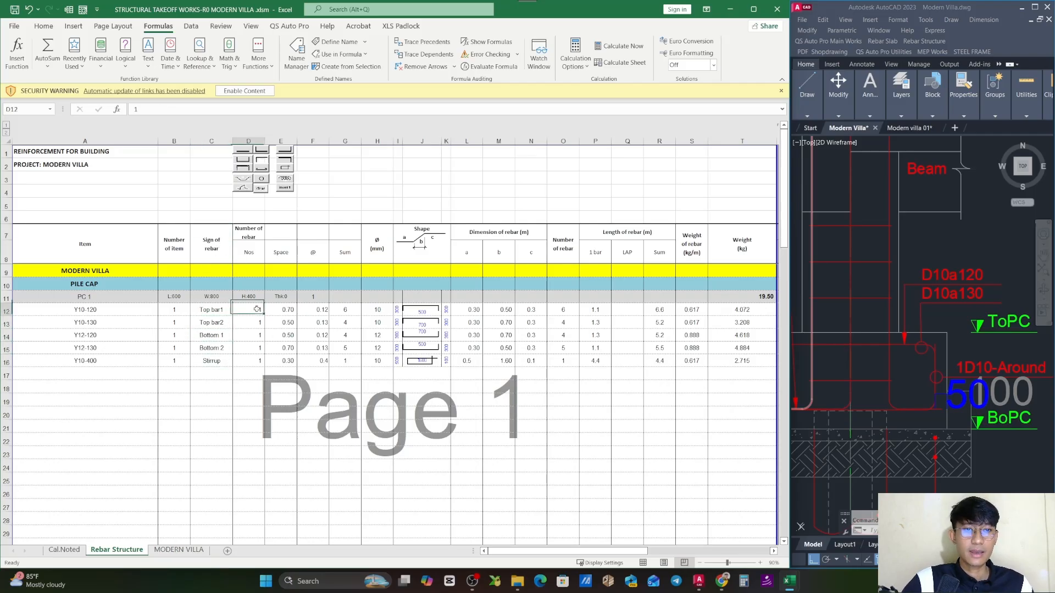
{"action": "left_click", "coordinate": [255, 234]}
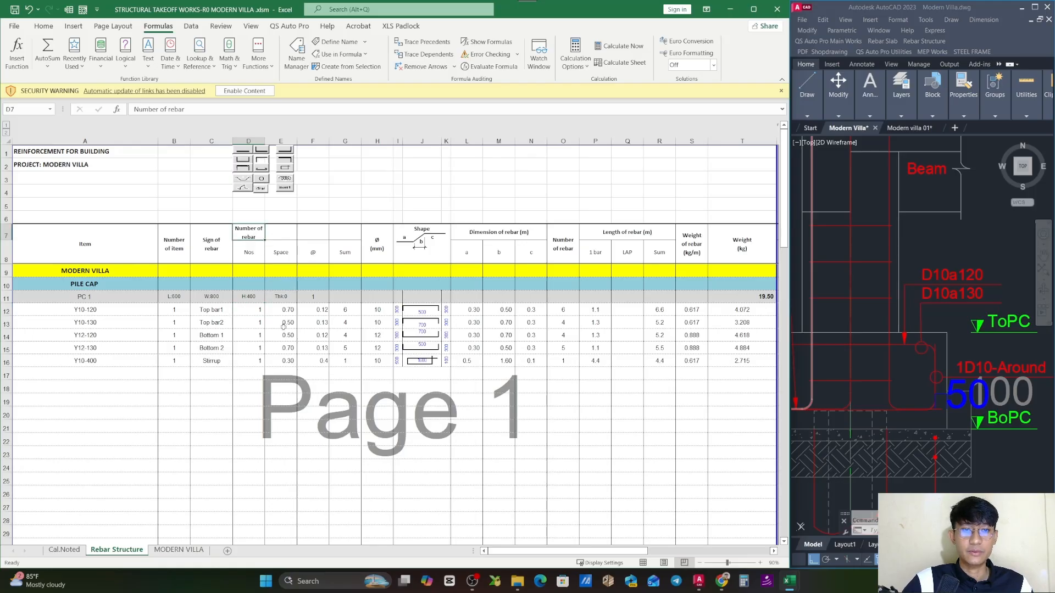
{"action": "double_click", "coordinate": [258, 310]}
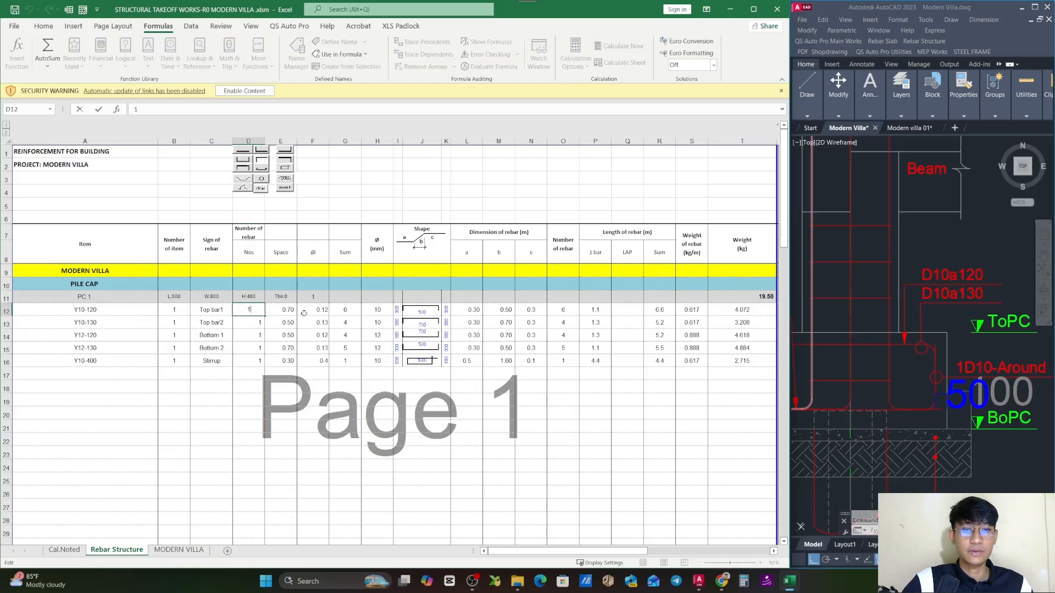
{"action": "key", "text": "Escape"}
{"action": "left_click", "coordinate": [250, 253]}
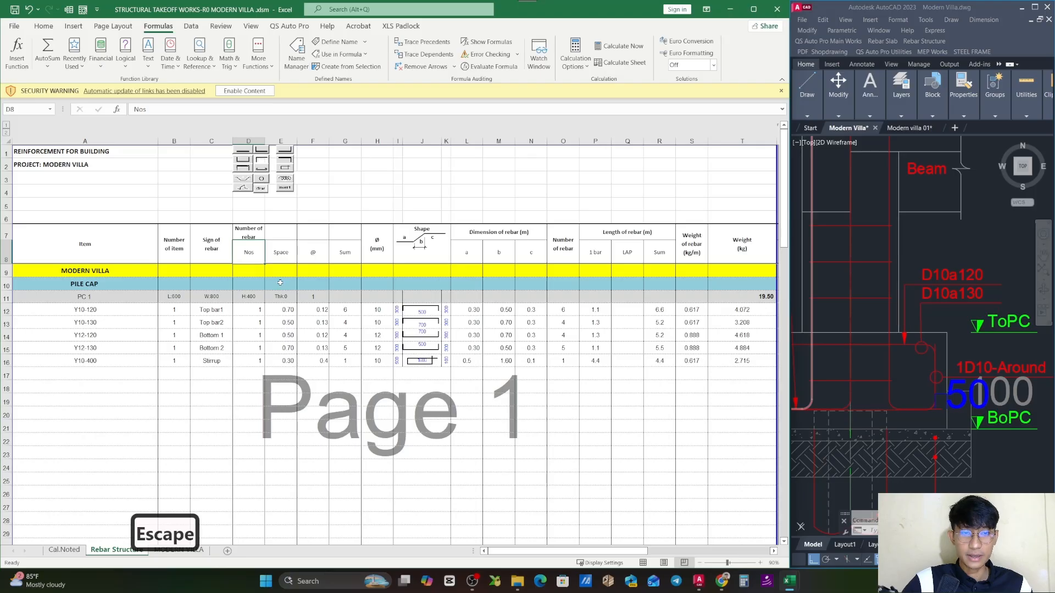
- Inspect the Space formula of PC 1's Top bar1 row for its width and footing cover references
{"action": "left_click", "coordinate": [280, 257]}
{"action": "left_click", "coordinate": [288, 325]}
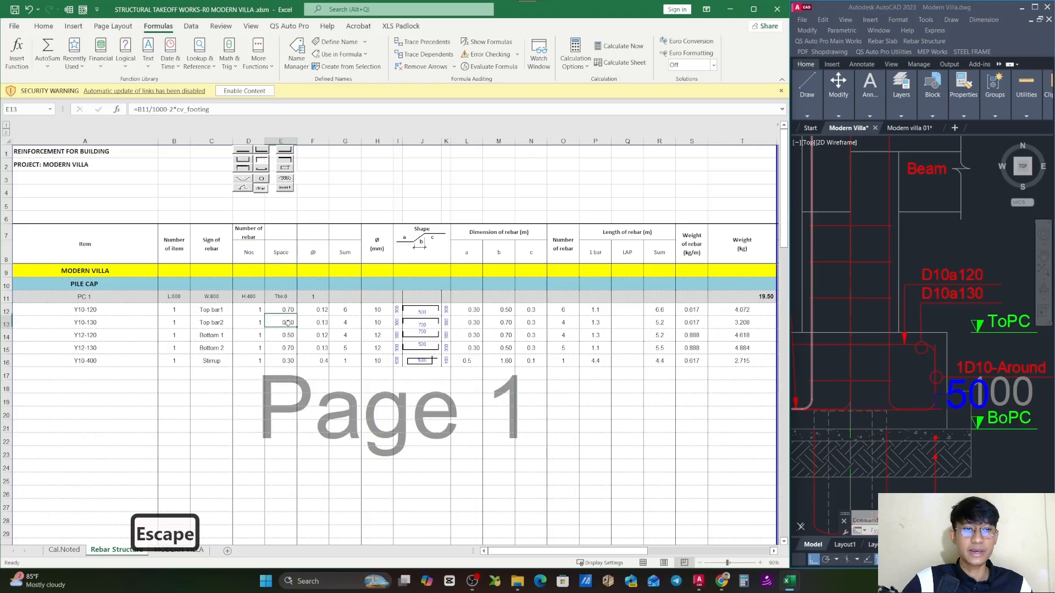
{"action": "double_click", "coordinate": [291, 310]}
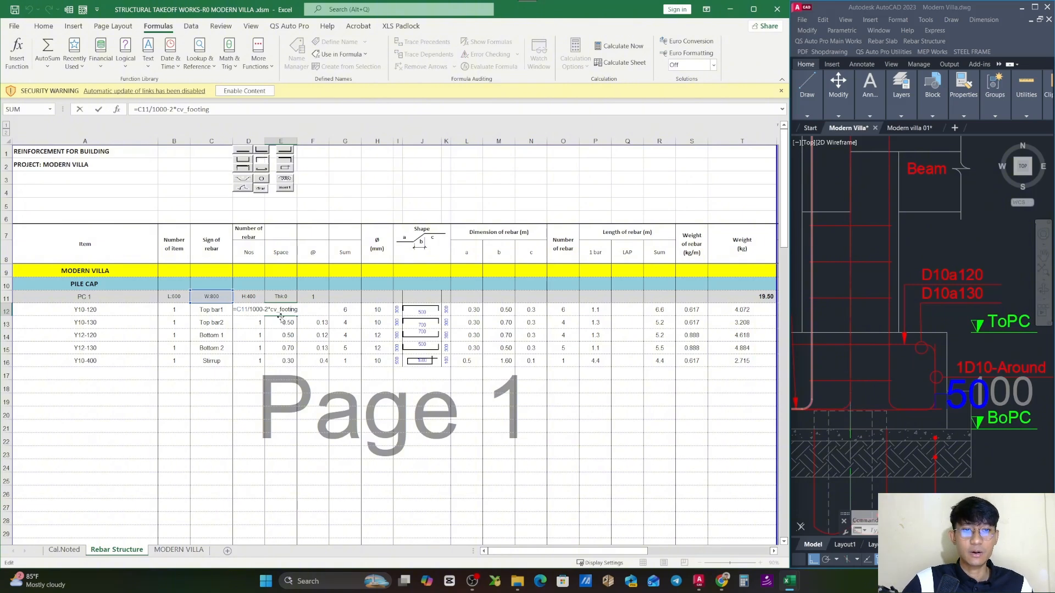
{"action": "key", "text": "Escape"}
- Examine the top bar outline inside the PC 1 section in AutoCAD, highlighting it and clearing the selection
{"action": "scroll", "coordinate": [847, 323], "scroll_direction": "down", "scroll_amount": 5}
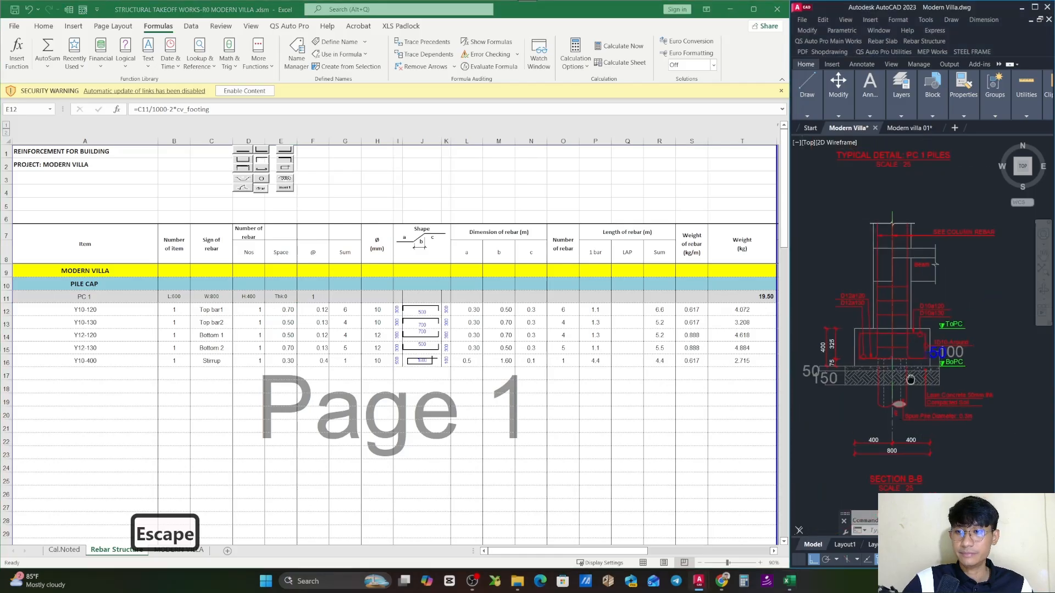
{"action": "scroll", "coordinate": [846, 323], "scroll_direction": "up", "scroll_amount": 5}
{"action": "scroll", "coordinate": [848, 323], "scroll_direction": "down", "scroll_amount": 6}
{"action": "scroll", "coordinate": [879, 321], "scroll_direction": "up", "scroll_amount": 6}
{"action": "scroll", "coordinate": [843, 326], "scroll_direction": "down", "scroll_amount": 2}
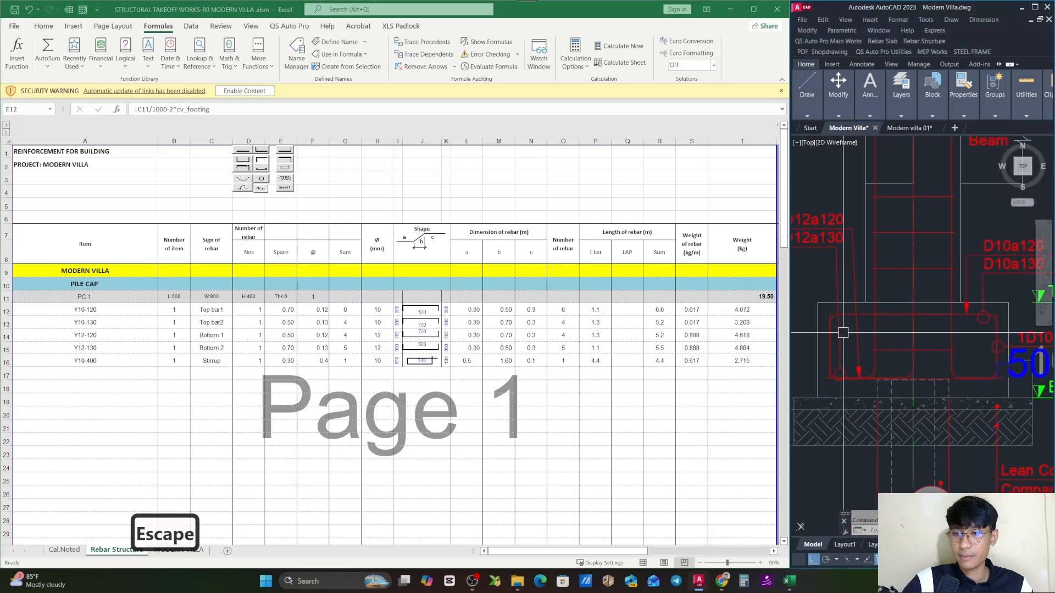
{"action": "key", "text": "Escape"}
{"action": "left_click", "coordinate": [832, 318]}
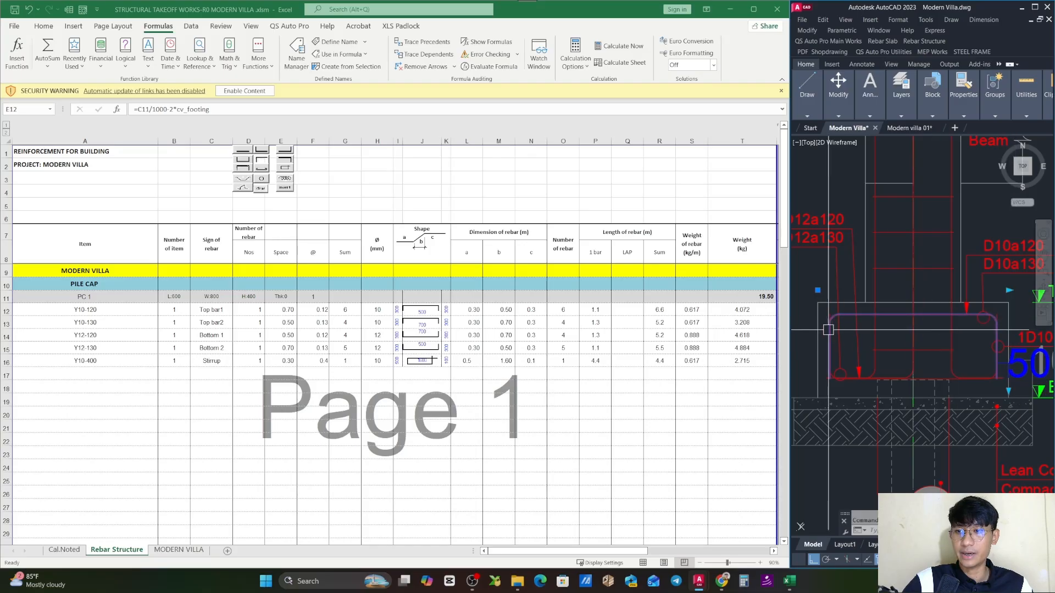
{"action": "key", "text": "Escape"}
- Recheck Top bar1's Space formula in Excel against the pile cap width in the PC 1 header row
{"action": "left_click", "coordinate": [266, 316]}
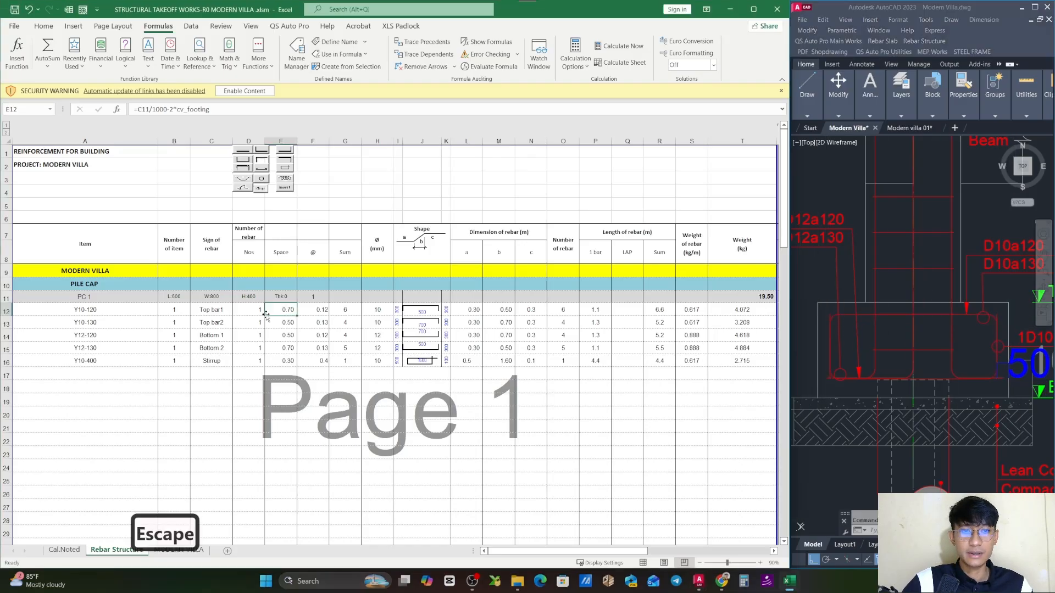
{"action": "double_click", "coordinate": [279, 312]}
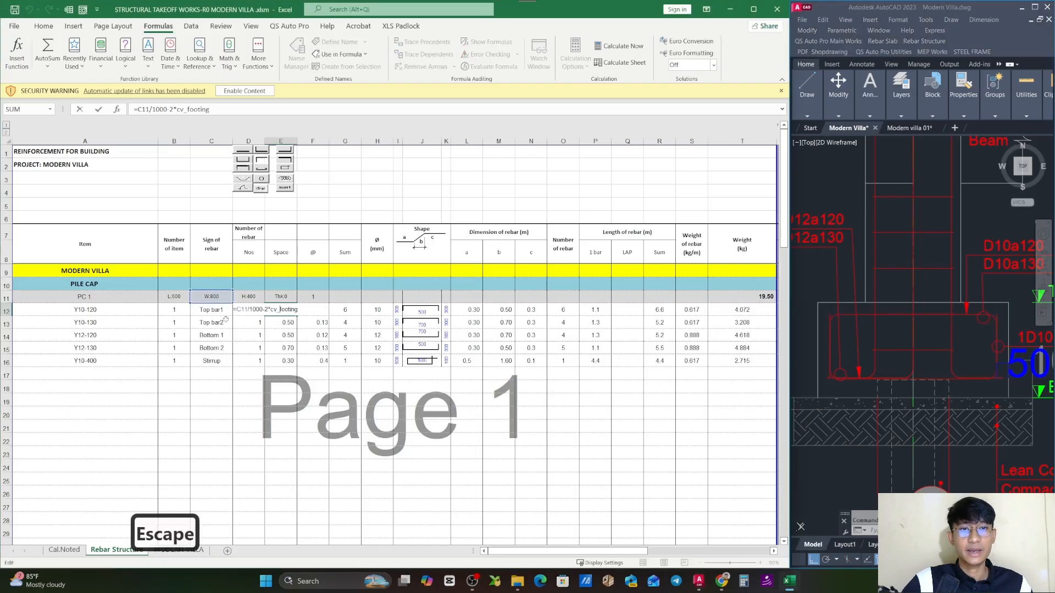
{"action": "key", "text": "Escape"}
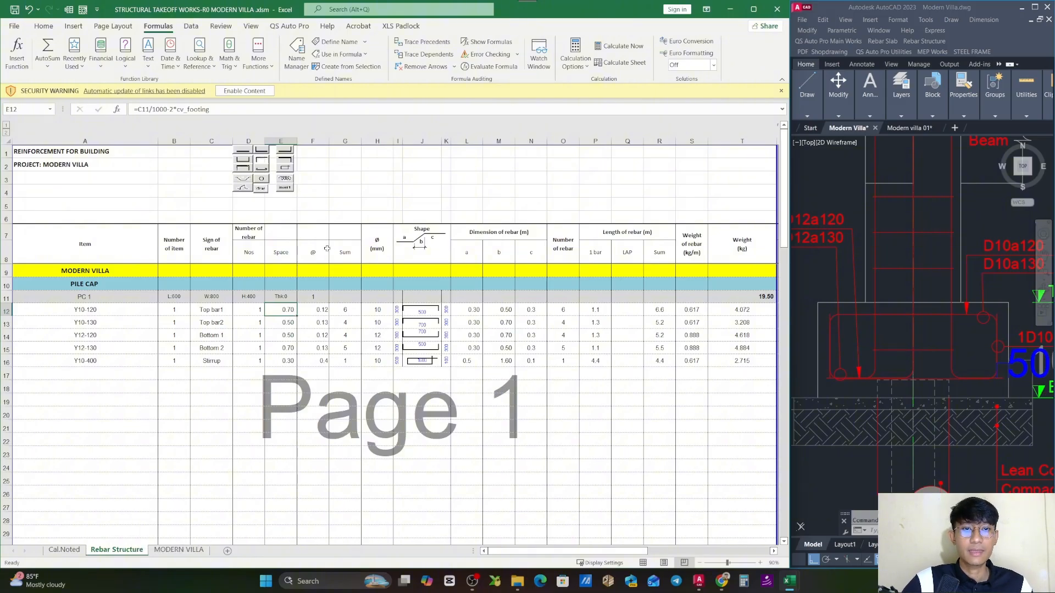
- Inspect the @ formula of the Top bar1 row, which extracts the bar spacing from the item code
{"action": "left_click", "coordinate": [324, 309]}
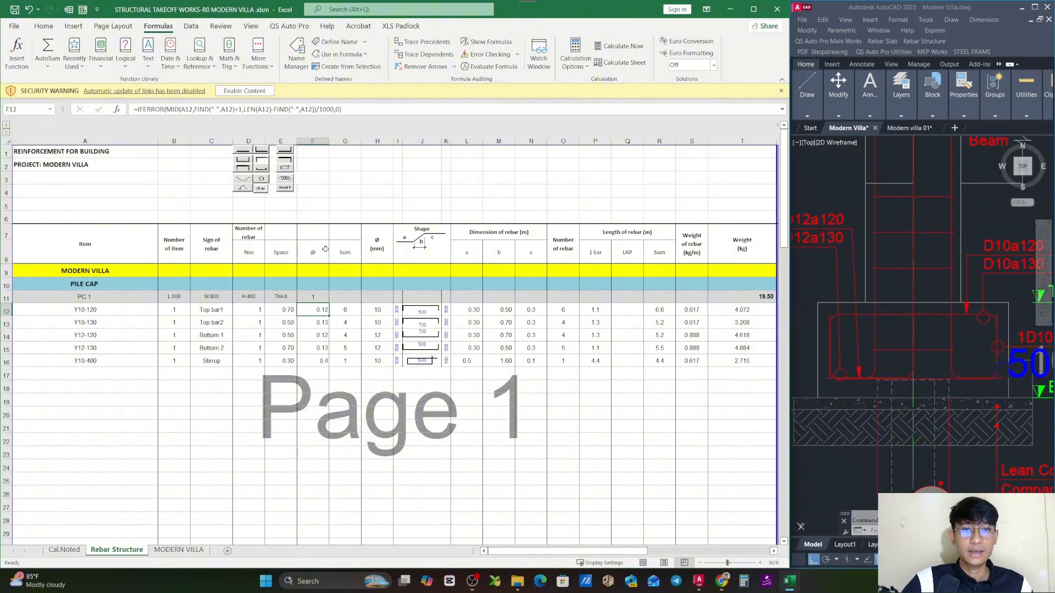
{"action": "double_click", "coordinate": [322, 311]}
{"action": "key", "text": "Escape"}
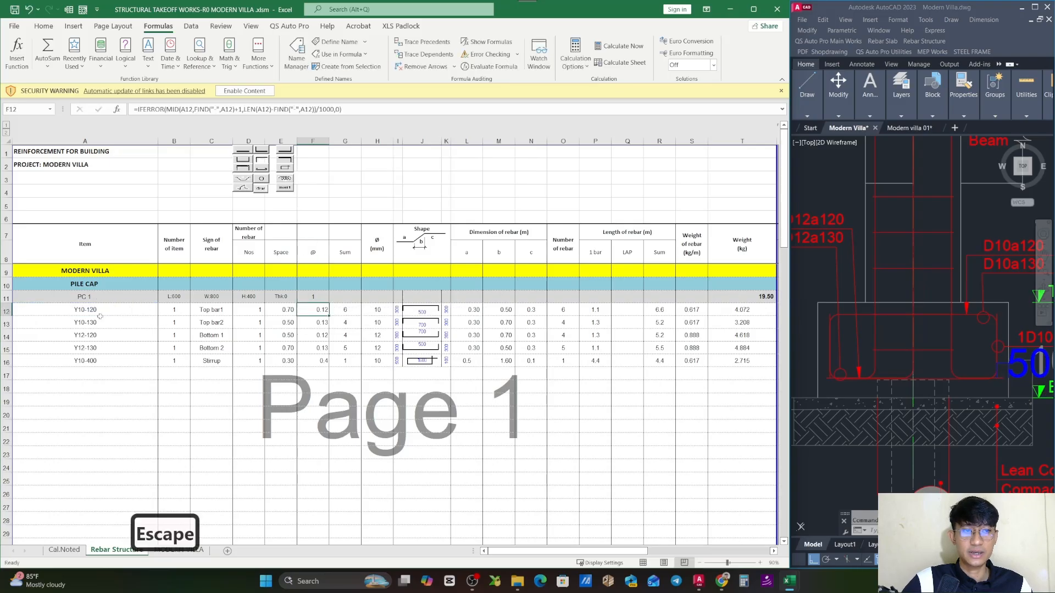
{"action": "double_click", "coordinate": [322, 311]}
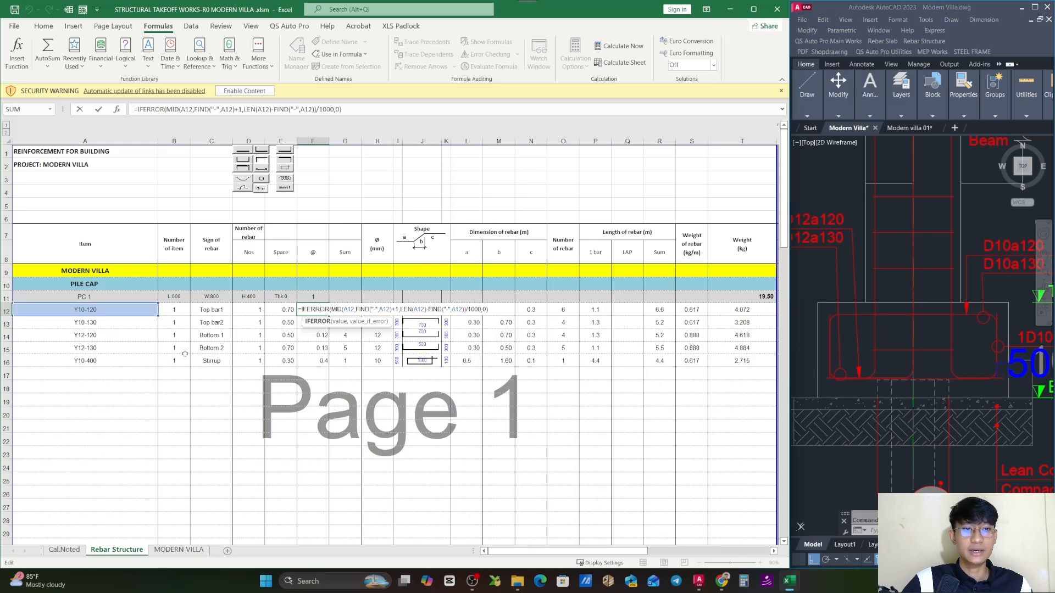
{"action": "key", "text": "Escape"}
- Highlight PC 1's item codes, its header row and the calculated cells of its bar rows to review them
{"action": "left_click_drag", "start_coordinate": [137, 311], "coordinate": [156, 363]}
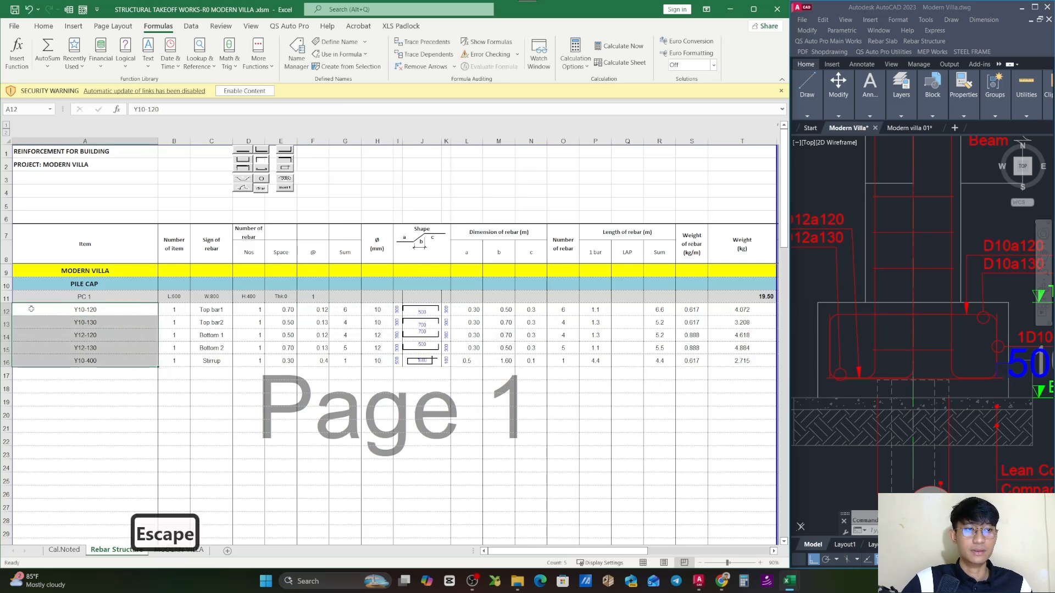
{"action": "left_click", "coordinate": [7, 297]}
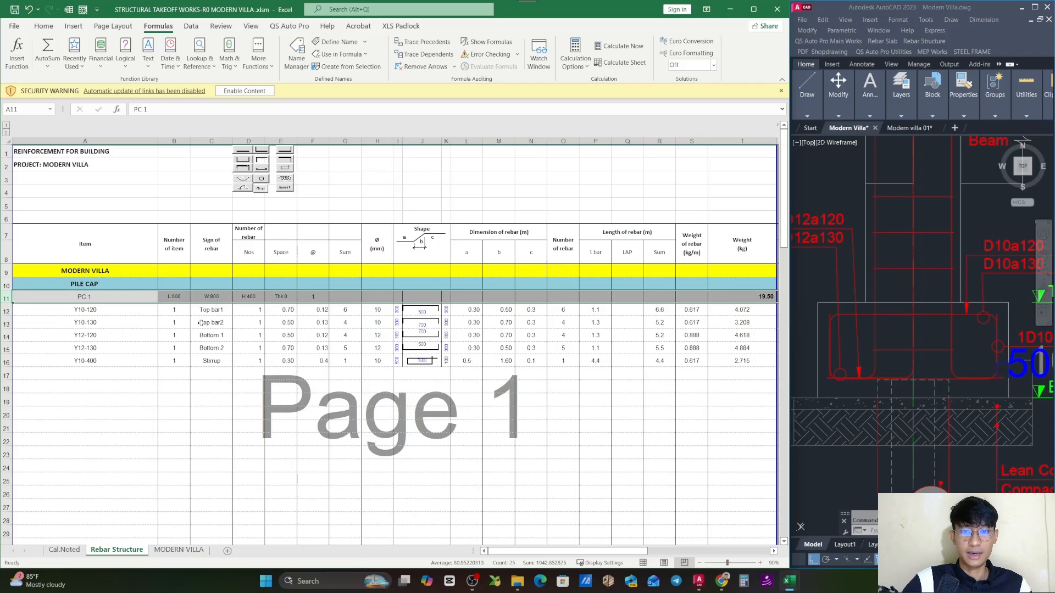
{"action": "left_click_drag", "start_coordinate": [177, 309], "coordinate": [772, 365]}
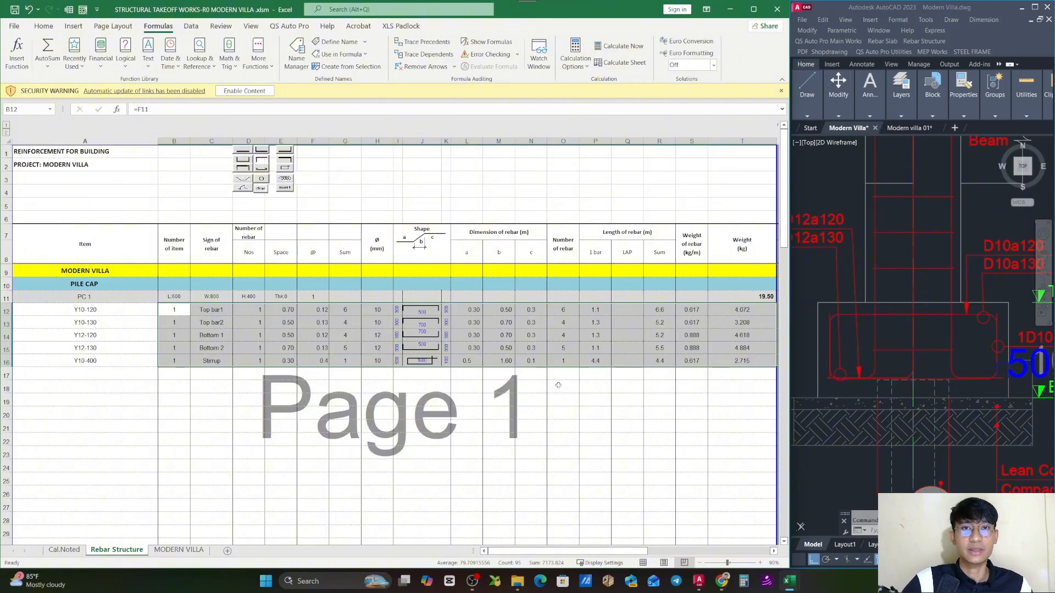
{"action": "left_click", "coordinate": [316, 309]}
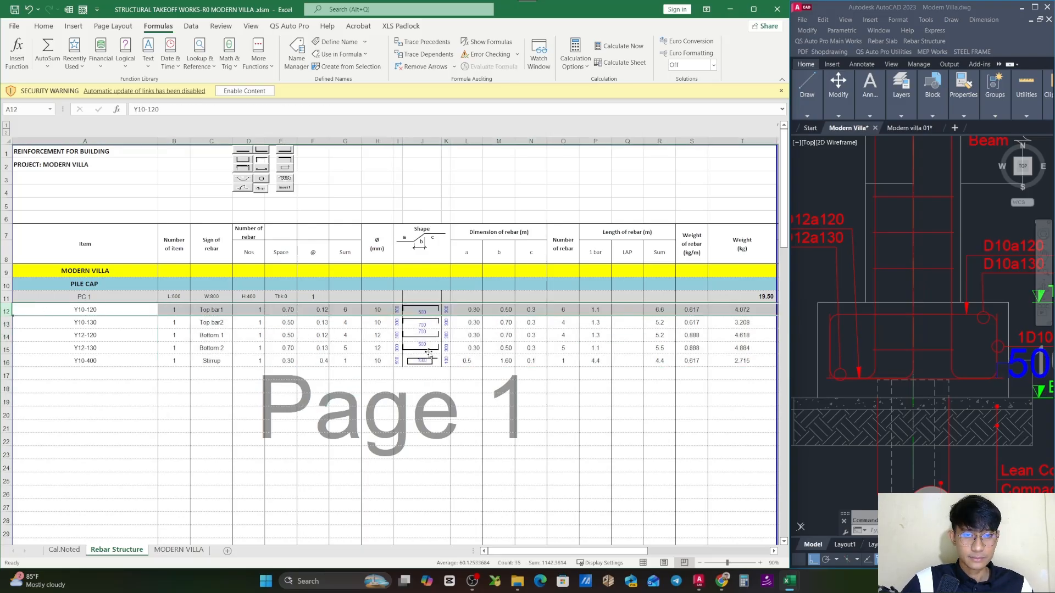
- Inspect the Sum formula that rounds the bar count in PC 1's Top bar1 row
{"action": "left_click", "coordinate": [351, 311]}
{"action": "double_click", "coordinate": [351, 310]}
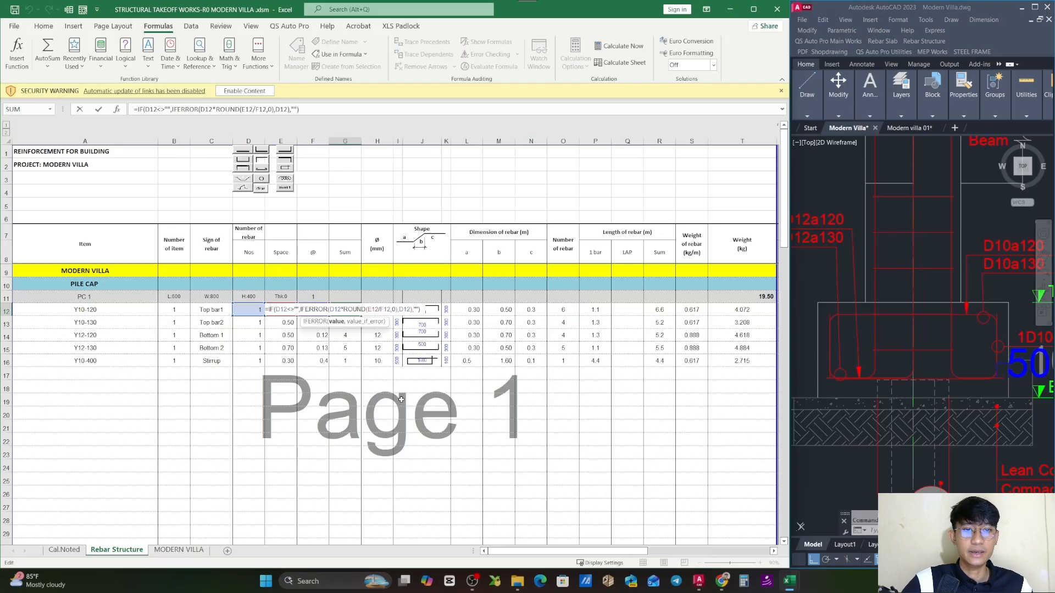
{"action": "key", "text": "Escape"}
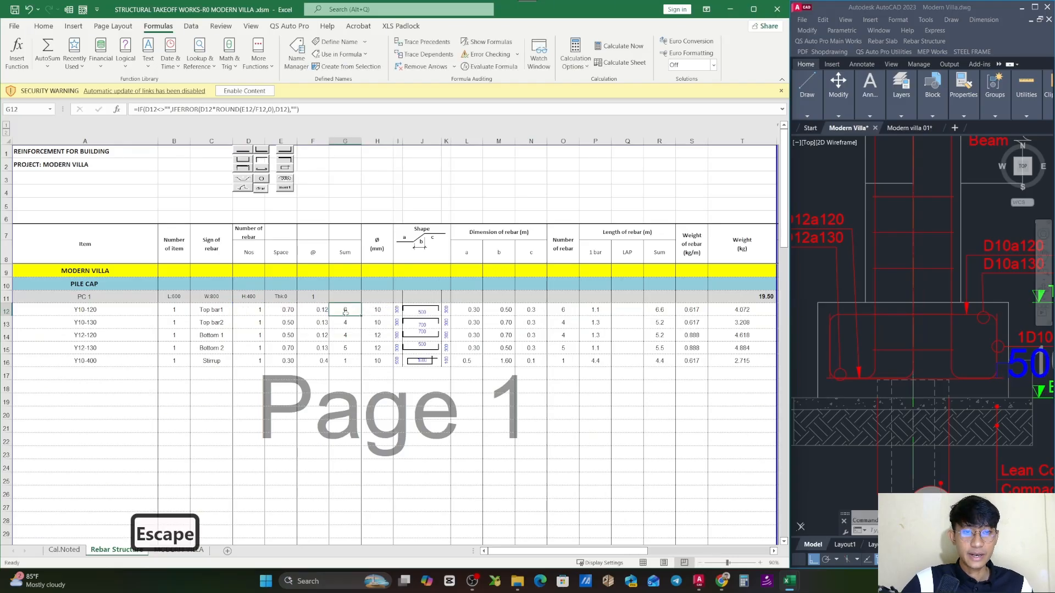
- Enter the check formula =E12/F12 in cell G18 to divide Top bar1's Space by its @ value
{"action": "left_click", "coordinate": [345, 385]}
{"action": "type", "text": "="}
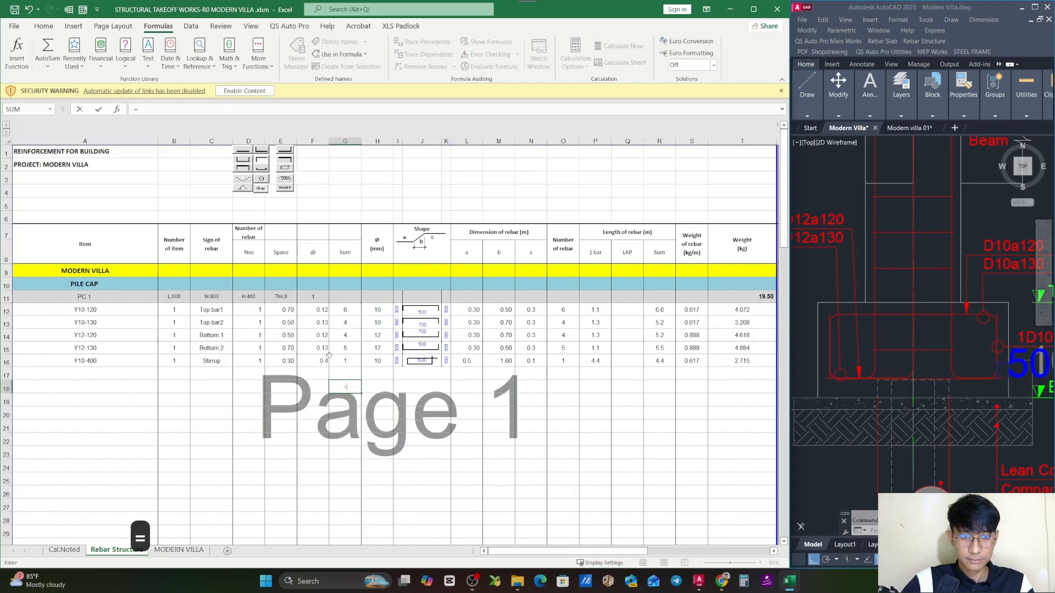
{"action": "left_click", "coordinate": [291, 312]}
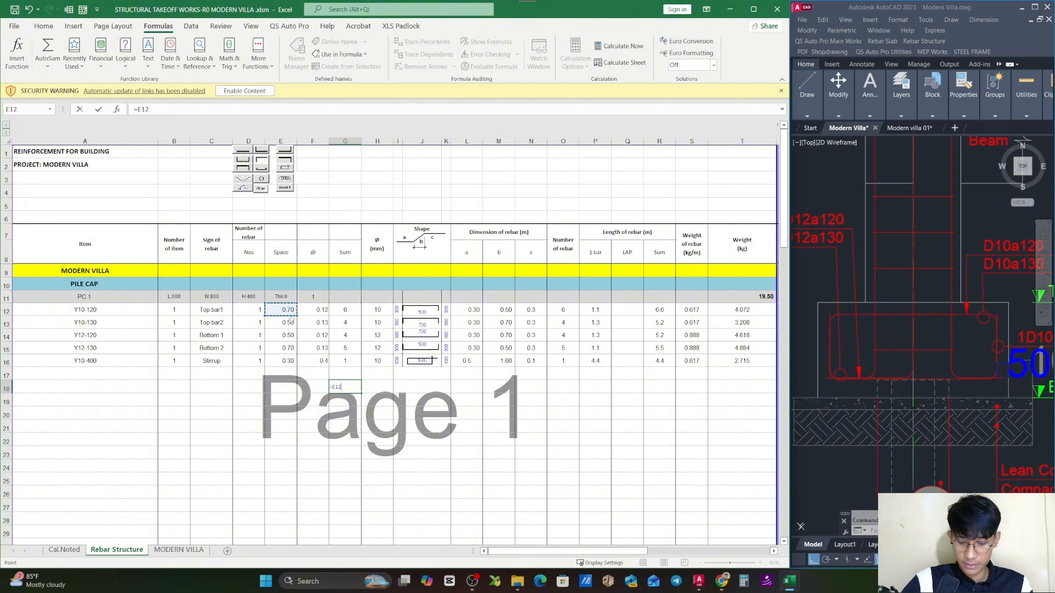
{"action": "type", "text": "/"}
{"action": "left_click", "coordinate": [319, 310]}
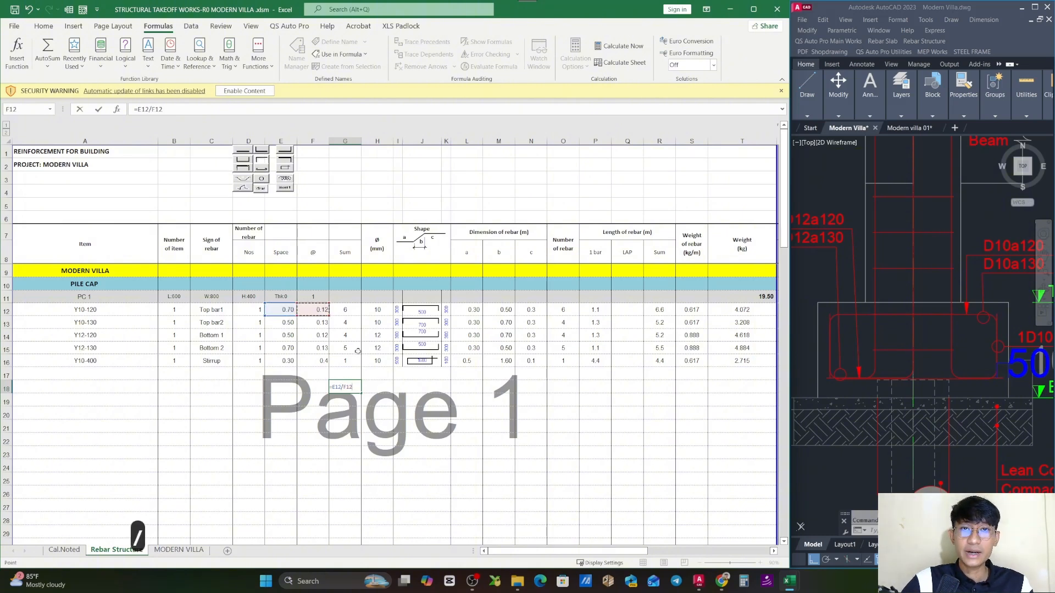
{"action": "key", "text": "Return"}
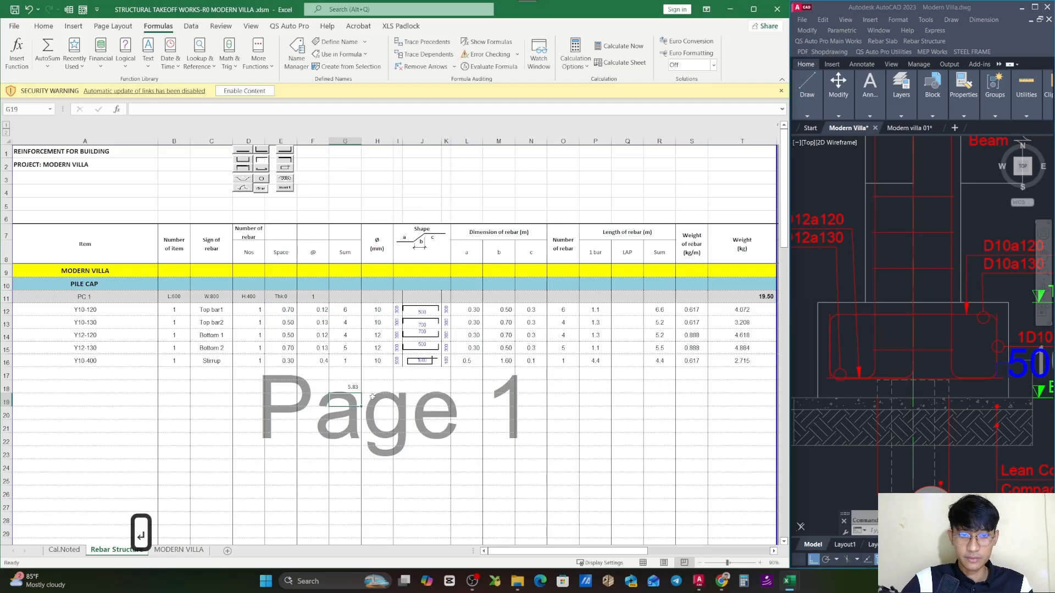
- Compare the check cell G18 with the Top bar1 row's rounded Sum formula, and clear the check formula
{"action": "left_click", "coordinate": [349, 388]}
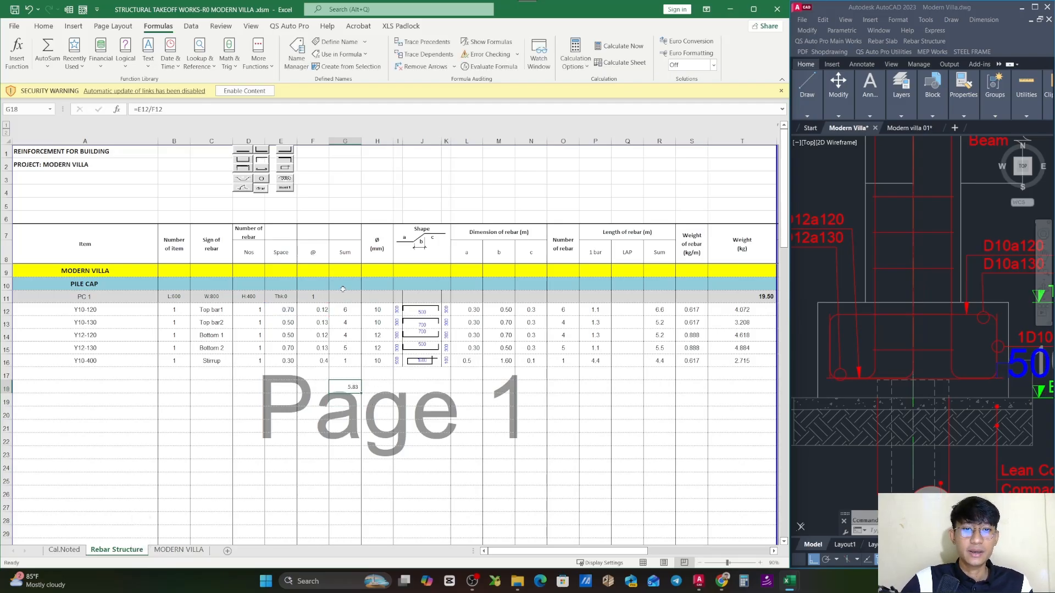
{"action": "left_click", "coordinate": [352, 311]}
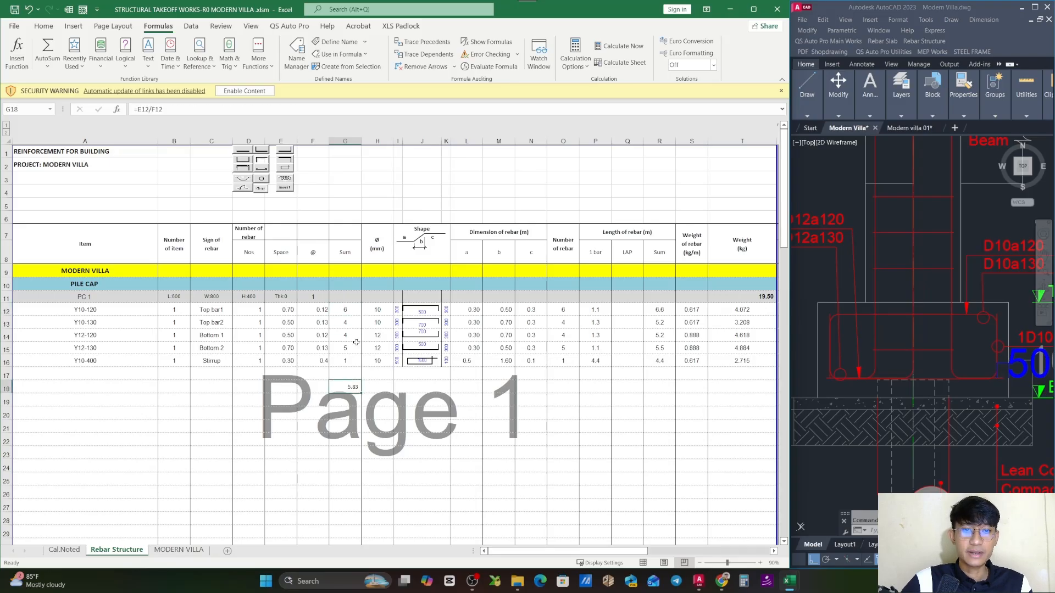
{"action": "double_click", "coordinate": [351, 310]}
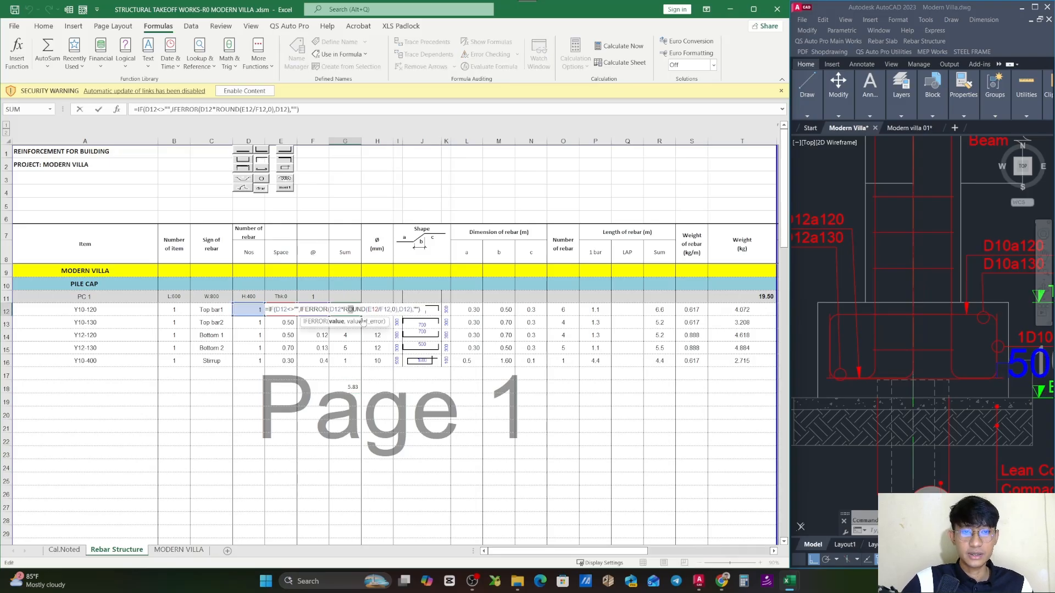
{"action": "key", "text": "Escape"}
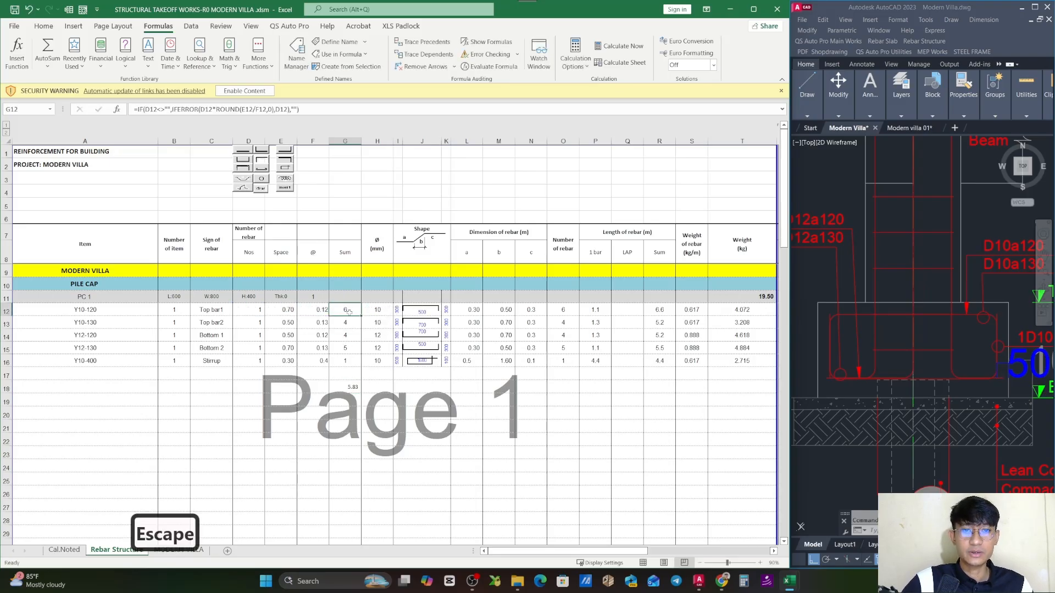
{"action": "left_click", "coordinate": [345, 388]}
{"action": "key", "text": "Delete"}
- Inspect the Ø formula of the Top bar1 row, which extracts the bar diameter from the item code
{"action": "left_click", "coordinate": [345, 310]}
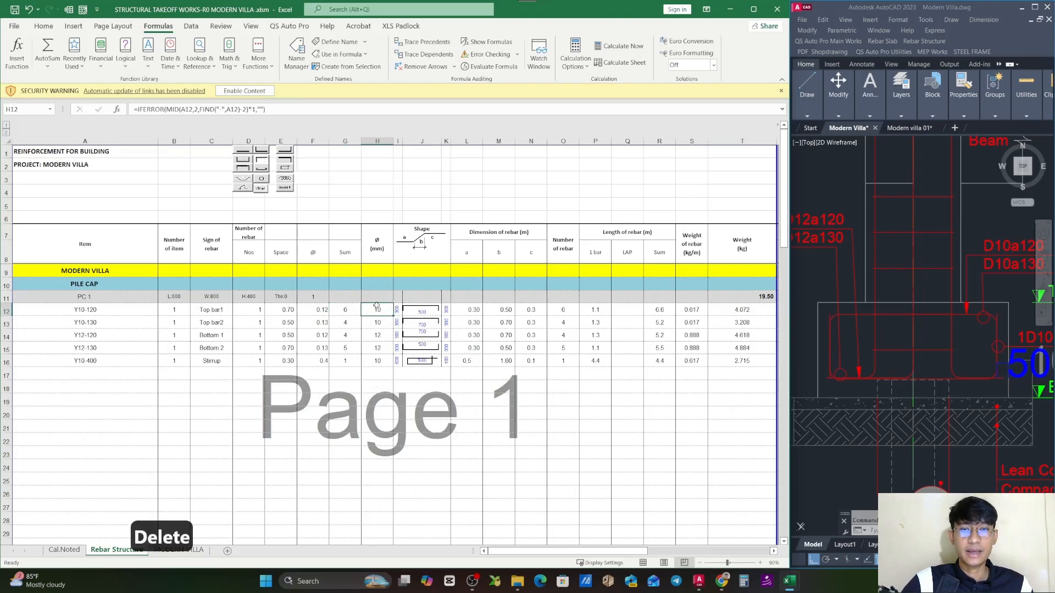
{"action": "left_click", "coordinate": [97, 310]}
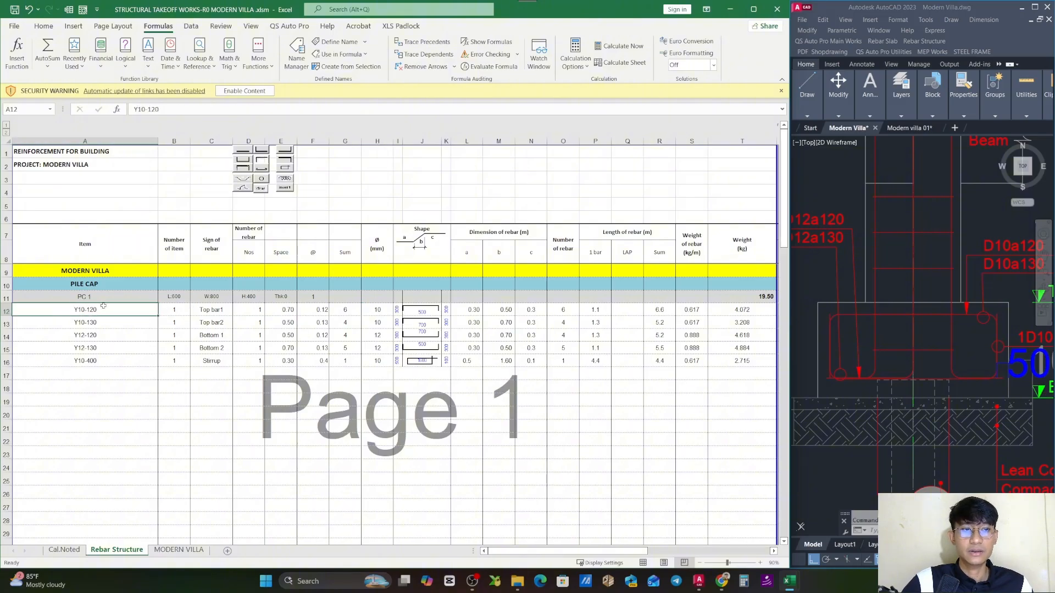
{"action": "double_click", "coordinate": [370, 310]}
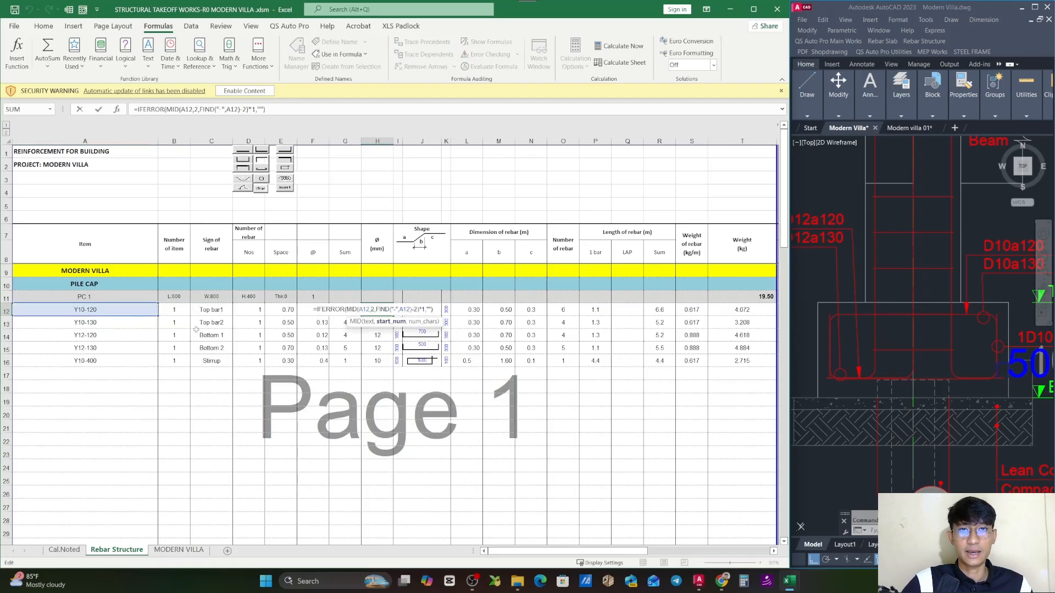
{"action": "key", "text": "Escape"}
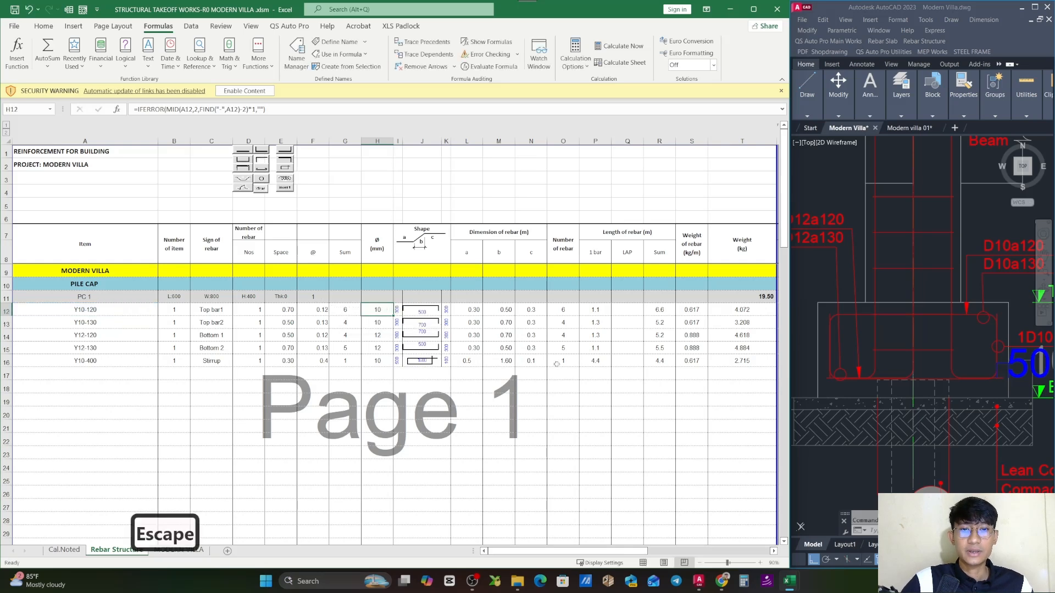
- In the AutoCAD drawing, copy the top bar outline of PC 1's Section B-B into the empty space between the two sections
{"action": "left_click", "coordinate": [472, 309]}
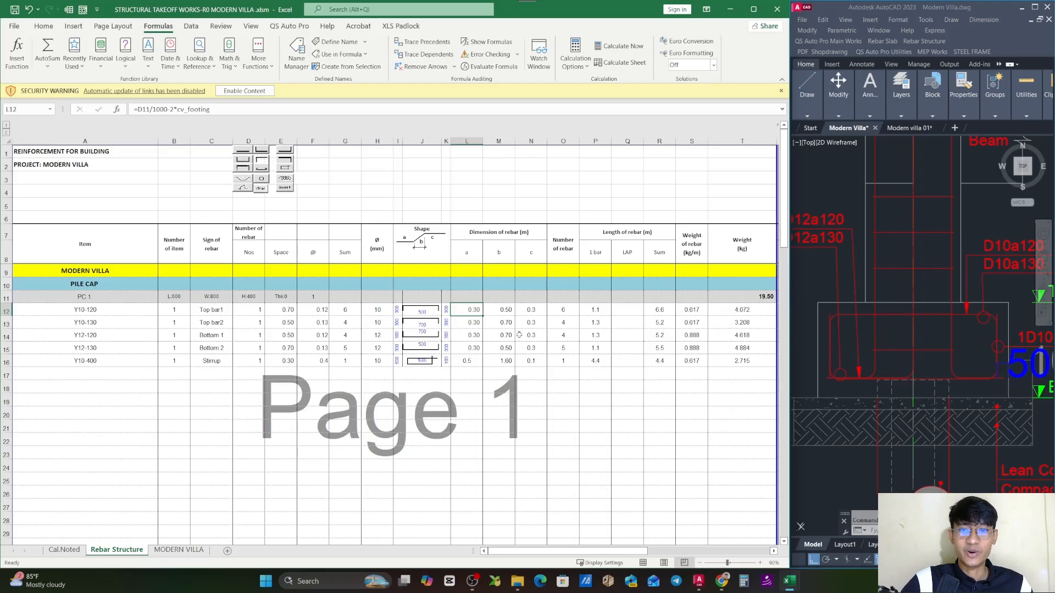
{"action": "scroll", "coordinate": [922, 362], "scroll_direction": "down", "scroll_amount": 3}
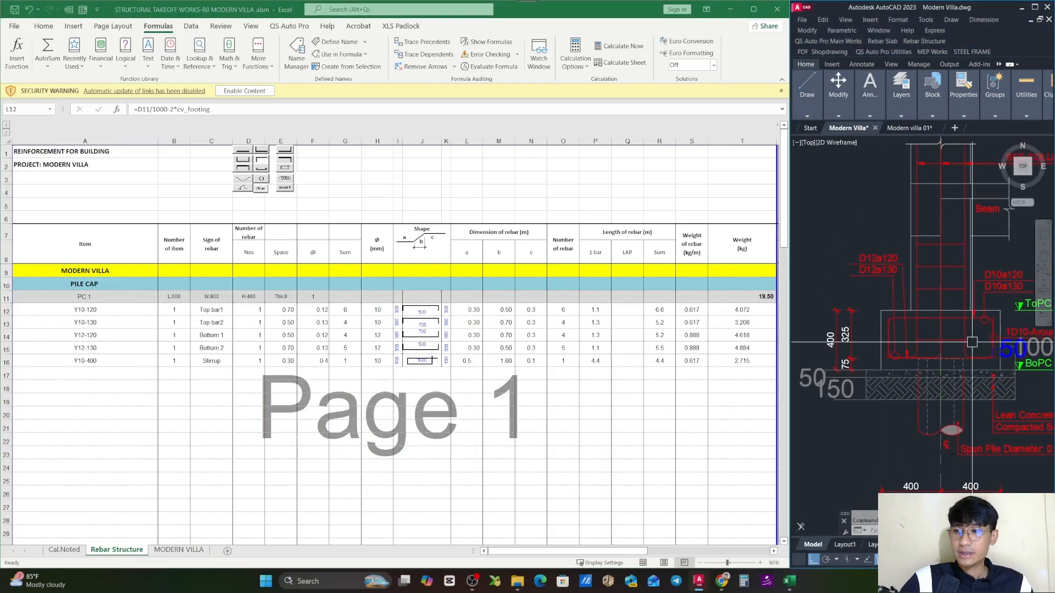
{"action": "scroll", "coordinate": [918, 353], "scroll_direction": "up", "scroll_amount": 5}
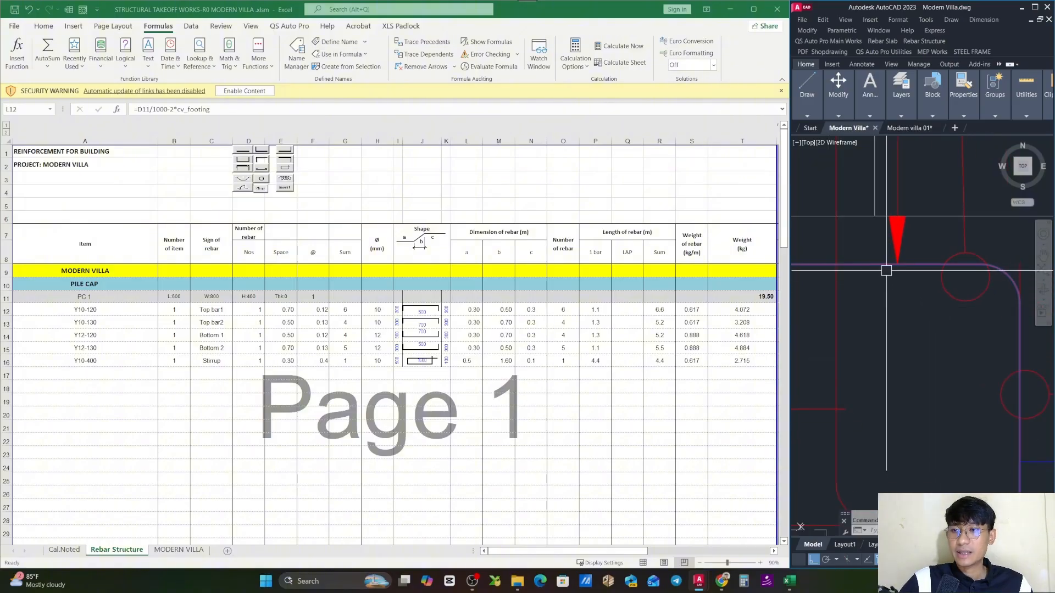
{"action": "scroll", "coordinate": [946, 339], "scroll_direction": "down", "scroll_amount": 5}
{"action": "left_click_drag", "start_coordinate": [945, 339], "coordinate": [863, 363]}
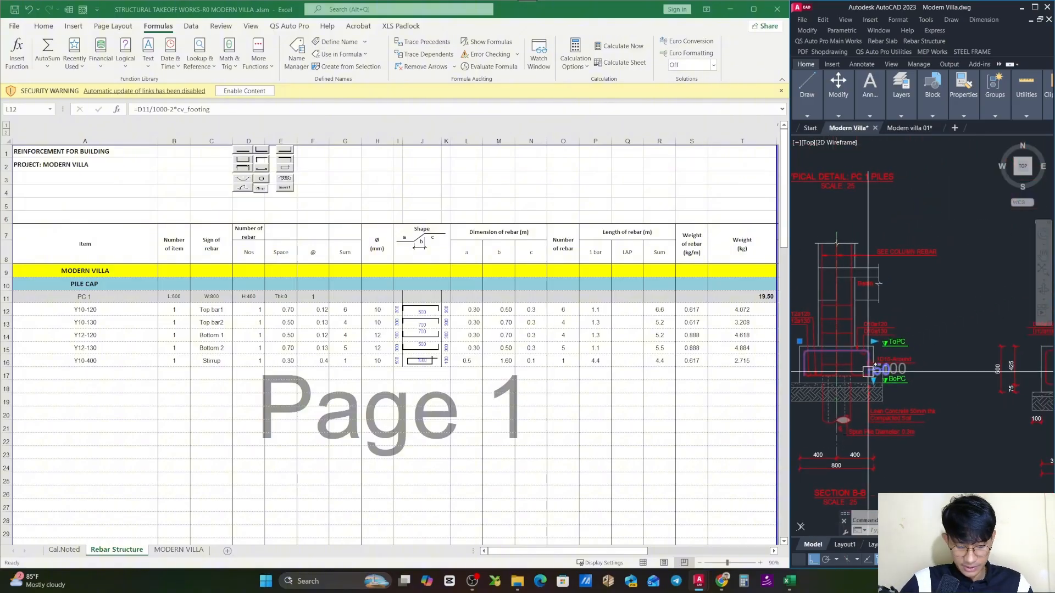
{"action": "type", "text": "co"}
{"action": "key", "text": "space"}
{"action": "left_click", "coordinate": [862, 362]}
{"action": "left_click_drag", "start_coordinate": [948, 353], "coordinate": [899, 361]}
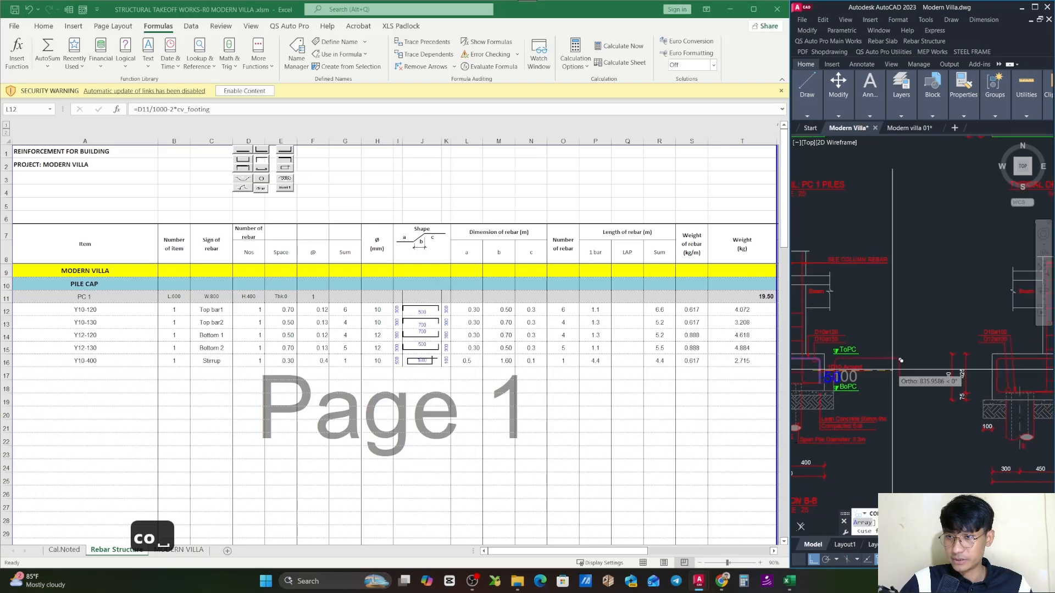
{"action": "key", "text": "Escape"}
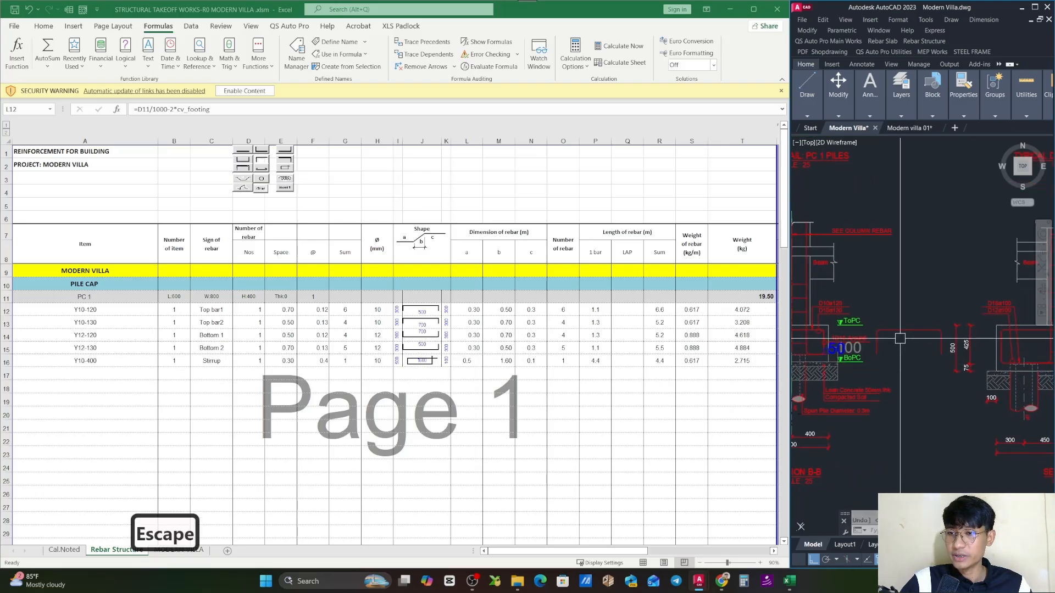
- Examine the copied bar's shape and vertical legs against the Top bar1 label and dimension a in the Excel sheet
{"action": "scroll", "coordinate": [925, 431], "scroll_direction": "up", "scroll_amount": 2}
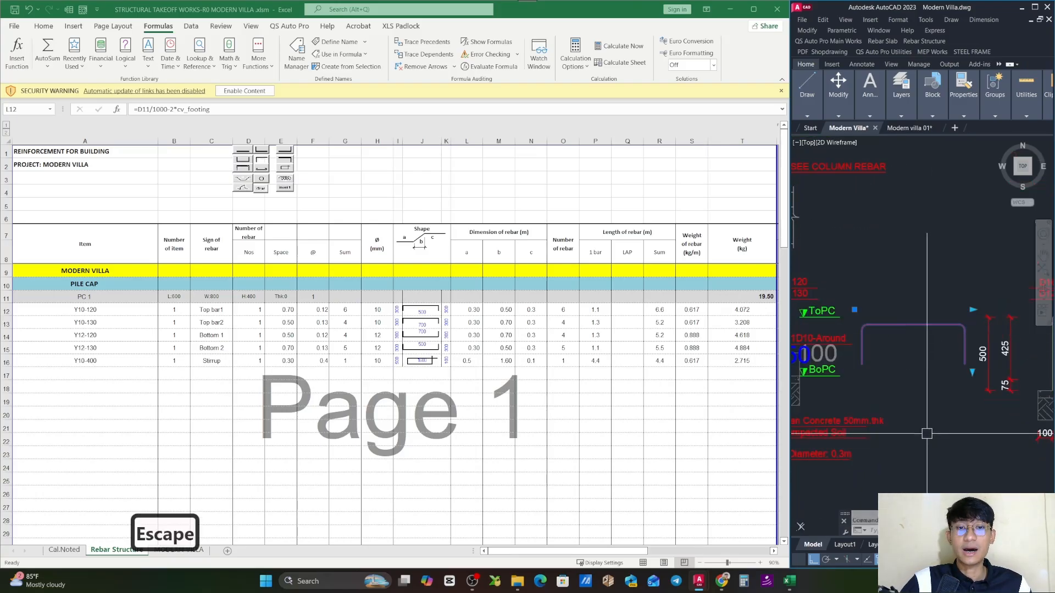
{"action": "left_click", "coordinate": [224, 315]}
{"action": "left_click", "coordinate": [224, 315]}
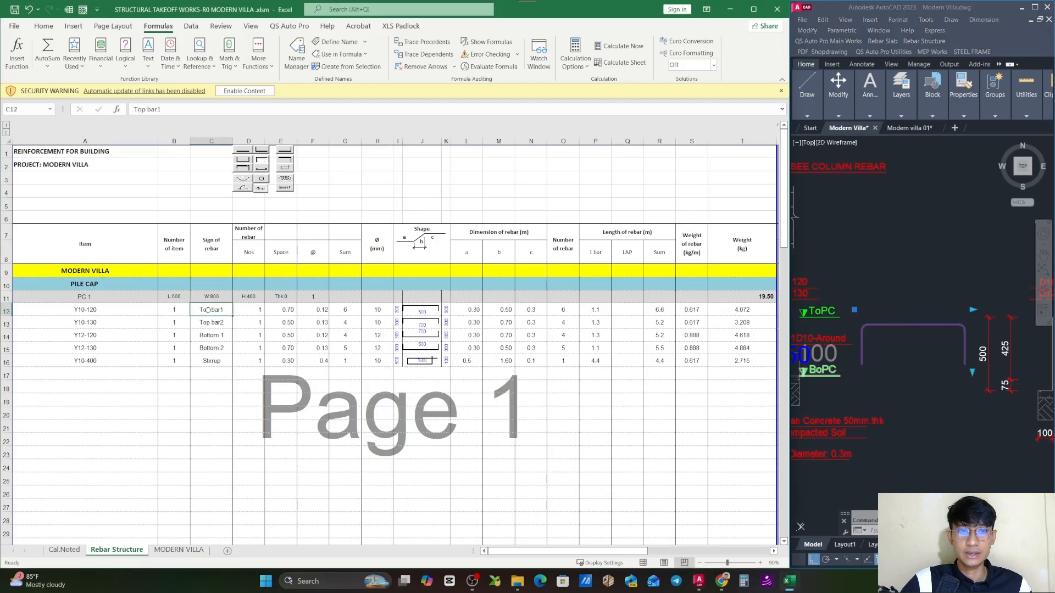
{"action": "key", "text": "Escape"}
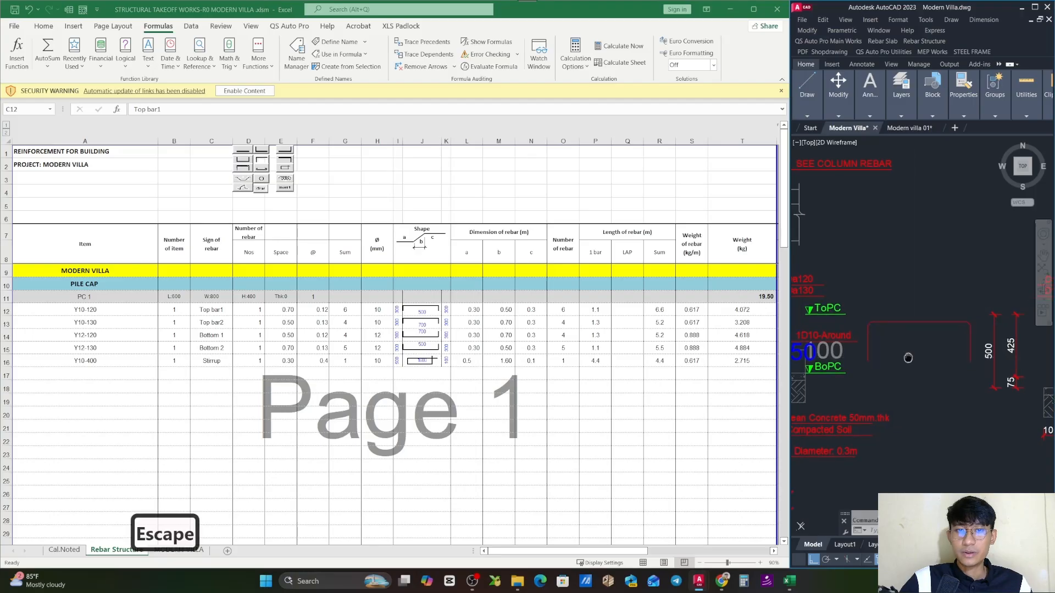
{"action": "left_click", "coordinate": [470, 308]}
{"action": "left_click", "coordinate": [869, 340]}
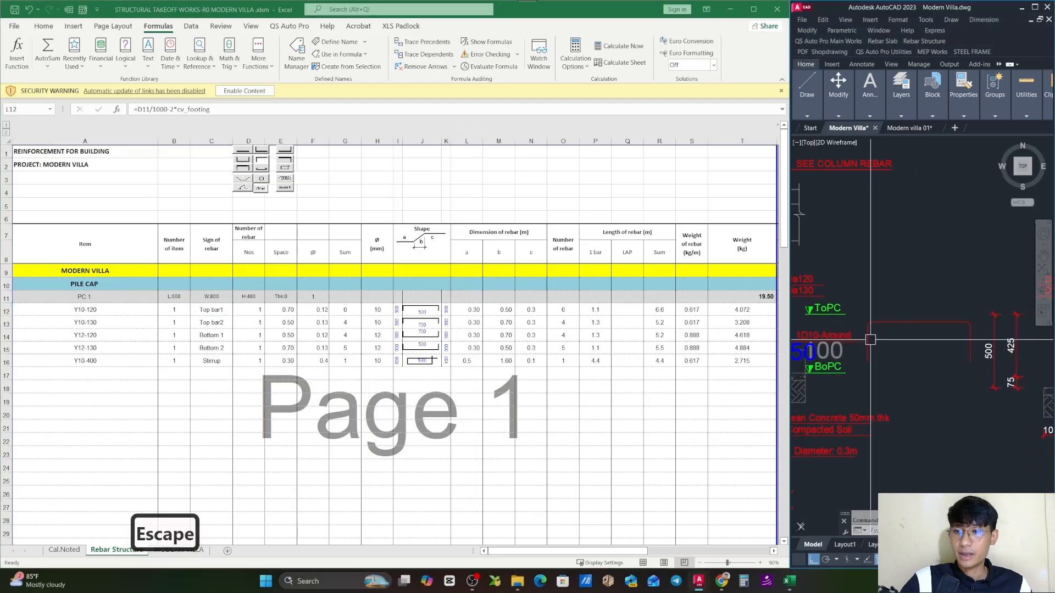
{"action": "scroll", "coordinate": [870, 339], "scroll_direction": "up", "scroll_amount": 3}
{"action": "key", "text": "Escape"}
{"action": "left_click", "coordinate": [866, 331]}
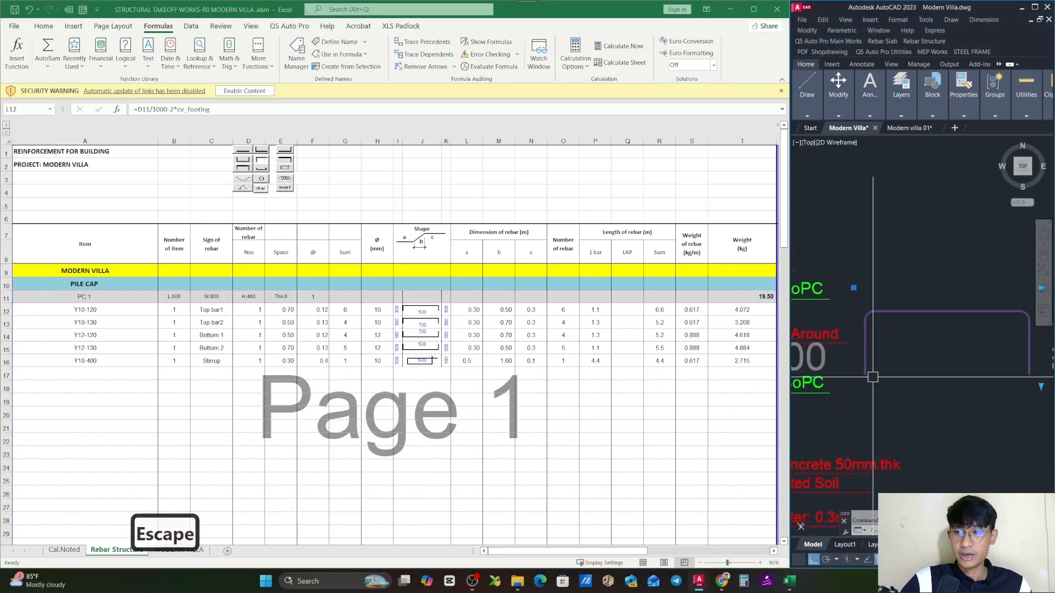
{"action": "key", "text": "Escape"}
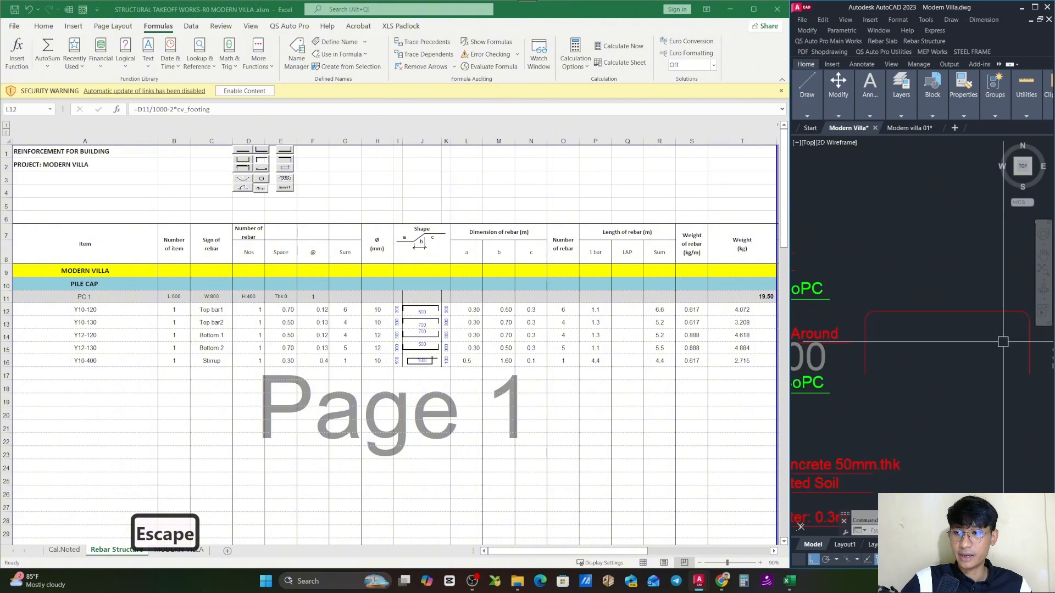
- Inspect the Top bar1 row's dimension a formula =D11/1000-2*cv_footing and the PC 1 height cell it refers to
{"action": "left_click", "coordinate": [488, 319]}
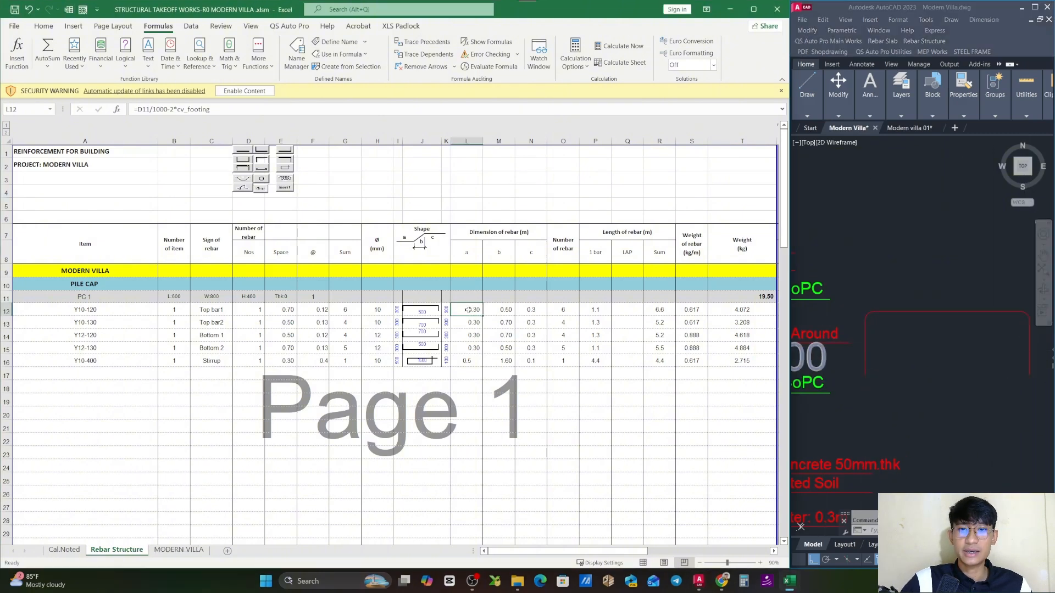
{"action": "double_click", "coordinate": [468, 309]}
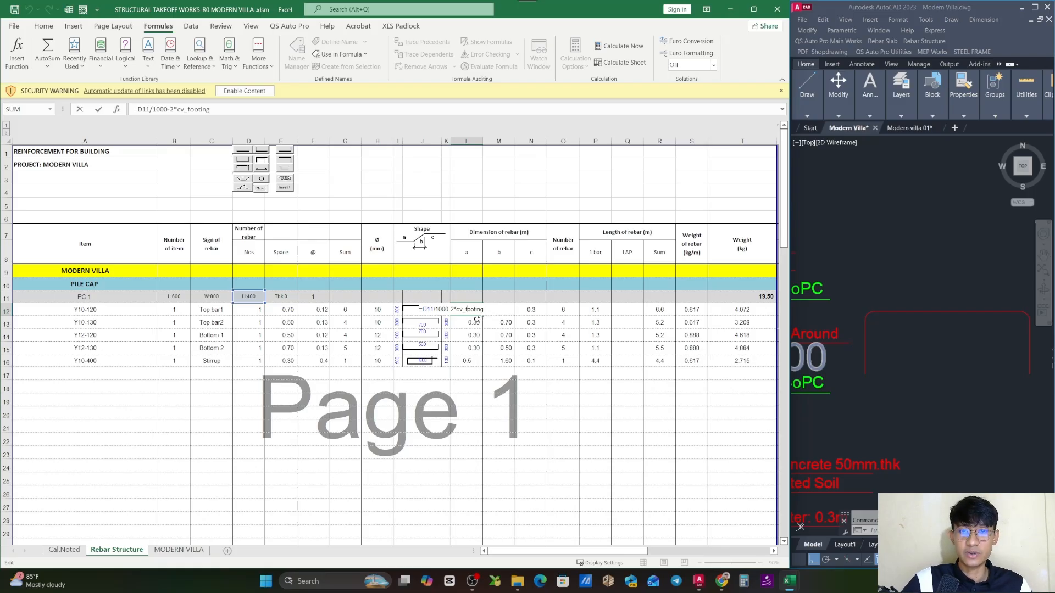
{"action": "key", "text": "Escape"}
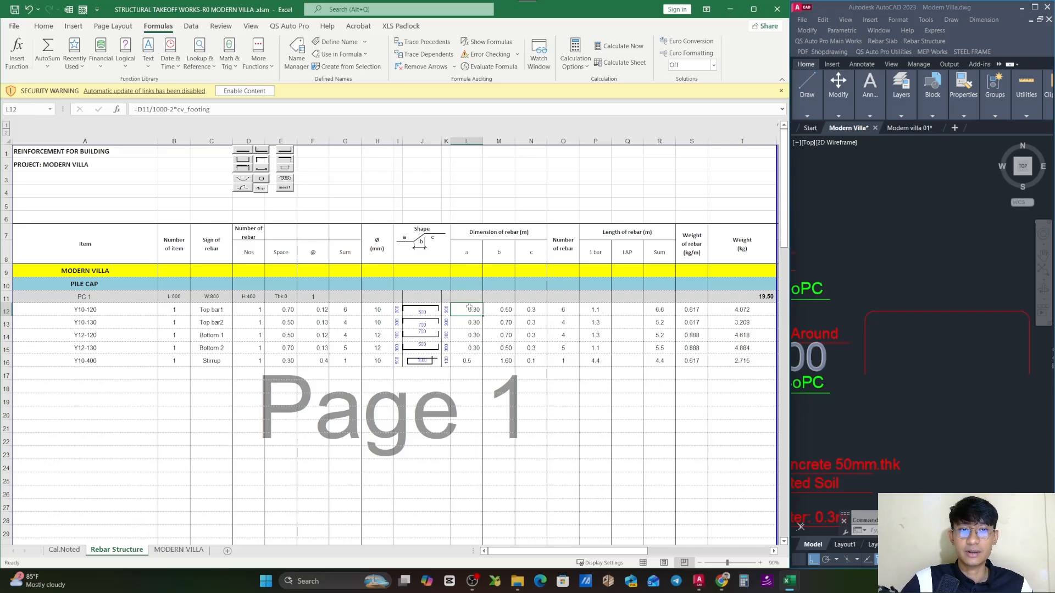
{"action": "left_click", "coordinate": [258, 296]}
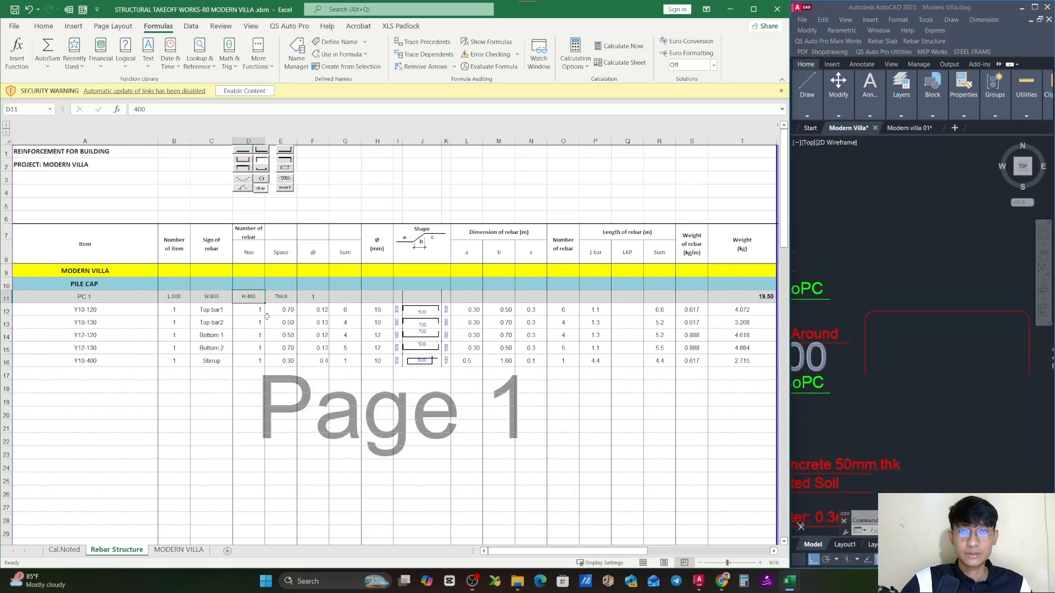
{"action": "left_click", "coordinate": [473, 311]}
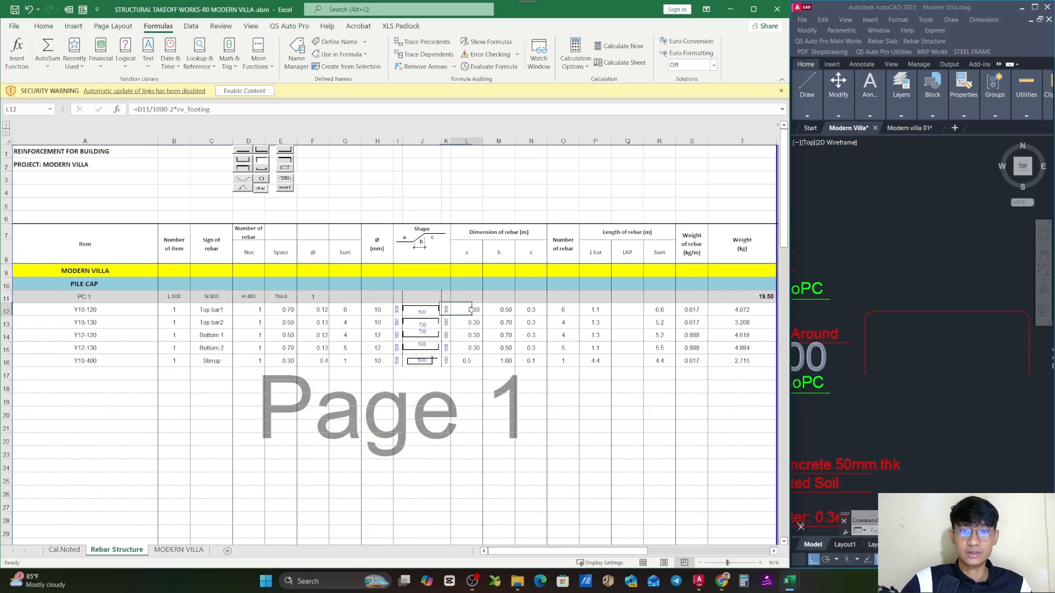
- Check the copied bar in the drawing and inspect the Top bar1 row's dimension b formula =B11/1000-2*cv_footing
{"action": "scroll", "coordinate": [879, 389], "scroll_direction": "down", "scroll_amount": 2}
{"action": "left_click_drag", "start_coordinate": [879, 389], "coordinate": [951, 355]}
{"action": "scroll", "coordinate": [954, 353], "scroll_direction": "up", "scroll_amount": 2}
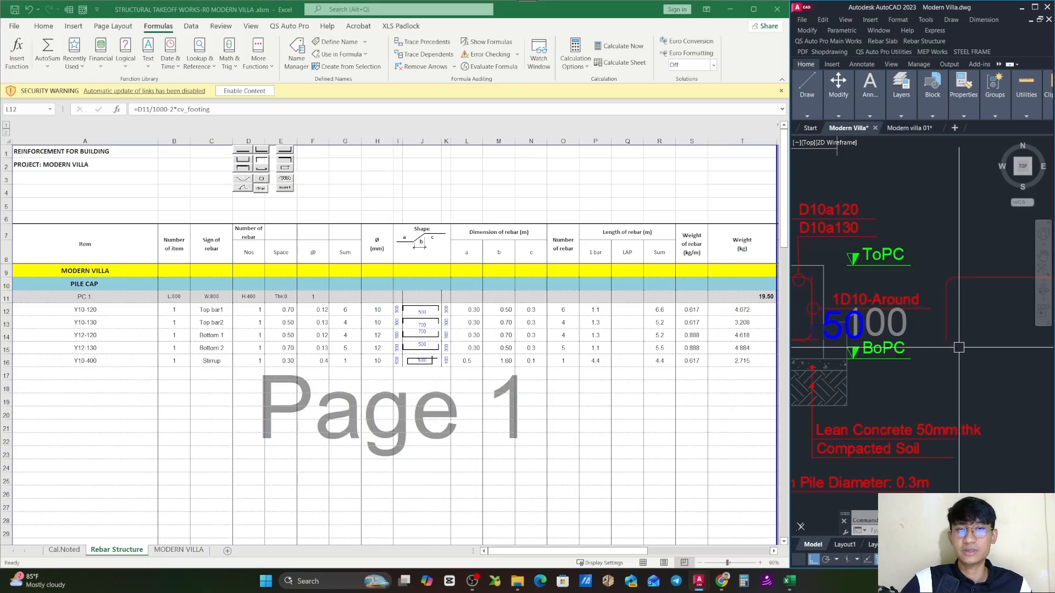
{"action": "left_click", "coordinate": [473, 323]}
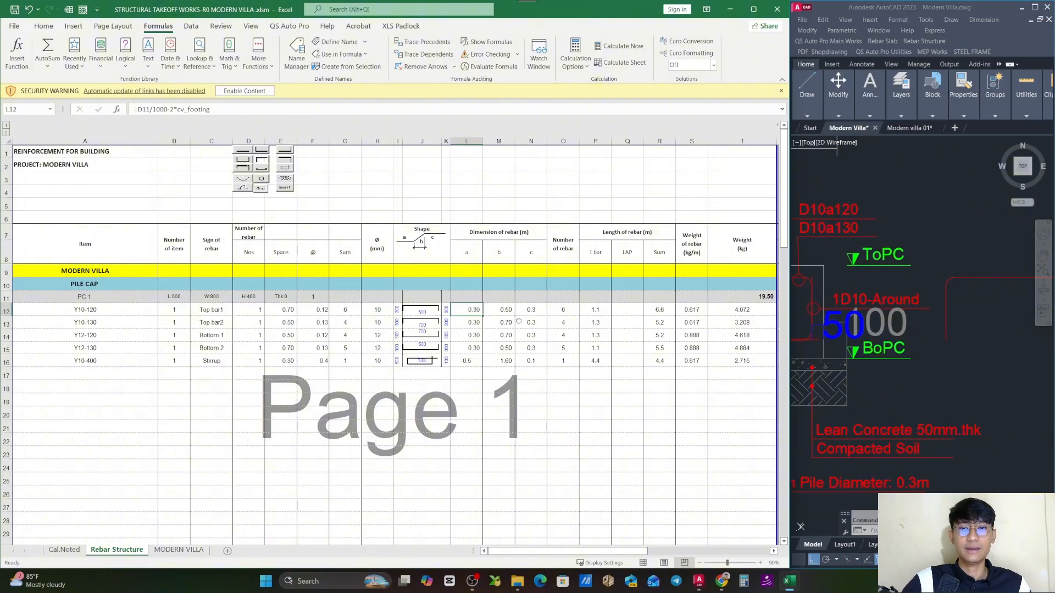
{"action": "key", "text": "F2"}
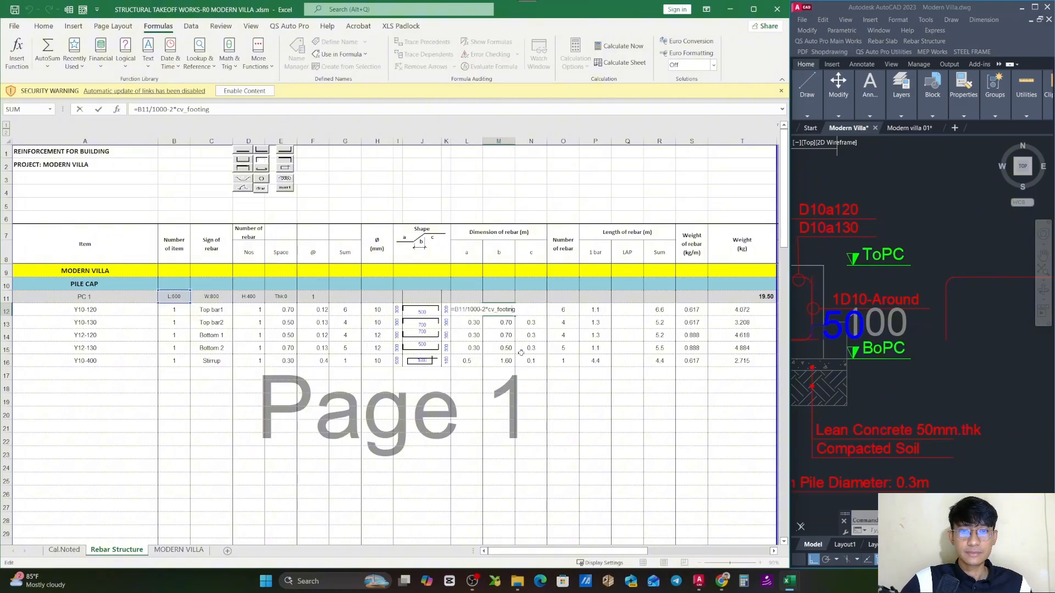
{"action": "key", "text": "Escape"}
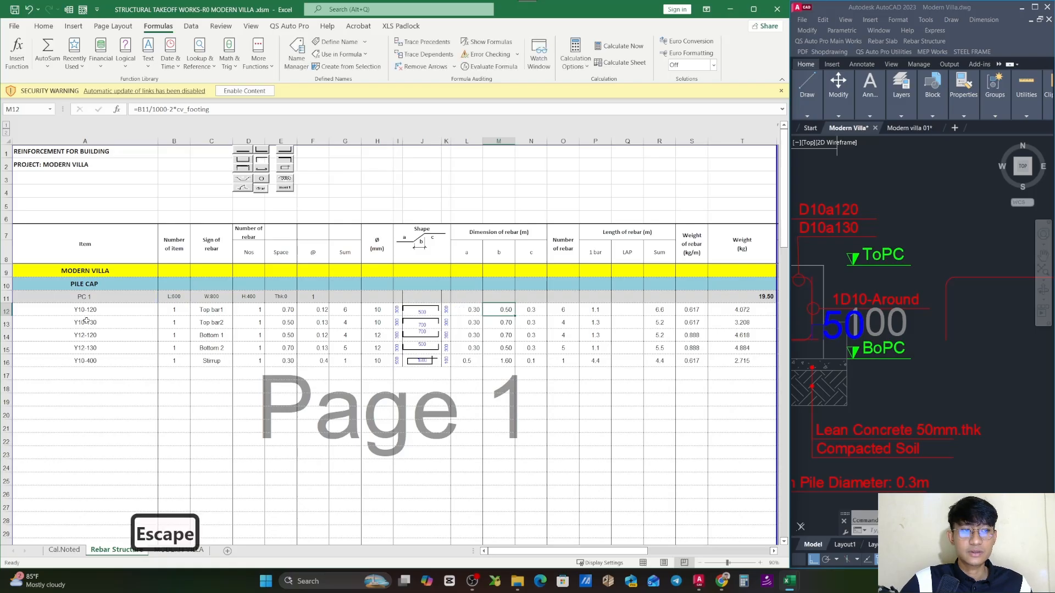
{"action": "scroll", "coordinate": [874, 400], "scroll_direction": "down", "scroll_amount": 5}
{"action": "scroll", "coordinate": [879, 358], "scroll_direction": "down", "scroll_amount": 2}
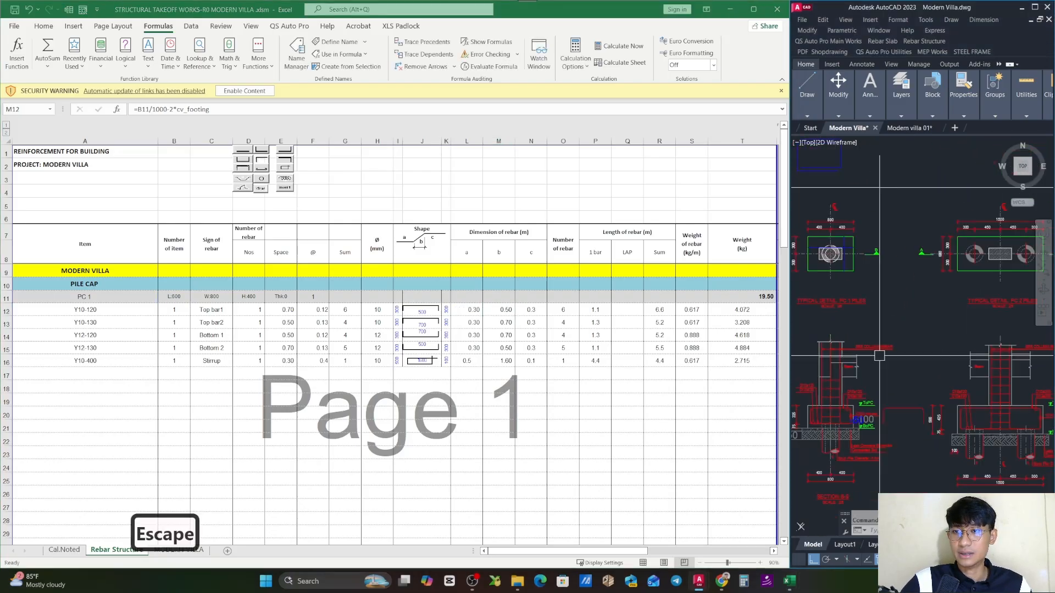
{"action": "left_click_drag", "start_coordinate": [861, 306], "coordinate": [899, 317]}
{"action": "scroll", "coordinate": [884, 267], "scroll_direction": "up", "scroll_amount": 5}
{"action": "left_click", "coordinate": [912, 266]}
{"action": "left_click", "coordinate": [926, 261]}
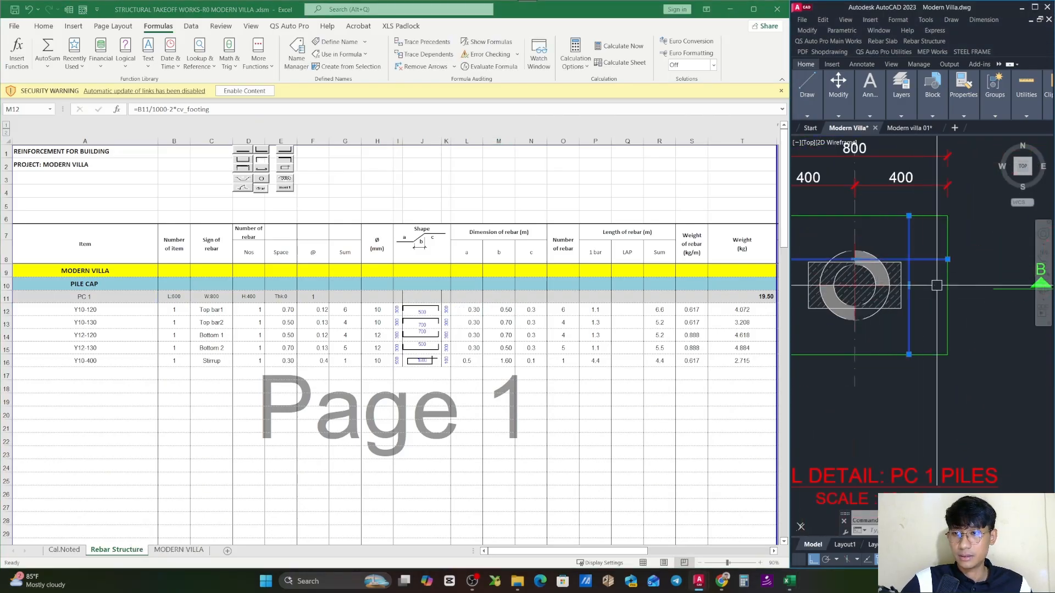
{"action": "left_click_drag", "start_coordinate": [936, 285], "coordinate": [900, 287]}
{"action": "type", "text": "co"}
{"action": "key", "text": "space"}
{"action": "left_click", "coordinate": [899, 268]}
{"action": "scroll", "coordinate": [896, 264], "scroll_direction": "down", "scroll_amount": 5}
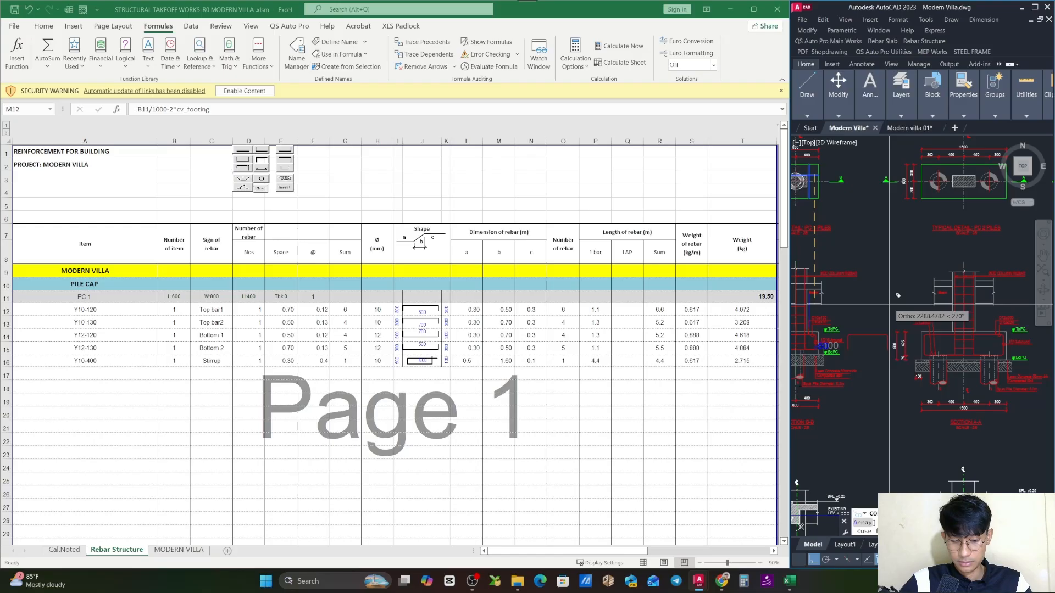
{"action": "key", "text": "F8"}
{"action": "scroll", "coordinate": [907, 294], "scroll_direction": "up", "scroll_amount": 5}
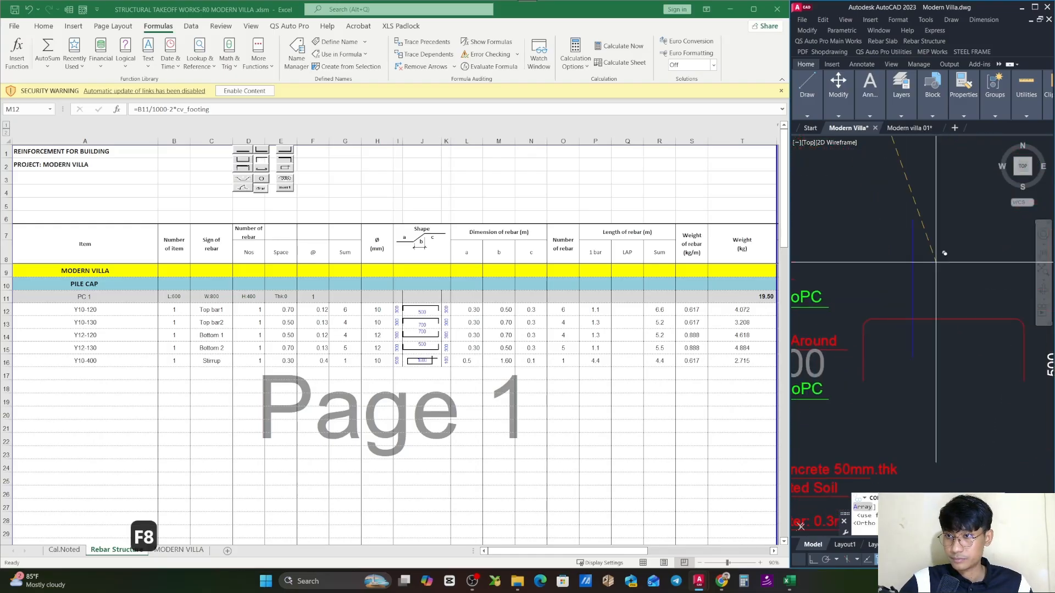
{"action": "scroll", "coordinate": [935, 262], "scroll_direction": "down", "scroll_amount": 5}
{"action": "key", "text": "Escape"}
- Copy the crossing horizontal and vertical bar lines from the PC 1 plan into the empty space above the copied top bar outline
{"action": "scroll", "coordinate": [935, 269], "scroll_direction": "up", "scroll_amount": 3}
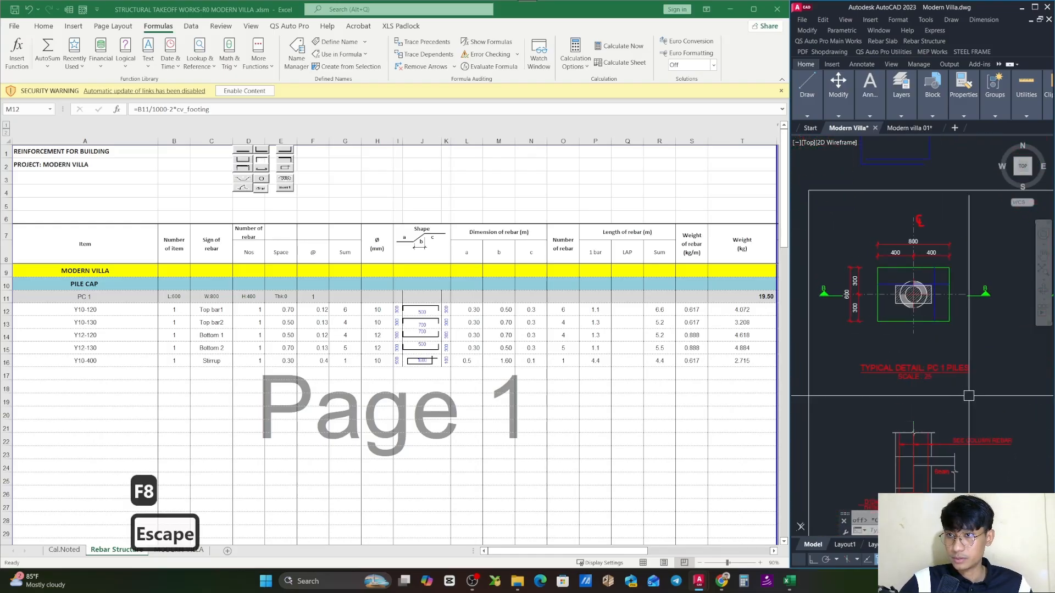
{"action": "left_click", "coordinate": [936, 280]}
{"action": "left_click", "coordinate": [945, 267]}
{"action": "left_click_drag", "start_coordinate": [947, 286], "coordinate": [897, 274]}
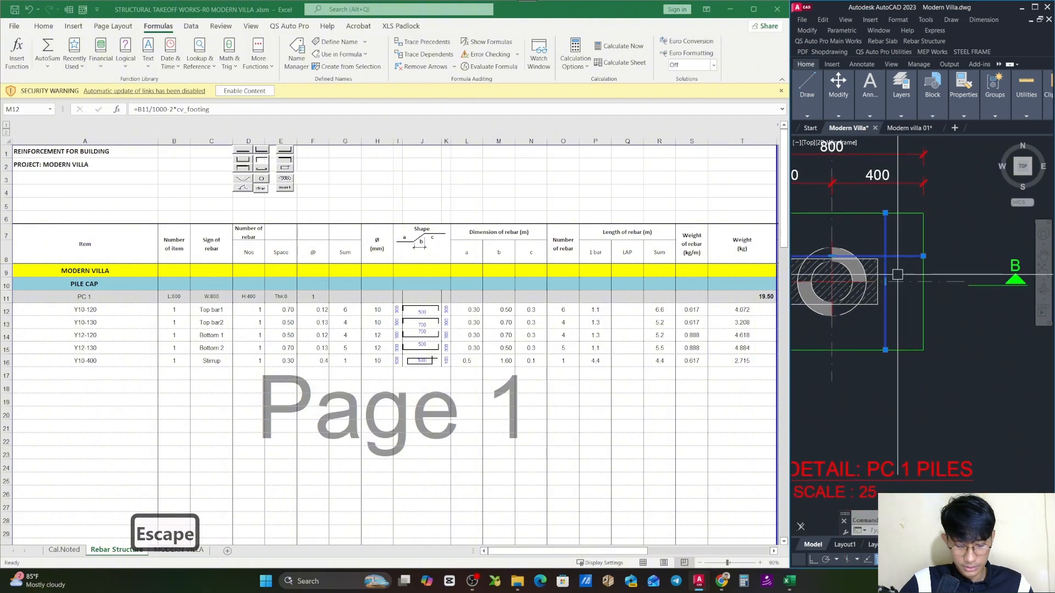
{"action": "type", "text": "co"}
{"action": "key", "text": "space"}
{"action": "left_click", "coordinate": [903, 285]}
{"action": "scroll", "coordinate": [916, 293], "scroll_direction": "down", "scroll_amount": 3}
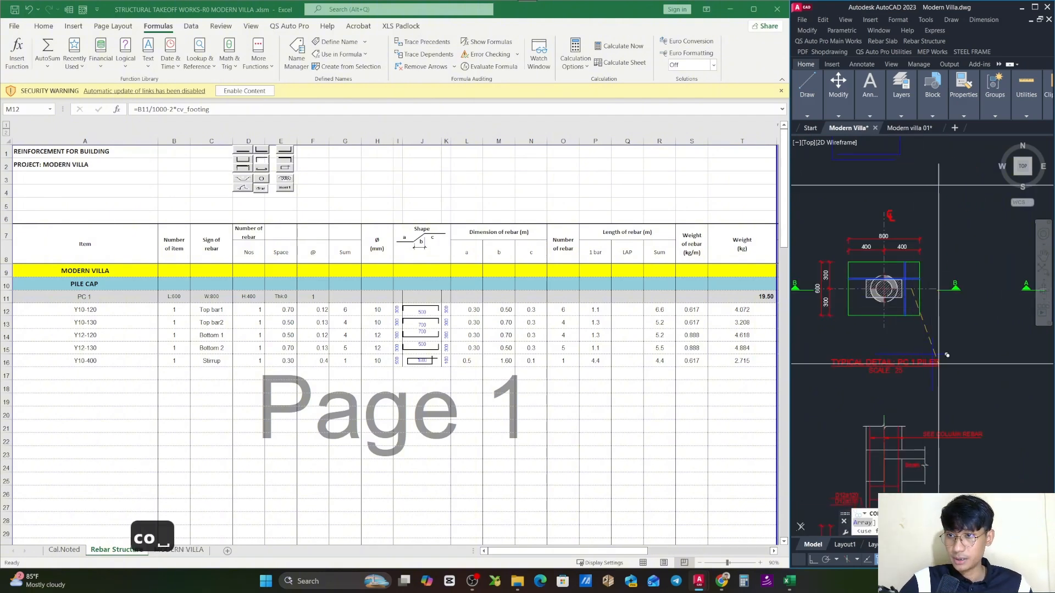
{"action": "left_click_drag", "start_coordinate": [939, 364], "coordinate": [875, 239]}
{"action": "mouse_move", "coordinate": [958, 330]}
{"action": "left_mouse_down"}
{"action": "mouse_move", "coordinate": [931, 271]}
{"action": "mouse_move", "coordinate": [931, 299]}
{"action": "left_mouse_up"}
{"action": "scroll", "coordinate": [920, 332], "scroll_direction": "up", "scroll_amount": 2}
{"action": "key", "text": "Escape"}
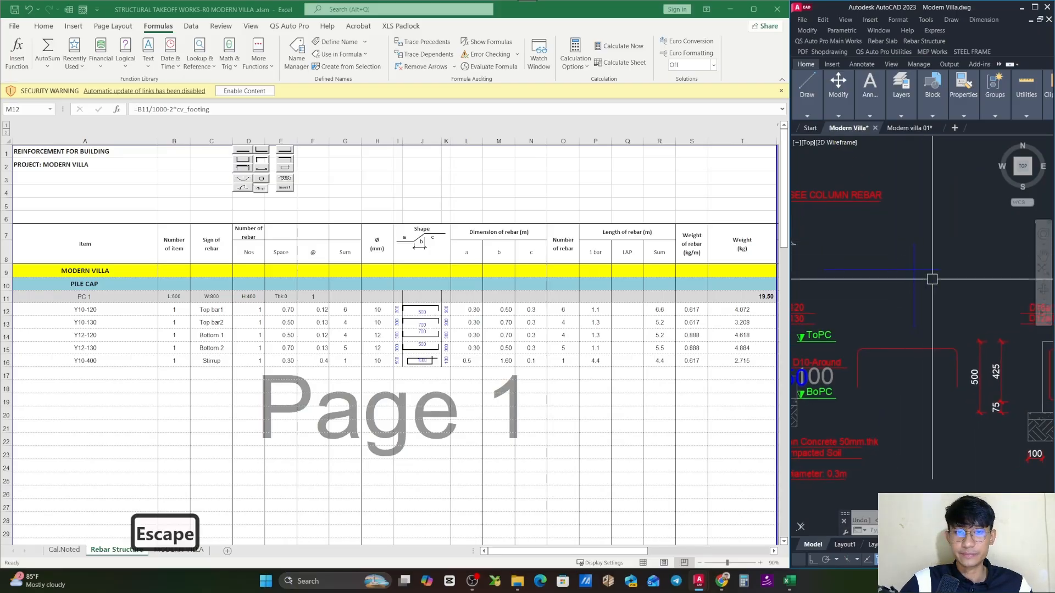
- In the Excel sheet, review the Y10-120 Top bar1 row and the PC 1 length cell its dimension b formula refers to
{"action": "left_click", "coordinate": [19, 312]}
{"action": "left_click", "coordinate": [7, 311]}
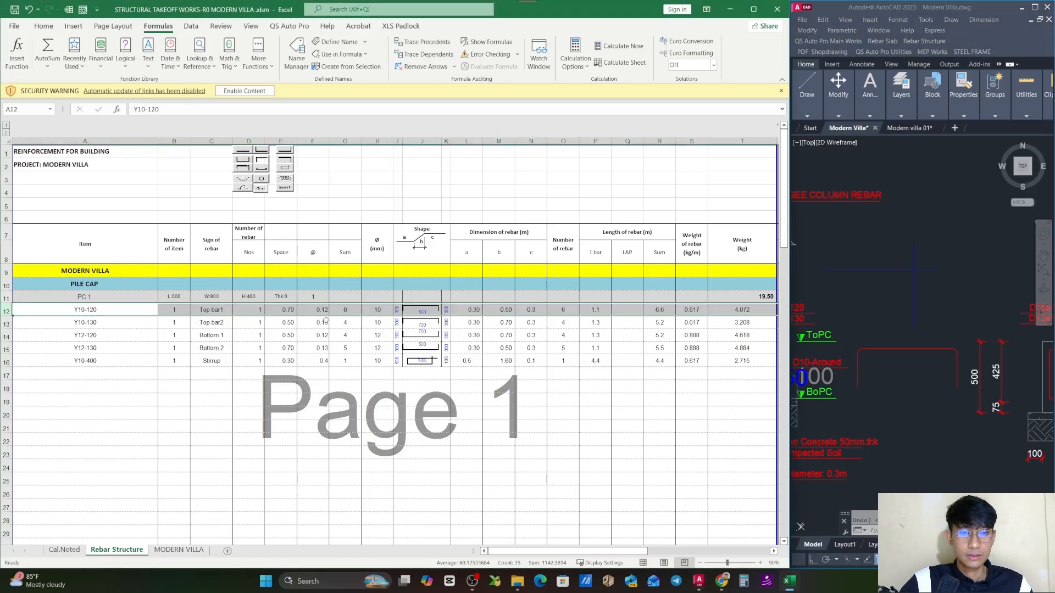
{"action": "double_click", "coordinate": [486, 312]}
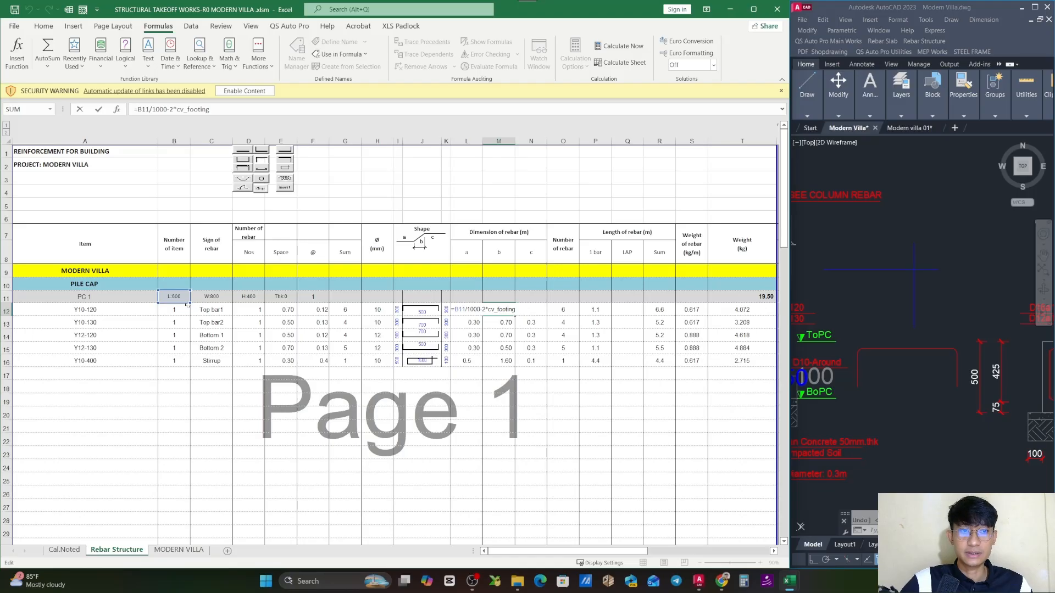
{"action": "key", "text": "Escape"}
- Compare the copied crossing bar lines with the PC 1 plan in AutoCAD, picking out the vertical bar line
{"action": "left_click", "coordinate": [923, 273]}
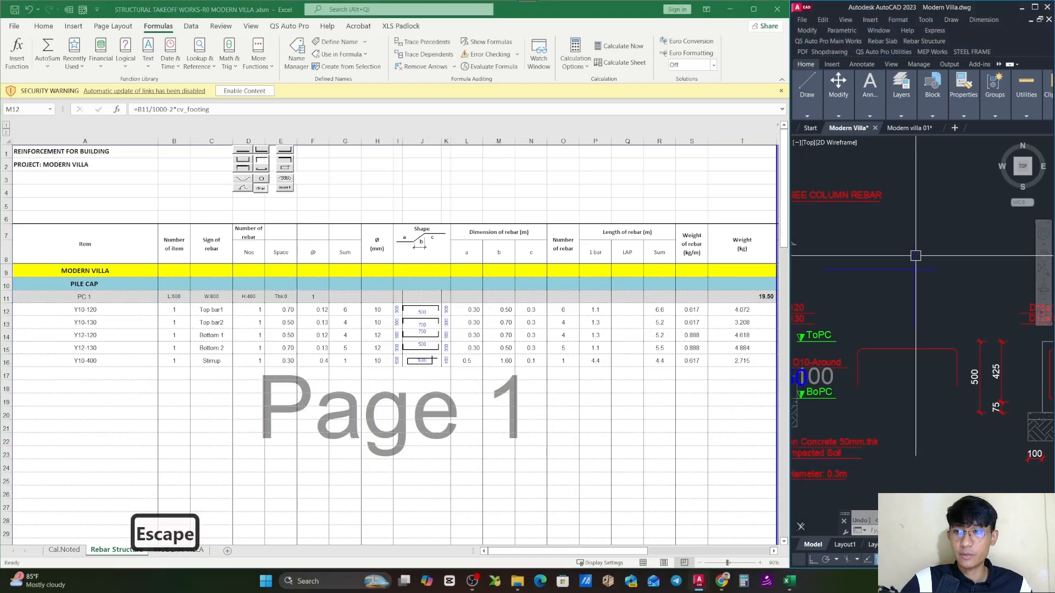
{"action": "left_click", "coordinate": [914, 256]}
{"action": "scroll", "coordinate": [927, 278], "scroll_direction": "down", "scroll_amount": 6}
{"action": "left_click_drag", "start_coordinate": [904, 221], "coordinate": [917, 290]}
{"action": "scroll", "coordinate": [916, 289], "scroll_direction": "up", "scroll_amount": 5}
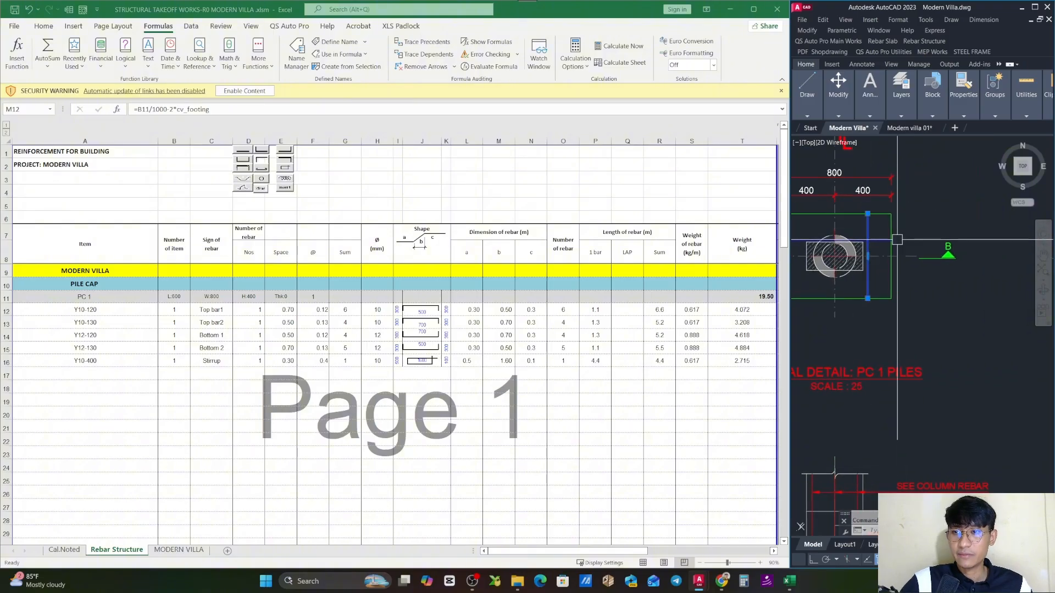
{"action": "left_click", "coordinate": [868, 263]}
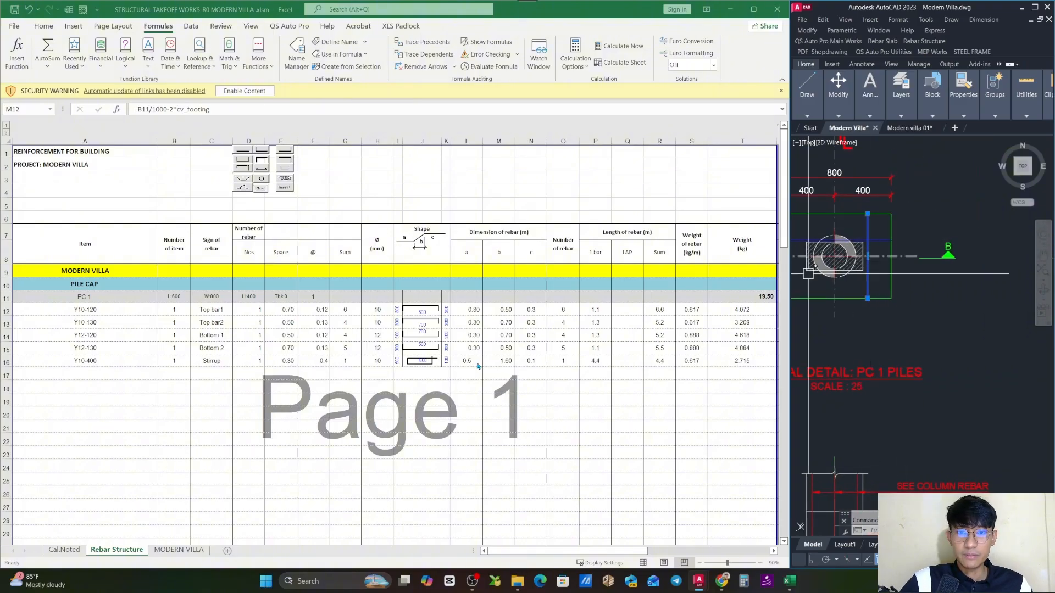
- Recheck the cover deduction -2*cv_footing in the Top bar1 row's dimension b formula =B11/1000-2*cv_footing
{"action": "left_click", "coordinate": [504, 315]}
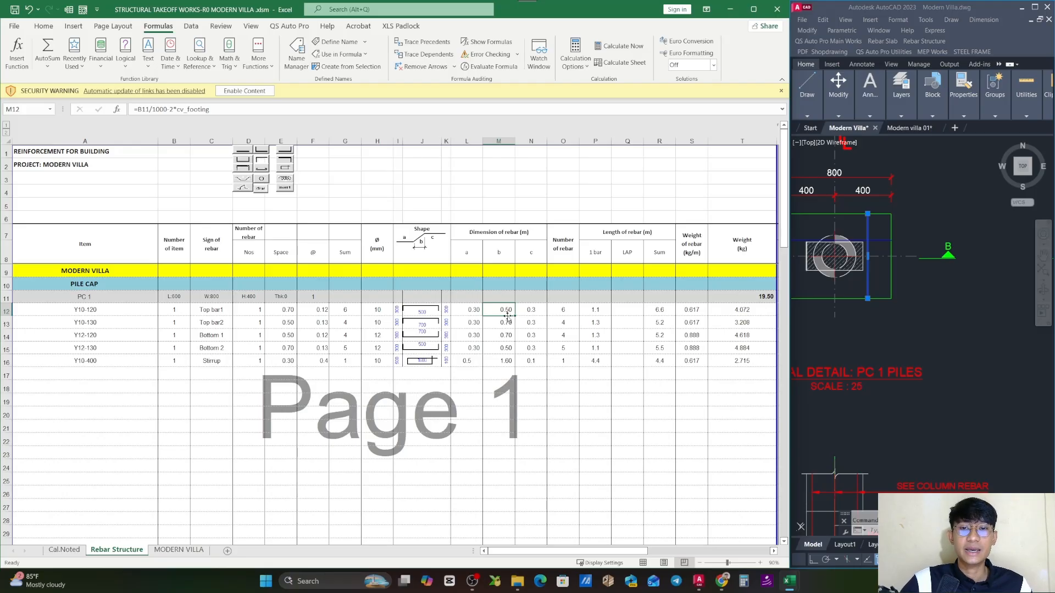
{"action": "double_click", "coordinate": [506, 309]}
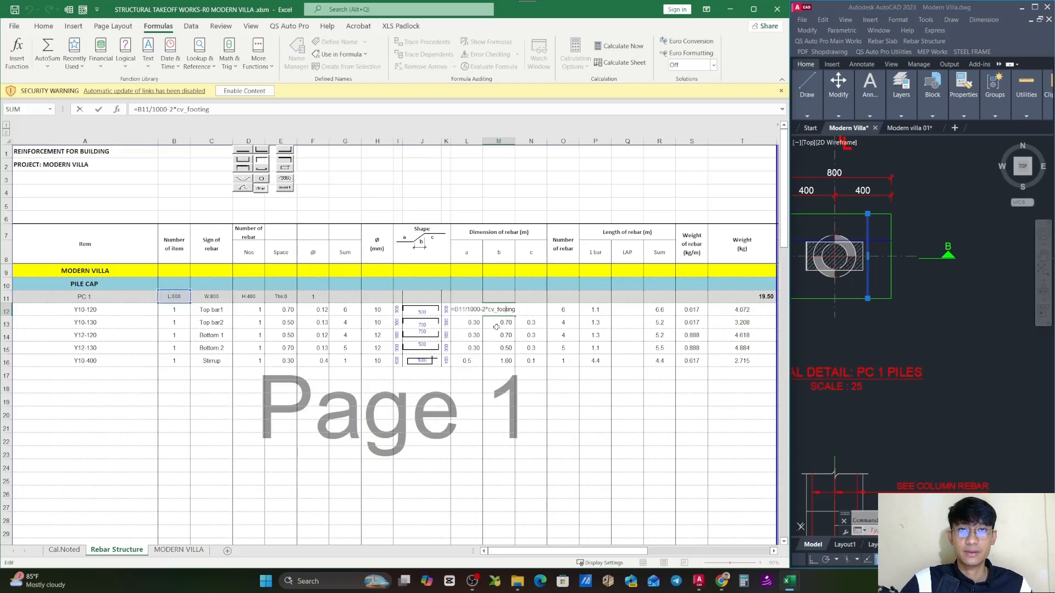
{"action": "key", "text": "Escape"}
{"action": "double_click", "coordinate": [506, 310]}
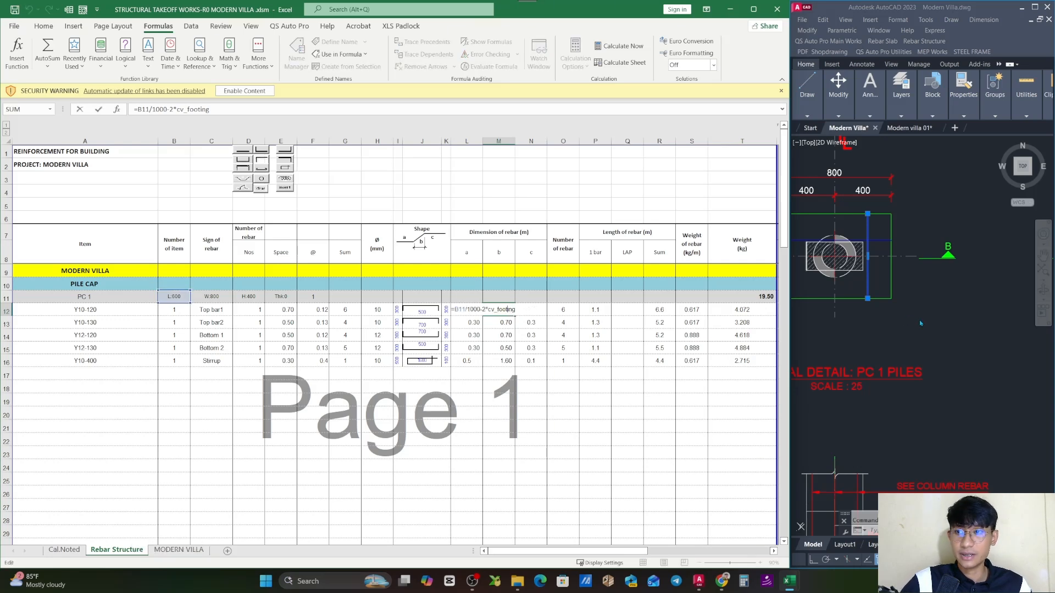
{"action": "key", "text": "Escape"}
- In the PC 1 plan, shorten the vertical bar line at both ends so it stops inside the pile cap edges to show the concrete cover
{"action": "left_click", "coordinate": [897, 254]}
{"action": "key", "text": "Escape"}
{"action": "key", "text": "Escape"}
{"action": "left_click", "coordinate": [870, 230]}
{"action": "left_click_drag", "start_coordinate": [884, 242], "coordinate": [900, 245]}
{"action": "scroll", "coordinate": [882, 226], "scroll_direction": "up", "scroll_amount": 4}
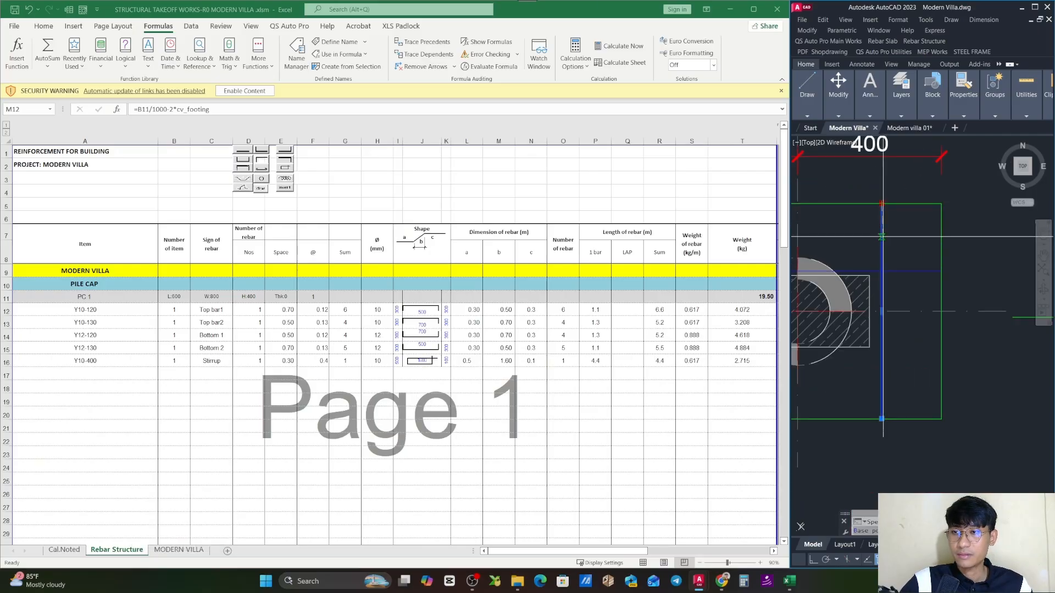
{"action": "key", "text": "Escape"}
{"action": "left_click", "coordinate": [878, 312]}
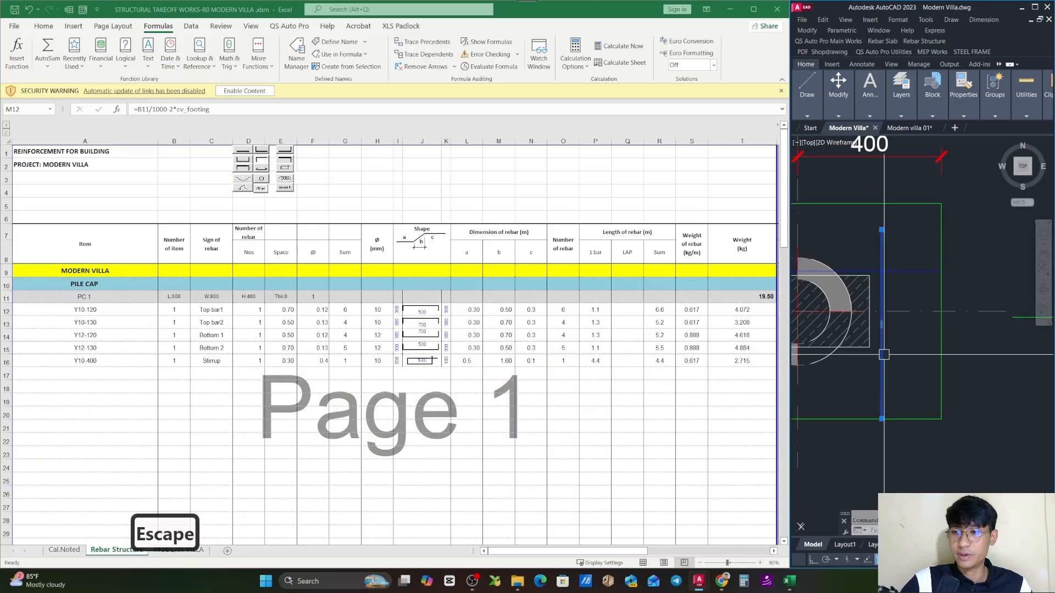
{"action": "left_click", "coordinate": [881, 419]}
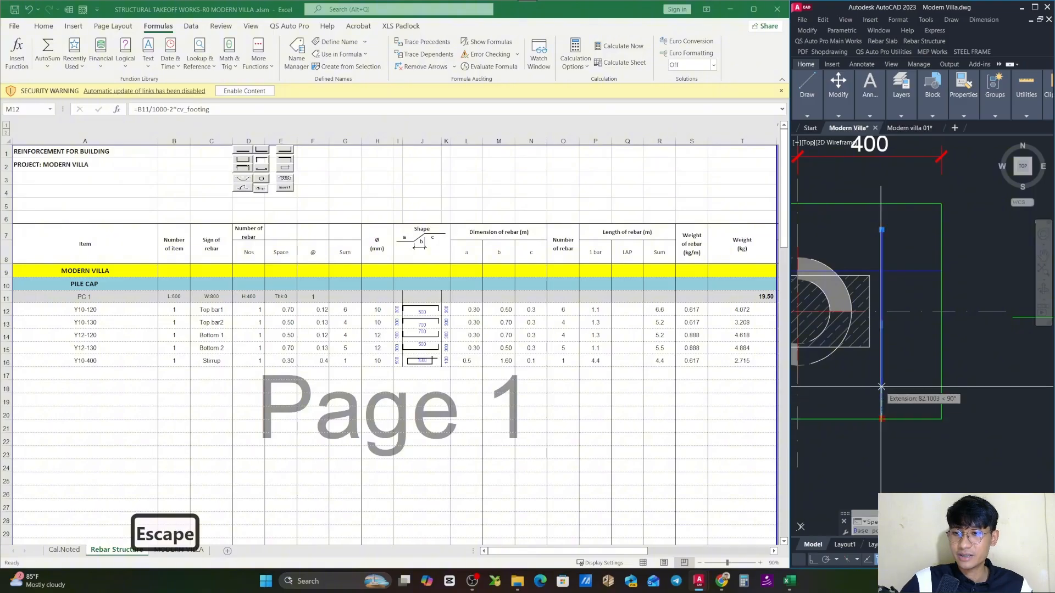
{"action": "left_click", "coordinate": [881, 385]}
{"action": "scroll", "coordinate": [907, 365], "scroll_direction": "down", "scroll_amount": 2}
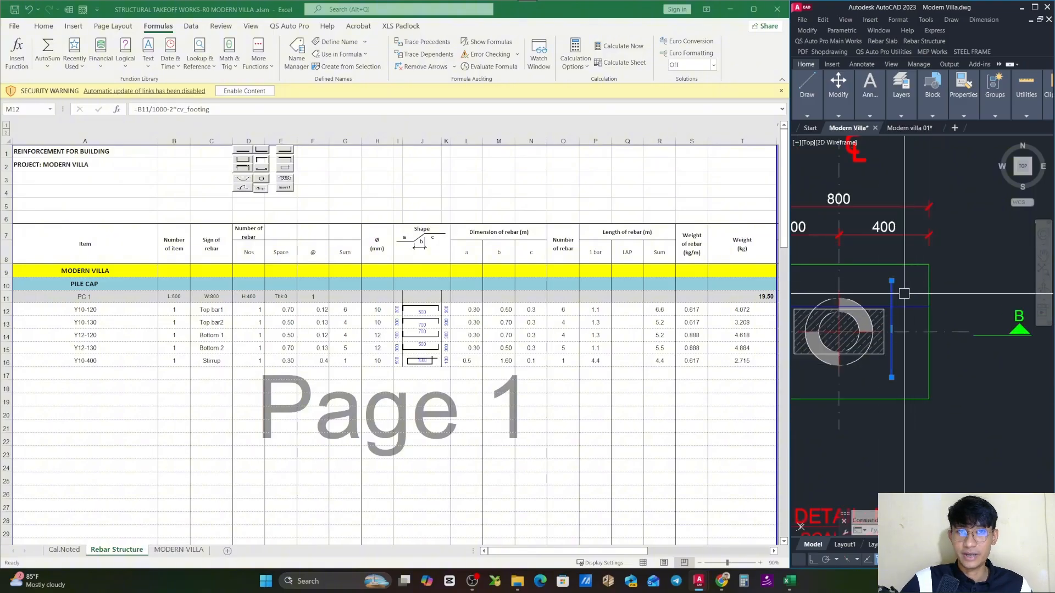
- Examine the D10a120 and D10a130 top bars and their cover to the cap edge in PC 1's section
{"action": "scroll", "coordinate": [951, 290], "scroll_direction": "down", "scroll_amount": 4}
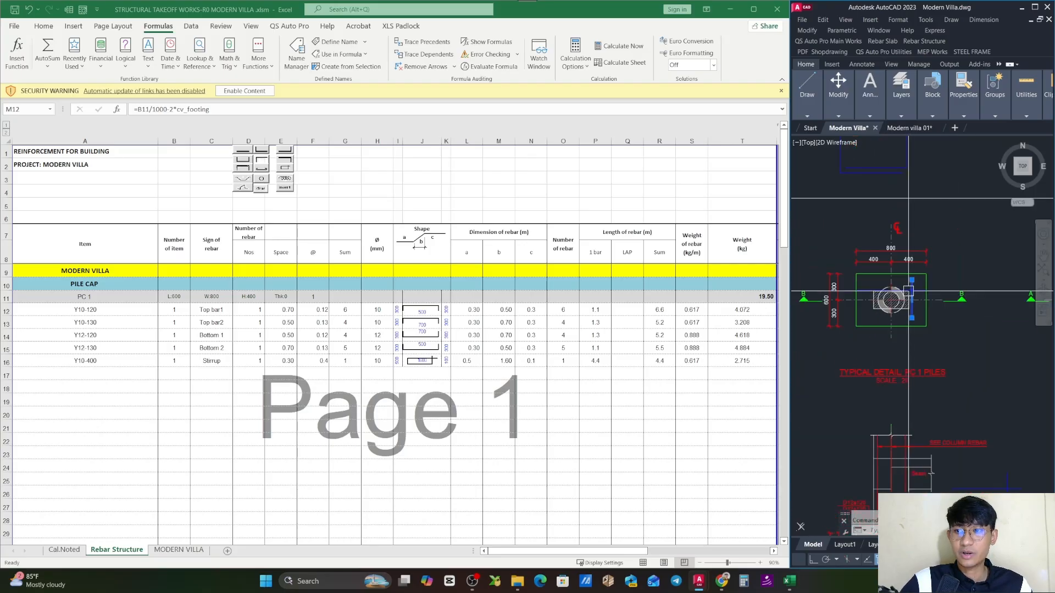
{"action": "left_click_drag", "start_coordinate": [934, 467], "coordinate": [921, 363]}
{"action": "scroll", "coordinate": [886, 356], "scroll_direction": "up", "scroll_amount": 2}
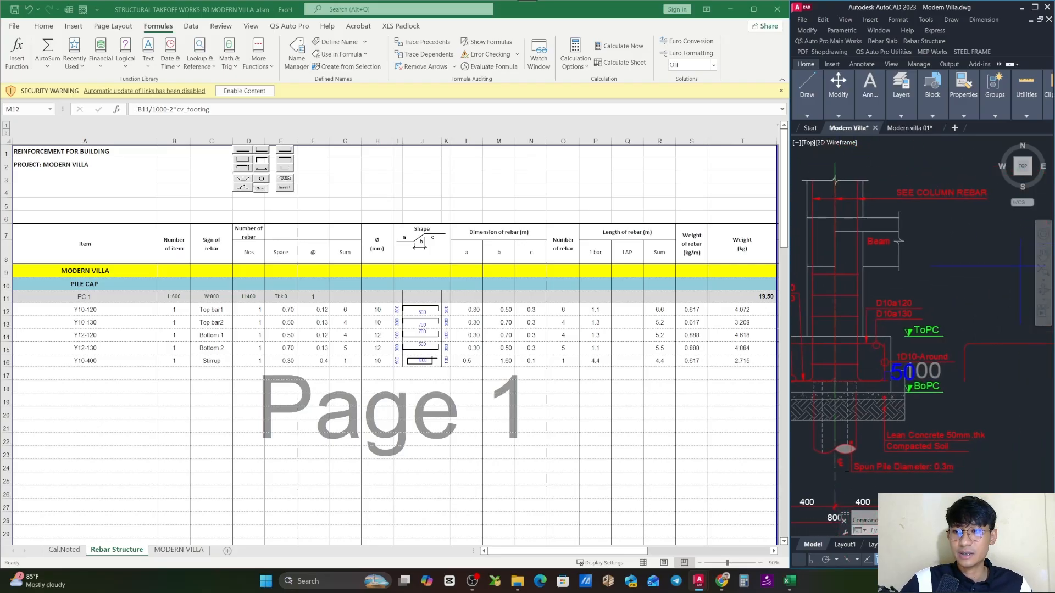
{"action": "scroll", "coordinate": [926, 335], "scroll_direction": "up", "scroll_amount": 2}
{"action": "scroll", "coordinate": [927, 335], "scroll_direction": "up", "scroll_amount": 1}
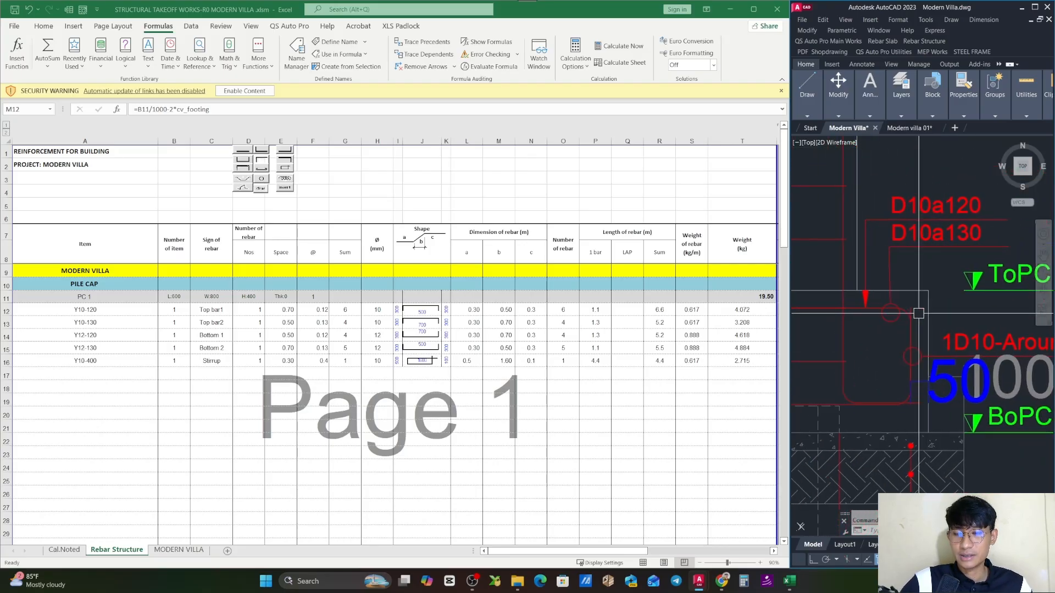
{"action": "scroll", "coordinate": [906, 313], "scroll_direction": "down", "scroll_amount": 4}
{"action": "scroll", "coordinate": [902, 299], "scroll_direction": "up", "scroll_amount": 2}
{"action": "scroll", "coordinate": [865, 220], "scroll_direction": "up", "scroll_amount": 3}
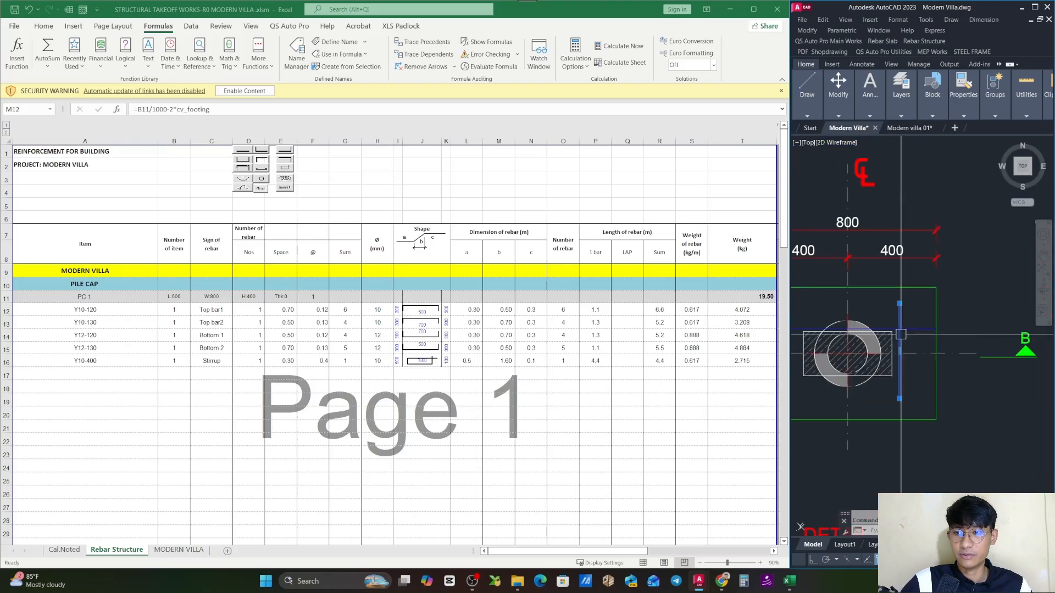
- Check the shortened vertical bar in the PC 1 plan against the cap's 600 side dimension
{"action": "key", "text": "Escape"}
{"action": "left_click", "coordinate": [919, 316]}
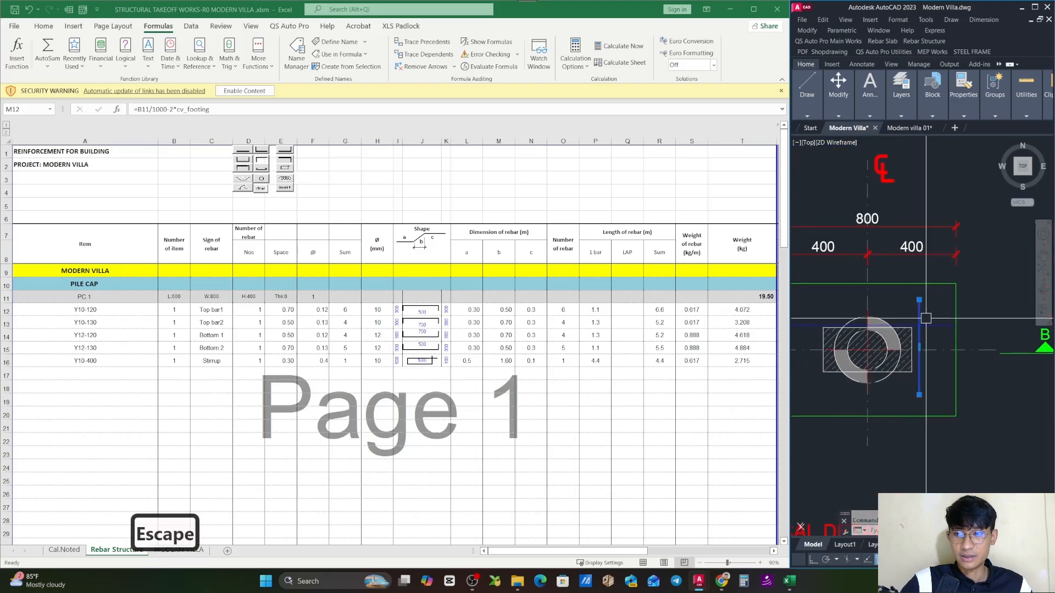
{"action": "scroll", "coordinate": [927, 320], "scroll_direction": "down", "scroll_amount": 2}
{"action": "left_click_drag", "start_coordinate": [904, 343], "coordinate": [944, 337]}
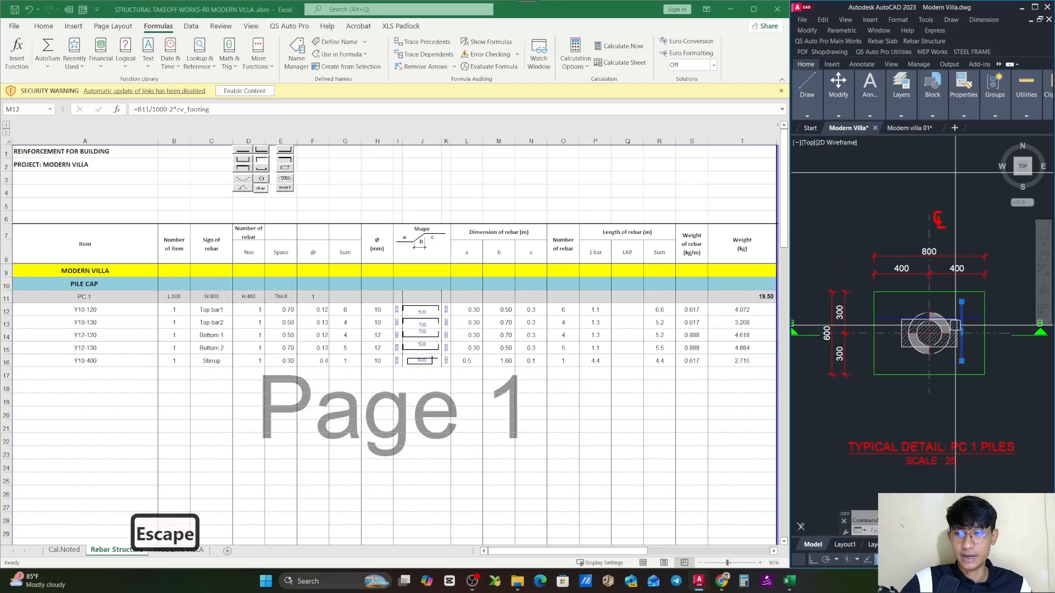
{"action": "mouse_move", "coordinate": [834, 333]}
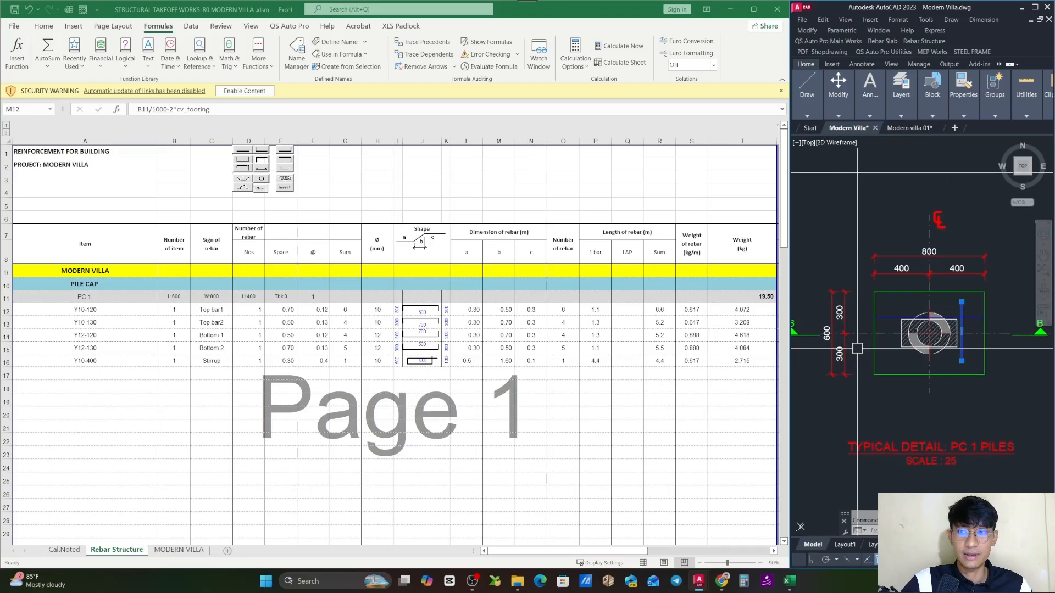
- Inspect the Top bar1 row's dimension c formula =D11/1000-2*cv_footing and the PC 1 height cell it refers to
{"action": "key", "text": "Escape"}
{"action": "left_click", "coordinate": [522, 323]}
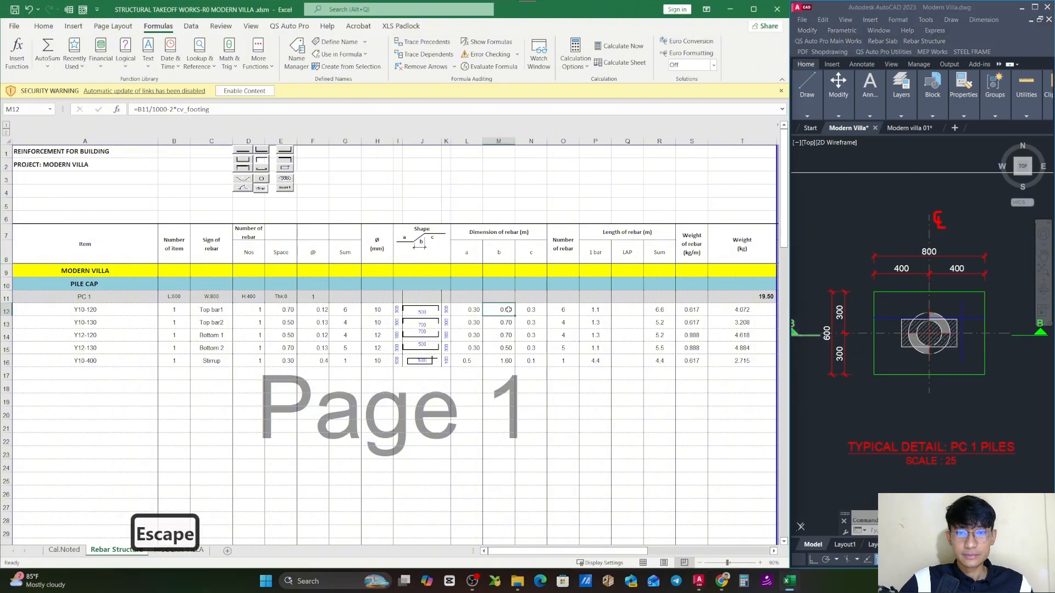
{"action": "key", "text": "Escape"}
{"action": "double_click", "coordinate": [536, 308]}
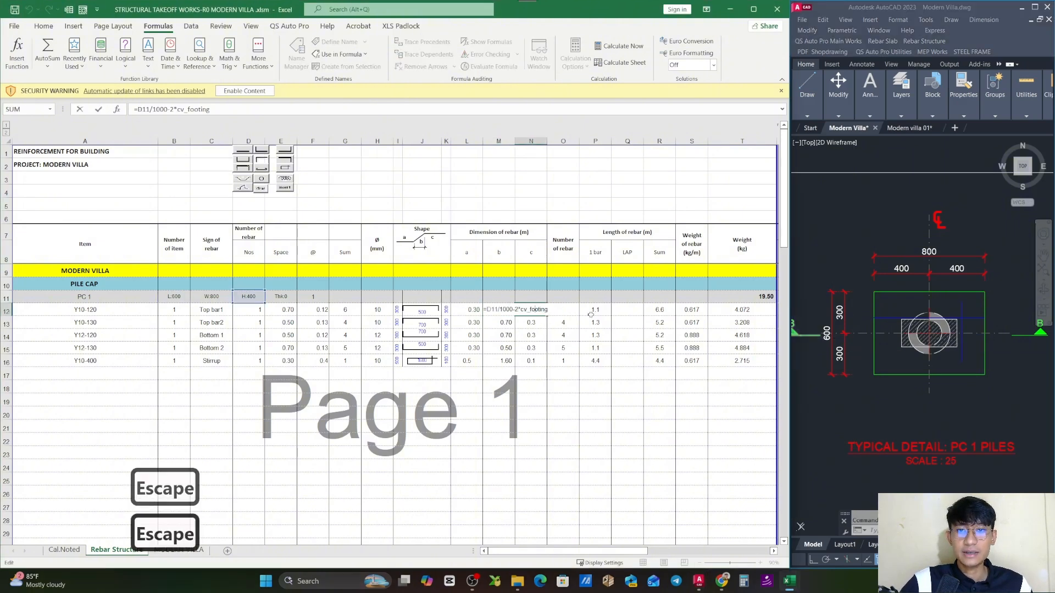
{"action": "key", "text": "Escape"}
- Examine the legs of the copied top bar outline in AutoCAD and compare them with Top bar1's dimensions a and b in Excel
{"action": "left_click", "coordinate": [850, 292]}
{"action": "scroll", "coordinate": [850, 292], "scroll_direction": "down", "scroll_amount": 5}
{"action": "scroll", "coordinate": [919, 334], "scroll_direction": "up", "scroll_amount": 8}
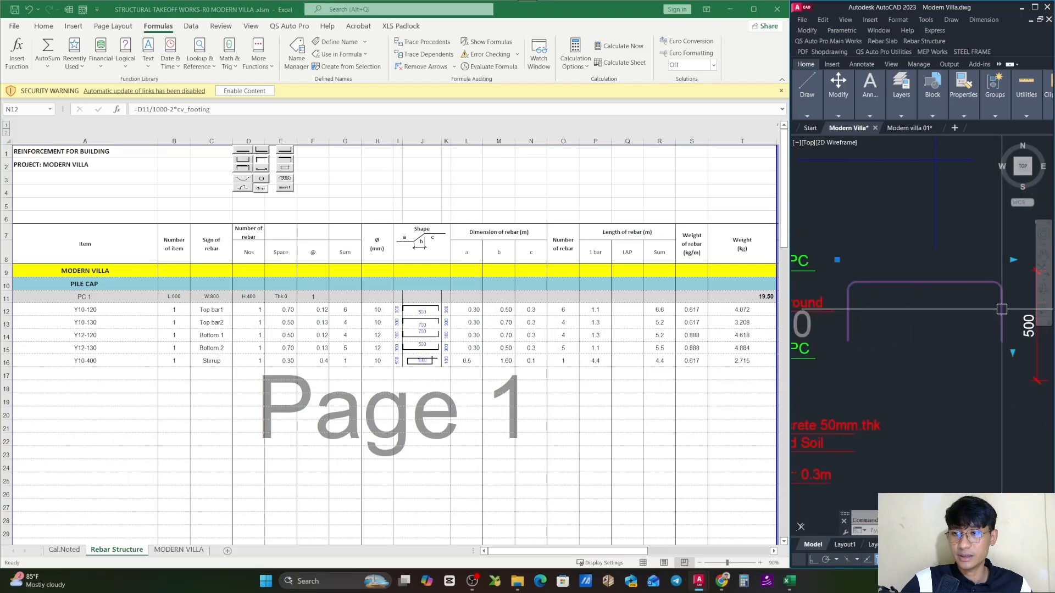
{"action": "key", "text": "Escape"}
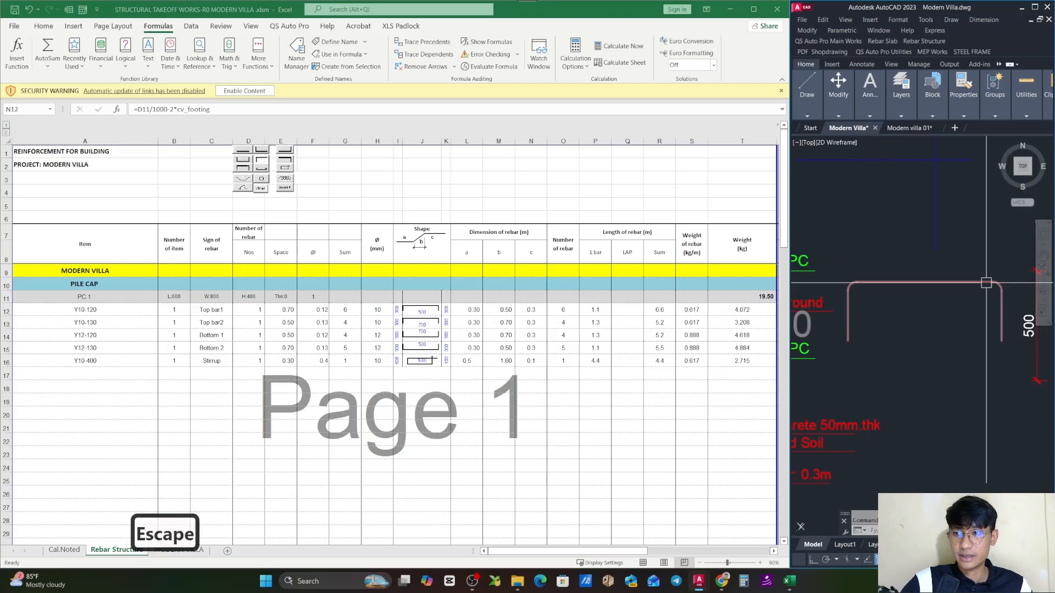
{"action": "left_click", "coordinate": [473, 310]}
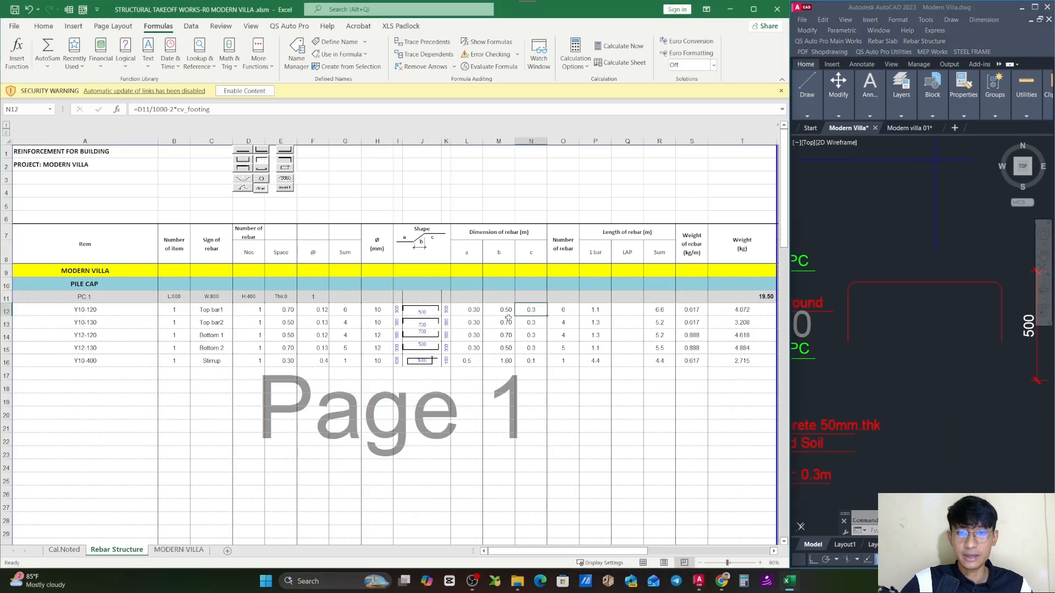
{"action": "left_click", "coordinate": [507, 312]}
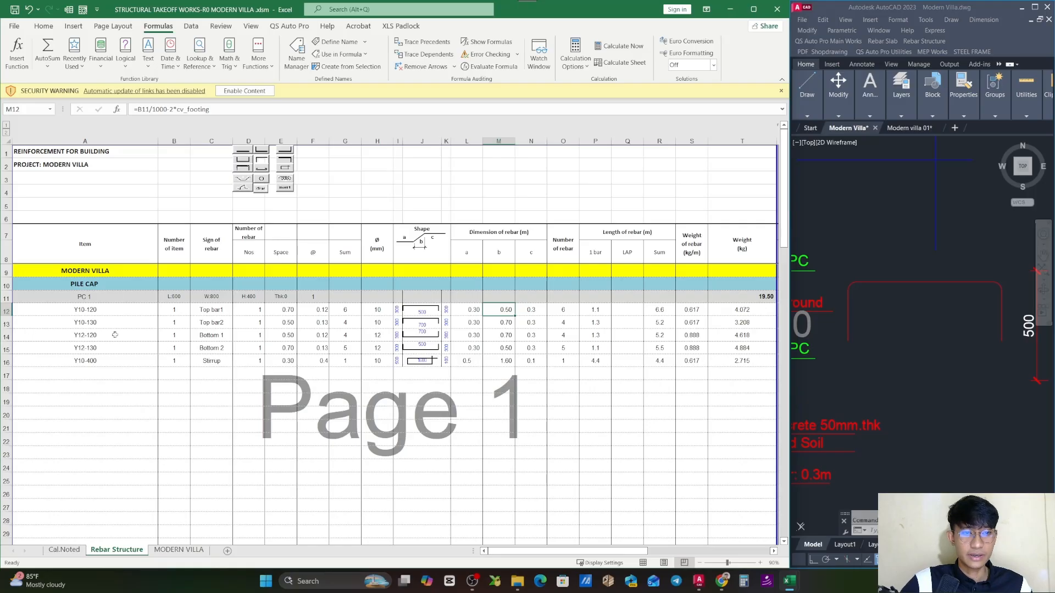
- Inspect the Top bar1 row's Number of rebar formula and the item count and bar sum cells it refers to
{"action": "left_click", "coordinate": [594, 335]}
{"action": "left_click", "coordinate": [571, 311]}
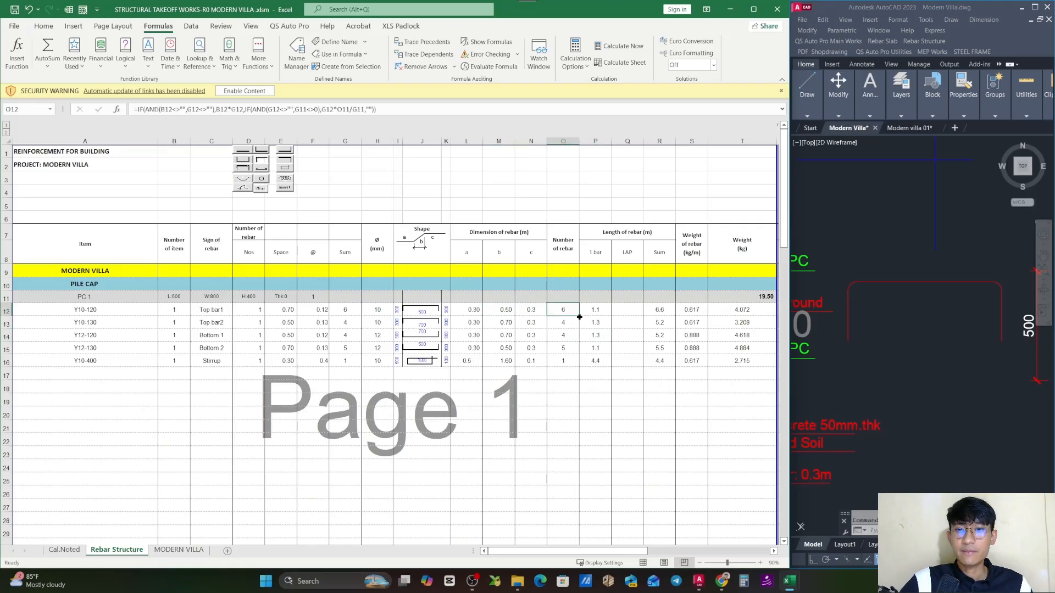
{"action": "left_click", "coordinate": [349, 312]}
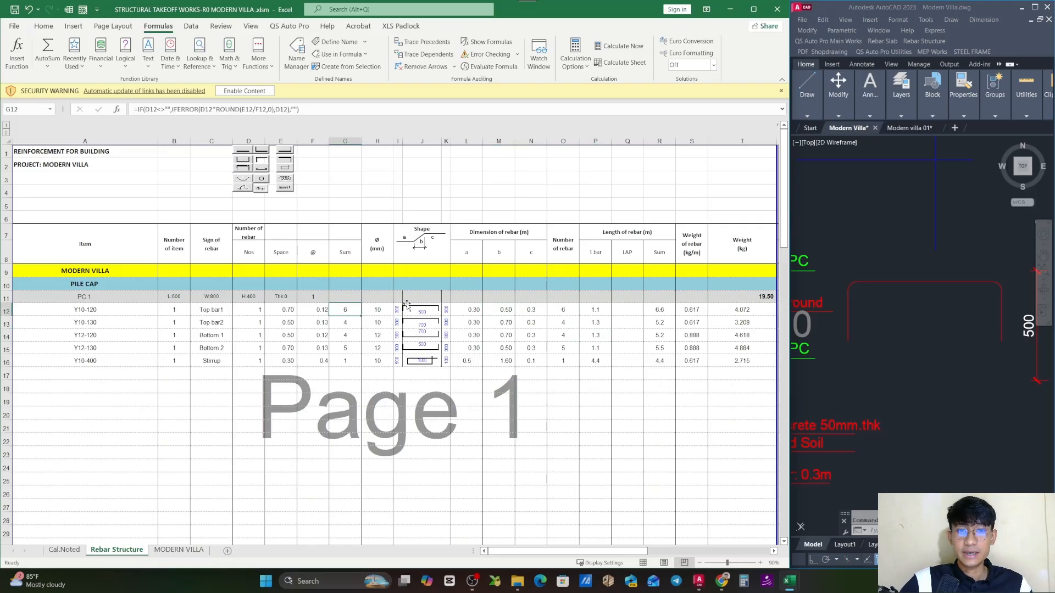
{"action": "double_click", "coordinate": [571, 311]}
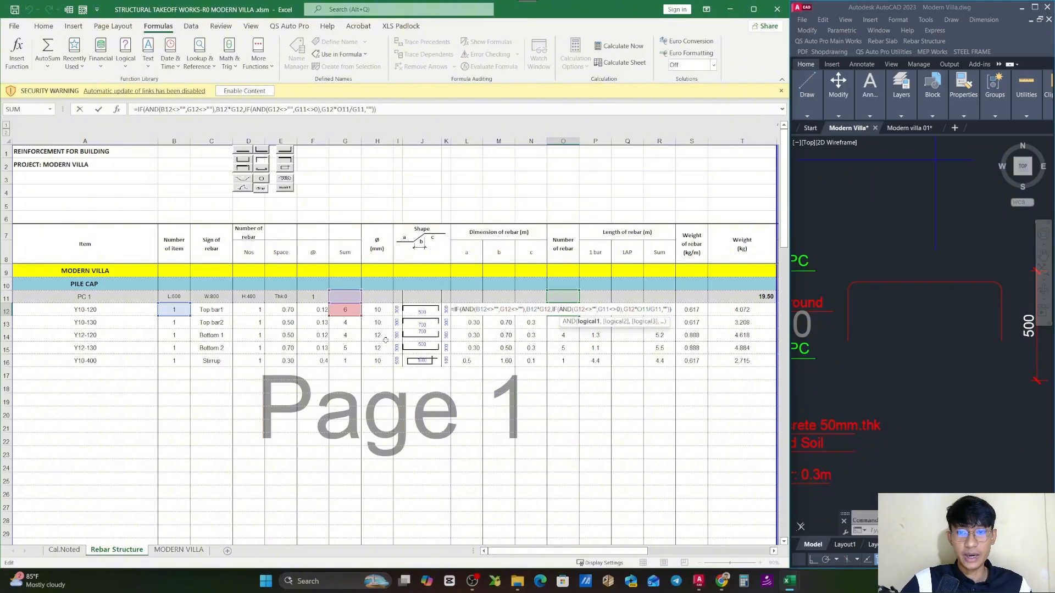
{"action": "key", "text": "Escape"}
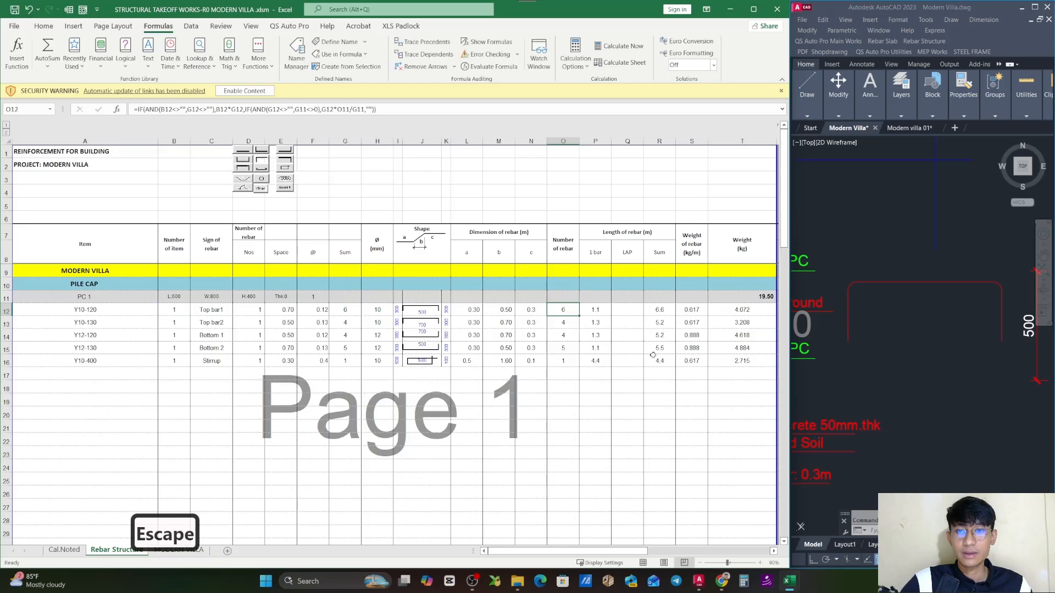
- Inspect the Top bar1 row's 1 bar length formula =L12+M12+N12 and the dimension a, b and c cells it adds
{"action": "left_click", "coordinate": [608, 312]}
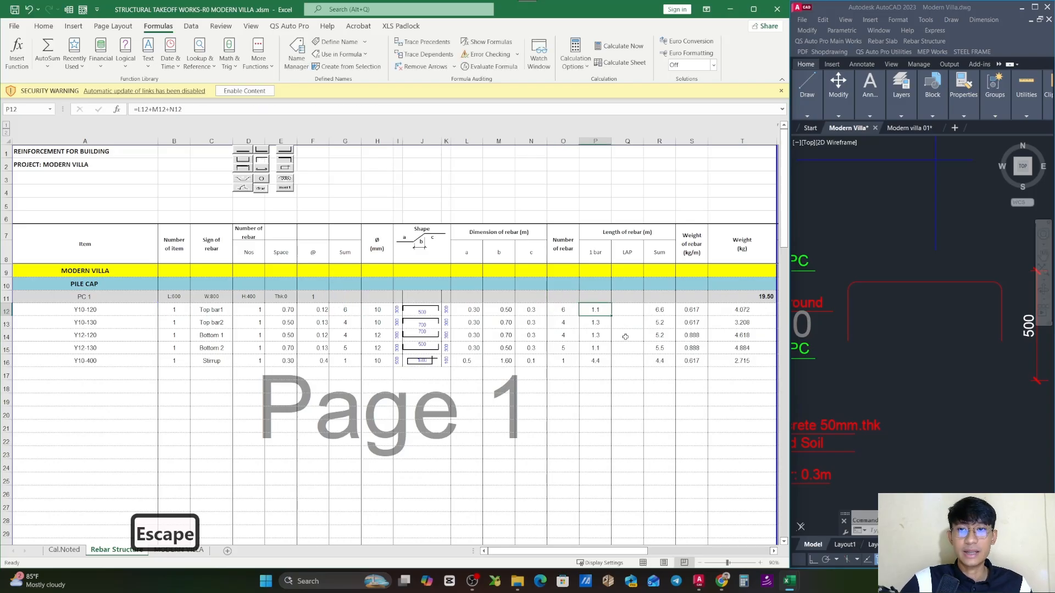
{"action": "double_click", "coordinate": [604, 310]}
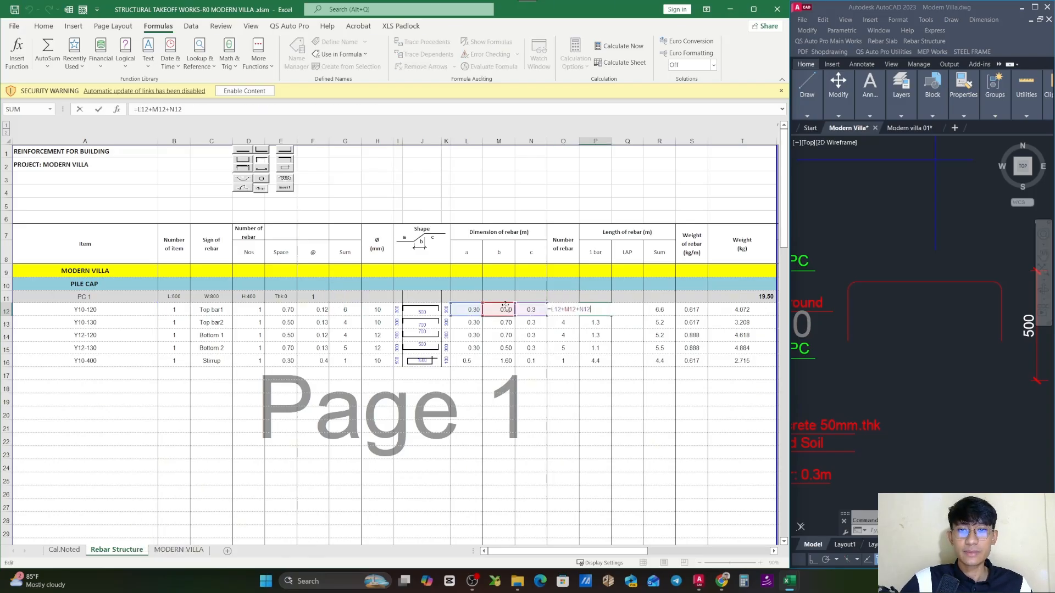
{"action": "key", "text": "Escape"}
{"action": "left_click", "coordinate": [469, 252]}
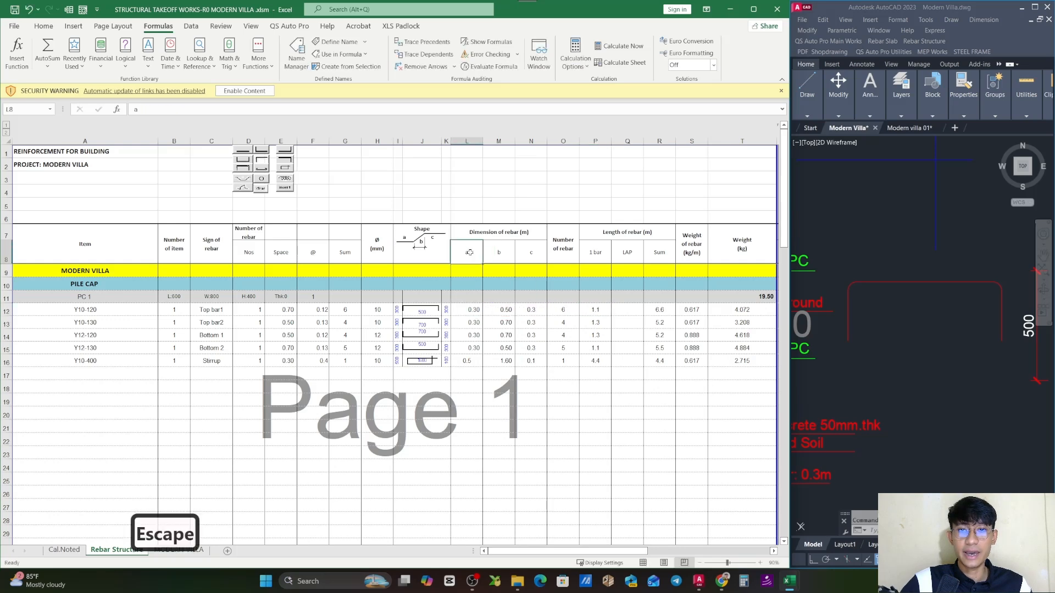
{"action": "left_click_drag", "start_coordinate": [470, 252], "coordinate": [531, 252]}
{"action": "double_click", "coordinate": [609, 311]}
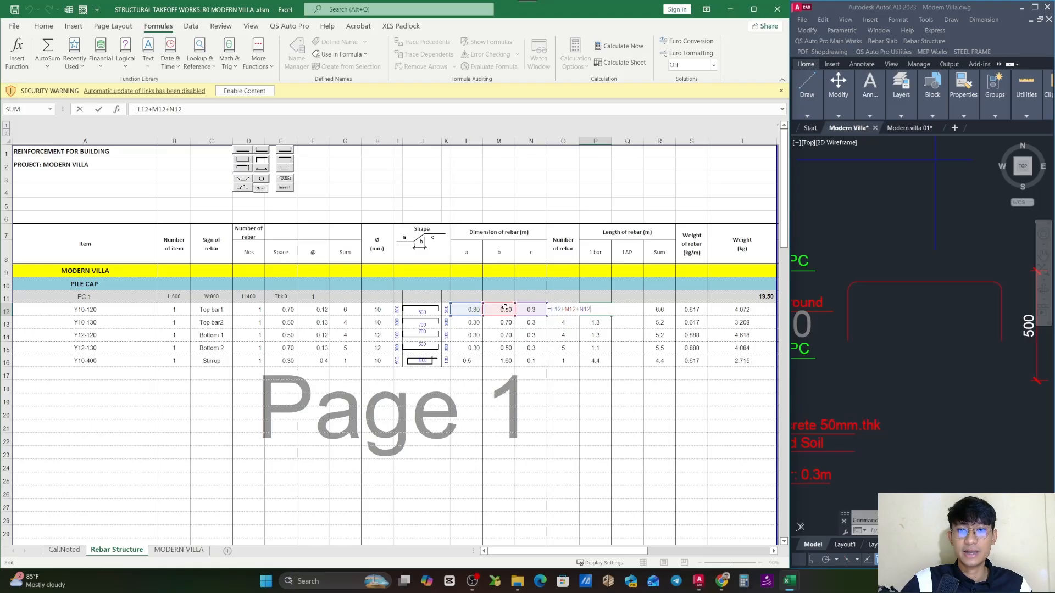
{"action": "key", "text": "Escape"}
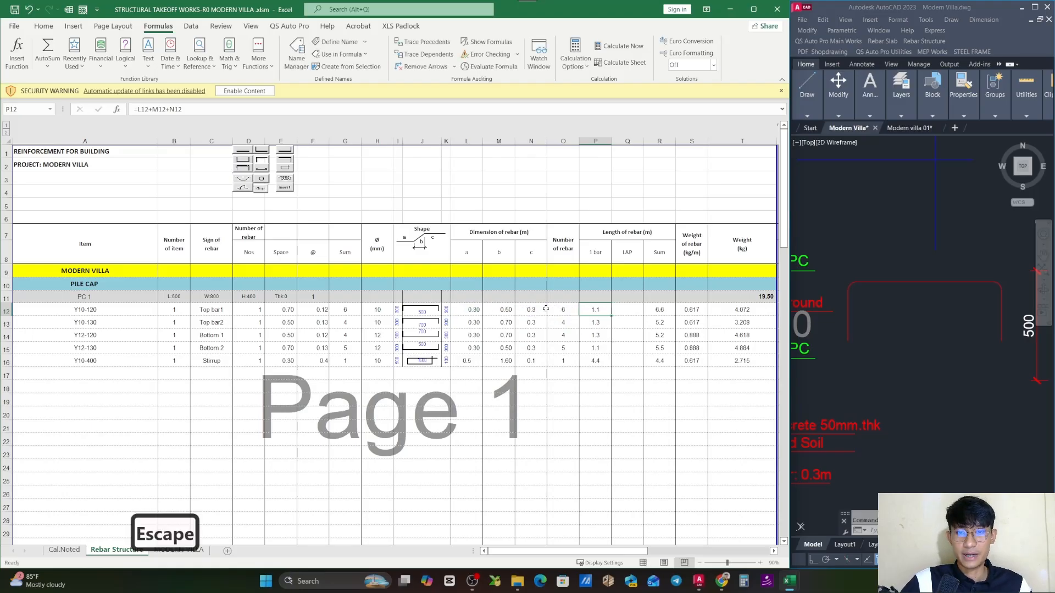
{"action": "left_click_drag", "start_coordinate": [471, 310], "coordinate": [520, 312]}
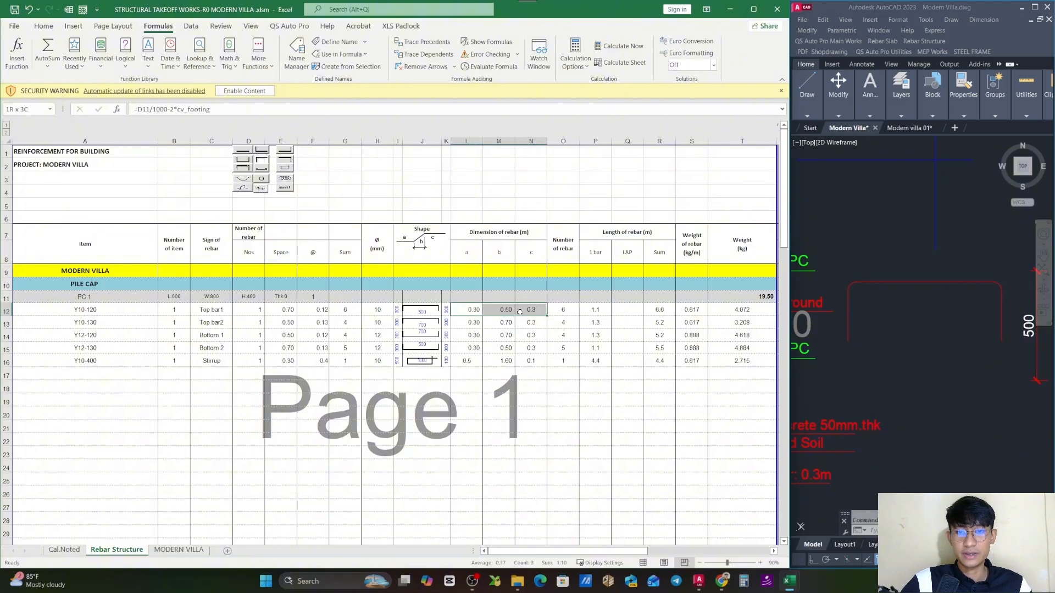
{"action": "double_click", "coordinate": [595, 309]}
{"action": "key", "text": "Escape"}
- Look at the Top bar1 row's LAP formula and the bar length cell it tests
{"action": "double_click", "coordinate": [631, 309]}
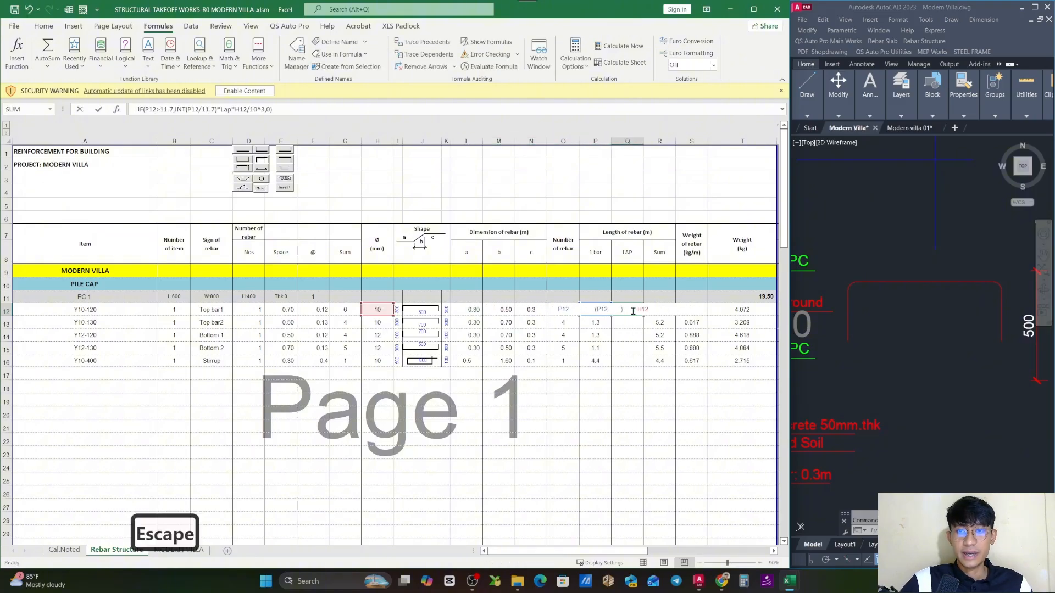
{"action": "key", "text": "Escape"}
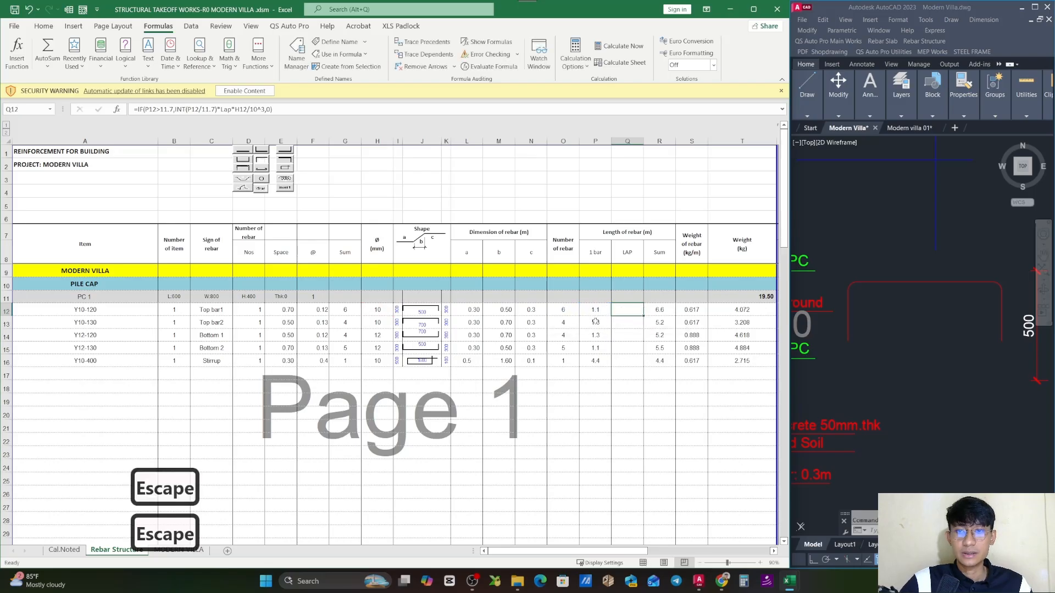
{"action": "key", "text": "Left"}
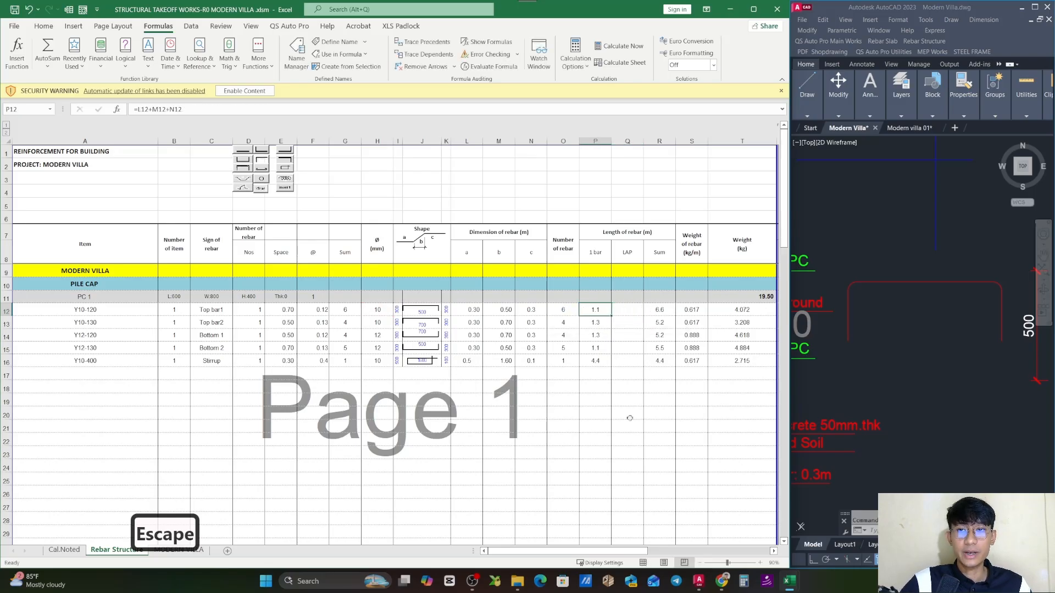
- Enter 12 in cell P4 above the length columns as the stock bar length reference
{"action": "left_click", "coordinate": [620, 210]}
{"action": "left_click", "coordinate": [594, 193]}
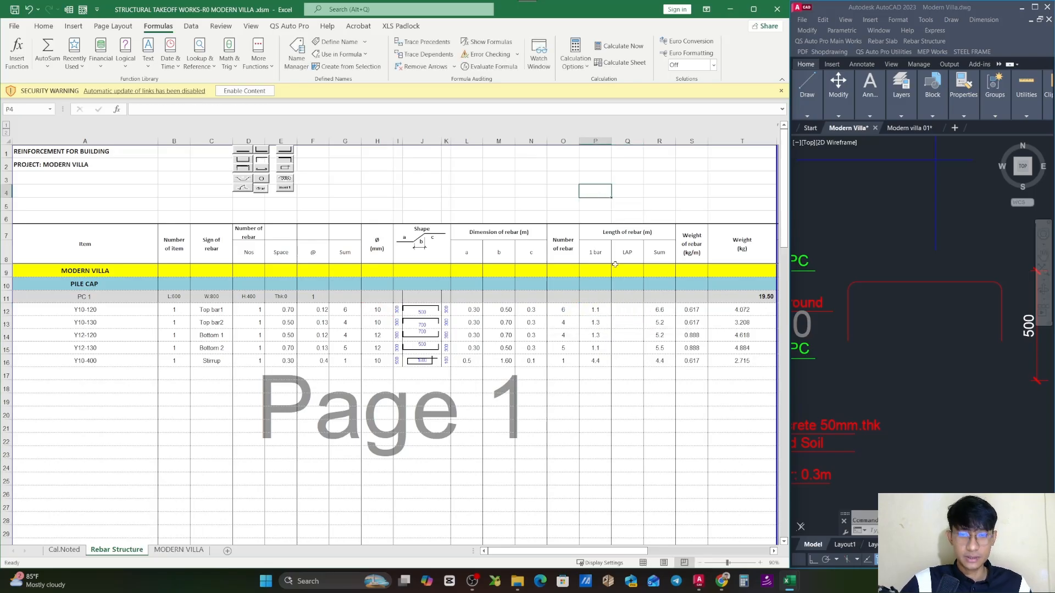
{"action": "type", "text": "12M"}
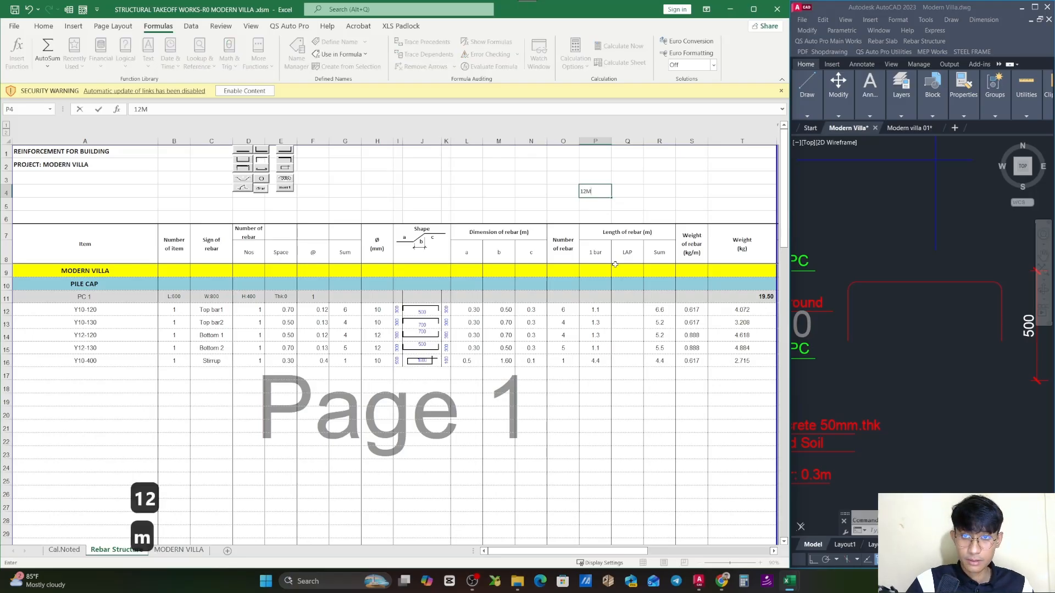
{"action": "key", "text": "BackSpace"}
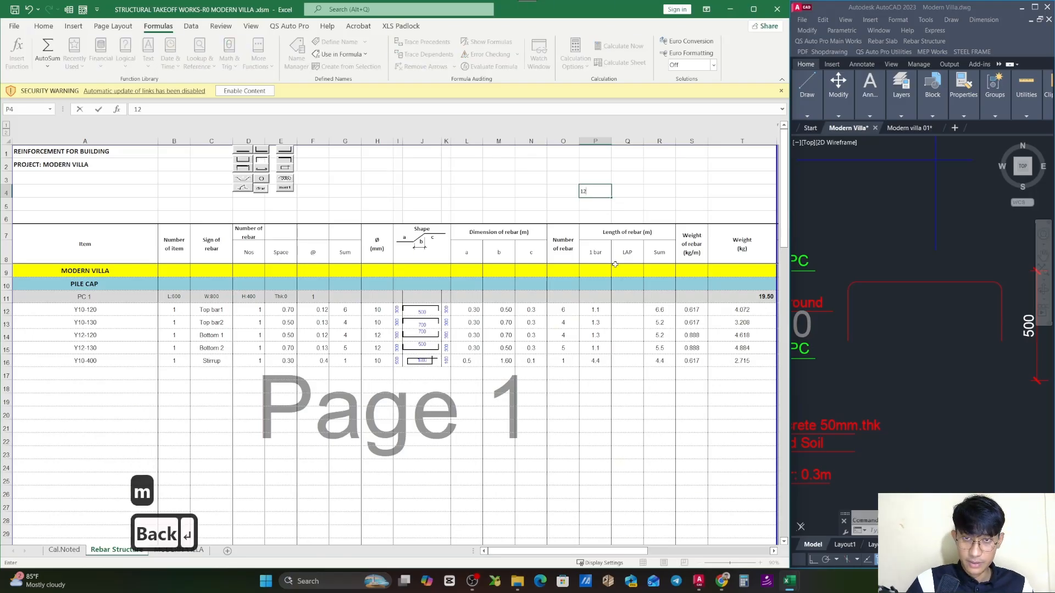
{"action": "key", "text": "Return"}
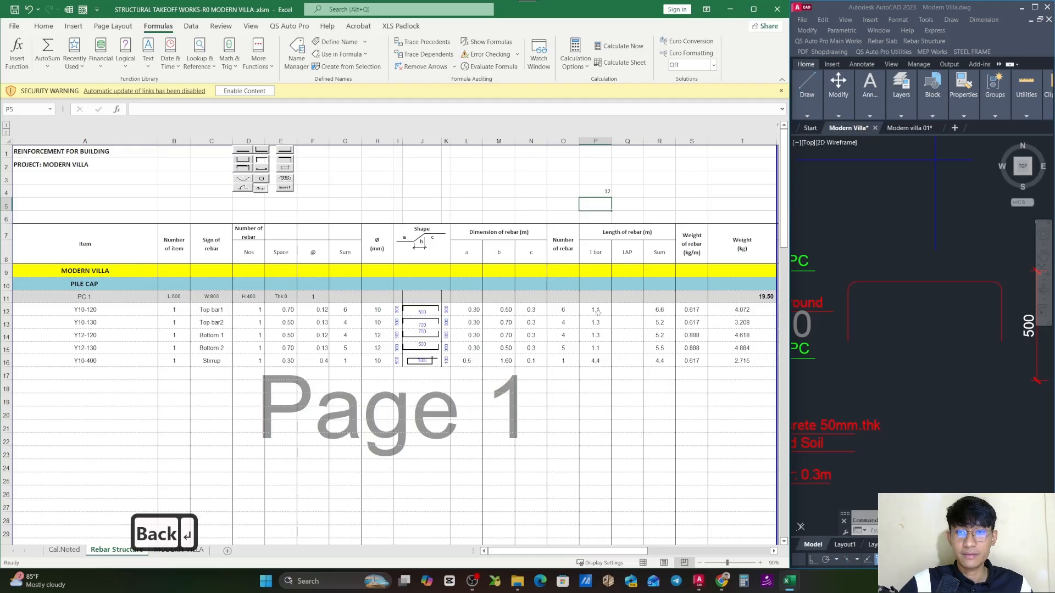
- Compare PC 1's 1 bar lengths with the reference in P4 and examine the LAP formula's 11.7 condition for Top bar1
{"action": "left_click_drag", "start_coordinate": [597, 312], "coordinate": [597, 361]}
{"action": "left_click", "coordinate": [605, 193]}
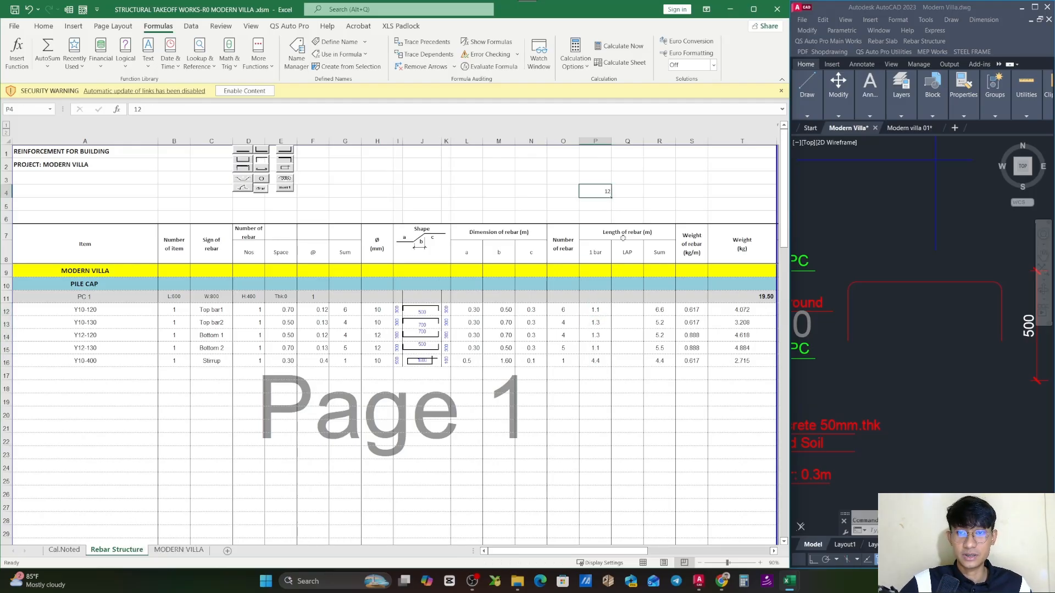
{"action": "left_click", "coordinate": [631, 312]}
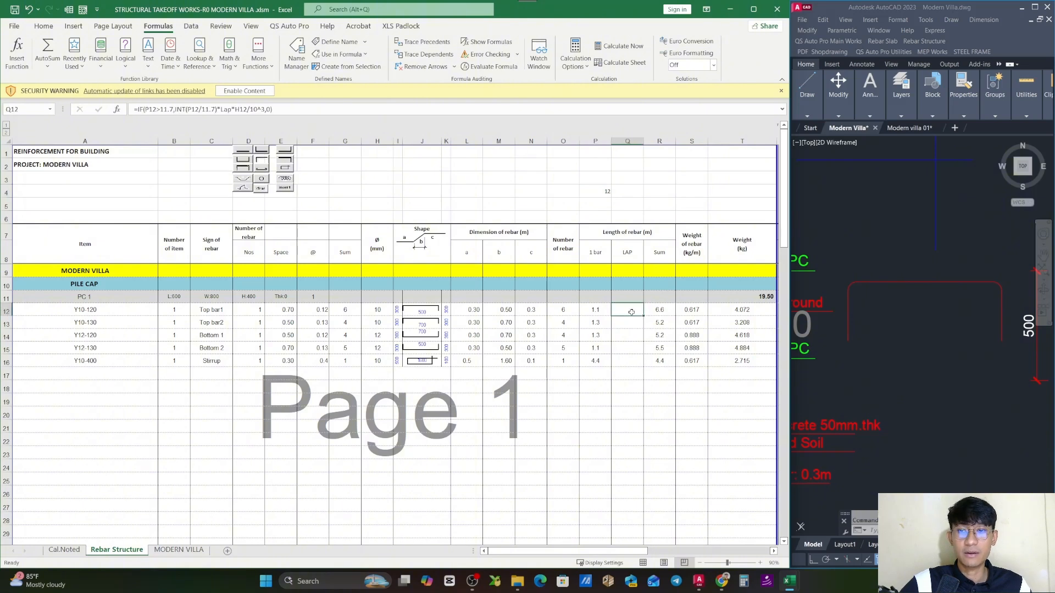
{"action": "double_click", "coordinate": [632, 310]}
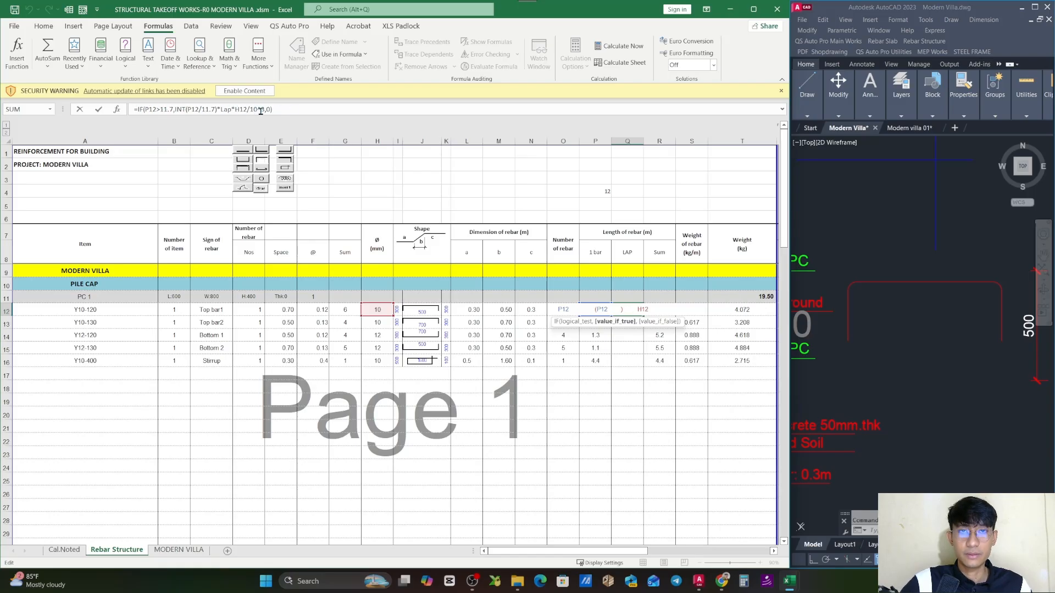
{"action": "key", "text": "Escape"}
{"action": "left_click_drag", "start_coordinate": [595, 309], "coordinate": [591, 361]}
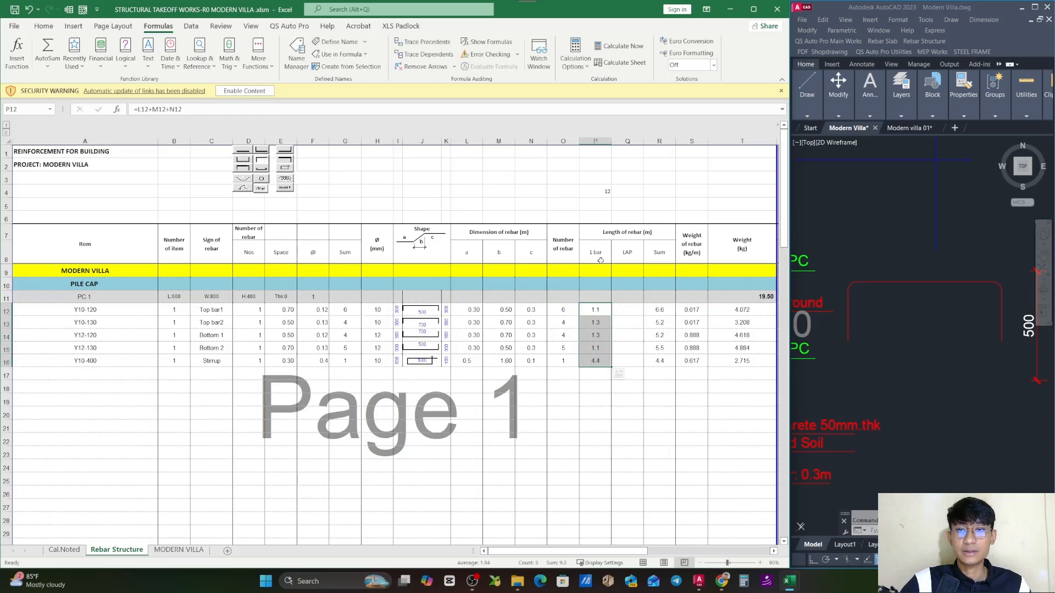
{"action": "left_click", "coordinate": [609, 192]}
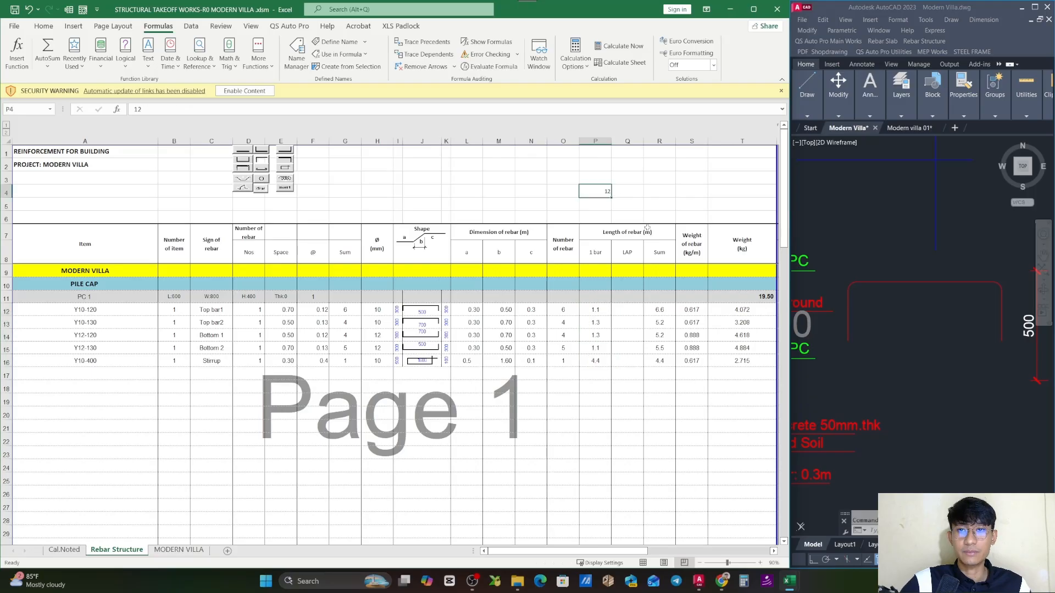
{"action": "left_click_drag", "start_coordinate": [628, 312], "coordinate": [628, 361]}
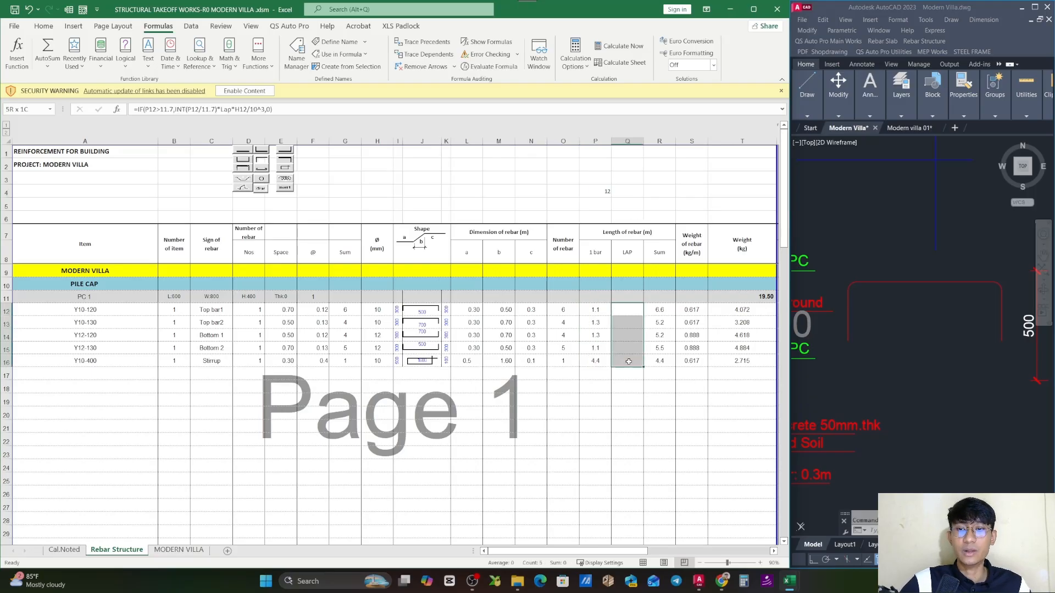
- Inspect the Top bar1 row's total length formula =IFERROR(O12*(P12+Q12),"") and the cells it refers to
{"action": "left_click", "coordinate": [666, 310]}
{"action": "double_click", "coordinate": [666, 311]}
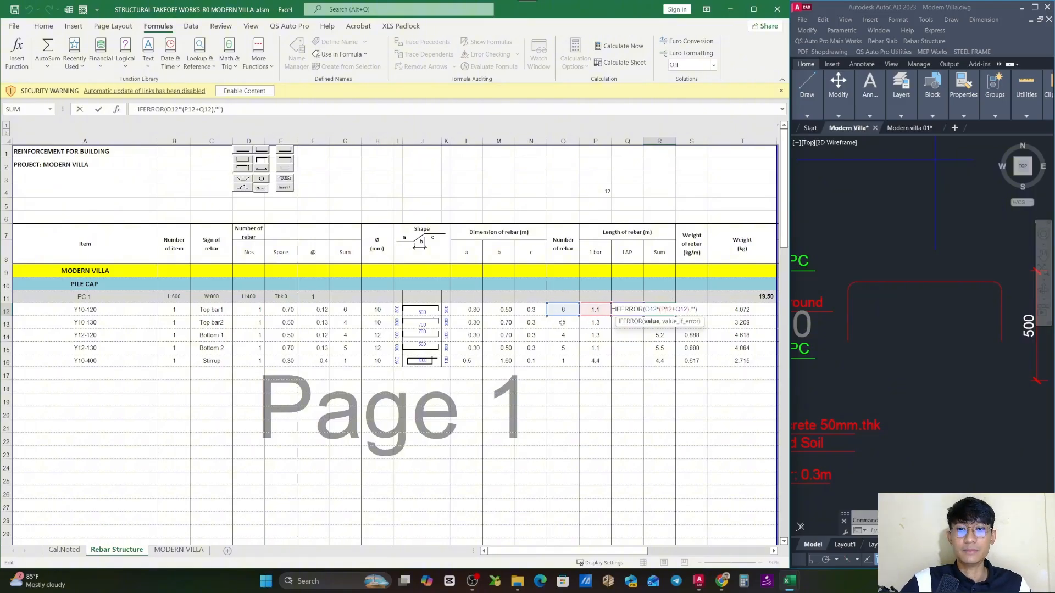
{"action": "key", "text": "Escape"}
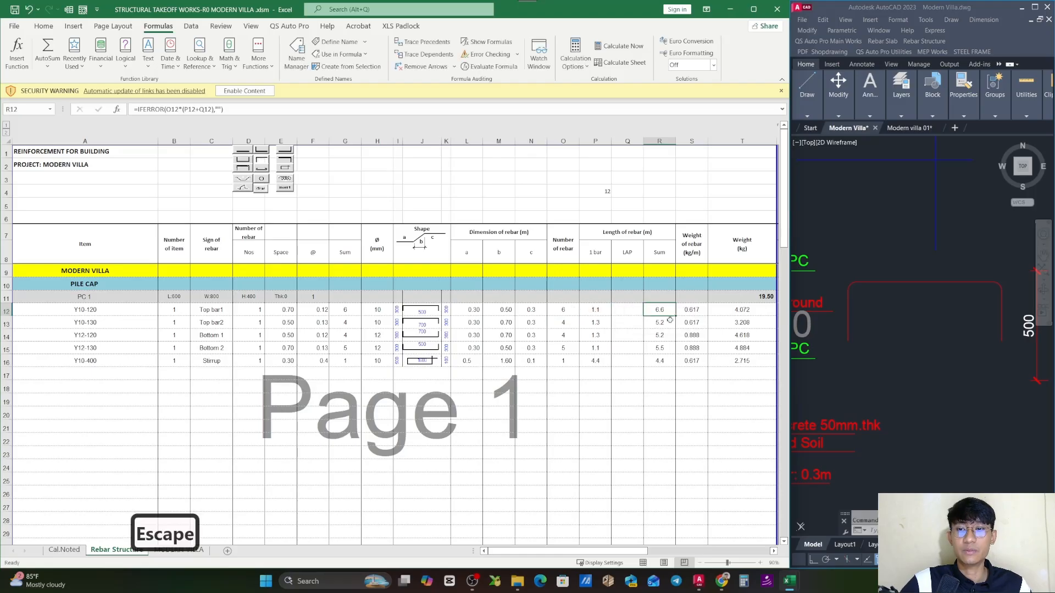
{"action": "double_click", "coordinate": [665, 311]}
{"action": "key", "text": "Escape"}
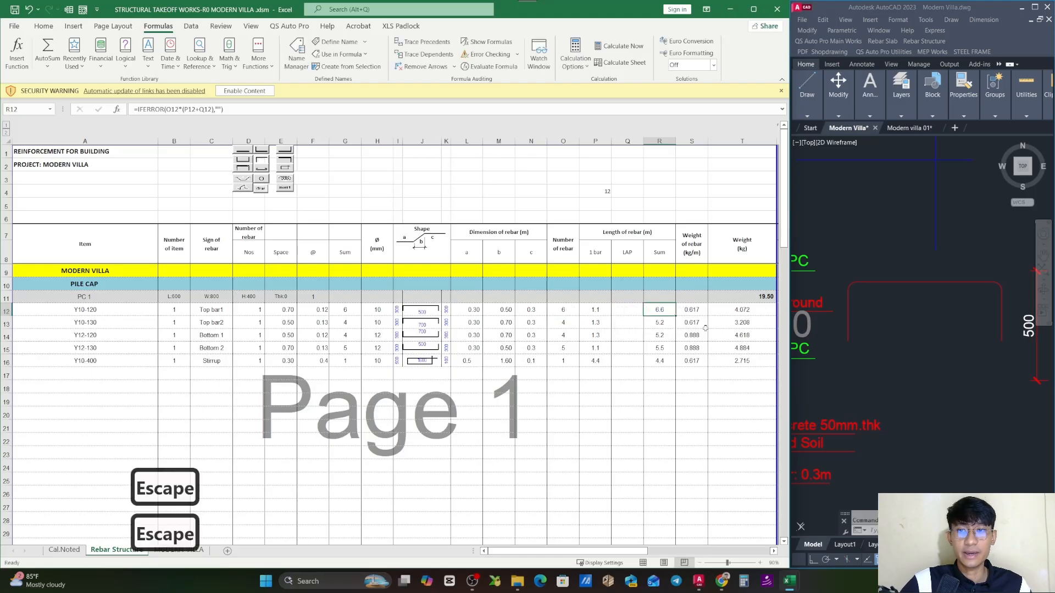
- Inspect the weight-per-metre VLOOKUP formulas of the Top bar1 and Bottom 1 rows and the bar diameters they look up
{"action": "key", "text": "Right"}
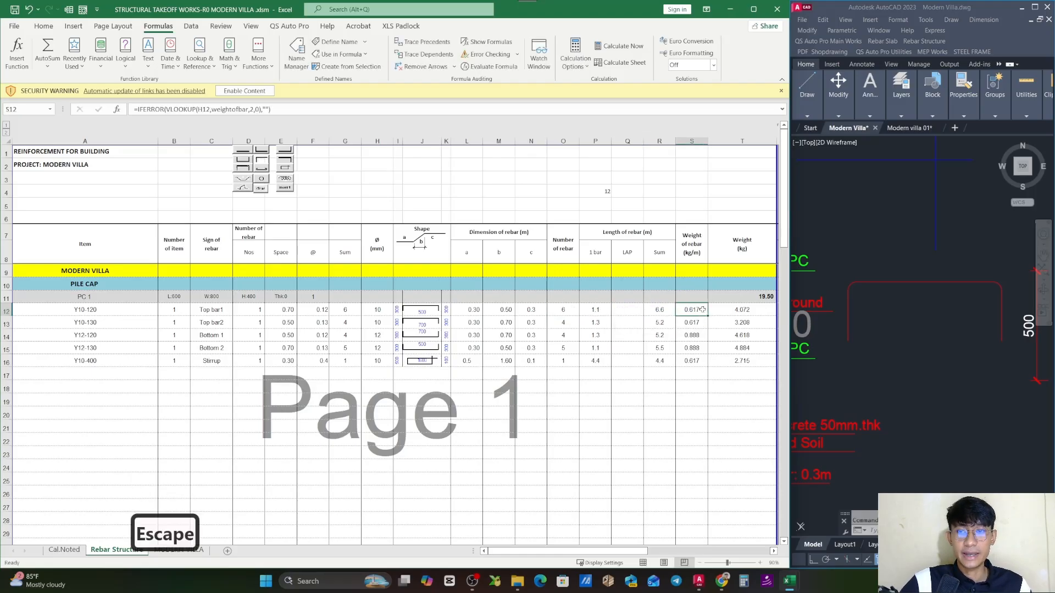
{"action": "double_click", "coordinate": [707, 311]}
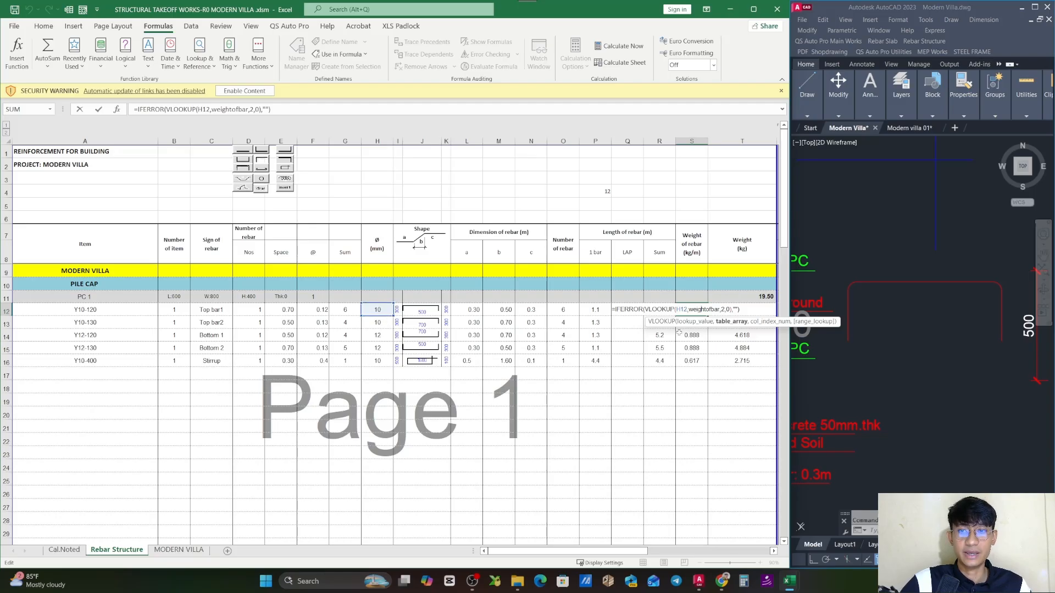
{"action": "key", "text": "Escape"}
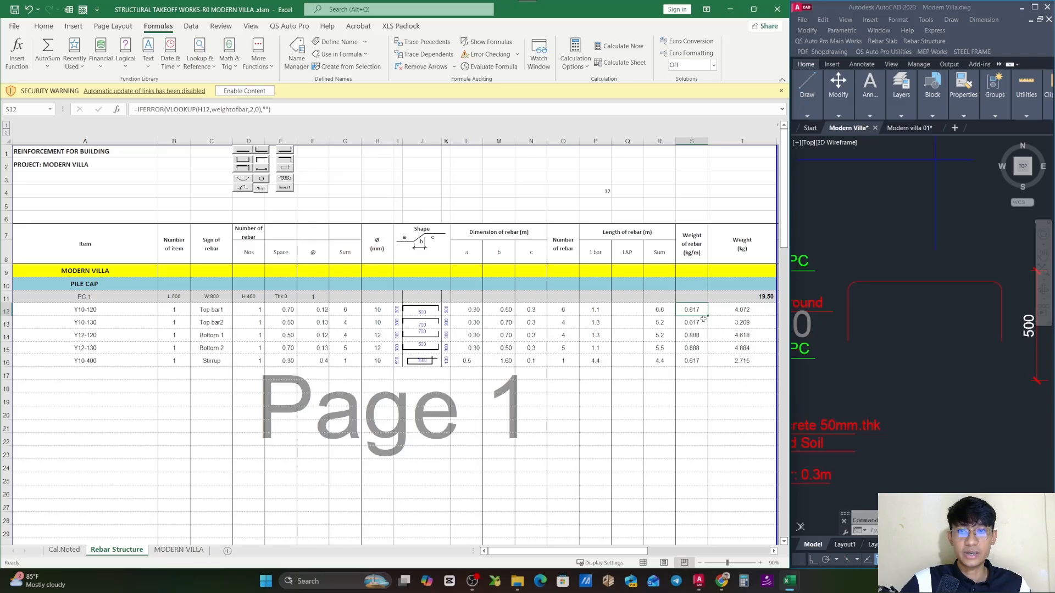
{"action": "double_click", "coordinate": [699, 311]}
{"action": "key", "text": "Escape"}
{"action": "double_click", "coordinate": [694, 337]}
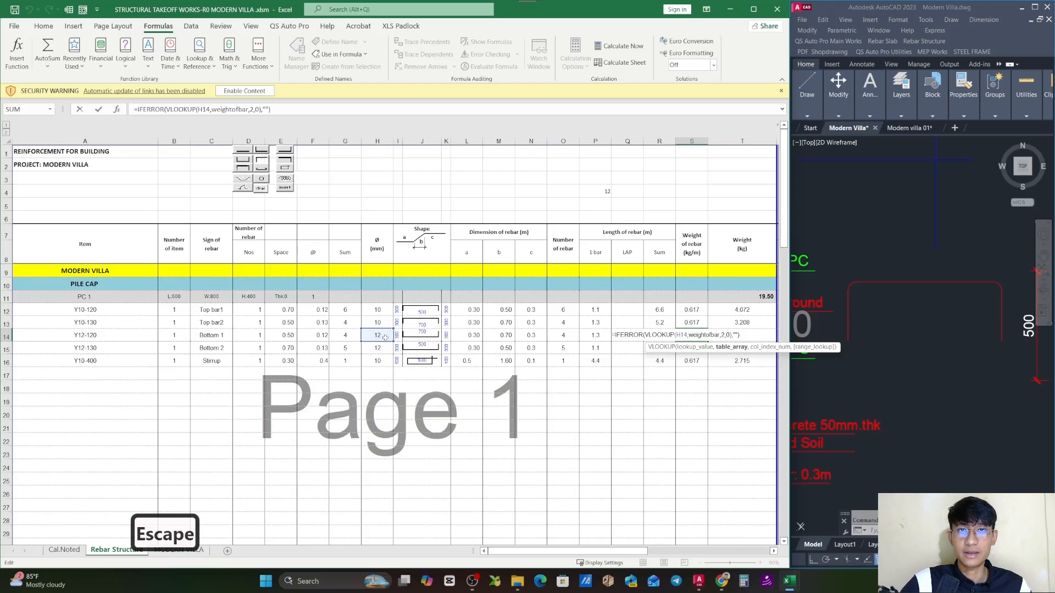
{"action": "key", "text": "Escape"}
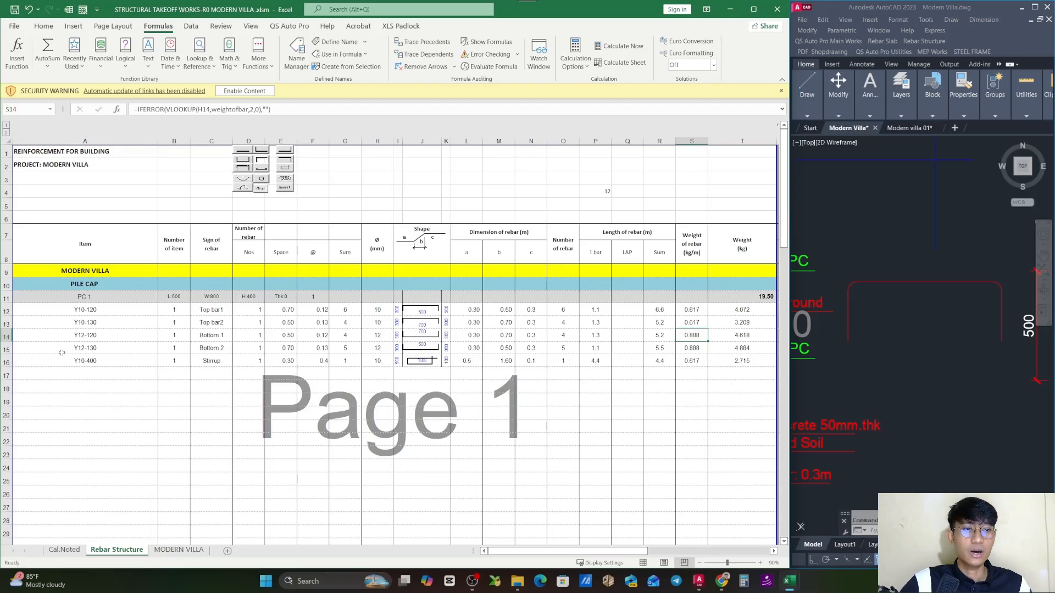
- Review the bar item labels in A12:A16 and the complete PC 1 block in rows 11 to 16
{"action": "left_click_drag", "start_coordinate": [108, 313], "coordinate": [99, 361]}
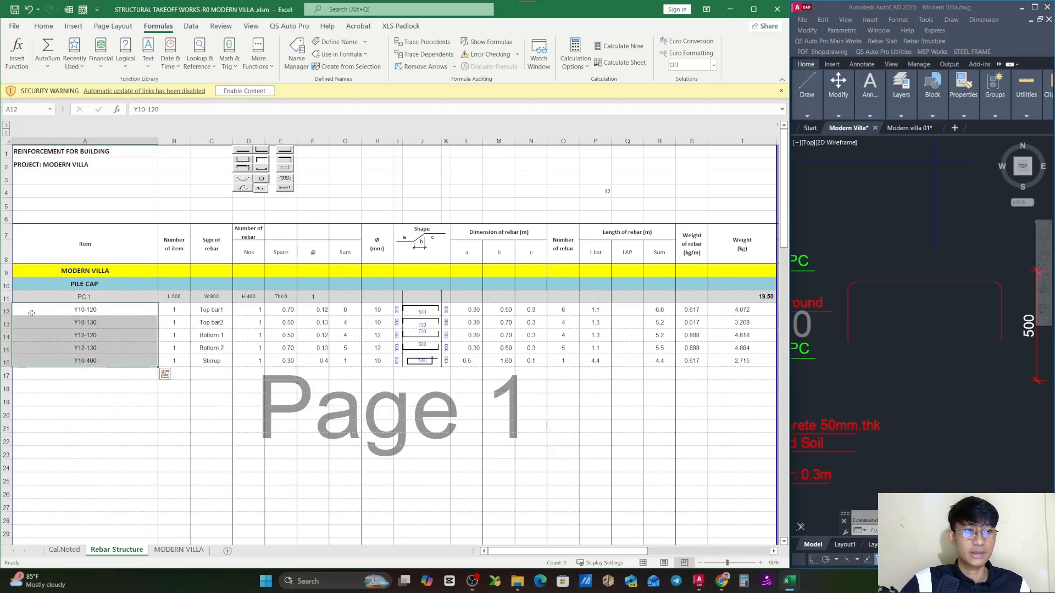
{"action": "left_click_drag", "start_coordinate": [9, 297], "coordinate": [8, 361]}
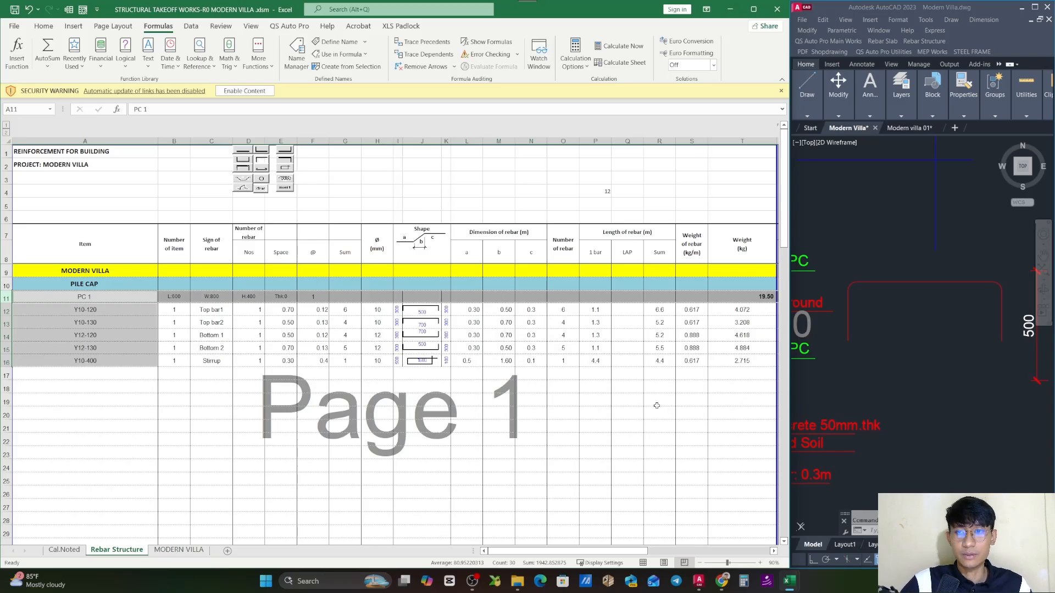
{"action": "left_click", "coordinate": [692, 388]}
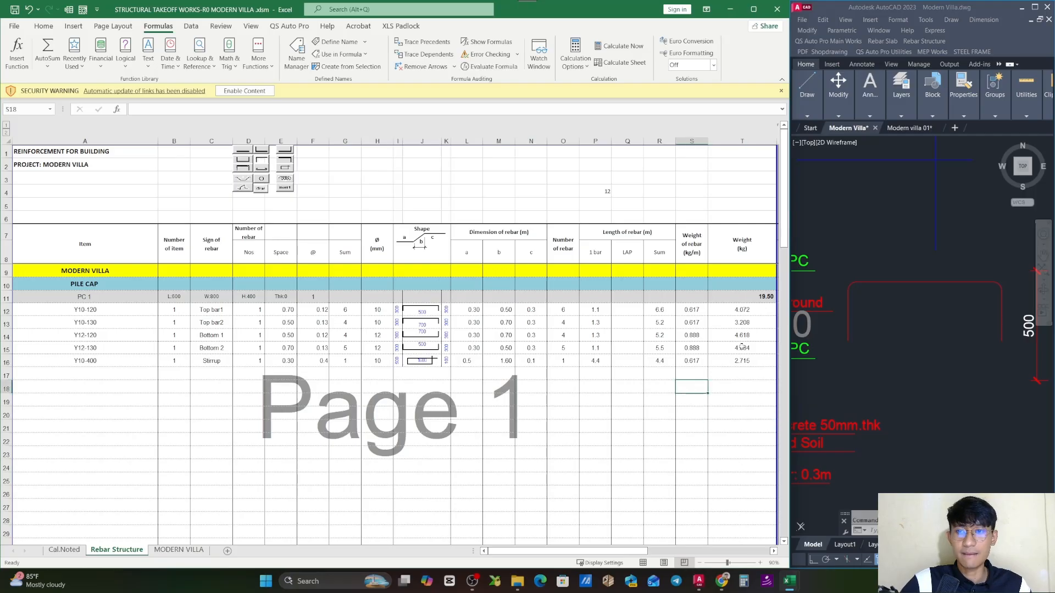
- Check the length-times-unit-weight formulas in the PC 1 rows' Weight (kg) cells and review the bar types from Top bar1 to Stirrup
{"action": "double_click", "coordinate": [748, 310]}
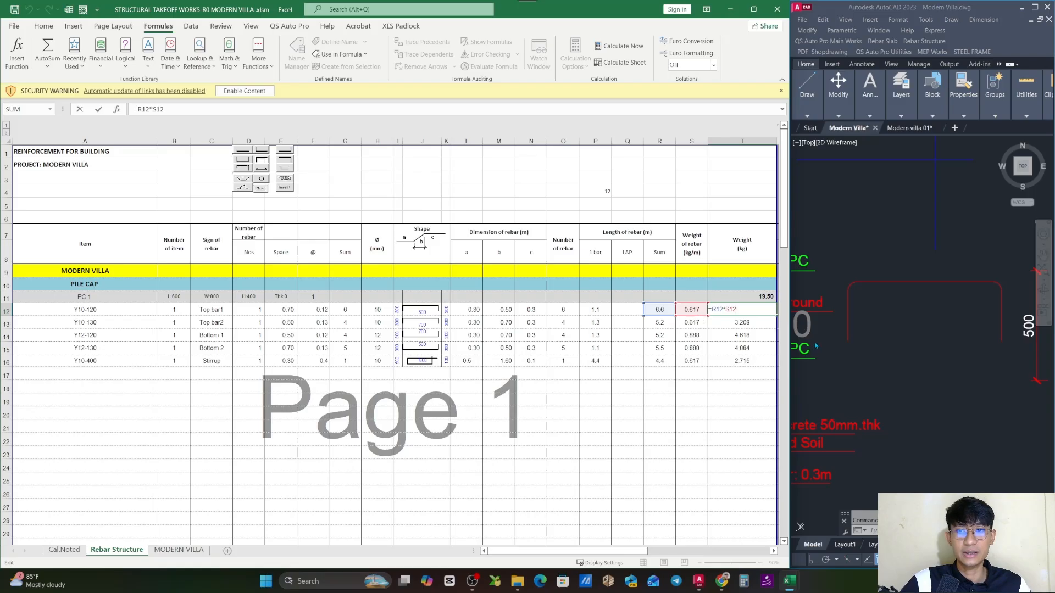
{"action": "key", "text": "Escape"}
{"action": "left_click", "coordinate": [760, 322]}
{"action": "key", "text": "Escape"}
{"action": "double_click", "coordinate": [756, 335]}
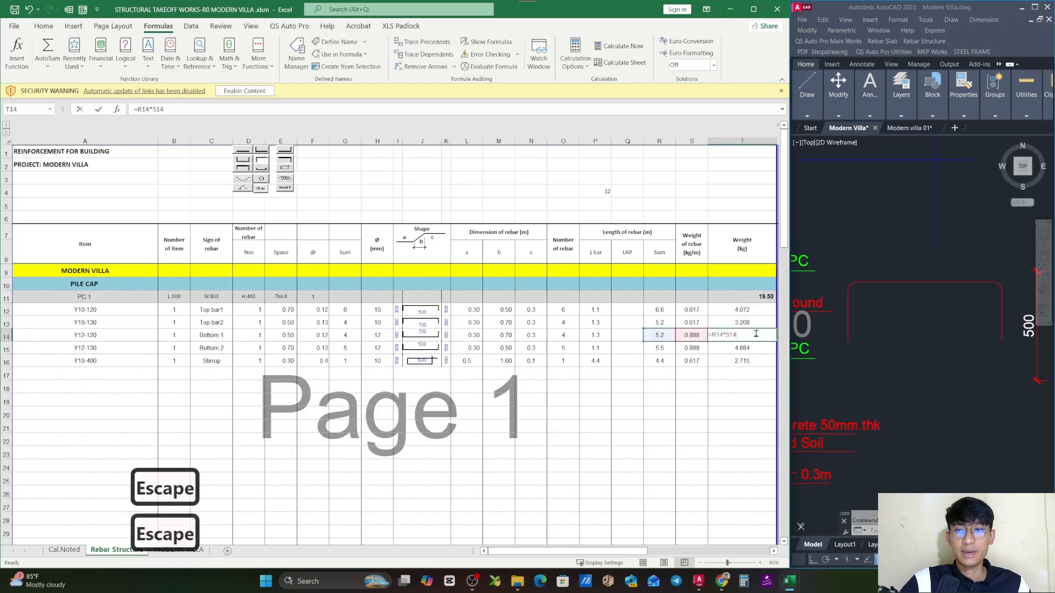
{"action": "key", "text": "Escape"}
{"action": "double_click", "coordinate": [754, 348]}
{"action": "key", "text": "Escape"}
{"action": "double_click", "coordinate": [754, 361]}
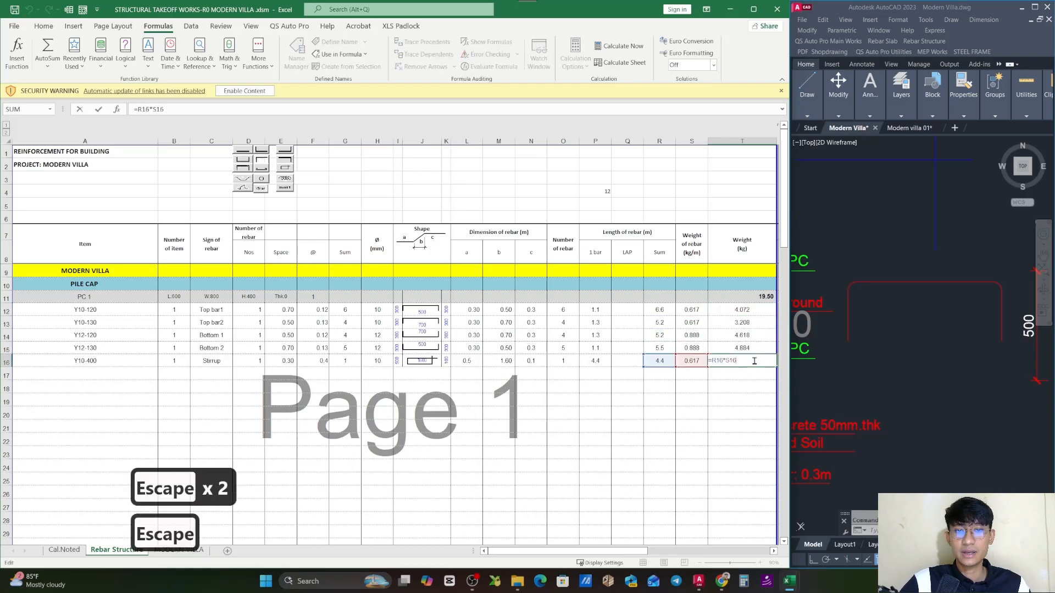
{"action": "key", "text": "Escape"}
{"action": "left_click", "coordinate": [210, 362]}
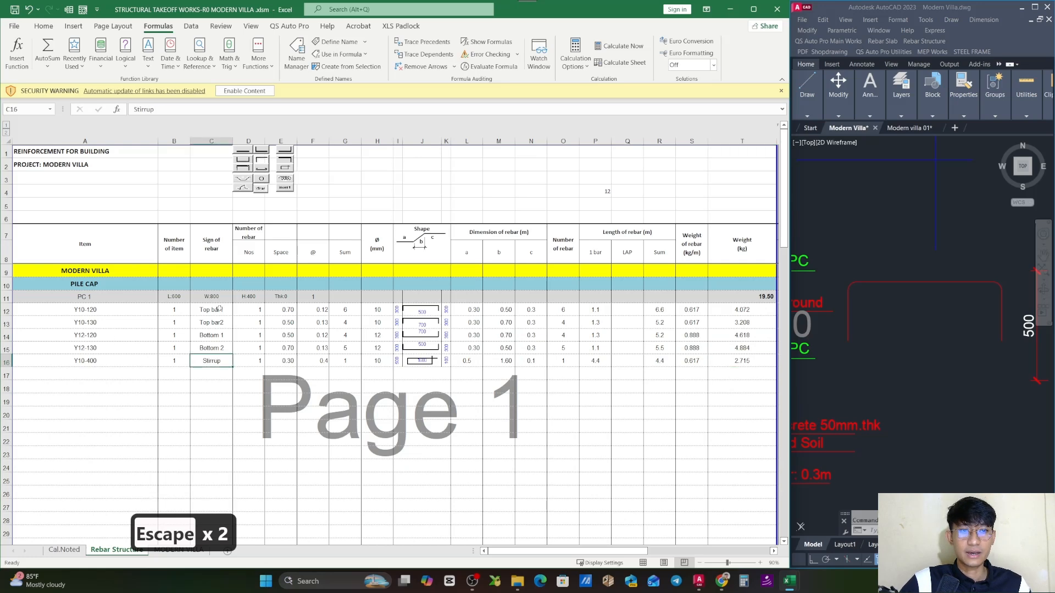
{"action": "left_click_drag", "start_coordinate": [219, 310], "coordinate": [213, 362]}
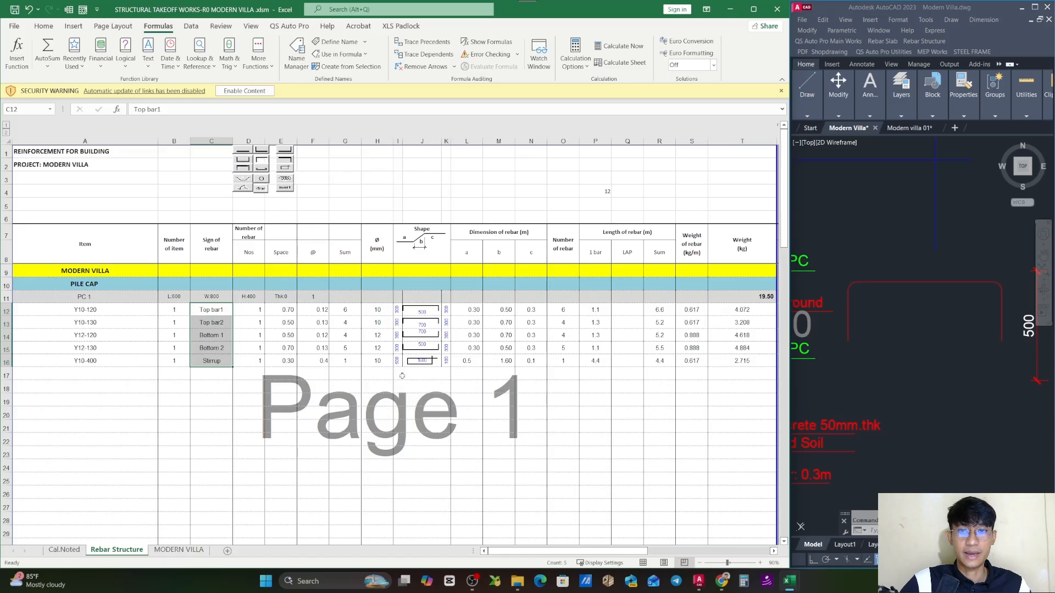
- Inspect the SUBTOTAL formula for PC 1's total weight in T11 and review the PC 1 header row
{"action": "double_click", "coordinate": [720, 298]}
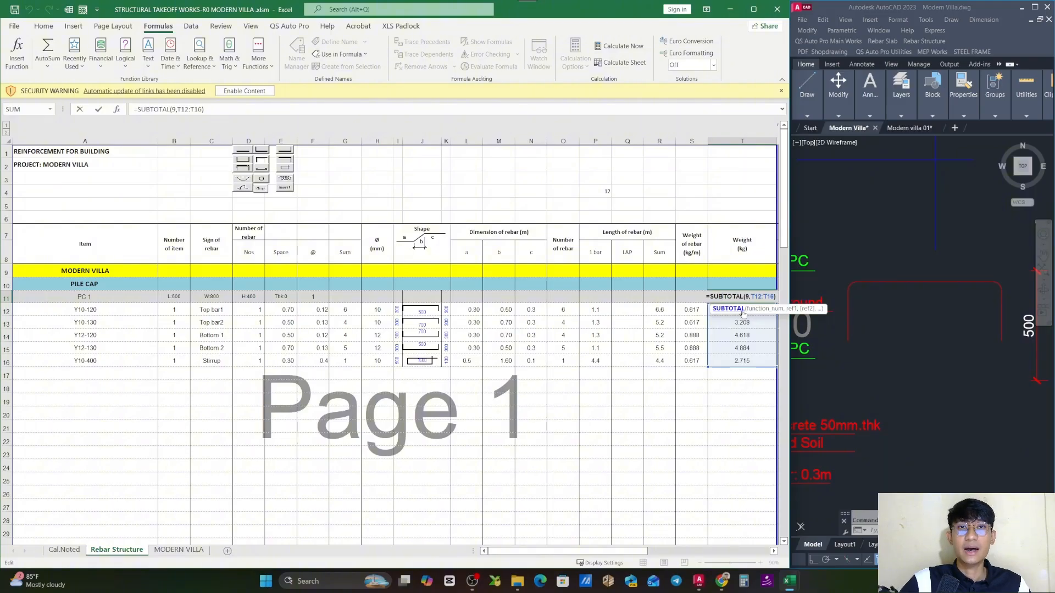
{"action": "key", "text": "Escape"}
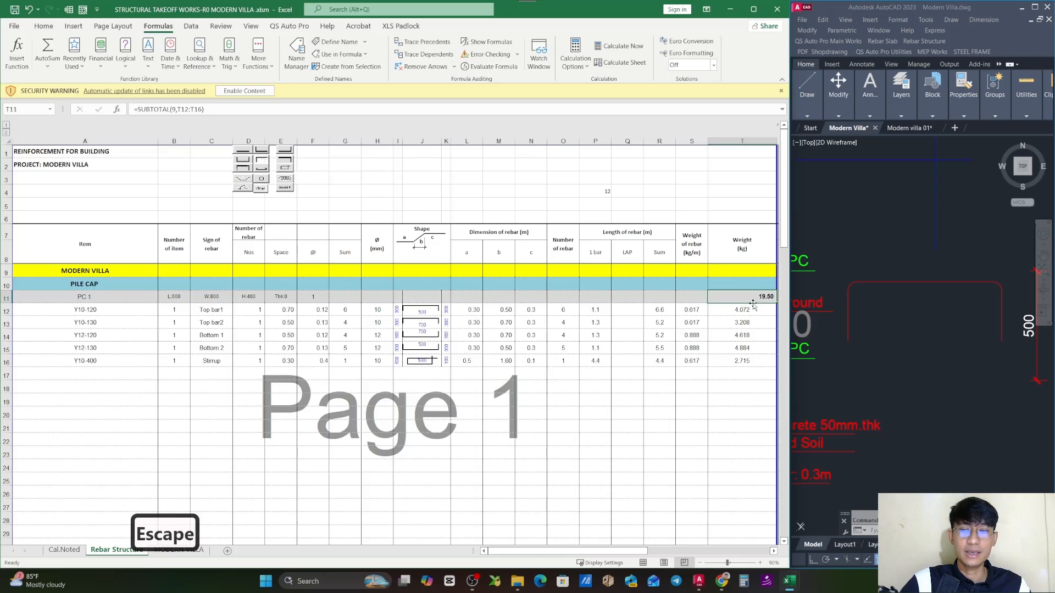
{"action": "left_click", "coordinate": [311, 297]}
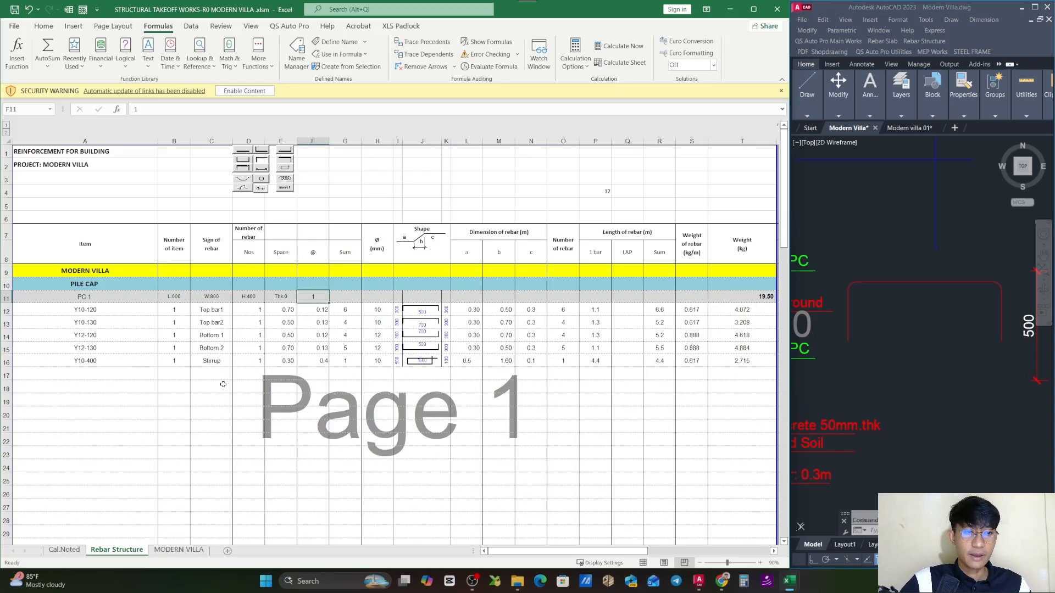
{"action": "left_click", "coordinate": [6, 297]}
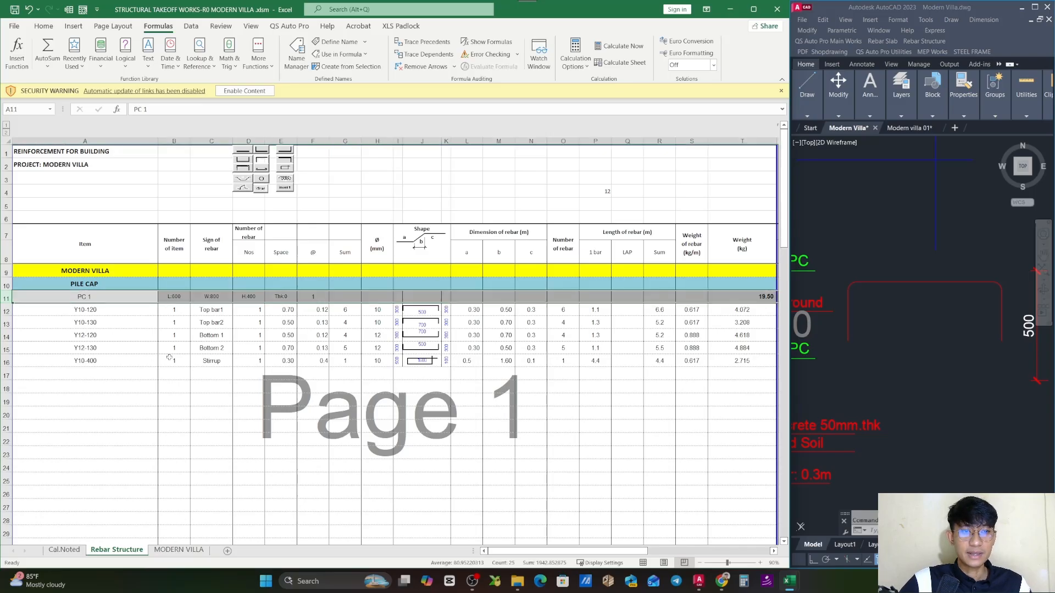
- Link PC 1's count in F11 to the Cal.Noted sheet with =SUM(Cal.Noted!D114:D117)
{"action": "left_click", "coordinate": [304, 297]}
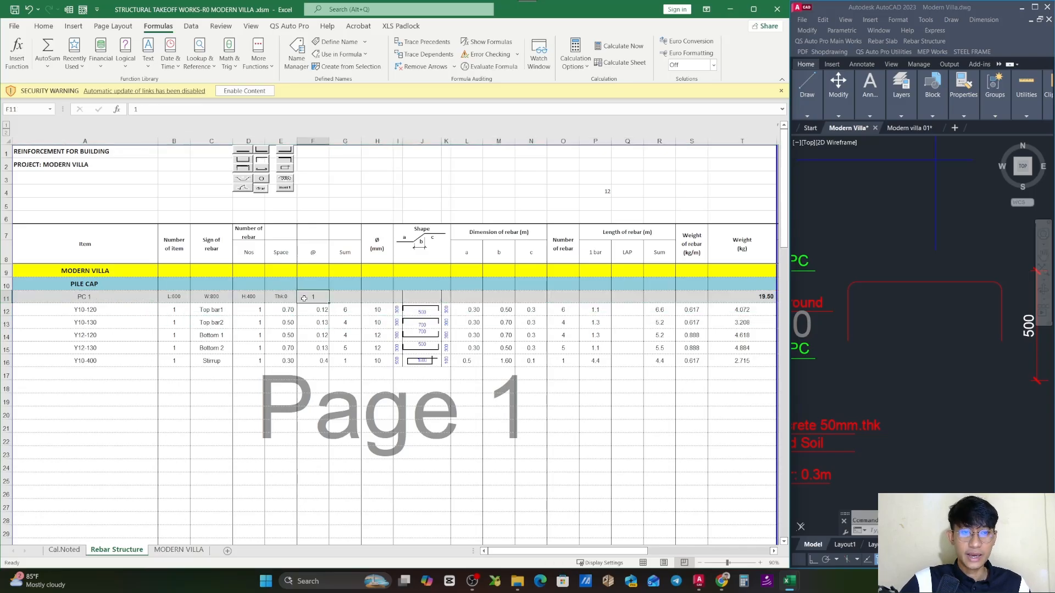
{"action": "type", "text": "=sum("}
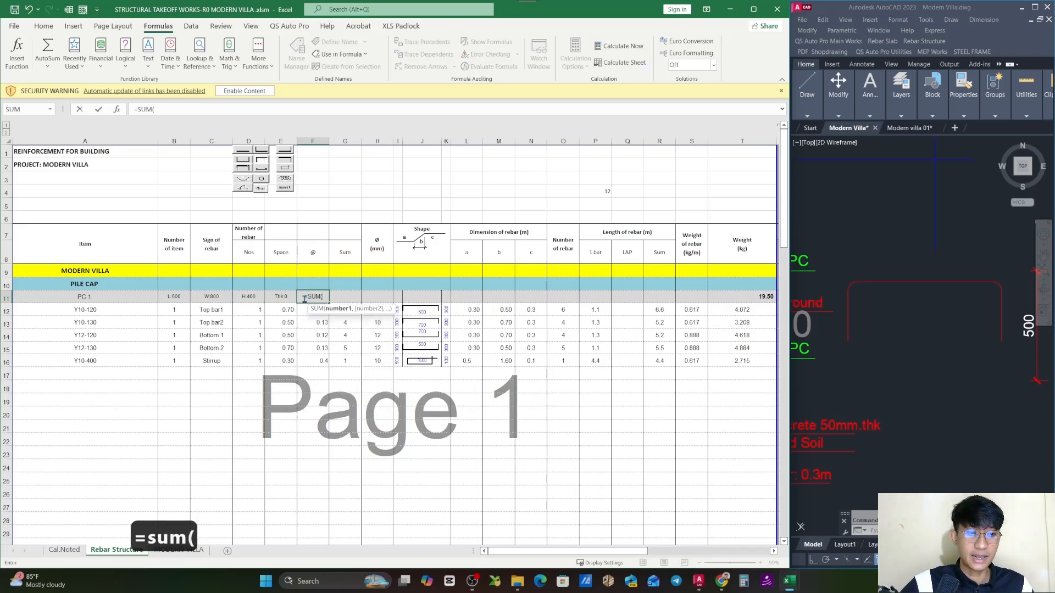
{"action": "left_click", "coordinate": [63, 550]}
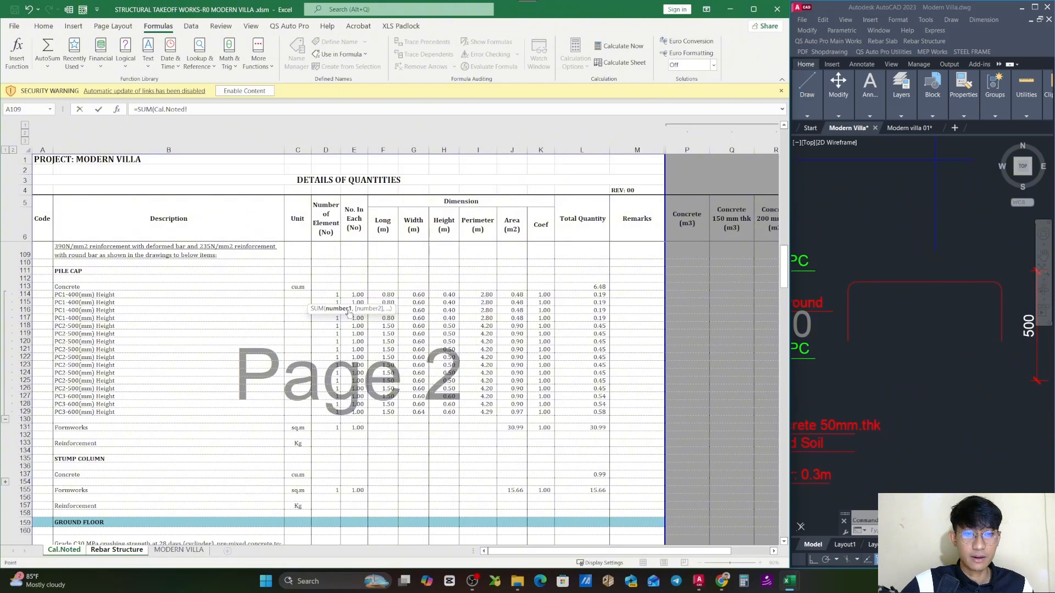
{"action": "left_click", "coordinate": [333, 295]}
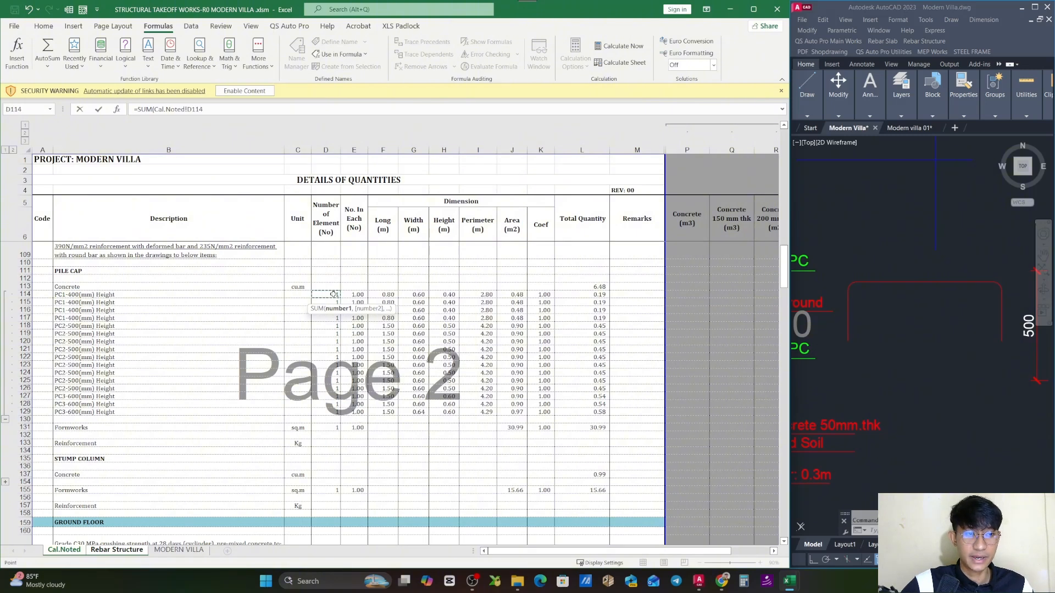
{"action": "left_click_drag", "start_coordinate": [334, 295], "coordinate": [334, 316]}
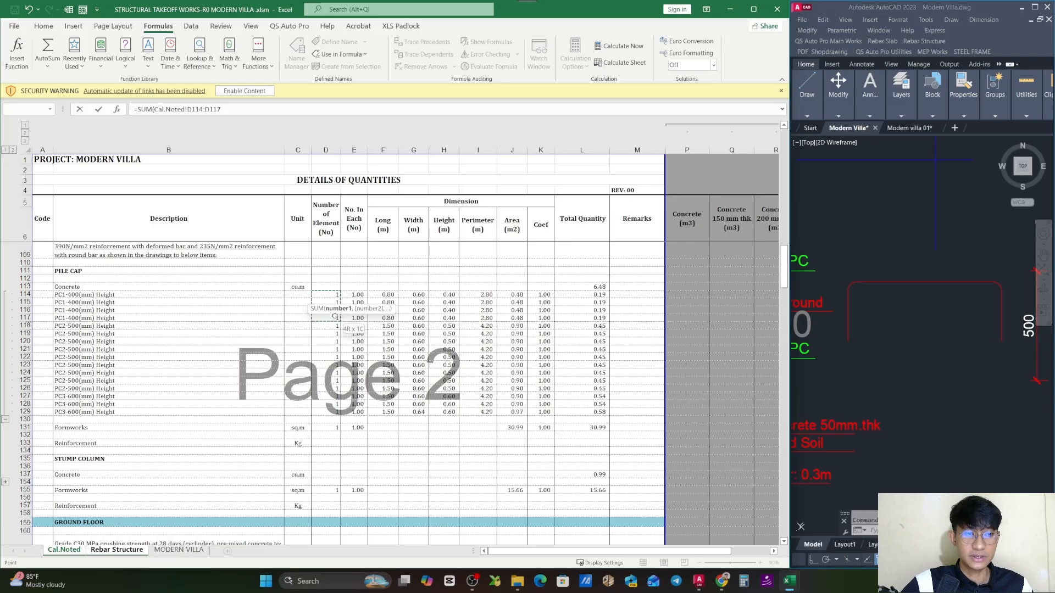
{"action": "left_click_drag", "start_coordinate": [334, 317], "coordinate": [334, 317]}
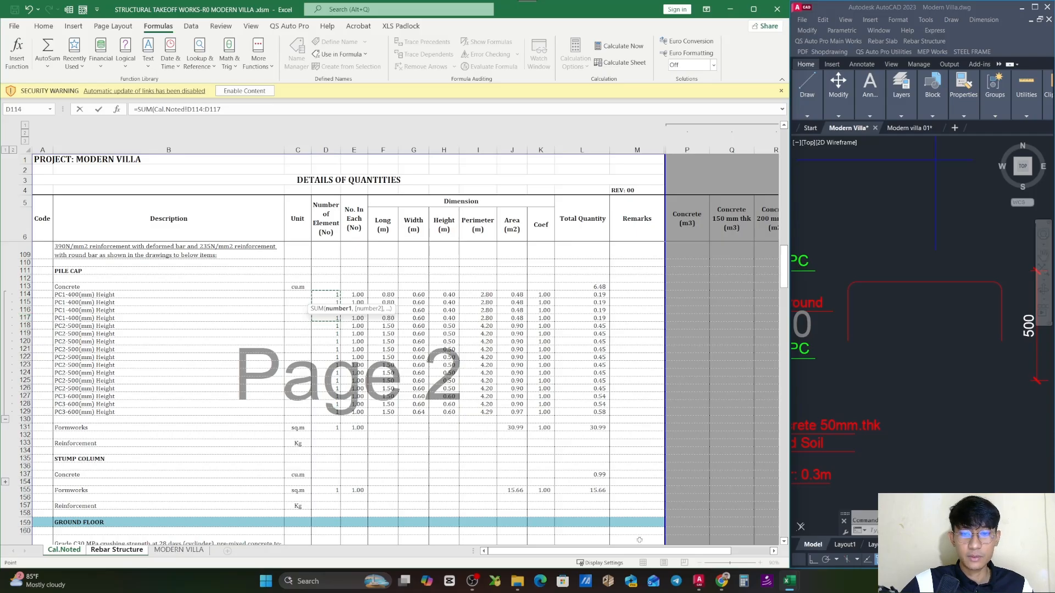
{"action": "key", "text": "Return"}
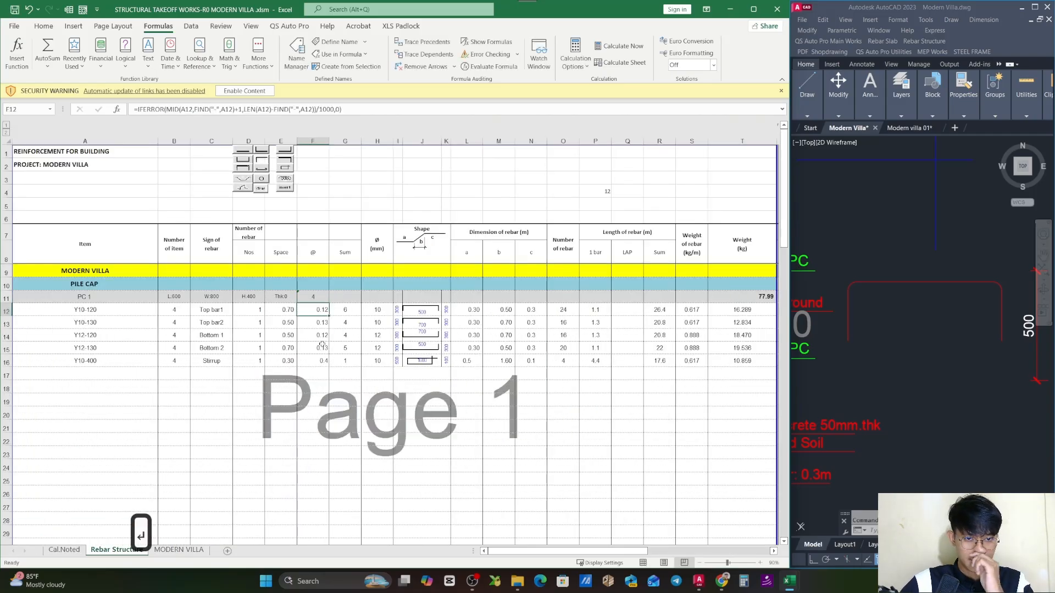
- Check PC1's No. In Each values in Cal.Noted E114:E117 and the linked count formula in Rebar Structure F11
{"action": "left_click", "coordinate": [63, 549]}
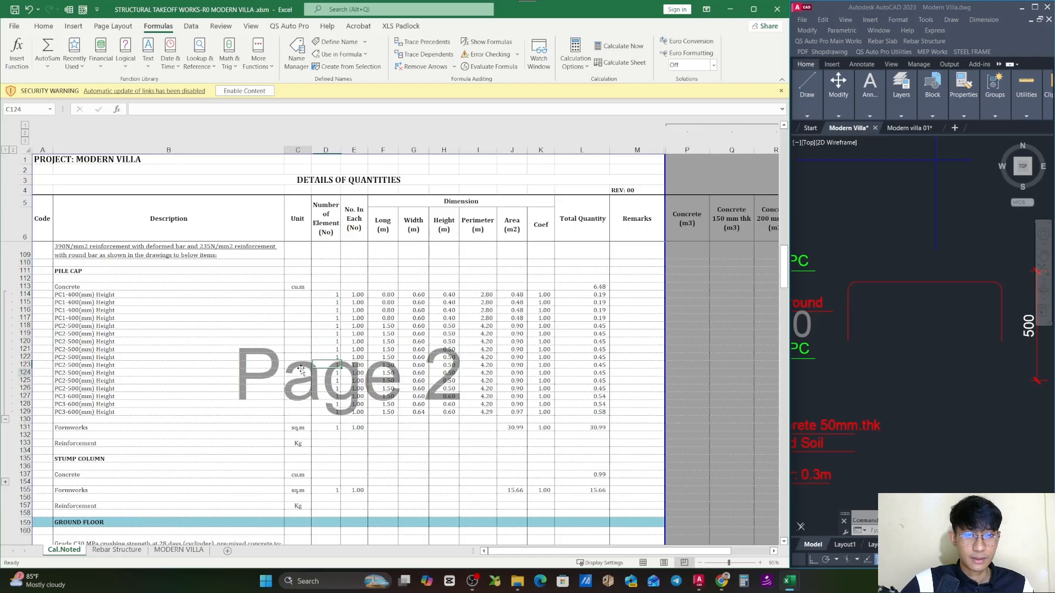
{"action": "left_click_drag", "start_coordinate": [357, 295], "coordinate": [358, 318]}
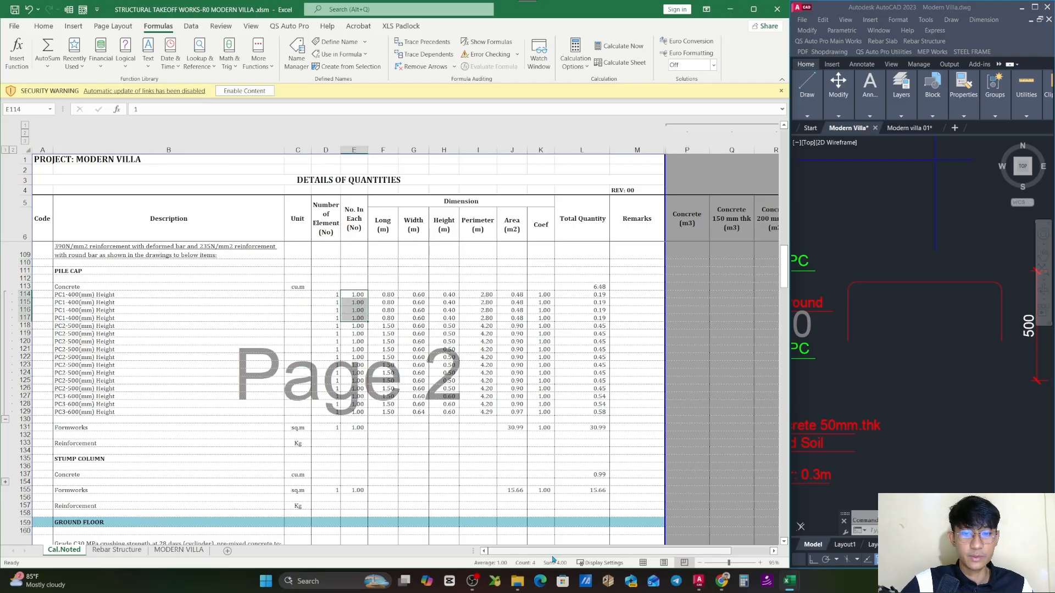
{"action": "left_click", "coordinate": [110, 550]}
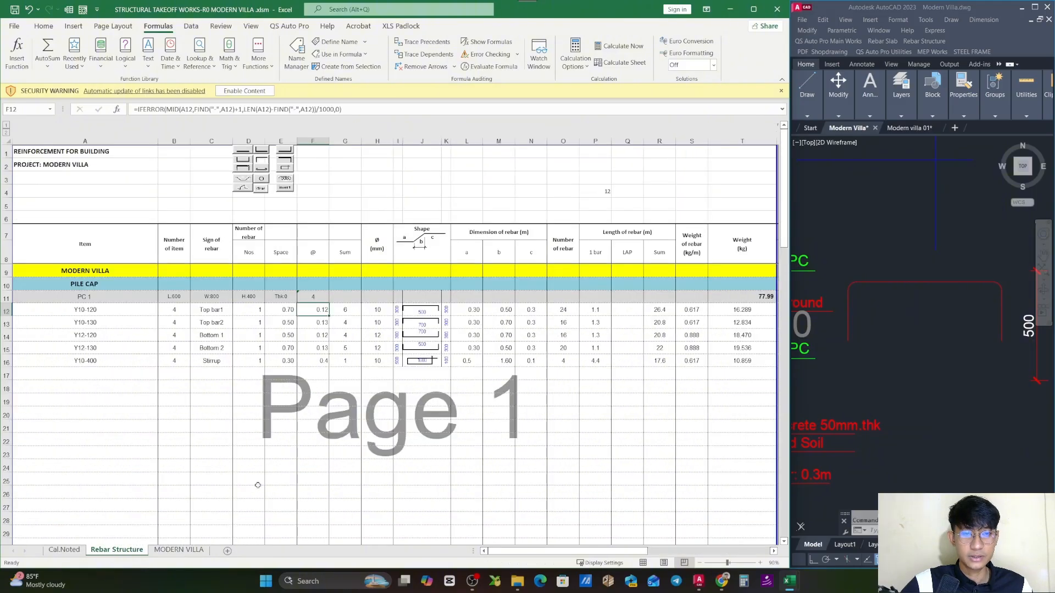
{"action": "double_click", "coordinate": [311, 297]}
{"action": "key", "text": "Escape"}
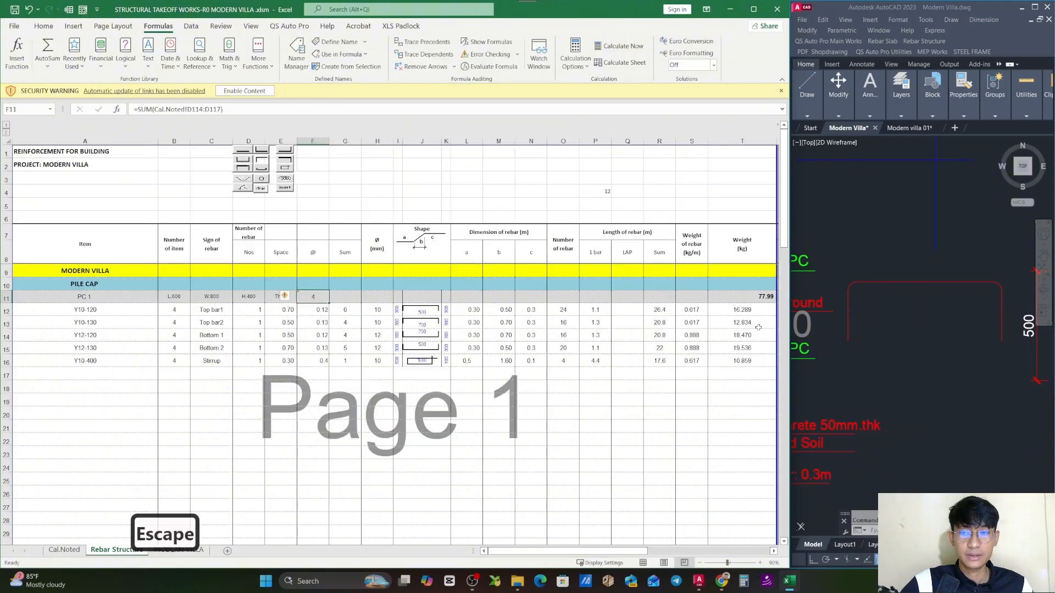
- Review the PC 1 row's total weight, pile cap count and item label
{"action": "left_click", "coordinate": [769, 296]}
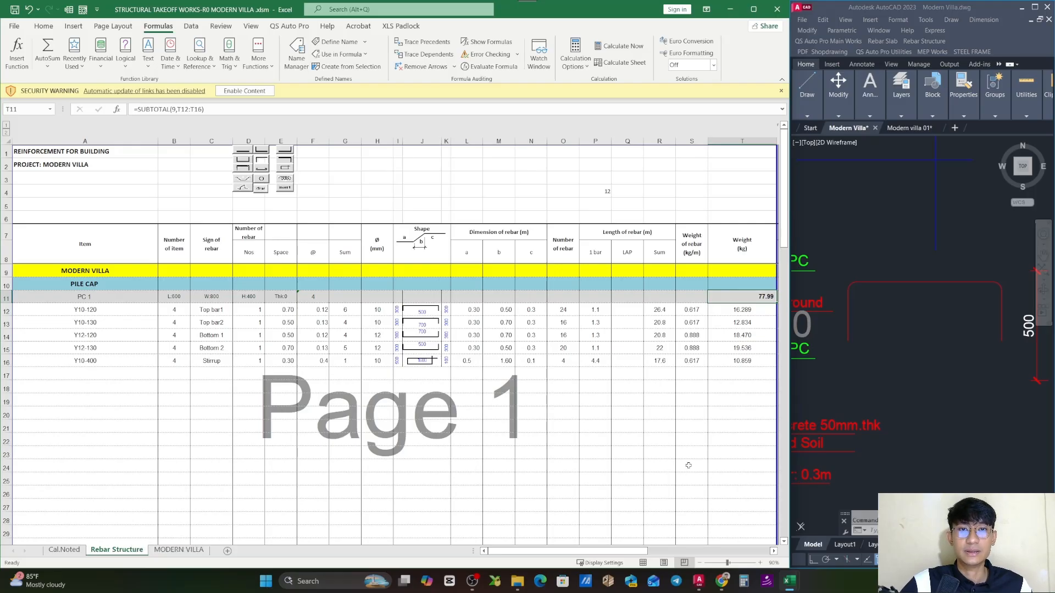
{"action": "left_click", "coordinate": [598, 426]}
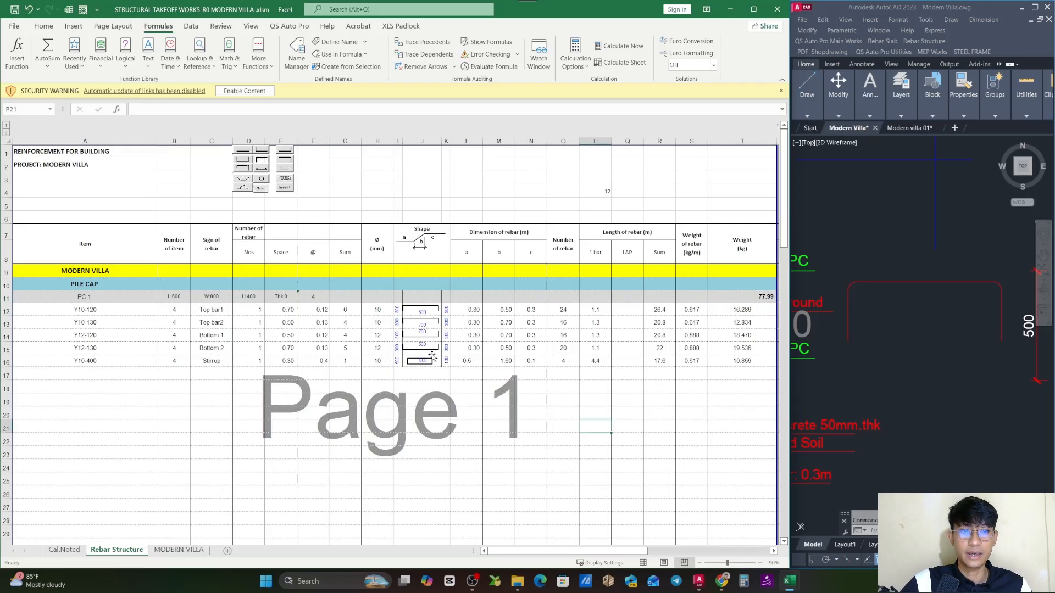
{"action": "left_click", "coordinate": [314, 297]}
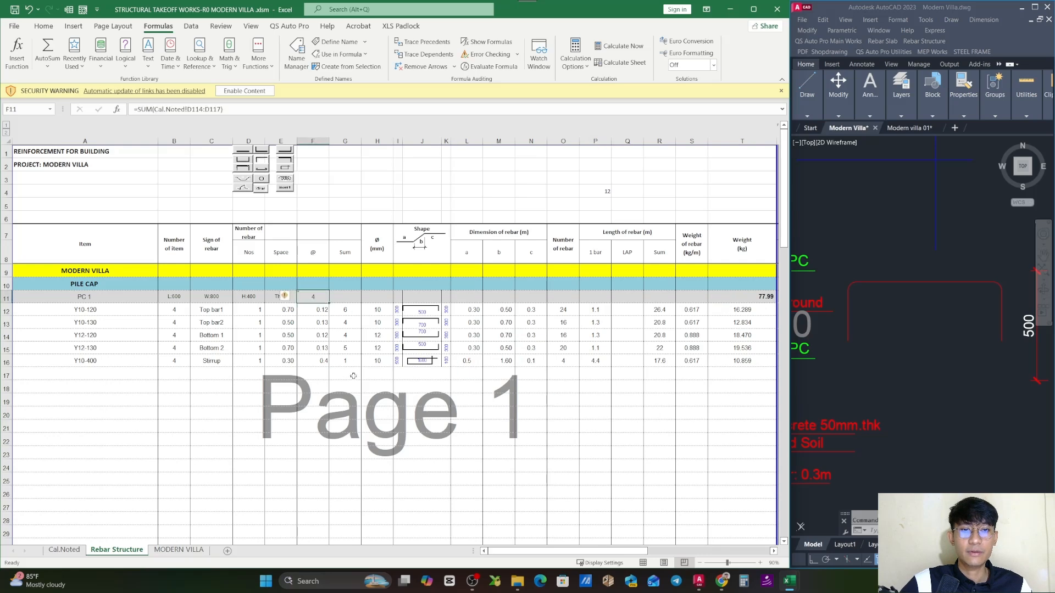
{"action": "left_click", "coordinate": [96, 300]}
{"action": "left_click", "coordinate": [654, 391]}
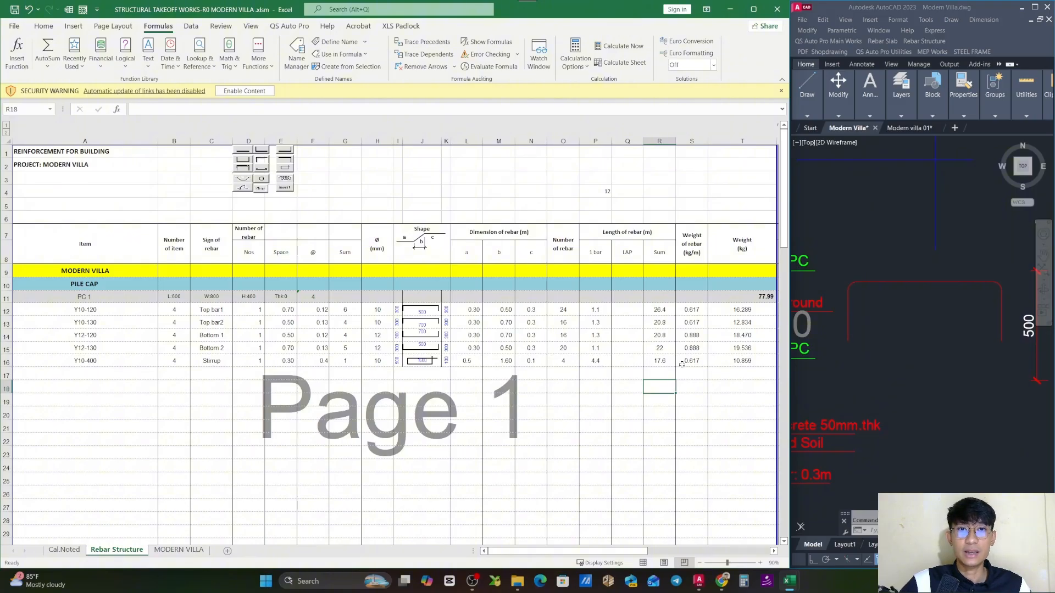
- Enter the multiplier 1 in cell C9 of the MODERN VILLA row and make it bold
{"action": "left_click", "coordinate": [296, 274]}
{"action": "left_click", "coordinate": [214, 286]}
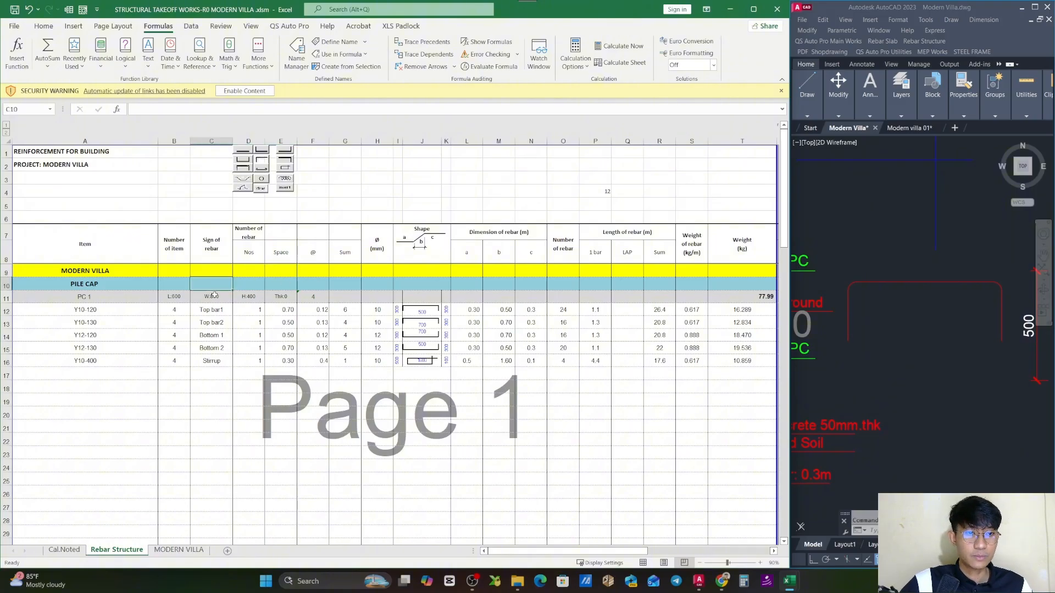
{"action": "left_click", "coordinate": [210, 269]}
{"action": "type", "text": "1"}
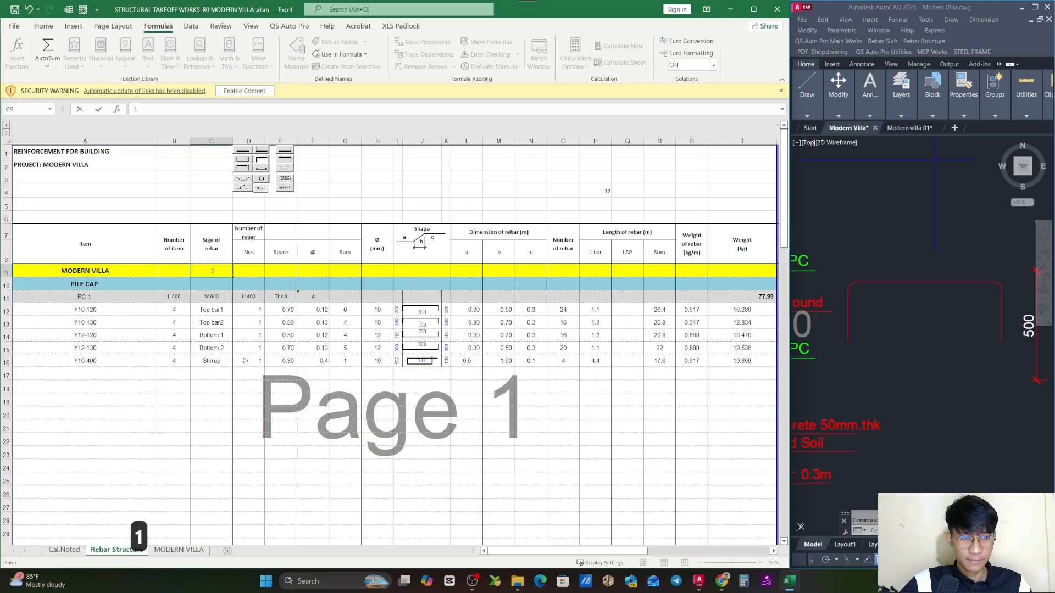
{"action": "left_click", "coordinate": [44, 26]}
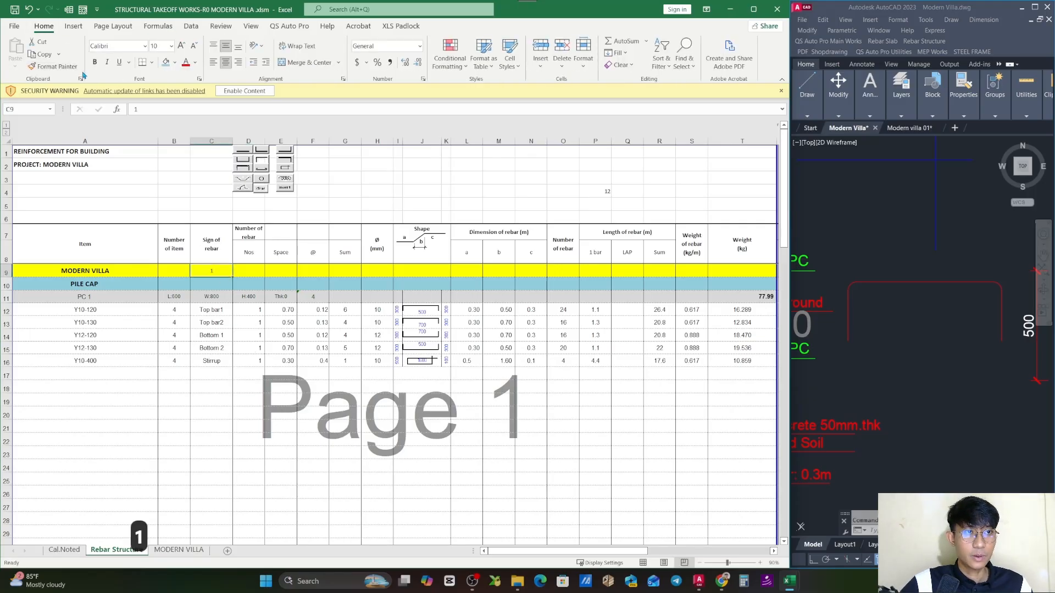
{"action": "left_click", "coordinate": [687, 392]}
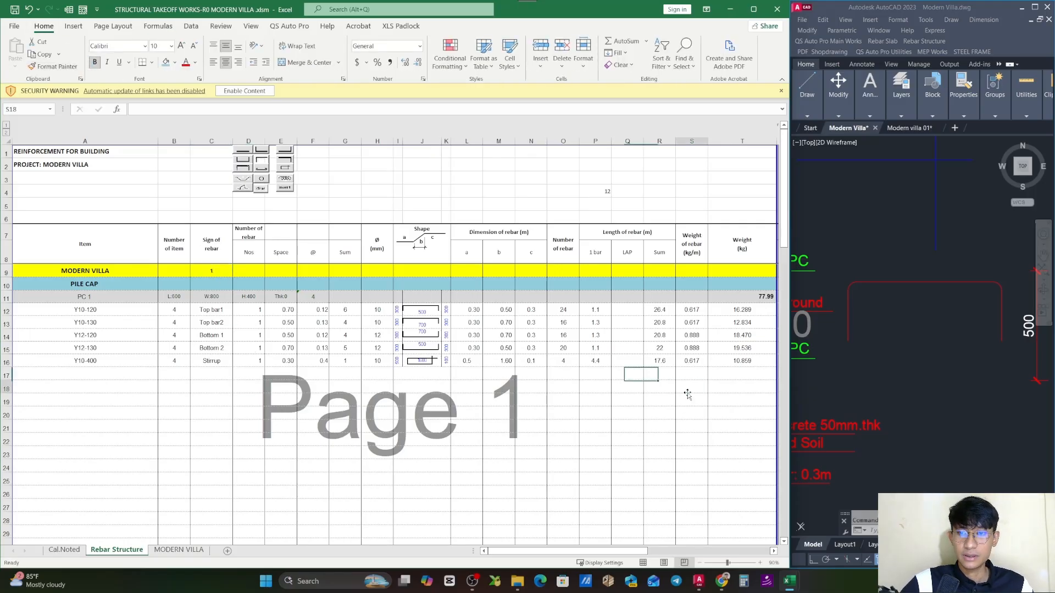
- Inspect the Top bar1 row's weight-per-metre and total length formulas and the length Sum column R
{"action": "left_click", "coordinate": [694, 311]}
{"action": "double_click", "coordinate": [698, 310]}
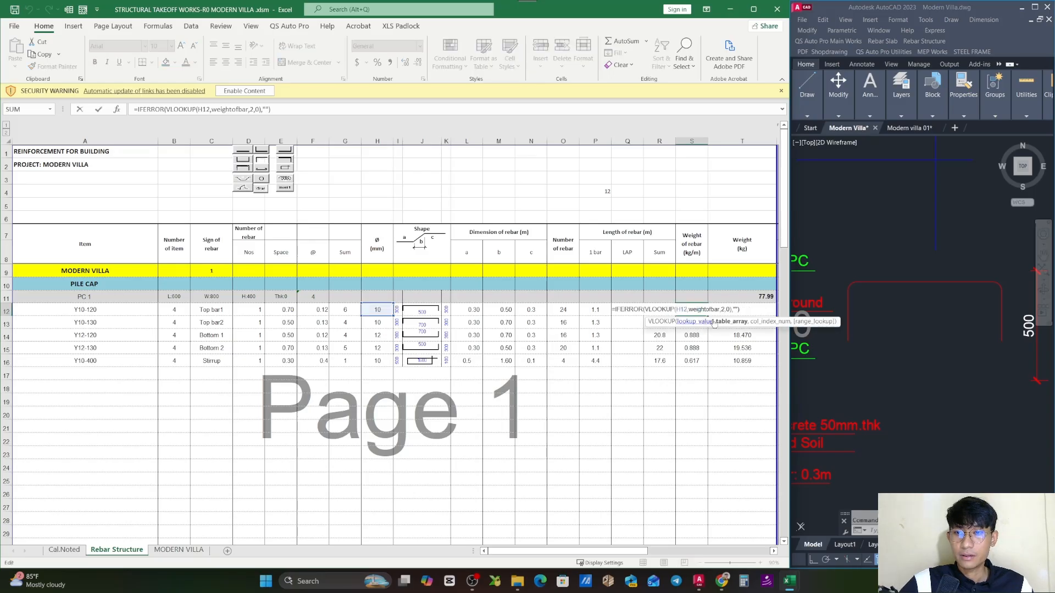
{"action": "key", "text": "Escape"}
{"action": "double_click", "coordinate": [662, 310]}
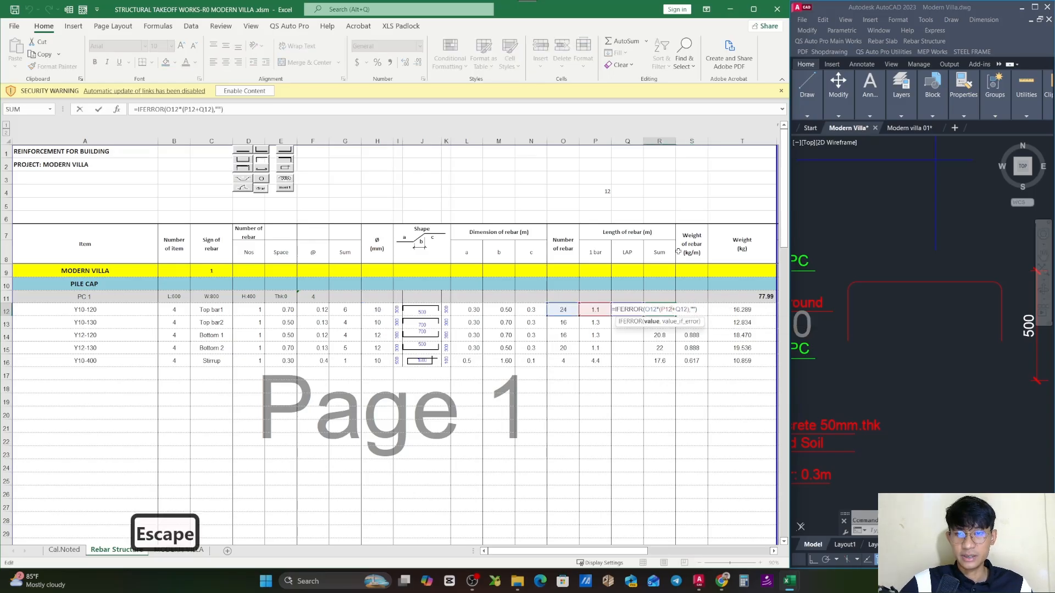
{"action": "key", "text": "Escape"}
{"action": "left_click", "coordinate": [659, 141]}
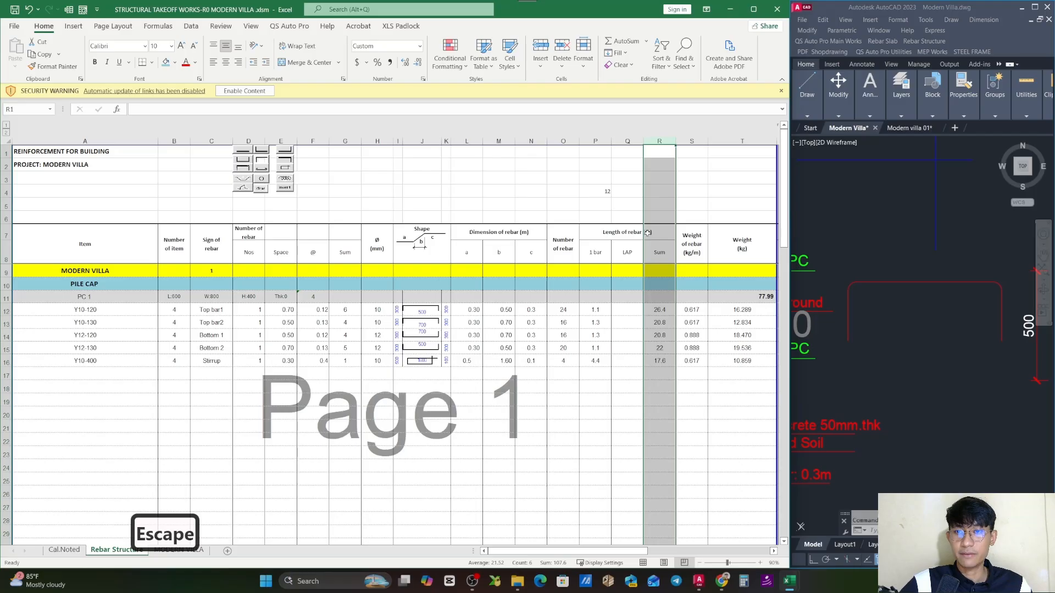
- Multiply the Top bar1 total length in R12 by the fixed multiplier cell: =IFERROR(O12*(P12+Q12)*$C$9,"")
{"action": "double_click", "coordinate": [662, 310]}
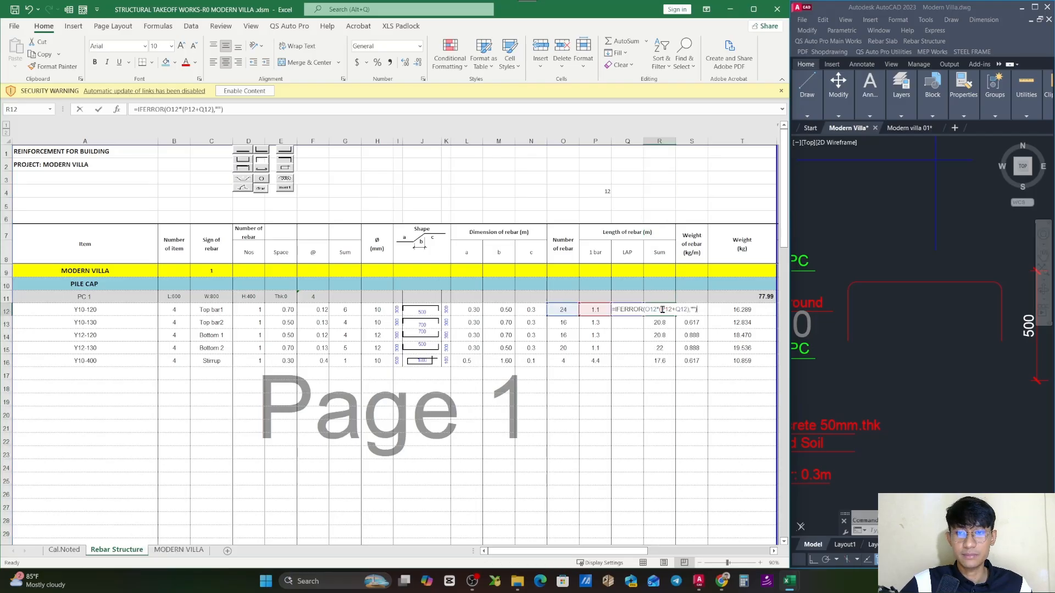
{"action": "left_click", "coordinate": [690, 310]}
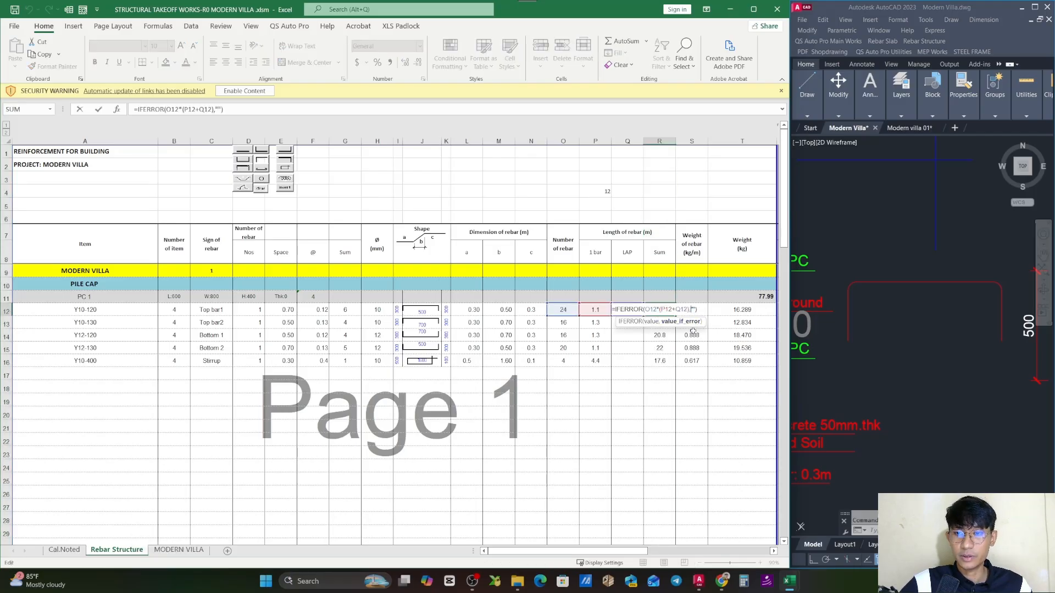
{"action": "left_click", "coordinate": [689, 311]}
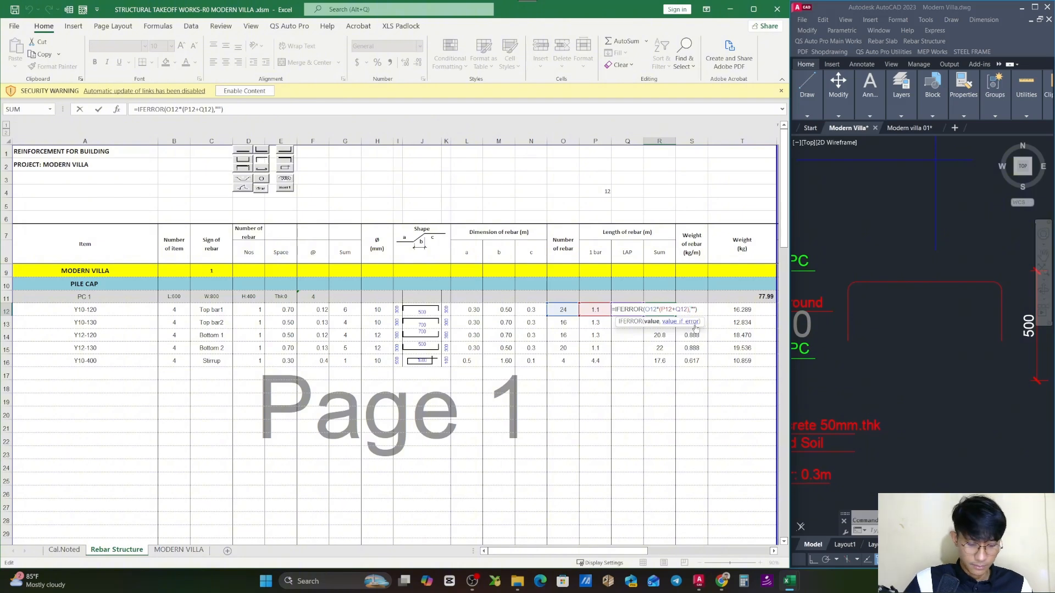
{"action": "type", "text": "*"}
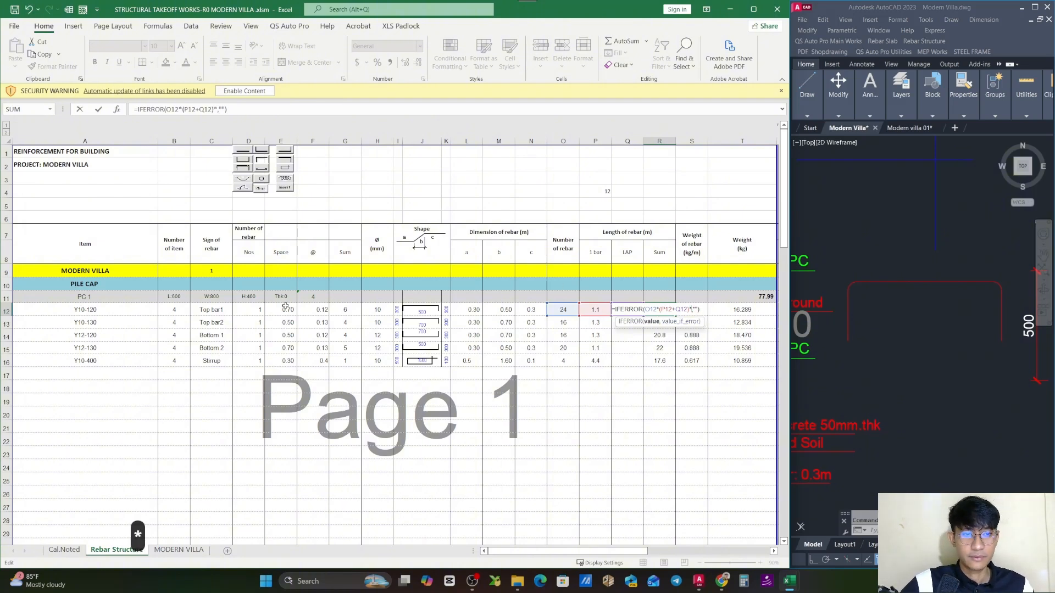
{"action": "left_click", "coordinate": [216, 269]}
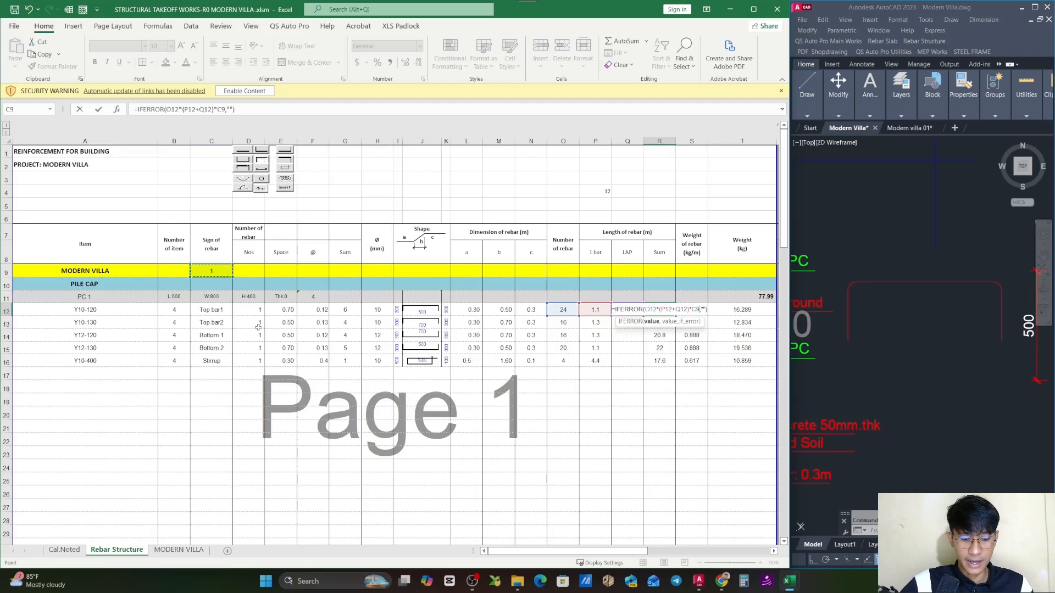
{"action": "key", "text": "F4"}
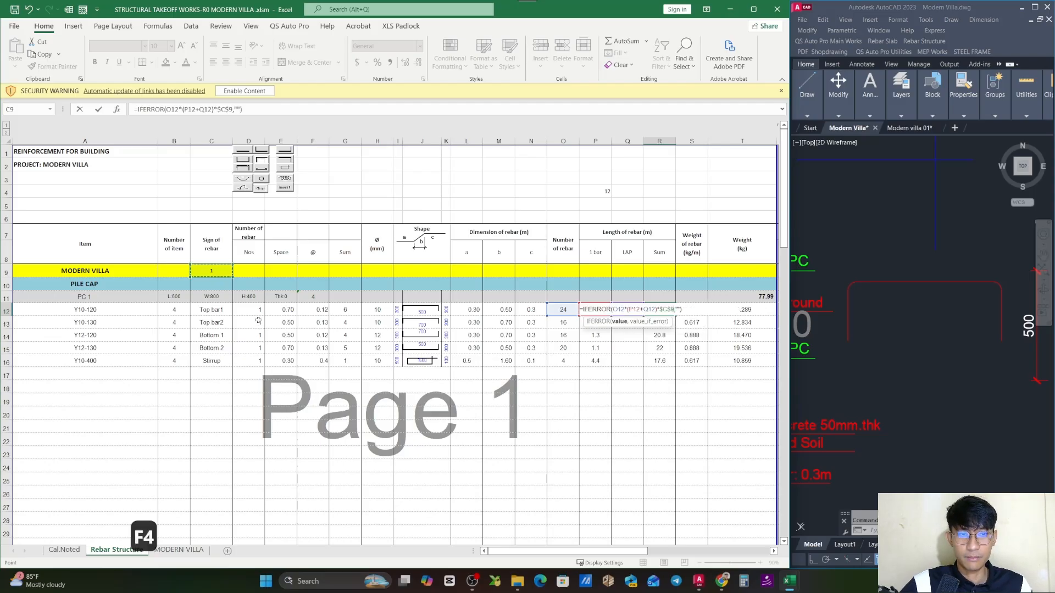
{"action": "key", "text": "Return"}
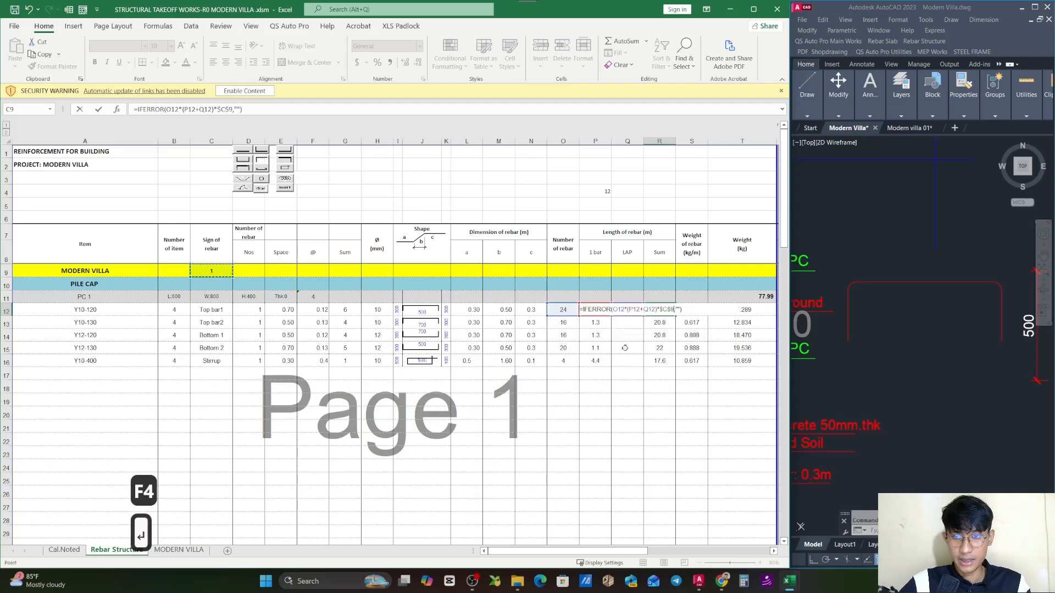
- Copy the total length formula from R12 down through the Stirrup row in R16
{"action": "left_click", "coordinate": [661, 310]}
{"action": "left_click_drag", "start_coordinate": [675, 317], "coordinate": [682, 365]}
{"action": "left_click", "coordinate": [681, 373]}
{"action": "left_click", "coordinate": [627, 387]}
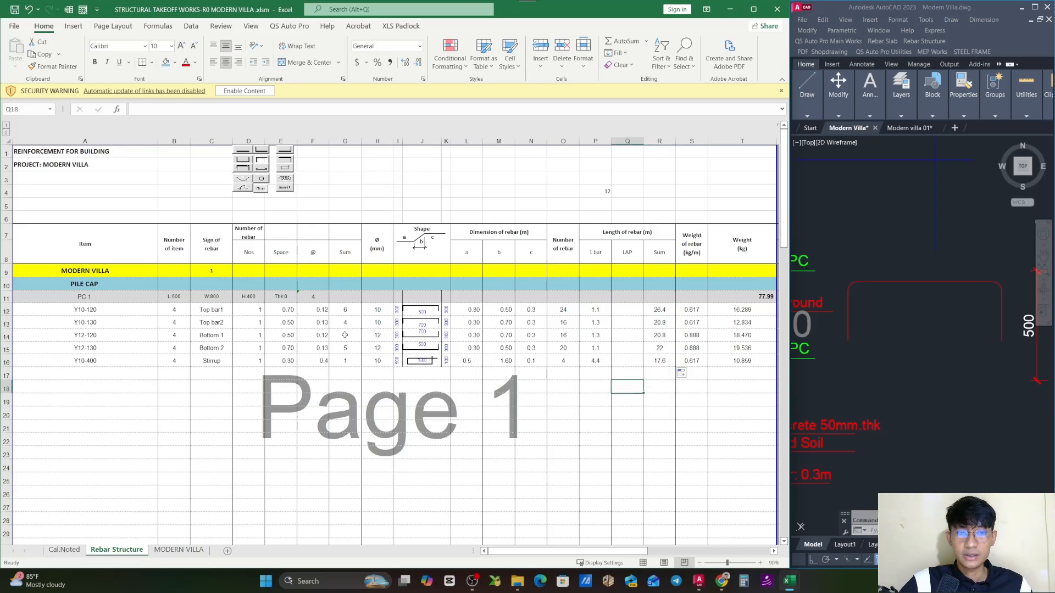
- Try the multiplier 1.05 in cell C9 of the MODERN VILLA row and check PC 1's total weight
{"action": "left_click", "coordinate": [223, 273]}
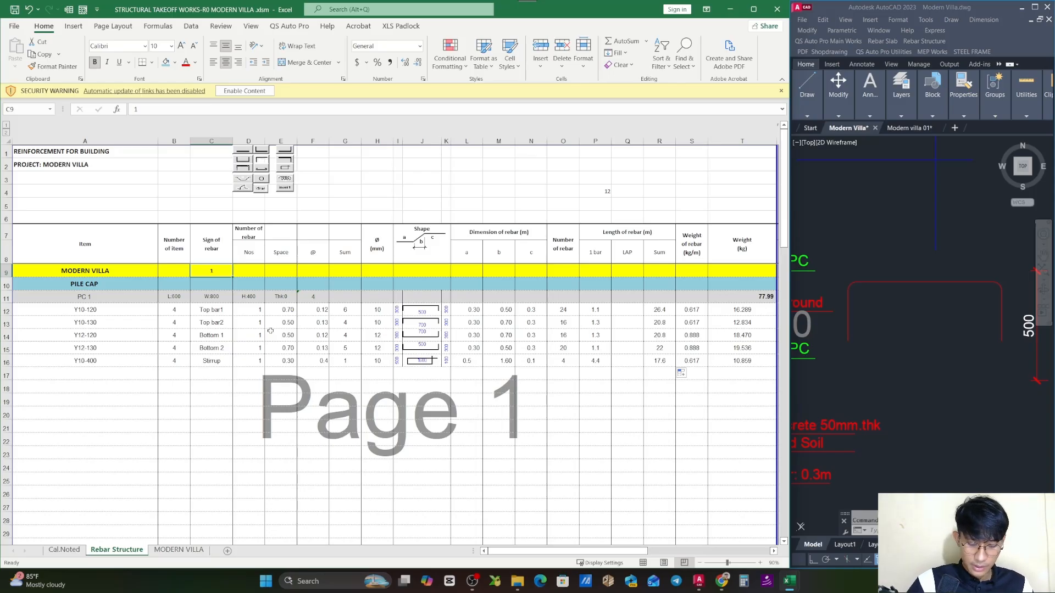
{"action": "type", "text": "1."}
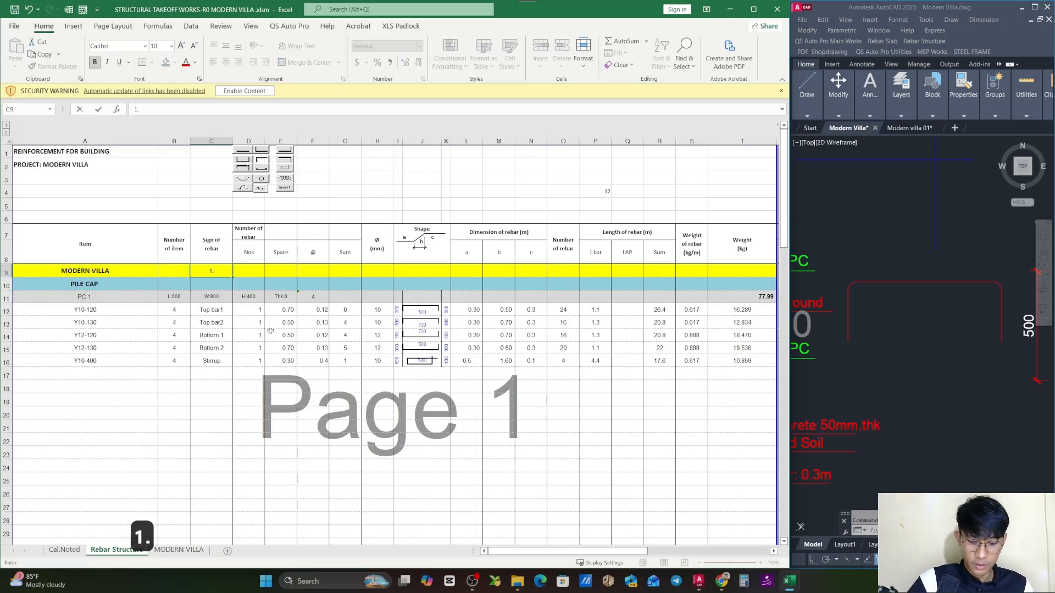
{"action": "type", "text": "05"}
{"action": "key", "text": "Return"}
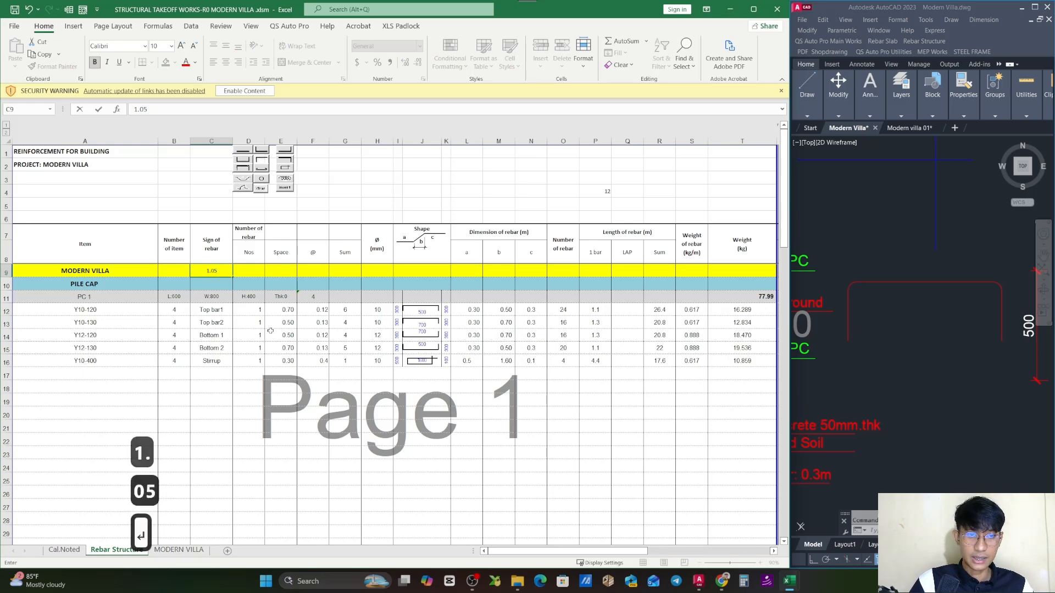
{"action": "left_click", "coordinate": [741, 297]}
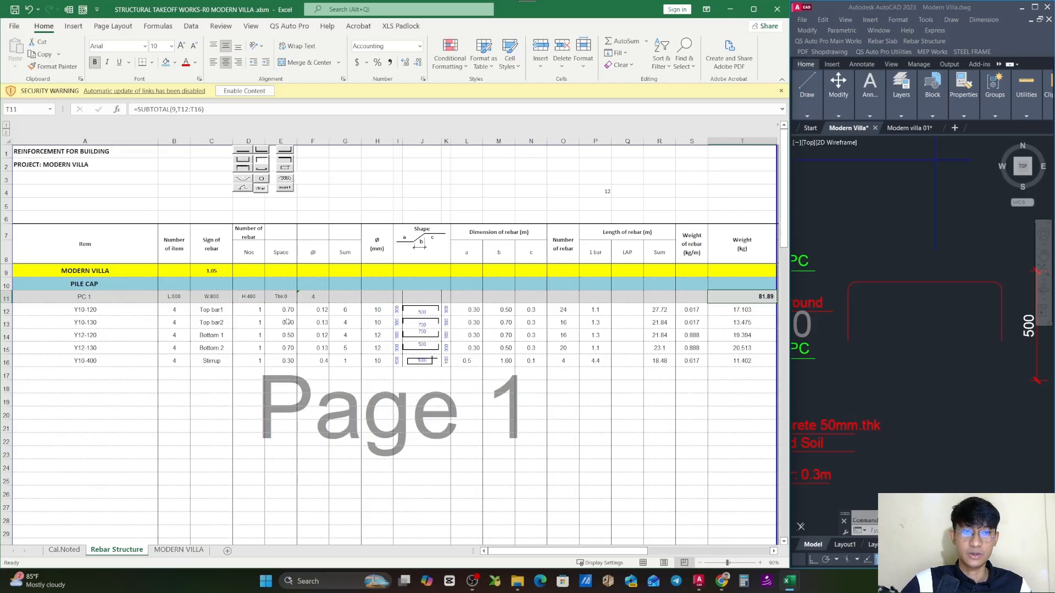
- Set the MODERN VILLA multiplier in cell C9 back to 1
{"action": "left_click", "coordinate": [221, 273]}
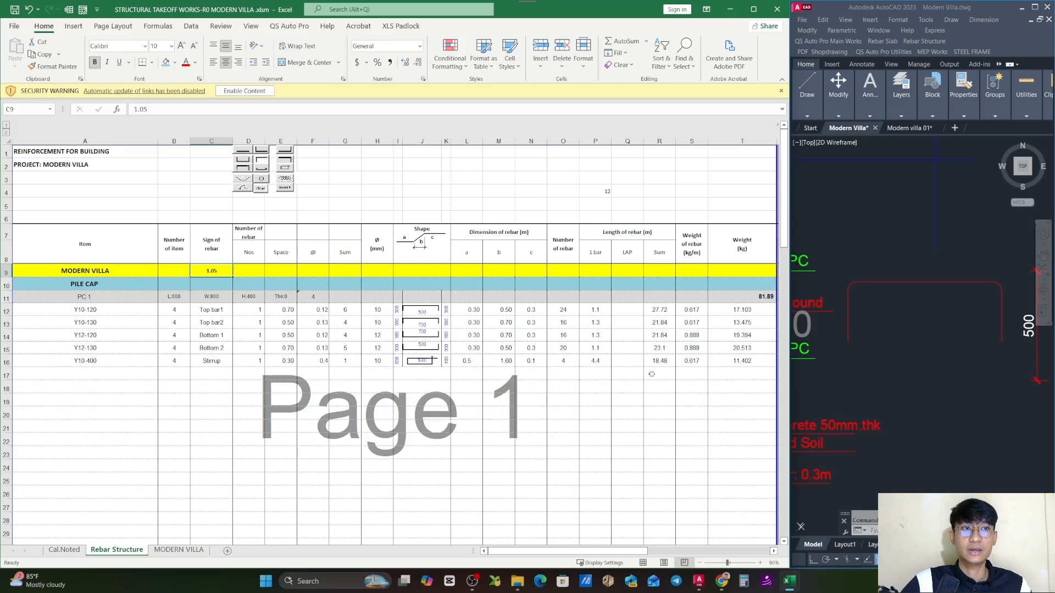
{"action": "type", "text": "1"}
{"action": "left_click", "coordinate": [637, 385]}
{"action": "left_click", "coordinate": [680, 425]}
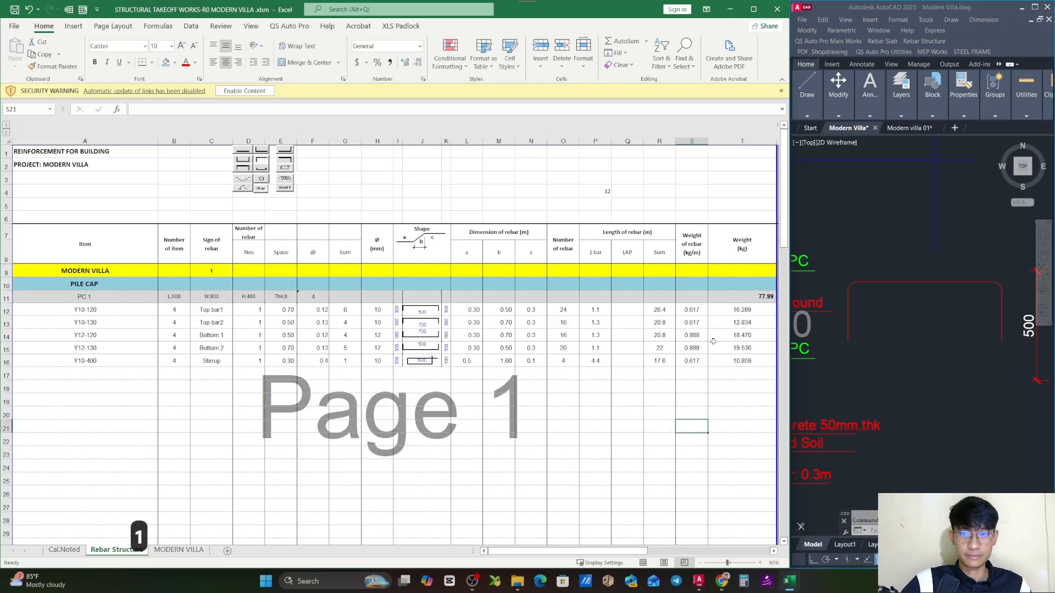
- Inspect PC 1's weight subtotal in T11 and the formula behind its pile cap count in F11
{"action": "left_click", "coordinate": [754, 300]}
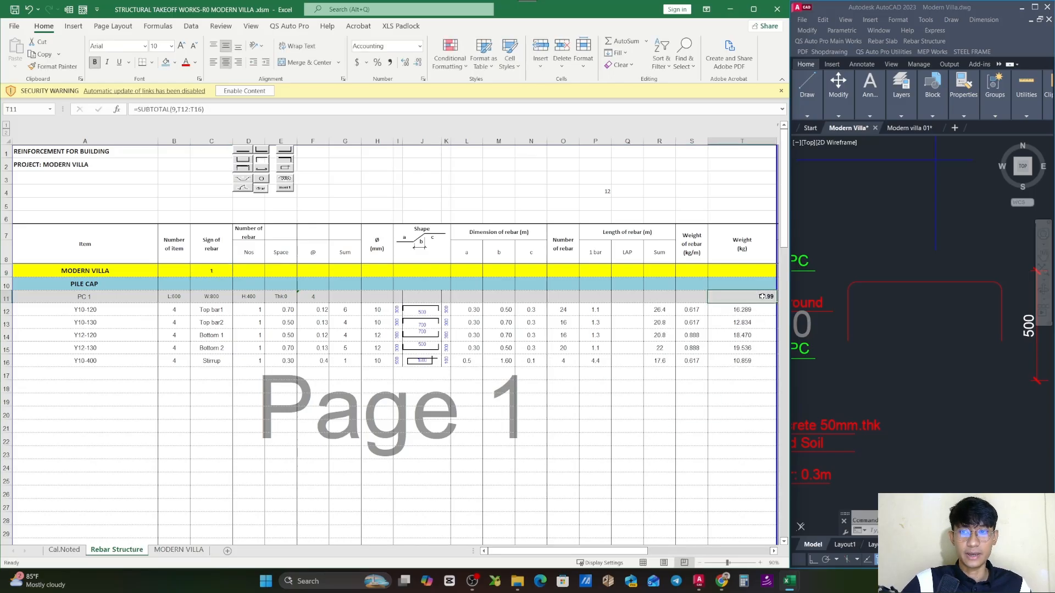
{"action": "key", "text": "Escape"}
{"action": "left_click", "coordinate": [322, 298]}
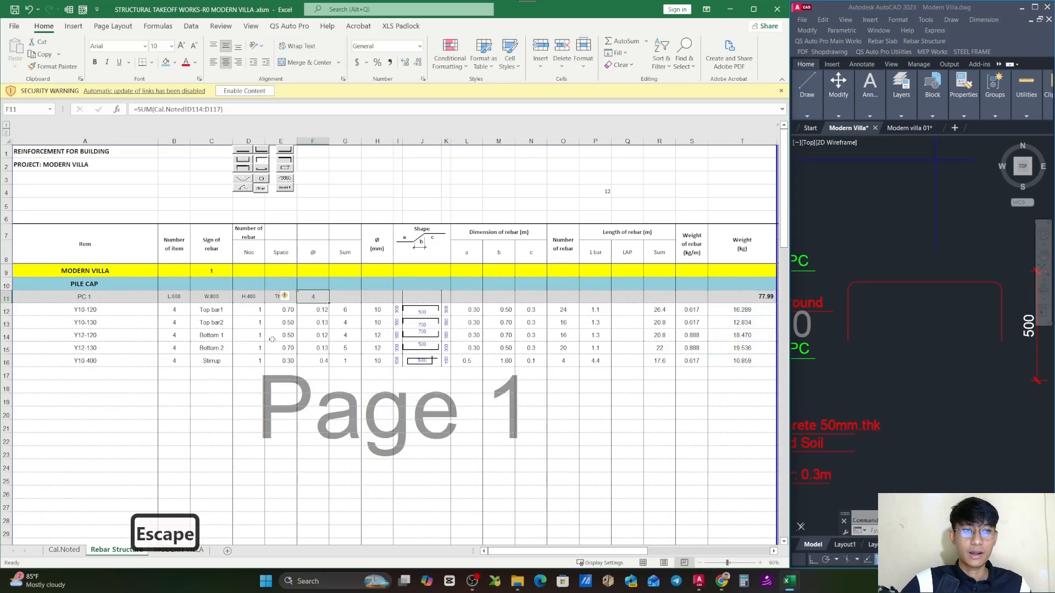
{"action": "left_click", "coordinate": [754, 297]}
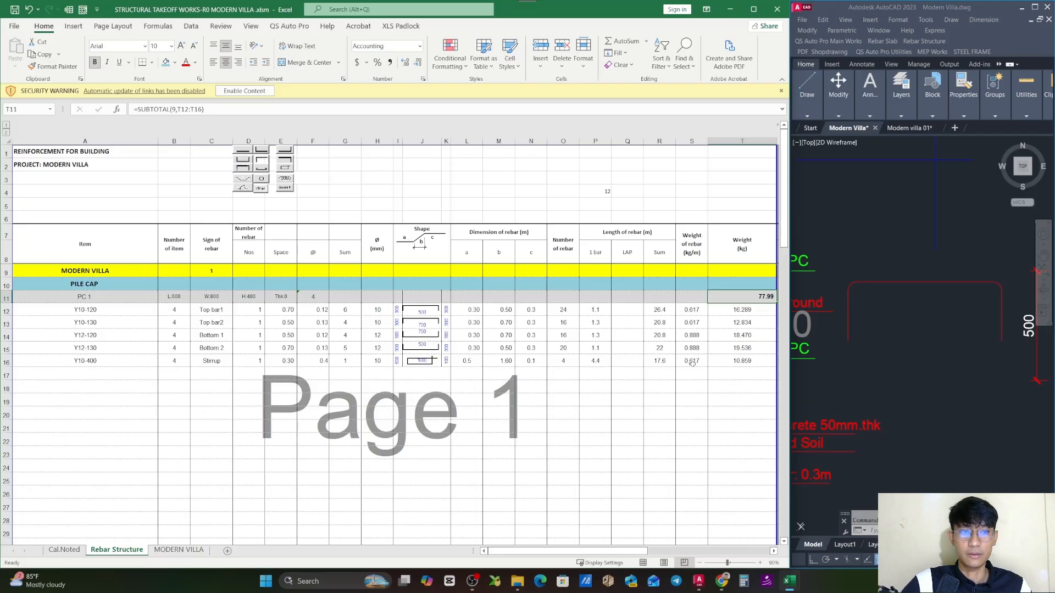
- Compare the PC 1 item labels in A12:A16 with the top, bottom and around bar callouts on the AutoCAD pile cap section
{"action": "left_click", "coordinate": [35, 309]}
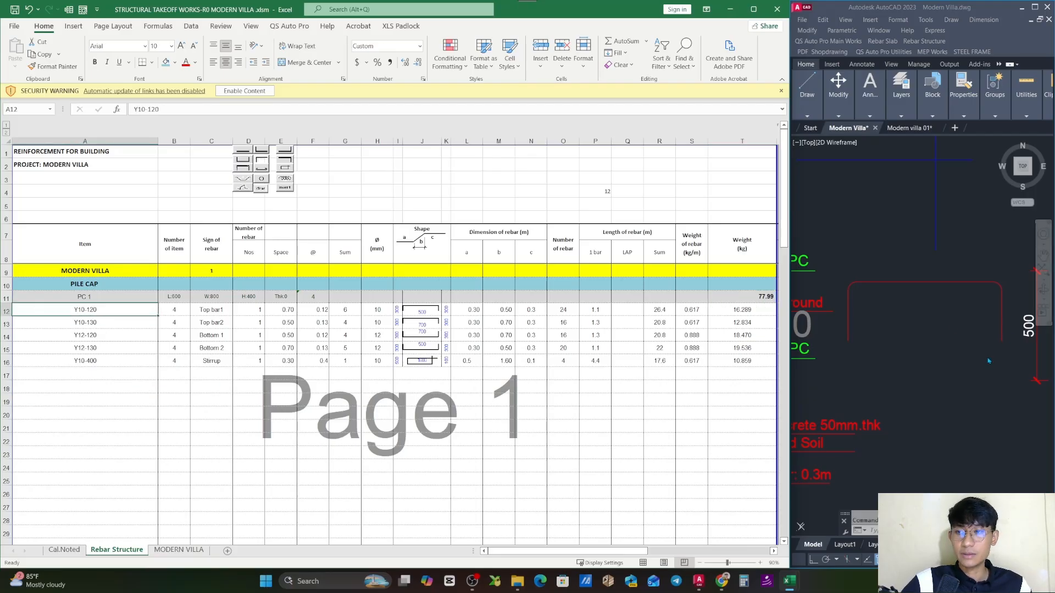
{"action": "scroll", "coordinate": [917, 301], "scroll_direction": "down", "scroll_amount": 5}
{"action": "scroll", "coordinate": [917, 301], "scroll_direction": "up", "scroll_amount": 6}
{"action": "key", "text": "Escape"}
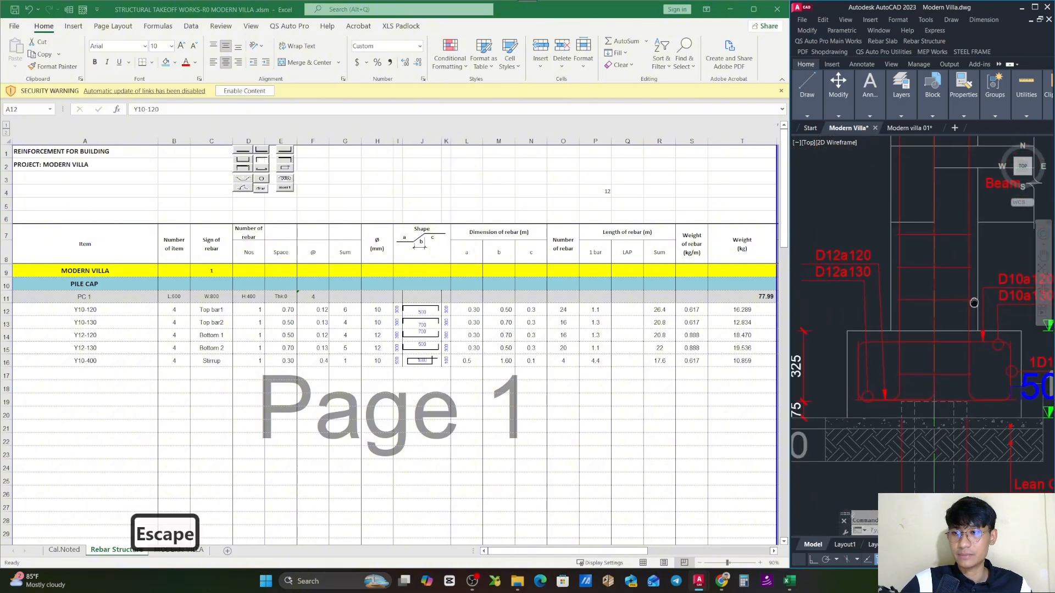
{"action": "left_click_drag", "start_coordinate": [949, 361], "coordinate": [951, 387]}
{"action": "scroll", "coordinate": [951, 387], "scroll_direction": "down", "scroll_amount": 2}
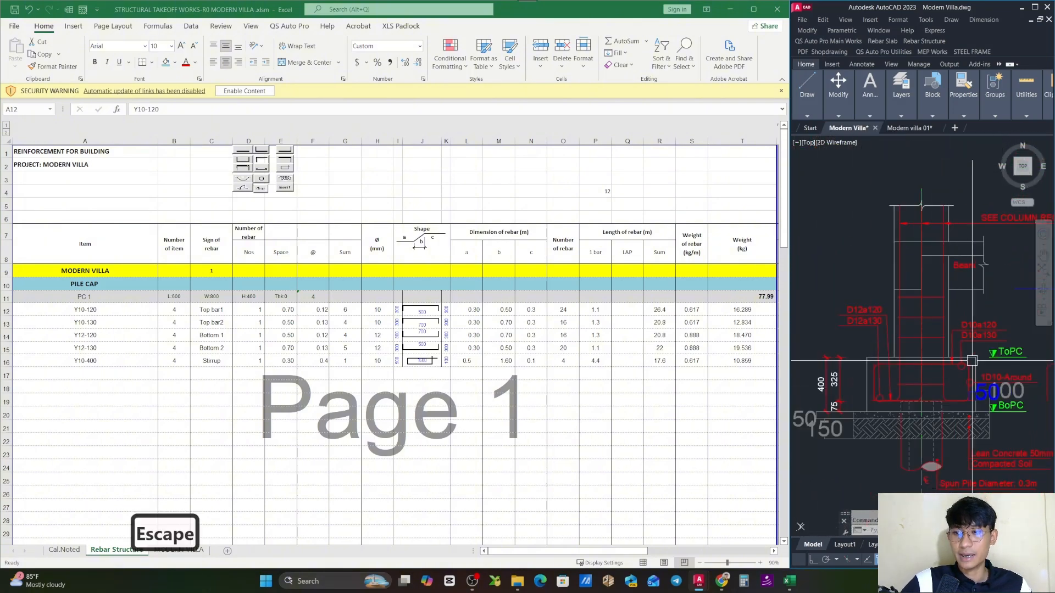
{"action": "left_click_drag", "start_coordinate": [111, 310], "coordinate": [109, 320]}
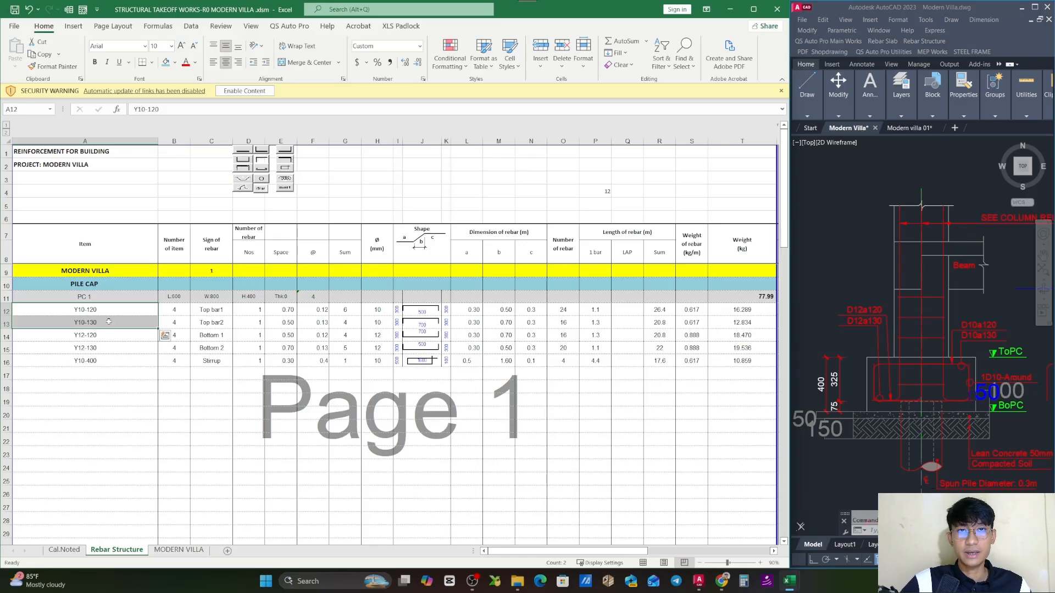
{"action": "left_click", "coordinate": [1044, 385]}
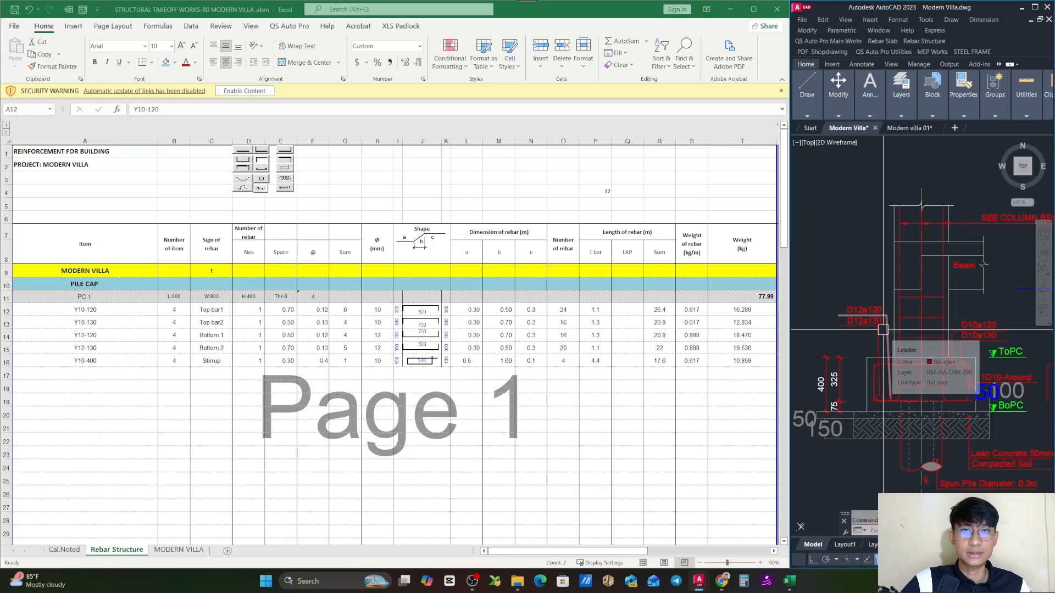
{"action": "left_click", "coordinate": [108, 339]}
{"action": "left_click_drag", "start_coordinate": [108, 338], "coordinate": [107, 348]}
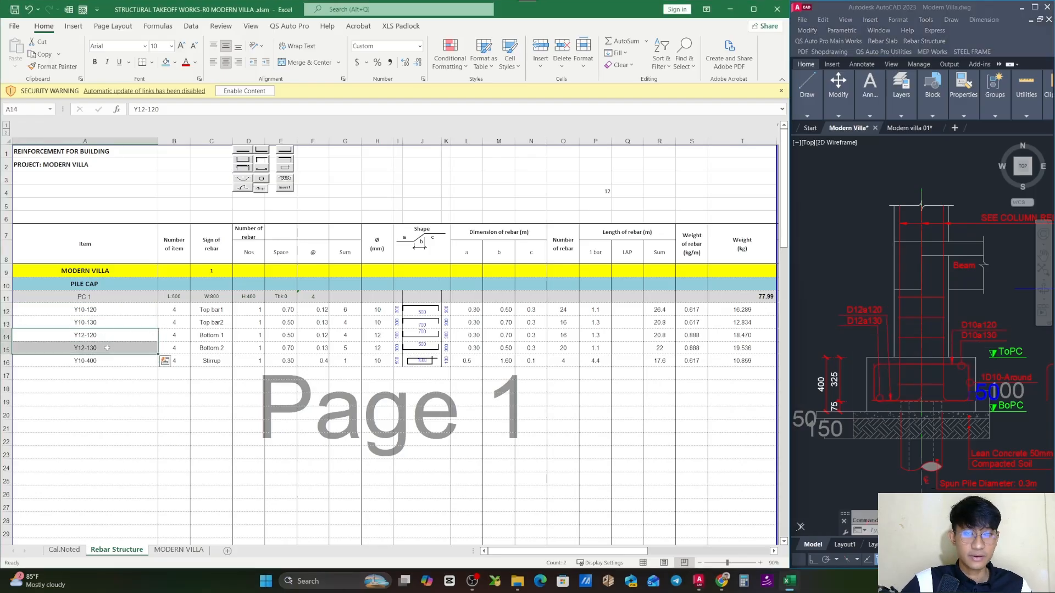
{"action": "left_click", "coordinate": [117, 361]}
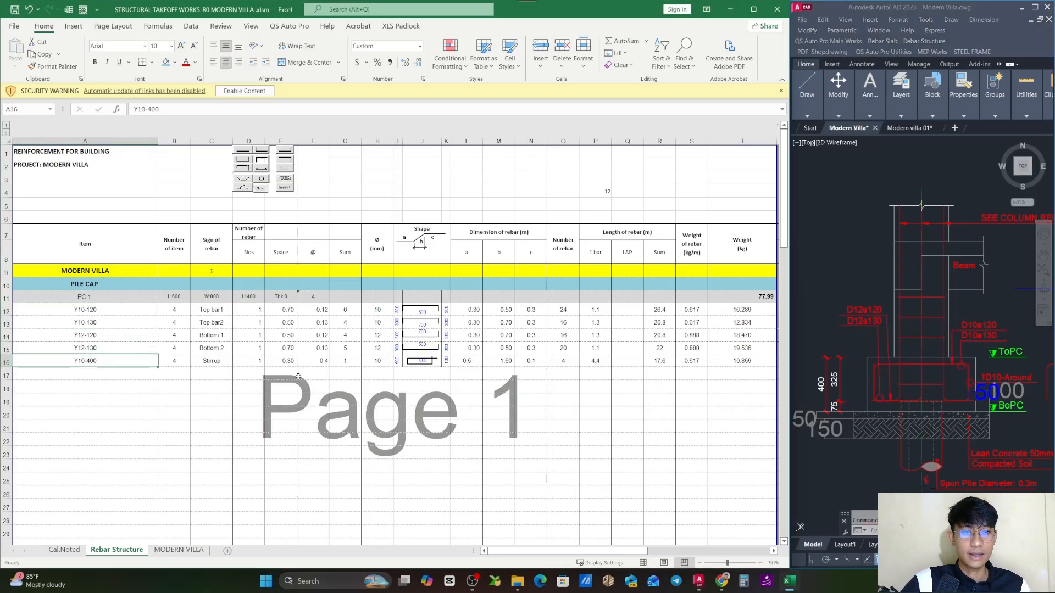
{"action": "left_click", "coordinate": [872, 374]}
{"action": "scroll", "coordinate": [907, 371], "scroll_direction": "up", "scroll_amount": 4}
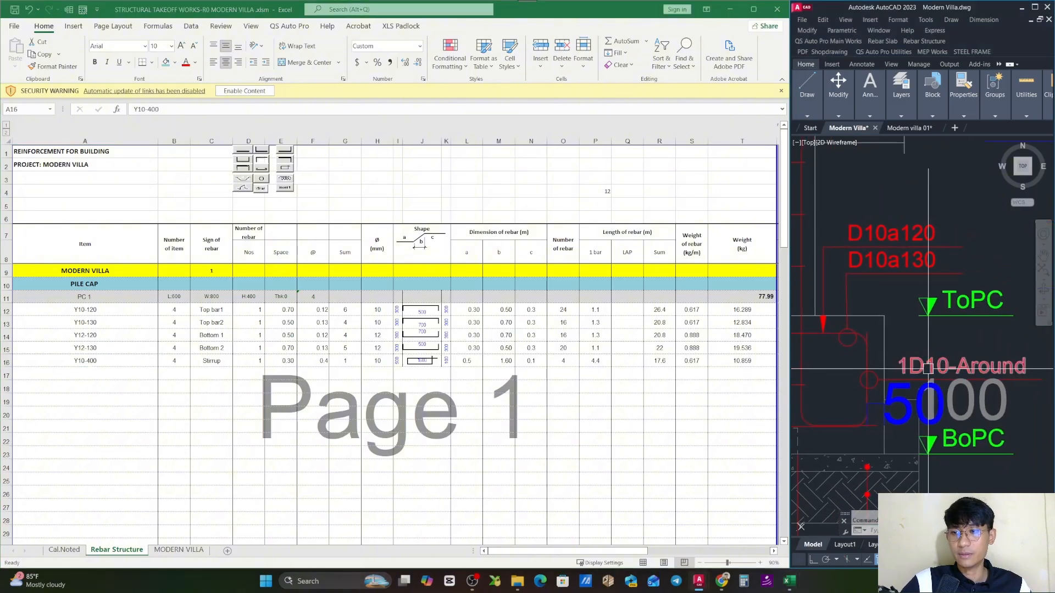
{"action": "mouse_move", "coordinate": [927, 368]}
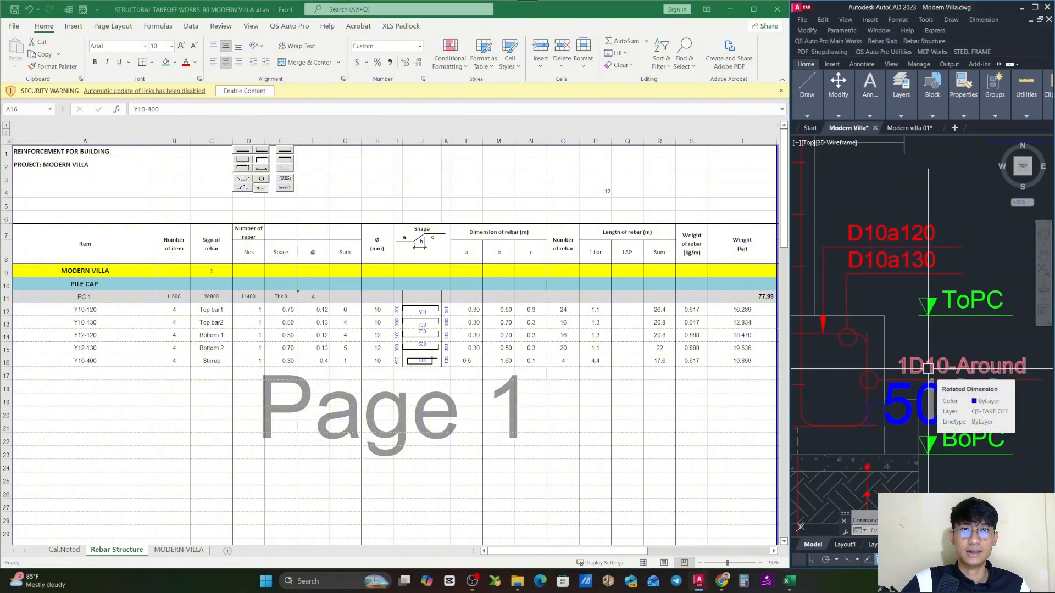
- Try a 200 mm stirrup spacing by changing the Stirrup item label in A16 to Y10-200
{"action": "left_click", "coordinate": [104, 360]}
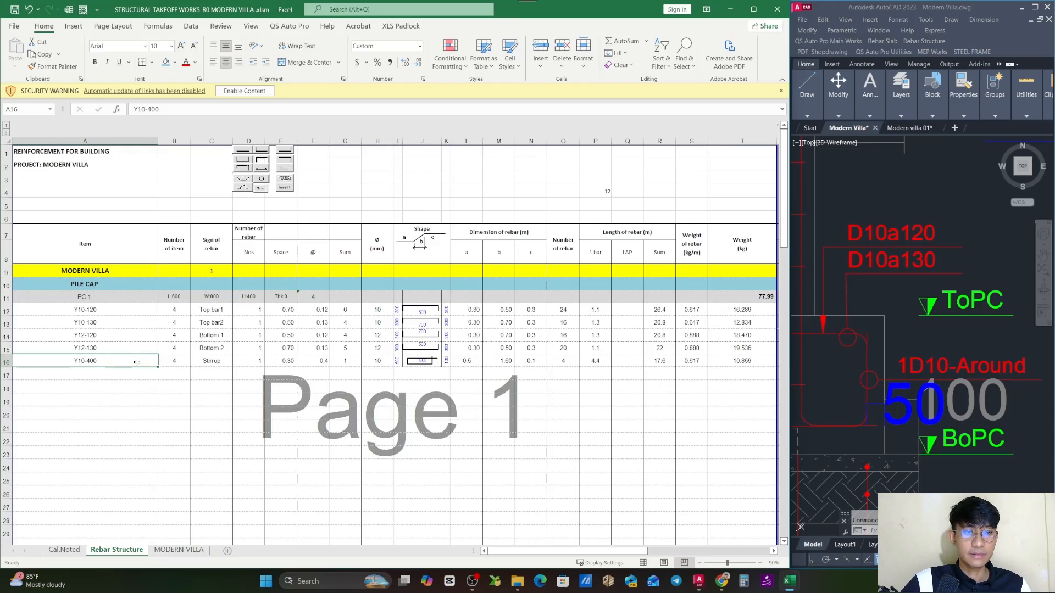
{"action": "double_click", "coordinate": [91, 362]}
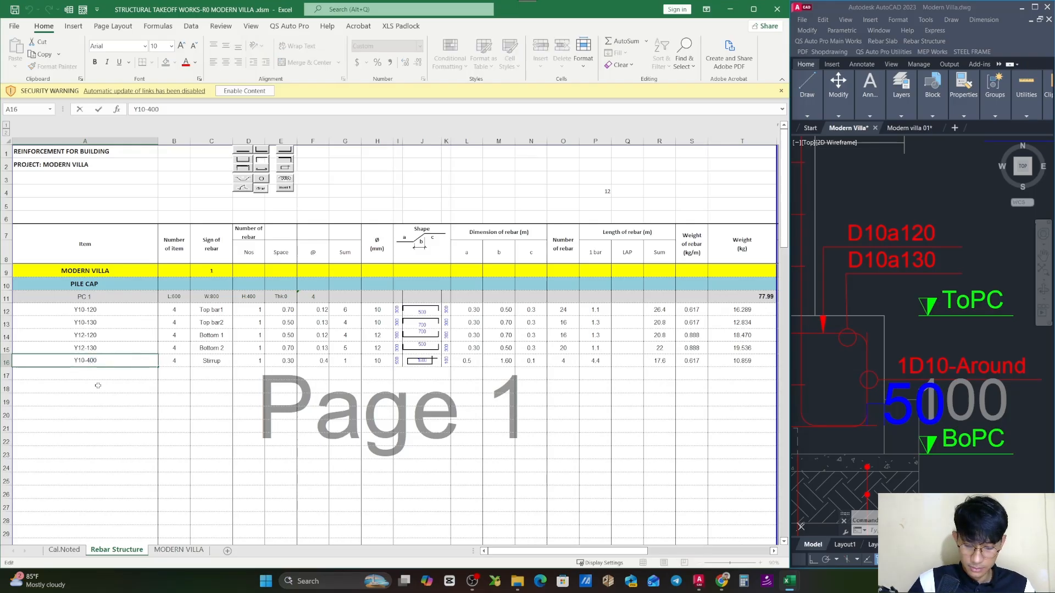
{"action": "key", "text": "BackSpace"}
{"action": "type", "text": "2"}
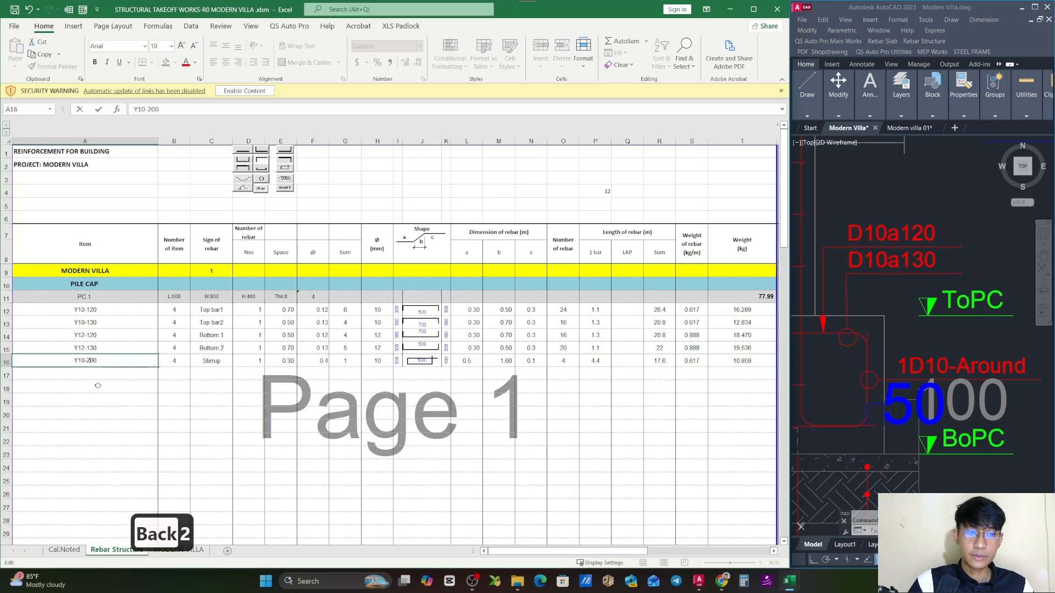
{"action": "key", "text": "Return"}
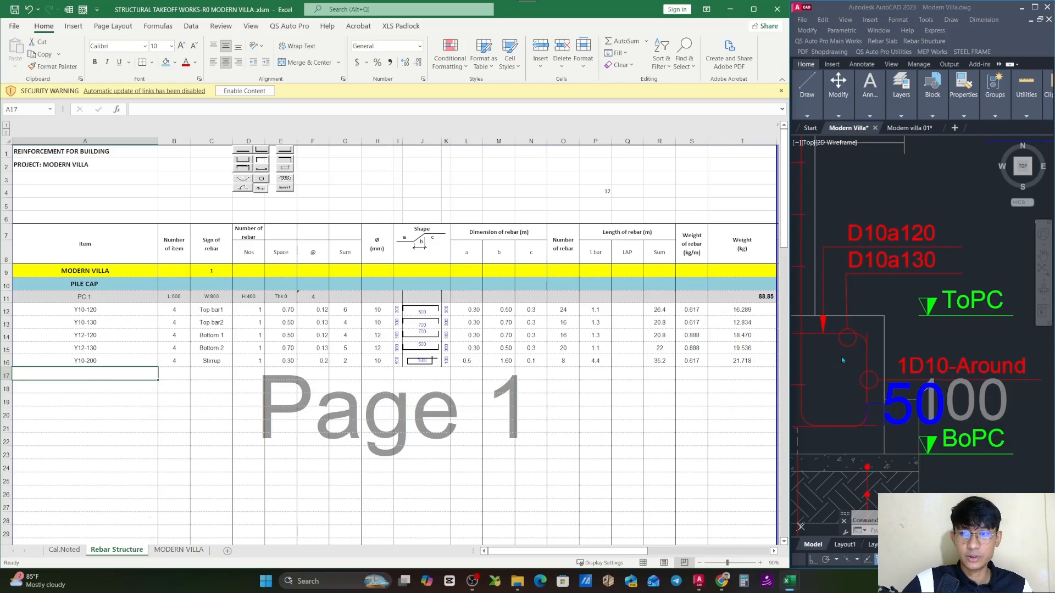
- Recheck the 1D10-Around callout on the drawing and set the Stirrup item label in A16 back to Y10-400
{"action": "left_click", "coordinate": [893, 364]}
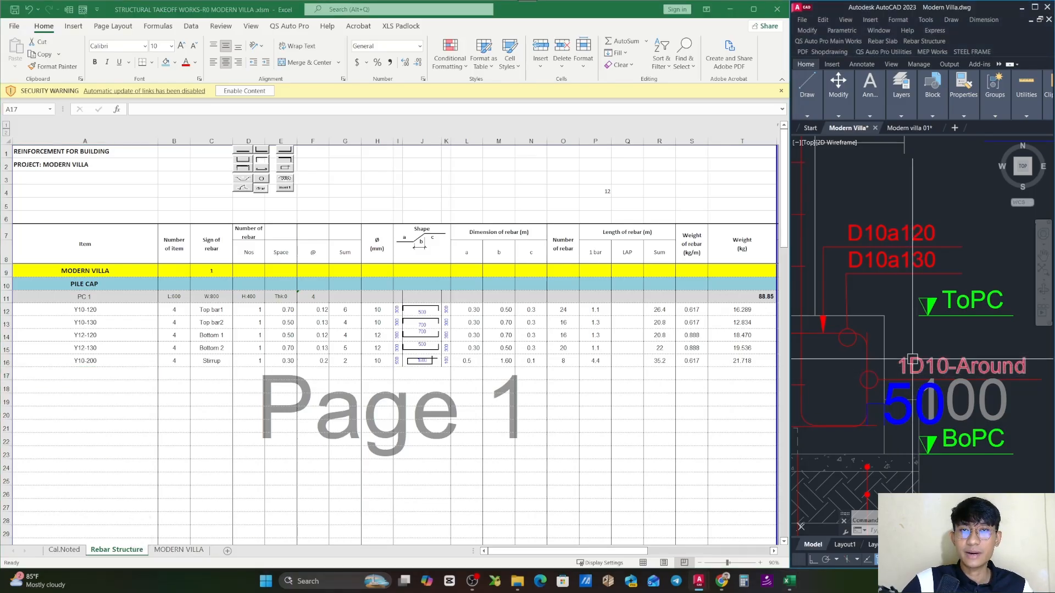
{"action": "left_click", "coordinate": [28, 361]}
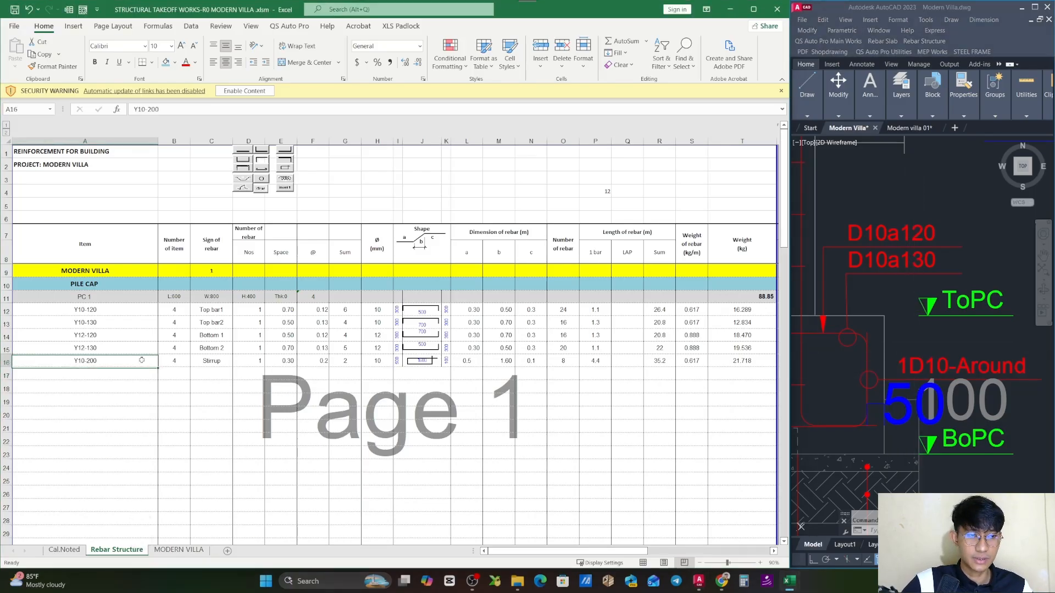
{"action": "double_click", "coordinate": [28, 360]}
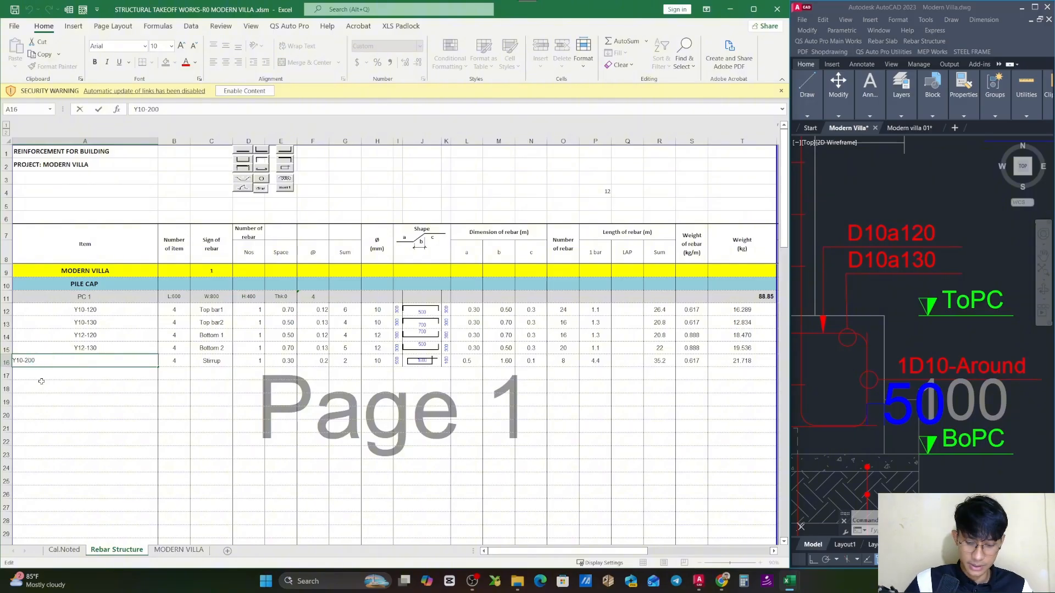
{"action": "key", "text": "BackSpace"}
{"action": "type", "text": "4"}
{"action": "key", "text": "Return"}
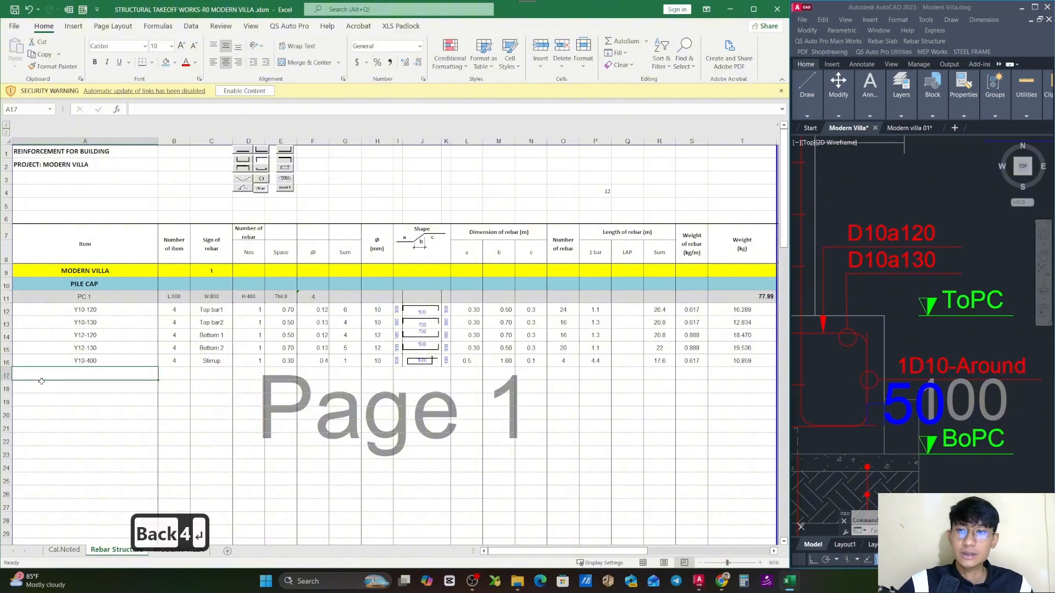
- Inspect PC 1's weight subtotal in T11 and the Stirrup row's number-of-rebar formula in O16
{"action": "key", "text": "Escape"}
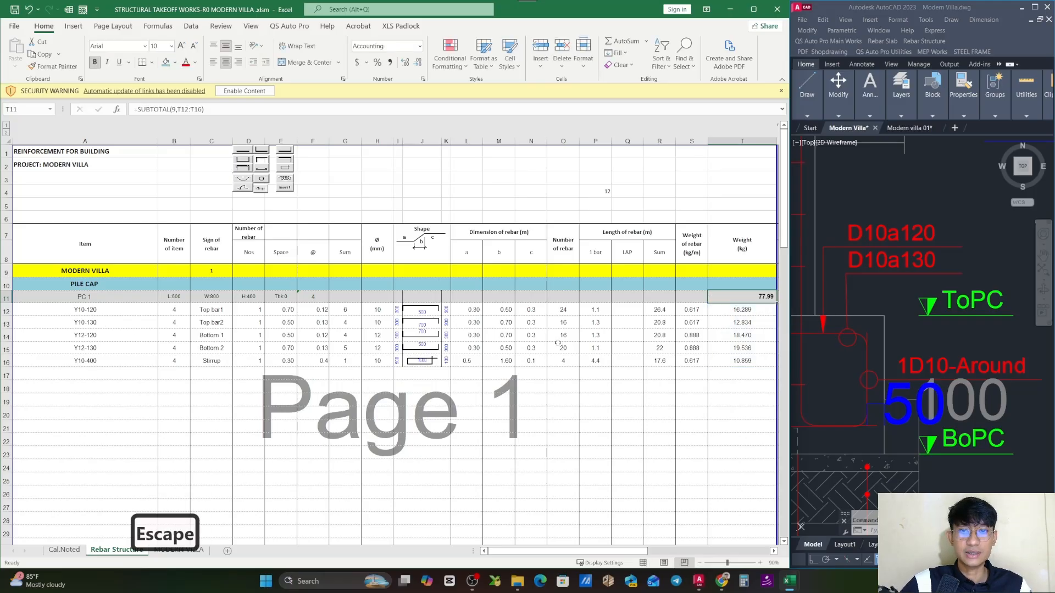
{"action": "scroll", "coordinate": [558, 341], "scroll_direction": "down", "scroll_amount": 1}
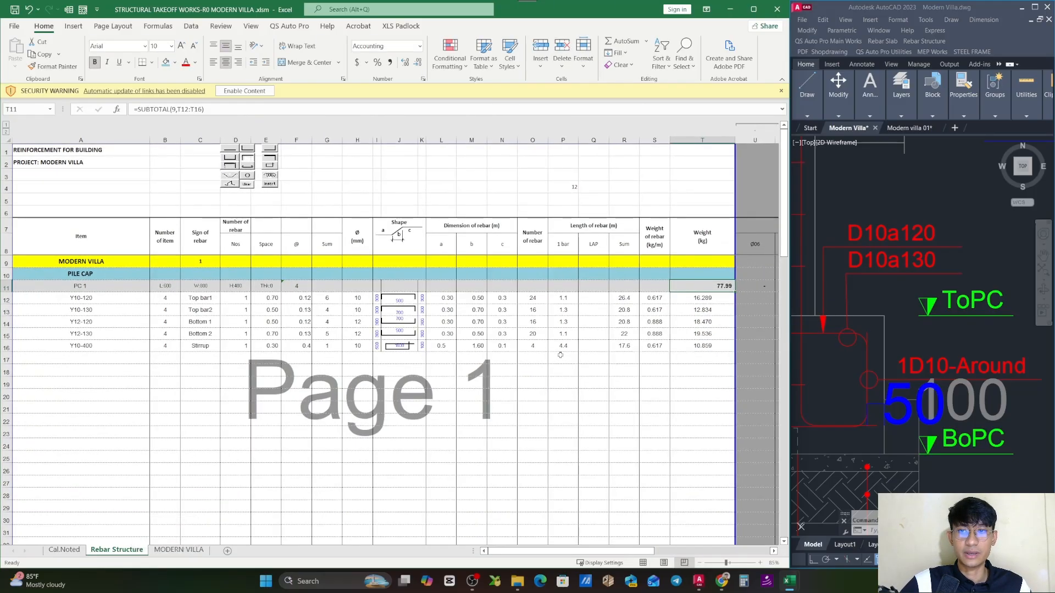
{"action": "left_click", "coordinate": [533, 347]}
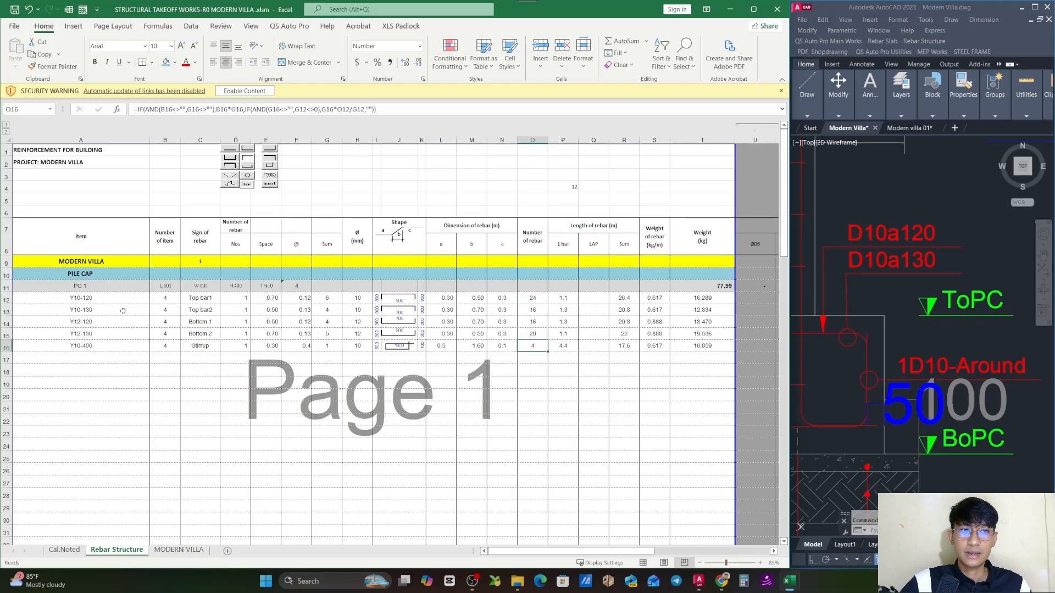
- Colour the item labels Y10-120 through Y10-400 in A12:A16 with a red font
{"action": "left_click_drag", "start_coordinate": [6, 288], "coordinate": [6, 347]}
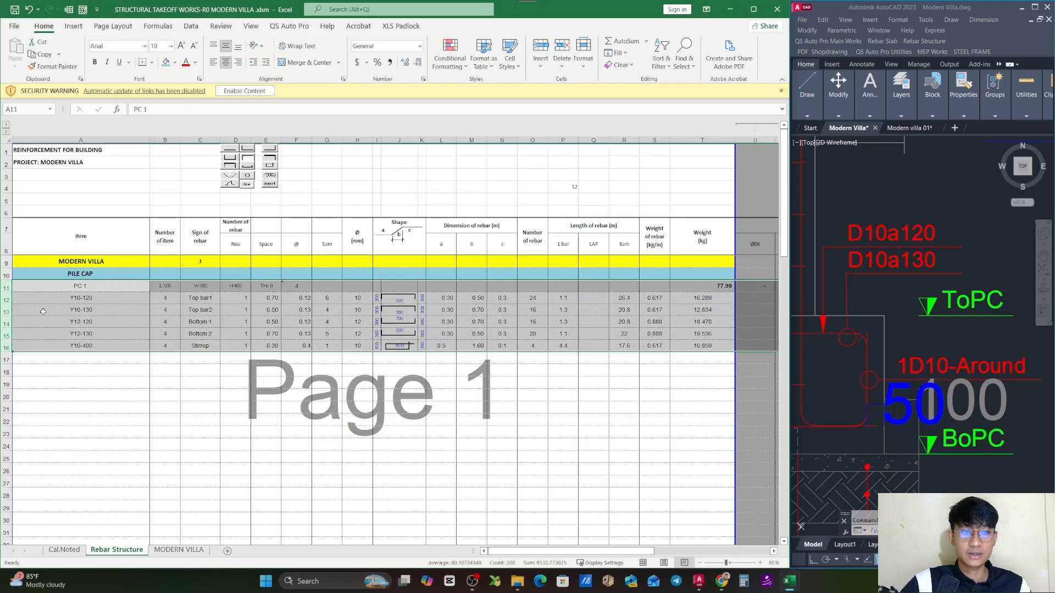
{"action": "left_click", "coordinate": [76, 285]}
{"action": "left_click_drag", "start_coordinate": [76, 286], "coordinate": [76, 346]}
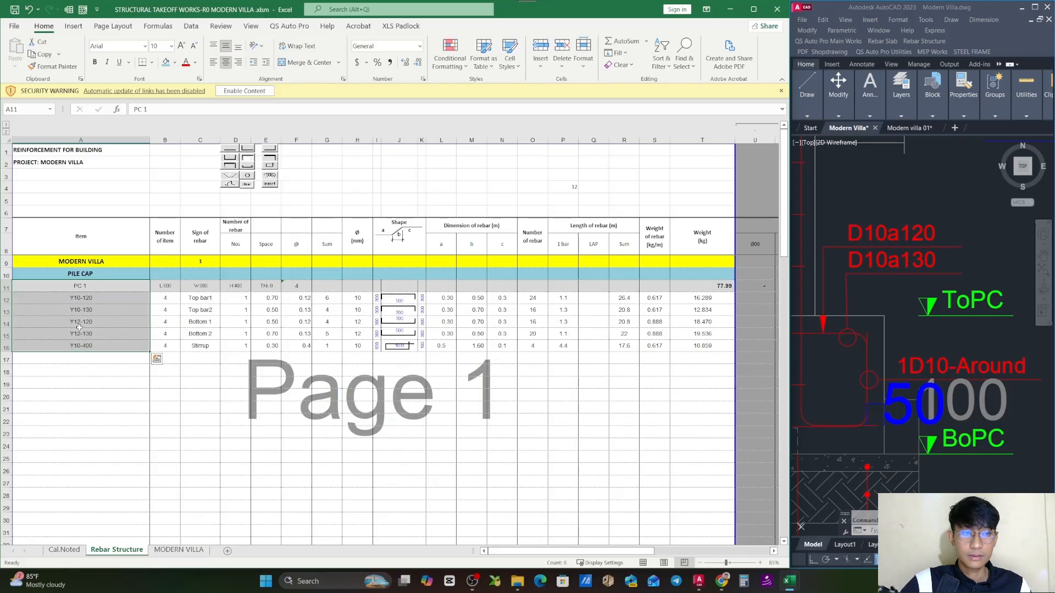
{"action": "left_click_drag", "start_coordinate": [81, 297], "coordinate": [81, 346]}
{"action": "left_click", "coordinate": [185, 63]}
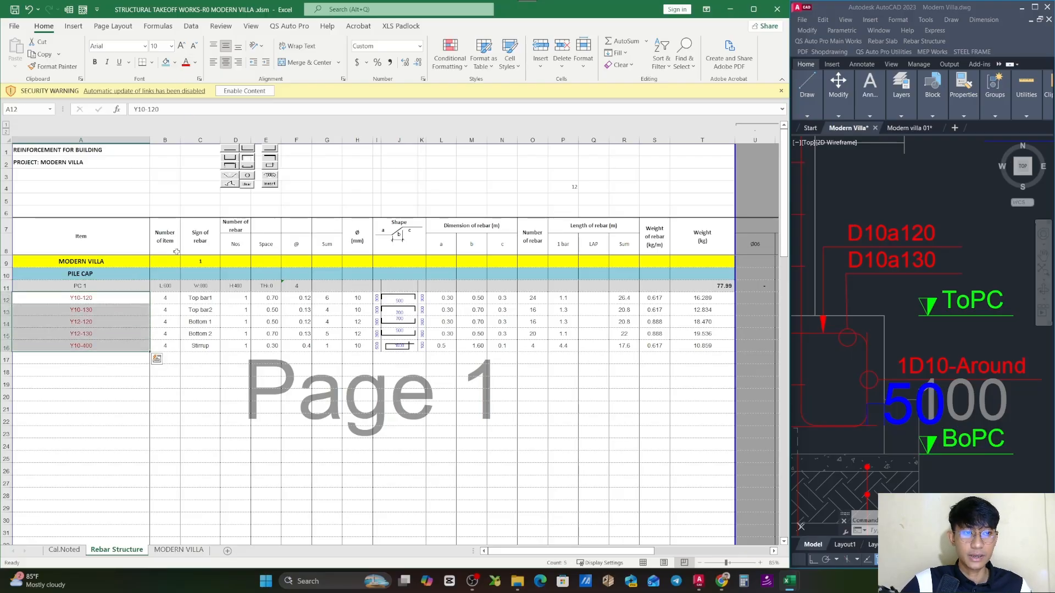
{"action": "left_click", "coordinate": [200, 383]}
- Apply the red font colour to the PC 1 header cells A11:F11, covering the name, dimensions and count
{"action": "left_click_drag", "start_coordinate": [118, 297], "coordinate": [110, 348]}
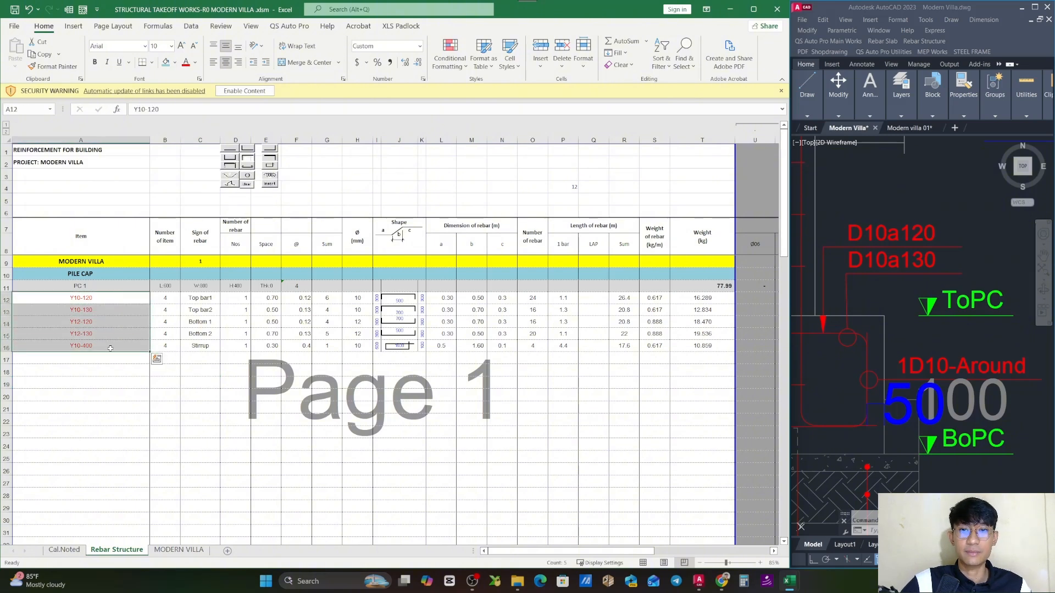
{"action": "left_click_drag", "start_coordinate": [88, 285], "coordinate": [299, 286]}
{"action": "left_click", "coordinate": [186, 63]}
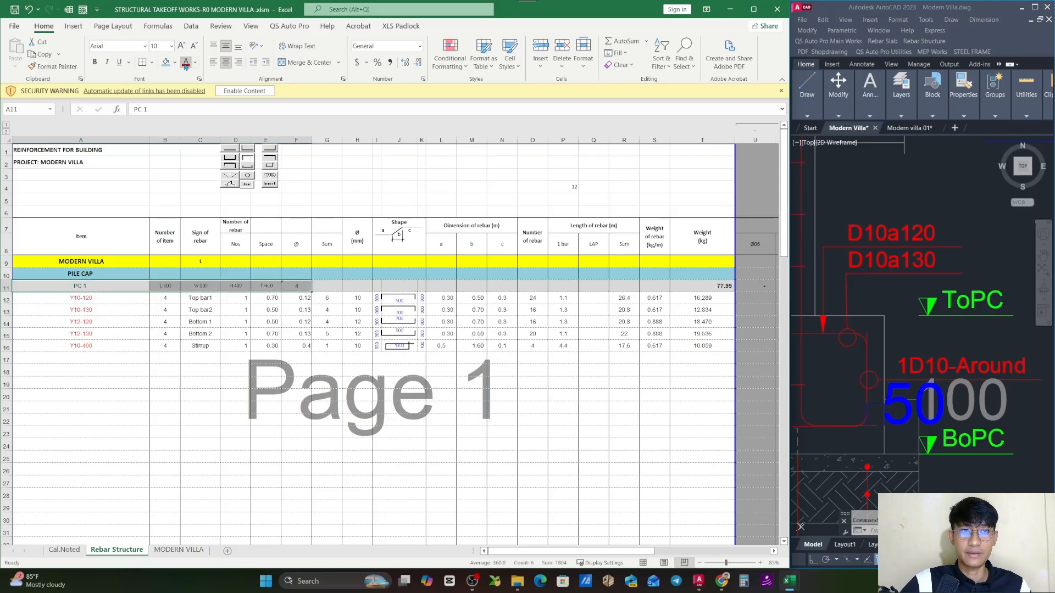
{"action": "left_click", "coordinate": [326, 419]}
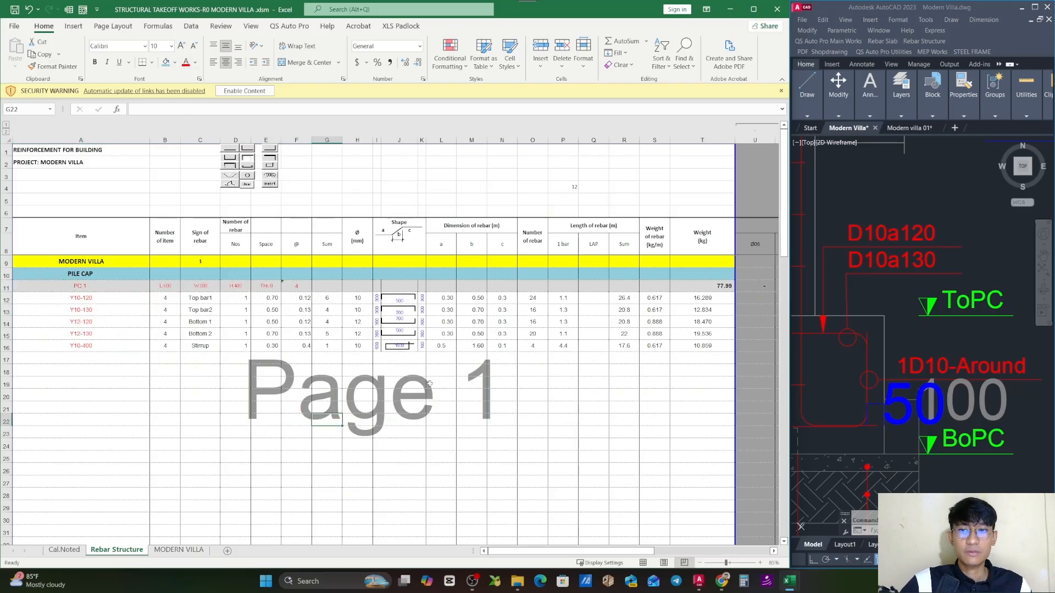
- Review PC 1's weight subtotal in T11, the bar-length formula in P12, and the Ø10 and Ø12 columns of the Classification section
{"action": "left_click", "coordinate": [704, 287]}
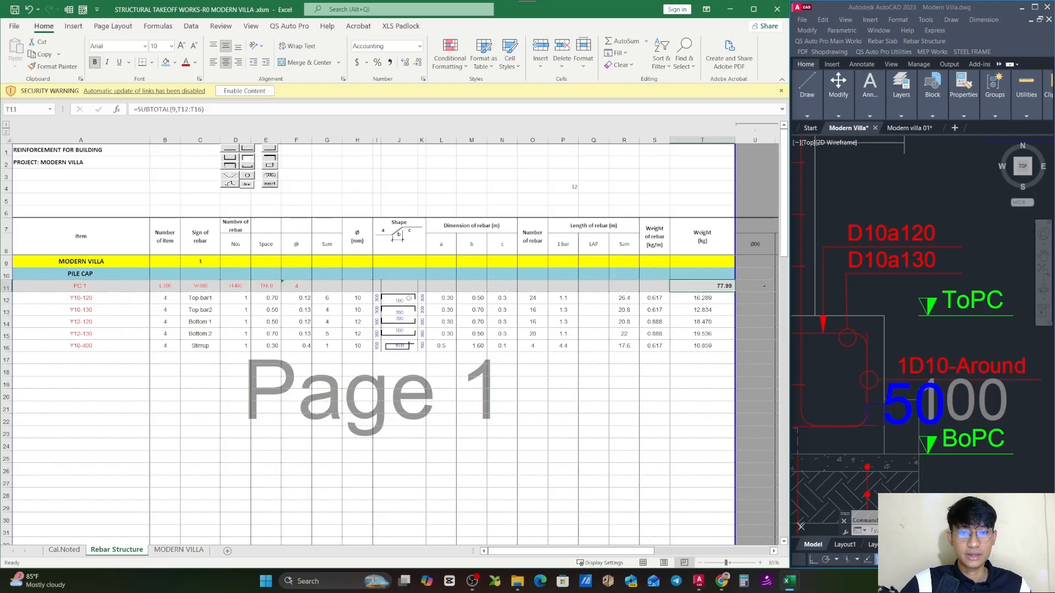
{"action": "left_click", "coordinate": [556, 297]}
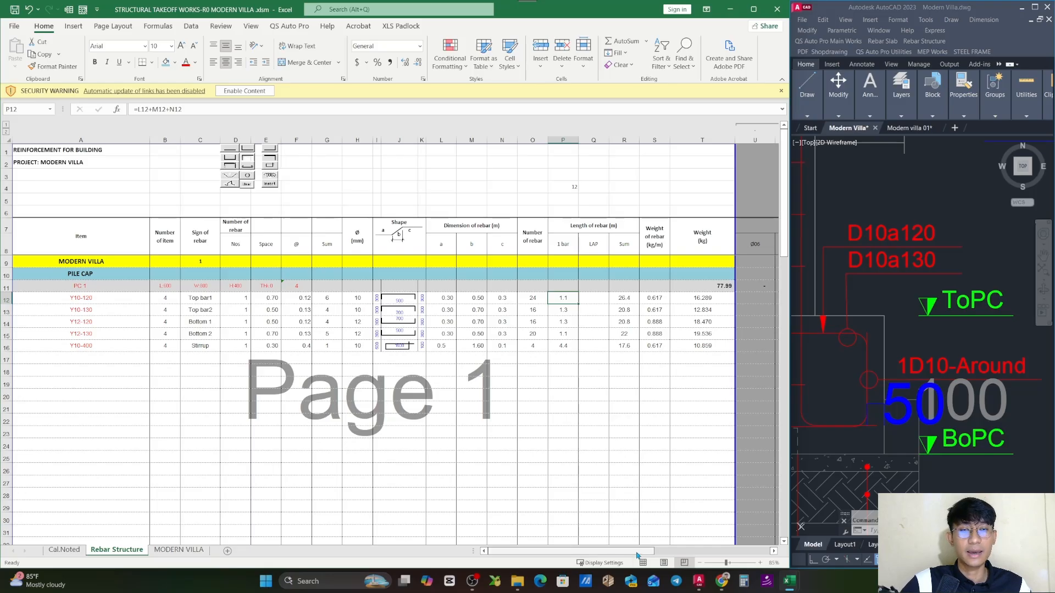
{"action": "left_click_drag", "start_coordinate": [652, 550], "coordinate": [740, 539]}
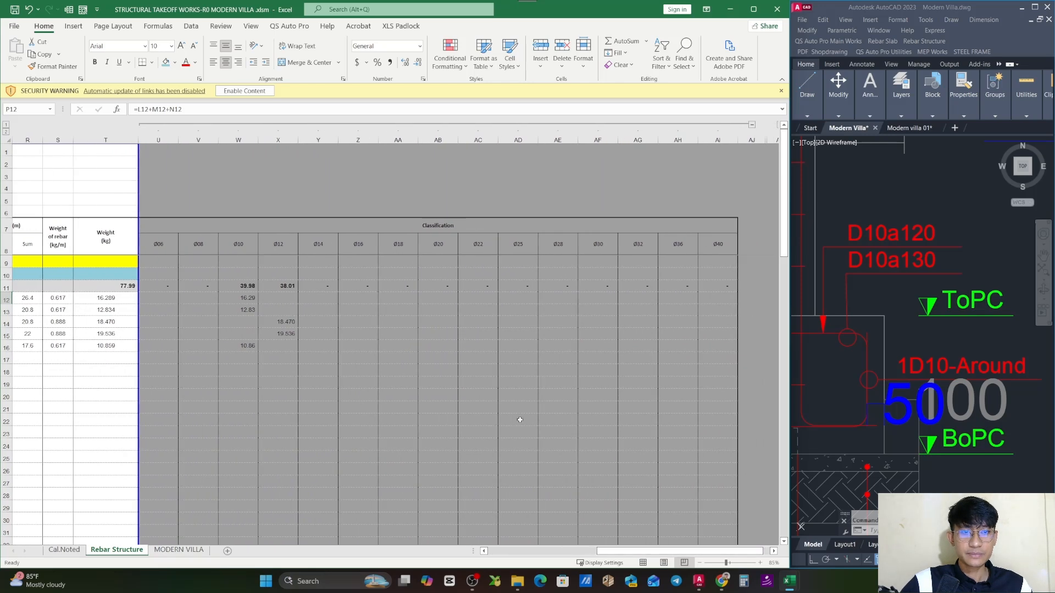
{"action": "left_click", "coordinate": [479, 382]}
{"action": "left_click_drag", "start_coordinate": [653, 552], "coordinate": [646, 553]}
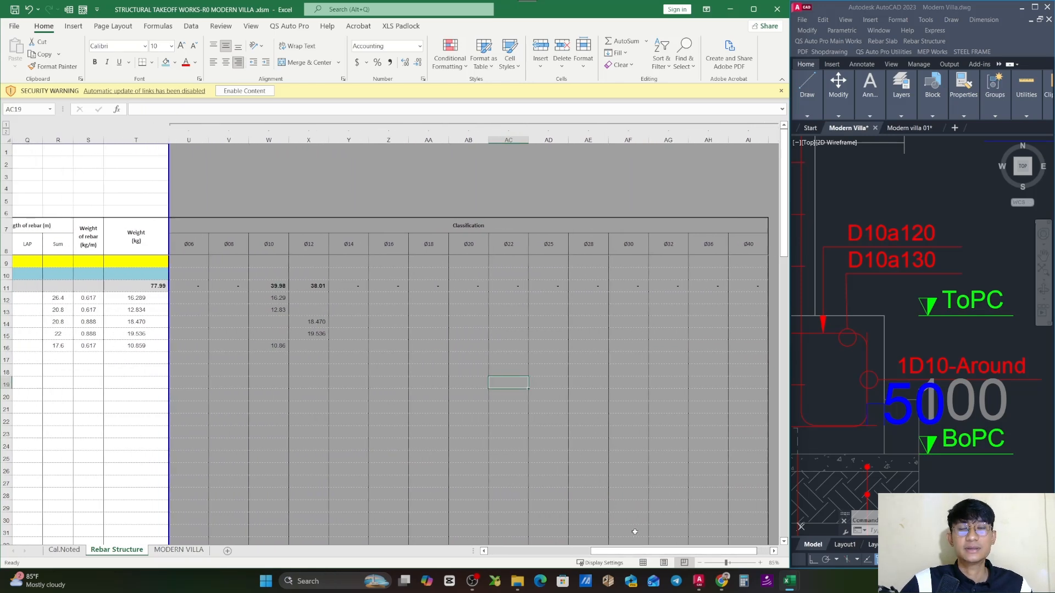
{"action": "left_click", "coordinate": [349, 299]}
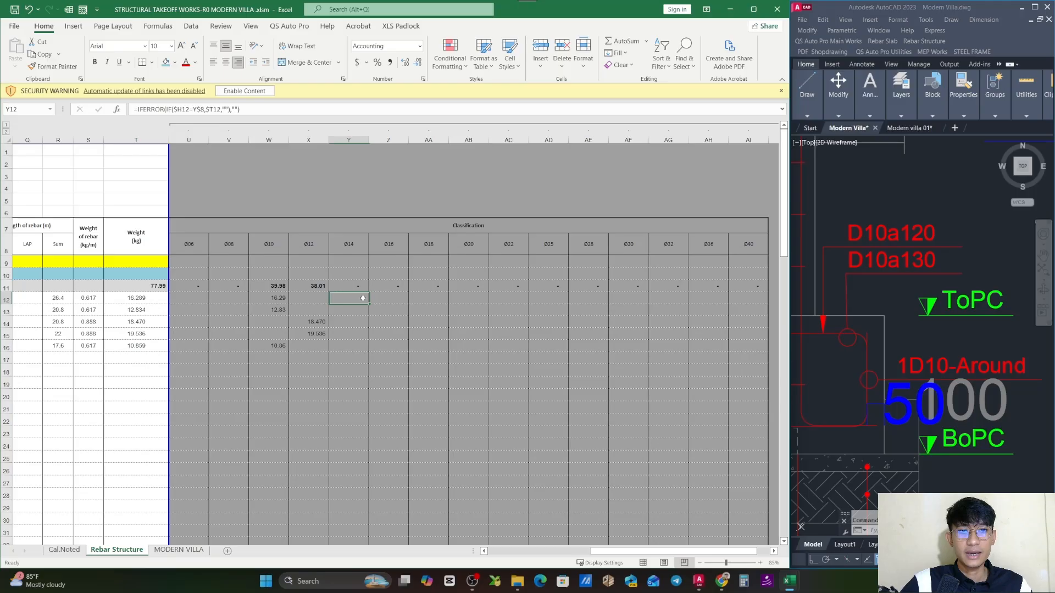
{"action": "left_click", "coordinate": [276, 248]}
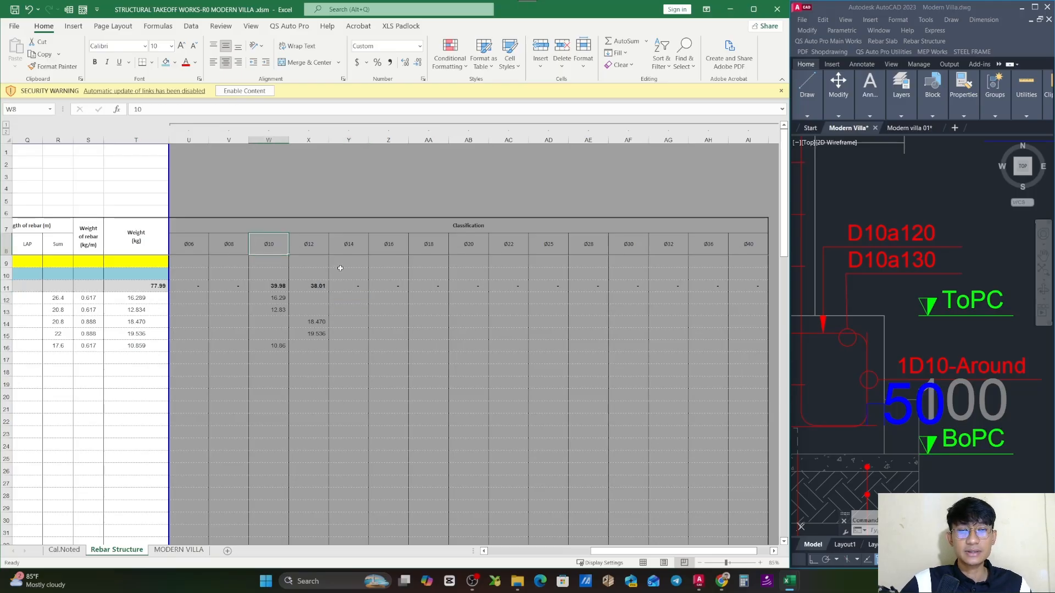
{"action": "left_click", "coordinate": [314, 243]}
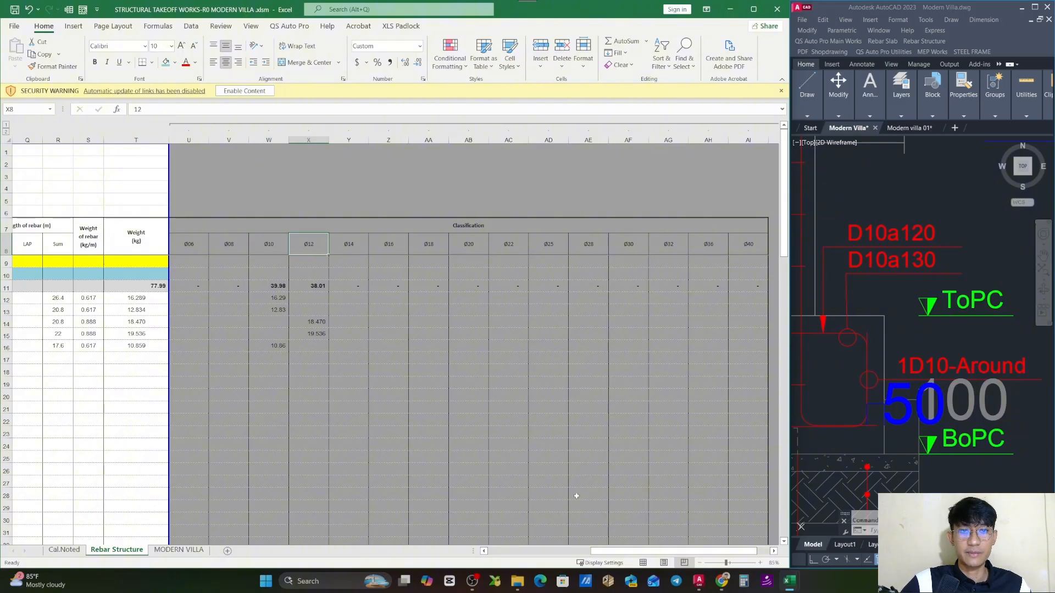
- Go through the PC 1 item labels in A12:A16, from Y10-120 down to Y10-400
{"action": "left_click_drag", "start_coordinate": [615, 551], "coordinate": [511, 551]}
{"action": "left_click", "coordinate": [99, 298]}
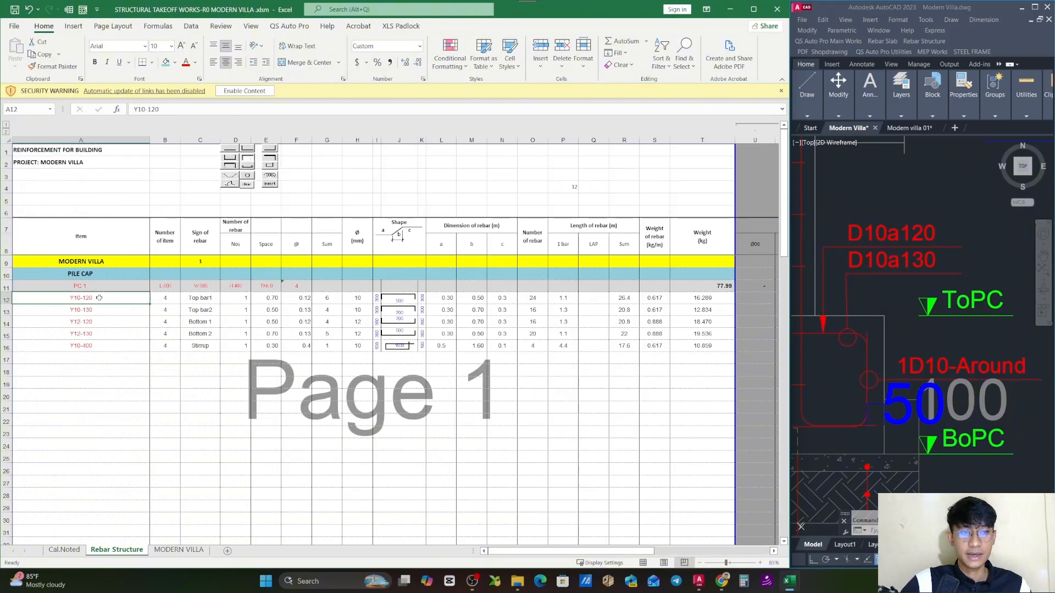
{"action": "left_click", "coordinate": [99, 310]}
{"action": "left_click", "coordinate": [102, 322]}
{"action": "left_click", "coordinate": [101, 333]}
{"action": "left_click", "coordinate": [100, 346]}
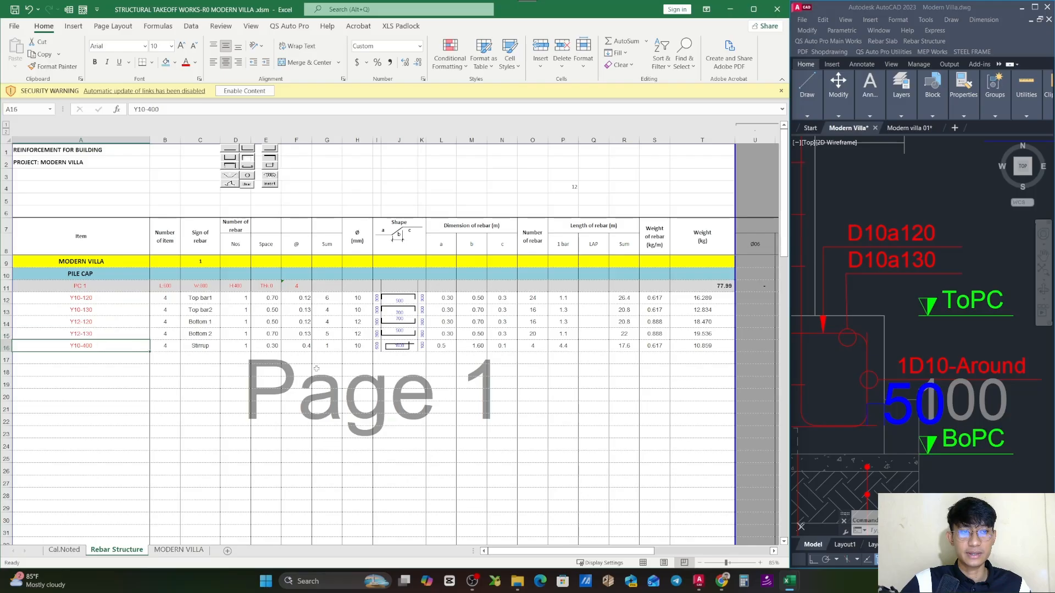
- Inspect the Ø10 and Ø12 subtotal formulas in W11 and X11 of the Classification section and save the workbook
{"action": "scroll", "coordinate": [714, 555], "scroll_direction": "right", "scroll_amount": 5}
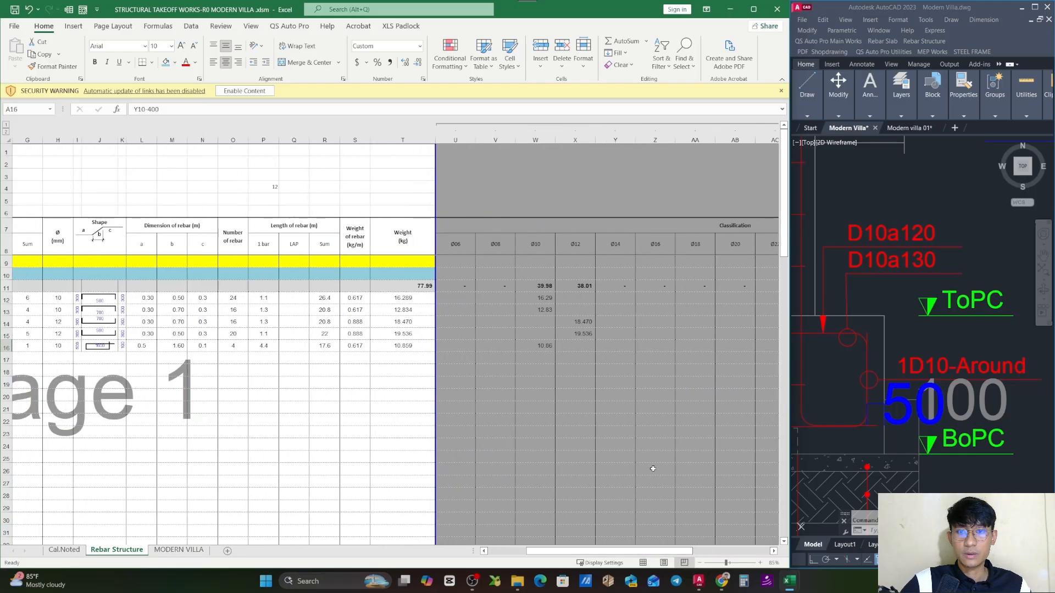
{"action": "left_click", "coordinate": [616, 407]}
{"action": "double_click", "coordinate": [547, 286]}
{"action": "key", "text": "Escape"}
{"action": "double_click", "coordinate": [582, 287]}
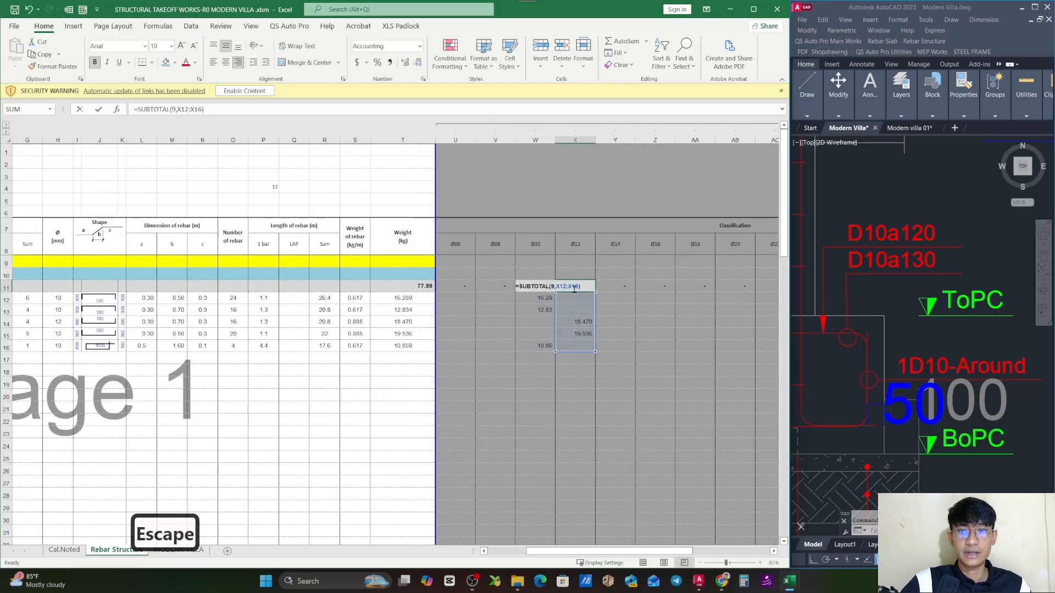
{"action": "key", "text": "Escape"}
{"action": "left_click", "coordinate": [602, 347]}
{"action": "key", "text": "ctrl+s"}
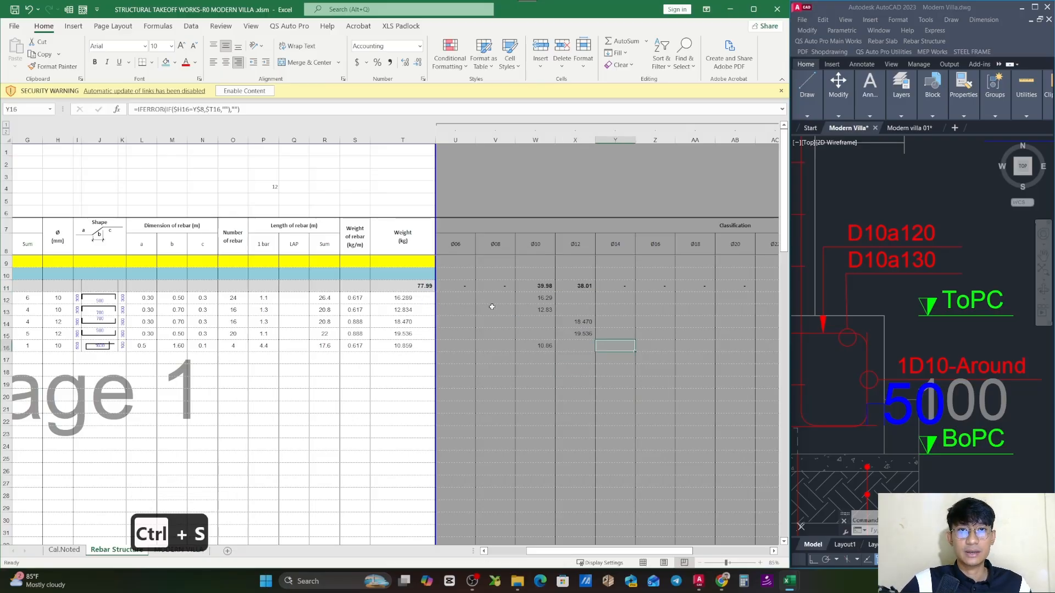
- Compare the sum of the Ø10 and Ø12 subtotals in W11:X11 with PC 1's weight subtotal in T11
{"action": "left_click", "coordinate": [547, 286]}
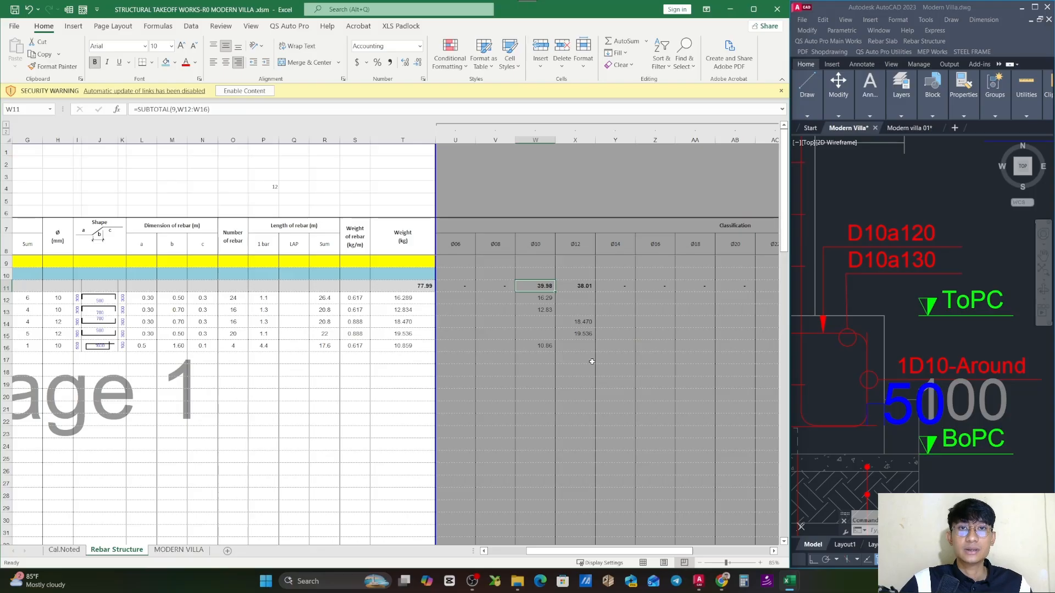
{"action": "left_click", "coordinate": [535, 249]}
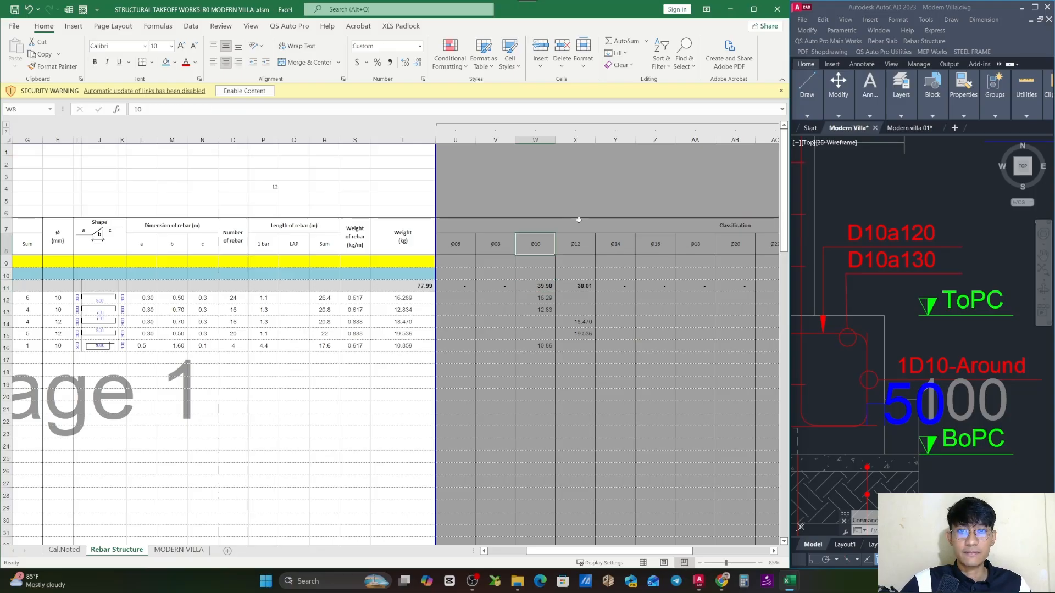
{"action": "left_click", "coordinate": [575, 286]}
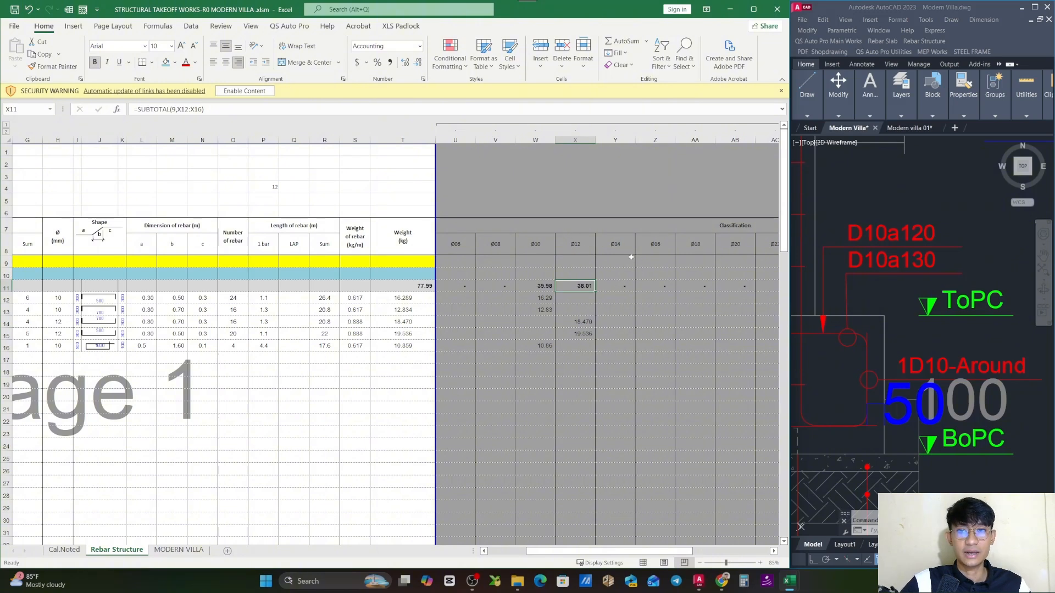
{"action": "left_click_drag", "start_coordinate": [536, 285], "coordinate": [576, 286]}
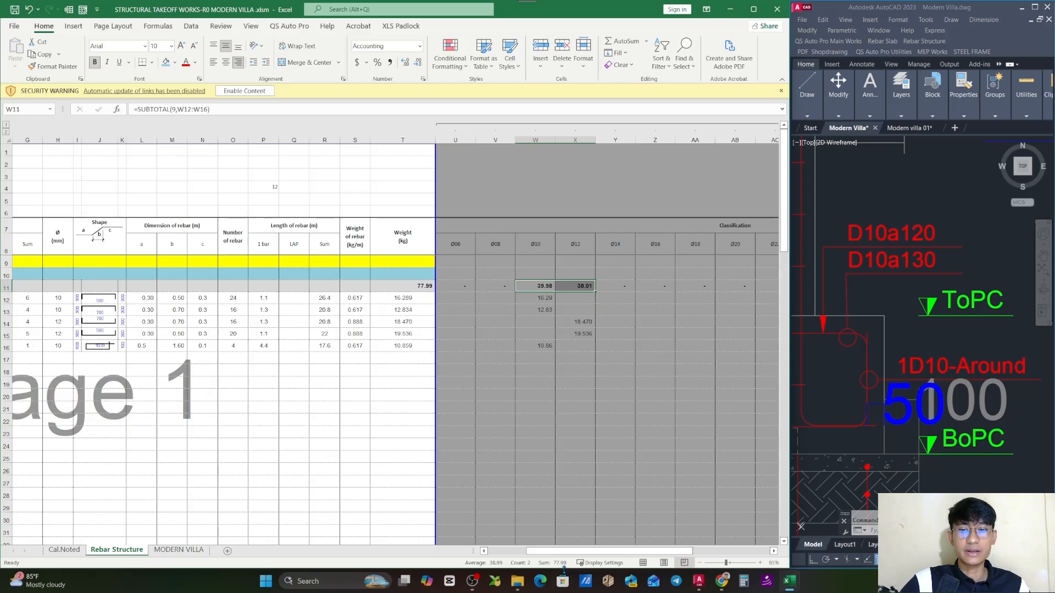
{"action": "left_click", "coordinate": [426, 286]}
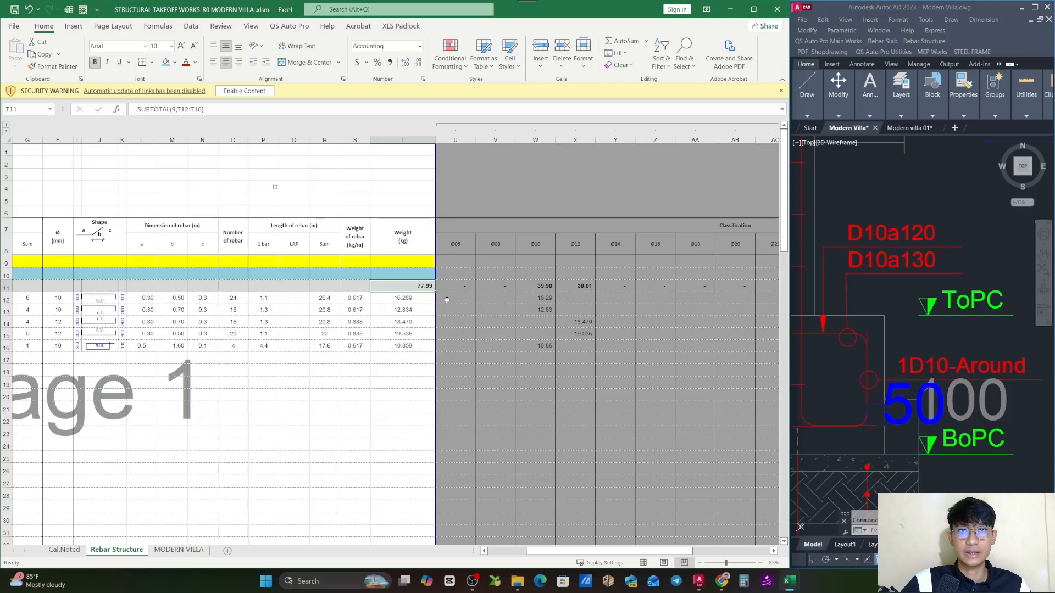
{"action": "left_click_drag", "start_coordinate": [535, 286], "coordinate": [577, 284]}
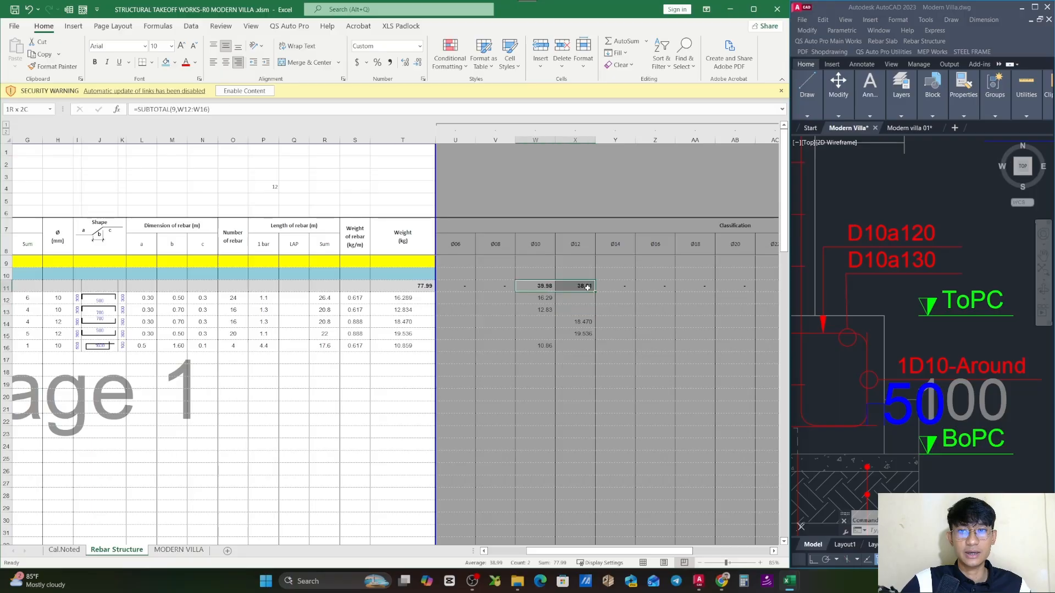
{"action": "key", "text": "Escape"}
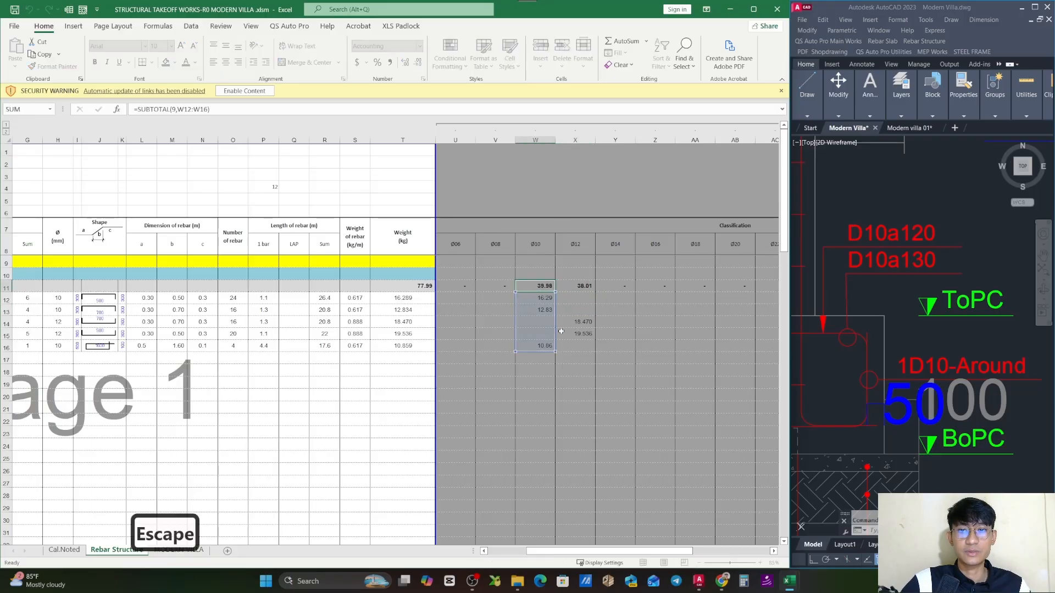
- Examine the IFERROR/IF diameter-matching formulas in the Ø08 cells V14, V13 and V12 and in the Ø10 cell W12 without changing them
{"action": "double_click", "coordinate": [504, 322]}
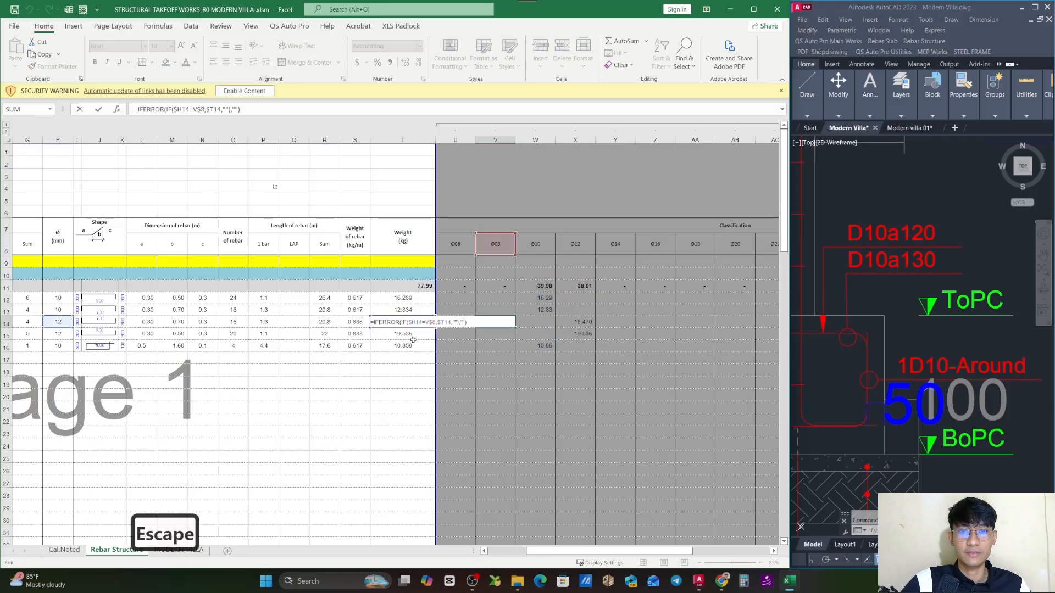
{"action": "key", "text": "Escape"}
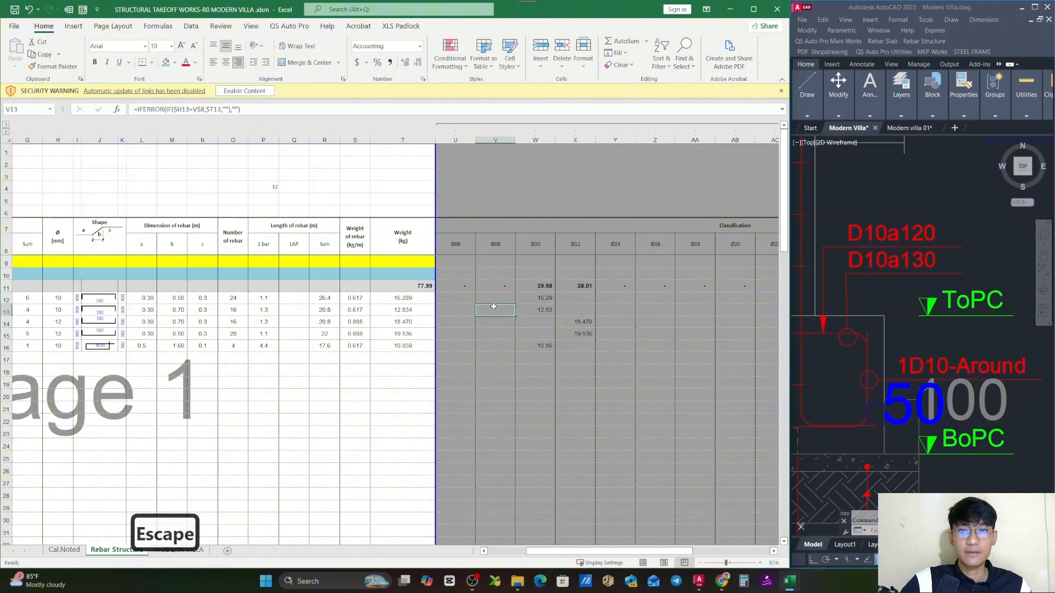
{"action": "double_click", "coordinate": [493, 309]}
{"action": "key", "text": "Escape"}
{"action": "double_click", "coordinate": [492, 297]}
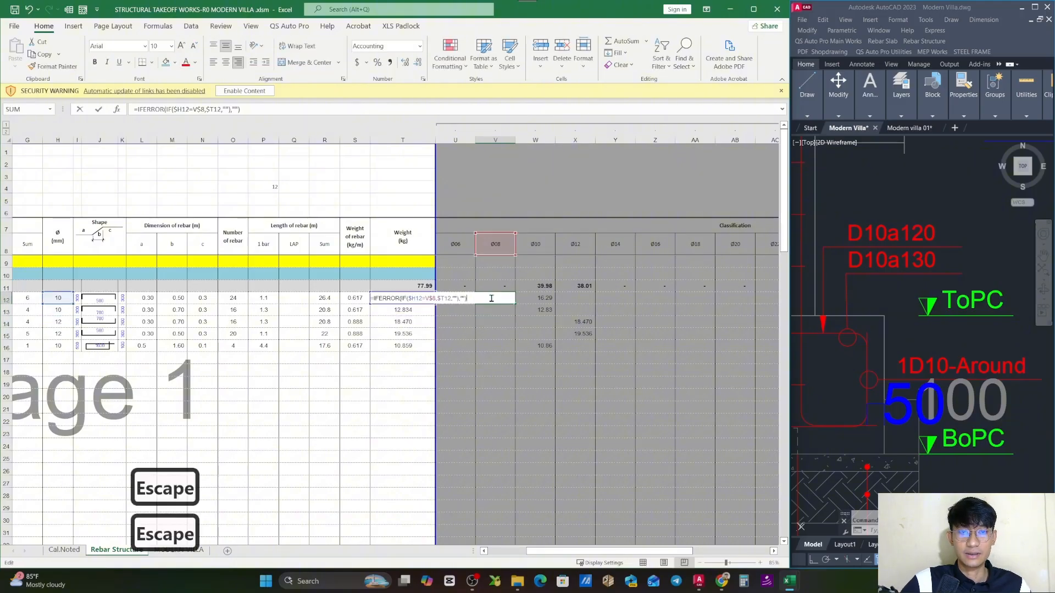
{"action": "key", "text": "Escape"}
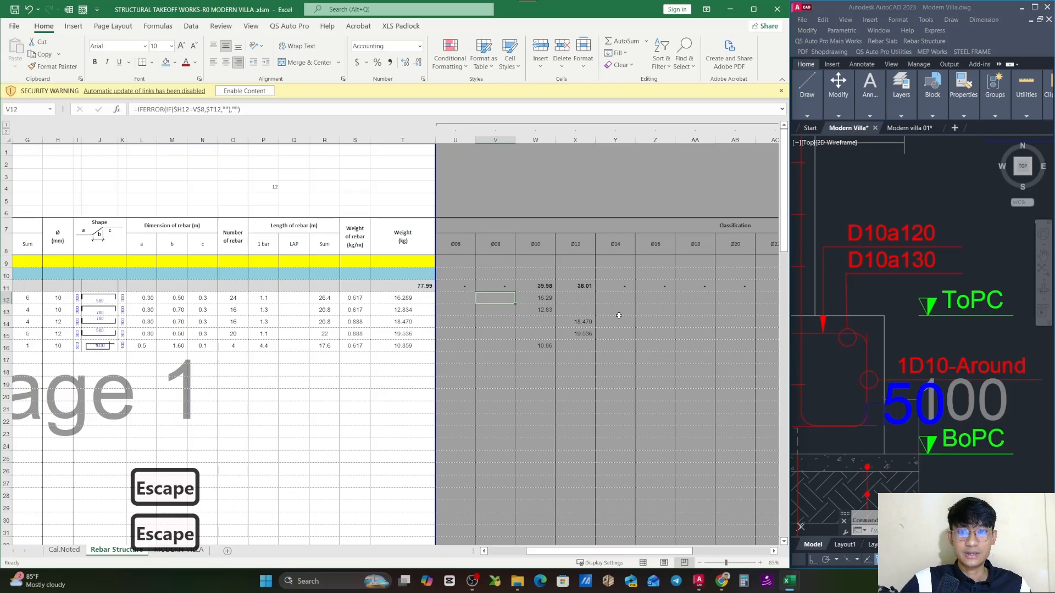
{"action": "double_click", "coordinate": [546, 298]}
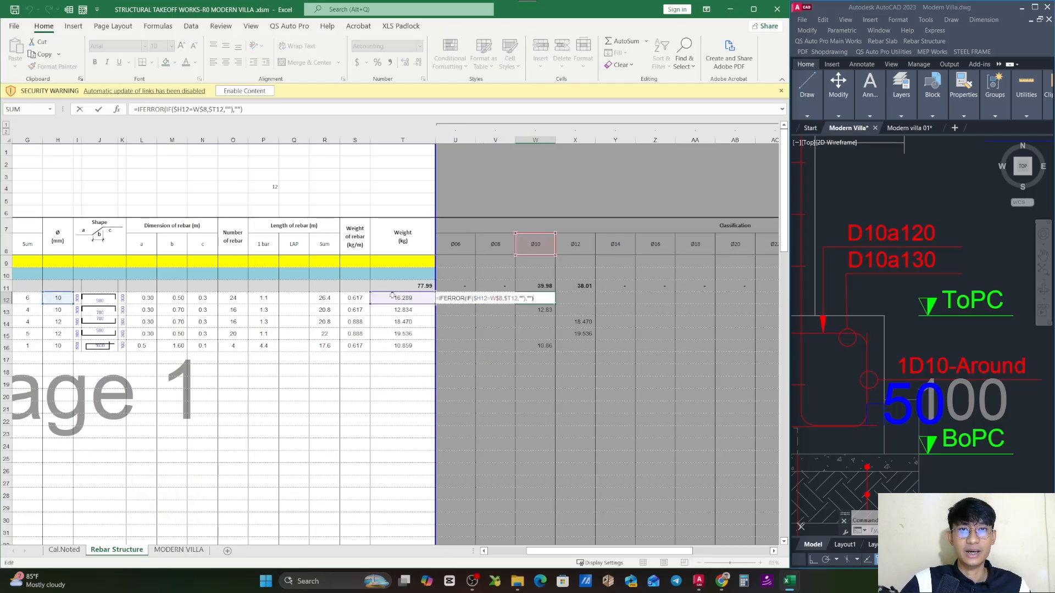
{"action": "key", "text": "Escape"}
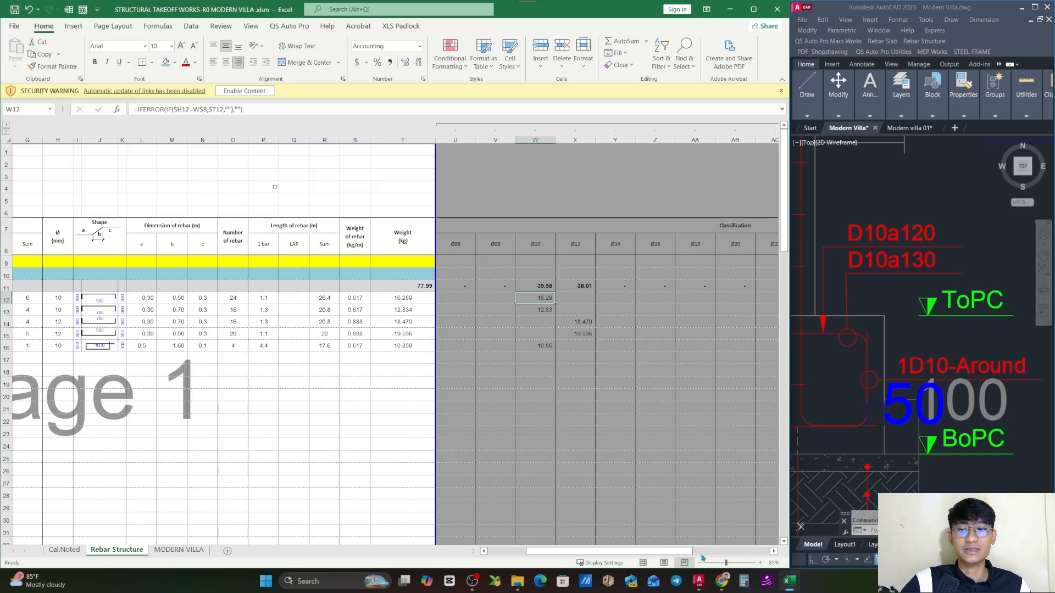
- Return to the main PC 1 takeoff table and save the workbook
{"action": "left_click_drag", "start_coordinate": [702, 557], "coordinate": [468, 509]}
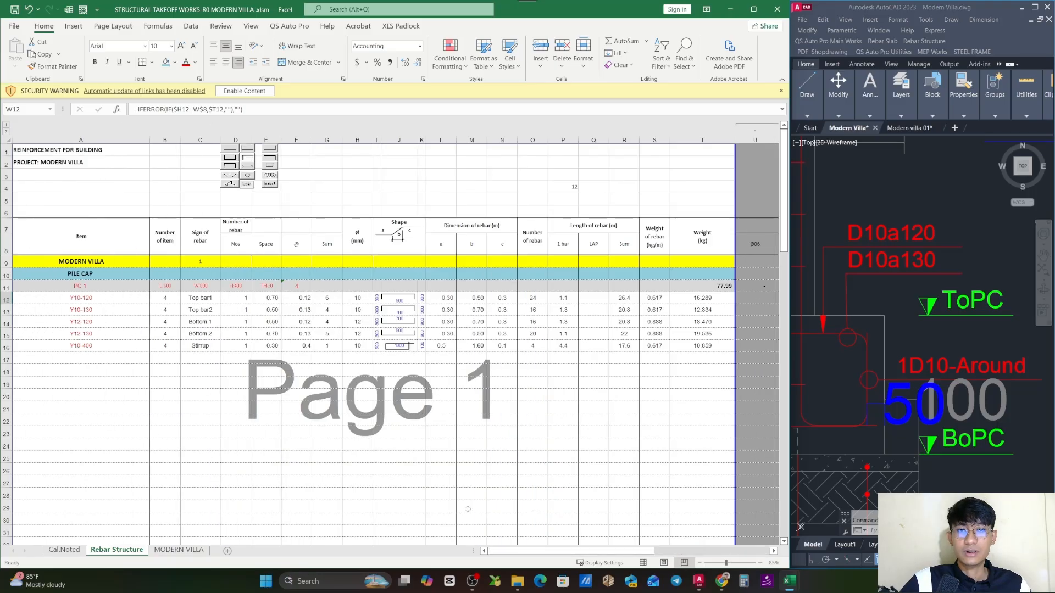
{"action": "left_click", "coordinate": [450, 459]}
{"action": "key", "text": "Escape"}
{"action": "left_click", "coordinate": [525, 383]}
{"action": "key", "text": "ctrl+s"}
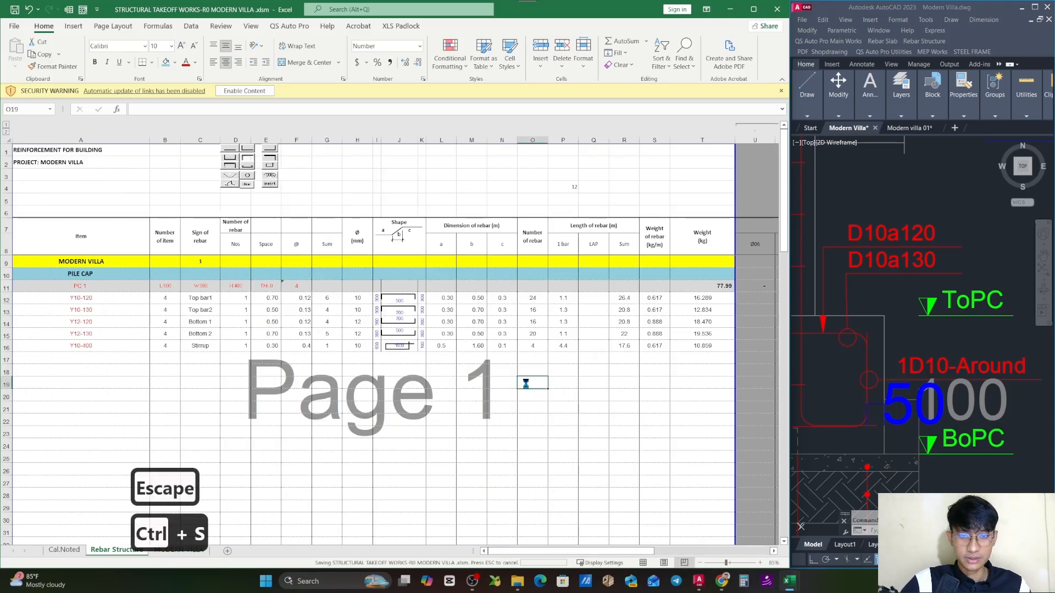
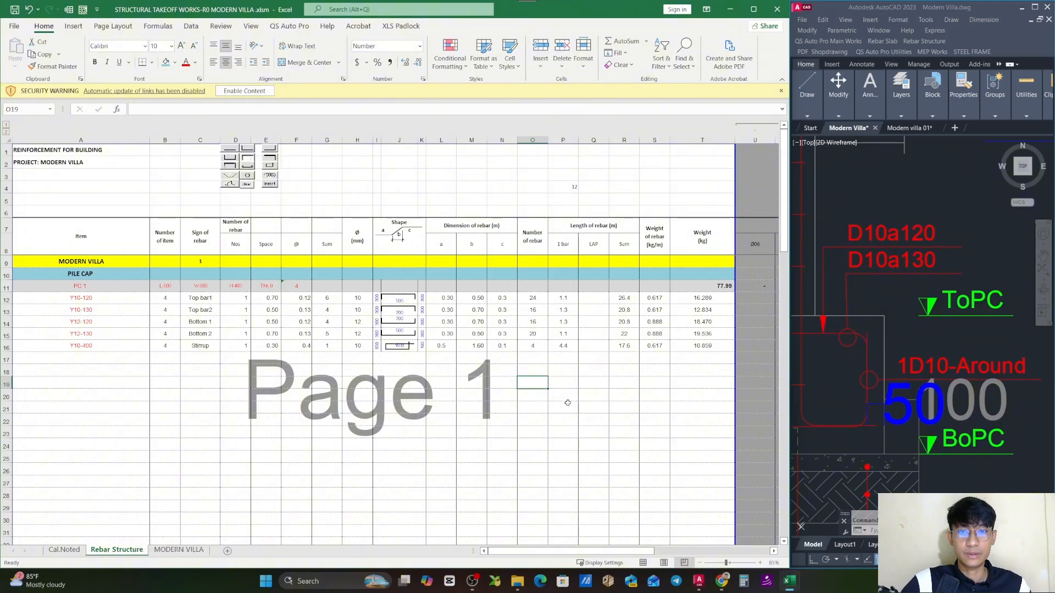
- Unhide the Rebar_Form worksheet in the takeoff workbook
{"action": "left_click", "coordinate": [562, 396]}
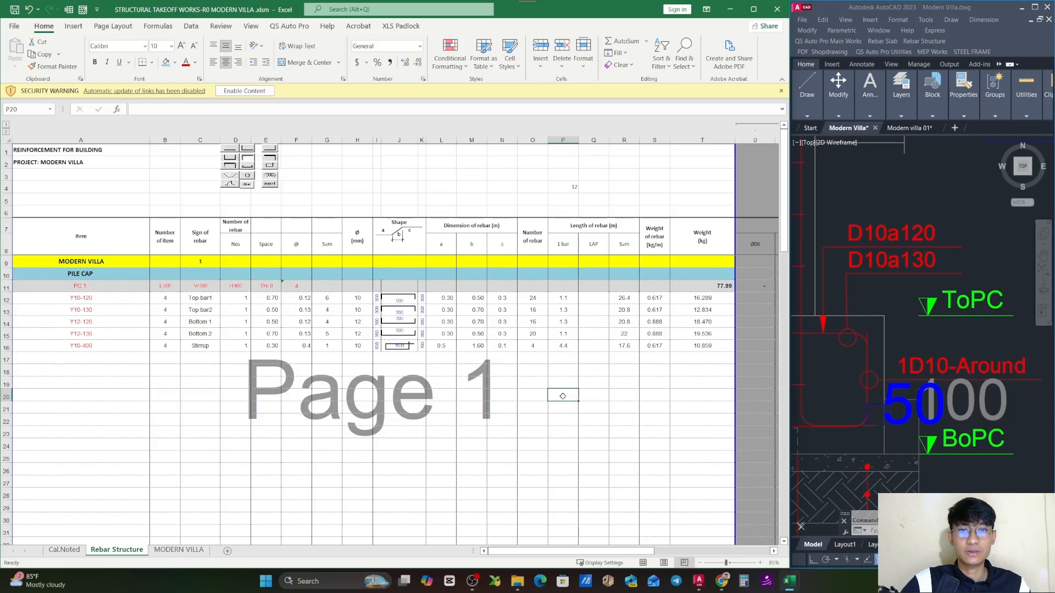
{"action": "right_click", "coordinate": [144, 559]}
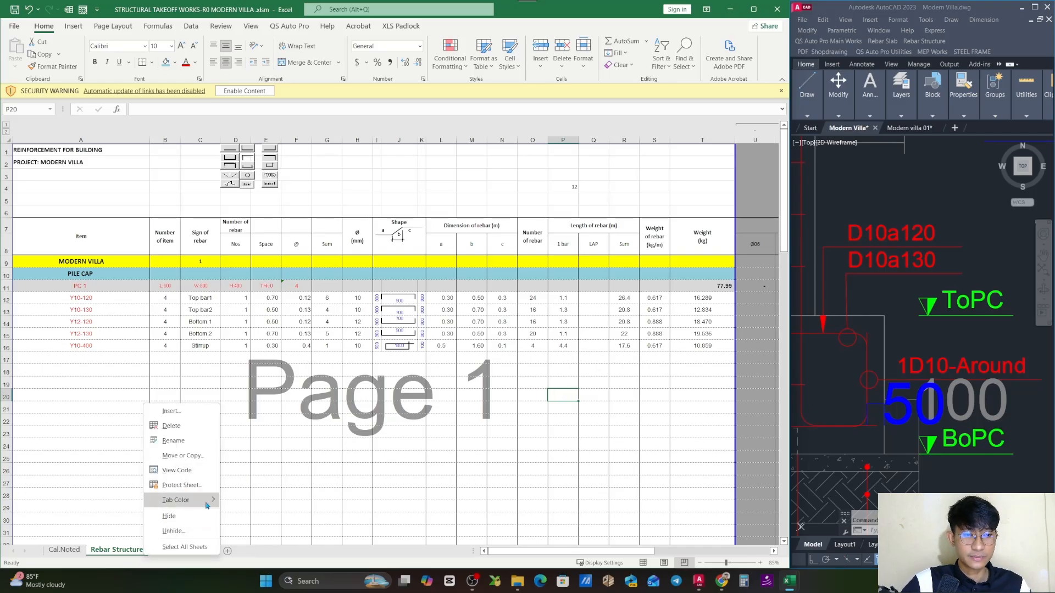
{"action": "left_click", "coordinate": [187, 530]}
{"action": "scroll", "coordinate": [157, 529], "scroll_direction": "down", "scroll_amount": 1}
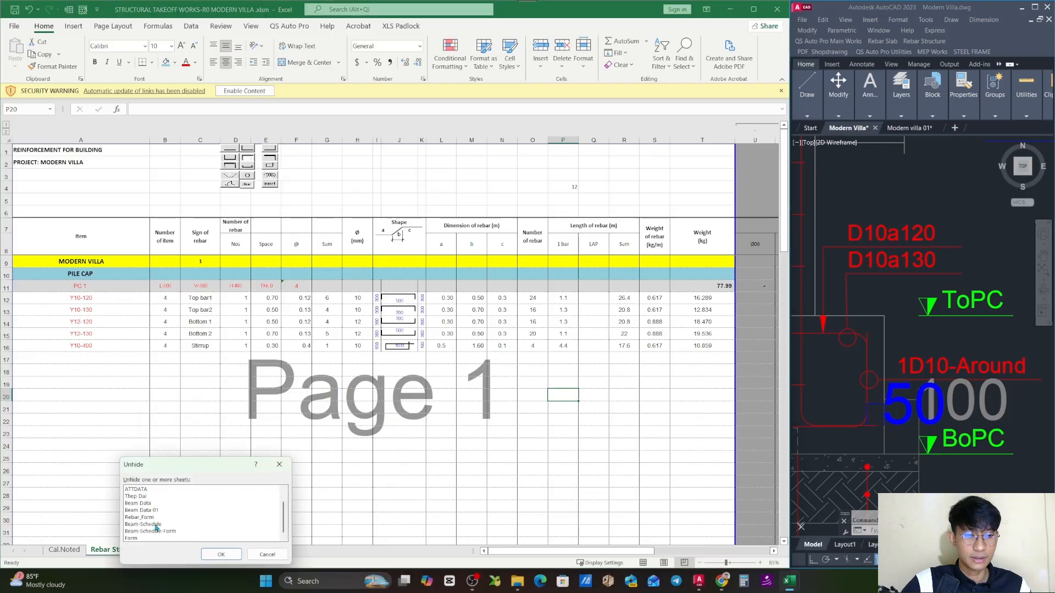
{"action": "scroll", "coordinate": [165, 527], "scroll_direction": "up", "scroll_amount": 1}
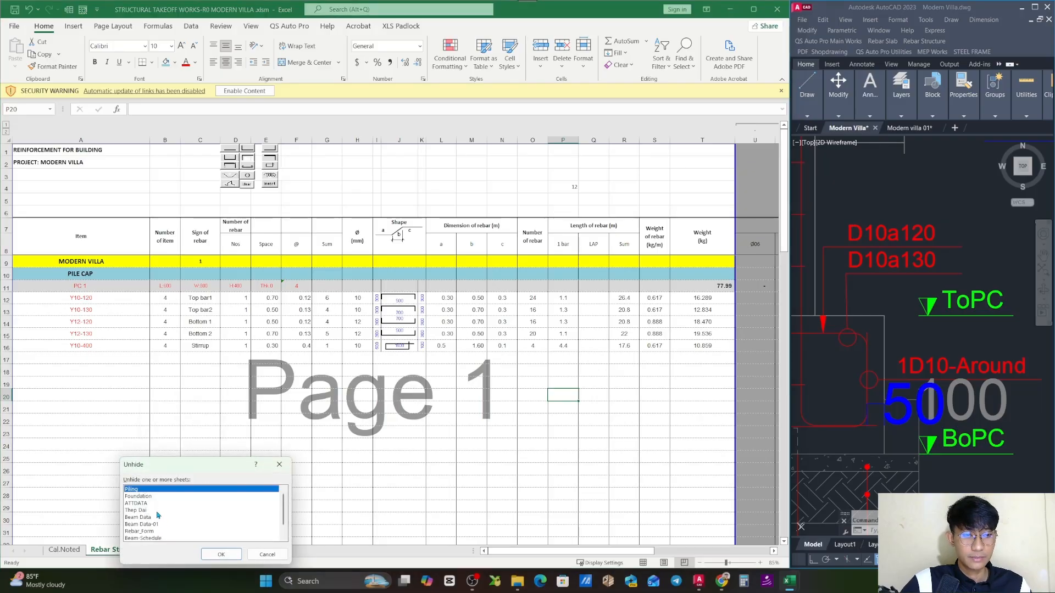
{"action": "left_click", "coordinate": [147, 533]}
{"action": "left_click", "coordinate": [221, 554]}
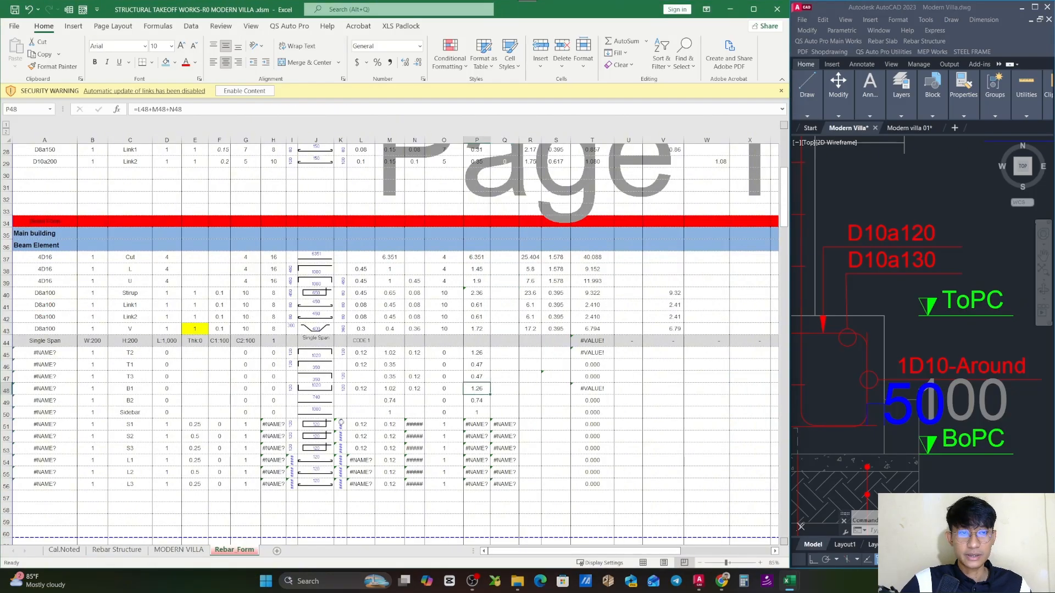
- Look through the Slab Rebar, Stup Columns, Column and Beam Element templates on the Rebar_Form sheet
{"action": "scroll", "coordinate": [346, 429], "scroll_direction": "up", "scroll_amount": 9}
{"action": "scroll", "coordinate": [346, 429], "scroll_direction": "down", "scroll_amount": 2}
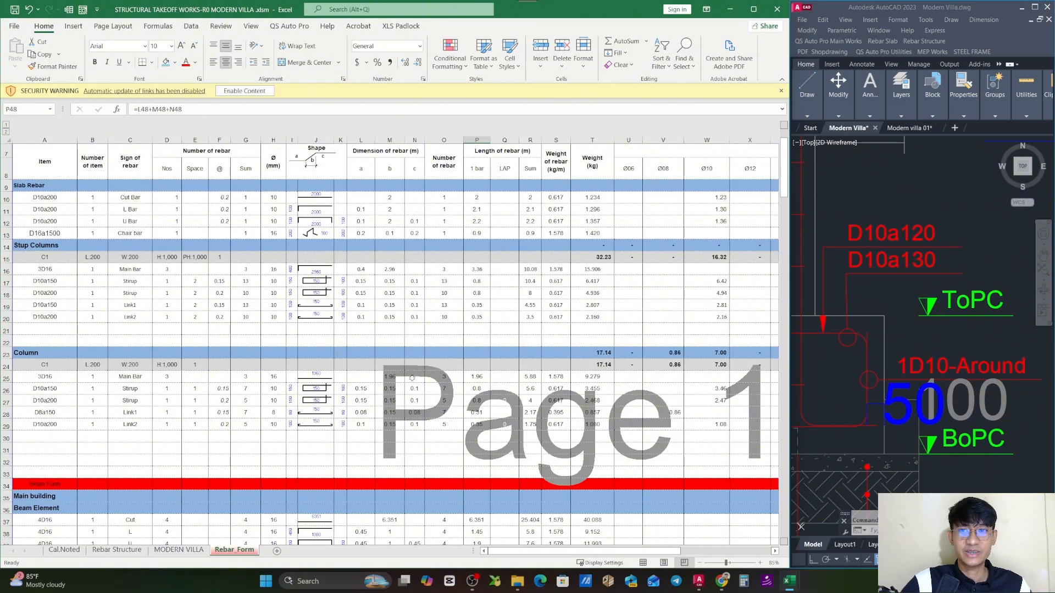
{"action": "left_click", "coordinate": [58, 187]}
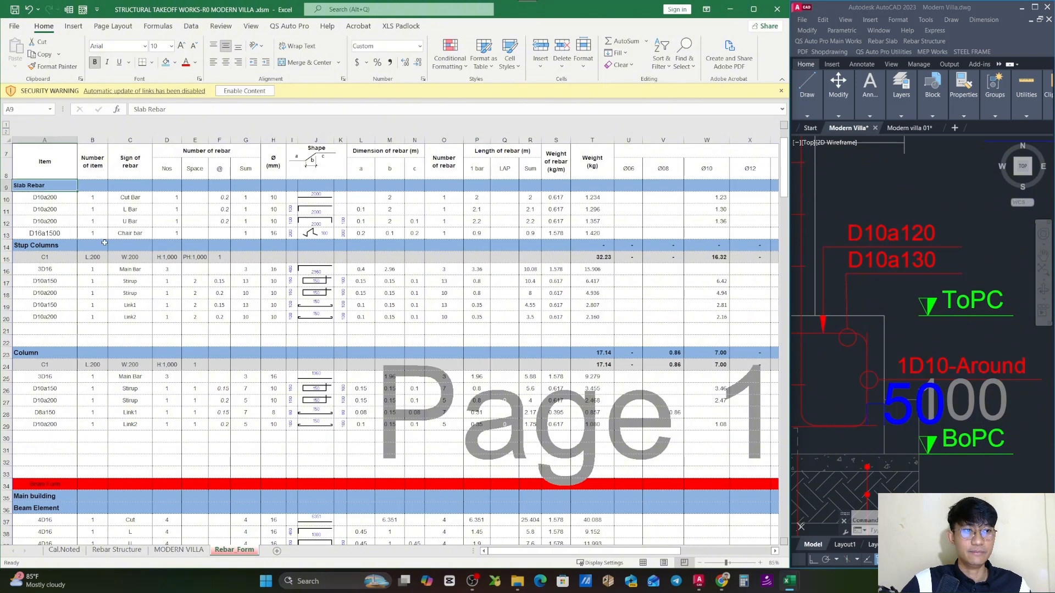
{"action": "left_click", "coordinate": [61, 250]}
{"action": "scroll", "coordinate": [81, 229], "scroll_direction": "down", "scroll_amount": 1}
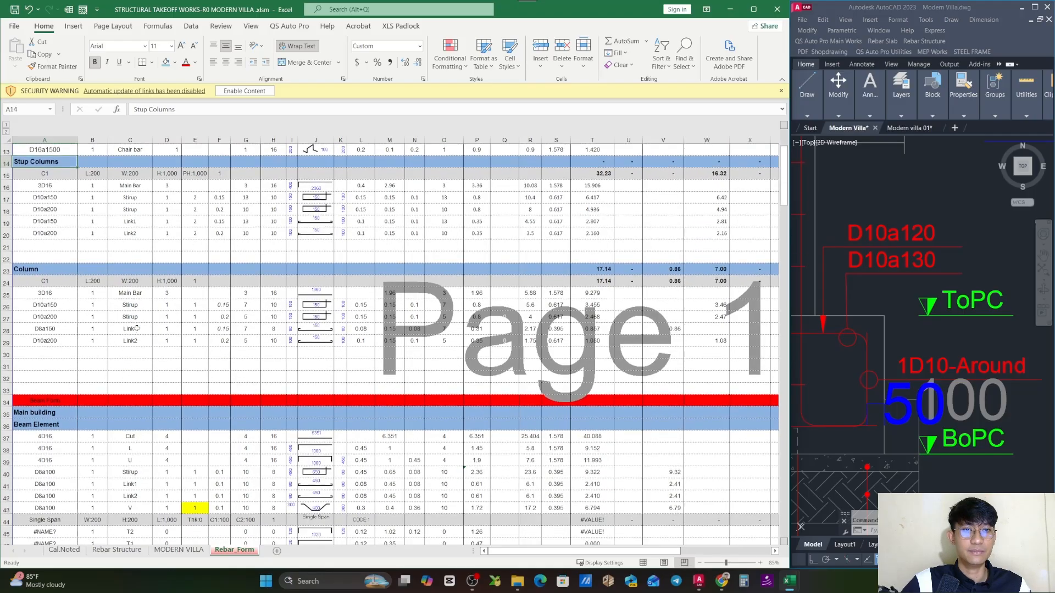
{"action": "left_click", "coordinate": [66, 305]}
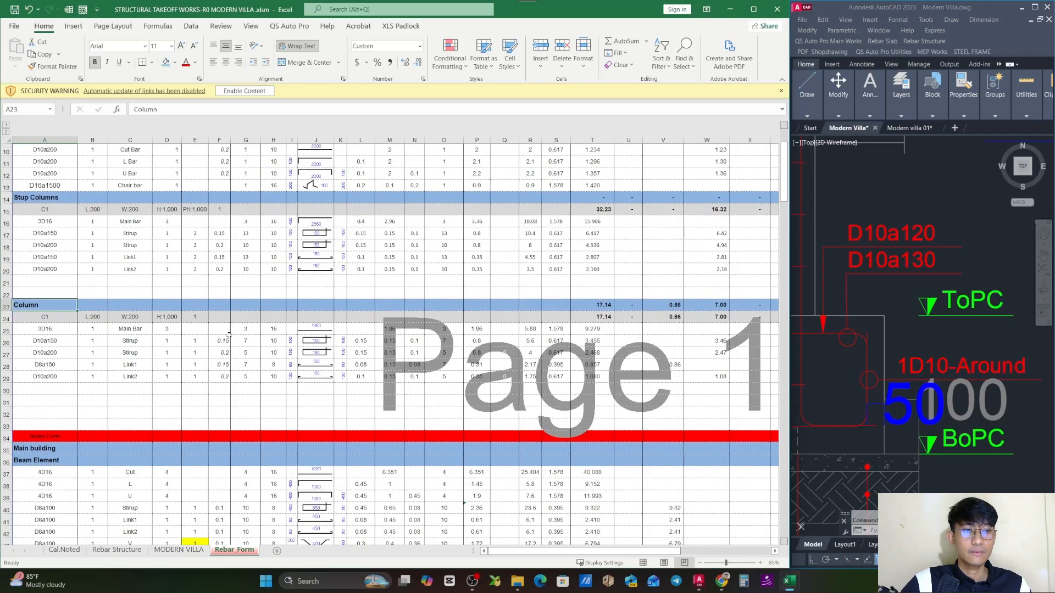
{"action": "scroll", "coordinate": [60, 256], "scroll_direction": "down", "scroll_amount": 6}
{"action": "left_click", "coordinate": [58, 245]}
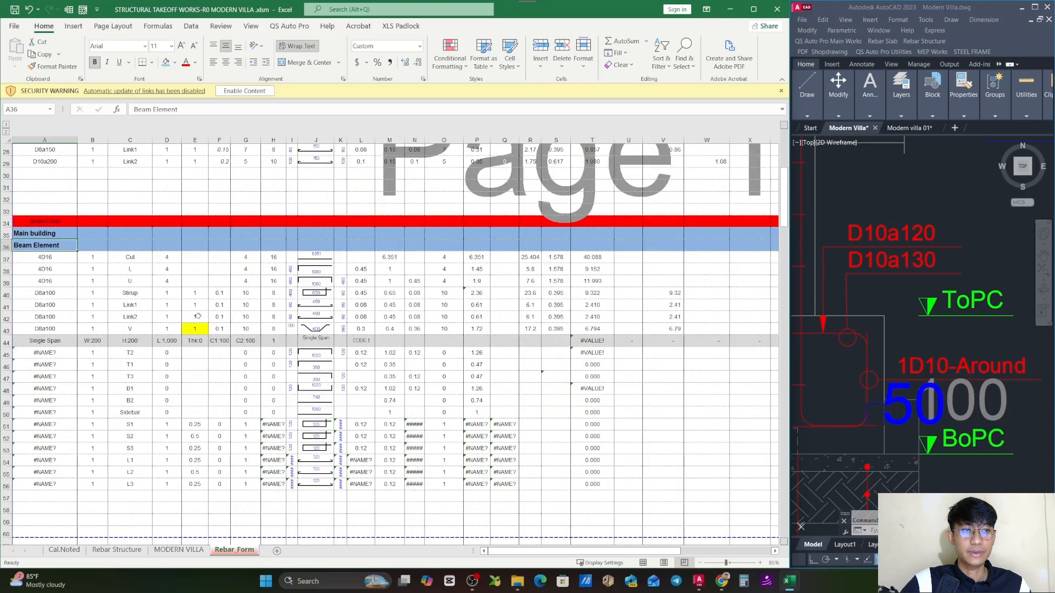
- Review the beam templates for Single Span, Left End Span, Mid Span, Right End Span and Cantilever Span
{"action": "scroll", "coordinate": [199, 316], "scroll_direction": "down", "scroll_amount": 4}
{"action": "left_click", "coordinate": [6, 199]}
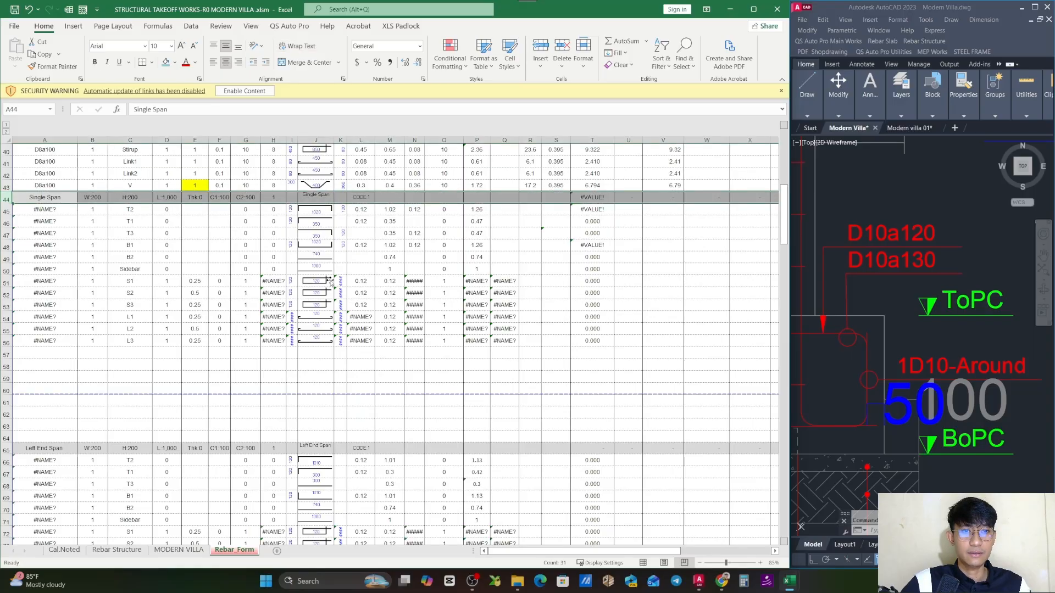
{"action": "left_click", "coordinate": [329, 199]}
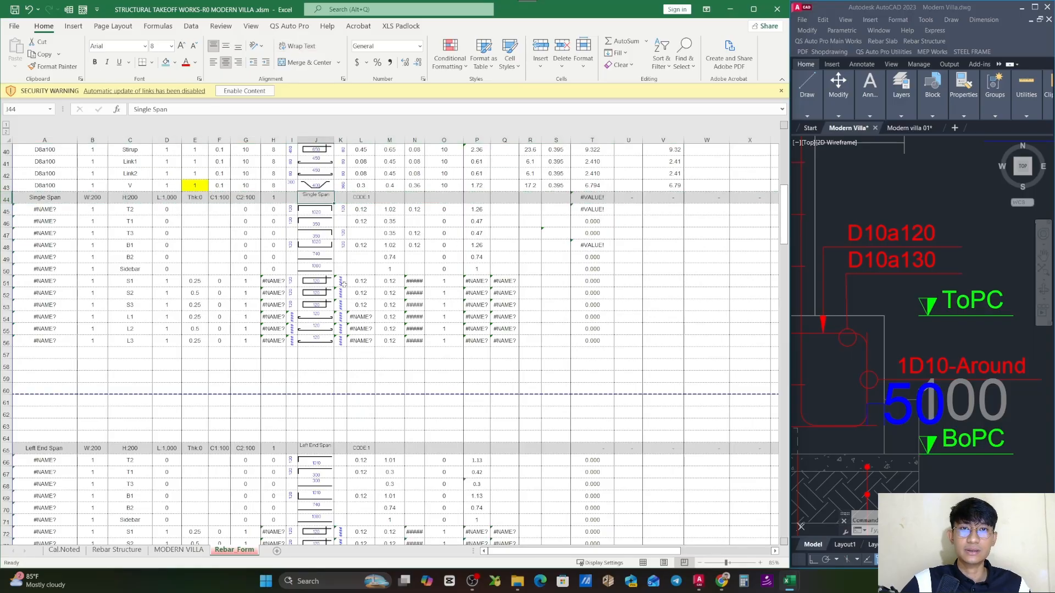
{"action": "scroll", "coordinate": [343, 283], "scroll_direction": "down", "scroll_amount": 3}
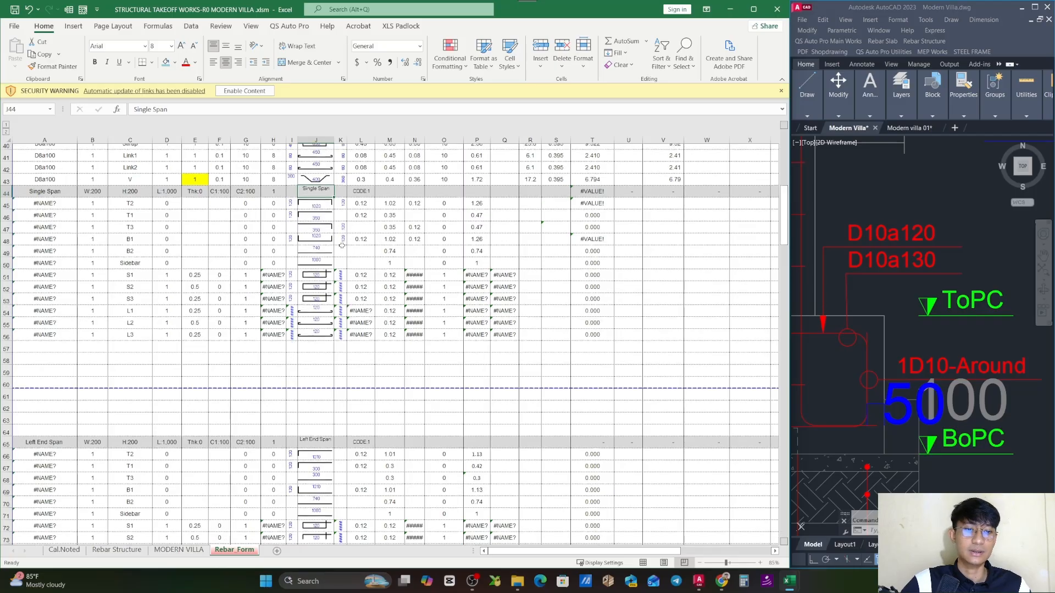
{"action": "left_click", "coordinate": [310, 338]}
{"action": "scroll", "coordinate": [390, 372], "scroll_direction": "down", "scroll_amount": 9}
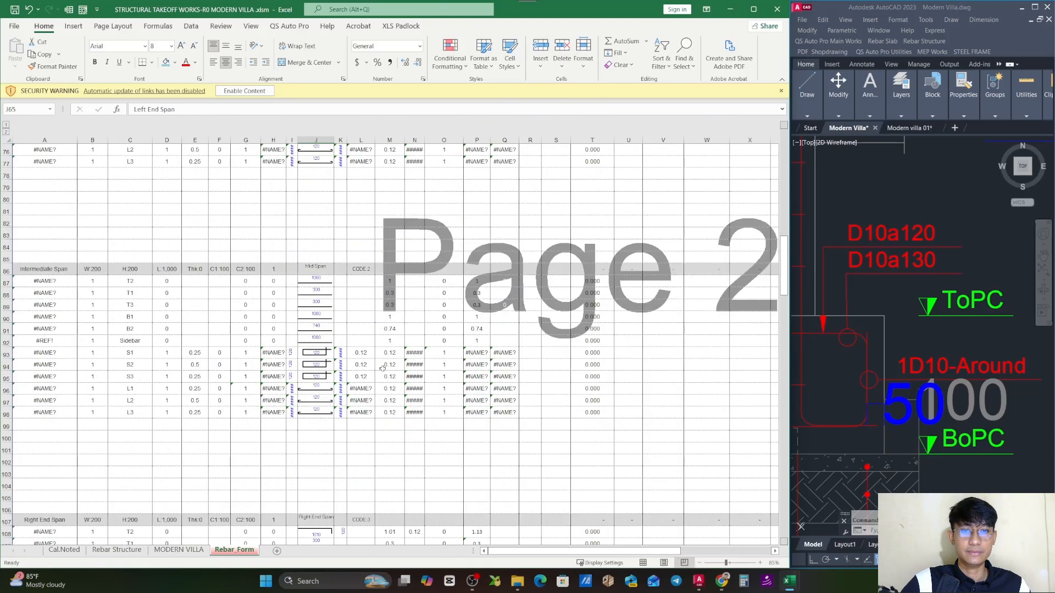
{"action": "left_click", "coordinate": [318, 269]}
{"action": "scroll", "coordinate": [340, 312], "scroll_direction": "down", "scroll_amount": 4}
{"action": "scroll", "coordinate": [340, 312], "scroll_direction": "down", "scroll_amount": 3}
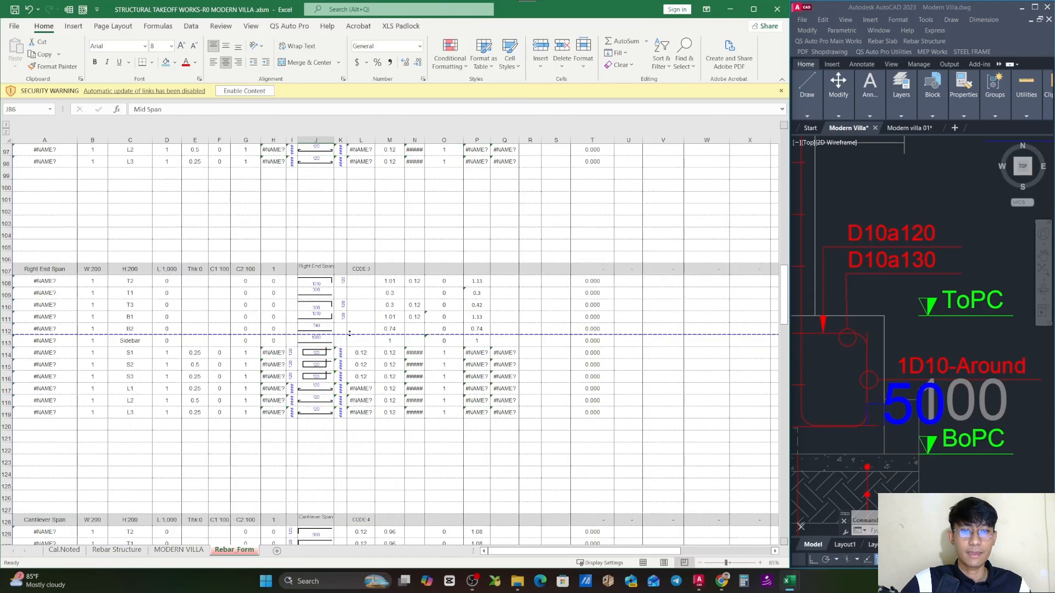
{"action": "scroll", "coordinate": [317, 269], "scroll_direction": "down", "scroll_amount": 7}
{"action": "left_click", "coordinate": [314, 267]}
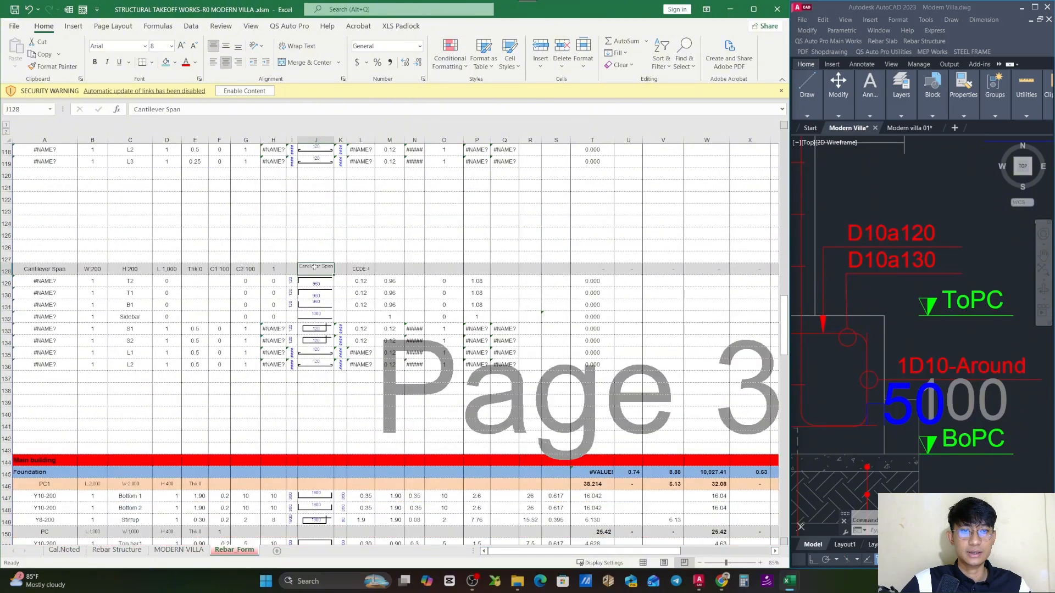
- Examine the Foundation, Round Stup Columns, Round Column, Stirup Bar, Mass Piling, D1000 and AD1200 templates further down the sheet
{"action": "scroll", "coordinate": [399, 309], "scroll_direction": "down", "scroll_amount": 5}
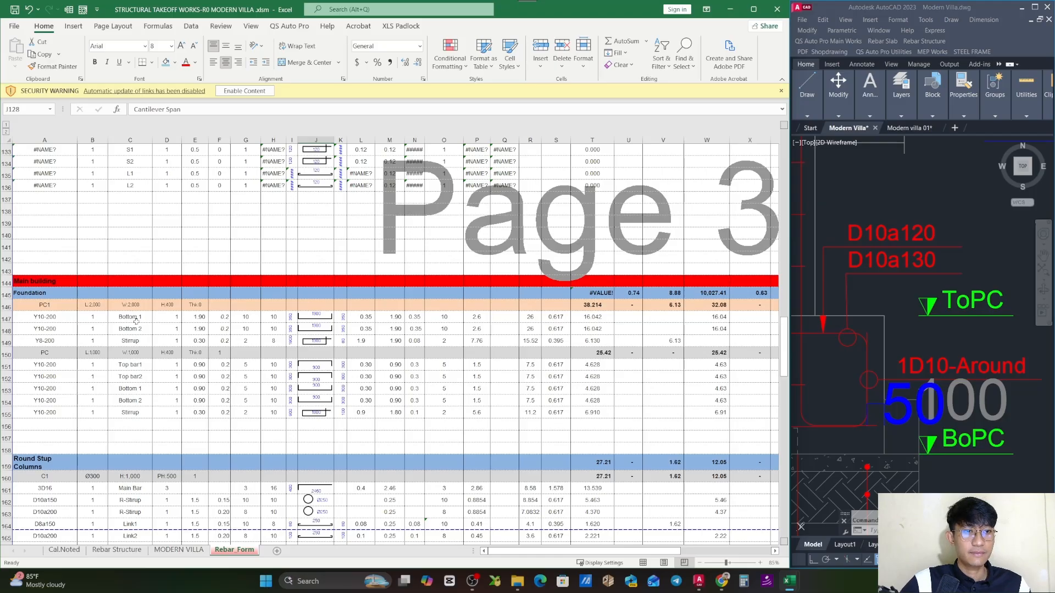
{"action": "scroll", "coordinate": [86, 321], "scroll_direction": "down", "scroll_amount": 6}
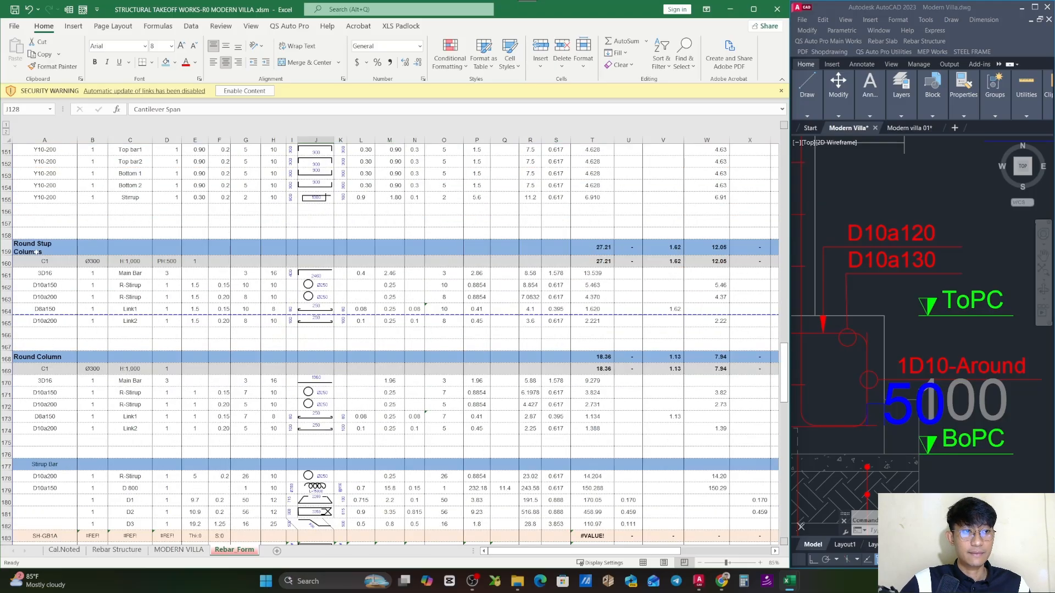
{"action": "scroll", "coordinate": [57, 269], "scroll_direction": "down", "scroll_amount": 2}
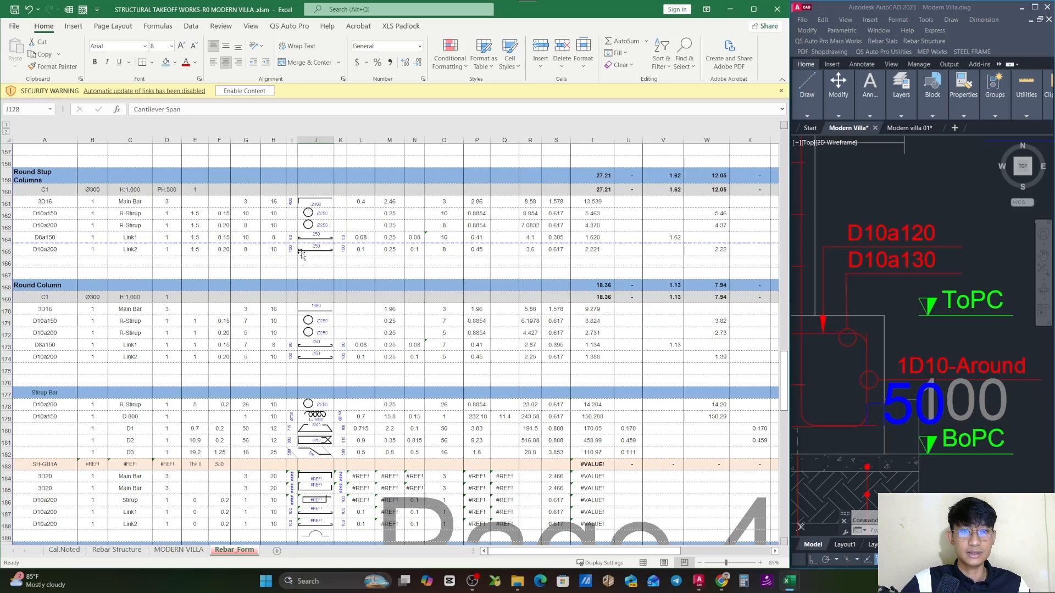
{"action": "scroll", "coordinate": [198, 318], "scroll_direction": "down", "scroll_amount": 1}
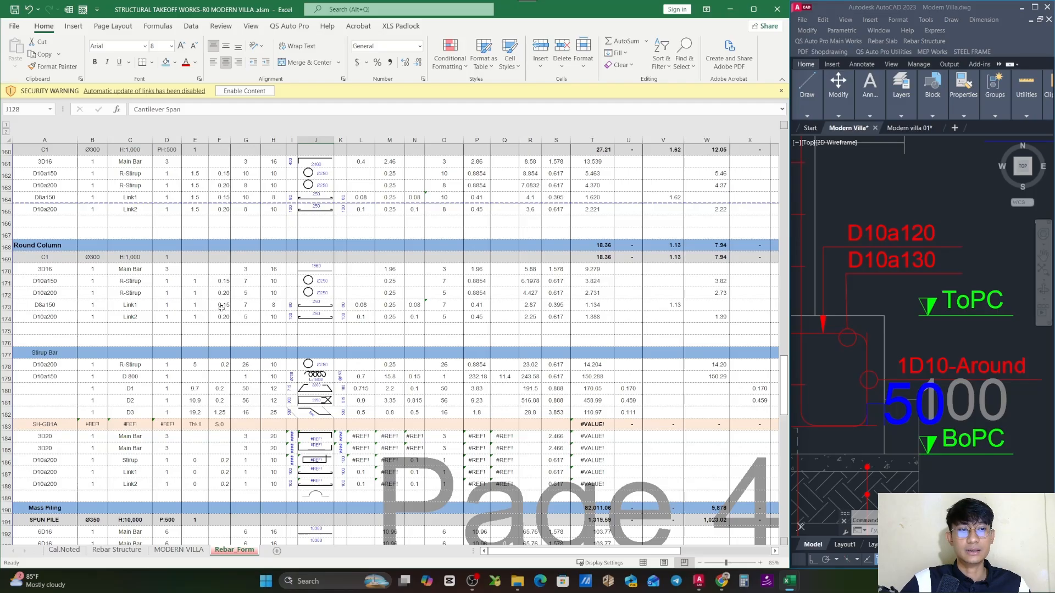
{"action": "scroll", "coordinate": [222, 308], "scroll_direction": "down", "scroll_amount": 3}
{"action": "left_click", "coordinate": [44, 256]}
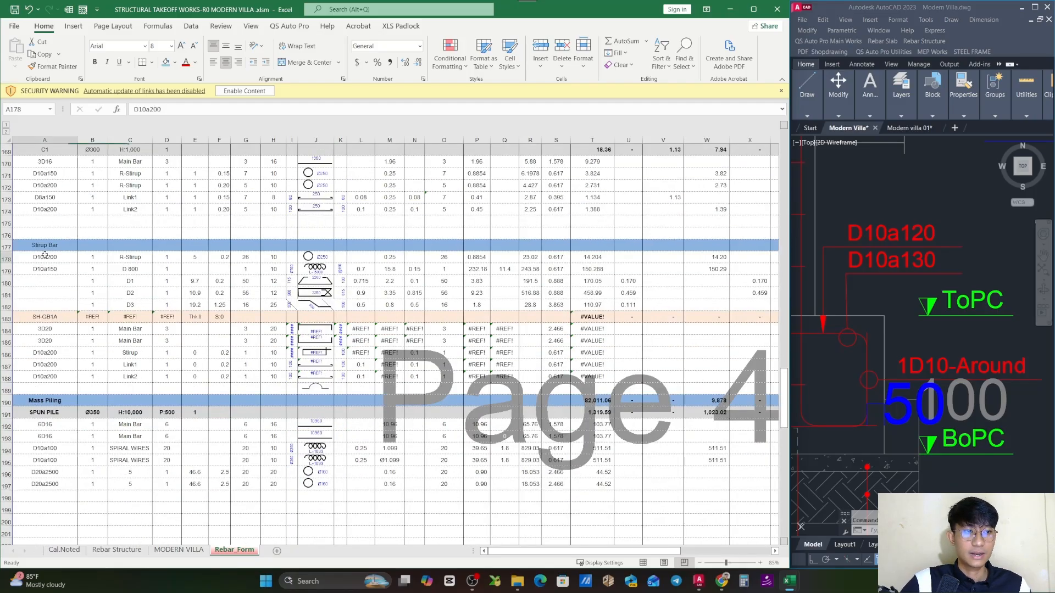
{"action": "scroll", "coordinate": [109, 325], "scroll_direction": "down", "scroll_amount": 2}
{"action": "scroll", "coordinate": [72, 316], "scroll_direction": "down", "scroll_amount": 2}
{"action": "left_click", "coordinate": [49, 281]}
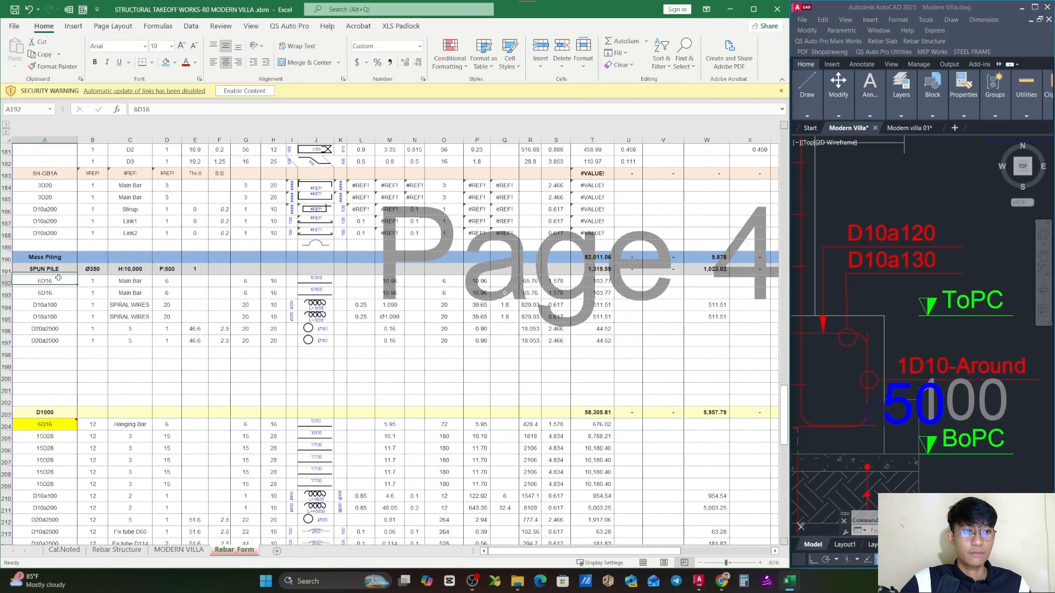
{"action": "scroll", "coordinate": [177, 334], "scroll_direction": "down", "scroll_amount": 2}
{"action": "scroll", "coordinate": [177, 334], "scroll_direction": "down", "scroll_amount": 11}
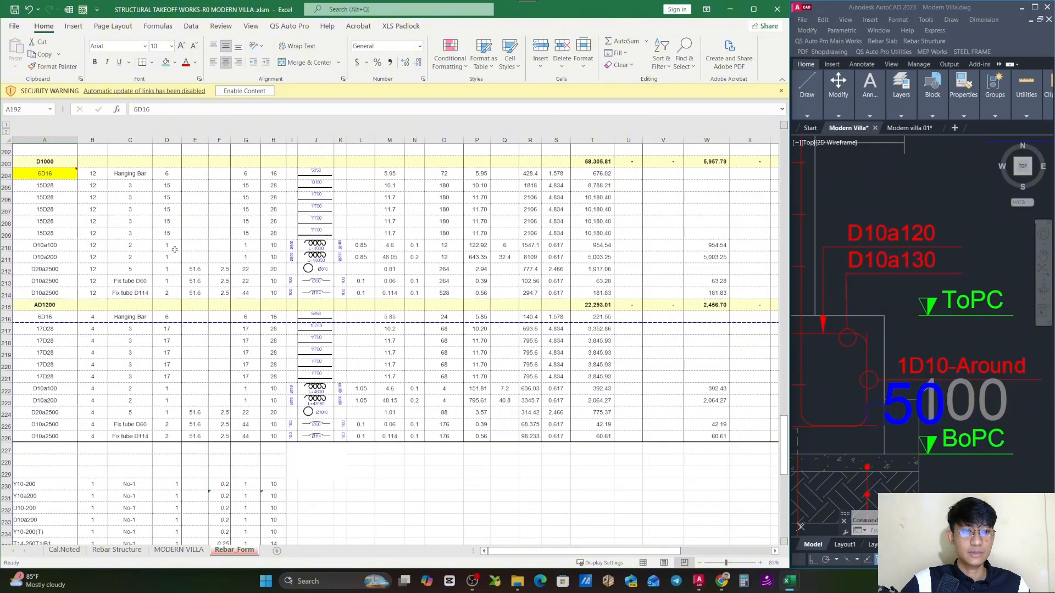
{"action": "scroll", "coordinate": [204, 400], "scroll_direction": "up", "scroll_amount": 20}
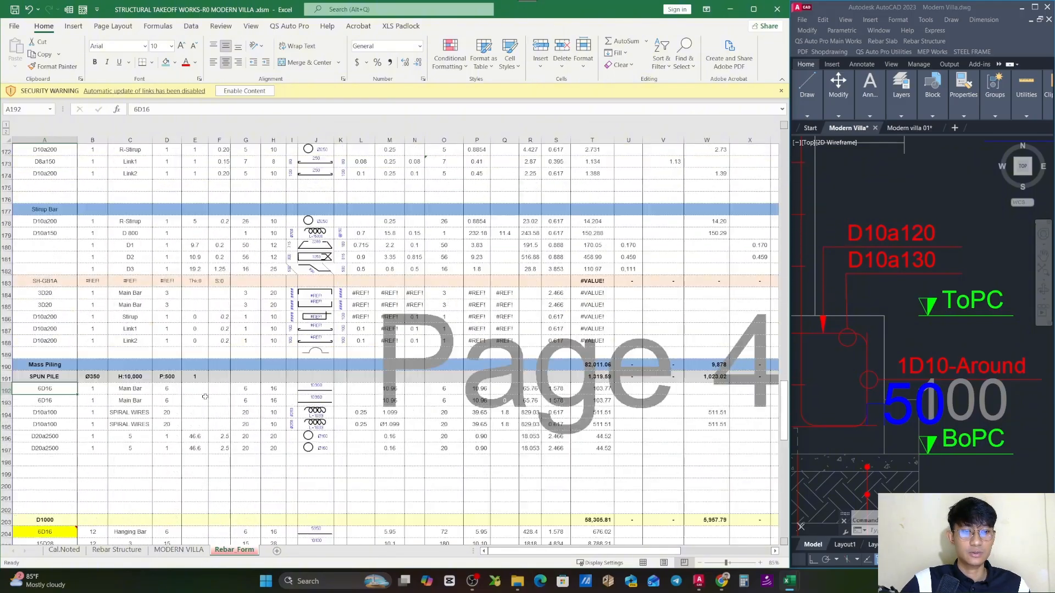
- Return to the Rebar Structure sheet, set the font colour of PC 1's rows 11 to 16 to Automatic, and save the workbook
{"action": "left_click", "coordinate": [116, 549]}
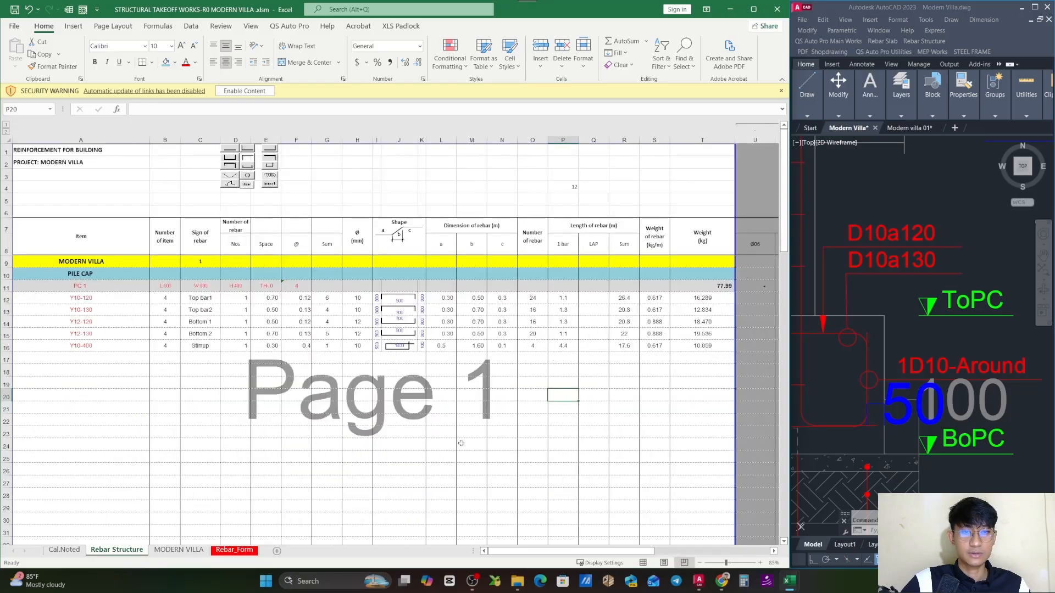
{"action": "left_click", "coordinate": [460, 406]}
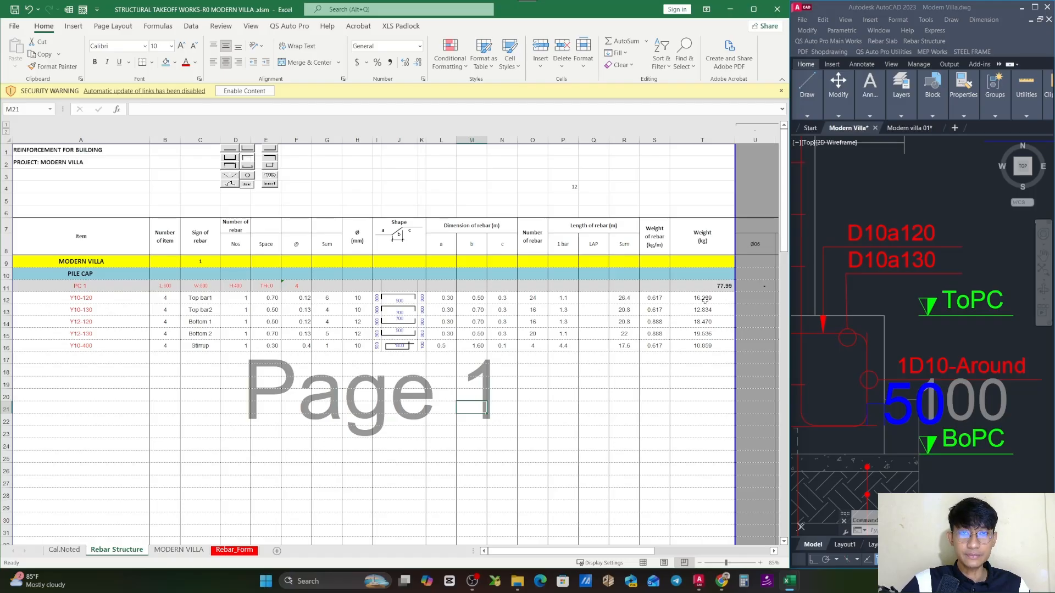
{"action": "left_click", "coordinate": [297, 372]}
{"action": "left_click_drag", "start_coordinate": [7, 286], "coordinate": [7, 345]}
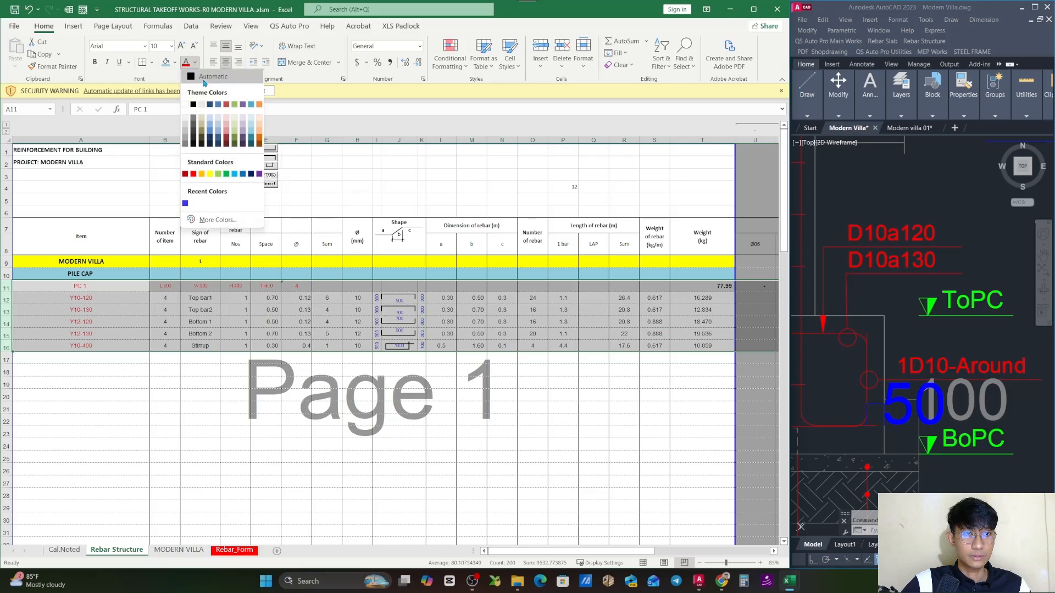
{"action": "key", "text": "Escape"}
{"action": "left_click", "coordinate": [376, 430]}
{"action": "key", "text": "ctrl+s"}
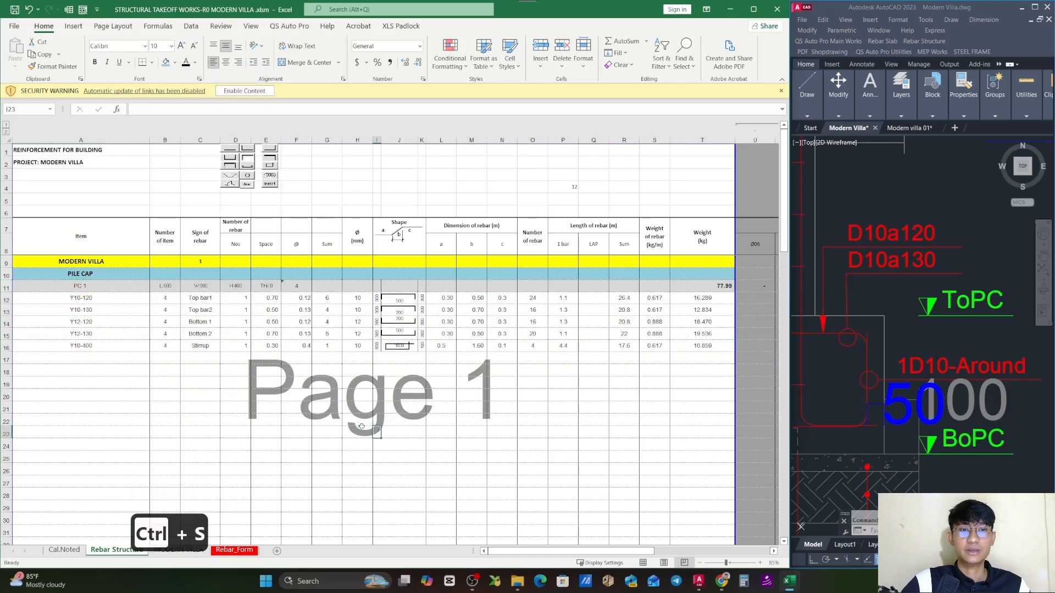
- Try duplicating PC 1's rows 11 to 16 starting at row 18, and undo the paste
{"action": "left_click", "coordinate": [104, 318]}
{"action": "left_click_drag", "start_coordinate": [6, 286], "coordinate": [9, 336]}
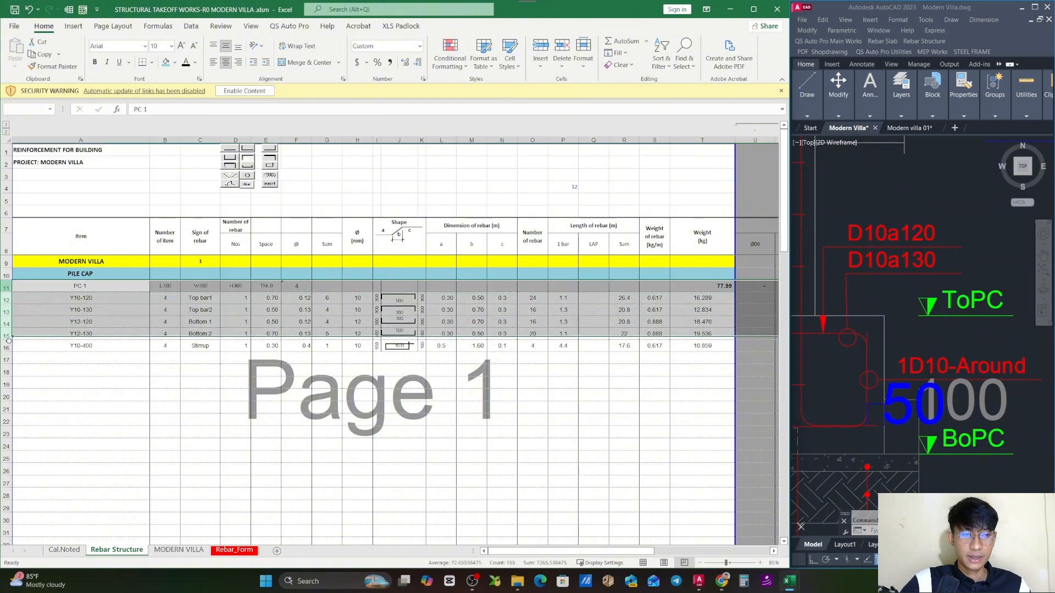
{"action": "key", "text": "ctrl+c"}
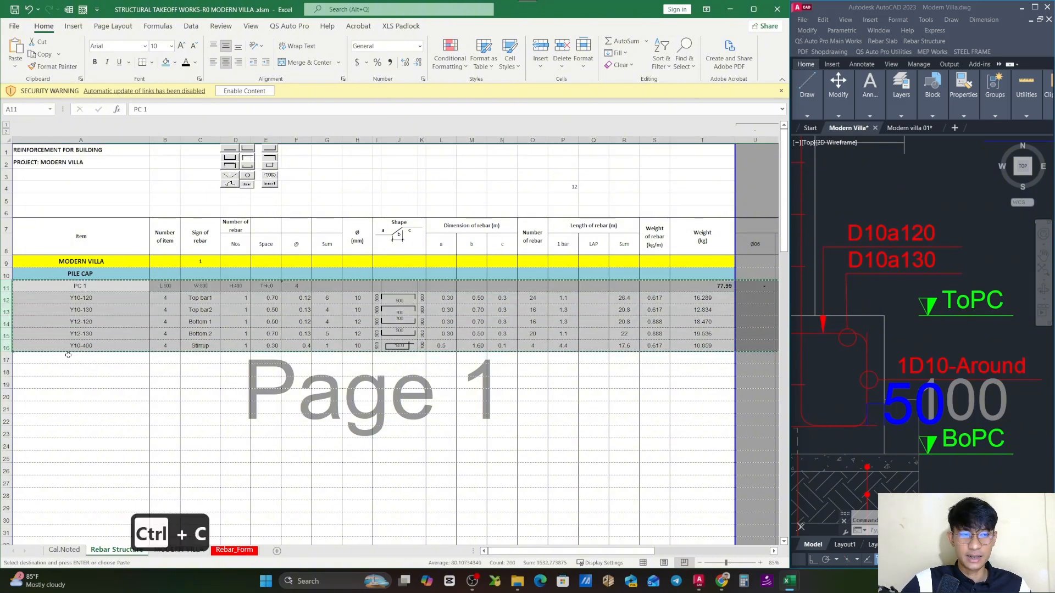
{"action": "left_click", "coordinate": [6, 372]}
{"action": "key", "text": "ctrl+v"}
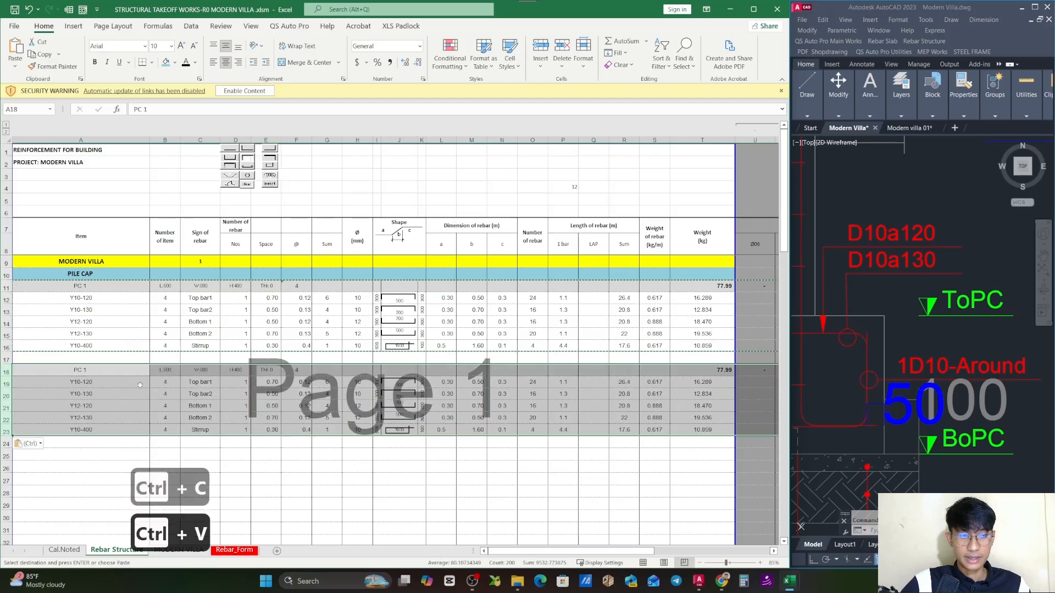
{"action": "left_click", "coordinate": [288, 449]}
{"action": "key", "text": "ctrl+z"}
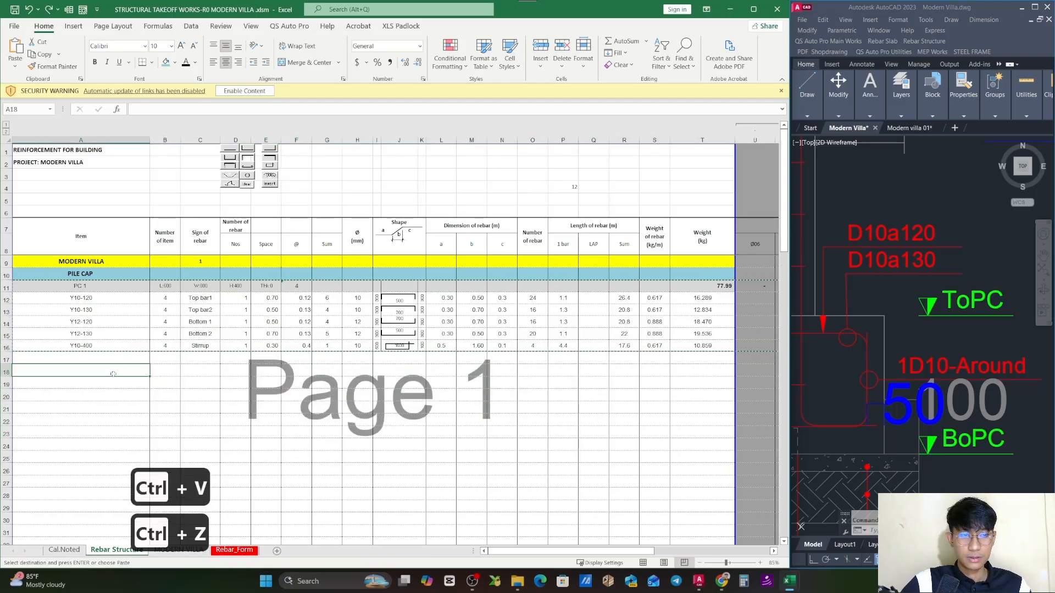
- Switch to AutoCAD and run Foundation Form 2 Rebar with the value 0 to generate a foundation rebar block below PC 1
{"action": "scroll", "coordinate": [895, 335], "scroll_direction": "down", "scroll_amount": 4}
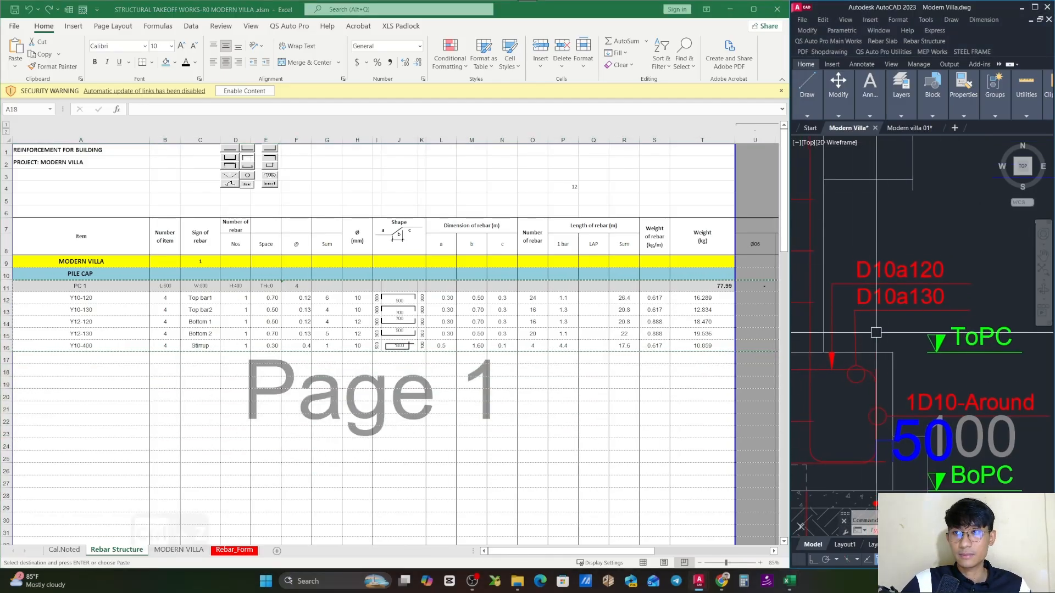
{"action": "left_click", "coordinate": [913, 43]}
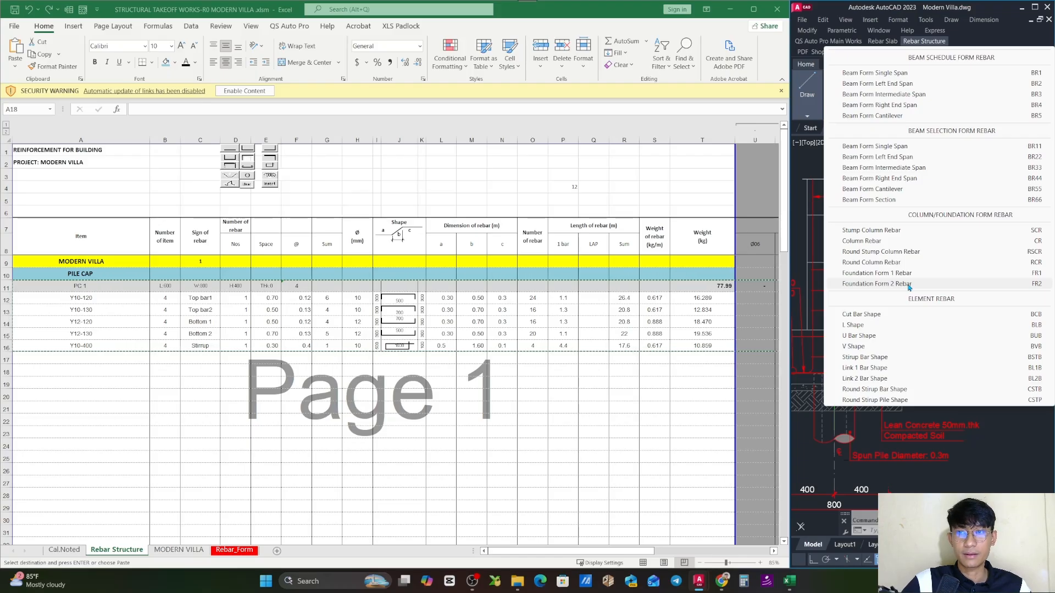
{"action": "left_click", "coordinate": [903, 284]}
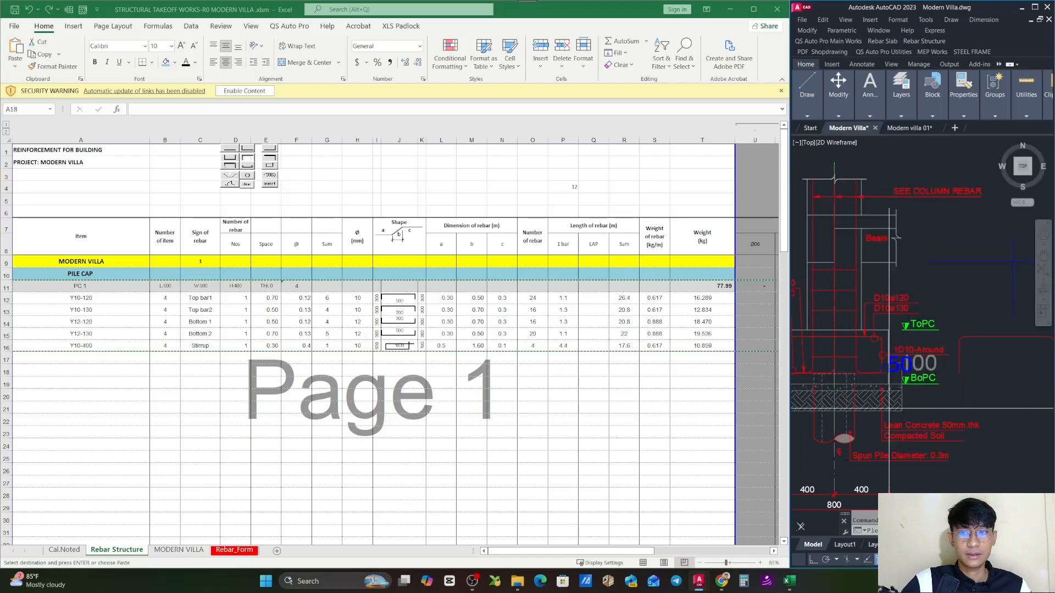
{"action": "type", "text": "0"}
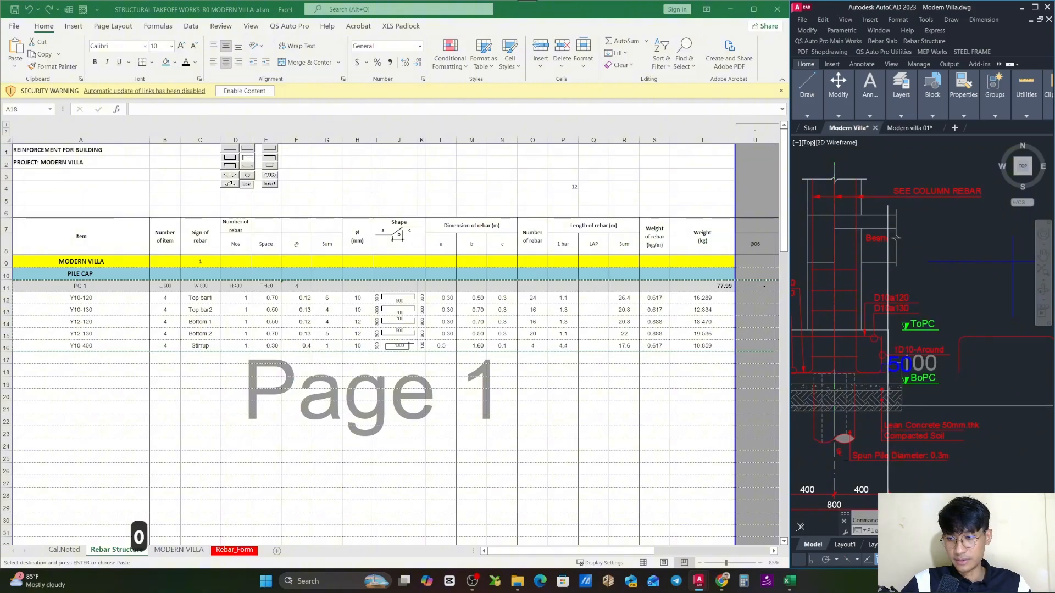
{"action": "key", "text": "space"}
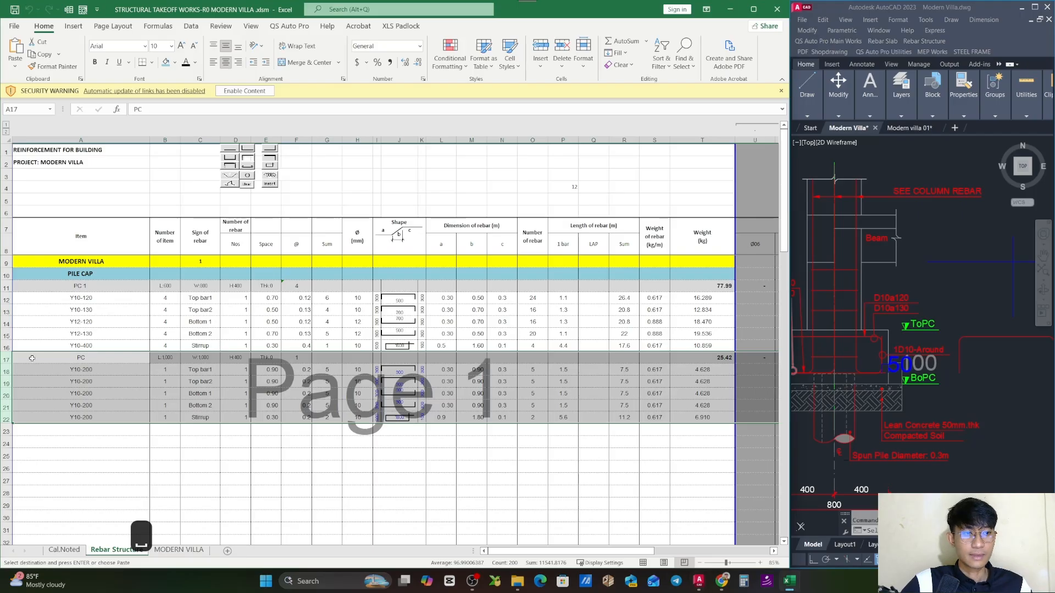
- Insert a blank row at row 17 of the Rebar Structure sheet to separate the new PC block from PC 1
{"action": "right_click", "coordinate": [8, 357]}
{"action": "left_click", "coordinate": [30, 184]}
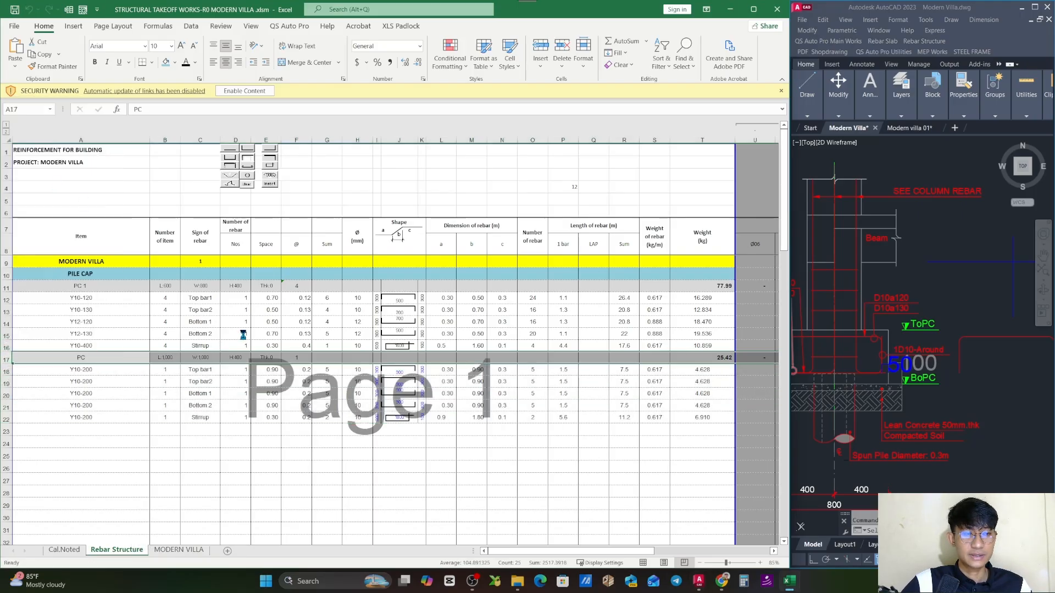
{"action": "left_click", "coordinate": [484, 453]}
{"action": "left_click", "coordinate": [491, 445]}
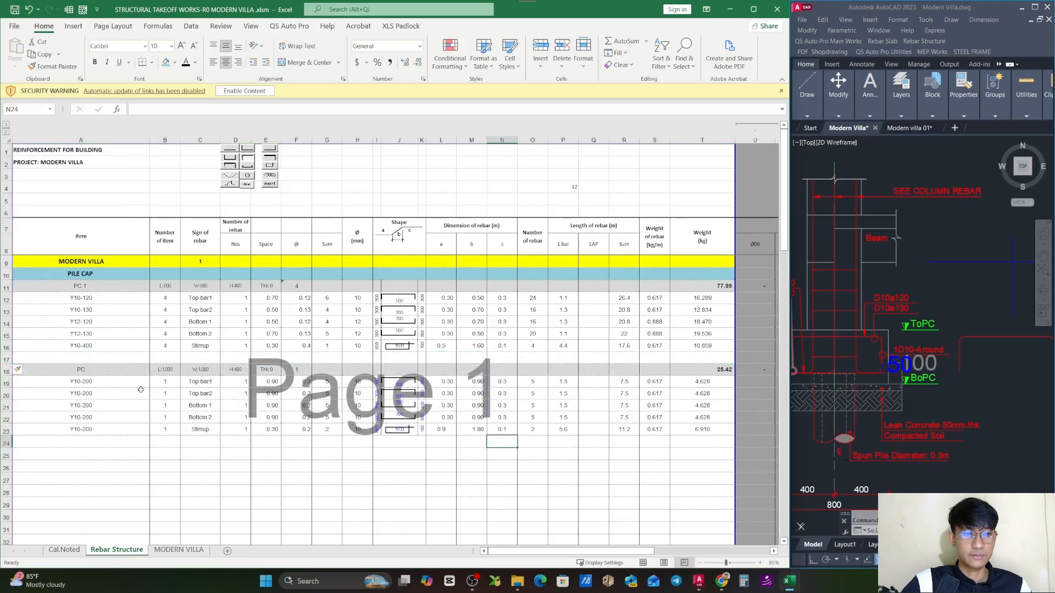
{"action": "left_click", "coordinate": [673, 366]}
{"action": "key", "text": "Escape"}
{"action": "left_click", "coordinate": [183, 418]}
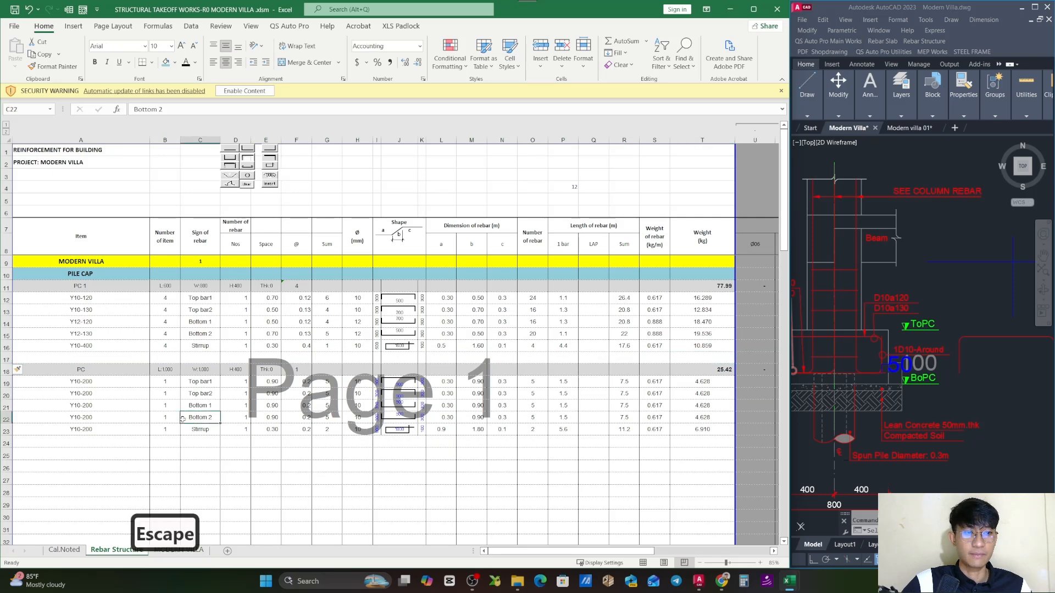
- Check the PC 2 Piles typical detail plan in the drawing and rename the new block's heading in A18 as PC 2
{"action": "left_click", "coordinate": [888, 330]}
{"action": "scroll", "coordinate": [888, 325], "scroll_direction": "down", "scroll_amount": 5}
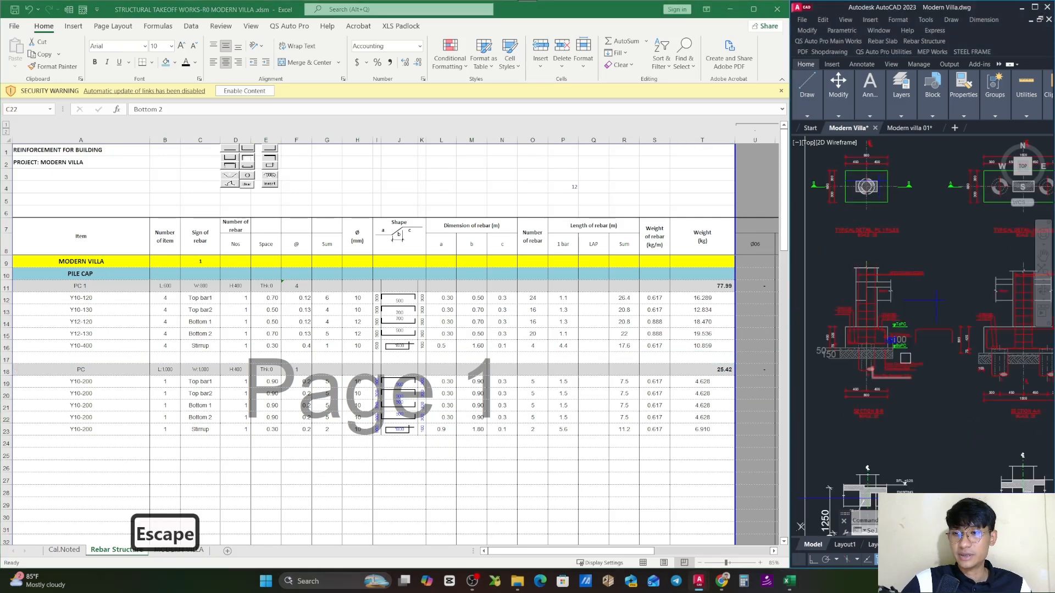
{"action": "key", "text": "Escape"}
{"action": "key", "text": "Escape"}
{"action": "key", "text": "Escape"}
{"action": "key", "text": "Escape"}
{"action": "scroll", "coordinate": [930, 255], "scroll_direction": "up", "scroll_amount": 5}
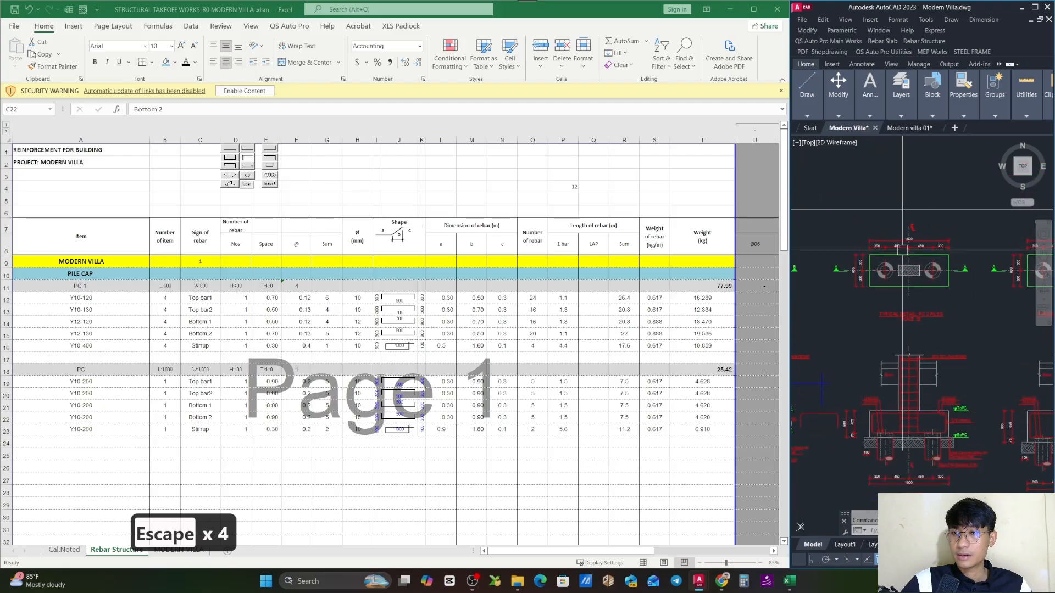
{"action": "mouse_move", "coordinate": [930, 259]}
{"action": "left_mouse_down"}
{"action": "mouse_move", "coordinate": [929, 295]}
{"action": "mouse_move", "coordinate": [960, 275]}
{"action": "left_mouse_up"}
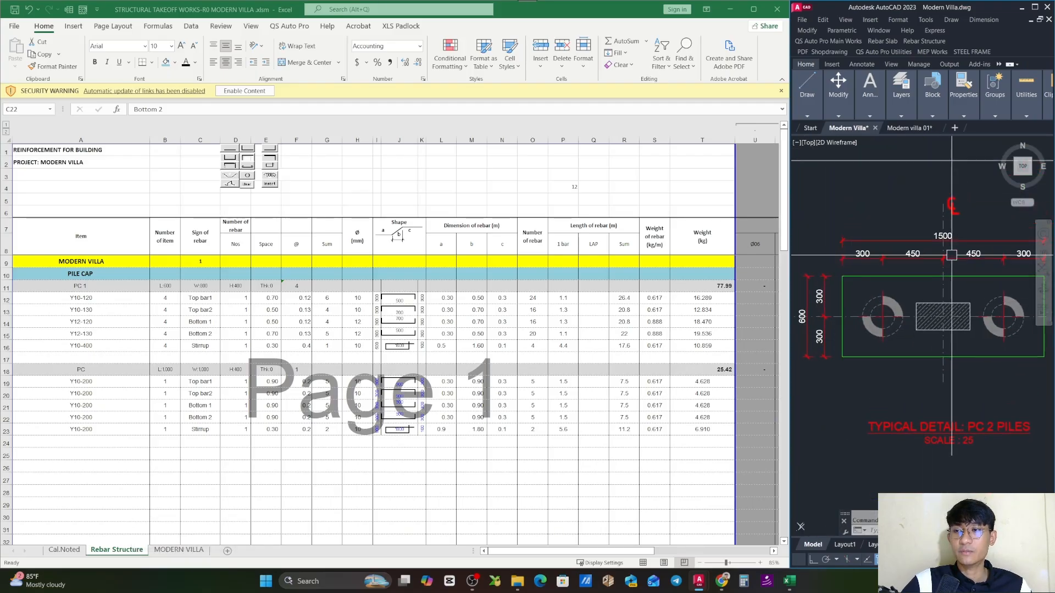
{"action": "left_click", "coordinate": [160, 383]}
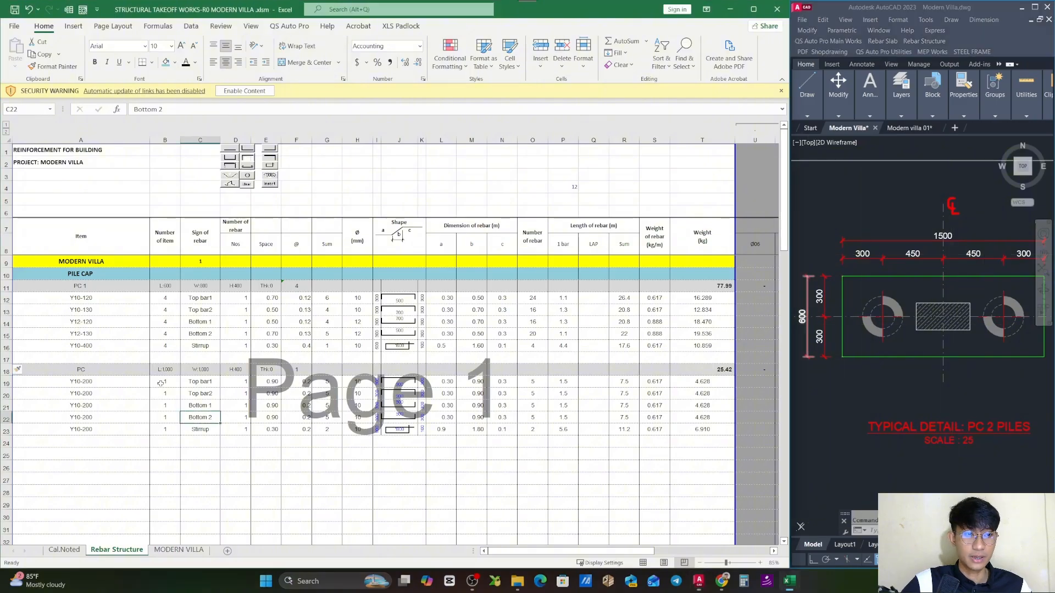
{"action": "double_click", "coordinate": [118, 370]}
{"action": "type", "text": "2"}
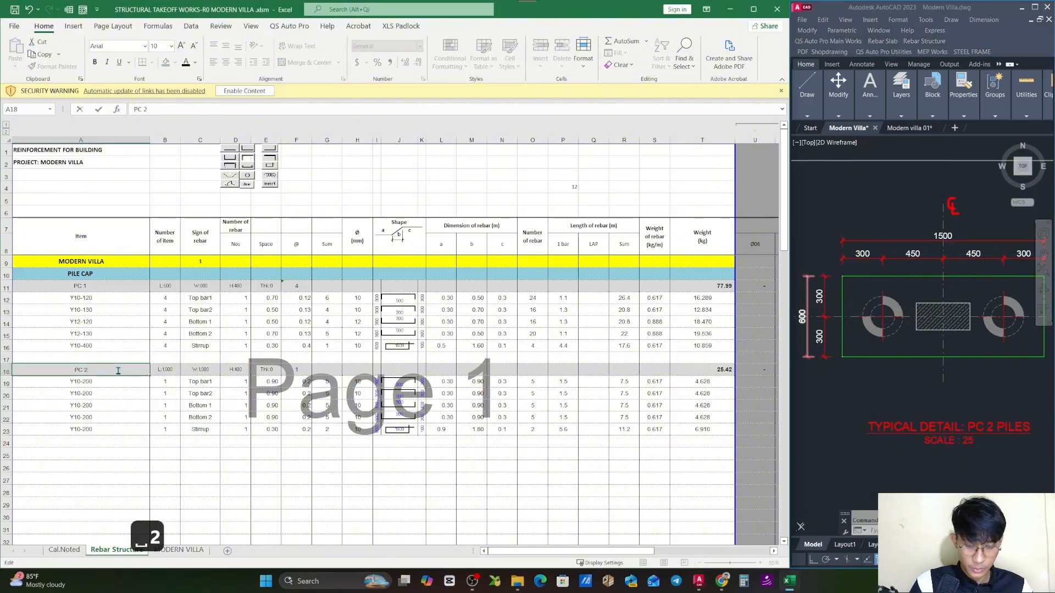
{"action": "key", "text": "Return"}
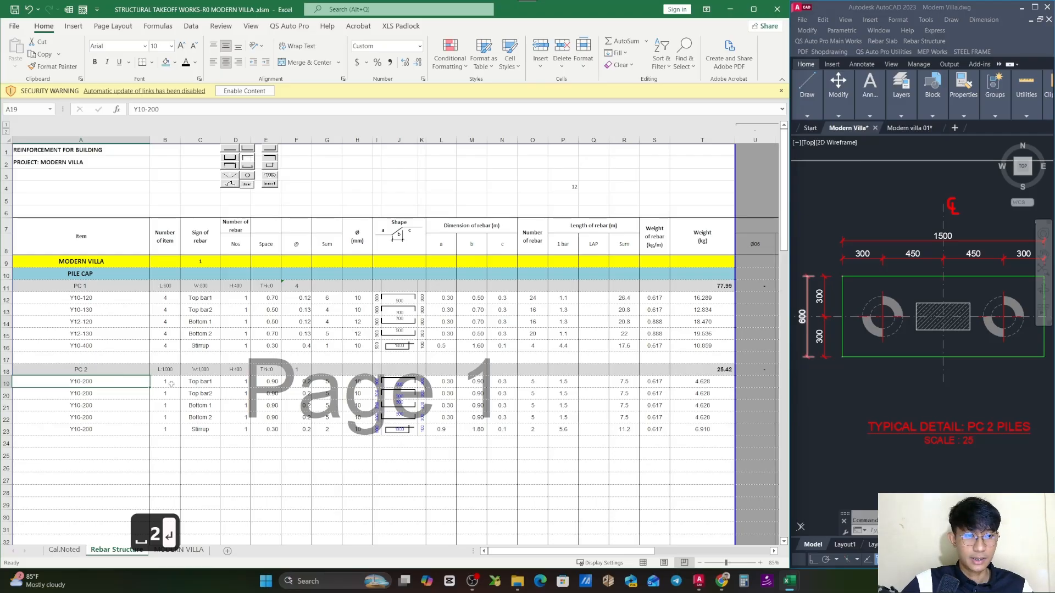
- Set PC 2's length to 600 in B18 and its width to 1500 in C18
{"action": "left_click", "coordinate": [171, 372]}
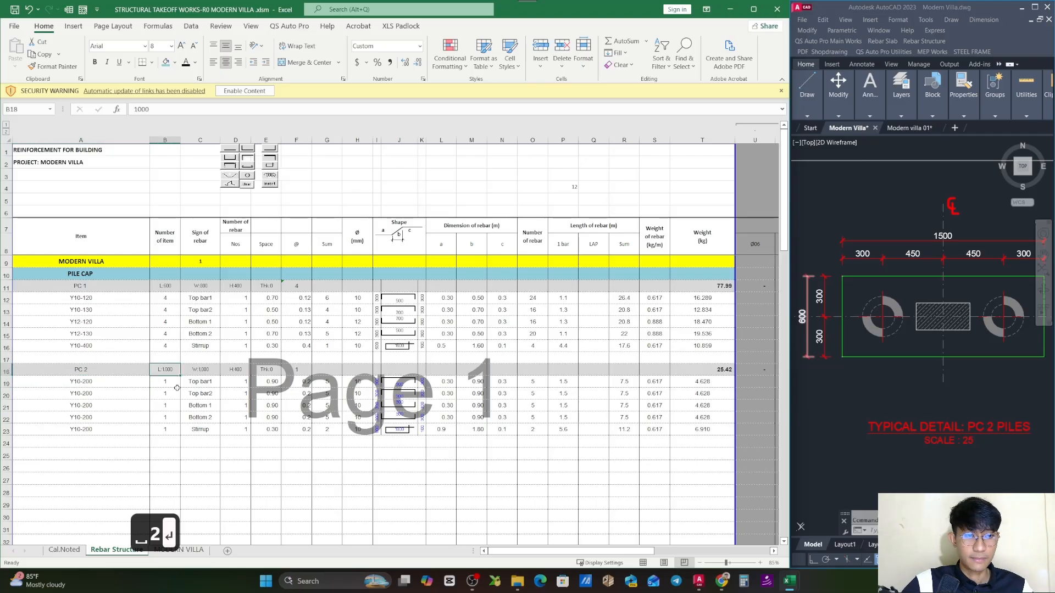
{"action": "type", "text": "600"}
{"action": "left_click", "coordinate": [220, 437]}
{"action": "left_click", "coordinate": [214, 373]}
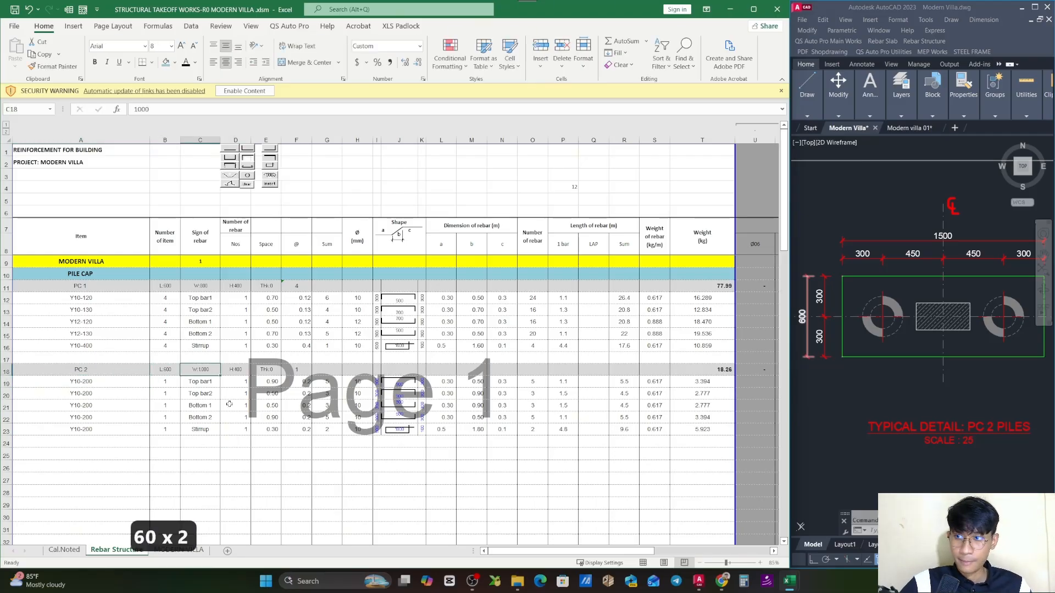
{"action": "type", "text": "150"}
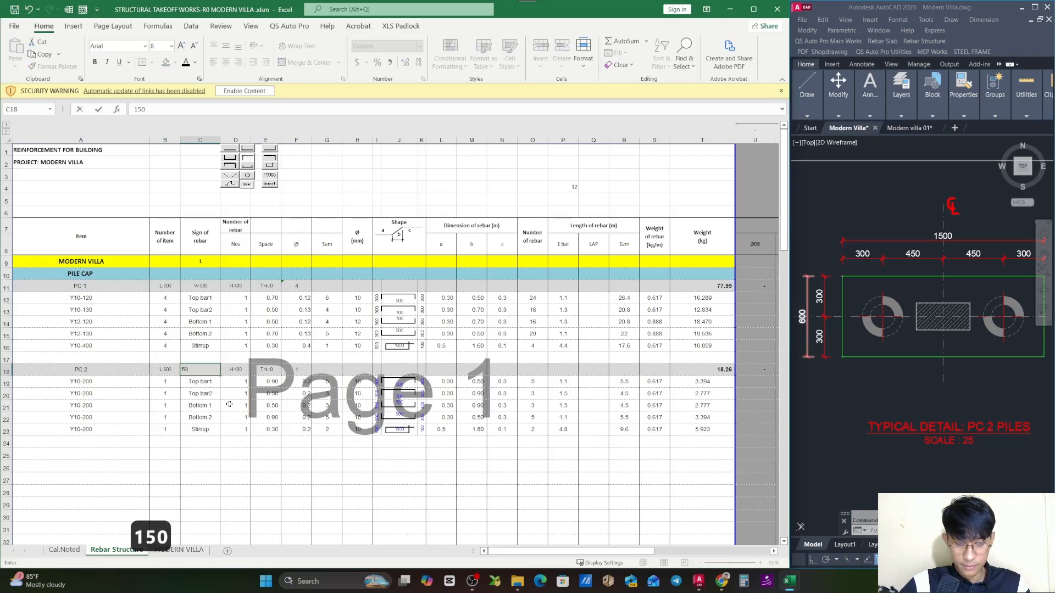
{"action": "type", "text": "0"}
{"action": "key", "text": "Return"}
{"action": "left_click", "coordinate": [211, 369]}
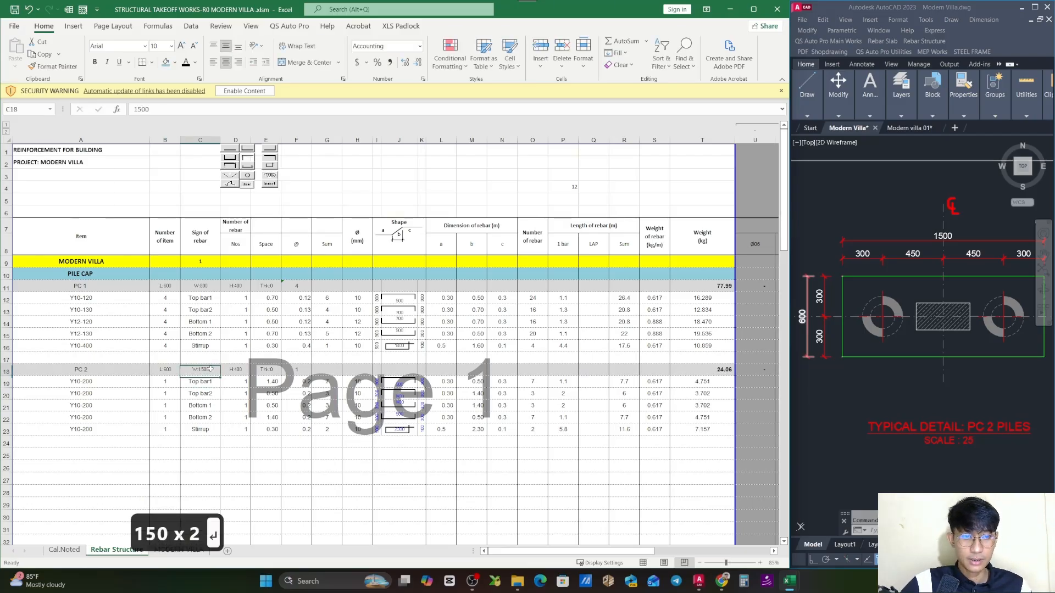
{"action": "left_click_drag", "start_coordinate": [157, 371], "coordinate": [207, 369]}
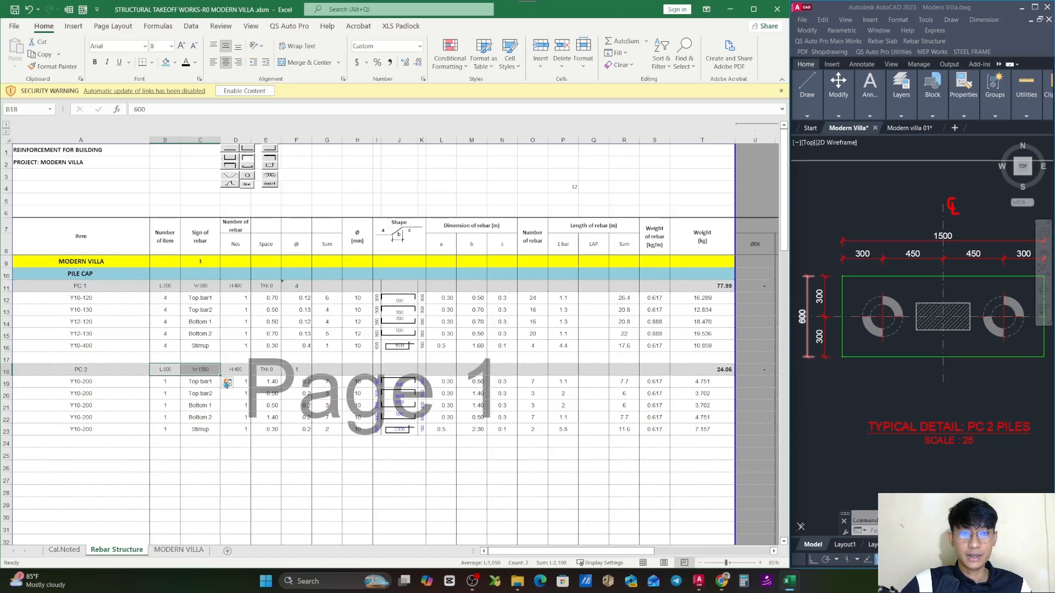
- Check the pile cap height dimension in the PC 2 section and set PC 2's height to 500 in D18
{"action": "left_click", "coordinate": [235, 370]}
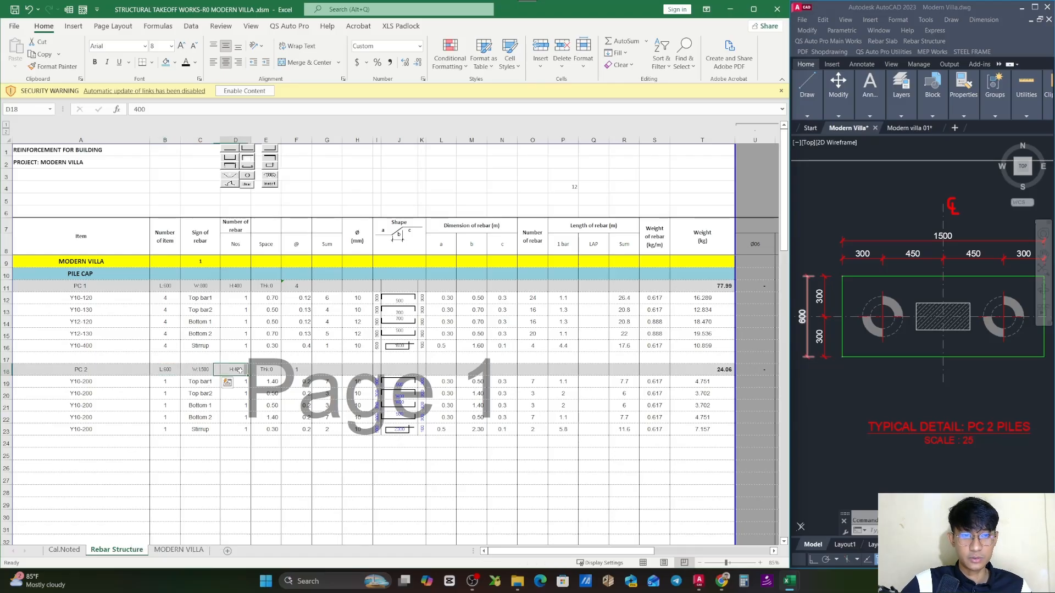
{"action": "scroll", "coordinate": [920, 344], "scroll_direction": "down", "scroll_amount": 5}
{"action": "scroll", "coordinate": [869, 327], "scroll_direction": "up", "scroll_amount": 8}
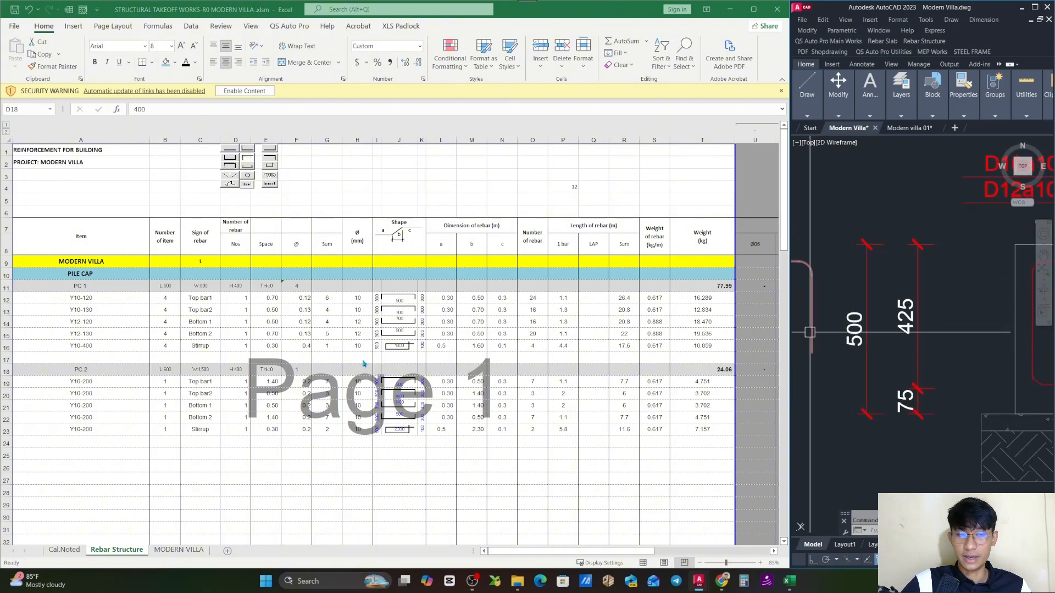
{"action": "left_click", "coordinate": [253, 372]}
{"action": "type", "text": "500"}
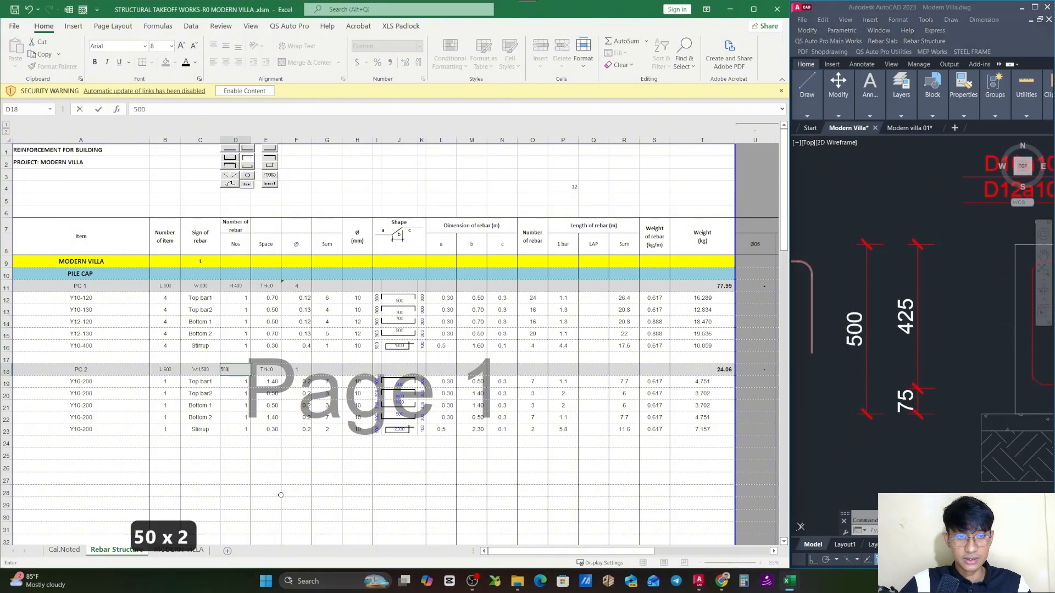
{"action": "left_click", "coordinate": [293, 443]}
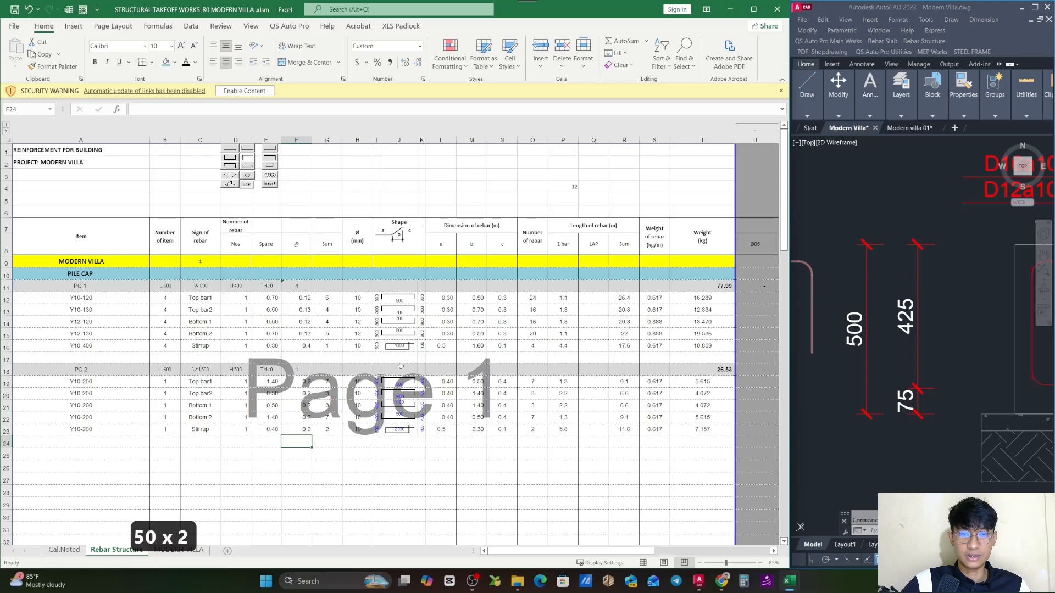
{"action": "left_click_drag", "start_coordinate": [276, 381], "coordinate": [704, 429]}
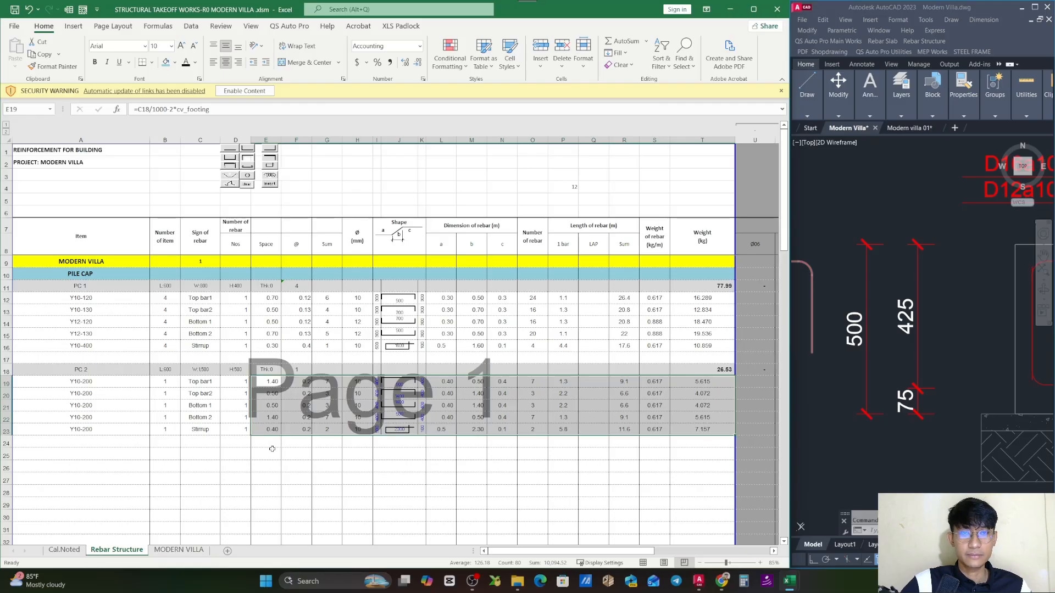
{"action": "left_click", "coordinate": [221, 458]}
- Examine the top, bottom and around bar labels of PC 2's Section A-A in the drawing for the rebar rows
{"action": "left_click", "coordinate": [144, 431]}
{"action": "left_click", "coordinate": [147, 383]}
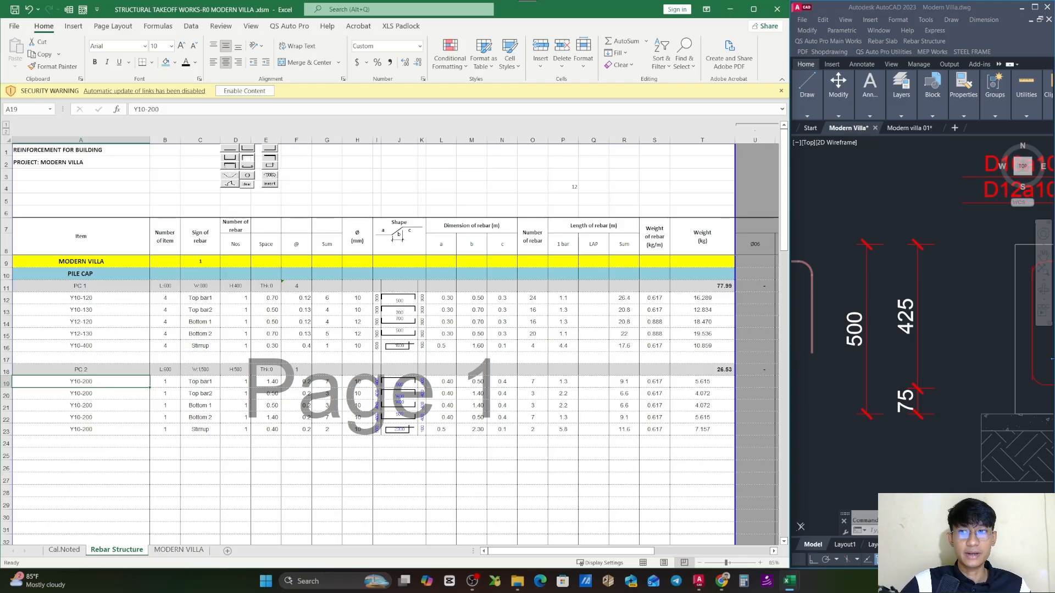
{"action": "scroll", "coordinate": [937, 368], "scroll_direction": "down", "scroll_amount": 4}
{"action": "scroll", "coordinate": [937, 368], "scroll_direction": "up", "scroll_amount": 4}
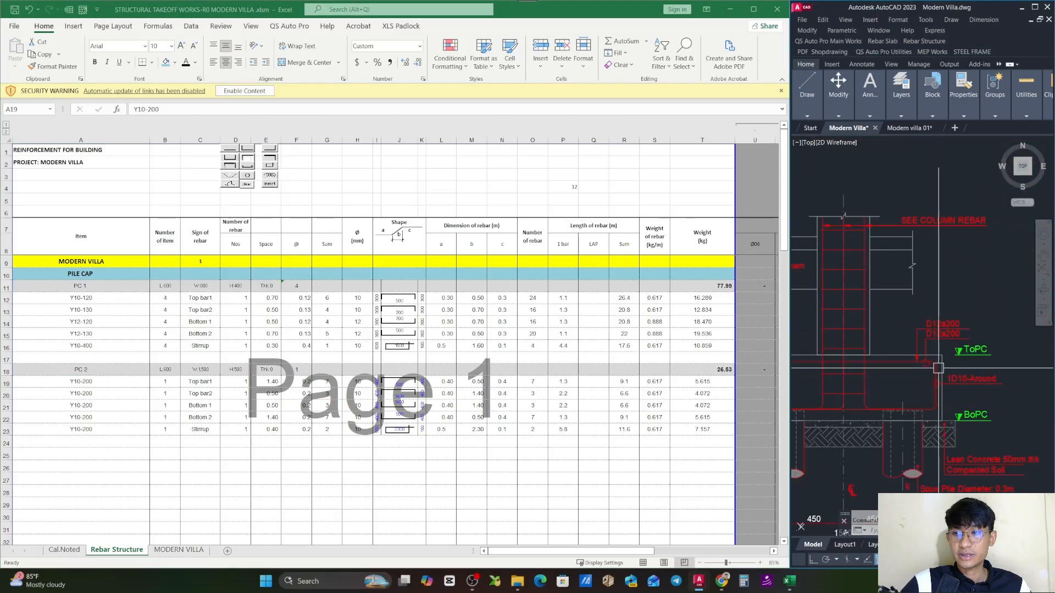
{"action": "scroll", "coordinate": [944, 327], "scroll_direction": "up", "scroll_amount": 3}
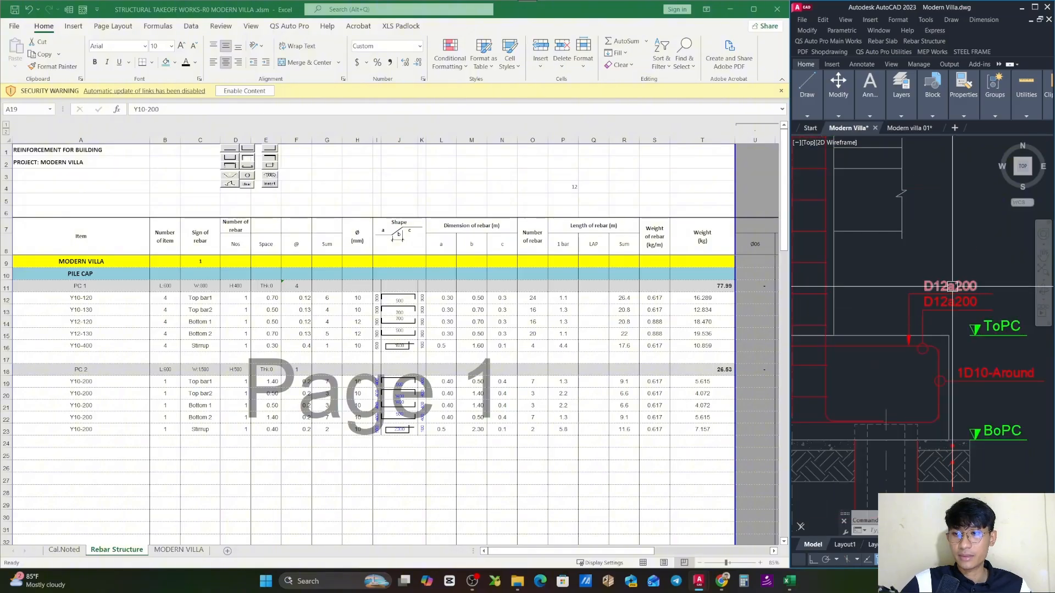
{"action": "scroll", "coordinate": [876, 375], "scroll_direction": "down", "scroll_amount": 4}
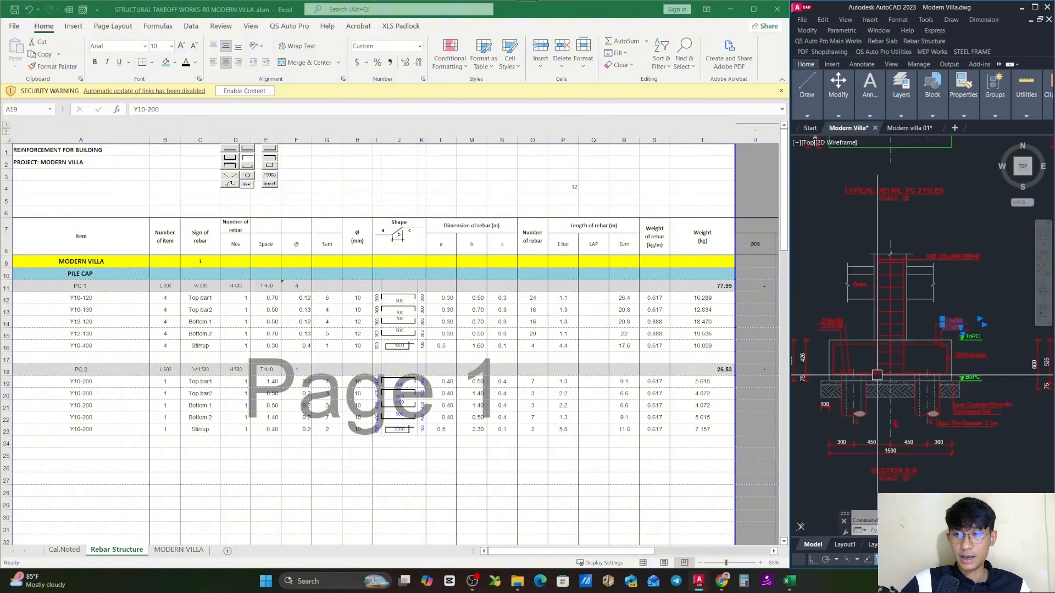
{"action": "key", "text": "Escape"}
{"action": "scroll", "coordinate": [877, 375], "scroll_direction": "up", "scroll_amount": 3}
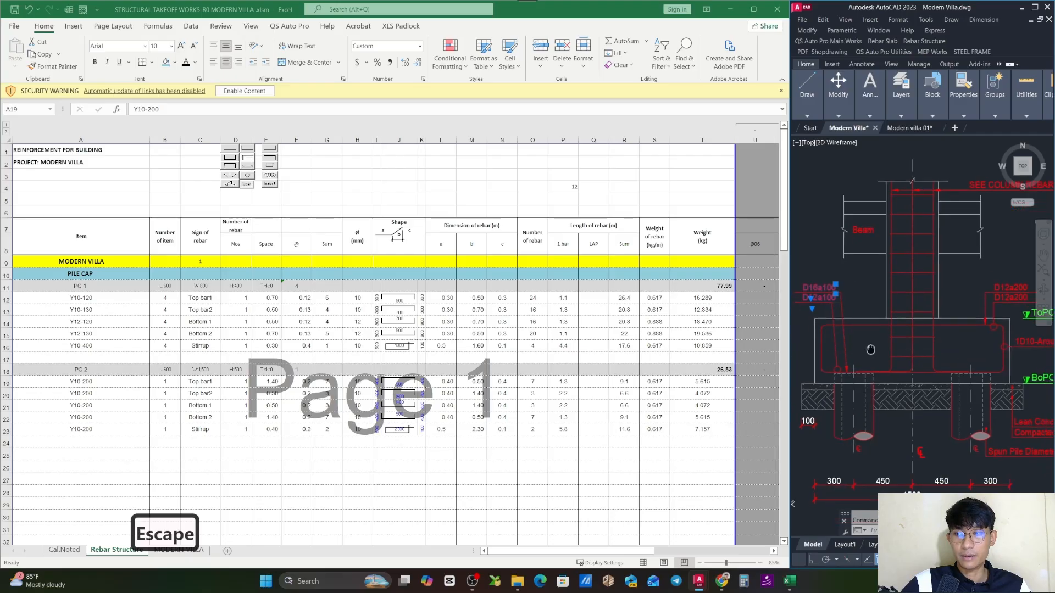
{"action": "left_click_drag", "start_coordinate": [871, 349], "coordinate": [867, 335]}
{"action": "key", "text": "Escape"}
{"action": "left_click_drag", "start_coordinate": [943, 386], "coordinate": [910, 375]}
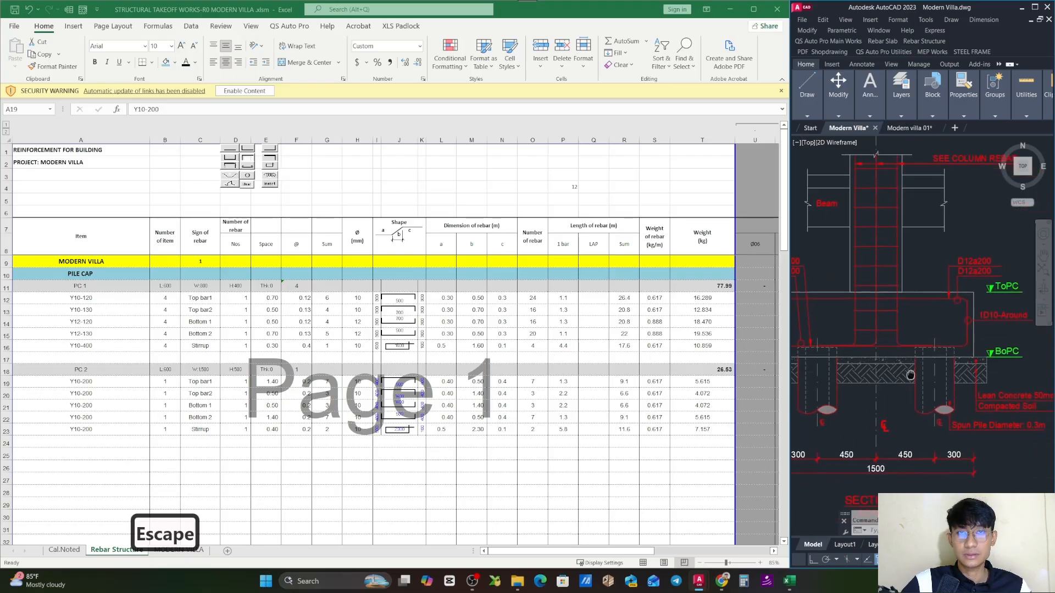
{"action": "scroll", "coordinate": [901, 332], "scroll_direction": "up", "scroll_amount": 5}
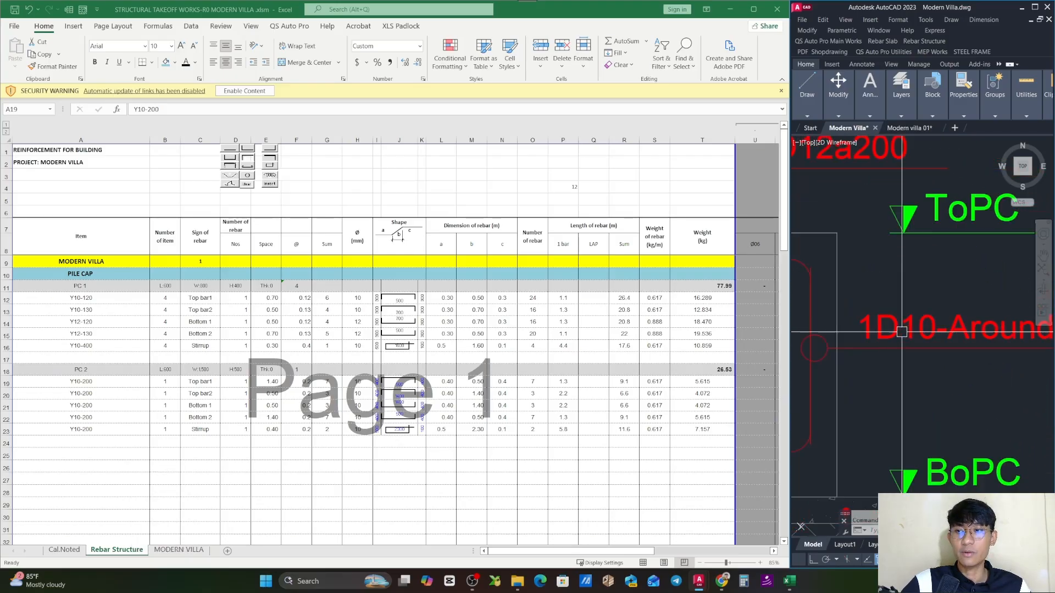
{"action": "scroll", "coordinate": [902, 332], "scroll_direction": "down", "scroll_amount": 7}
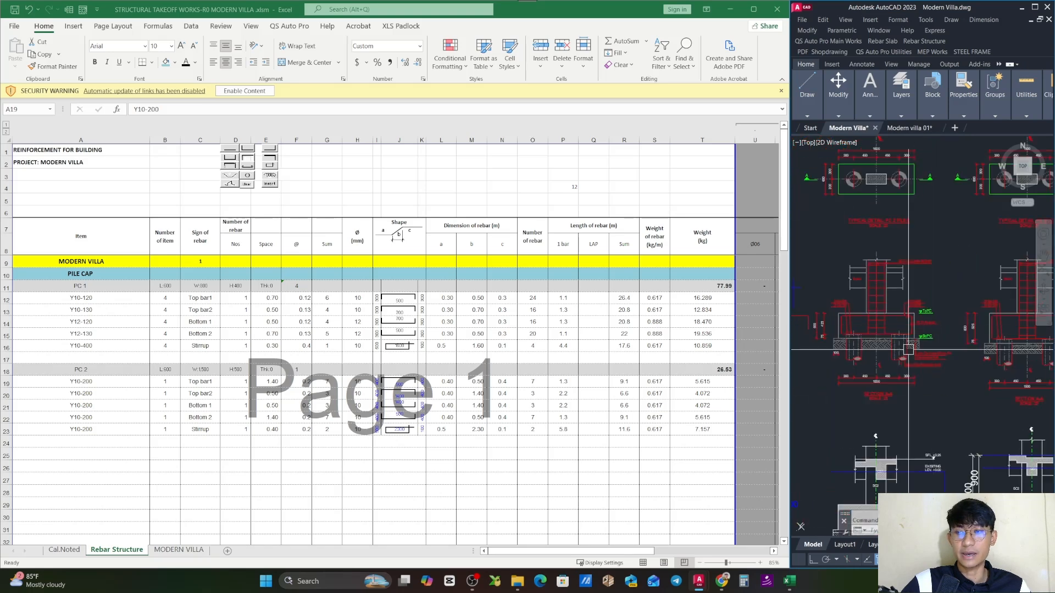
{"action": "scroll", "coordinate": [908, 349], "scroll_direction": "up", "scroll_amount": 6}
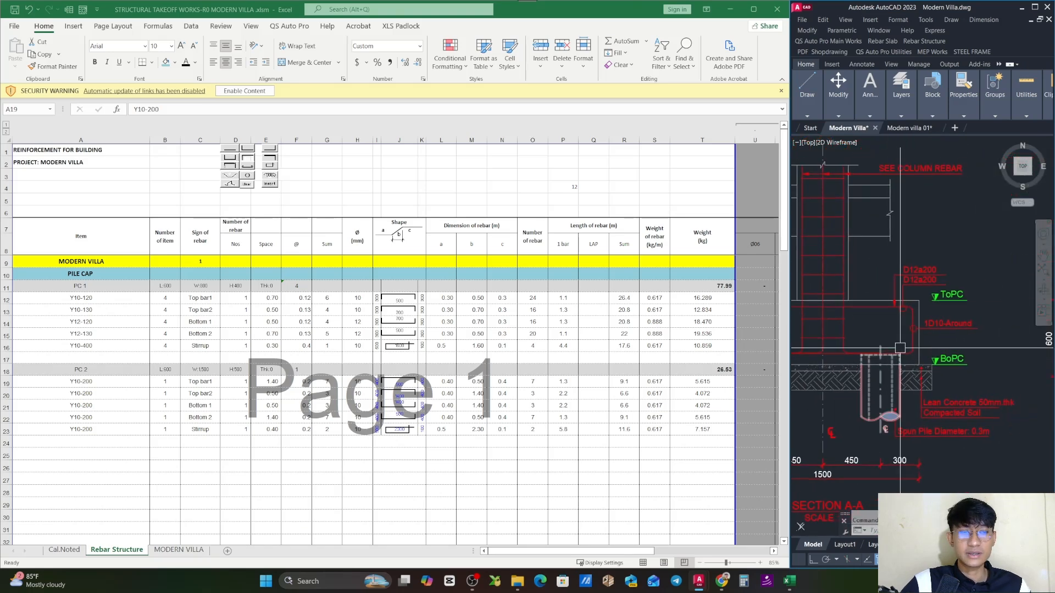
{"action": "scroll", "coordinate": [900, 348], "scroll_direction": "up", "scroll_amount": 5}
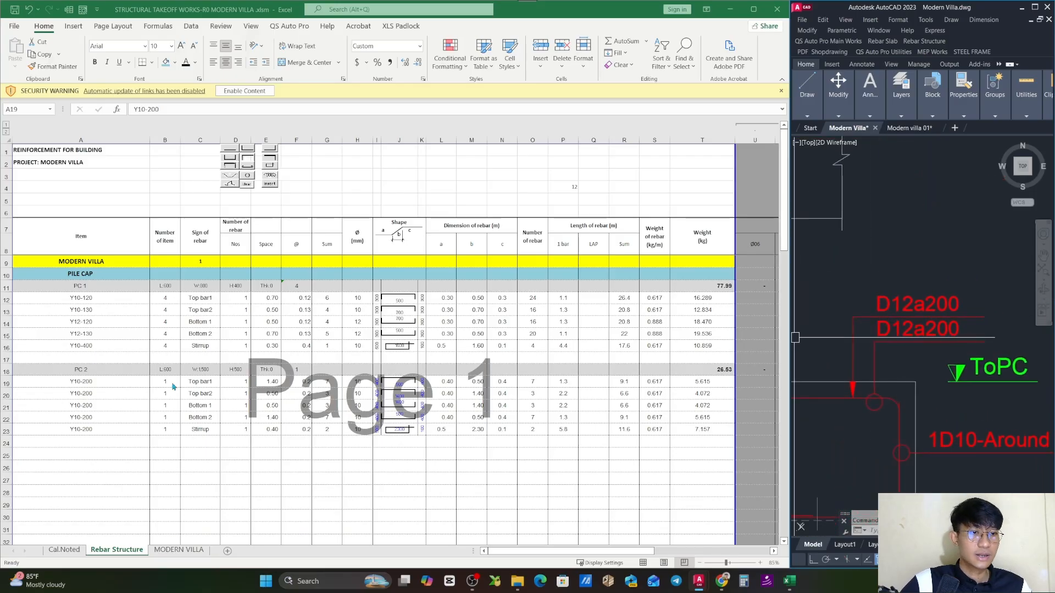
{"action": "left_click_drag", "start_coordinate": [909, 314], "coordinate": [923, 307]}
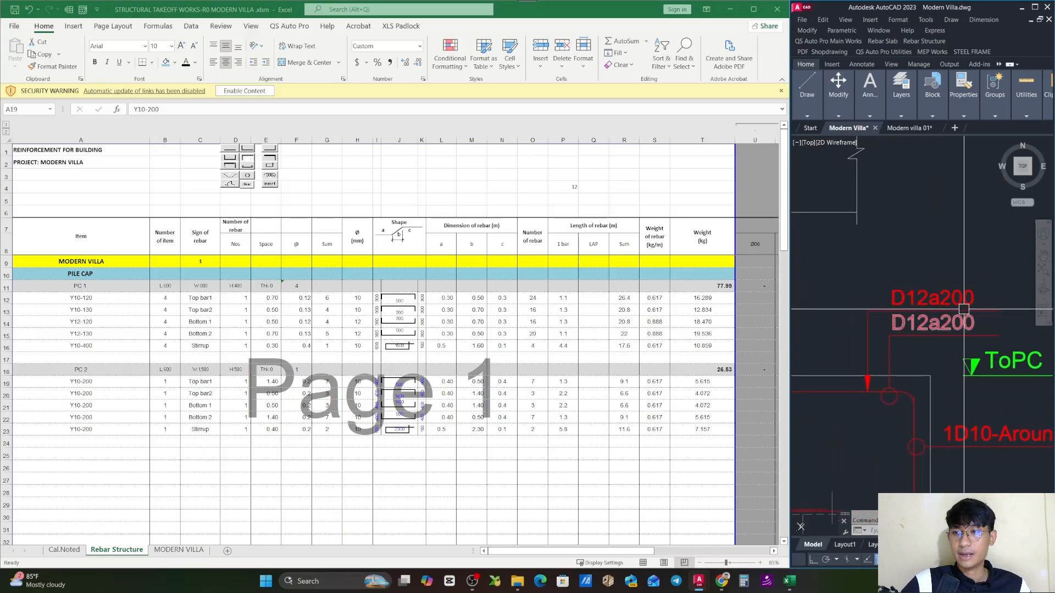
- Change PC 2's Top bar1 designation in A19 to Y12-200 to match the section drawing
{"action": "double_click", "coordinate": [89, 382]}
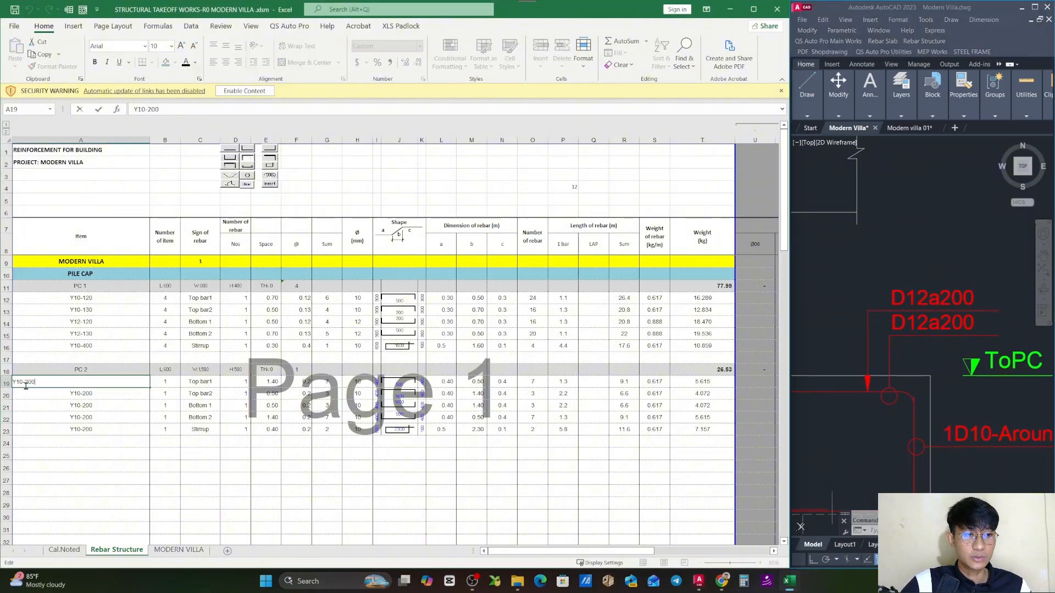
{"action": "key", "text": "Left"}
{"action": "key", "text": "Left"}
{"action": "key", "text": "Left"}
{"action": "key", "text": "Left"}
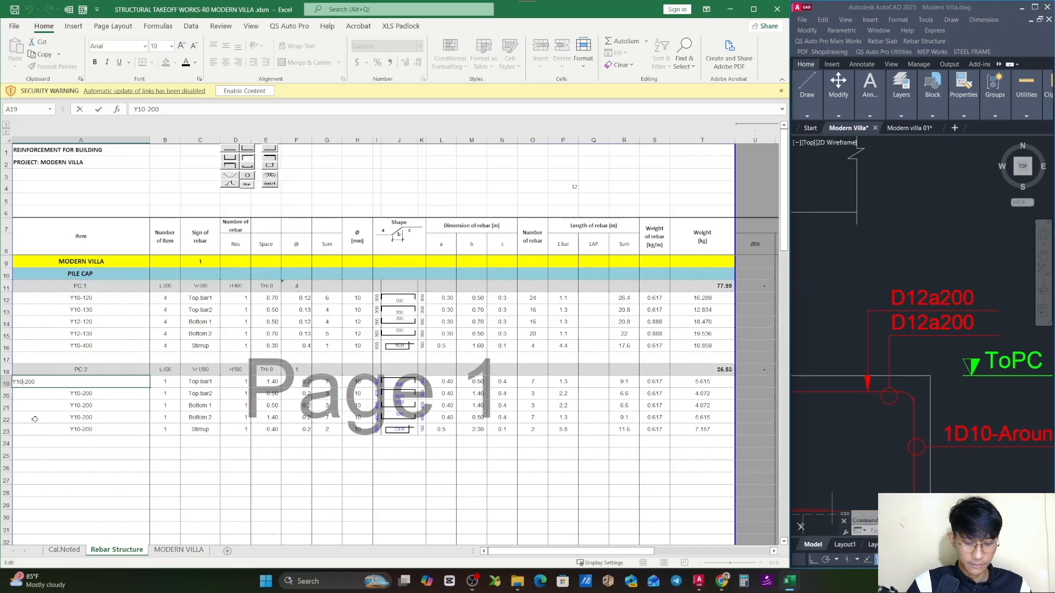
{"action": "key", "text": "BackSpace"}
{"action": "type", "text": "2"}
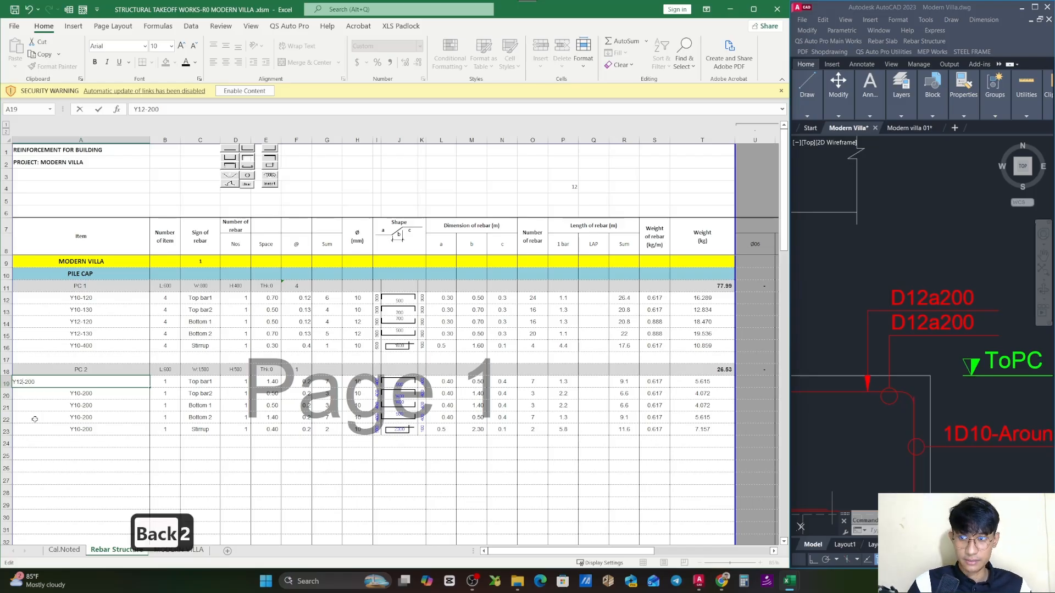
{"action": "key", "text": "Return"}
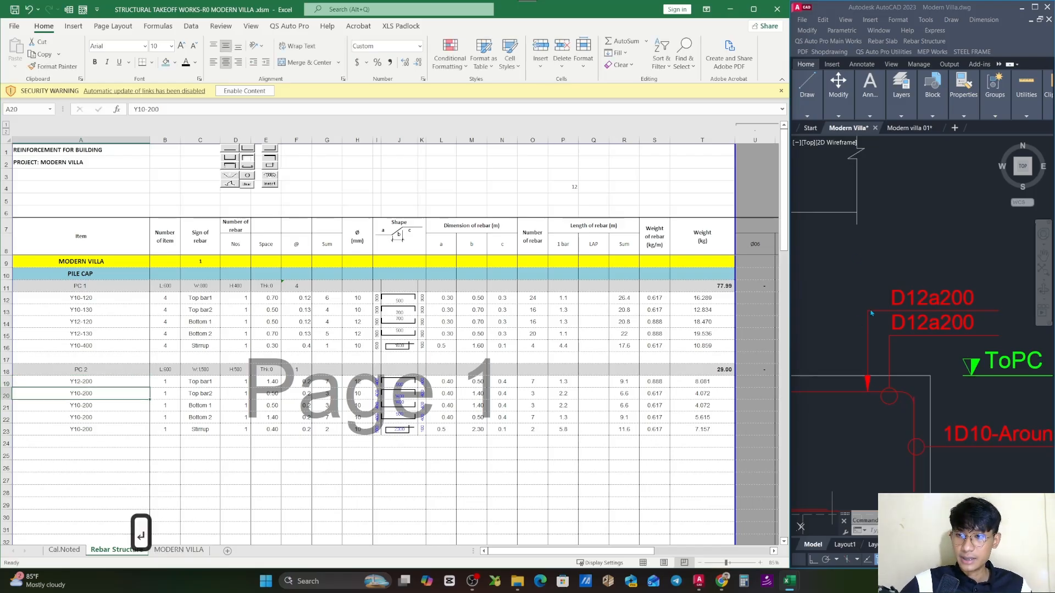
- Copy PC 2's Top bar1 designation Y12-200 to the Top bar2 row in A20
{"action": "left_click", "coordinate": [134, 380]}
{"action": "key", "text": "ctrl+c"}
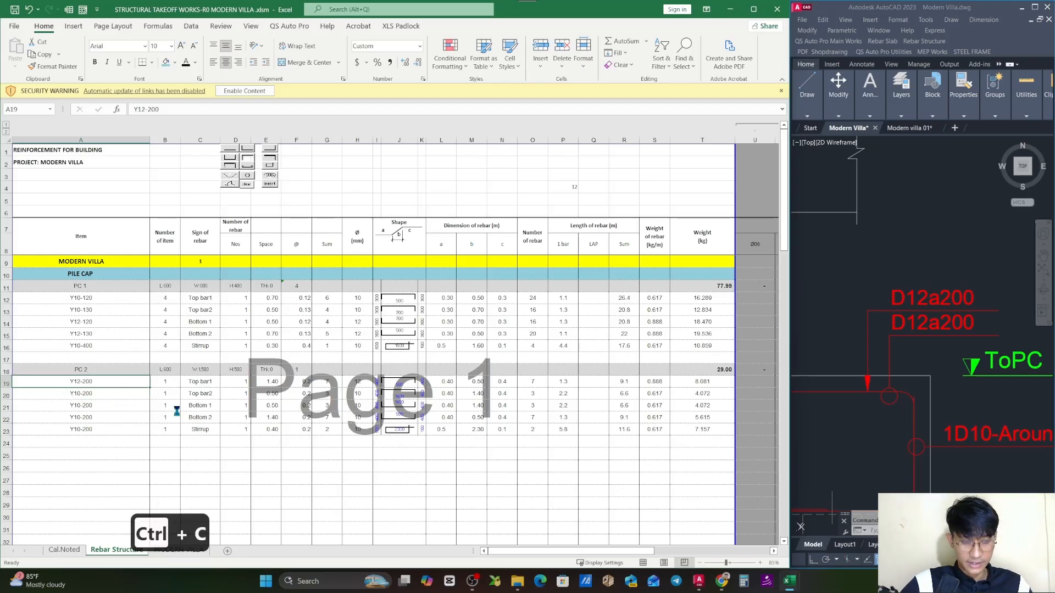
{"action": "left_click", "coordinate": [116, 393]}
{"action": "key", "text": "ctrl+v"}
{"action": "key", "text": "Escape"}
{"action": "left_click_drag", "start_coordinate": [189, 380], "coordinate": [197, 393]}
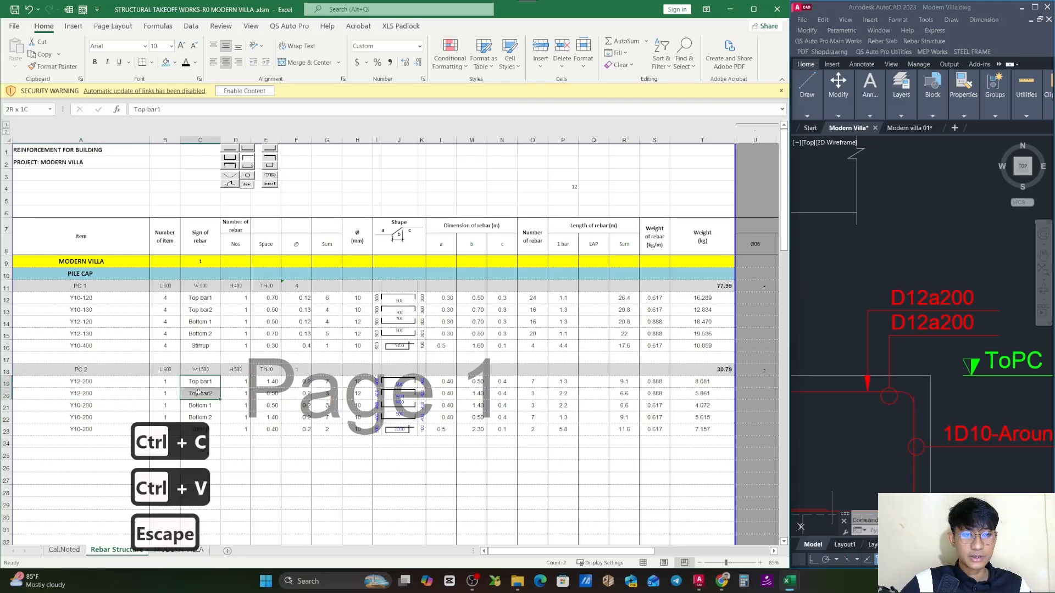
{"action": "left_click_drag", "start_coordinate": [99, 381], "coordinate": [99, 393]}
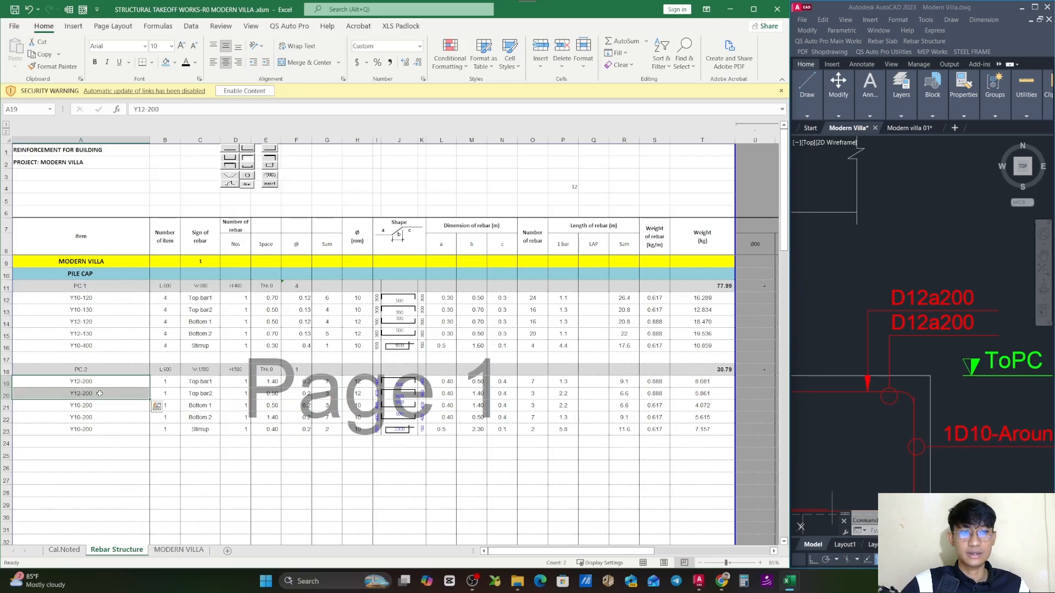
- Check the bottom bar labels in the PC 2 section drawing and set Bottom 1 in A21 to Y16-100
{"action": "left_click", "coordinate": [965, 323]}
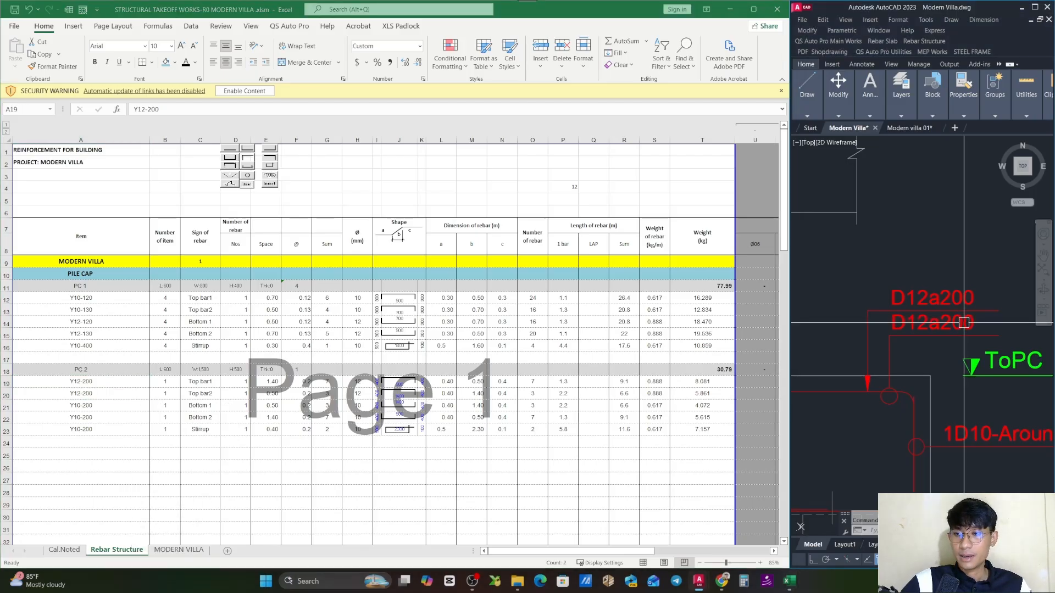
{"action": "scroll", "coordinate": [965, 323], "scroll_direction": "down", "scroll_amount": 6}
{"action": "scroll", "coordinate": [898, 328], "scroll_direction": "up", "scroll_amount": 6}
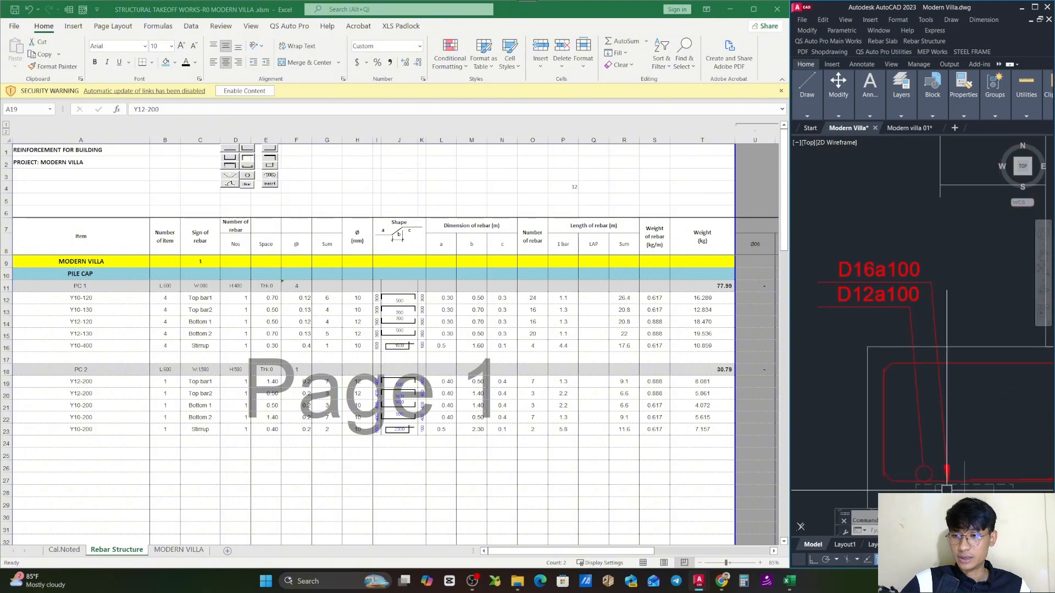
{"action": "left_click_drag", "start_coordinate": [868, 283], "coordinate": [899, 318]}
{"action": "left_click", "coordinate": [113, 408]}
{"action": "double_click", "coordinate": [114, 407]}
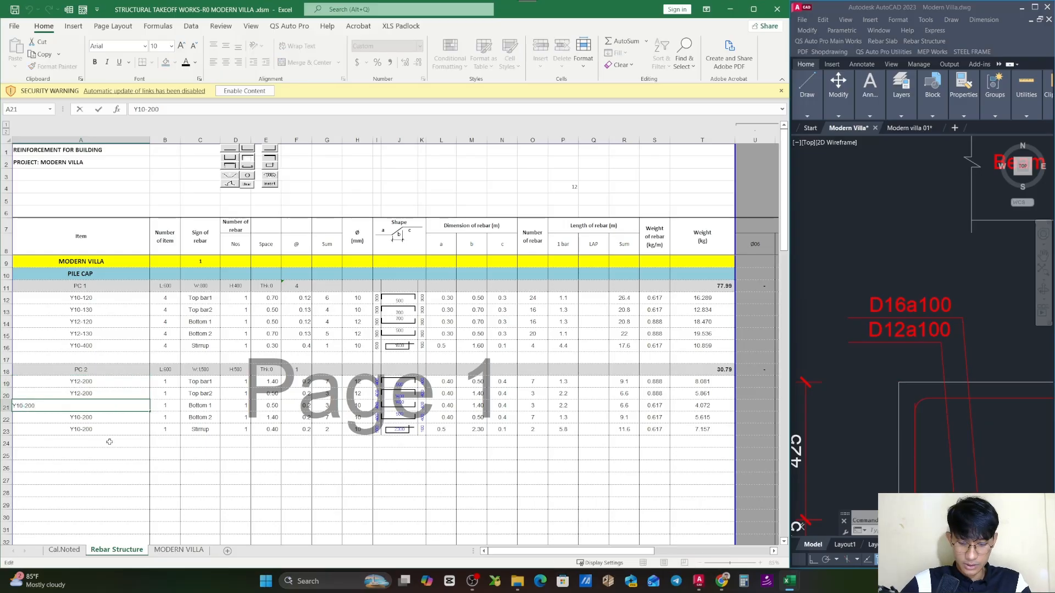
{"action": "key", "text": "BackSpace"}
{"action": "type", "text": "6"}
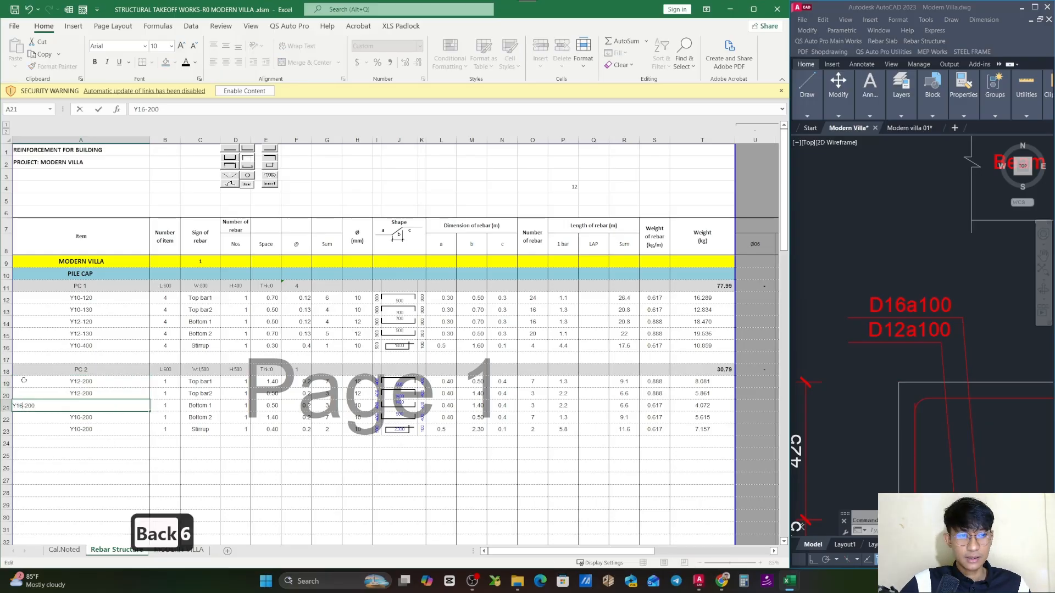
{"action": "key", "text": "BackSpace"}
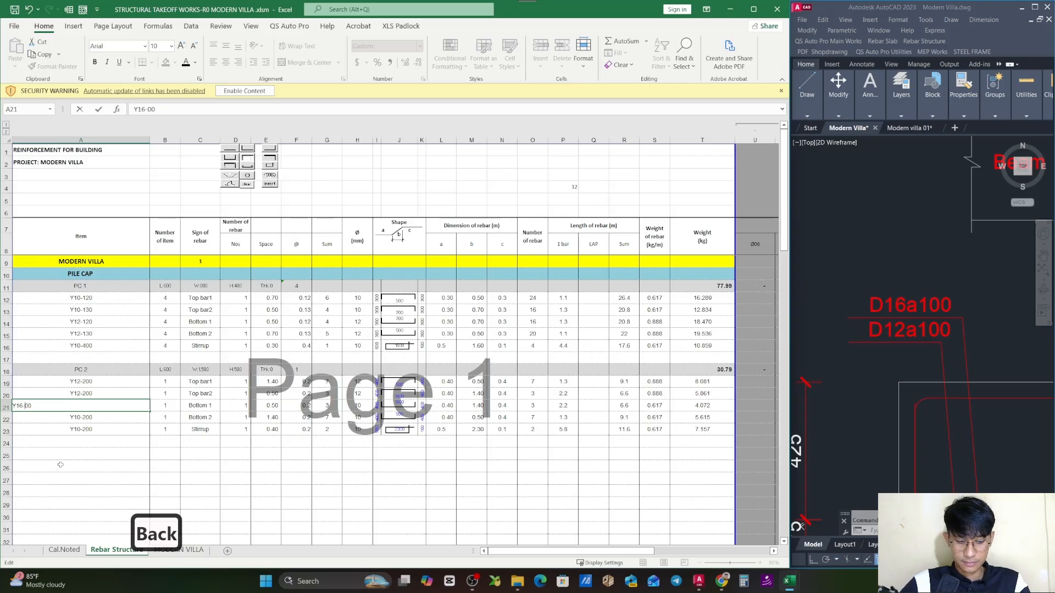
{"action": "type", "text": "1"}
{"action": "key", "text": "Return"}
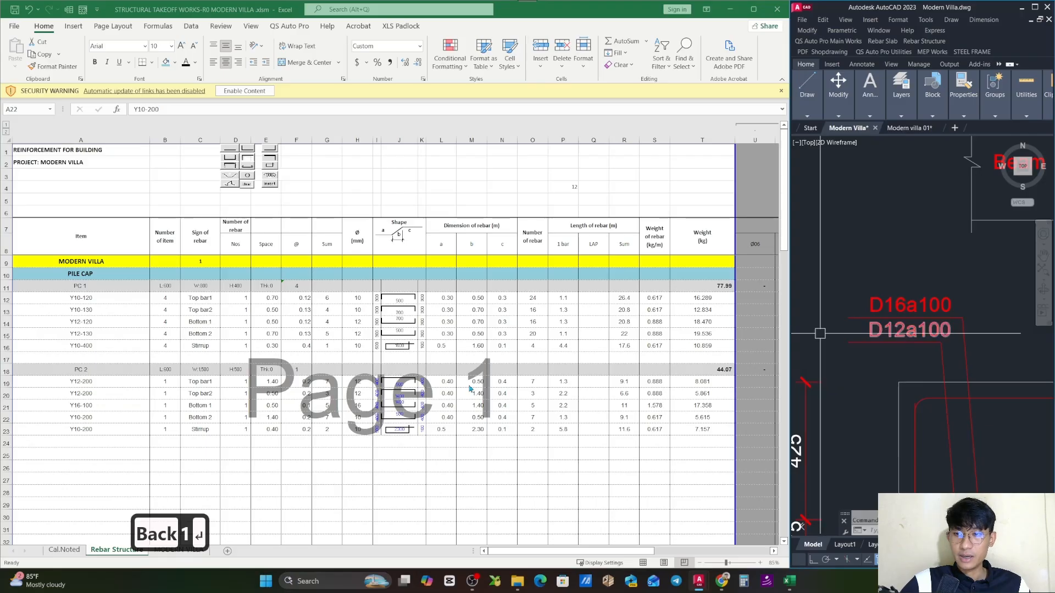
- Set PC 2's Bottom 2 designation in A22 to Y12-100
{"action": "left_click", "coordinate": [98, 431]}
{"action": "double_click", "coordinate": [99, 431]}
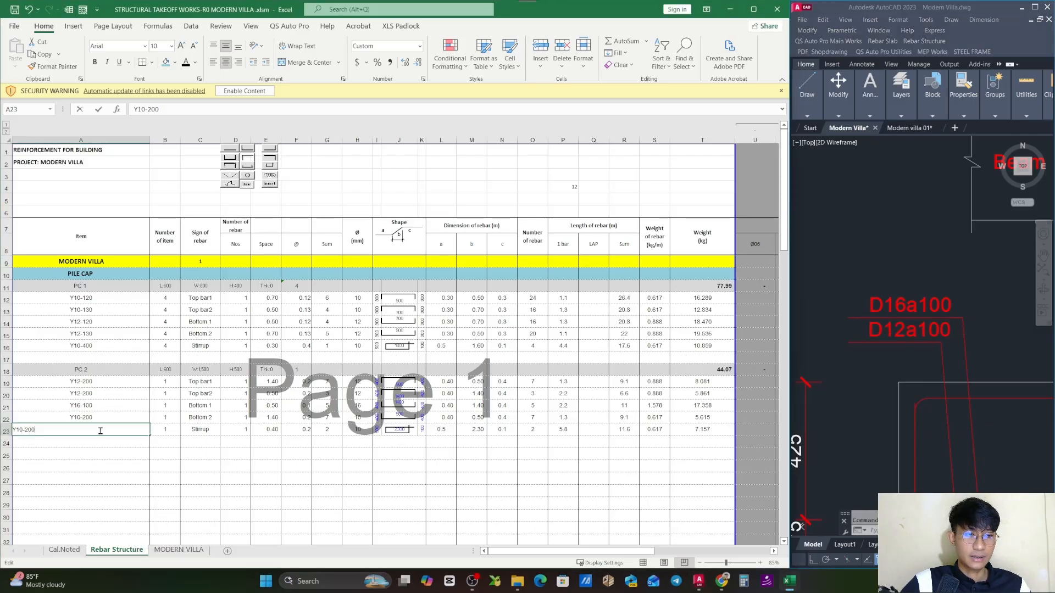
{"action": "key", "text": "Escape"}
{"action": "double_click", "coordinate": [78, 419]}
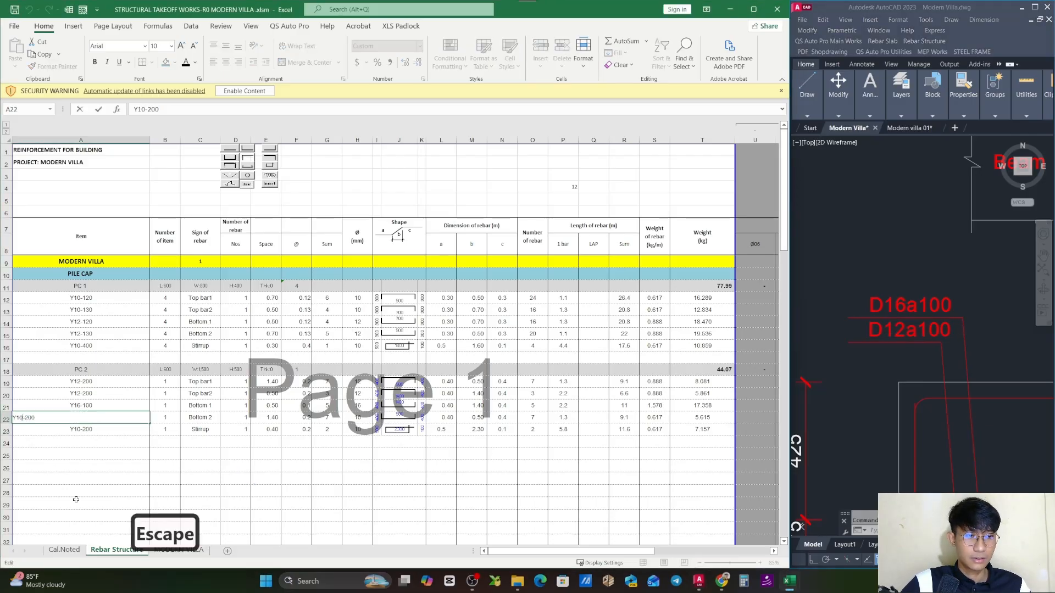
{"action": "key", "text": "BackSpace"}
{"action": "type", "text": "2"}
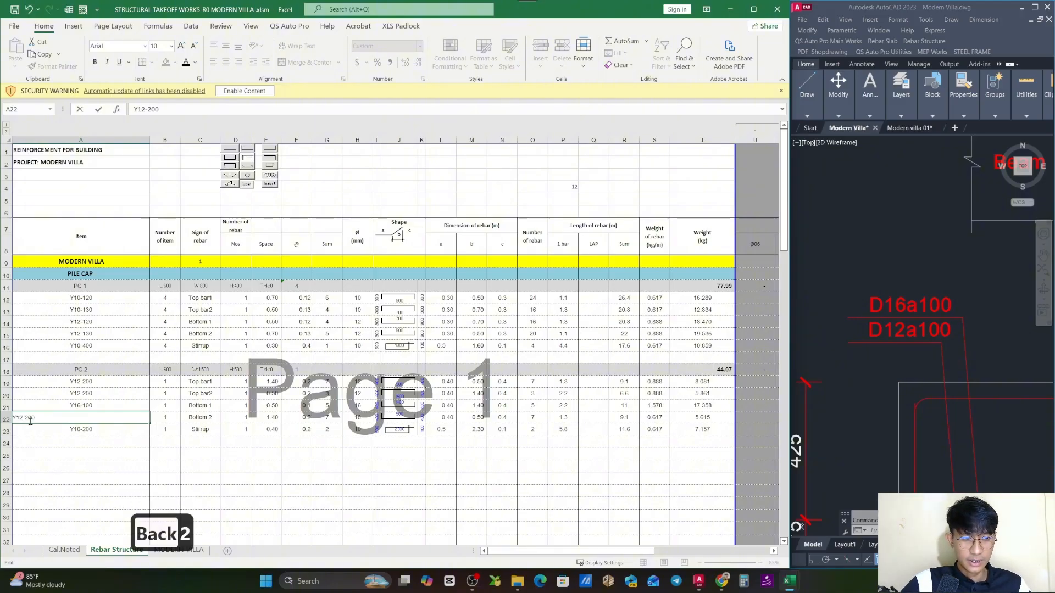
{"action": "key", "text": "BackSpace"}
{"action": "type", "text": "1"}
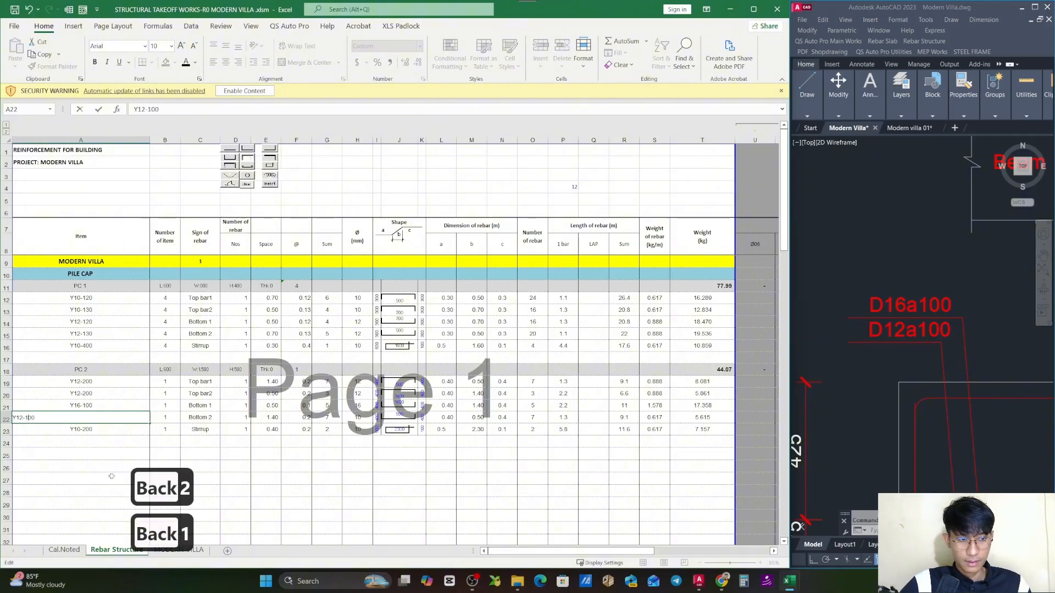
{"action": "left_click", "coordinate": [93, 456]}
- Check the around bar label in the PC 2 section and set the Stirrup designation in A23 to Y10-500
{"action": "left_click", "coordinate": [894, 446]}
{"action": "scroll", "coordinate": [885, 361], "scroll_direction": "down", "scroll_amount": 4}
{"action": "mouse_move", "coordinate": [1016, 413]}
{"action": "left_mouse_down"}
{"action": "mouse_move", "coordinate": [958, 379]}
{"action": "mouse_move", "coordinate": [933, 399]}
{"action": "left_mouse_up"}
{"action": "scroll", "coordinate": [937, 380], "scroll_direction": "up", "scroll_amount": 2}
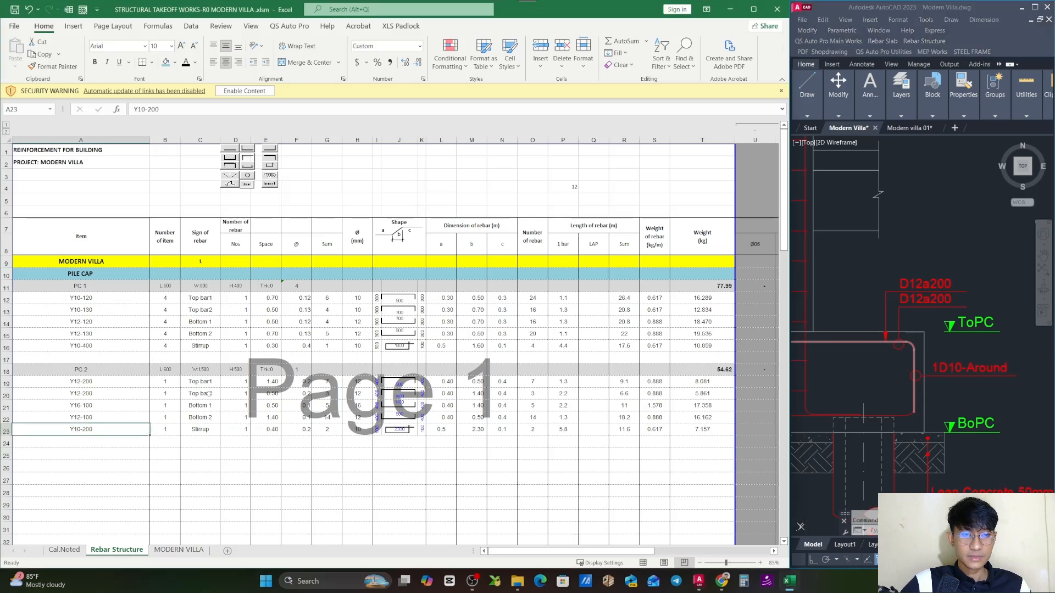
{"action": "left_click", "coordinate": [228, 373]}
{"action": "double_click", "coordinate": [103, 430]}
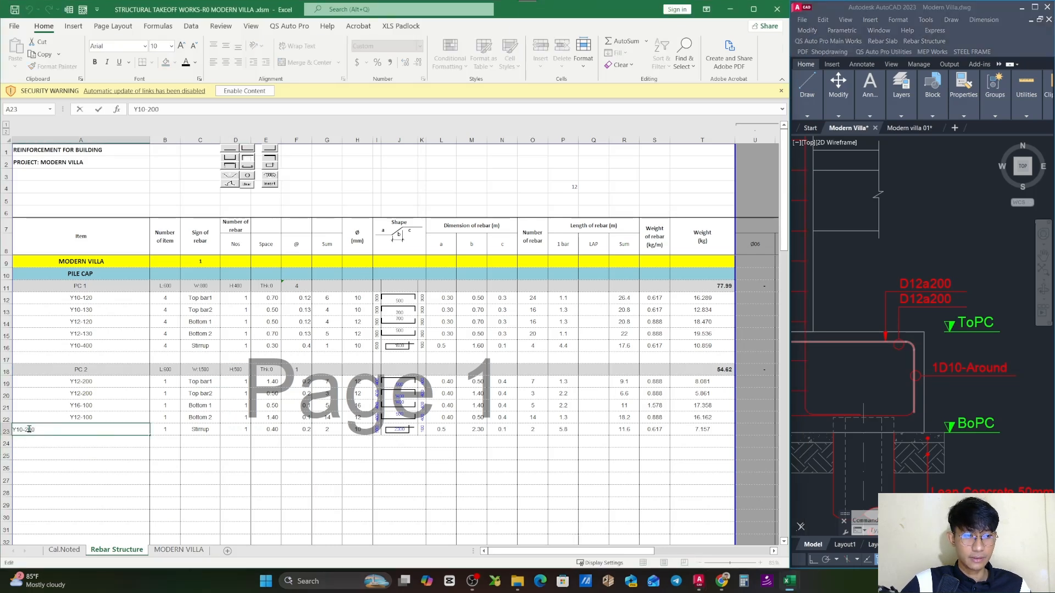
{"action": "key", "text": "BackSpace"}
{"action": "type", "text": "5"}
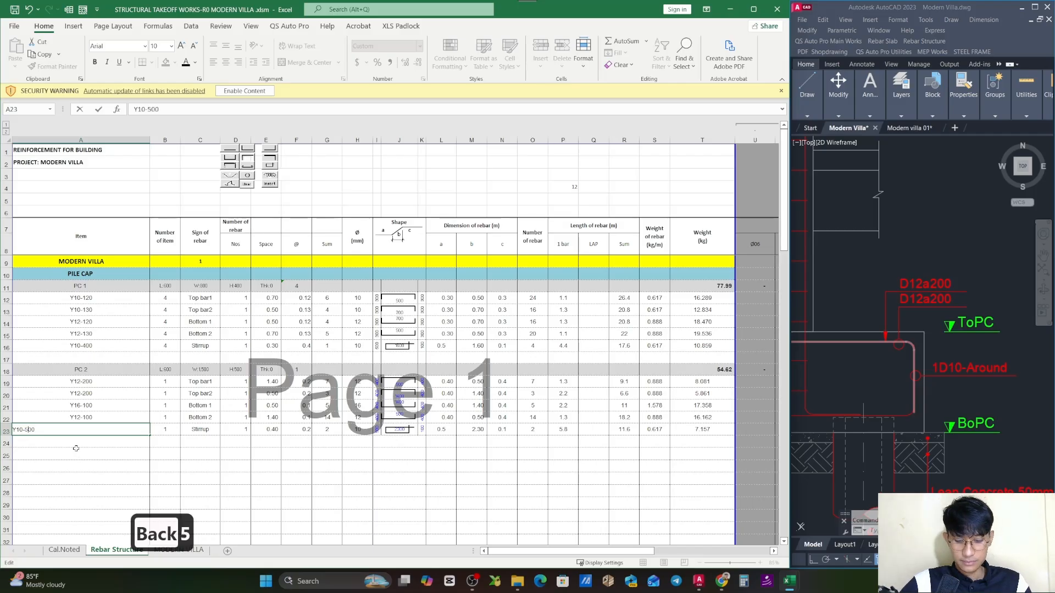
{"action": "key", "text": "Return"}
{"action": "left_click", "coordinate": [235, 454]}
{"action": "left_click", "coordinate": [337, 433]}
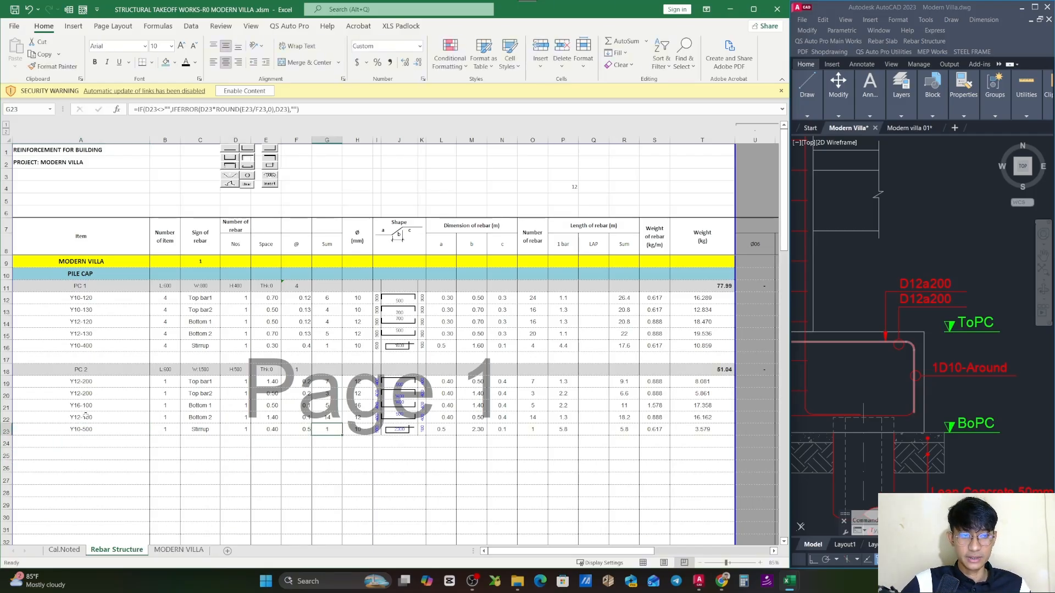
- Set PC 2's quantity in F18 to the sum of the PC2 rows in Cal.Noted, =SUM(Cal.Noted!E118:E126)
{"action": "left_click_drag", "start_coordinate": [86, 381], "coordinate": [87, 432]}
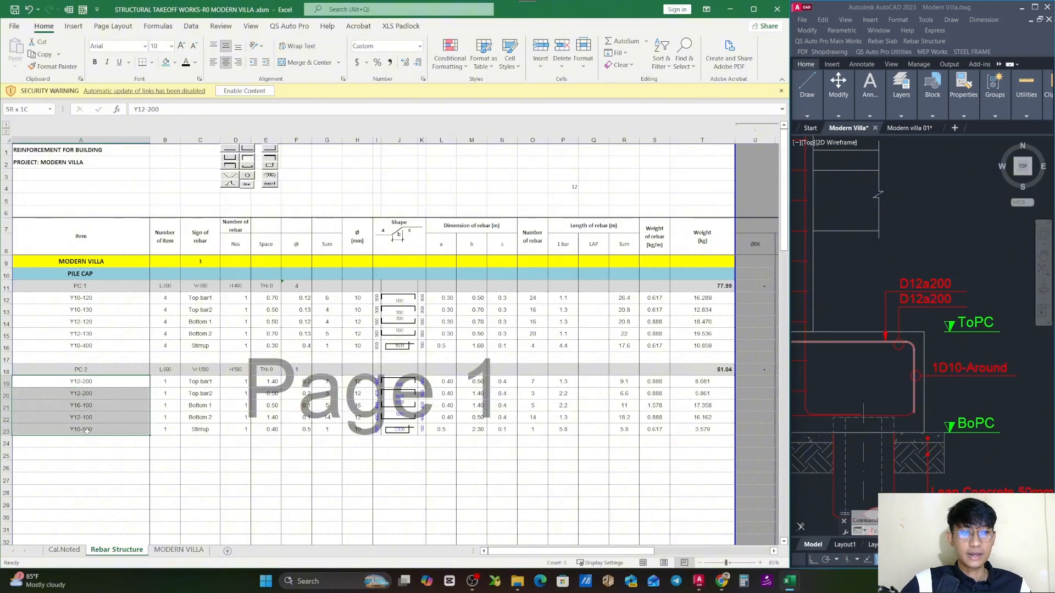
{"action": "left_click", "coordinate": [6, 372]}
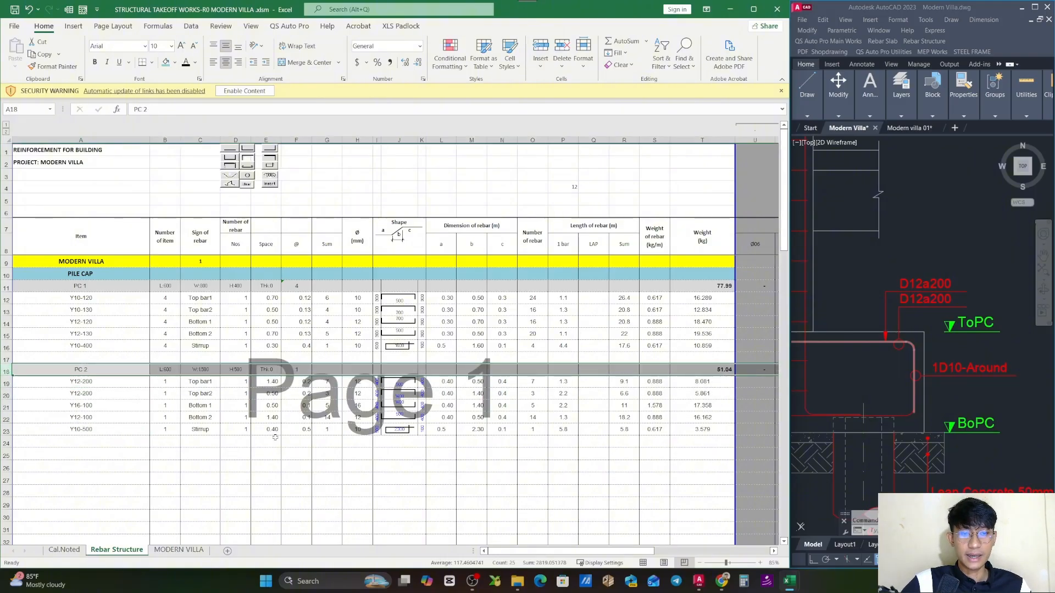
{"action": "left_click", "coordinate": [297, 393]}
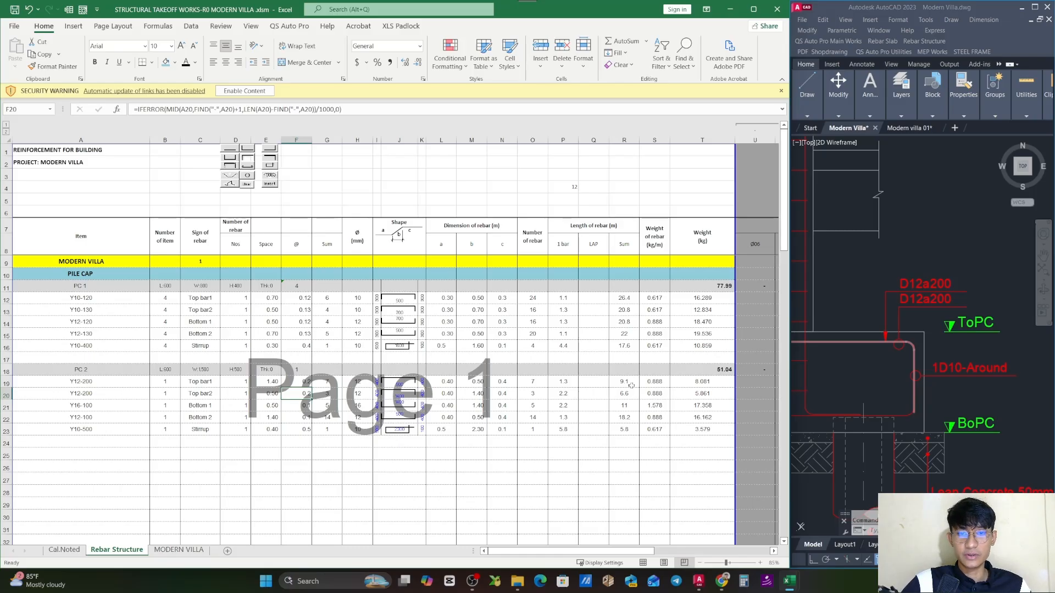
{"action": "left_click", "coordinate": [297, 371]}
{"action": "type", "text": "=sum("}
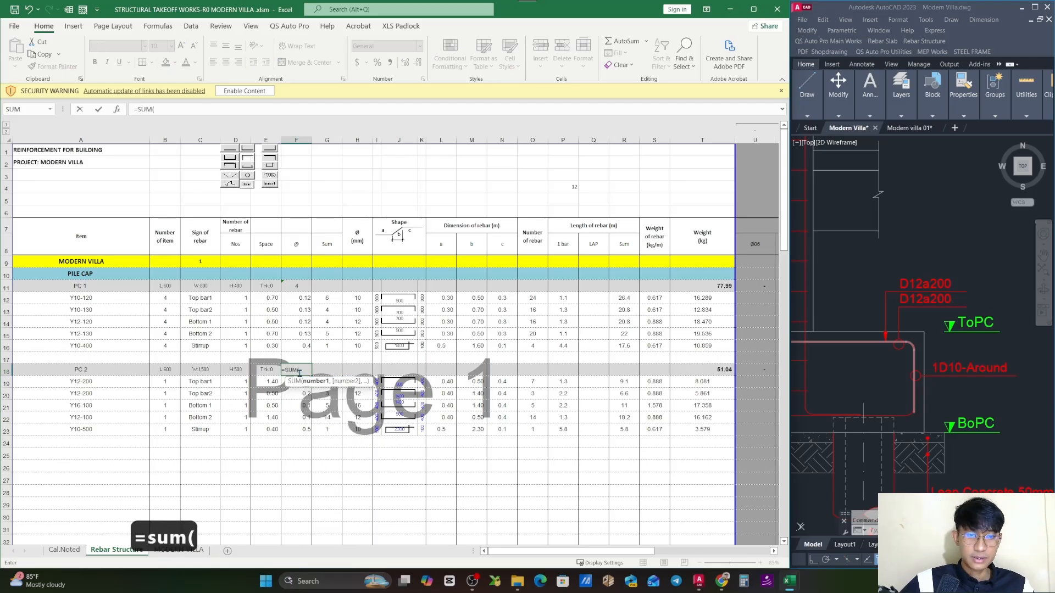
{"action": "left_click", "coordinate": [64, 550]}
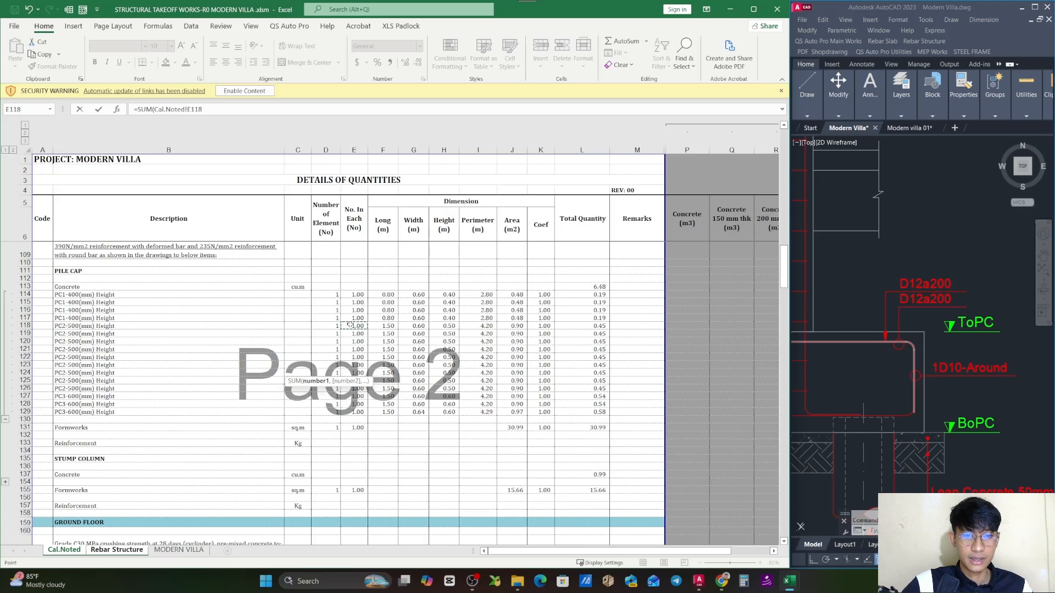
{"action": "left_click_drag", "start_coordinate": [350, 328], "coordinate": [351, 388]}
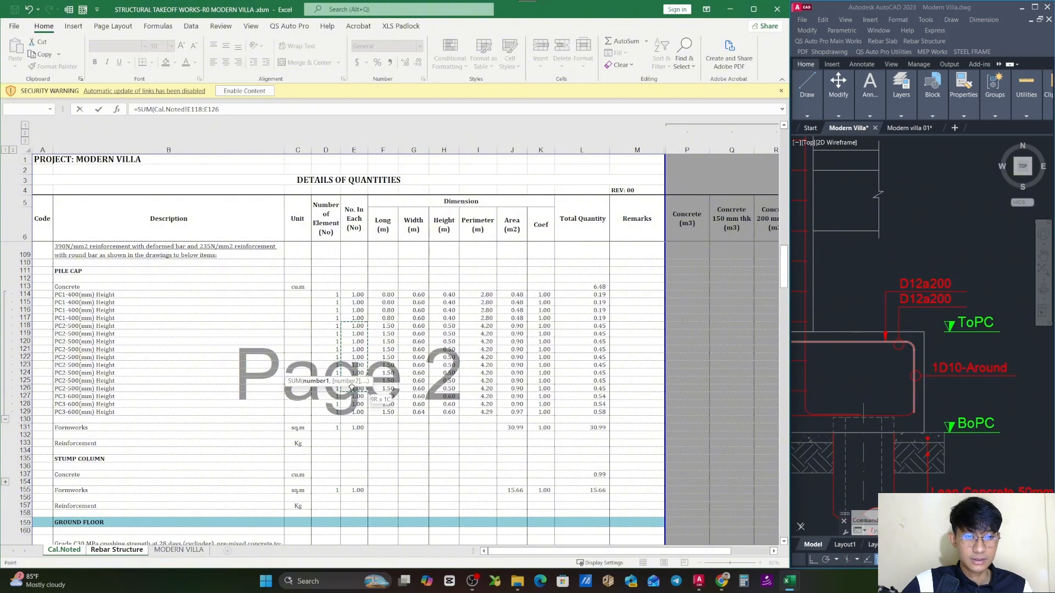
{"action": "left_click_drag", "start_coordinate": [351, 388], "coordinate": [352, 389]}
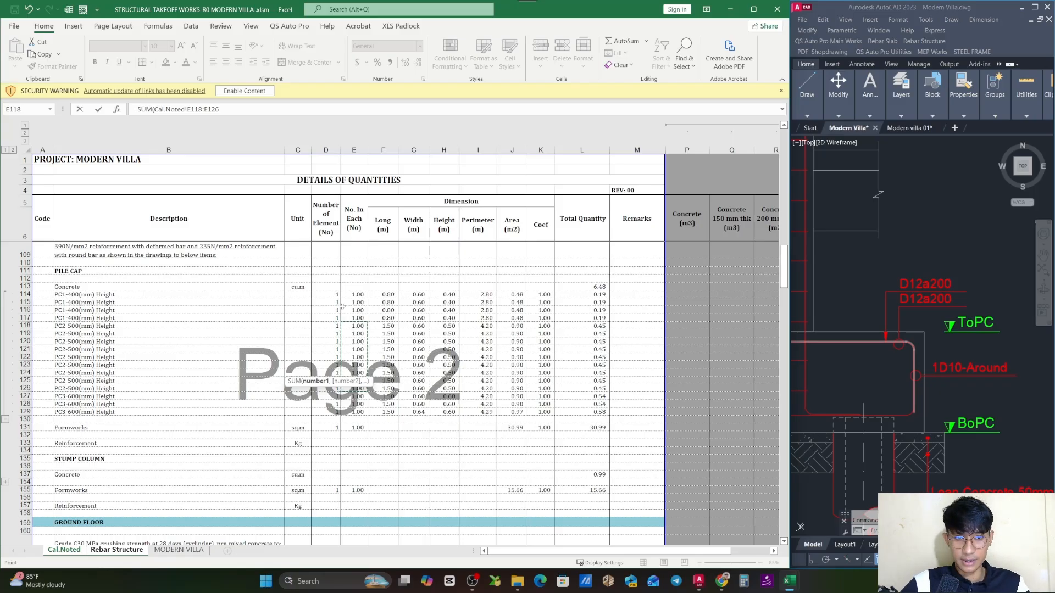
{"action": "key", "text": "Return"}
{"action": "key", "text": "Up"}
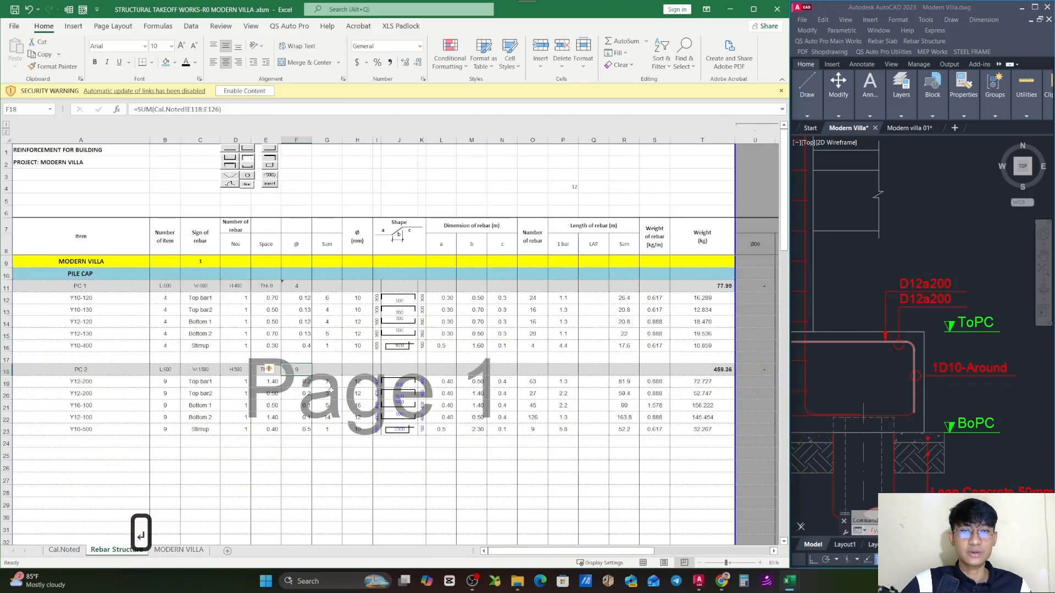
{"action": "left_click", "coordinate": [725, 372]}
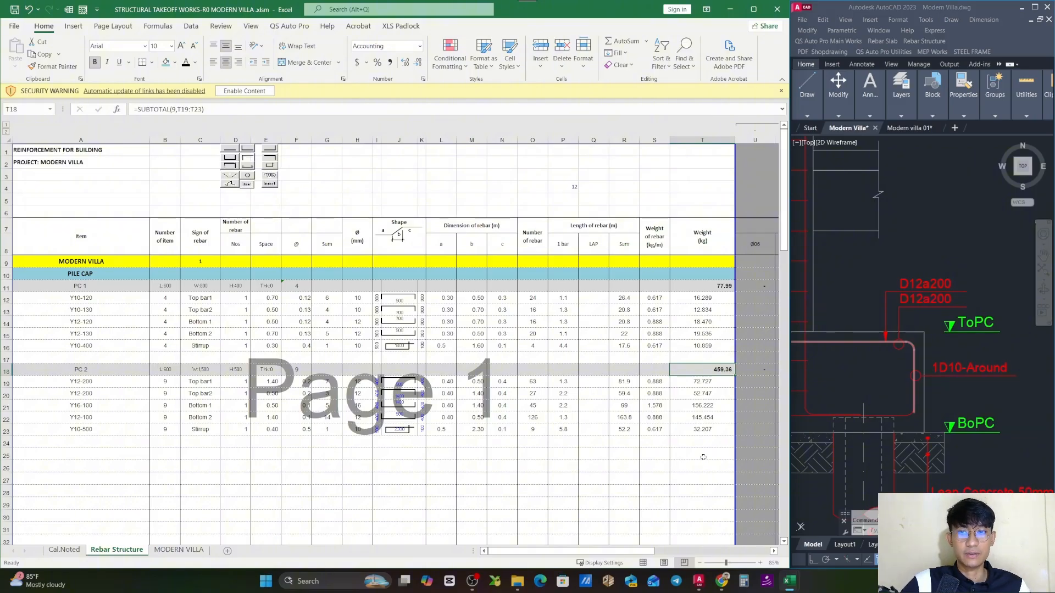
- Copy the total length formula with the $C$9 factor from R16 to PC 2's rebar rows R19 through R23
{"action": "left_click", "coordinate": [653, 382]}
{"action": "double_click", "coordinate": [651, 381]}
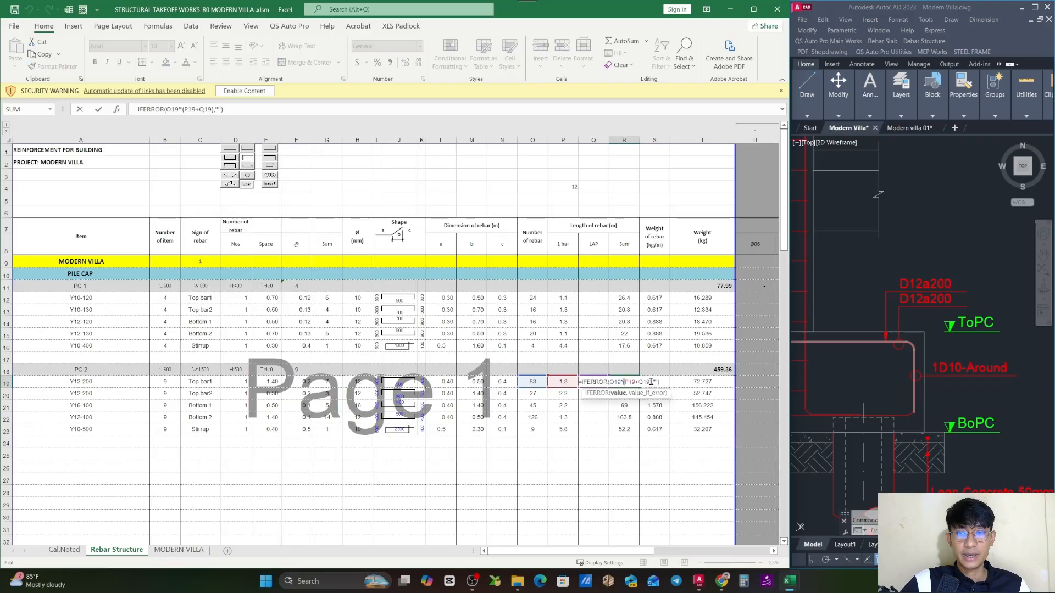
{"action": "key", "text": "Escape"}
{"action": "double_click", "coordinate": [631, 344]}
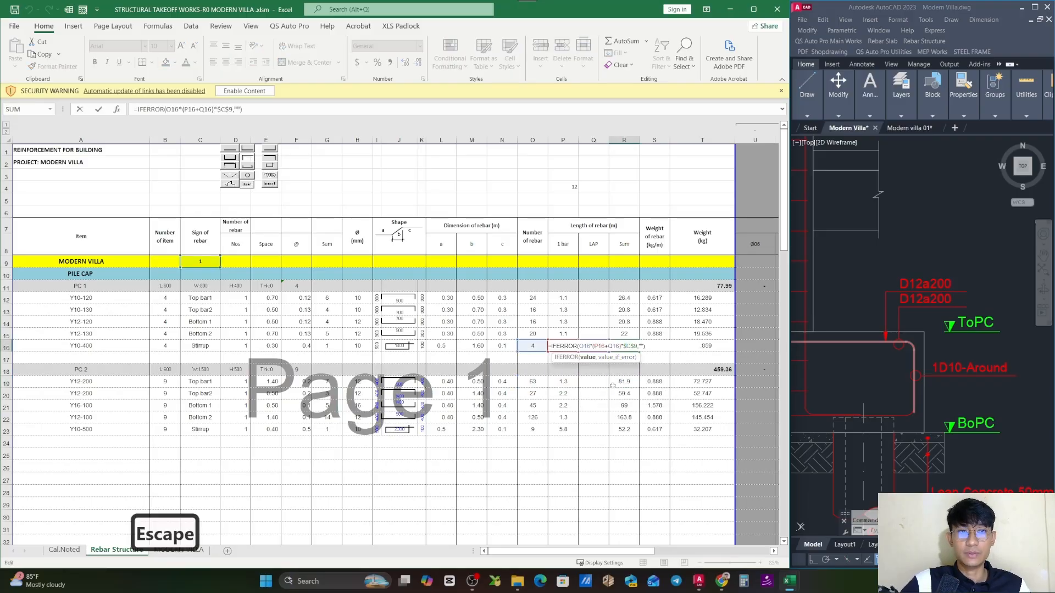
{"action": "key", "text": "Escape"}
{"action": "key", "text": "ctrl+c"}
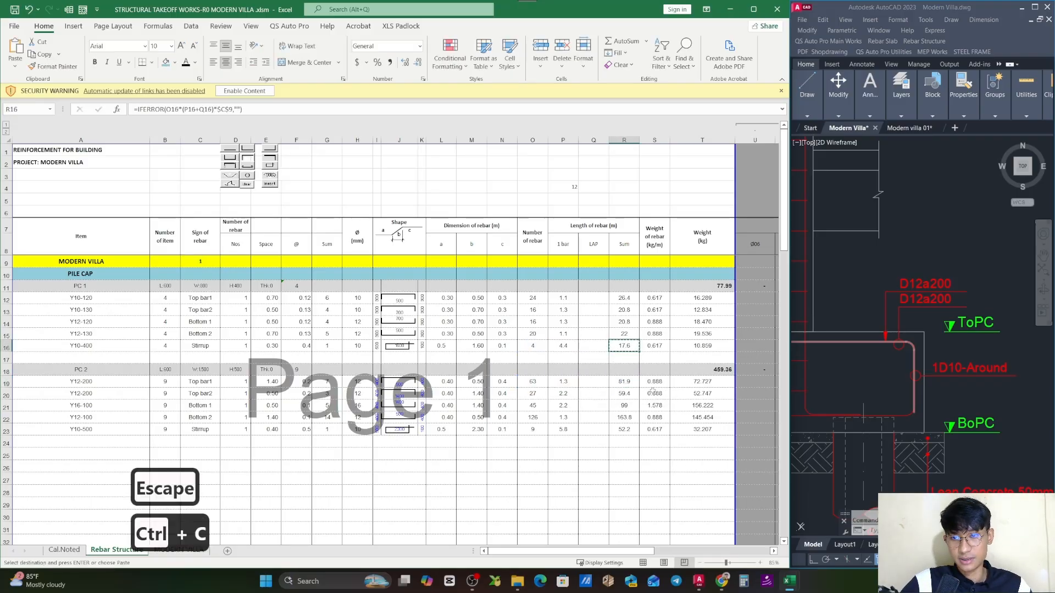
{"action": "left_click", "coordinate": [626, 382]}
{"action": "key", "text": "ctrl+v"}
{"action": "left_click_drag", "start_coordinate": [639, 387], "coordinate": [639, 435]}
{"action": "left_click", "coordinate": [648, 441]}
{"action": "left_click", "coordinate": [649, 455]}
- Try a factor of 1.05 in C9 of the MODERN VILLA row
{"action": "left_click", "coordinate": [201, 264]}
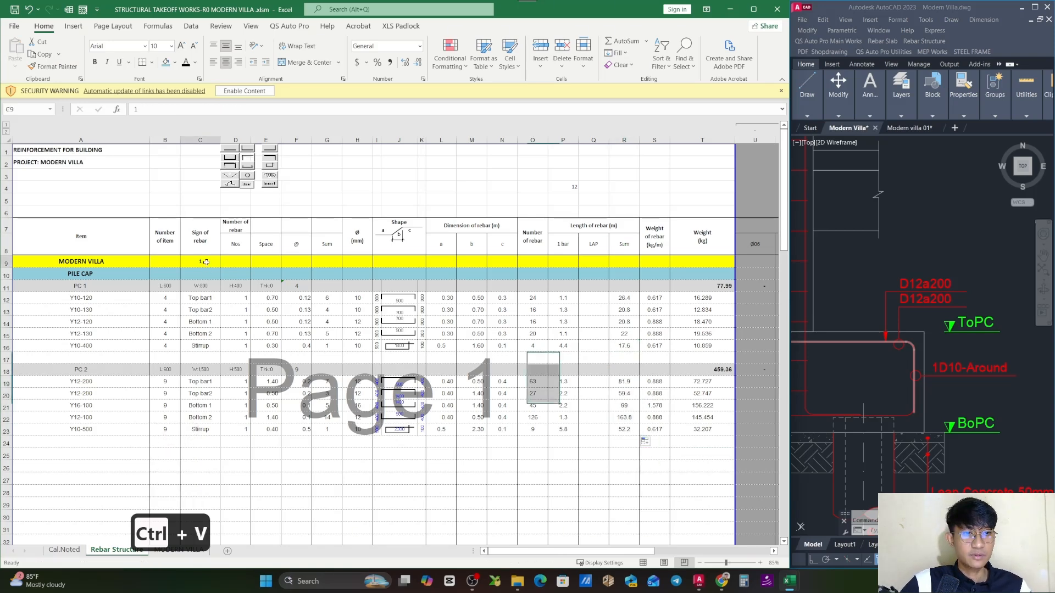
{"action": "type", "text": "1.05"}
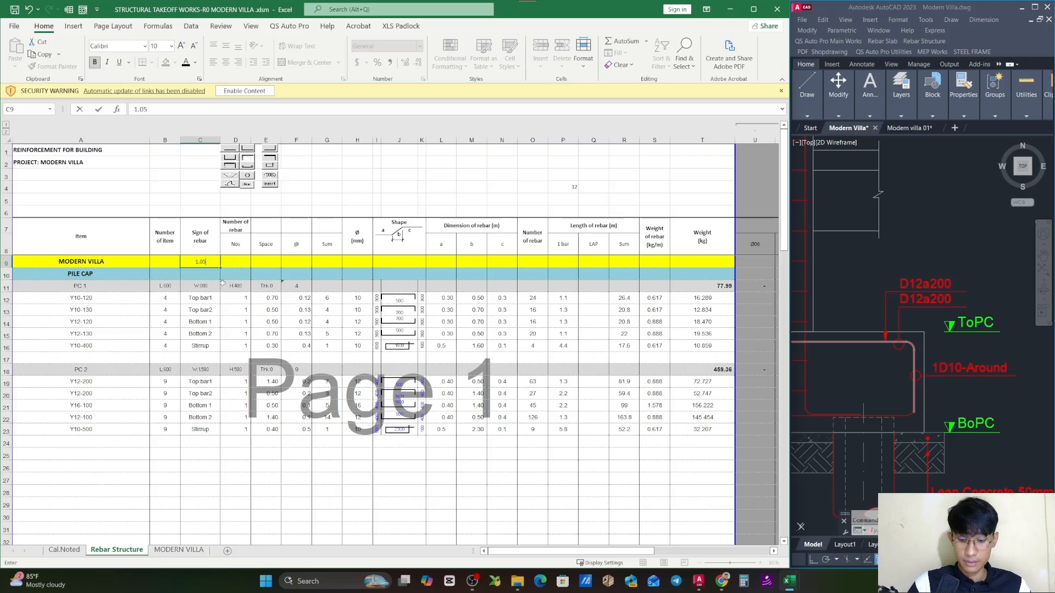
{"action": "key", "text": "Return"}
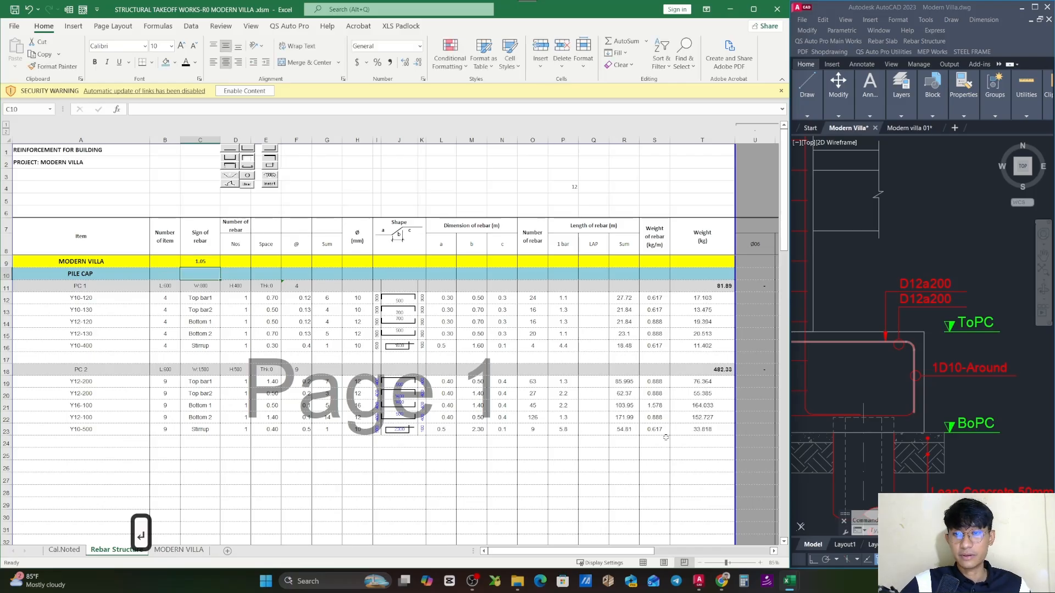
- Set the MODERN VILLA factor in C9 to 1 and save the workbook
{"action": "left_click", "coordinate": [199, 262]}
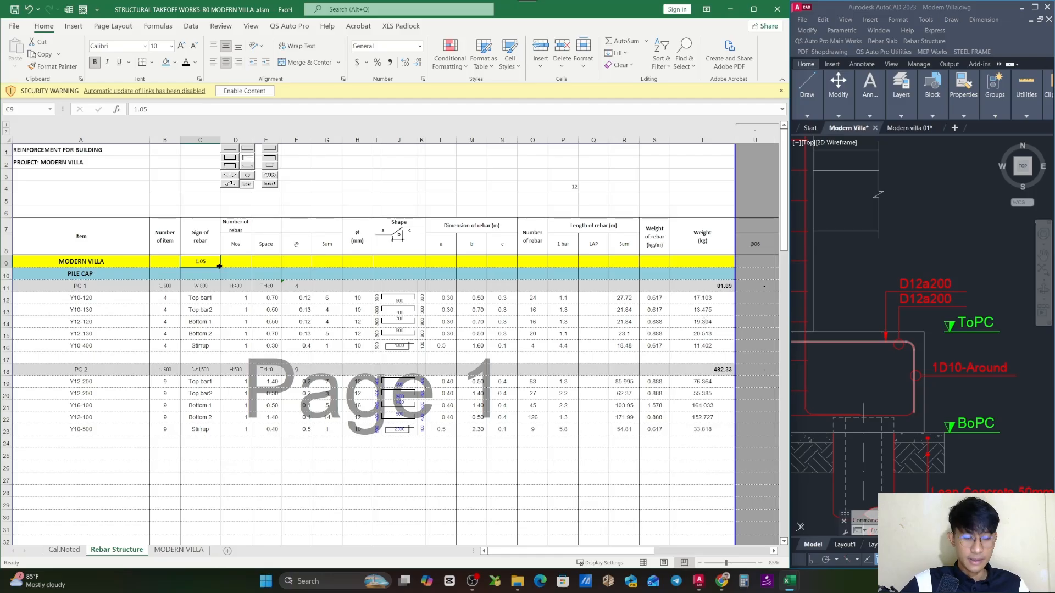
{"action": "type", "text": "1"}
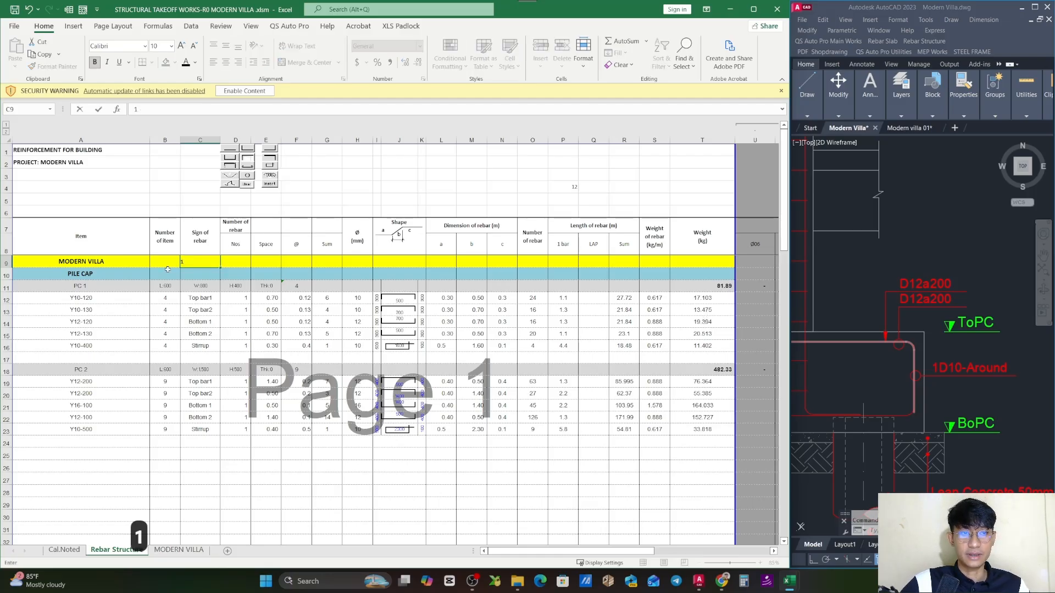
{"action": "left_click", "coordinate": [535, 477]}
{"action": "left_click", "coordinate": [667, 476]}
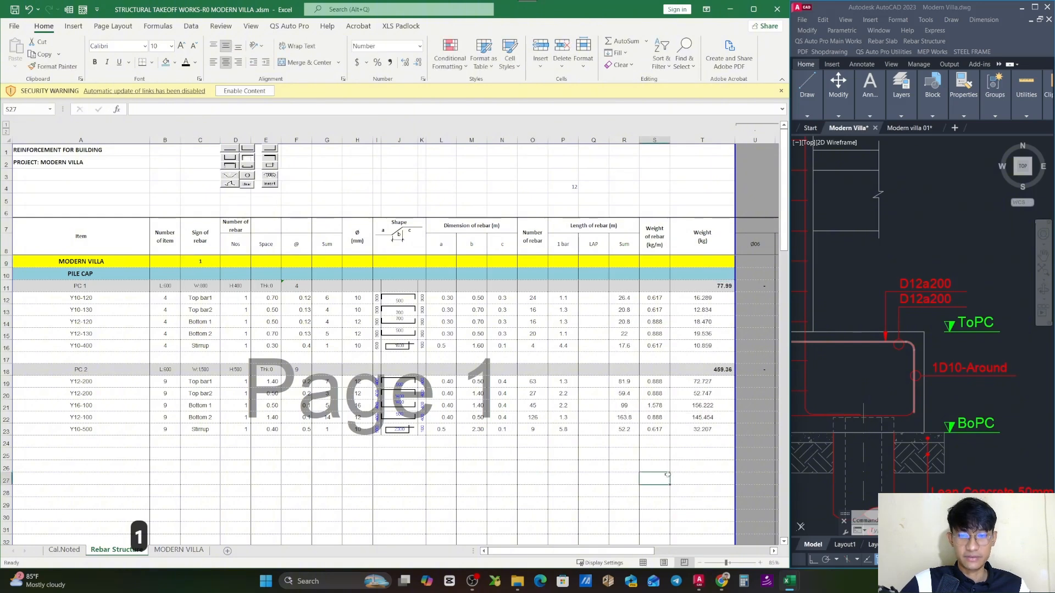
{"action": "key", "text": "Escape"}
{"action": "key", "text": "ctrl+s"}
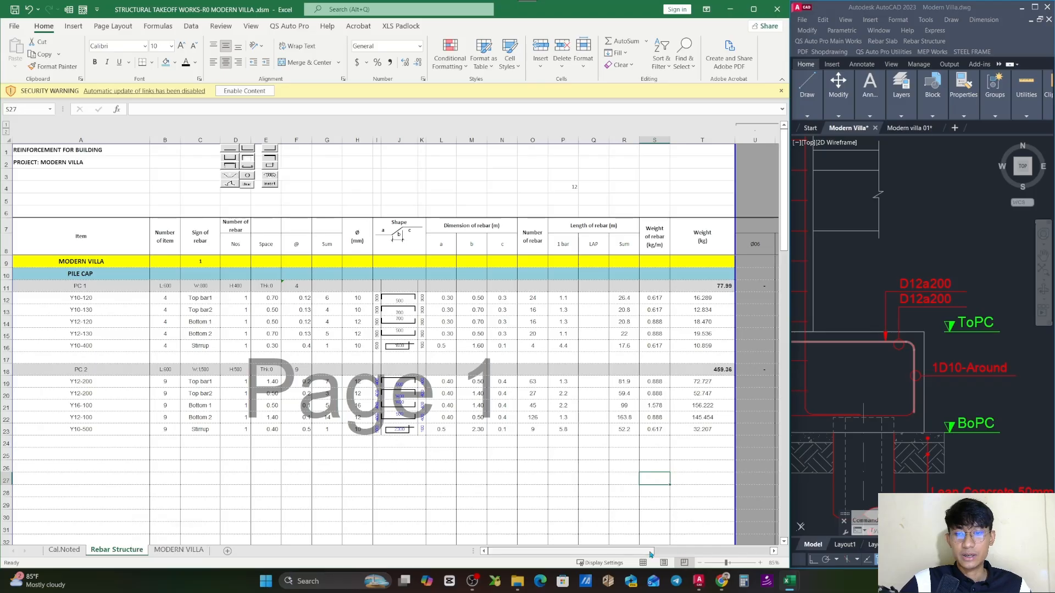
- Examine the Ø14 and Ø16 classification formulas in PC 2's rebar rows and the subtotal in Z18
{"action": "left_click_drag", "start_coordinate": [645, 553], "coordinate": [711, 555]}
{"action": "left_click", "coordinate": [550, 369]}
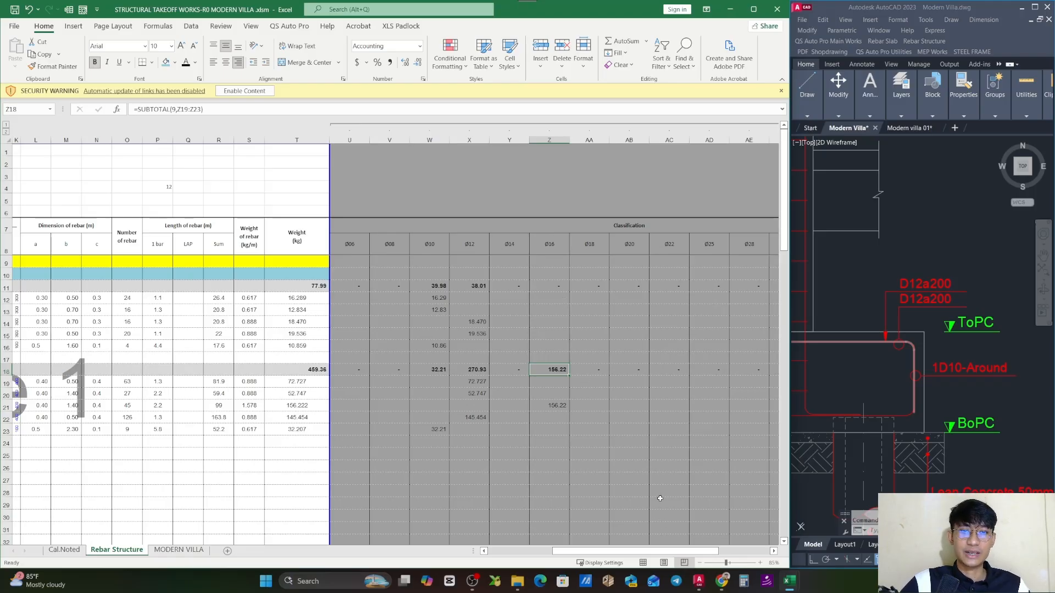
{"action": "left_click", "coordinate": [550, 393]}
{"action": "double_click", "coordinate": [558, 406]}
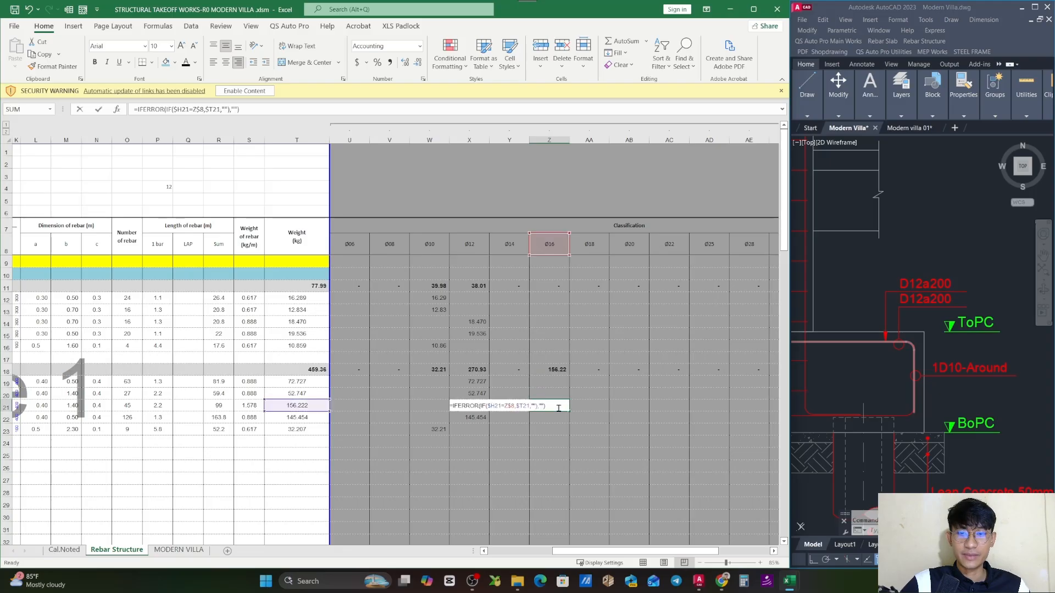
{"action": "key", "text": "Escape"}
{"action": "double_click", "coordinate": [557, 394]}
{"action": "key", "text": "Escape"}
{"action": "double_click", "coordinate": [510, 395]}
{"action": "key", "text": "Escape"}
{"action": "double_click", "coordinate": [510, 382]}
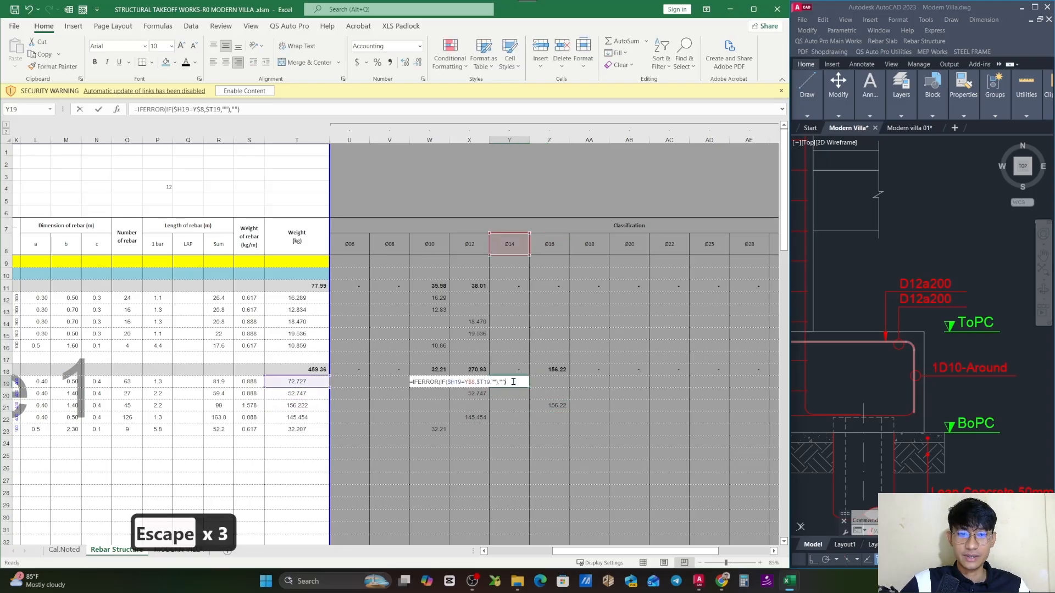
{"action": "key", "text": "Escape"}
- Check PC 2's bar diameters in H19:H22 against the Ø12 classification formula in X19
{"action": "left_click_drag", "start_coordinate": [678, 552], "coordinate": [624, 552]}
{"action": "left_click", "coordinate": [191, 383]}
{"action": "left_click_drag", "start_coordinate": [191, 388], "coordinate": [190, 417]}
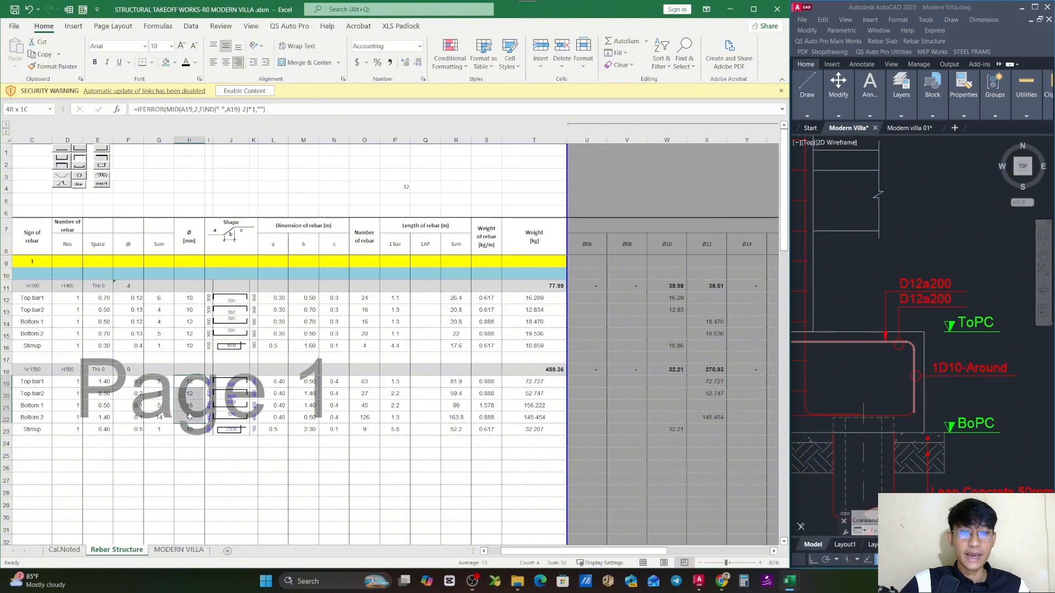
{"action": "left_click", "coordinate": [720, 383]}
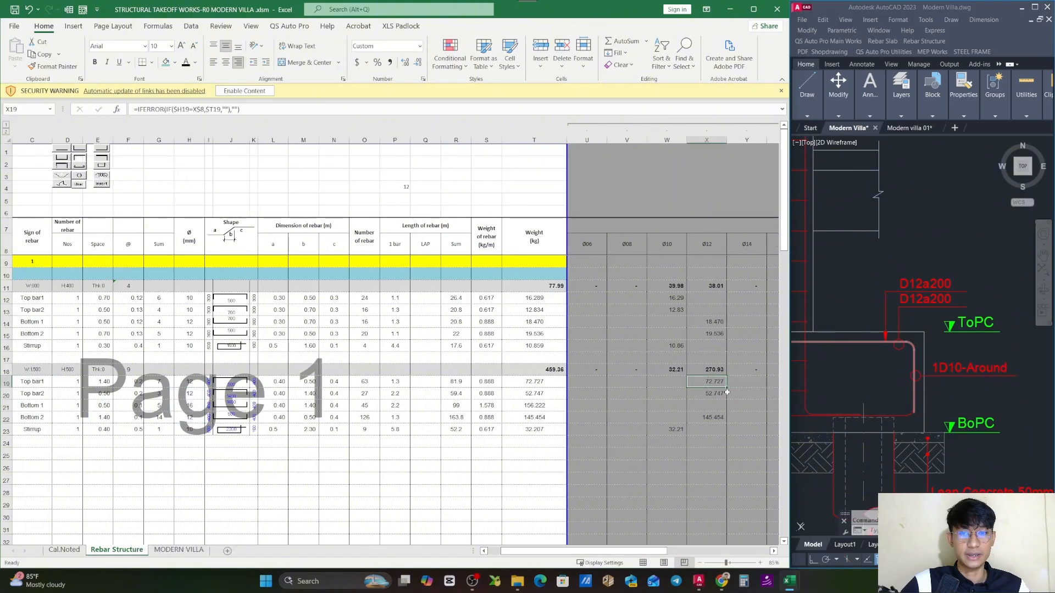
{"action": "double_click", "coordinate": [717, 382]}
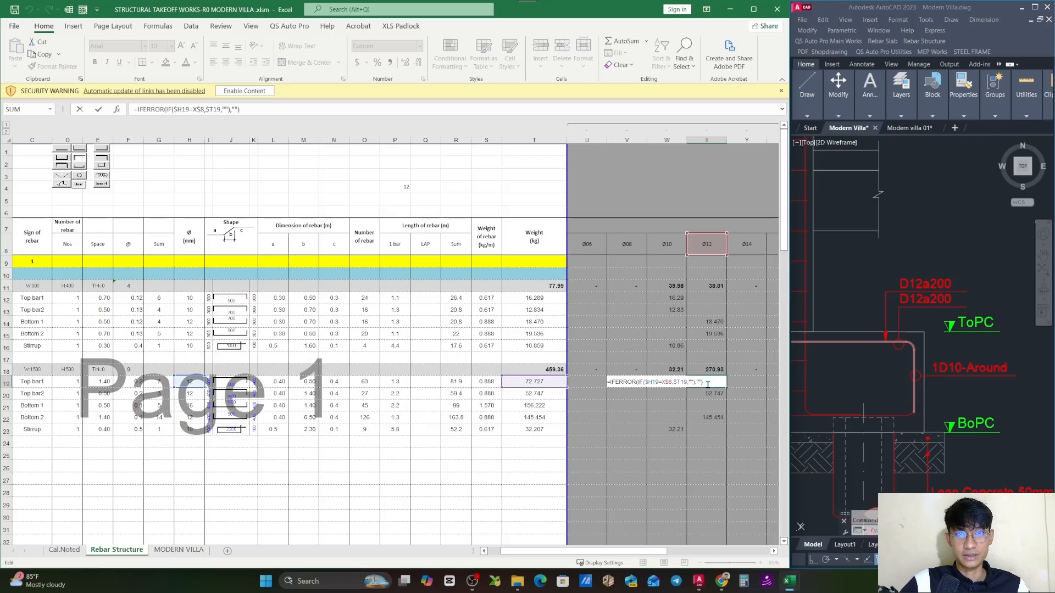
{"action": "key", "text": "Escape"}
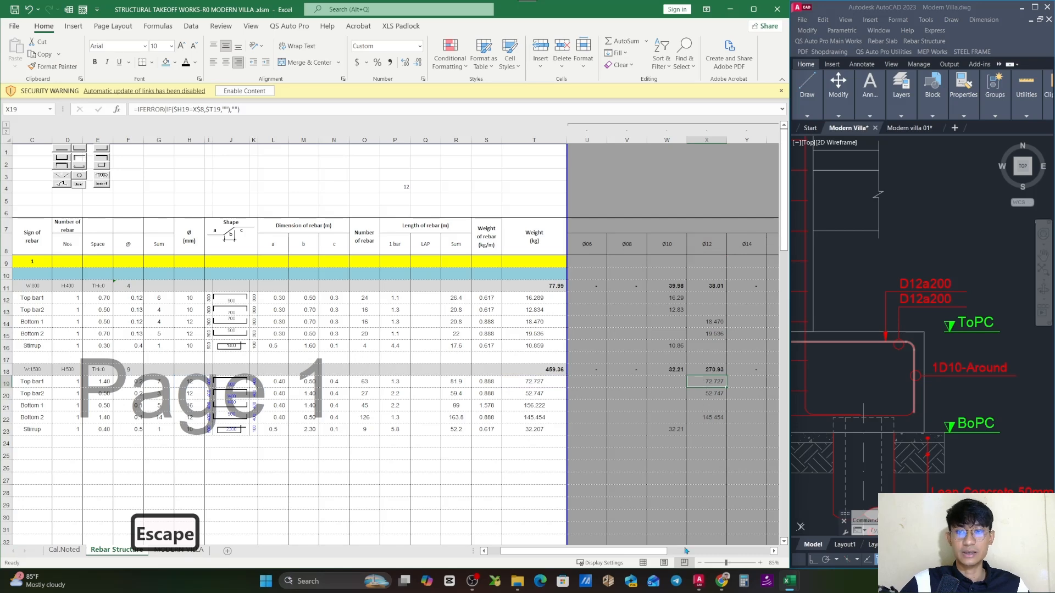
- Review PC 2's weight subtotals by diameter in W18:Z18, from Ø10 to Ø16
{"action": "left_click_drag", "start_coordinate": [662, 552], "coordinate": [693, 554]}
{"action": "left_click", "coordinate": [625, 430]}
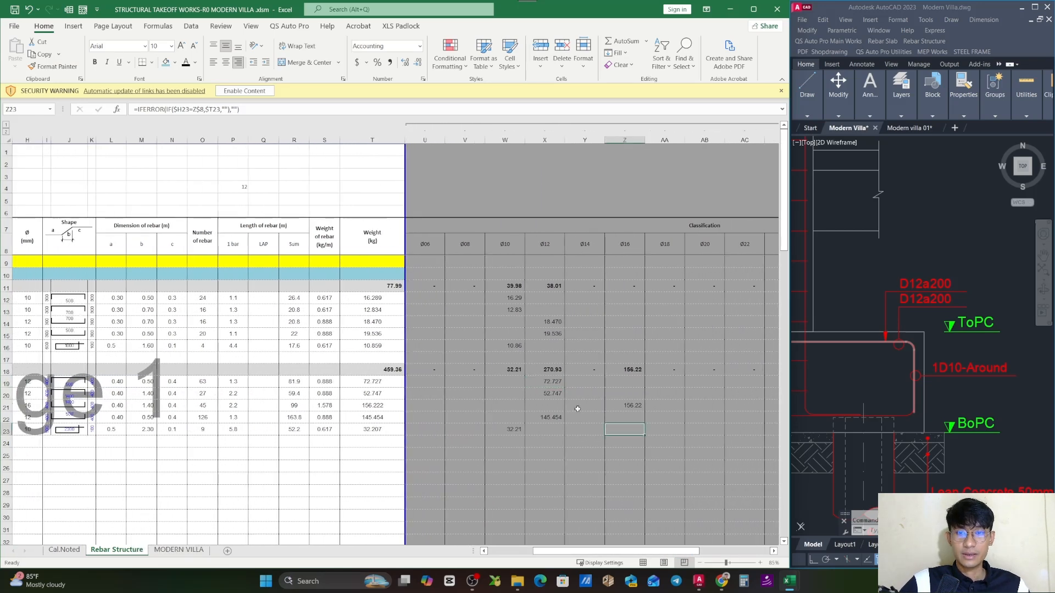
{"action": "left_click_drag", "start_coordinate": [508, 369], "coordinate": [626, 369]}
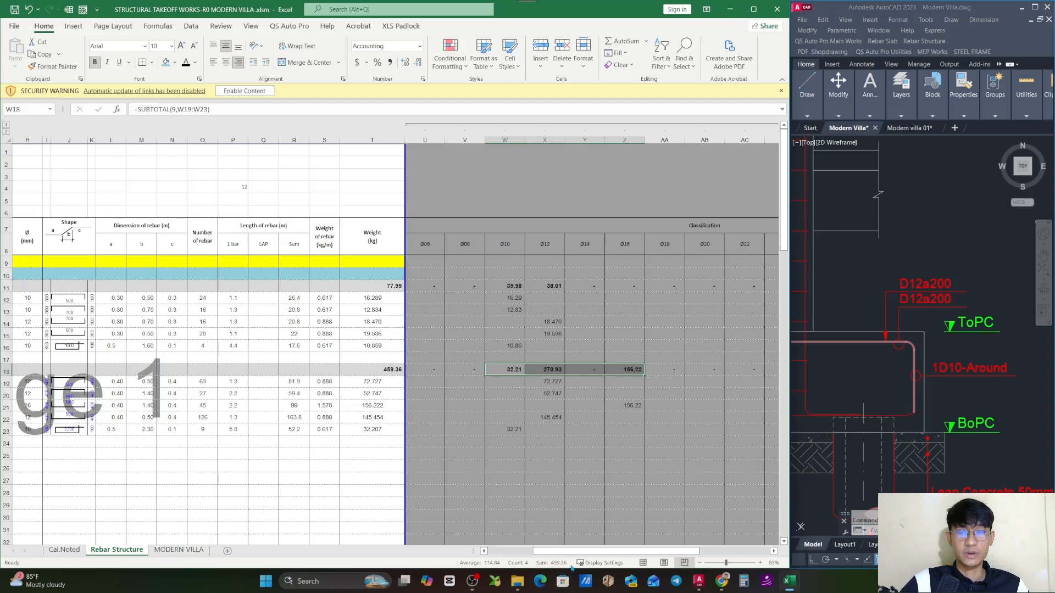
{"action": "left_click", "coordinate": [650, 432]}
{"action": "left_click_drag", "start_coordinate": [680, 551], "coordinate": [599, 549]}
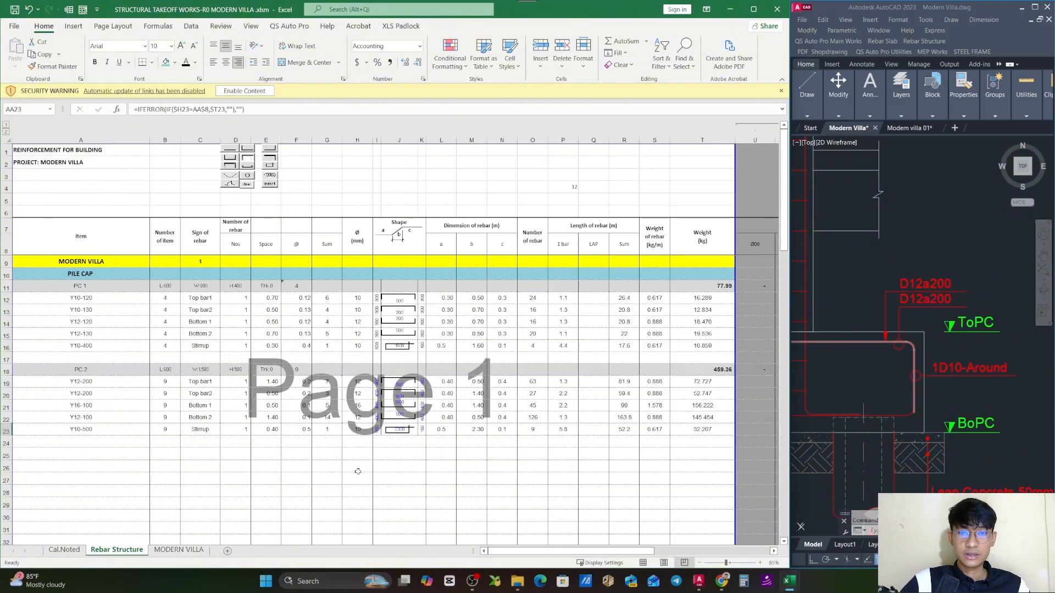
- Copy PC 2's block in rows 18 through 23 and insert the copied rows at row 25
{"action": "left_click", "coordinate": [201, 464]}
{"action": "scroll", "coordinate": [164, 370], "scroll_direction": "down", "scroll_amount": 1}
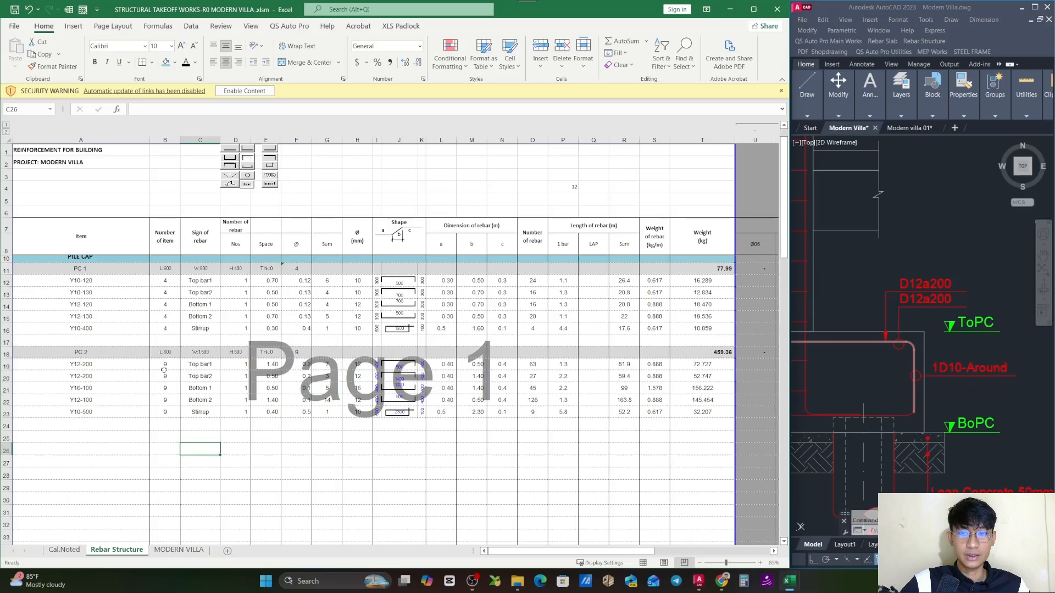
{"action": "scroll", "coordinate": [163, 371], "scroll_direction": "down", "scroll_amount": 2}
{"action": "left_click", "coordinate": [4, 333]}
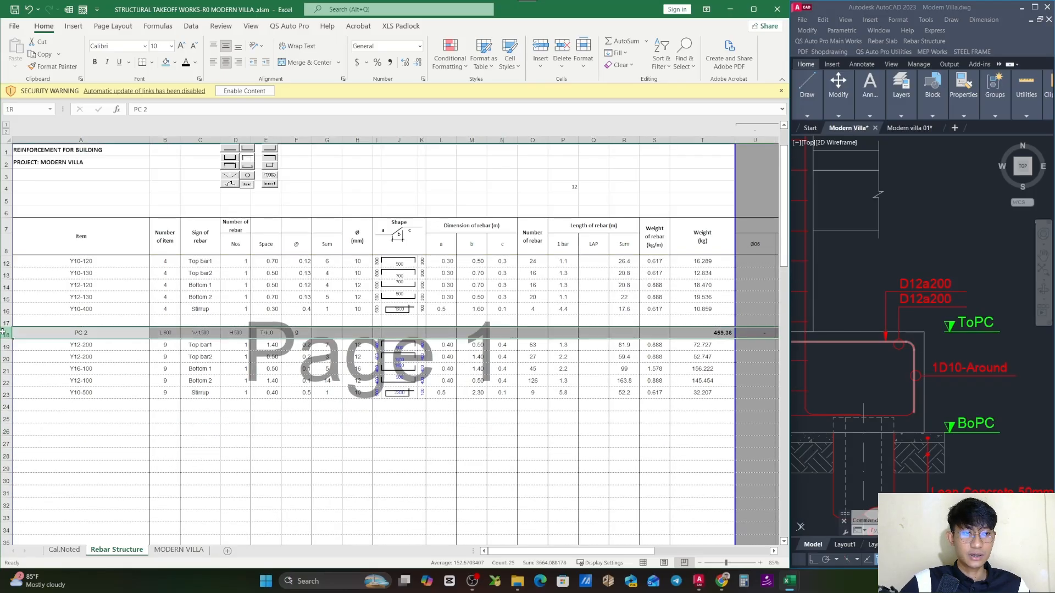
{"action": "left_click_drag", "start_coordinate": [3, 331], "coordinate": [8, 406]}
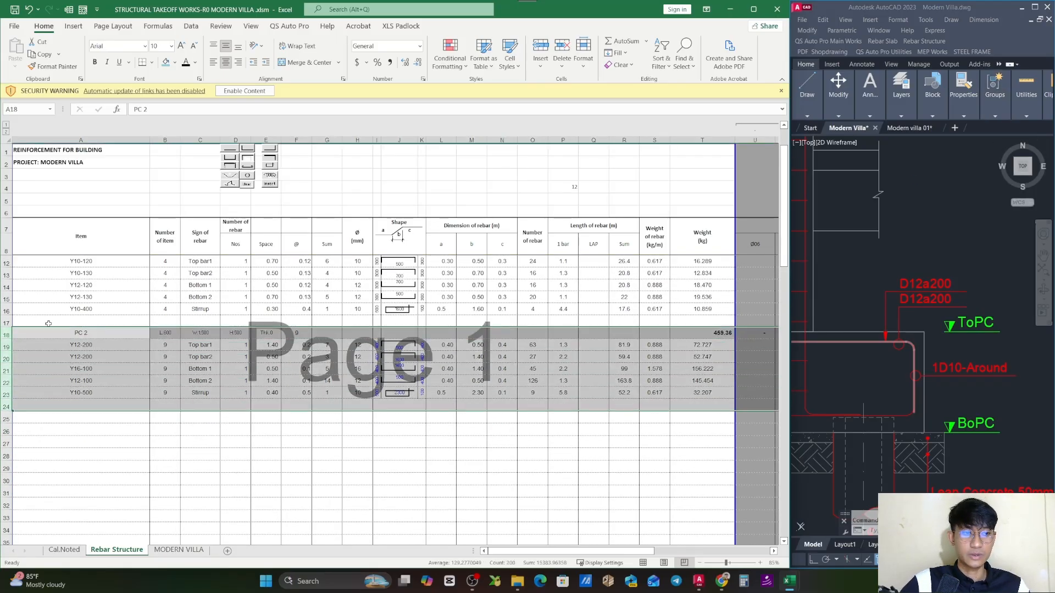
{"action": "left_click_drag", "start_coordinate": [5, 333], "coordinate": [70, 384]}
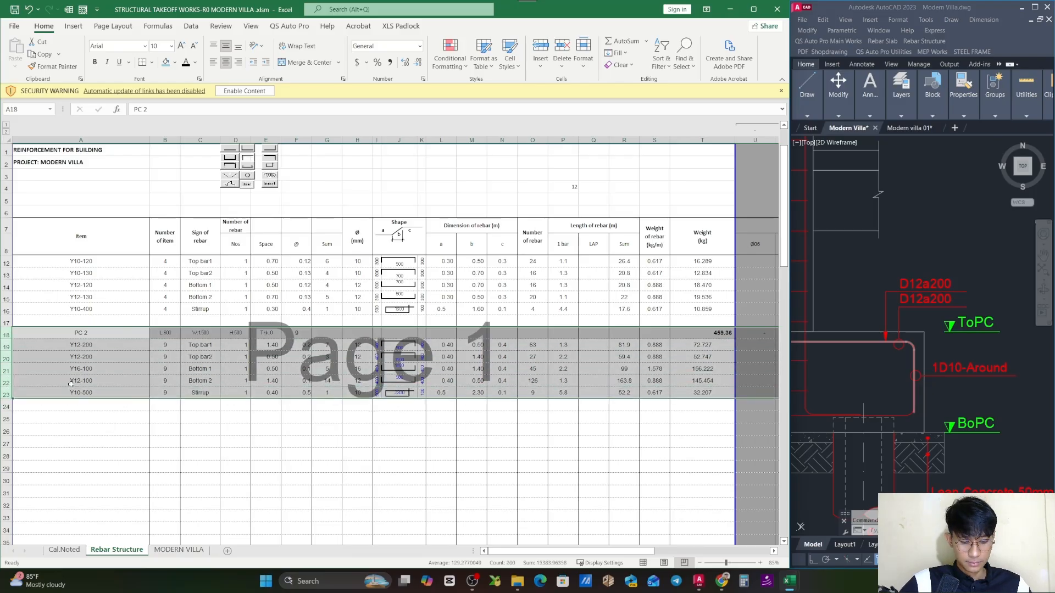
{"action": "key", "text": "ctrl+c"}
{"action": "right_click", "coordinate": [5, 419]}
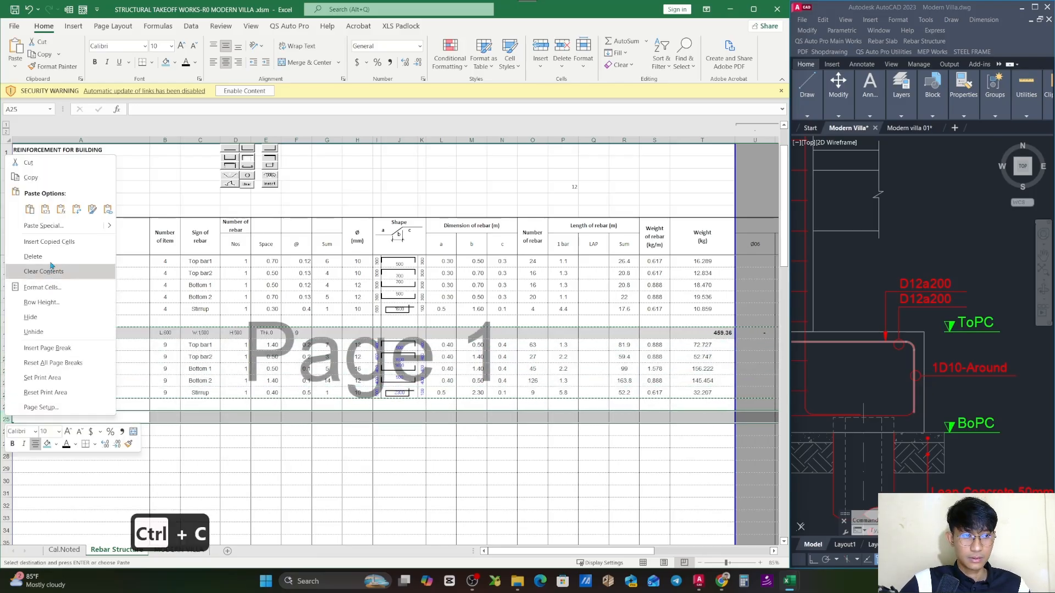
{"action": "left_click", "coordinate": [50, 242]}
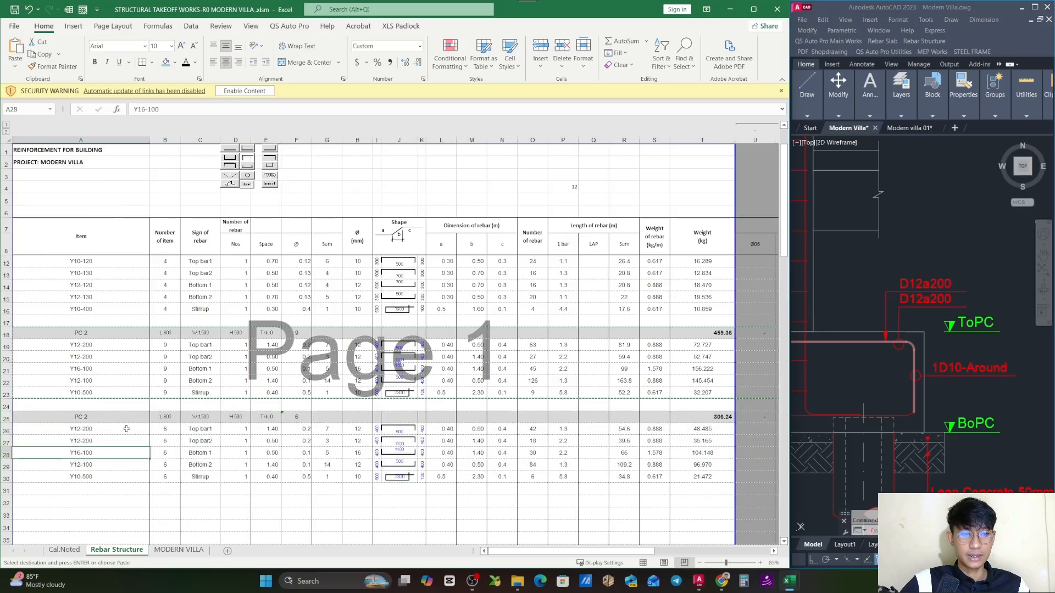
{"action": "key", "text": "Escape"}
- Find the PC 3 piles plan in the drawing, rename the copied block in A25 as PC 3 and check its length and width
{"action": "scroll", "coordinate": [989, 364], "scroll_direction": "down", "scroll_amount": 5}
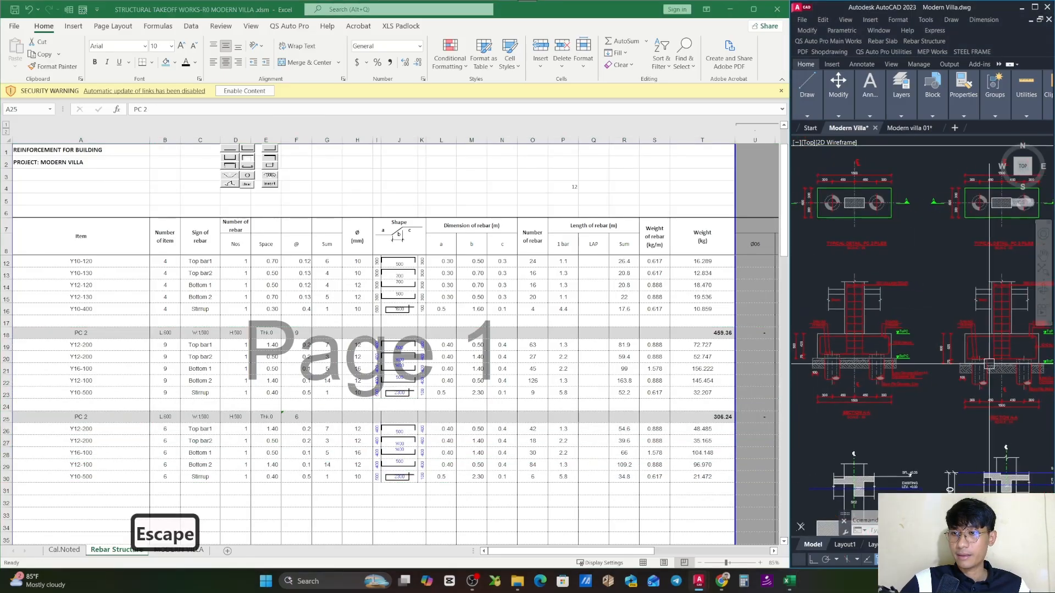
{"action": "scroll", "coordinate": [909, 402], "scroll_direction": "up", "scroll_amount": 2}
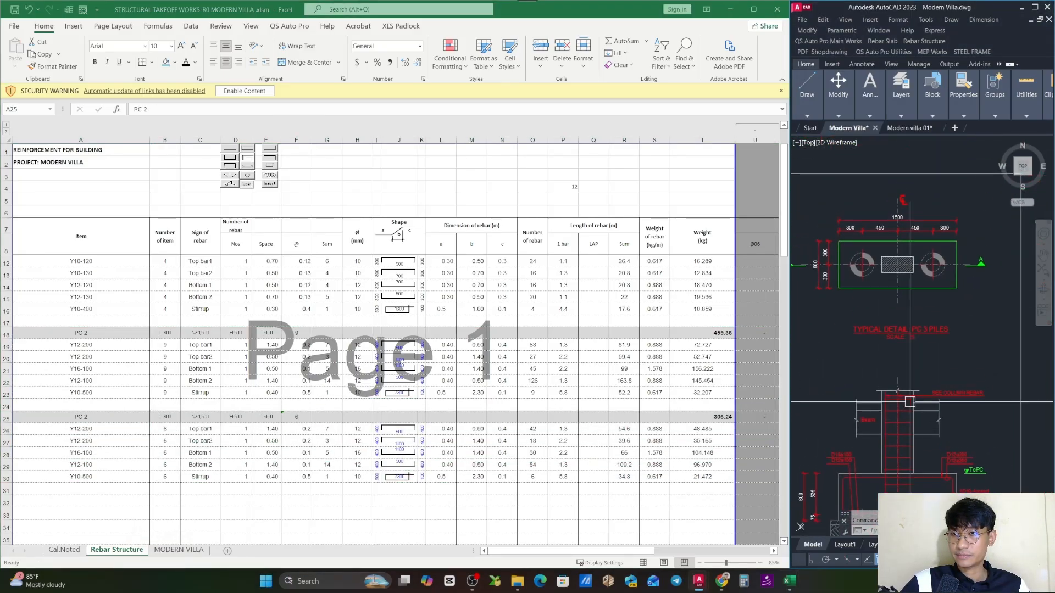
{"action": "scroll", "coordinate": [882, 275], "scroll_direction": "up", "scroll_amount": 2}
{"action": "left_click_drag", "start_coordinate": [883, 275], "coordinate": [921, 325]}
{"action": "scroll", "coordinate": [921, 323], "scroll_direction": "down", "scroll_amount": 2}
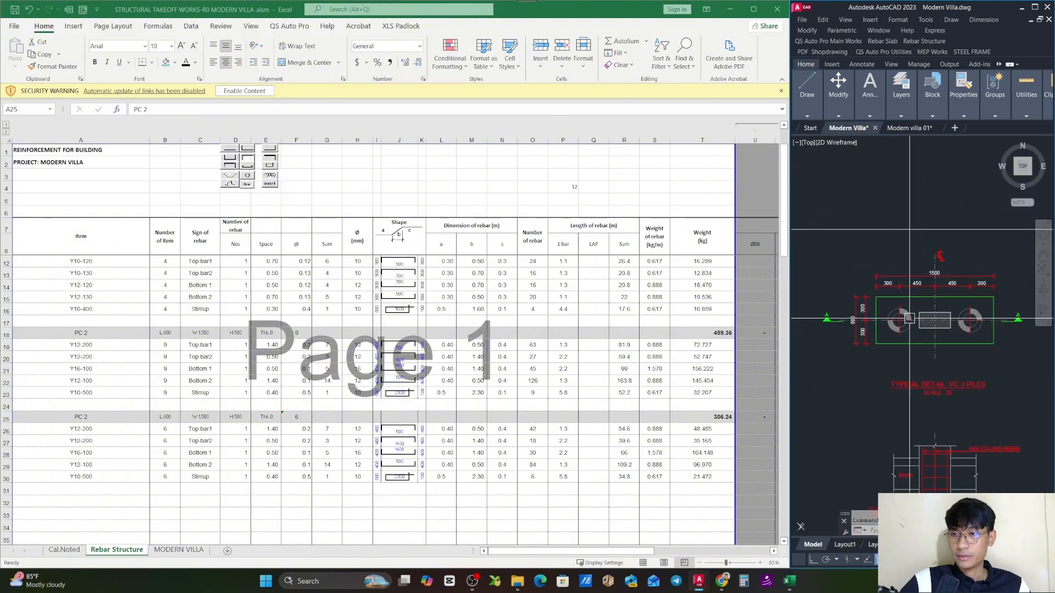
{"action": "scroll", "coordinate": [934, 302], "scroll_direction": "up", "scroll_amount": 3}
{"action": "left_click", "coordinate": [112, 416]}
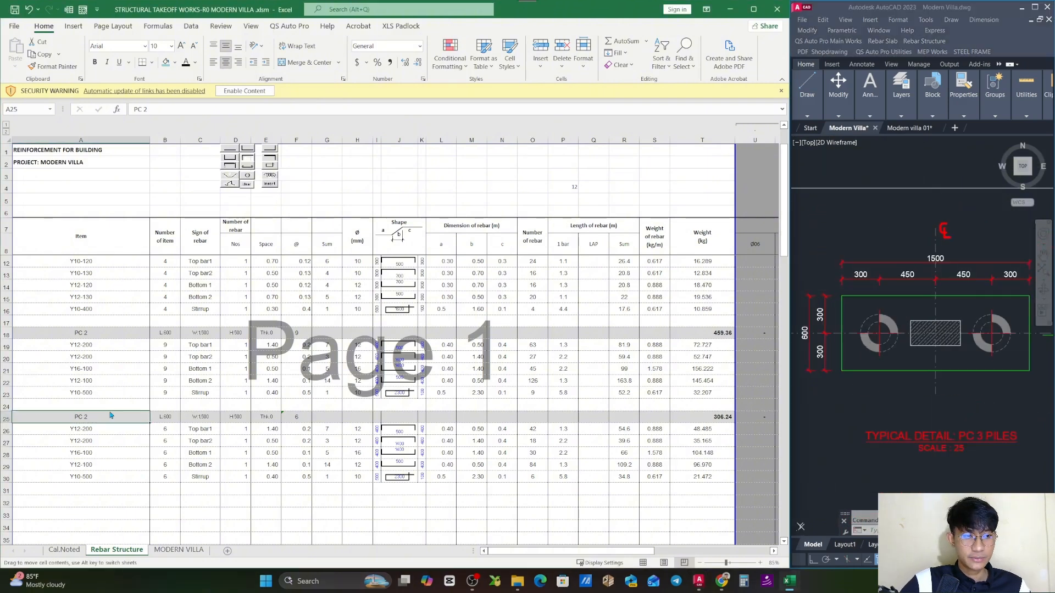
{"action": "double_click", "coordinate": [111, 416]}
{"action": "key", "text": "BackSpace"}
{"action": "type", "text": "3"}
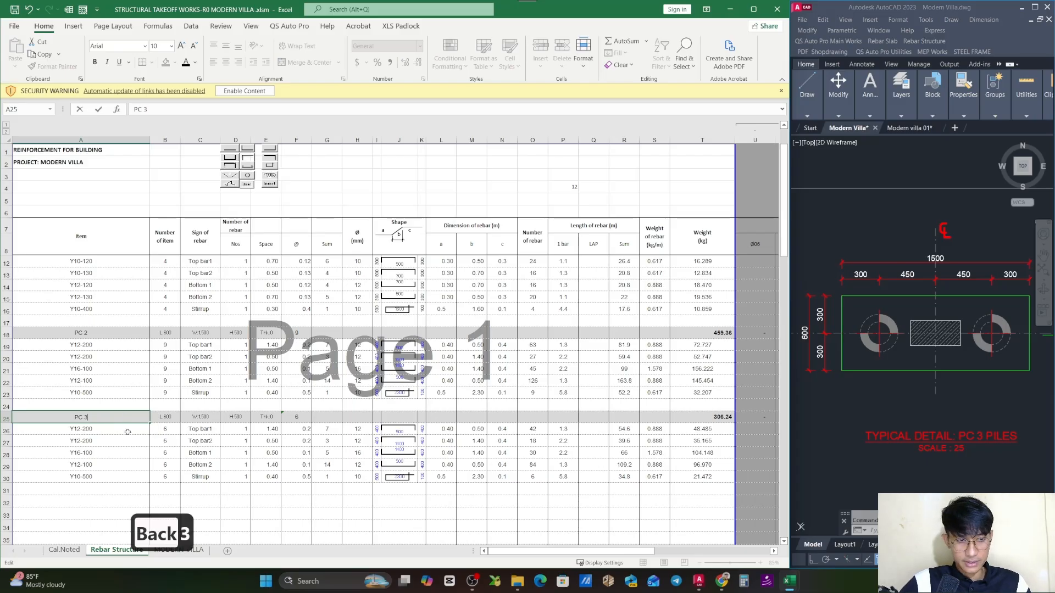
{"action": "left_click", "coordinate": [172, 418]}
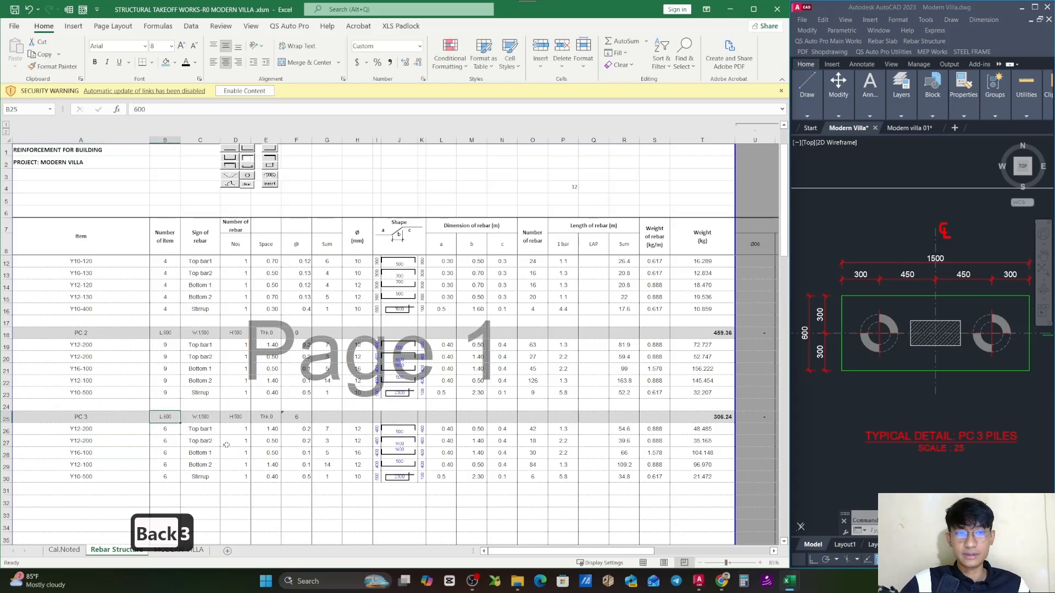
{"action": "left_click", "coordinate": [209, 418]}
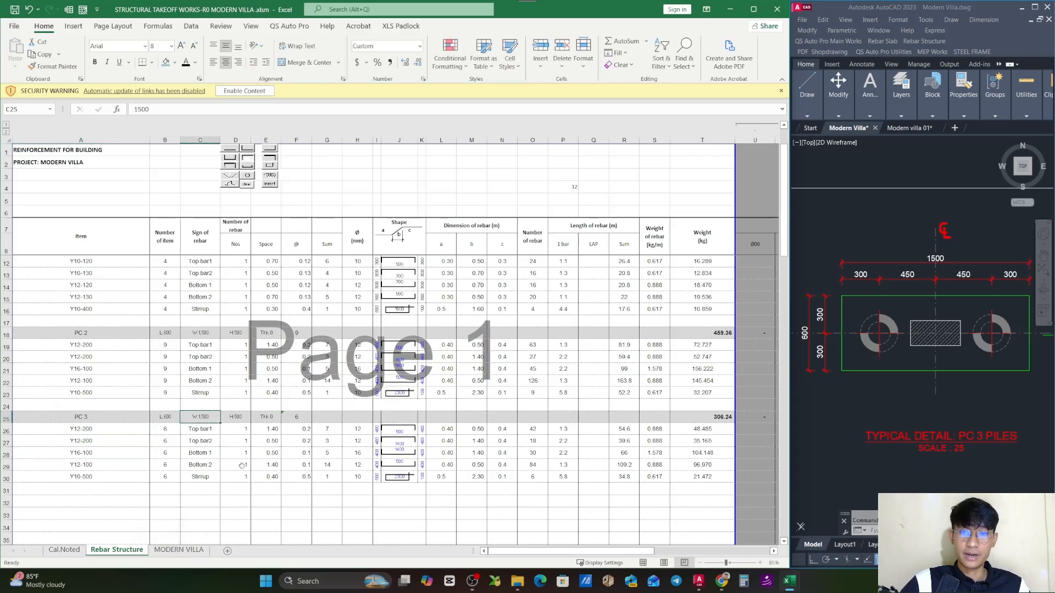
- Check the cap height dimension in the PC 3 section and set PC 3's height in D25 to 600
{"action": "left_click", "coordinate": [946, 329]}
{"action": "scroll", "coordinate": [945, 330], "scroll_direction": "down", "scroll_amount": 5}
{"action": "scroll", "coordinate": [934, 428], "scroll_direction": "up", "scroll_amount": 7}
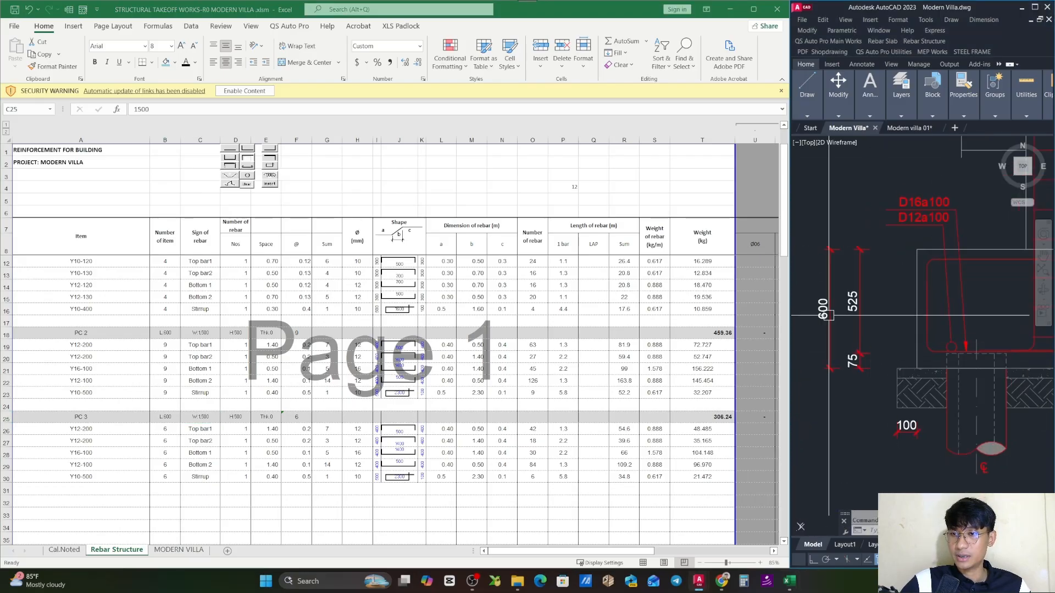
{"action": "left_click", "coordinate": [829, 315]}
{"action": "left_click", "coordinate": [240, 417]}
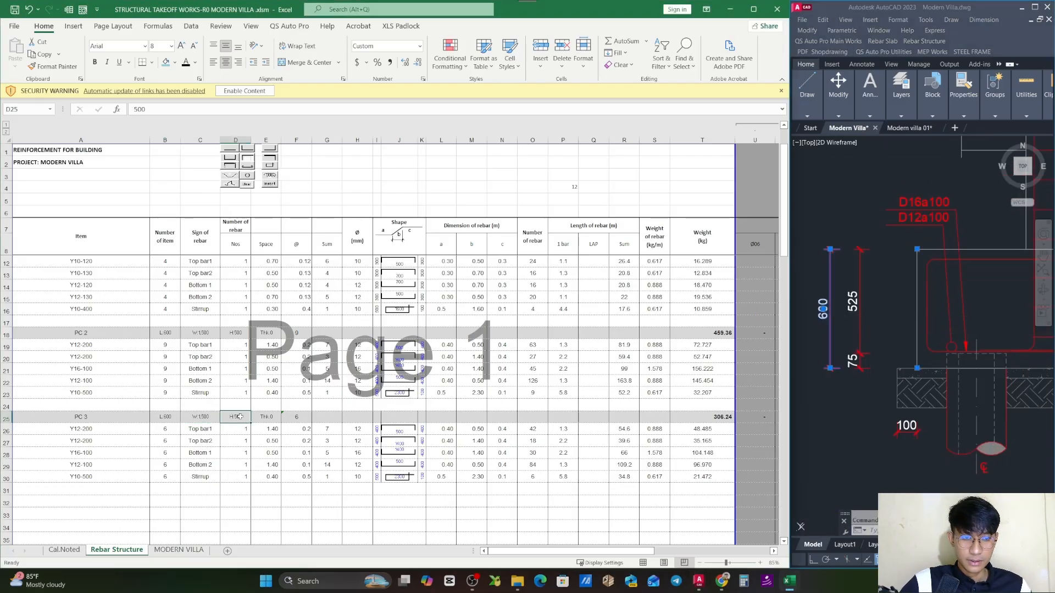
{"action": "type", "text": "600"}
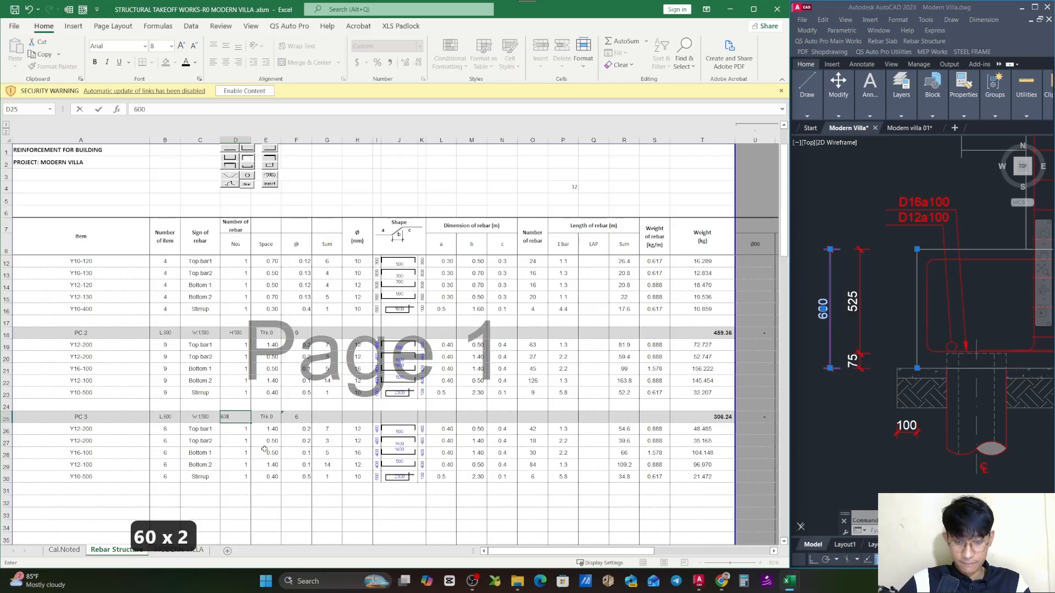
{"action": "key", "text": "Return"}
{"action": "left_click", "coordinate": [288, 505]}
- Set PC 3's quantity in F25 to 1
{"action": "left_click", "coordinate": [298, 418]}
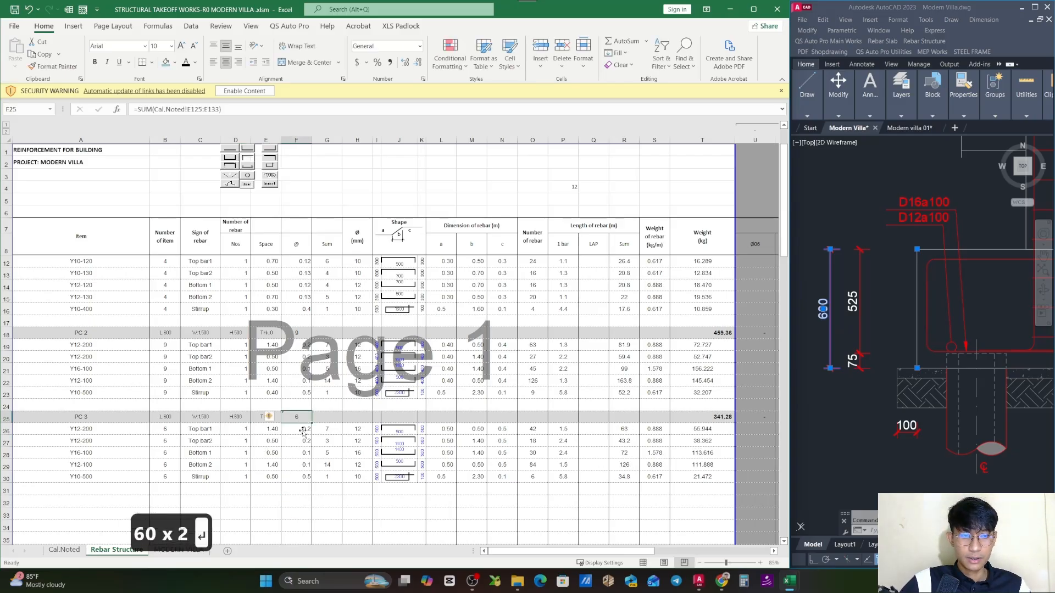
{"action": "type", "text": "="}
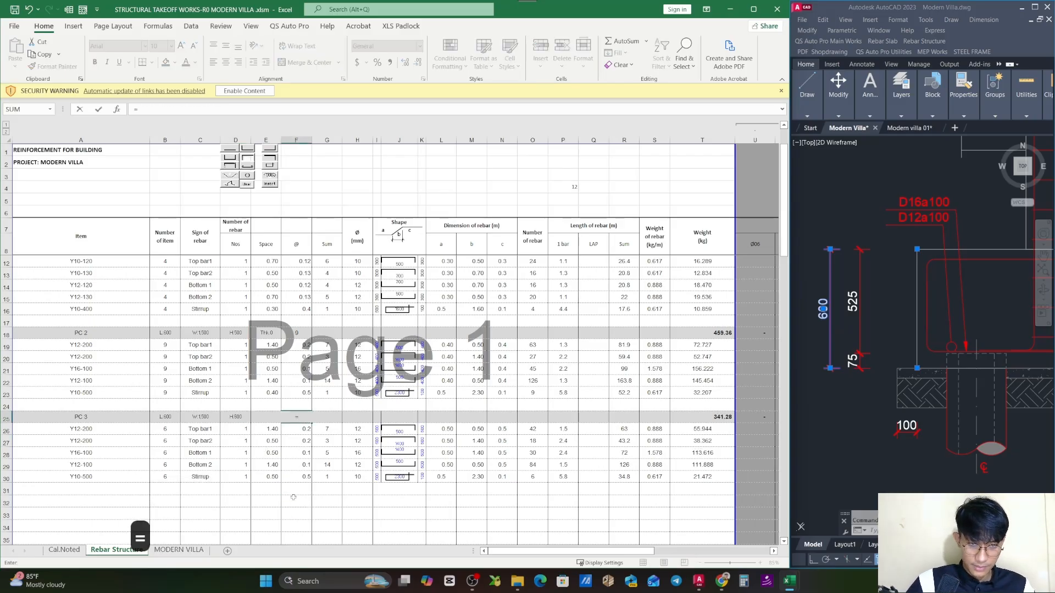
{"action": "key", "text": "Escape"}
{"action": "type", "text": "1"}
{"action": "left_click", "coordinate": [308, 513]}
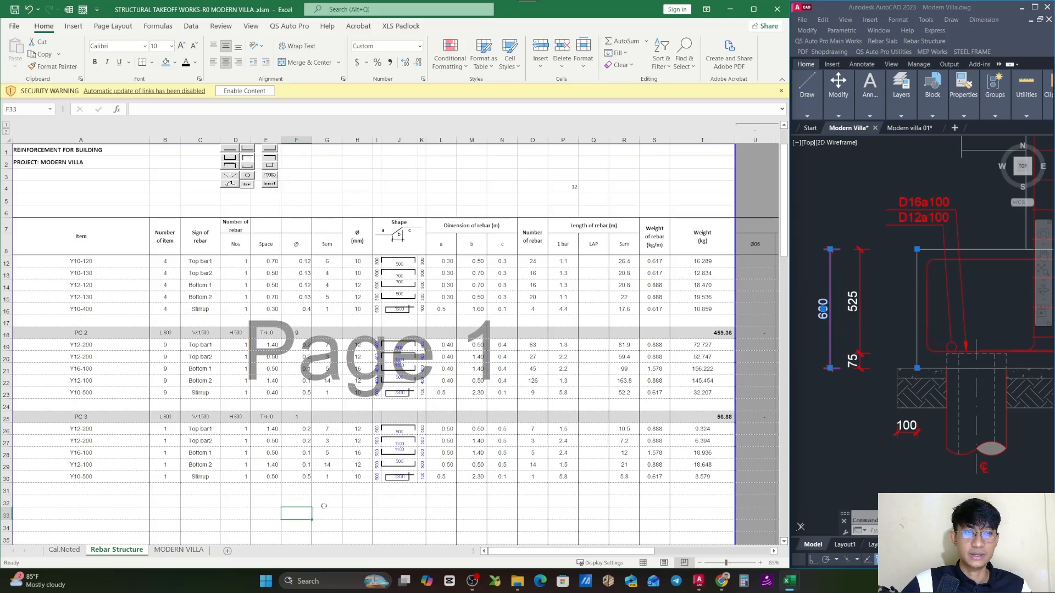
{"action": "left_click", "coordinate": [290, 503]}
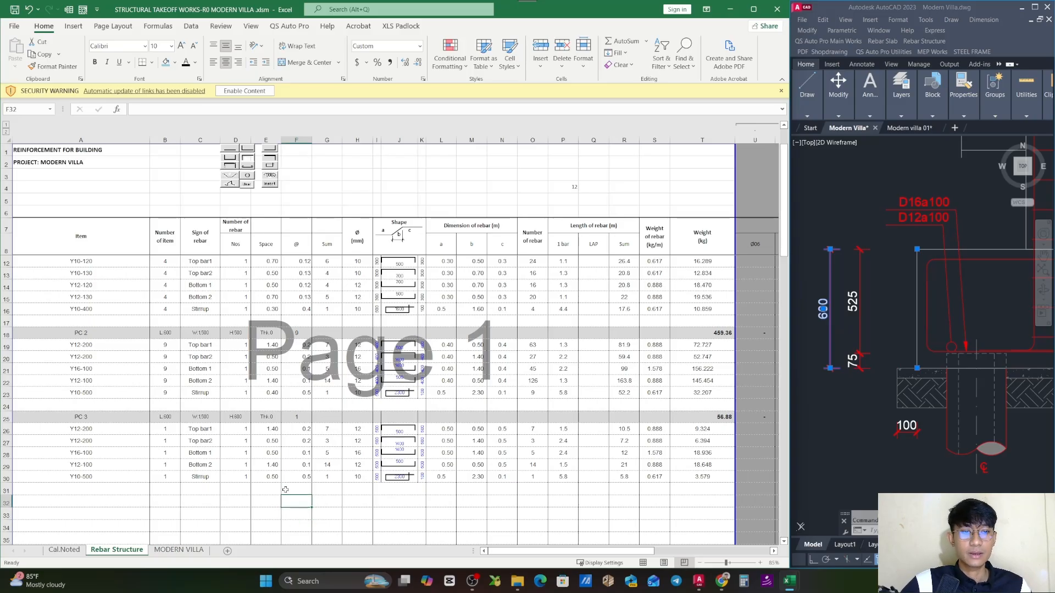
{"action": "left_click", "coordinate": [288, 491]}
{"action": "key", "text": "Escape"}
- Check PC 3's top bar items in A26:A27 against the top rebar callouts in the PC 3 section drawing
{"action": "left_click", "coordinate": [112, 433]}
{"action": "scroll", "coordinate": [936, 342], "scroll_direction": "down", "scroll_amount": 3}
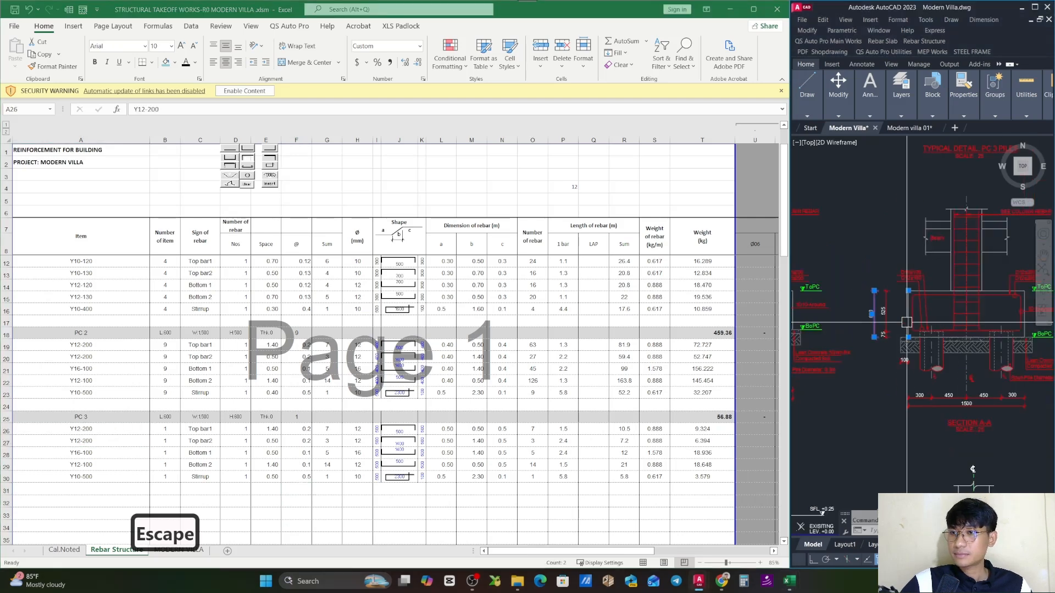
{"action": "scroll", "coordinate": [936, 341], "scroll_direction": "up", "scroll_amount": 4}
{"action": "scroll", "coordinate": [936, 342], "scroll_direction": "down", "scroll_amount": 2}
{"action": "scroll", "coordinate": [886, 340], "scroll_direction": "up", "scroll_amount": 4}
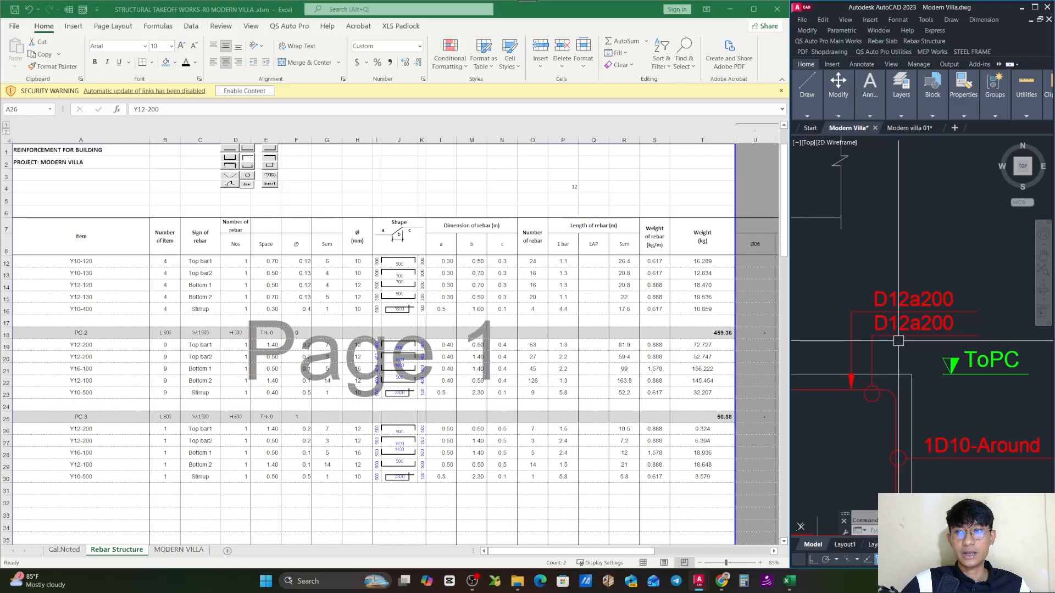
{"action": "left_click_drag", "start_coordinate": [908, 356], "coordinate": [916, 346]}
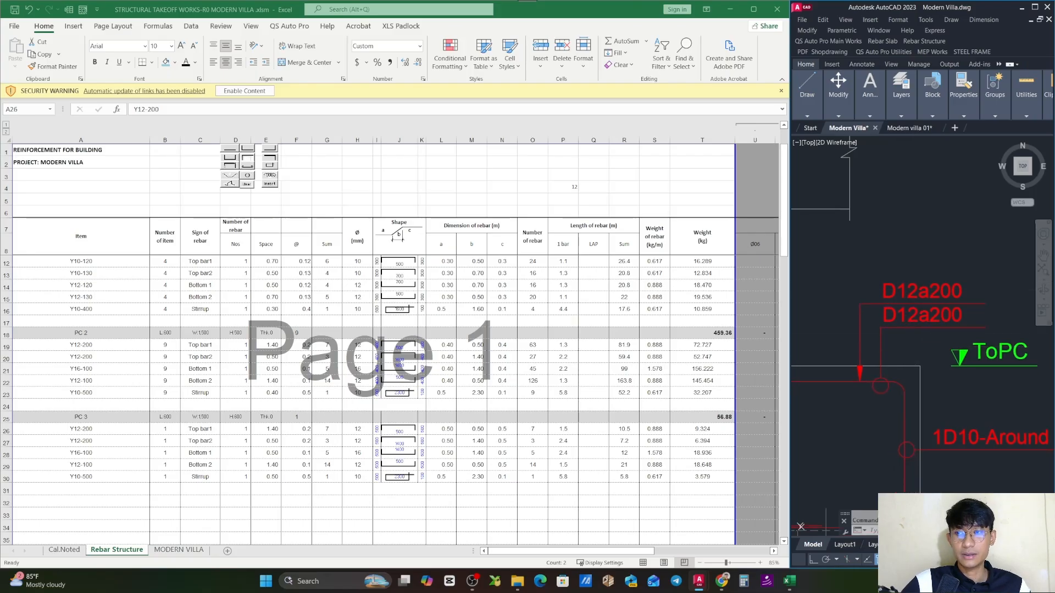
{"action": "left_click", "coordinate": [926, 304]}
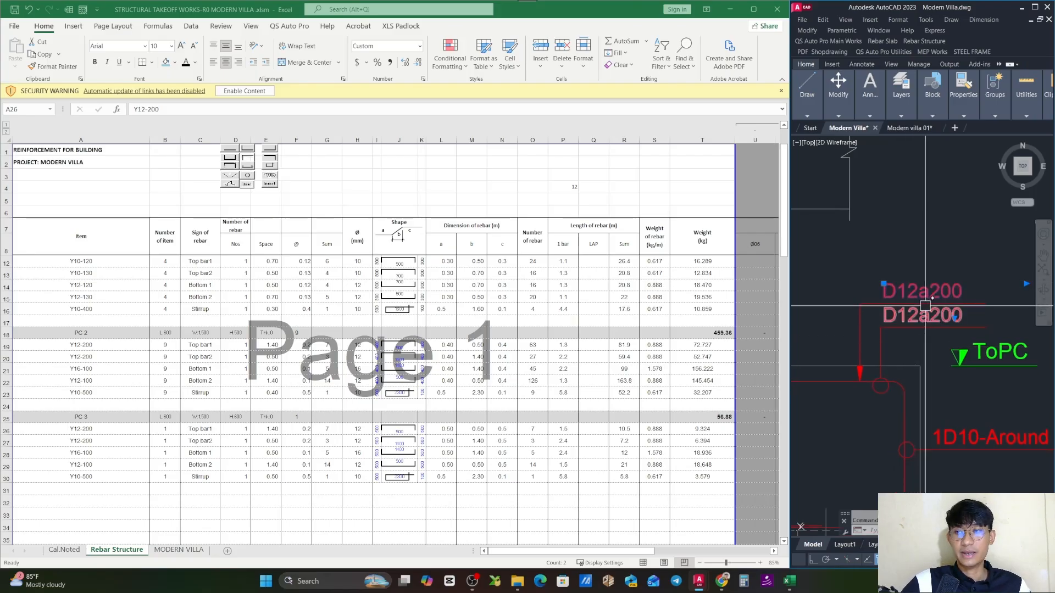
{"action": "key", "text": "Escape"}
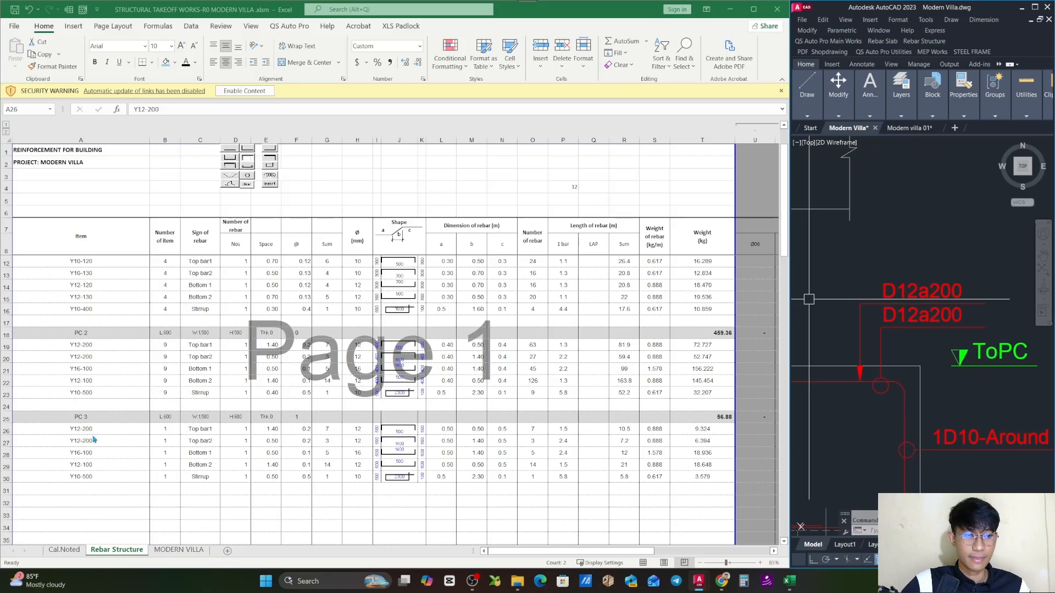
{"action": "left_click", "coordinate": [146, 434]}
{"action": "left_click", "coordinate": [871, 292]}
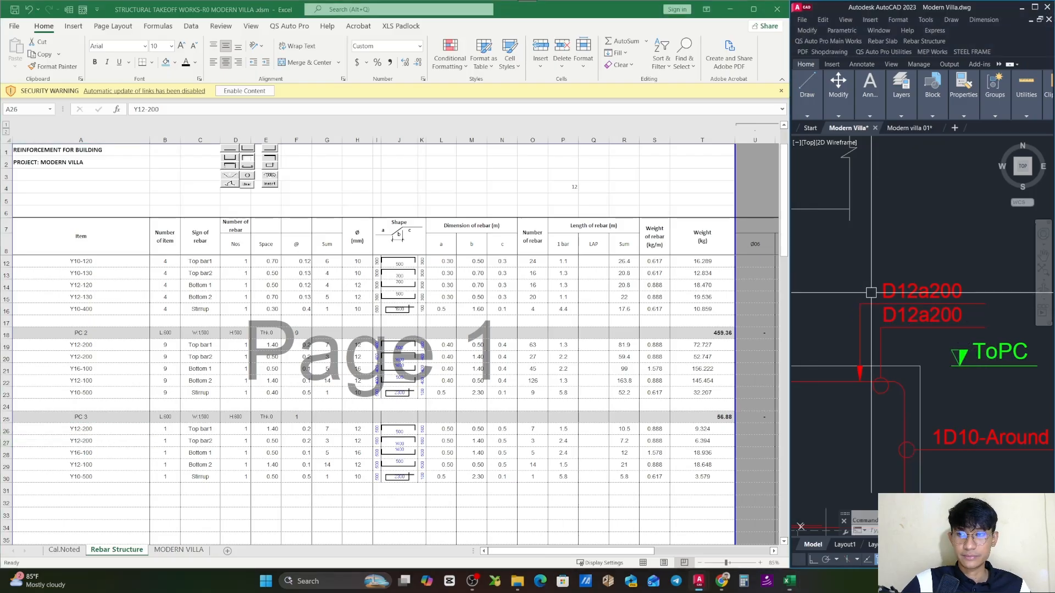
{"action": "scroll", "coordinate": [914, 365], "scroll_direction": "down", "scroll_amount": 8}
{"action": "scroll", "coordinate": [916, 299], "scroll_direction": "up", "scroll_amount": 6}
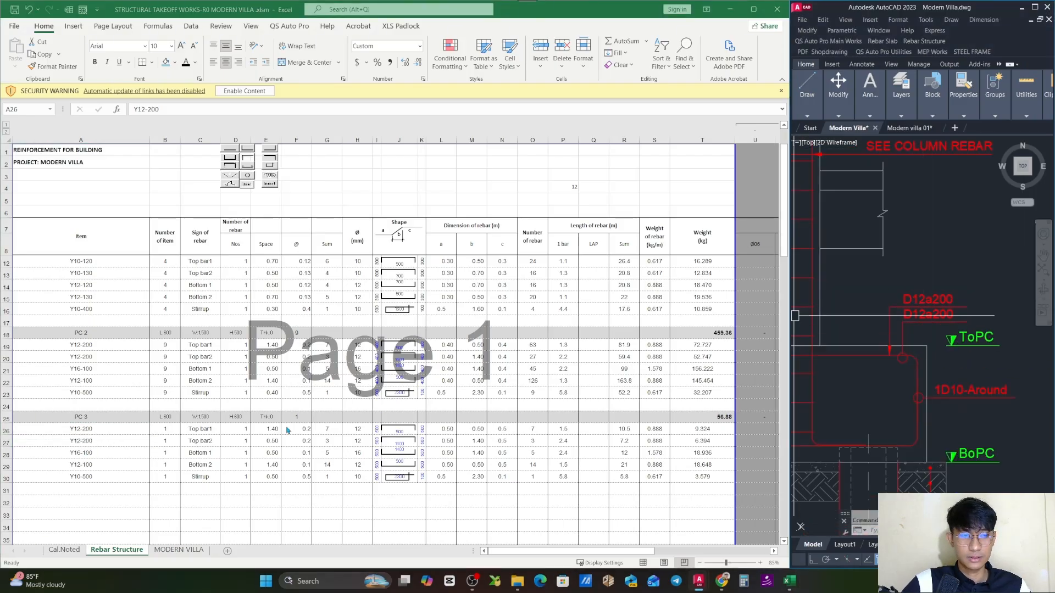
- Check PC 3's bottom bar items in A28:A29 against the bottom rebar callouts in the section drawing
{"action": "key", "text": "alt+Tab"}
{"action": "key", "text": "Down"}
{"action": "key", "text": "Down"}
{"action": "left_click", "coordinate": [871, 357]}
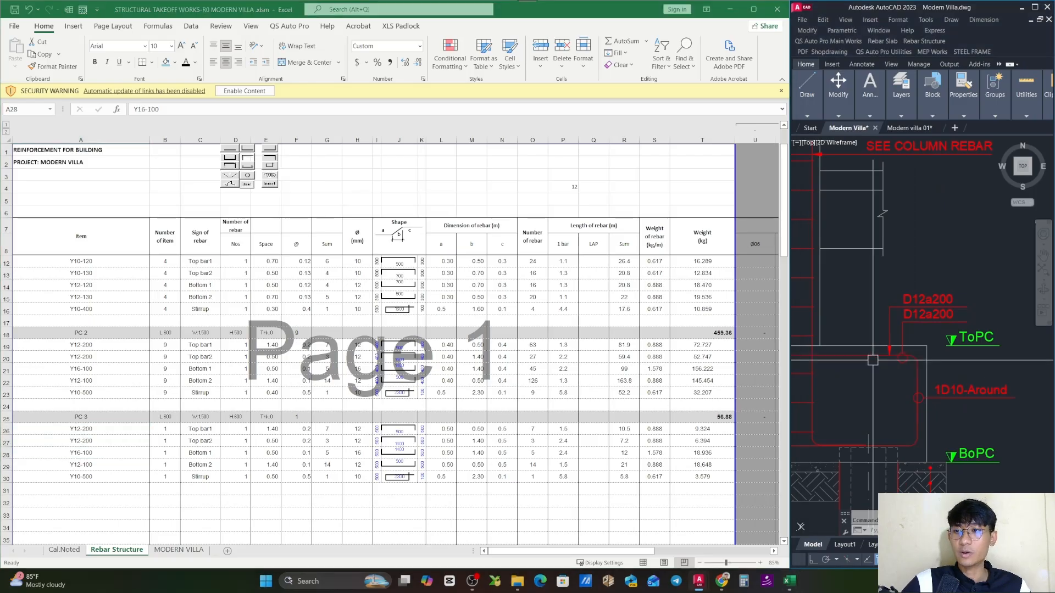
{"action": "scroll", "coordinate": [874, 354], "scroll_direction": "down", "scroll_amount": 3}
{"action": "scroll", "coordinate": [887, 302], "scroll_direction": "up", "scroll_amount": 5}
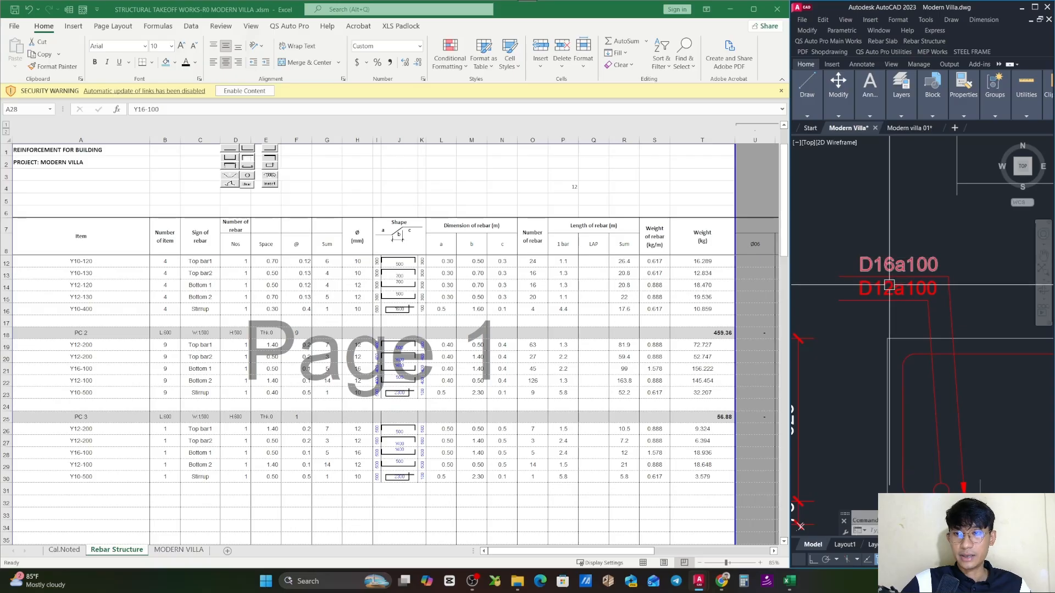
{"action": "left_click", "coordinate": [104, 459]}
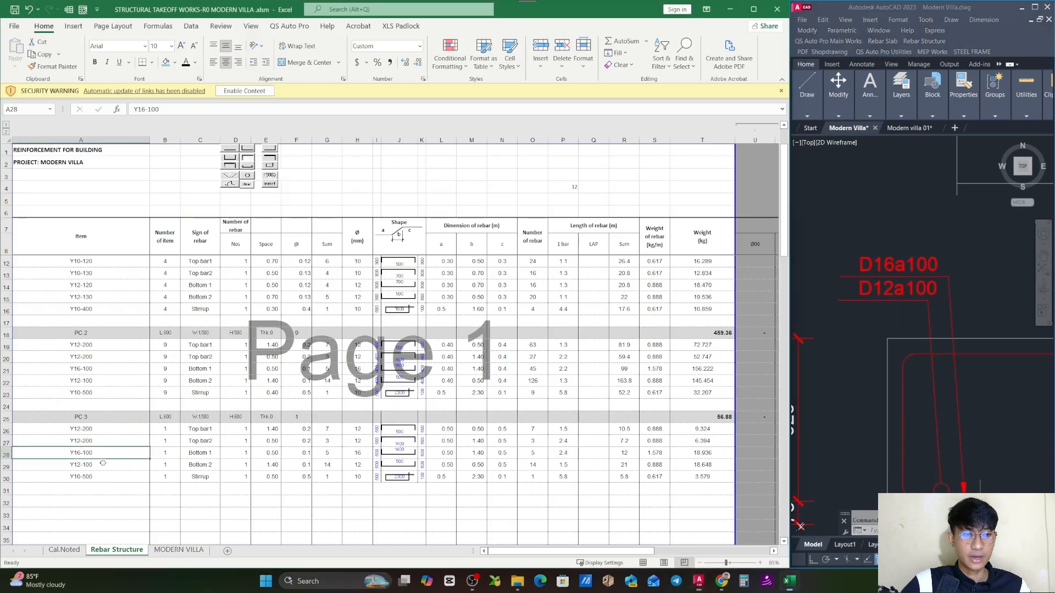
{"action": "left_click", "coordinate": [99, 467]}
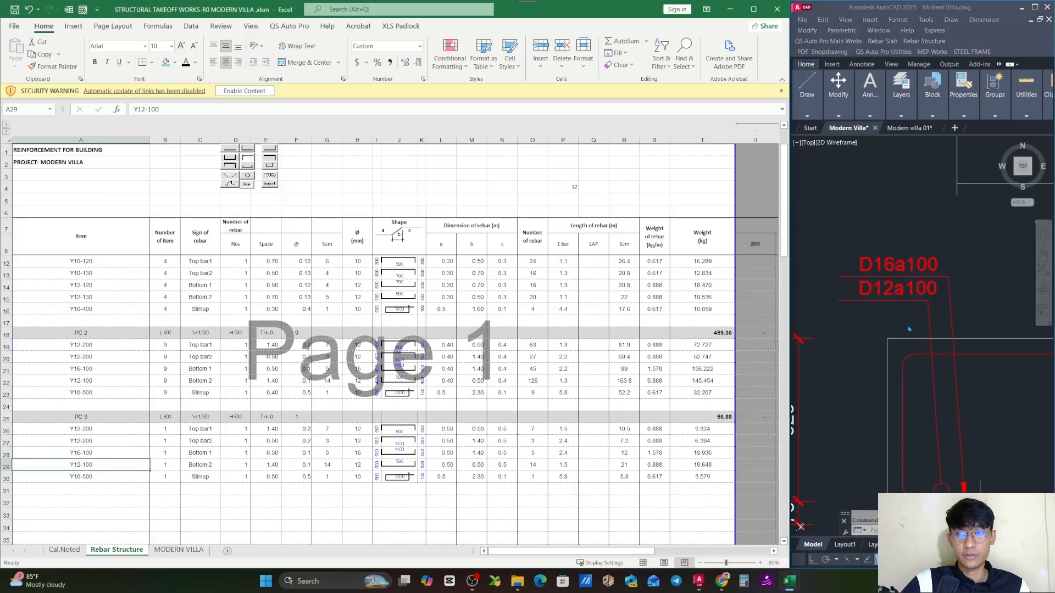
- Check the around-bar callout in the PC 3 section and change the stirrup item in A30 to Y10-600
{"action": "left_click", "coordinate": [143, 479]}
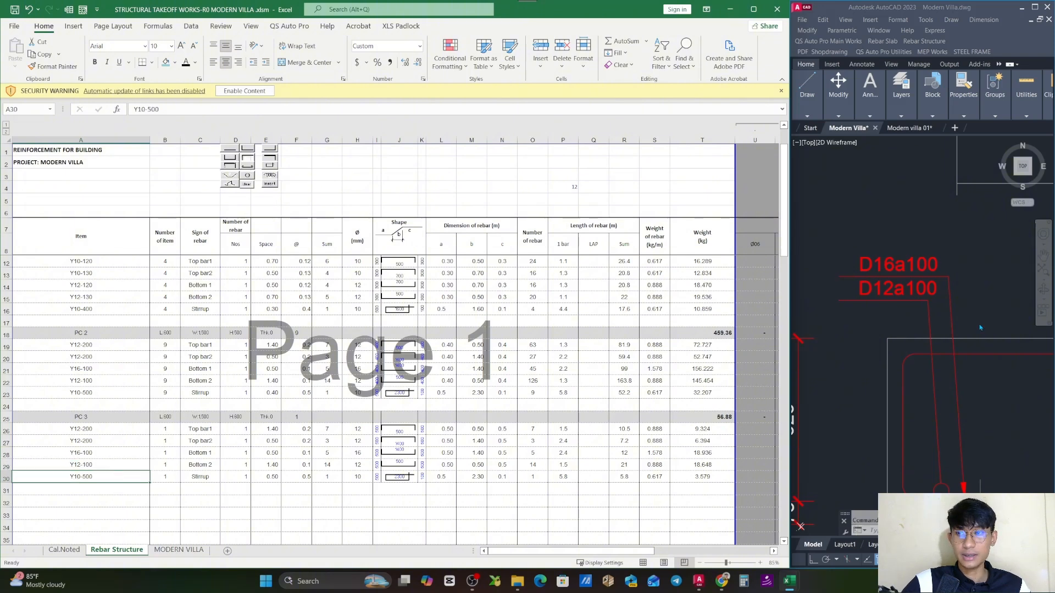
{"action": "scroll", "coordinate": [980, 329], "scroll_direction": "down", "scroll_amount": 8}
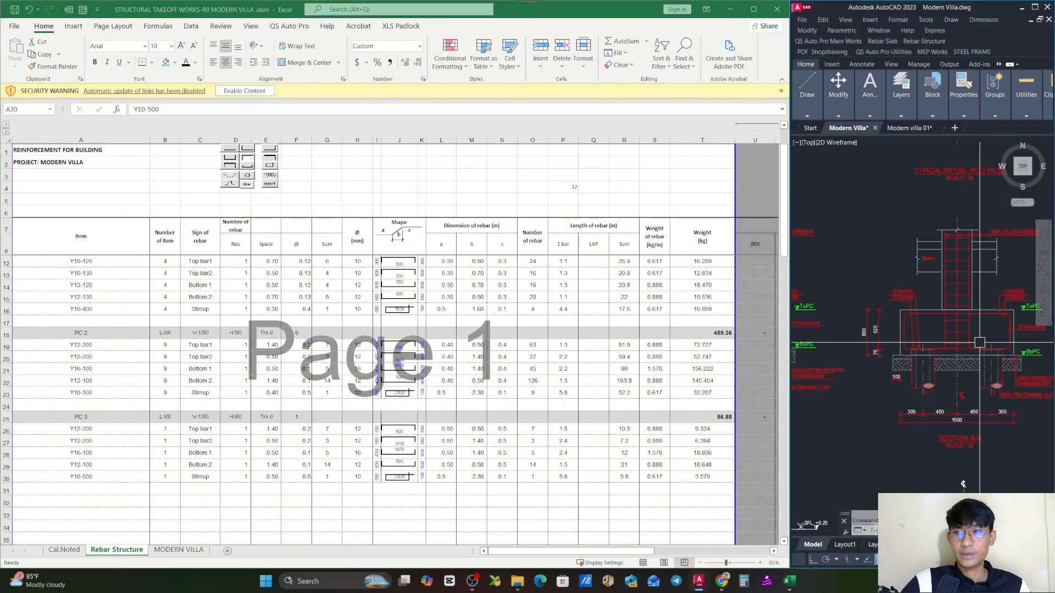
{"action": "scroll", "coordinate": [865, 341], "scroll_direction": "up", "scroll_amount": 5}
{"action": "left_click_drag", "start_coordinate": [1038, 364], "coordinate": [849, 385]}
{"action": "scroll", "coordinate": [922, 361], "scroll_direction": "up", "scroll_amount": 2}
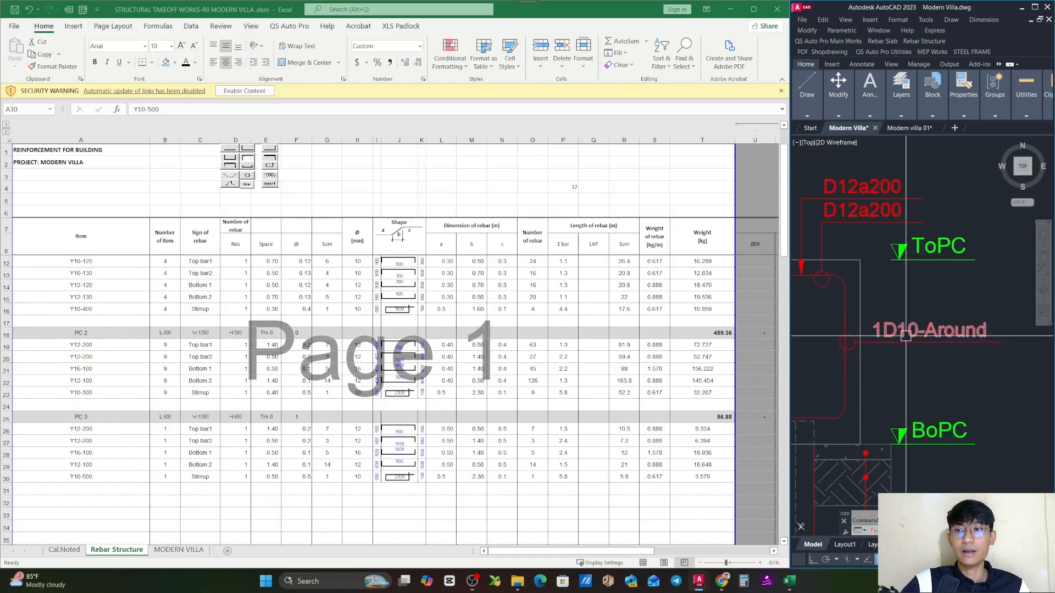
{"action": "left_click", "coordinate": [107, 473]}
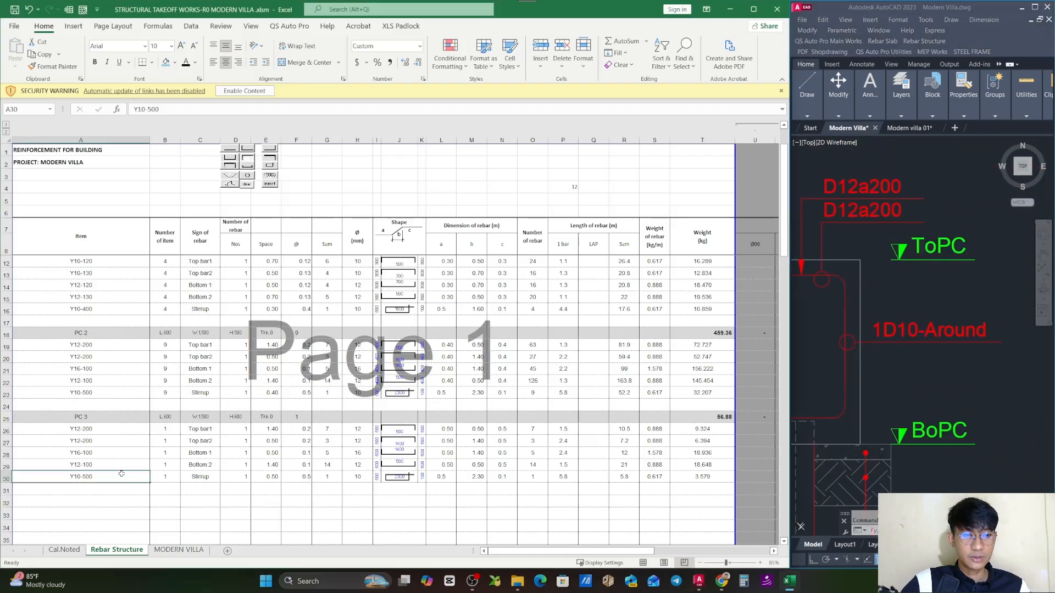
{"action": "double_click", "coordinate": [32, 478]}
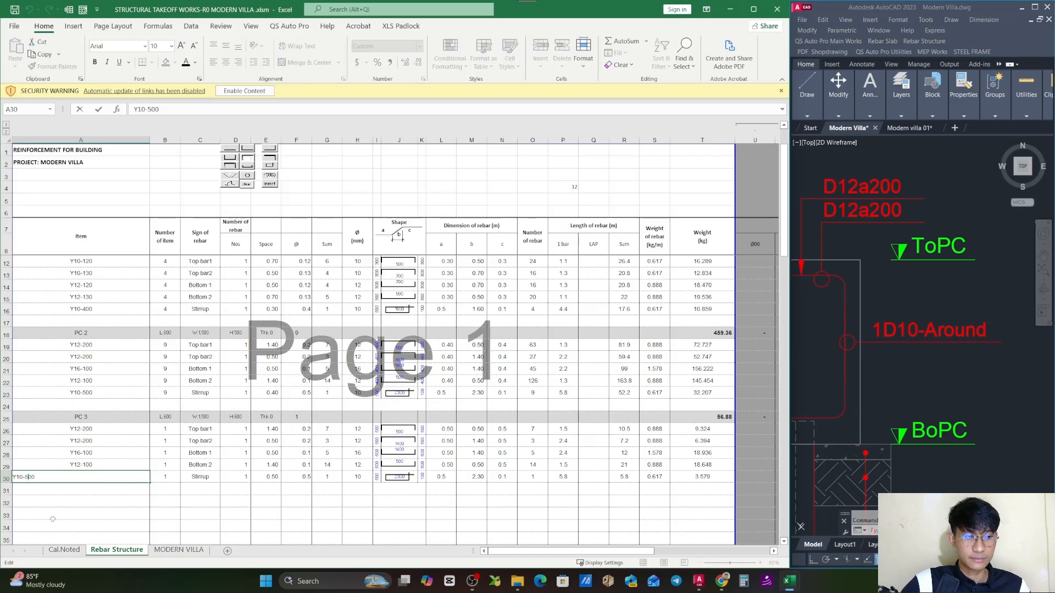
{"action": "key", "text": "BackSpace"}
{"action": "type", "text": "6"}
{"action": "left_click", "coordinate": [501, 513]}
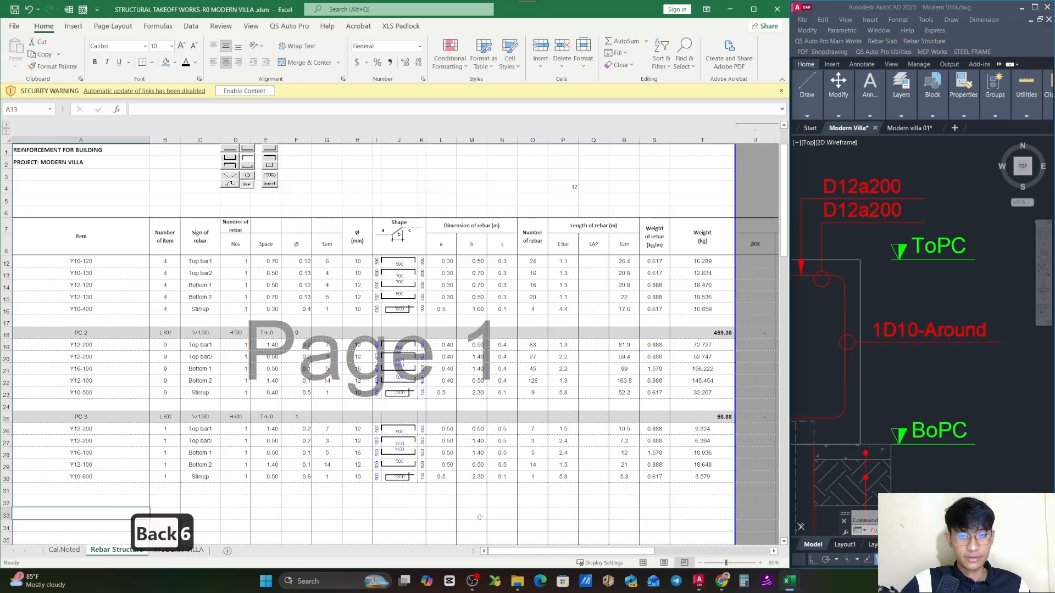
- Review PC 3's block in rows 25 through 30, covering its bar items, dimensions, total length and weight subtotal
{"action": "left_click", "coordinate": [541, 479]}
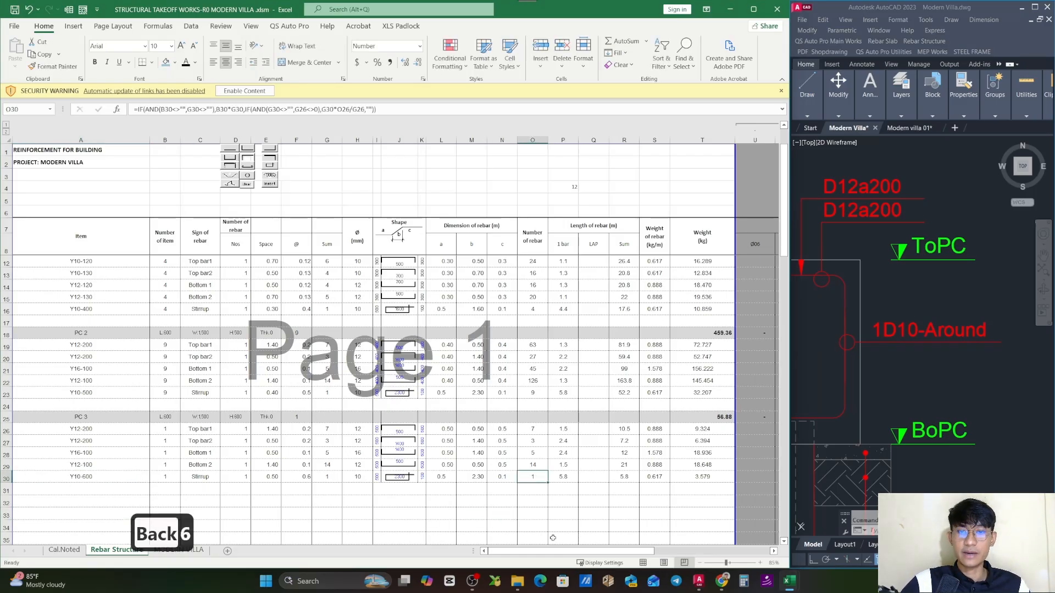
{"action": "left_click", "coordinate": [200, 417]}
{"action": "left_click_drag", "start_coordinate": [74, 429], "coordinate": [74, 476]}
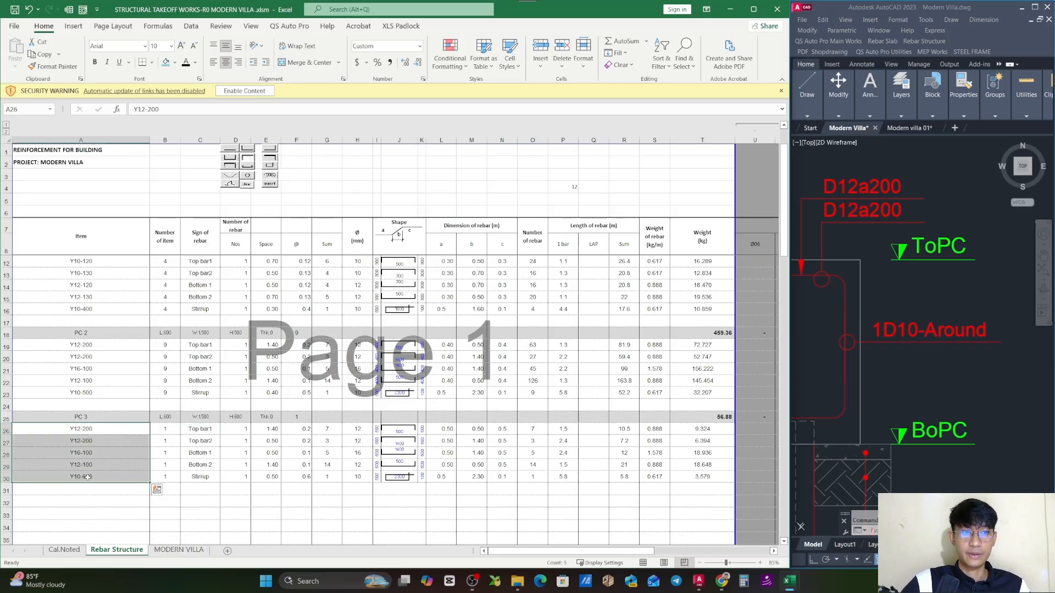
{"action": "left_click", "coordinate": [7, 417]}
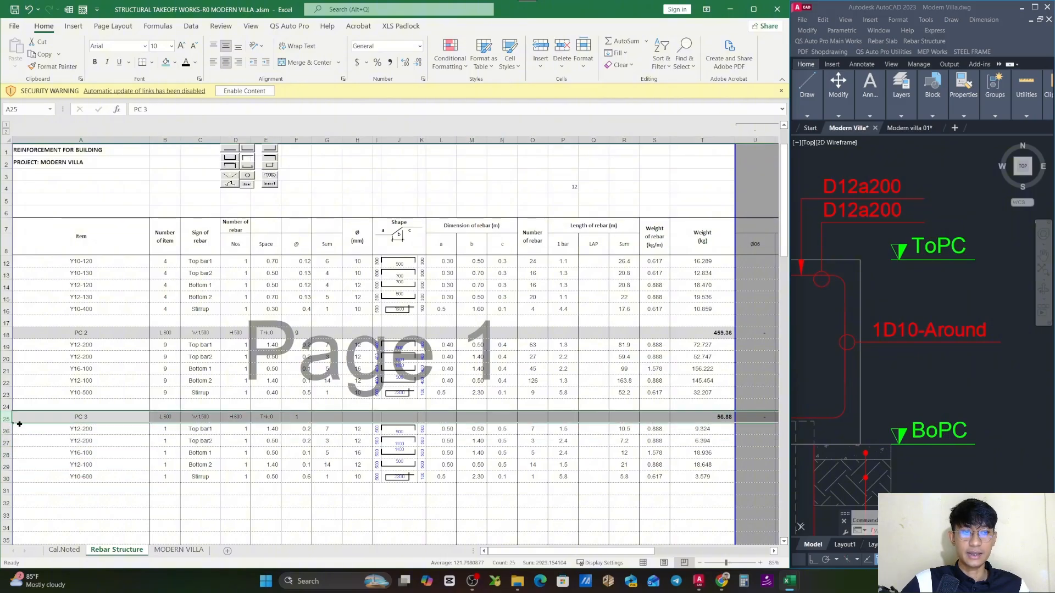
{"action": "left_click", "coordinate": [98, 416]}
{"action": "left_click", "coordinate": [167, 418]}
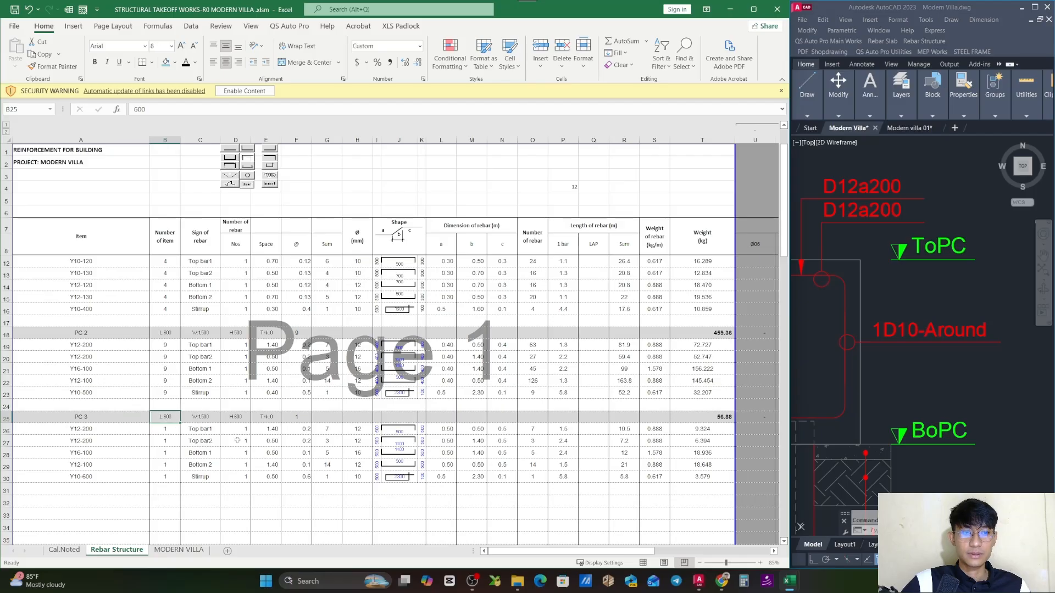
{"action": "key", "text": "Right"}
{"action": "key", "text": "Right"}
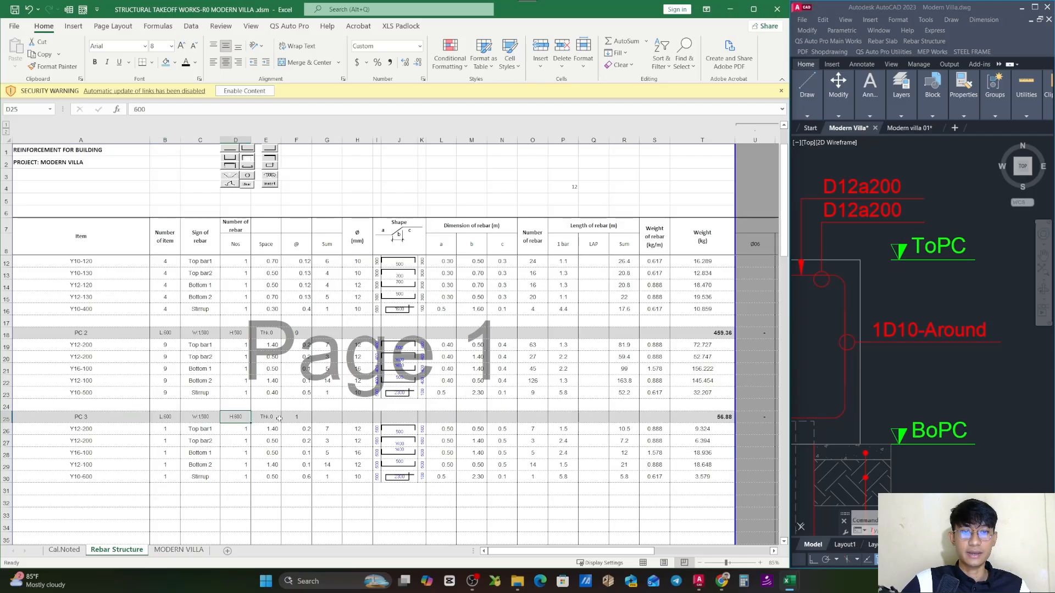
{"action": "left_click", "coordinate": [708, 418]}
{"action": "key", "text": "Escape"}
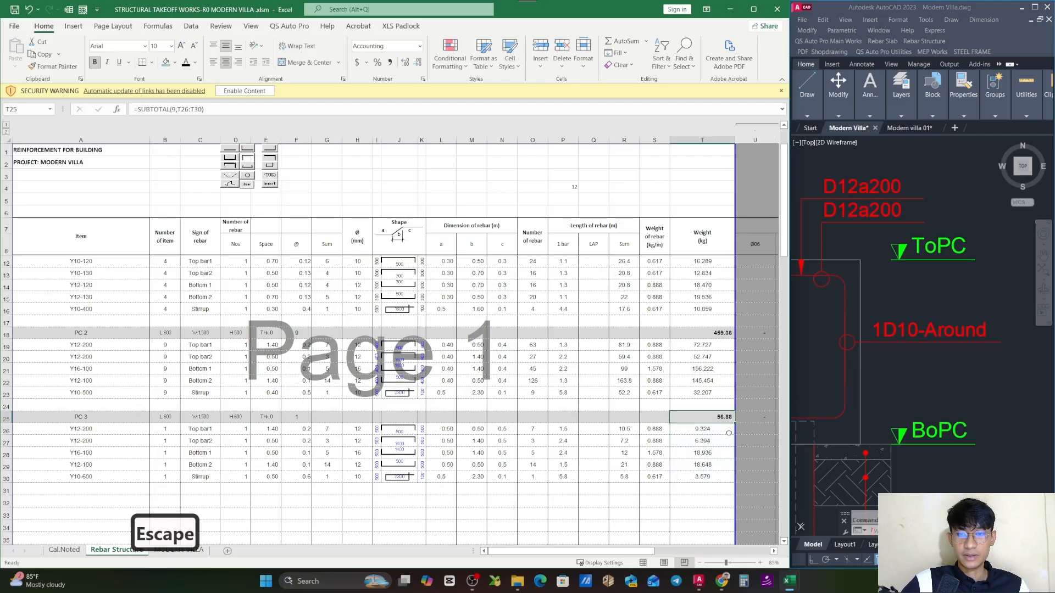
{"action": "left_click", "coordinate": [625, 434]}
{"action": "key", "text": "Escape"}
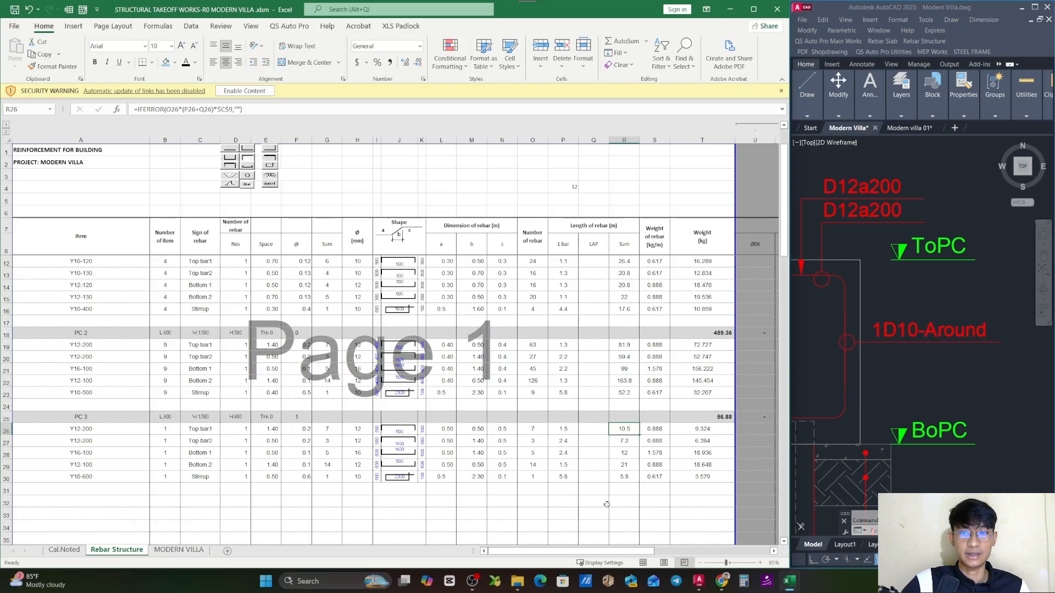
- Set PC 3's quantity in F25 to the sum of the PC3 entries in Cal.Noted E127:E129
{"action": "left_click", "coordinate": [291, 418]}
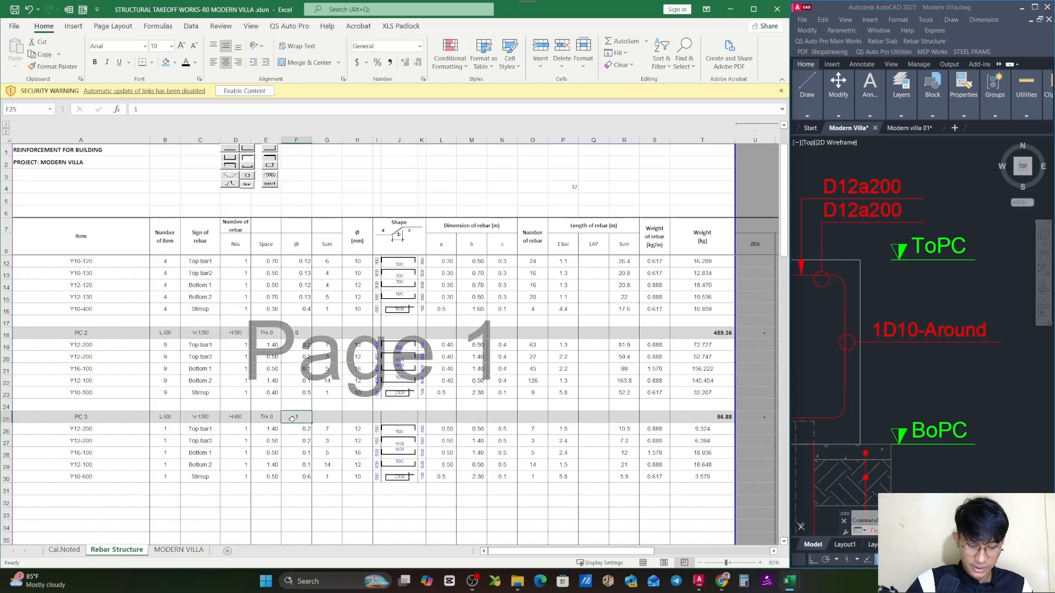
{"action": "type", "text": "=sum("}
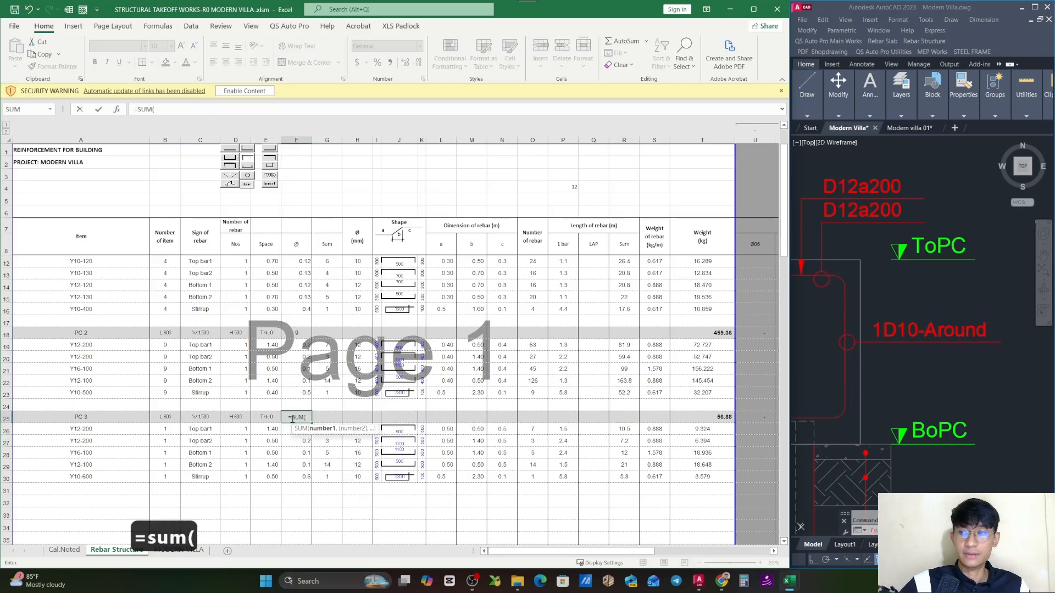
{"action": "left_click", "coordinate": [64, 549]}
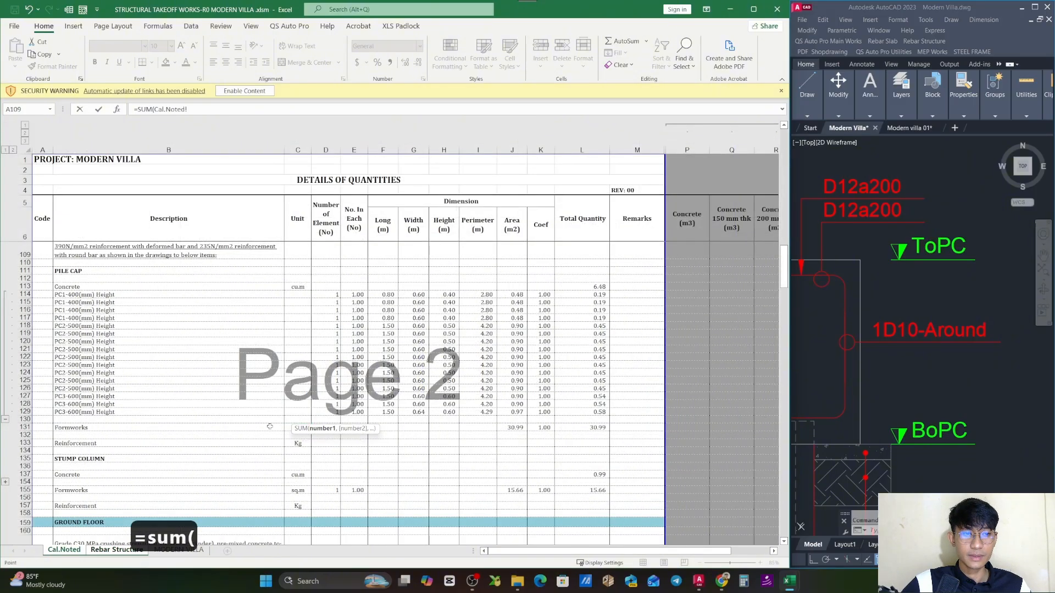
{"action": "left_click_drag", "start_coordinate": [354, 411], "coordinate": [360, 395]}
{"action": "key", "text": "Return"}
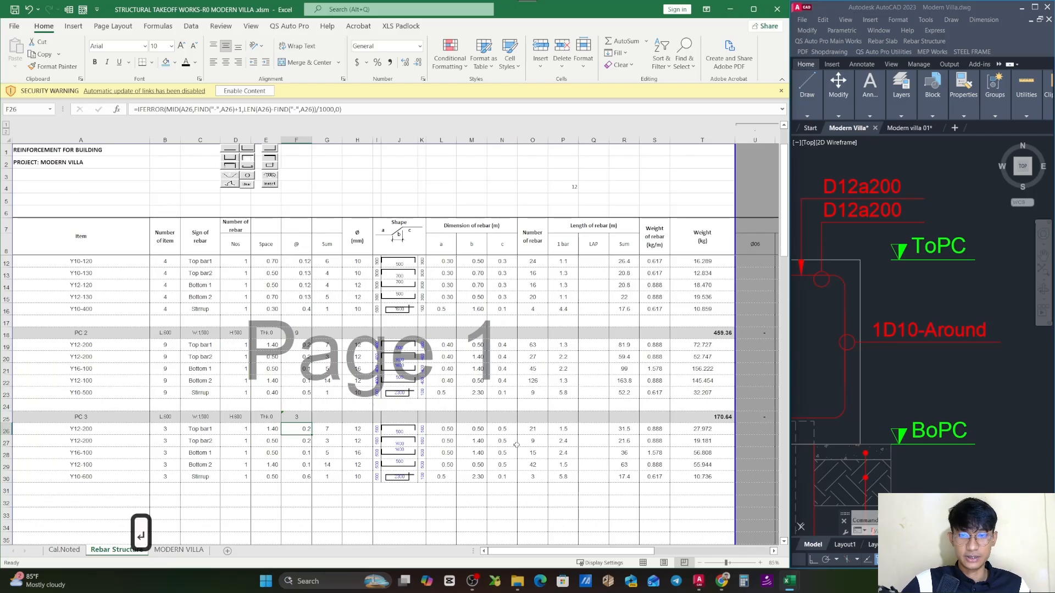
- Review PC 3's total weight in T25 and its subtotals by diameter in W25:Z25, from Ø10 to Ø16
{"action": "left_click", "coordinate": [719, 419]}
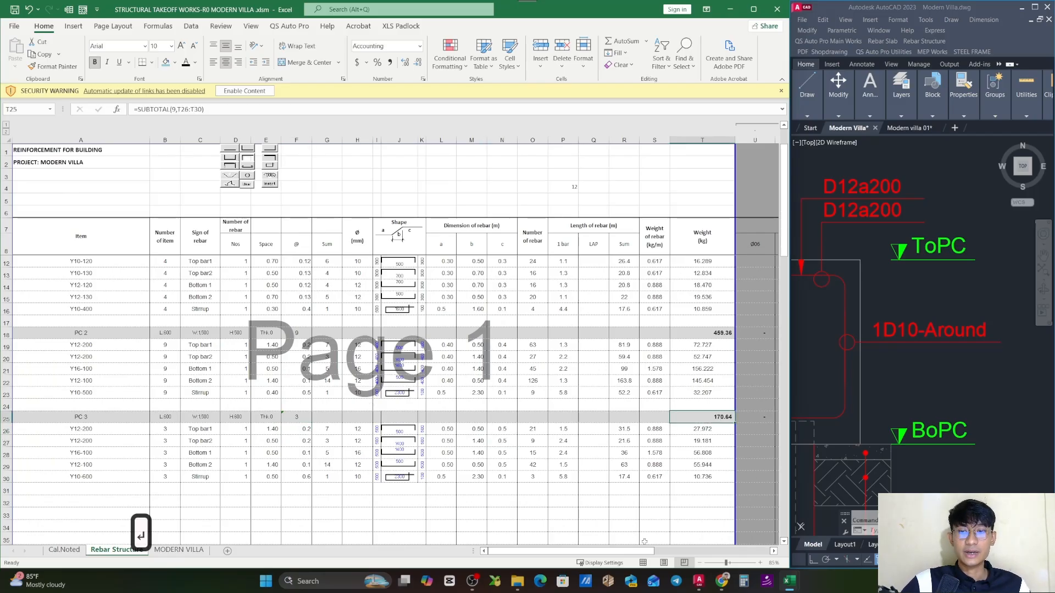
{"action": "left_click_drag", "start_coordinate": [649, 550], "coordinate": [706, 551]}
{"action": "left_click_drag", "start_coordinate": [588, 417], "coordinate": [474, 416]}
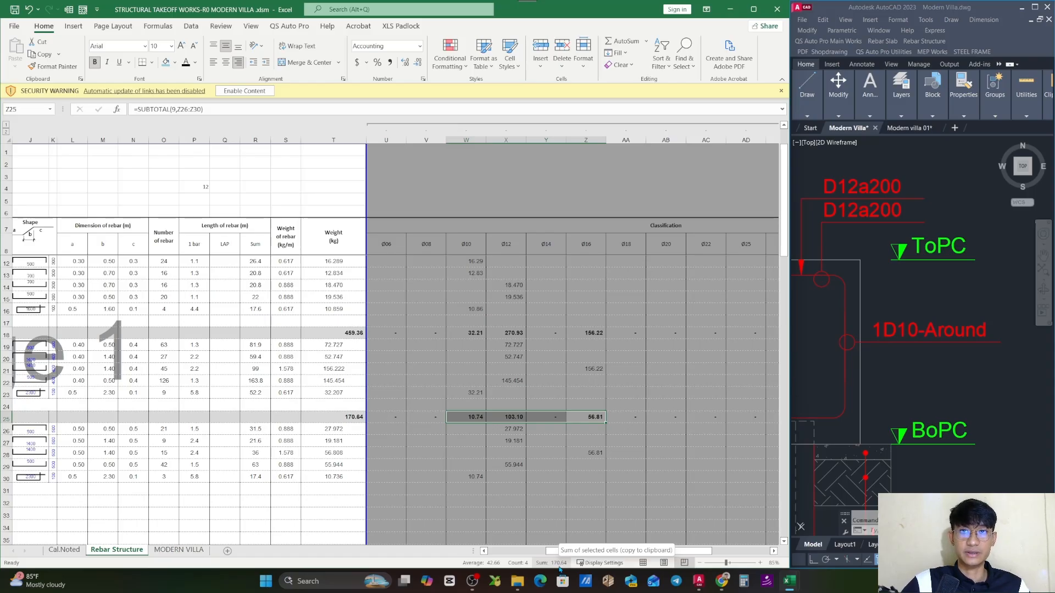
{"action": "left_click", "coordinate": [666, 453]}
{"action": "left_click_drag", "start_coordinate": [679, 551], "coordinate": [616, 551]}
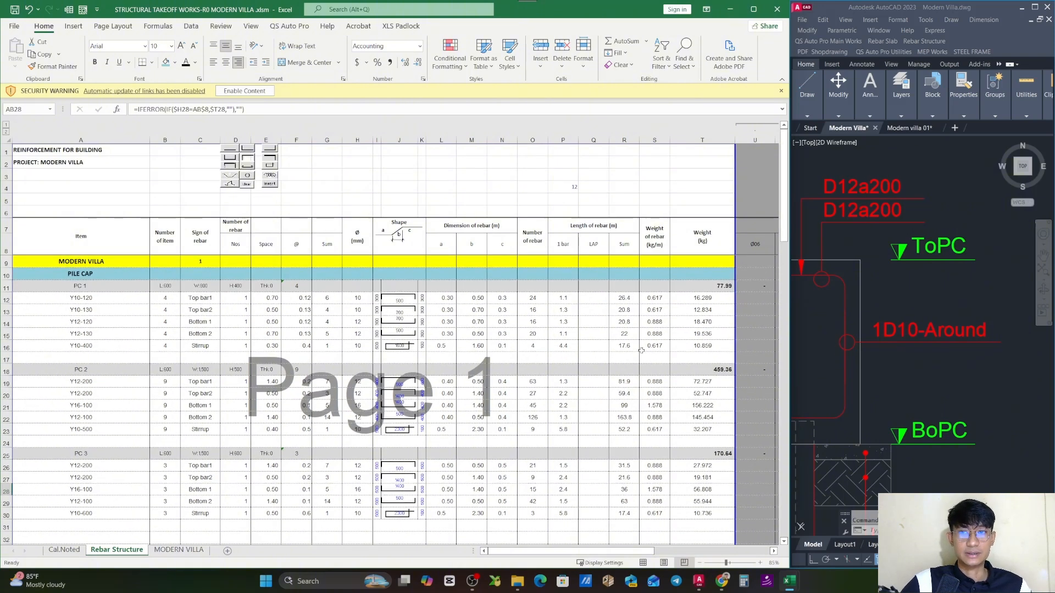
- Check the total length formulas for PC 2's stirrup in R23 and PC 3's first top bar in R26
{"action": "left_click", "coordinate": [624, 394]}
{"action": "double_click", "coordinate": [632, 429]}
{"action": "key", "text": "Escape"}
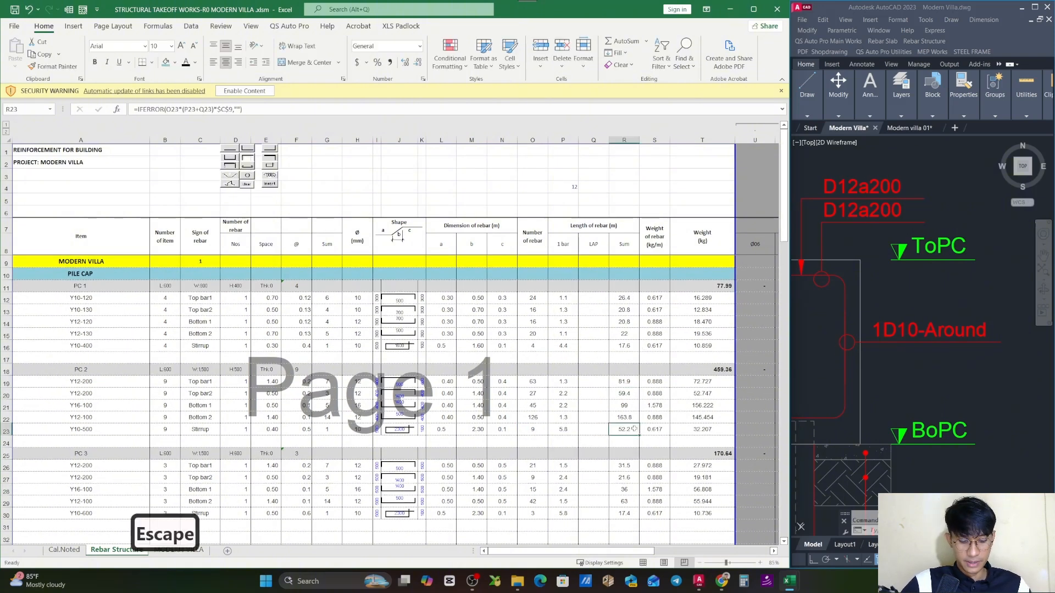
{"action": "key", "text": "ctrl+c"}
{"action": "key", "text": "Escape"}
{"action": "left_click", "coordinate": [624, 466]}
{"action": "key", "text": "Escape"}
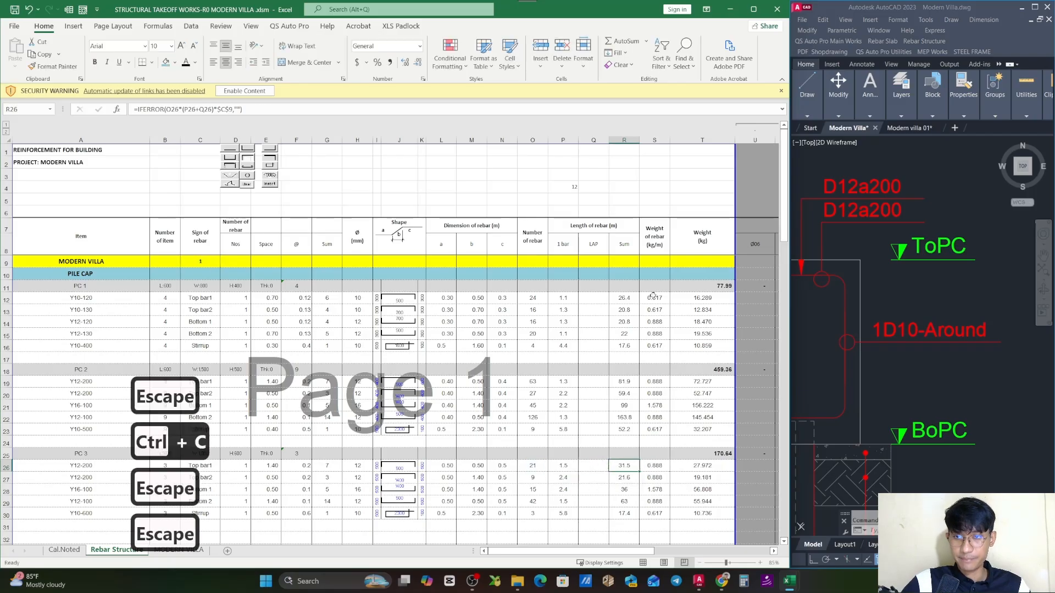
- Total the PILE CAP weight in T10 with =SUBTOTAL(9,T11:T31) and save the workbook
{"action": "left_click", "coordinate": [707, 276]}
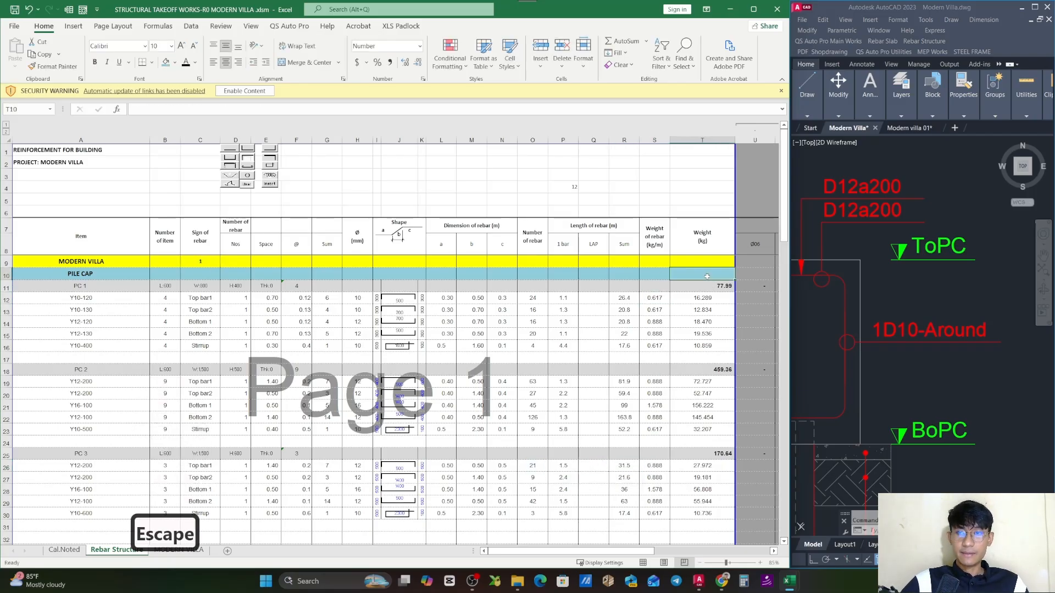
{"action": "type", "text": "=subt"}
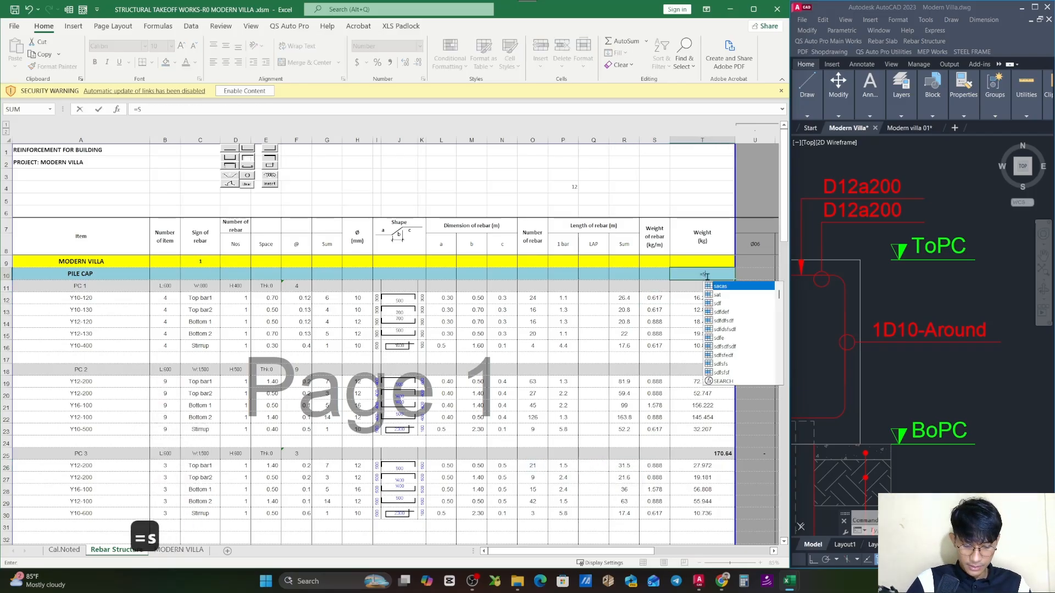
{"action": "key", "text": "Tab"}
{"action": "type", "text": "9,"}
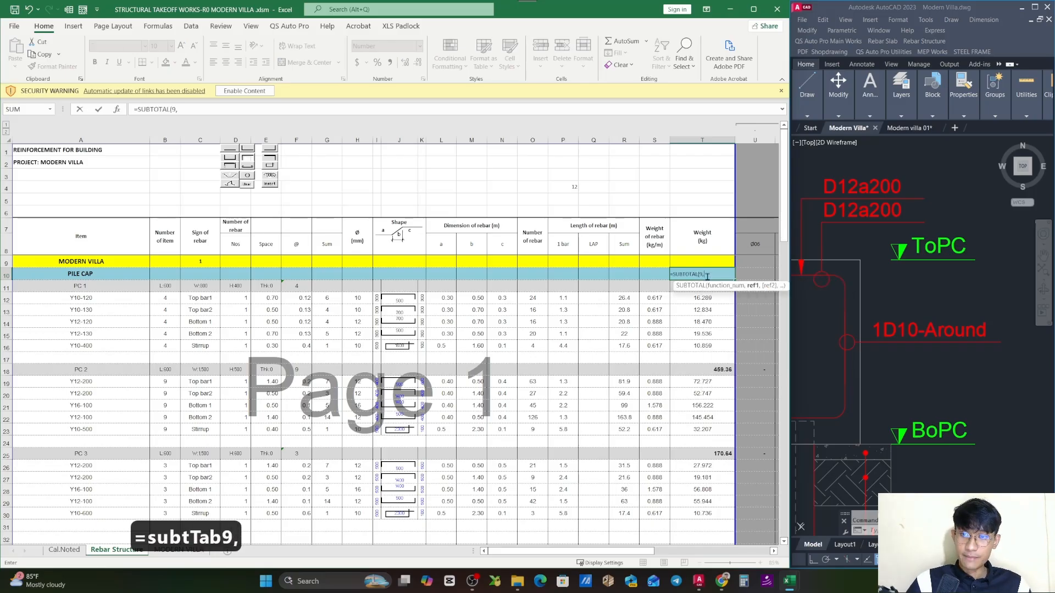
{"action": "left_click_drag", "start_coordinate": [715, 523], "coordinate": [703, 288]}
{"action": "key", "text": "Return"}
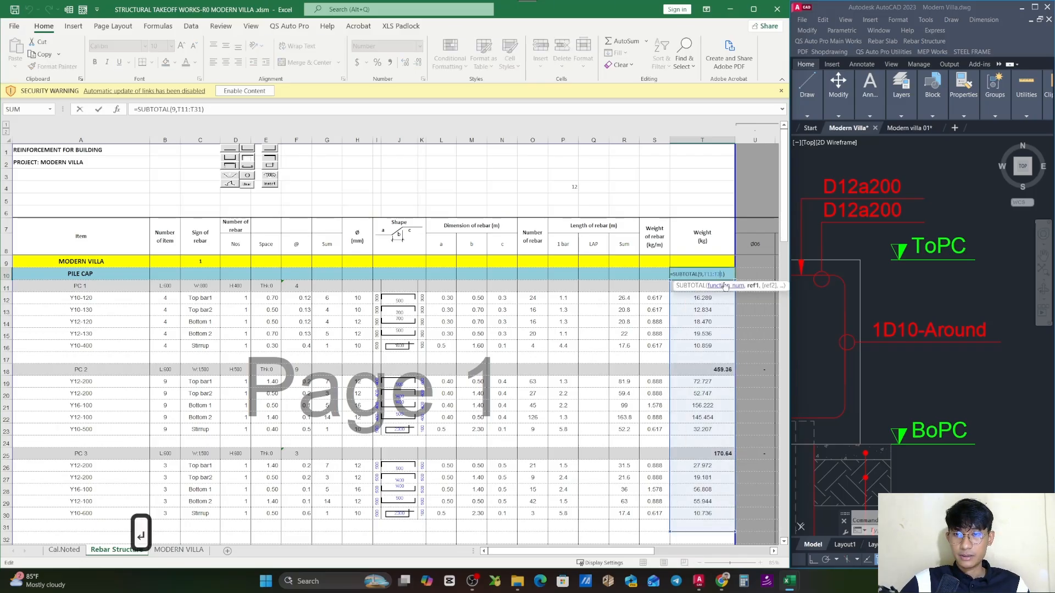
{"action": "key", "text": "Escape"}
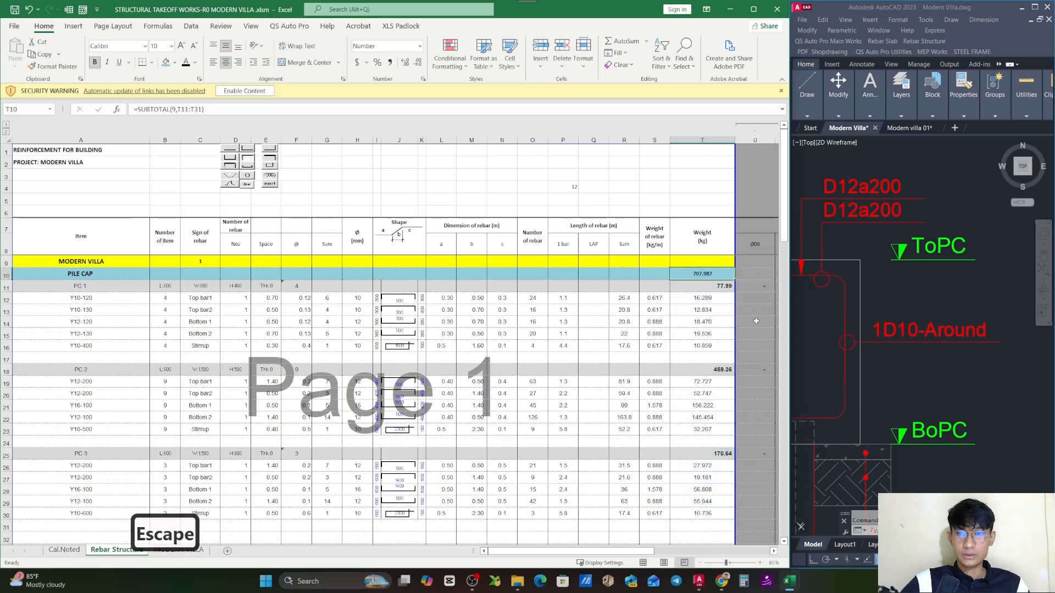
{"action": "left_click", "coordinate": [747, 287]}
{"action": "key", "text": "Escape"}
{"action": "key", "text": "ctrl+s"}
{"action": "left_click", "coordinate": [705, 273]}
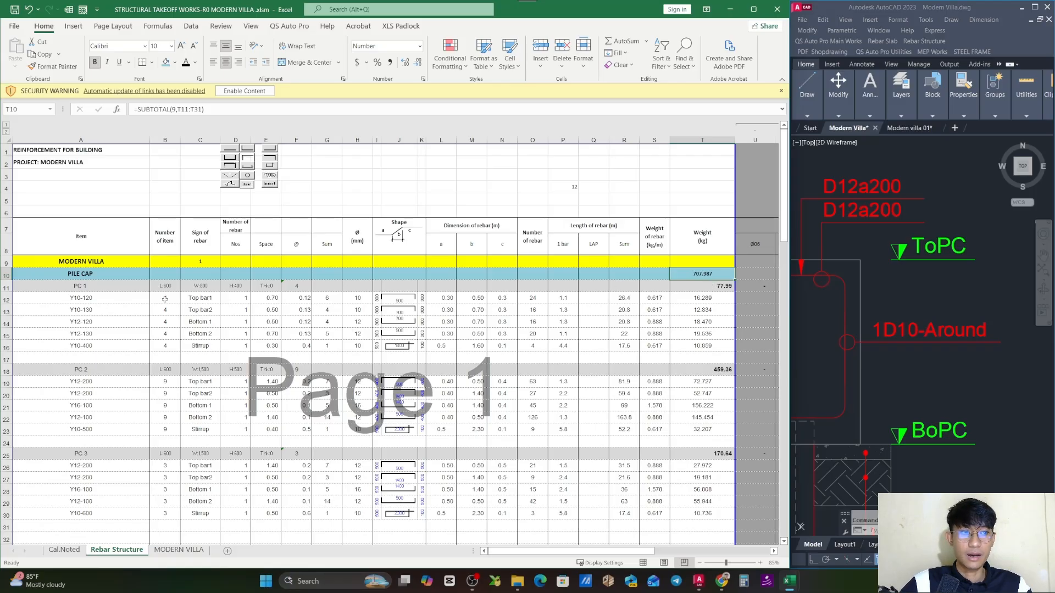
- Group the pile cap detail rows 11 through 31 in the Rebar Structure outline
{"action": "left_click_drag", "start_coordinate": [6, 286], "coordinate": [39, 525]}
{"action": "left_click", "coordinate": [69, 9]}
{"action": "left_click", "coordinate": [76, 31]}
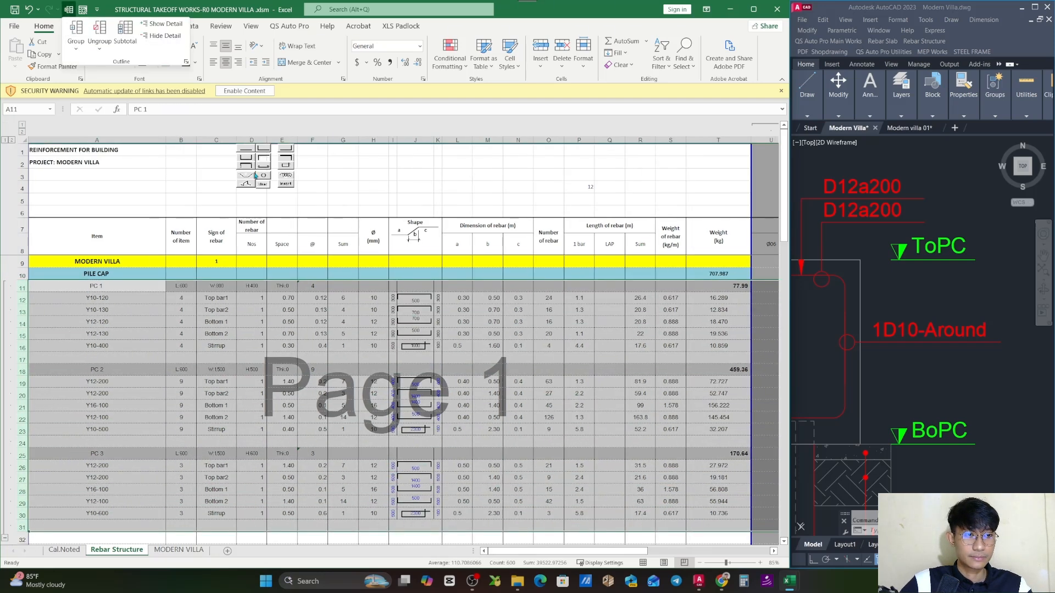
{"action": "left_click", "coordinate": [549, 353]}
{"action": "left_click", "coordinate": [578, 334]}
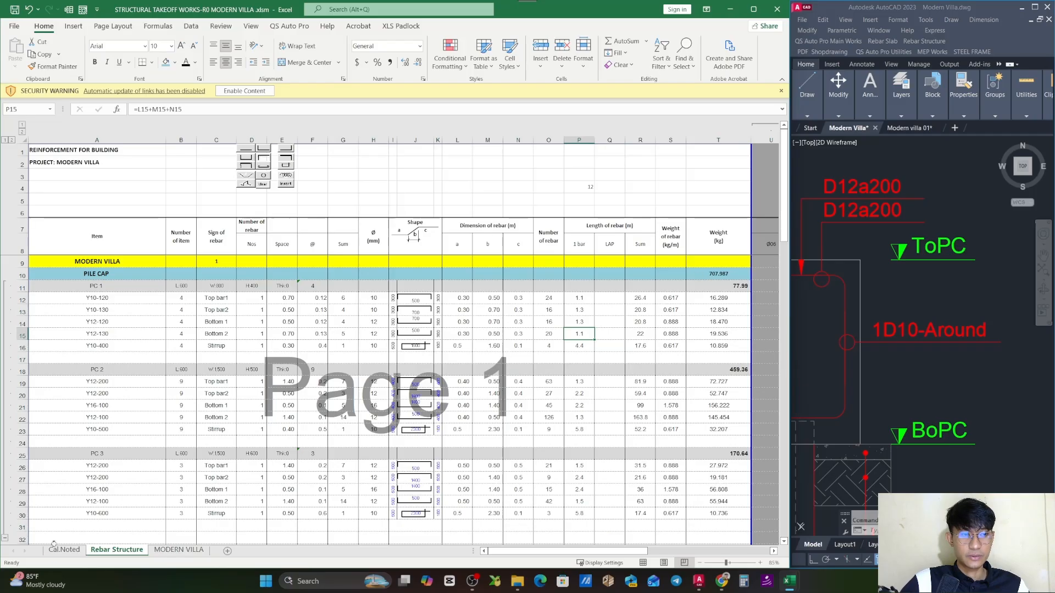
- Check the weight subtotal formulas for PILE CAP in T10 and PC 1 in T11
{"action": "double_click", "coordinate": [733, 272]}
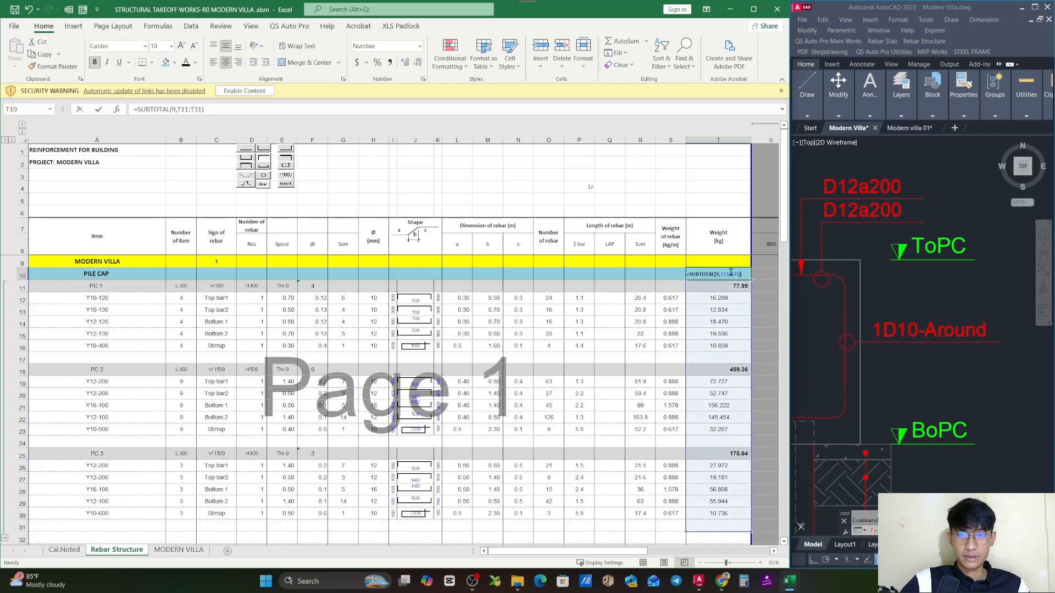
{"action": "key", "text": "Escape"}
{"action": "double_click", "coordinate": [737, 286]}
{"action": "key", "text": "Escape"}
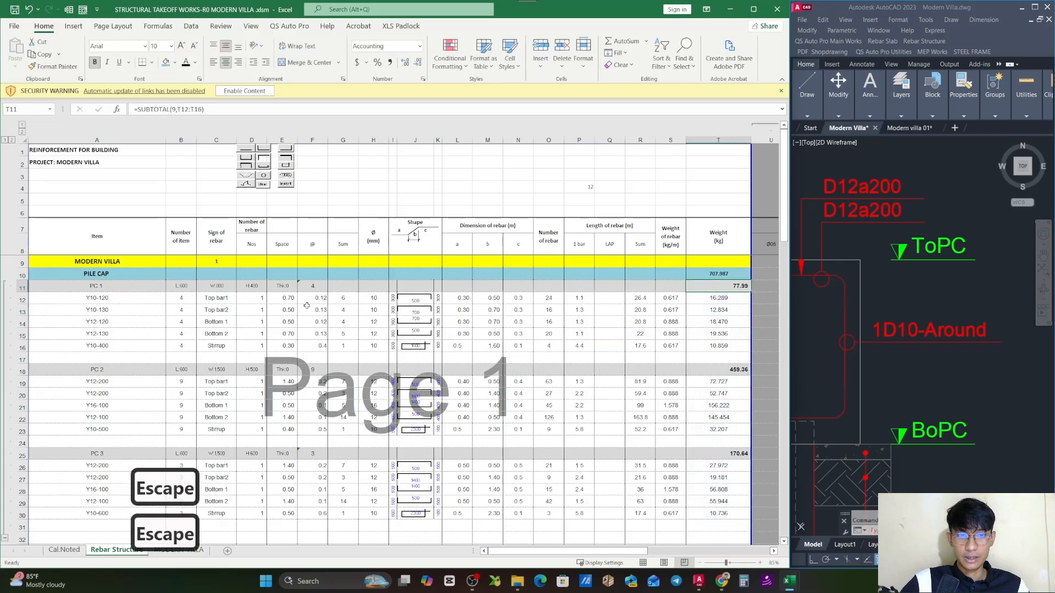
- Compare the summed pile cap quantities in F11, F18 and F25 with the sum of Cal.Noted E114:E129
{"action": "left_click", "coordinate": [311, 286]}
{"action": "left_click", "coordinate": [312, 369], "text": "ctrl"}
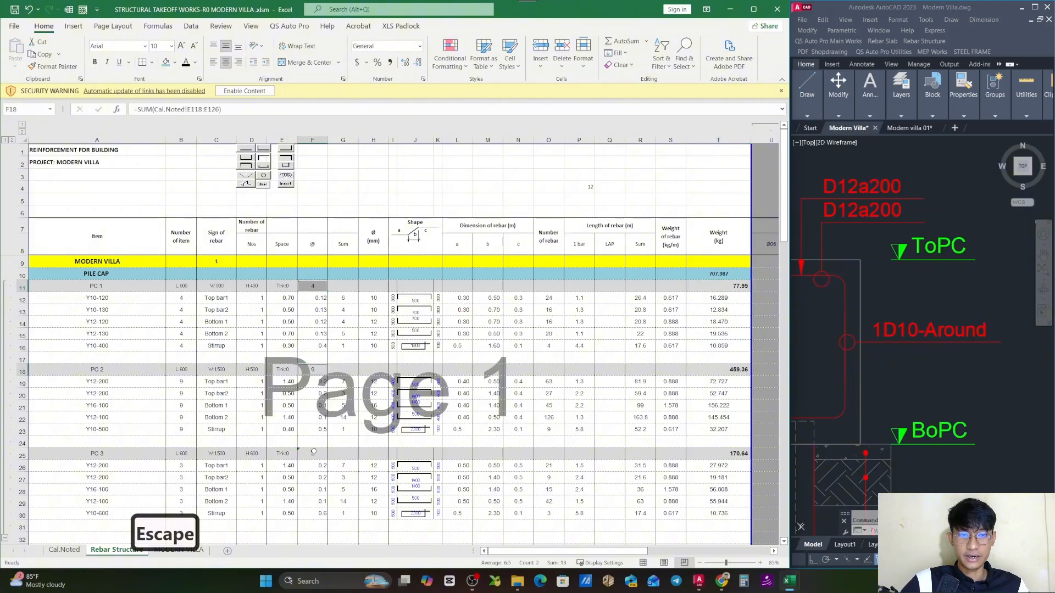
{"action": "left_click", "coordinate": [312, 453], "text": "ctrl"}
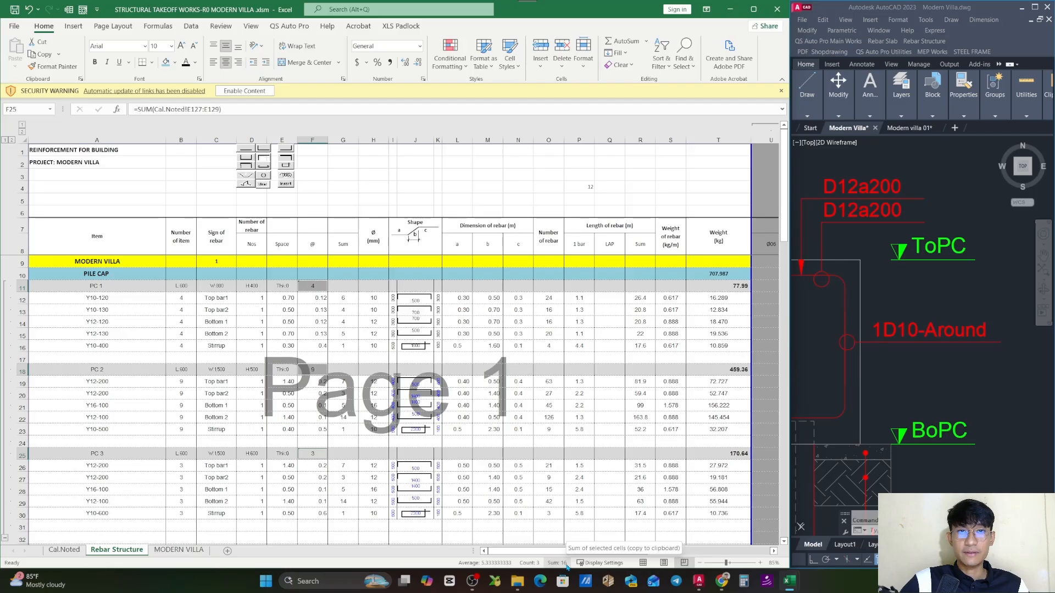
{"action": "left_click", "coordinate": [64, 550]}
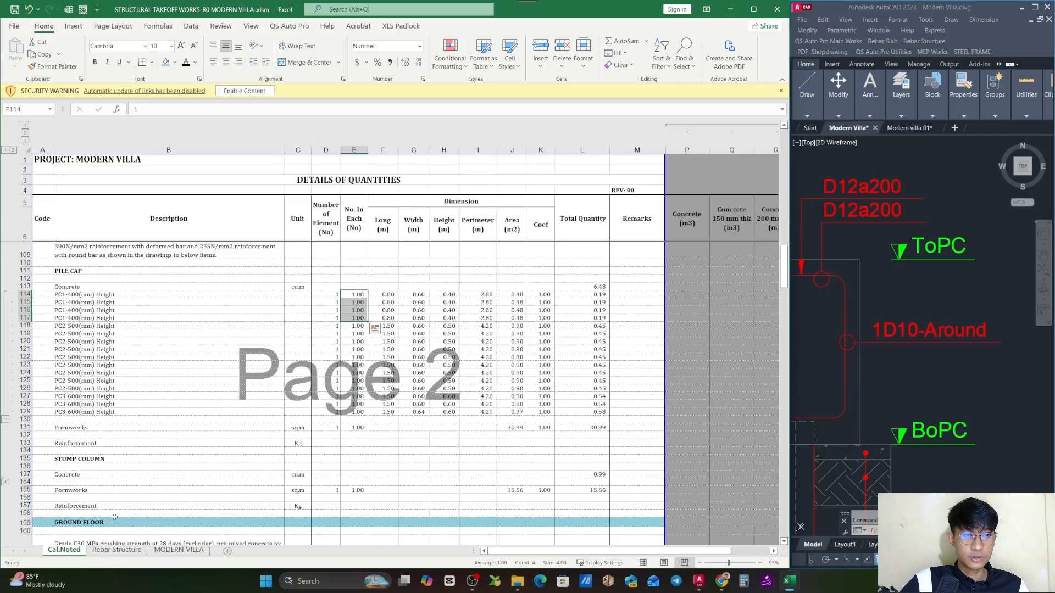
{"action": "left_click_drag", "start_coordinate": [357, 294], "coordinate": [357, 412]}
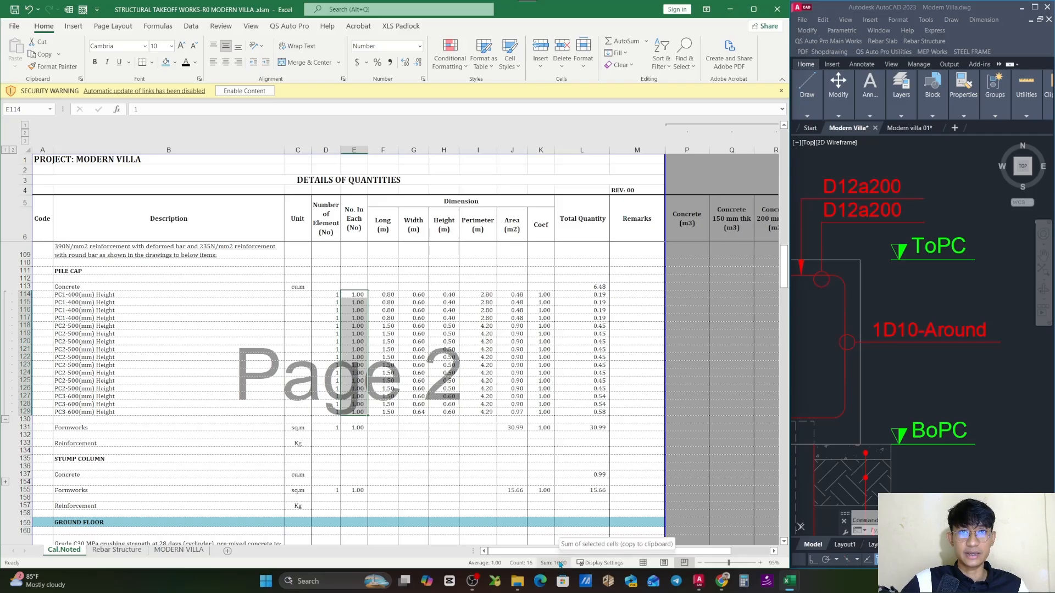
{"action": "left_click", "coordinate": [117, 550]}
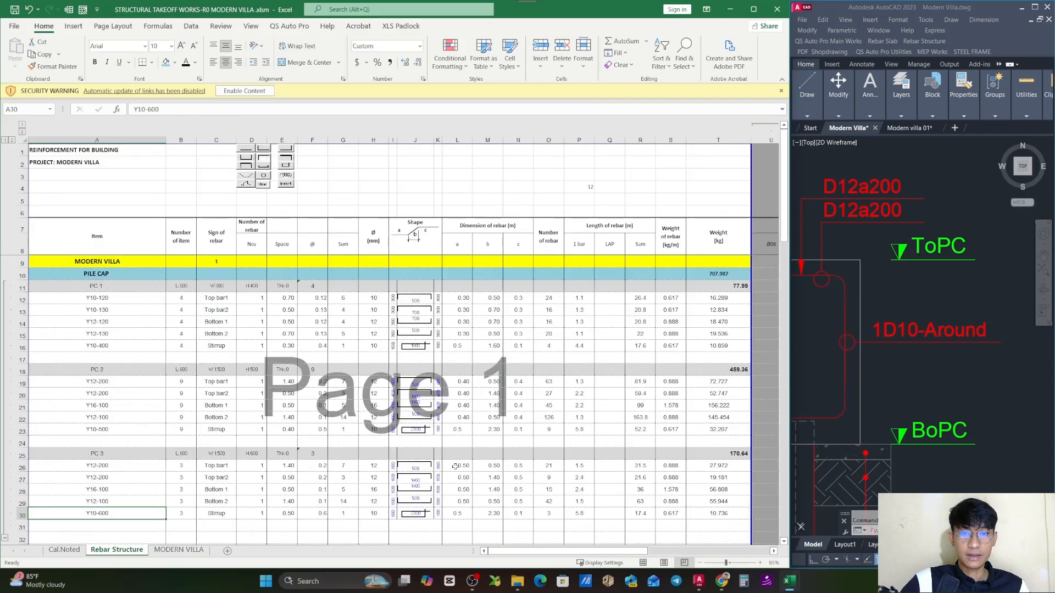
- Review the overall pile cap weight in T10 and the PC 1 to PC 3 blocks beneath it
{"action": "left_click", "coordinate": [707, 273]}
{"action": "key", "text": "Escape"}
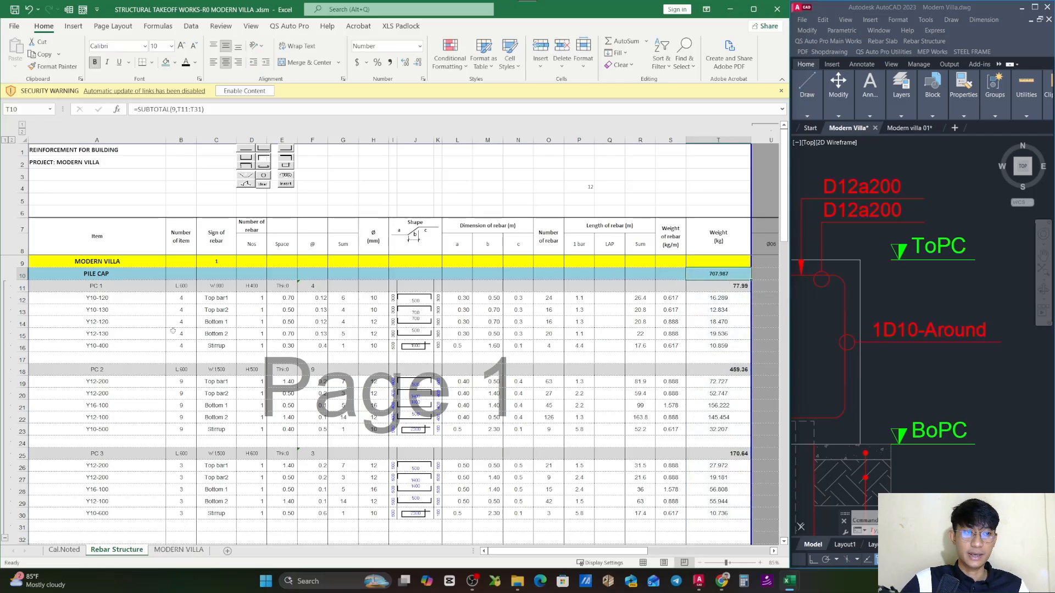
{"action": "left_click", "coordinate": [101, 359]}
{"action": "scroll", "coordinate": [101, 362], "scroll_direction": "down", "scroll_amount": 1}
{"action": "scroll", "coordinate": [98, 374], "scroll_direction": "up", "scroll_amount": 1}
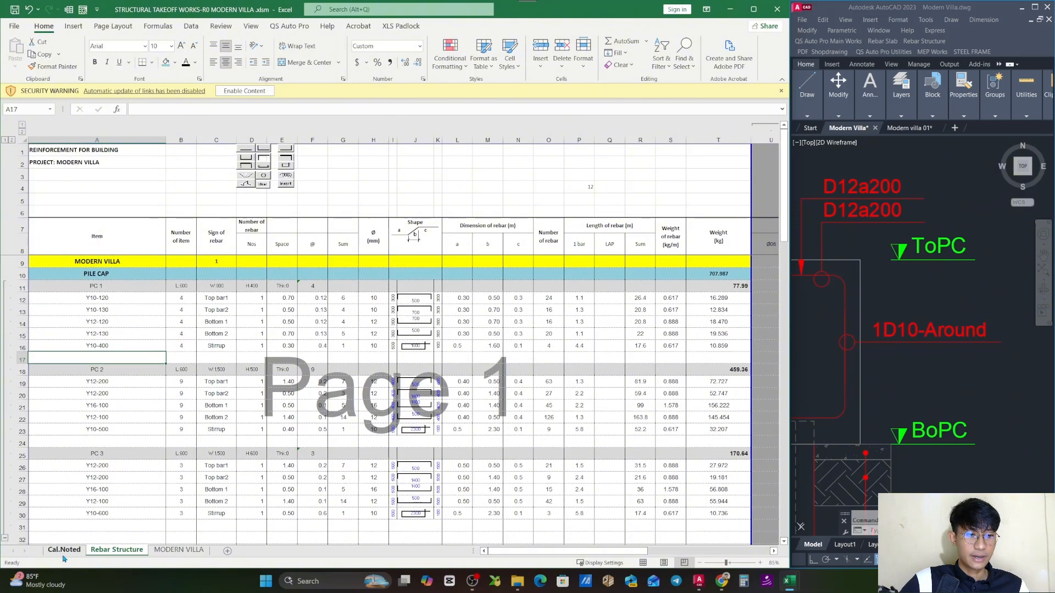
- On Cal.Noted, enter 1 for both the number of elements and the number in each in pile cap Reinforcement row 133
{"action": "left_click", "coordinate": [64, 550]}
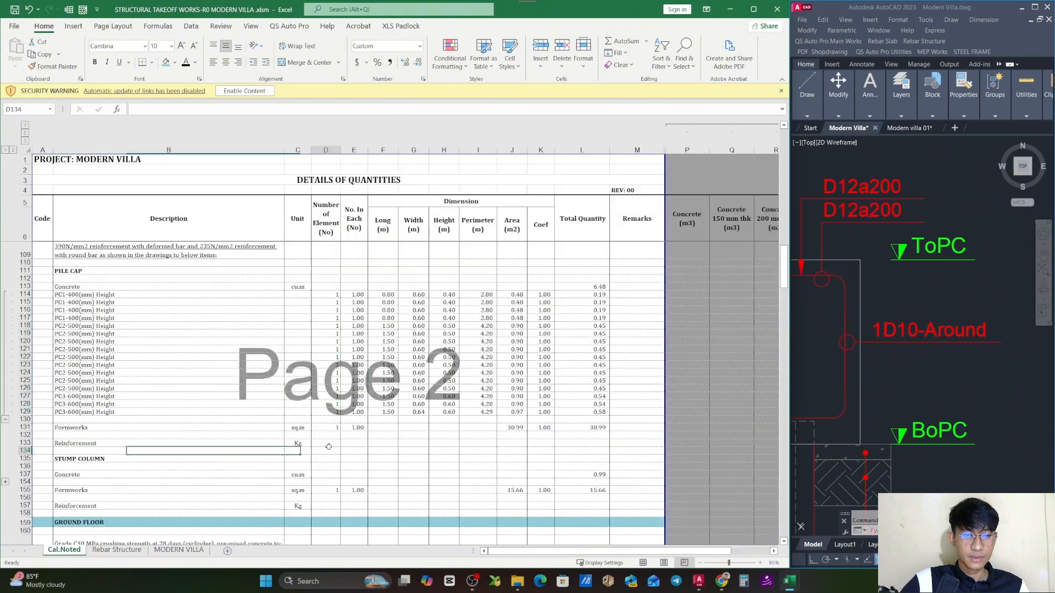
{"action": "left_click", "coordinate": [328, 447]}
{"action": "type", "text": "1"}
{"action": "key", "text": "Tab"}
{"action": "type", "text": "1"}
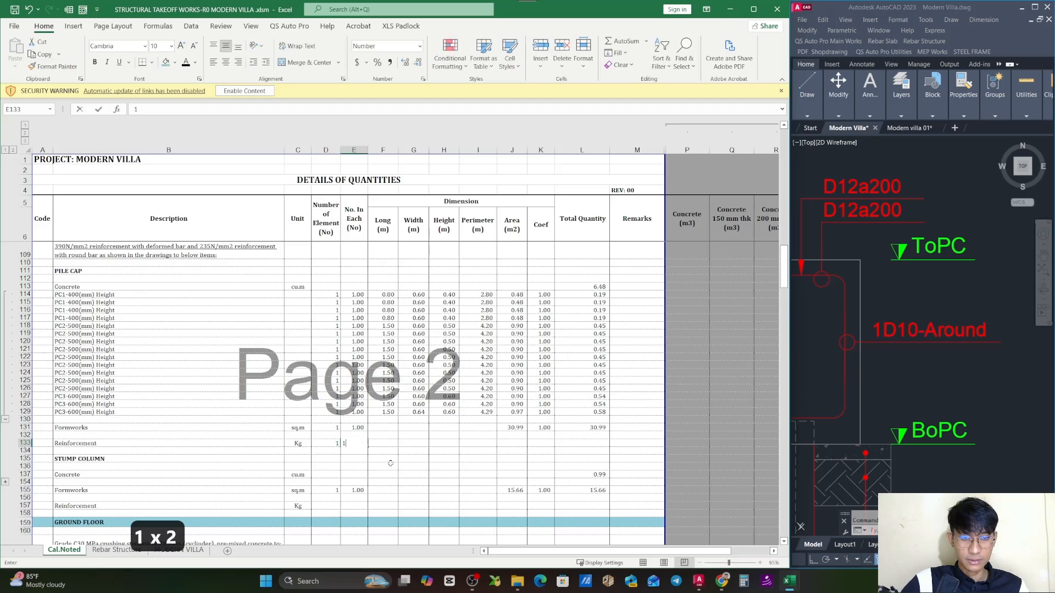
{"action": "key", "text": "Tab"}
{"action": "key", "text": "Tab"}
- Link J133 to the pile cap weight in 'Rebar Structure'!T10 and set the coefficient in K133 to 1
{"action": "left_click", "coordinate": [503, 443]}
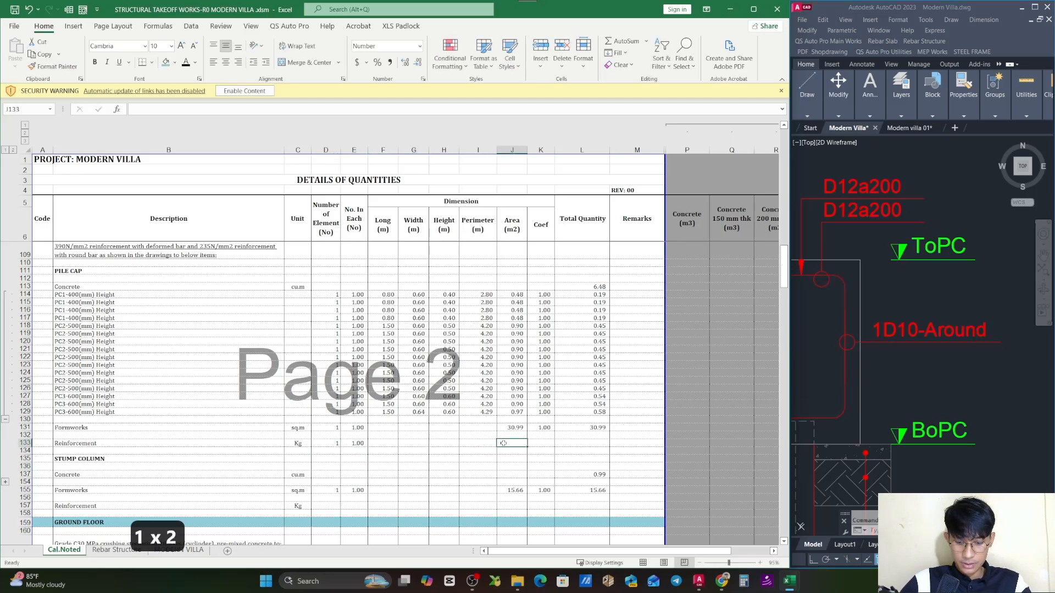
{"action": "type", "text": "="}
{"action": "left_click", "coordinate": [118, 551]}
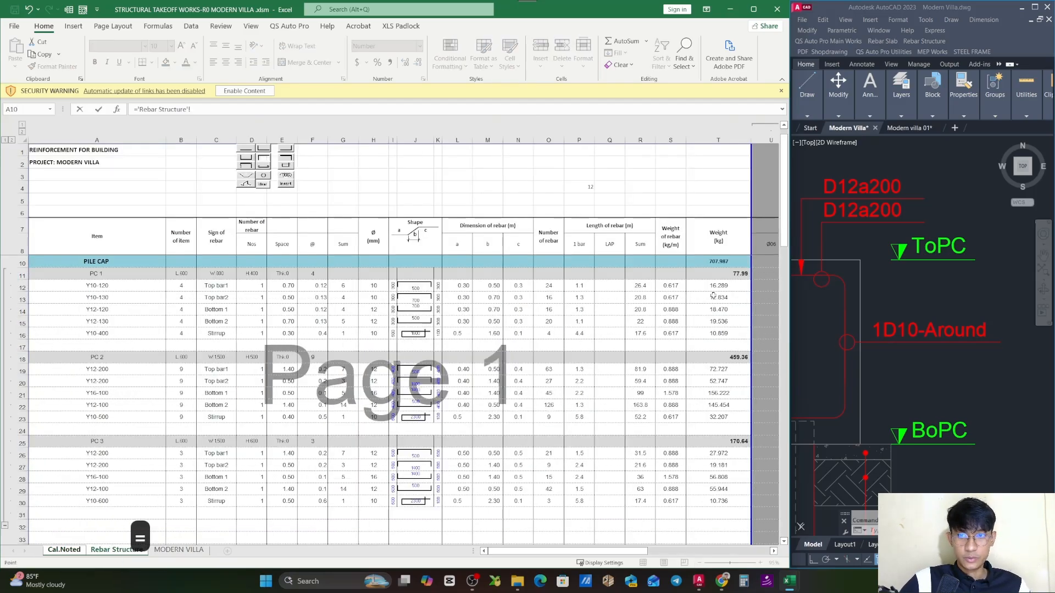
{"action": "left_click", "coordinate": [723, 264]}
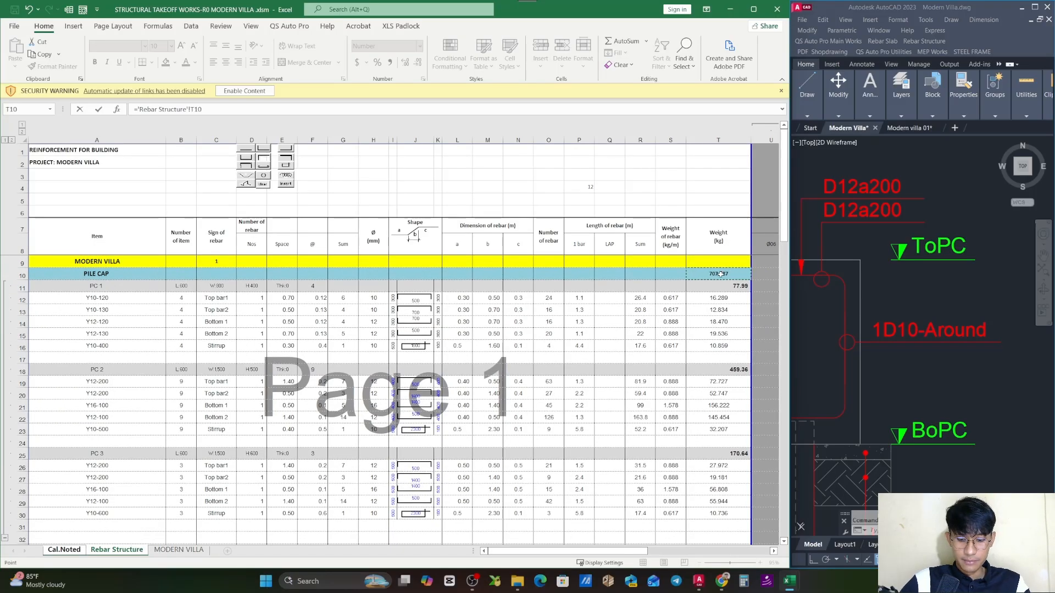
{"action": "key", "text": "Return"}
{"action": "left_click", "coordinate": [545, 444]}
{"action": "type", "text": "1"}
- Calculate the pile cap reinforcement's total quantity in L133 as =K133*J133*E133*D133 and save the workbook
{"action": "left_click", "coordinate": [574, 443]}
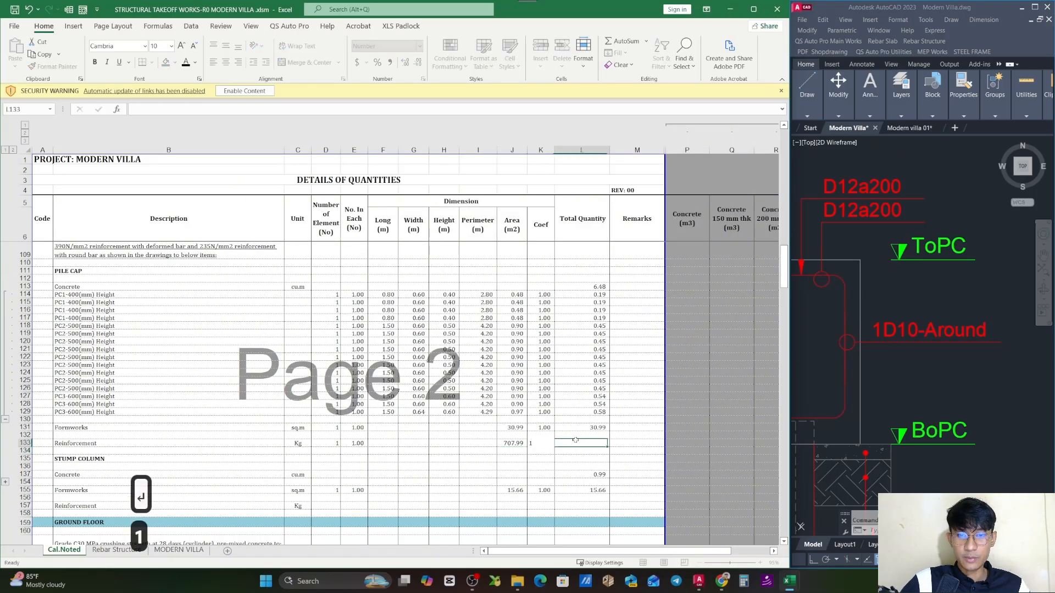
{"action": "type", "text": "="}
{"action": "left_click", "coordinate": [543, 444]}
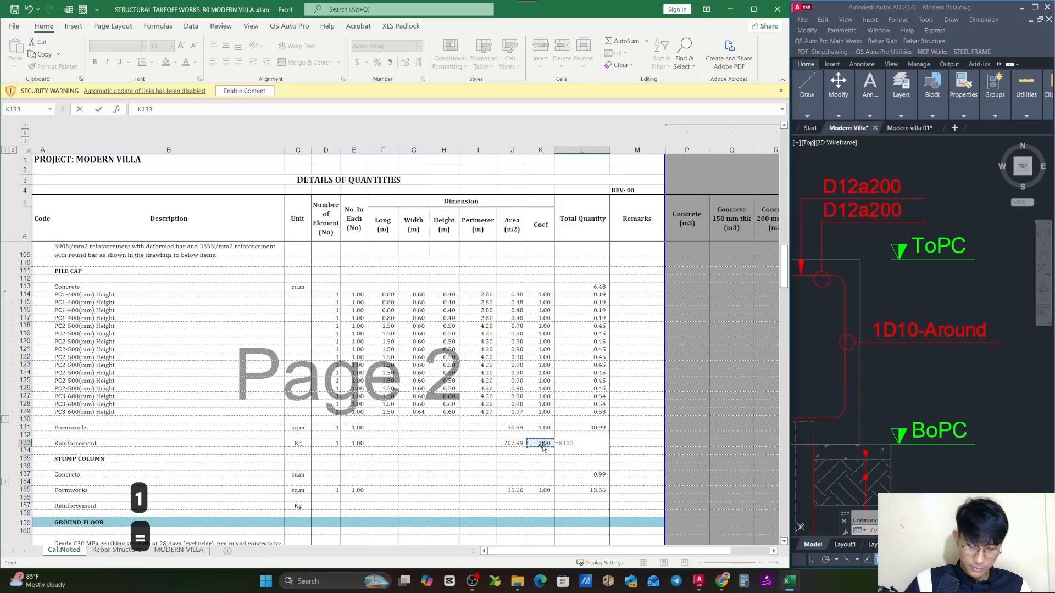
{"action": "type", "text": "*"}
{"action": "left_click", "coordinate": [500, 443]}
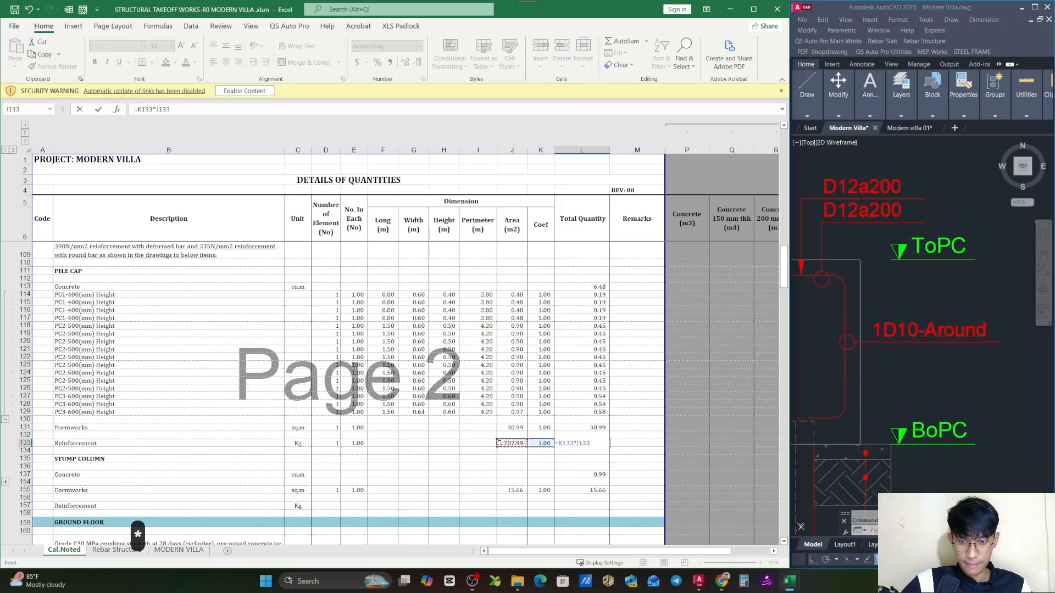
{"action": "type", "text": "*"}
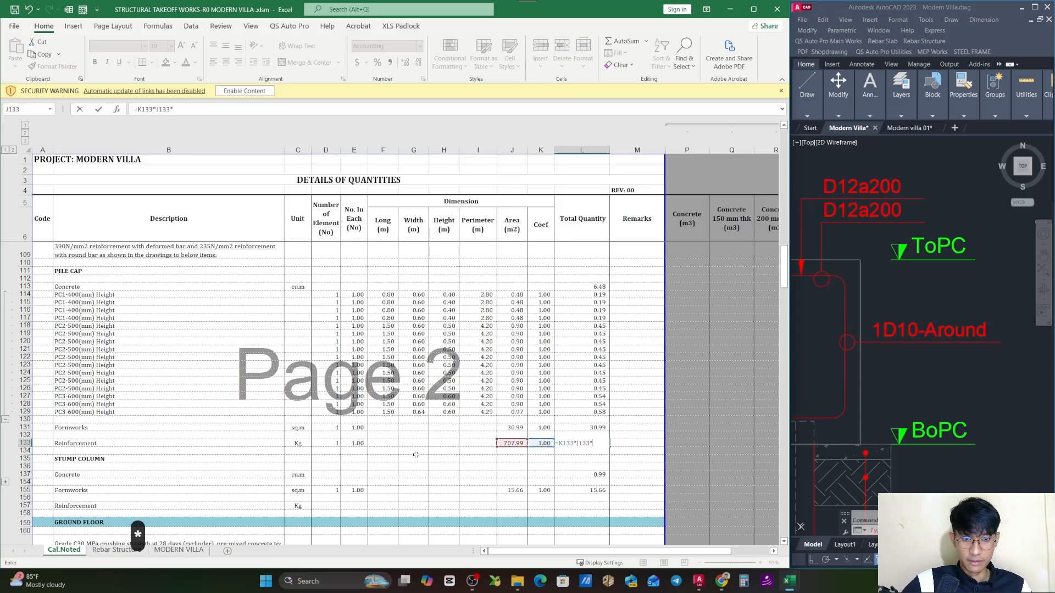
{"action": "left_click", "coordinate": [354, 443]}
{"action": "type", "text": "*"}
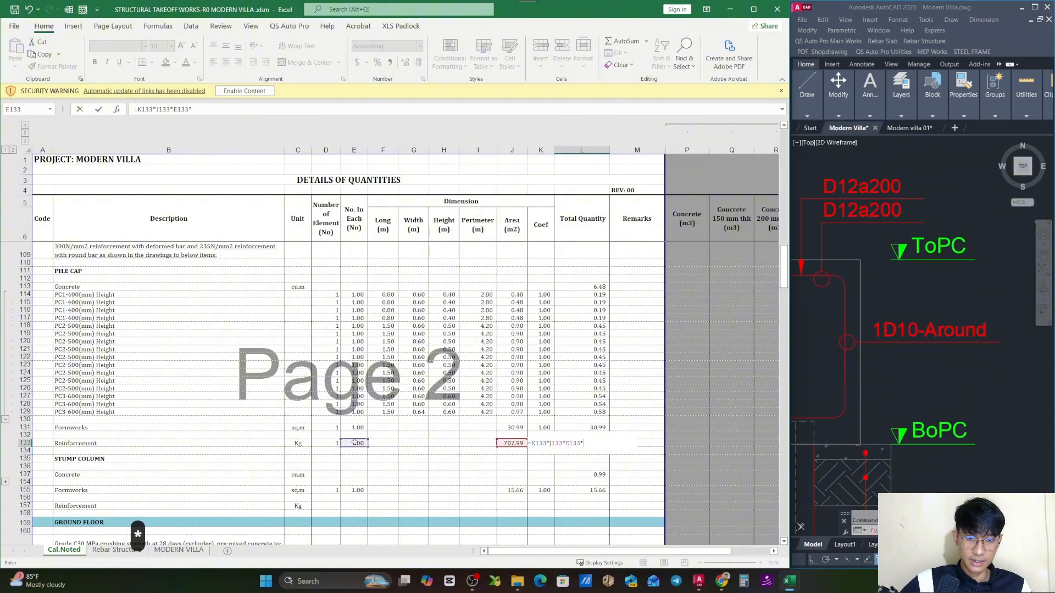
{"action": "key", "text": "Escape"}
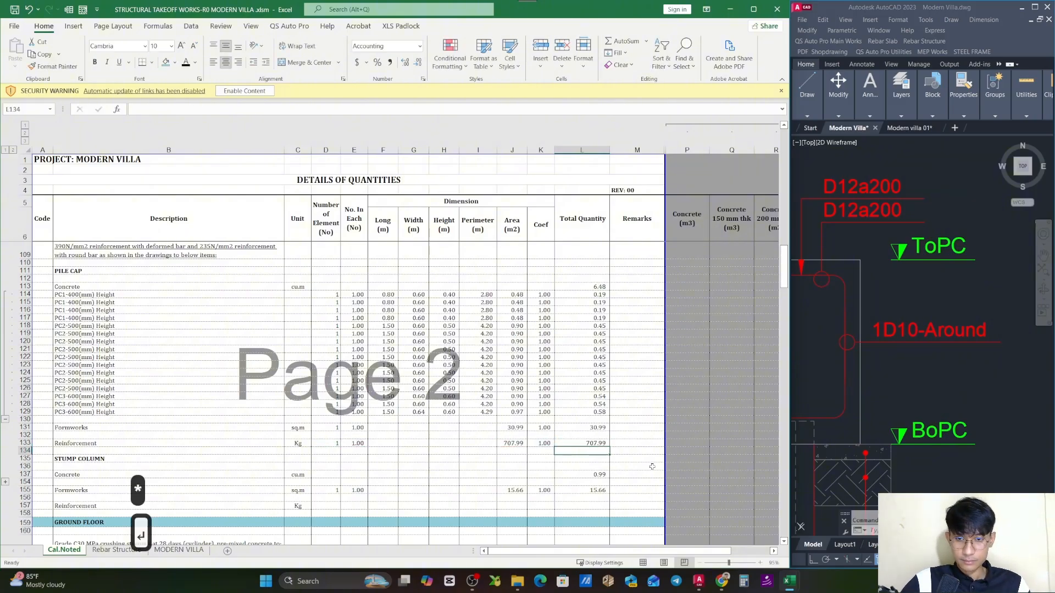
{"action": "left_click", "coordinate": [667, 395]}
{"action": "key", "text": "ctrl+s"}
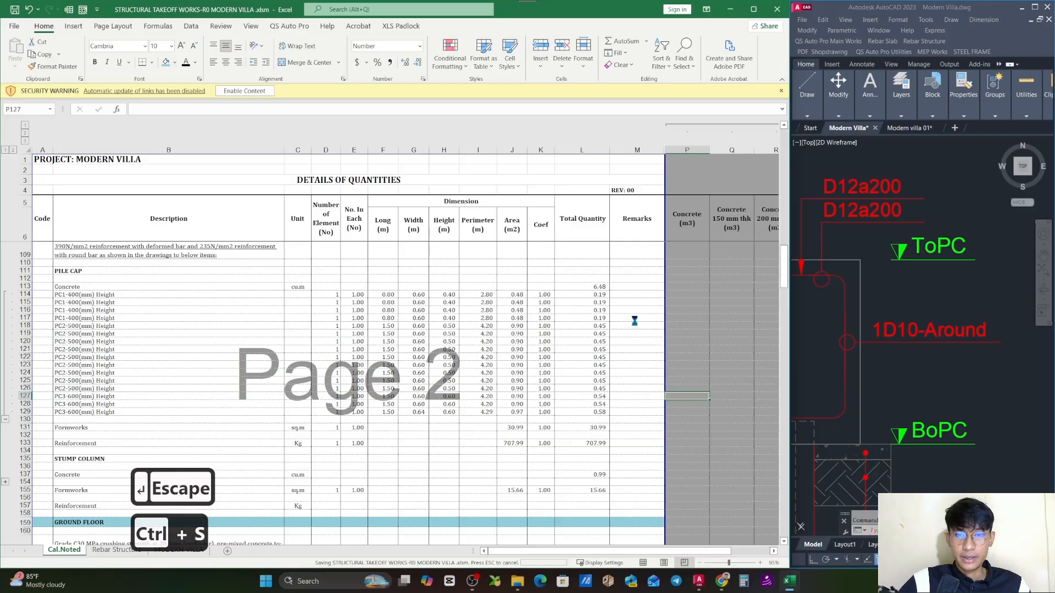
- Check the totals in L133 and L113, then collapse the pile cap concrete detail rows and select summary rows 113 through 133
{"action": "left_click", "coordinate": [597, 443]}
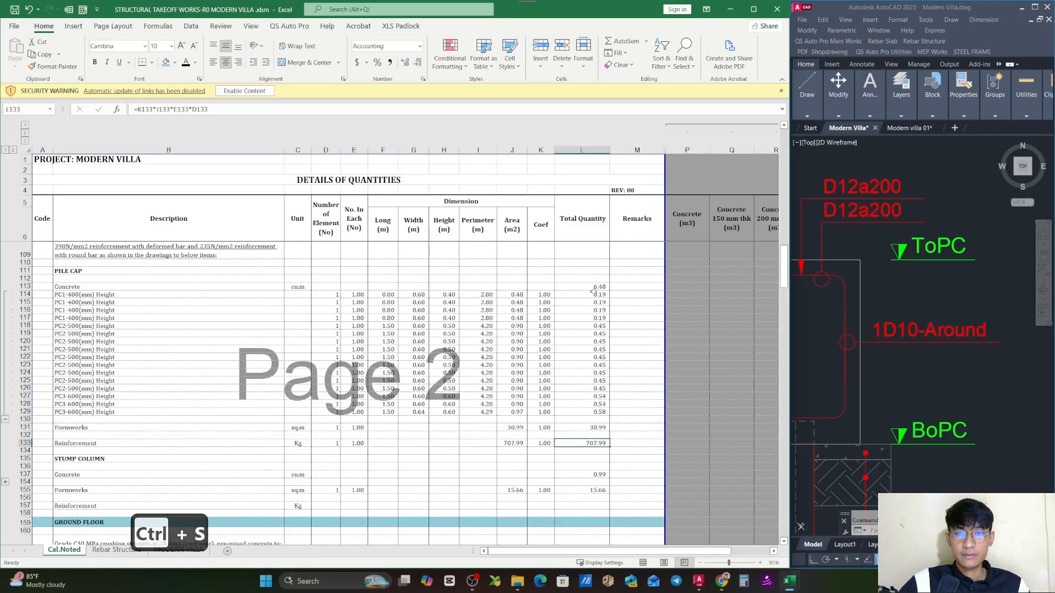
{"action": "left_click", "coordinate": [598, 286]}
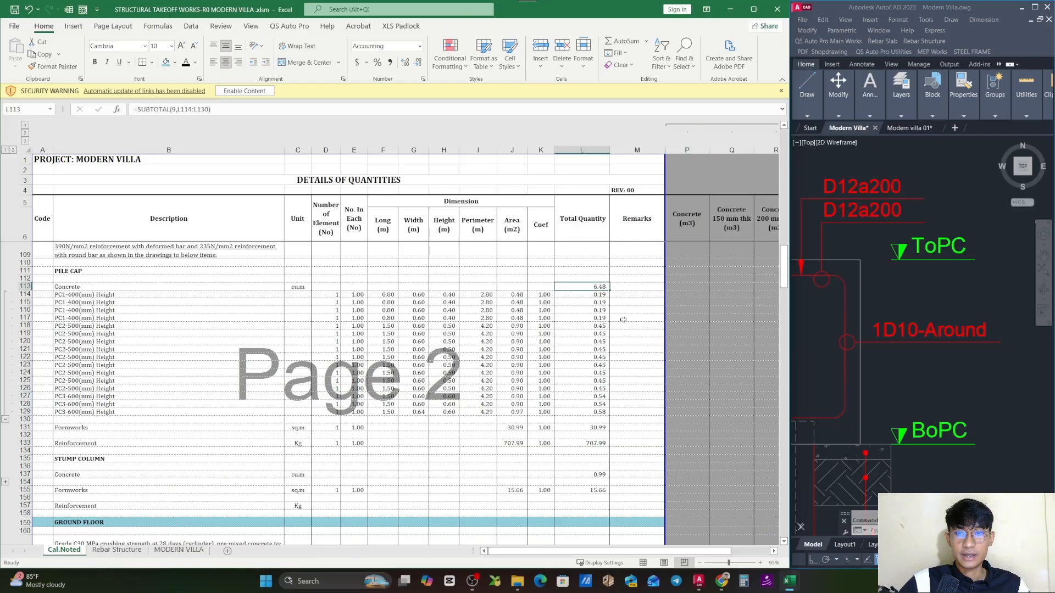
{"action": "left_click", "coordinate": [6, 421]}
{"action": "left_click", "coordinate": [626, 320]}
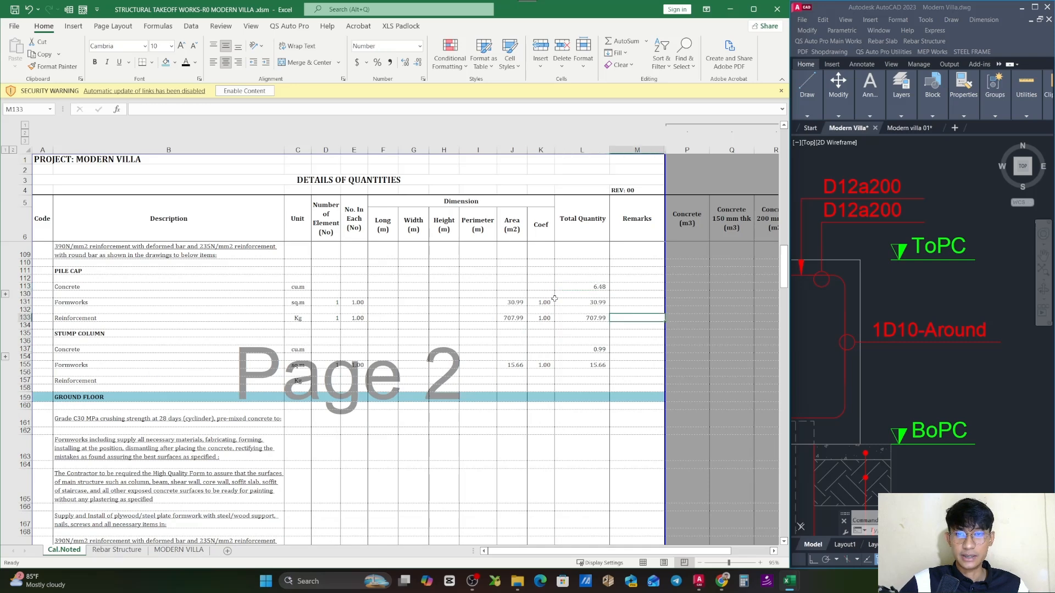
{"action": "left_click_drag", "start_coordinate": [24, 287], "coordinate": [222, 318]}
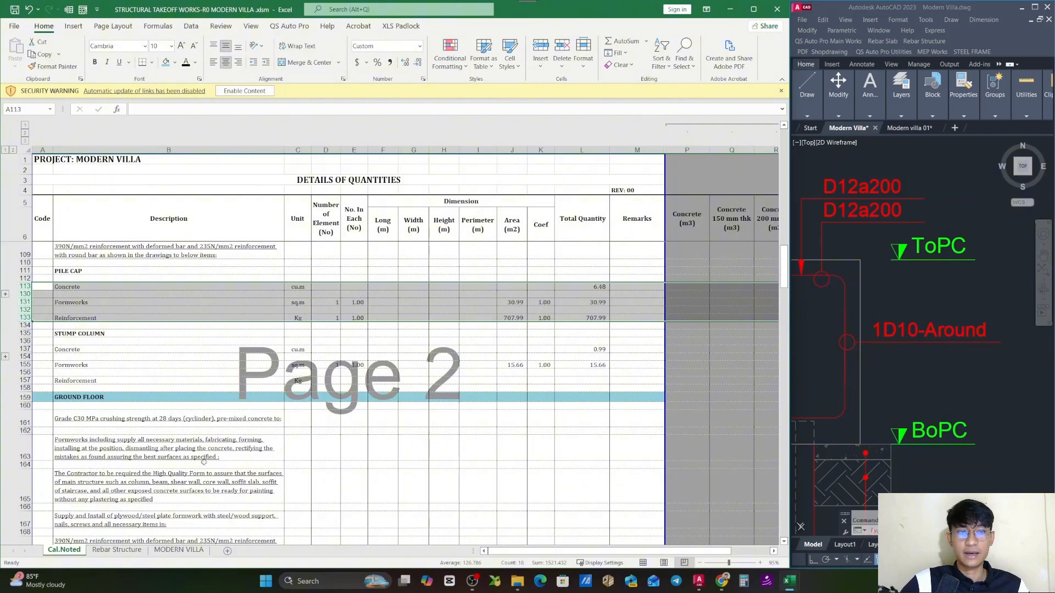
- Open the Rebar Structure sheet at the pile cap takeoff, then switch to AutoCAD and view the pile cap drawing sheet
{"action": "left_click", "coordinate": [117, 550]}
{"action": "left_click", "coordinate": [654, 331]}
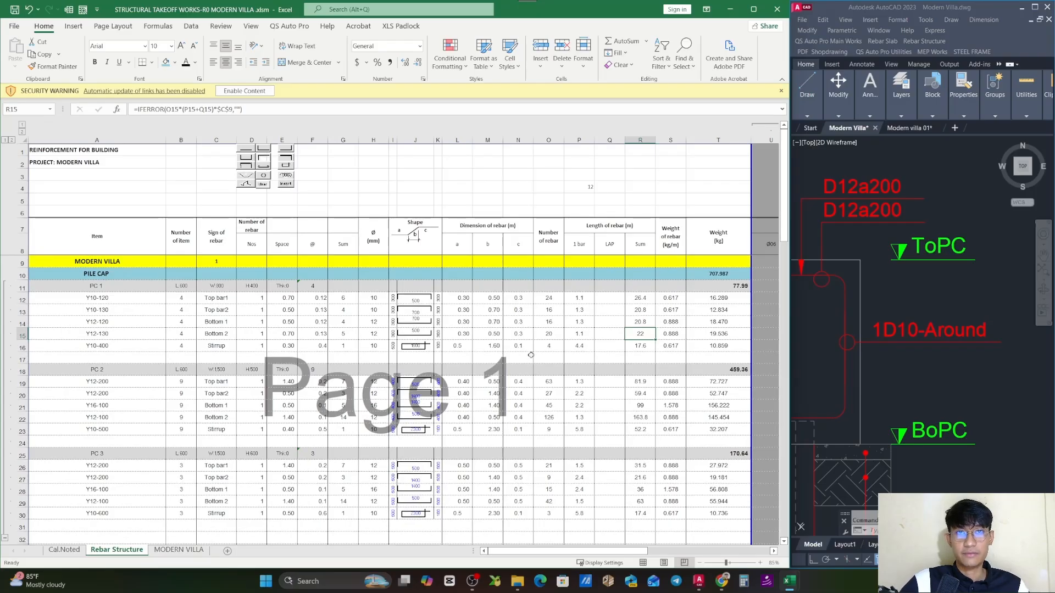
{"action": "scroll", "coordinate": [966, 347], "scroll_direction": "down", "scroll_amount": 6}
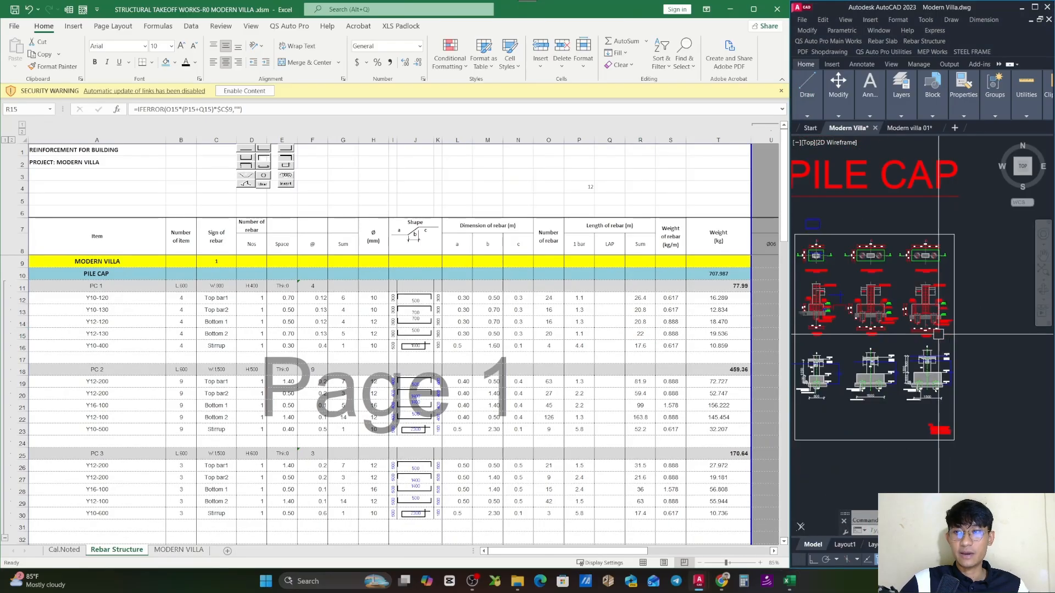
{"action": "scroll", "coordinate": [954, 371], "scroll_direction": "down", "scroll_amount": 5}
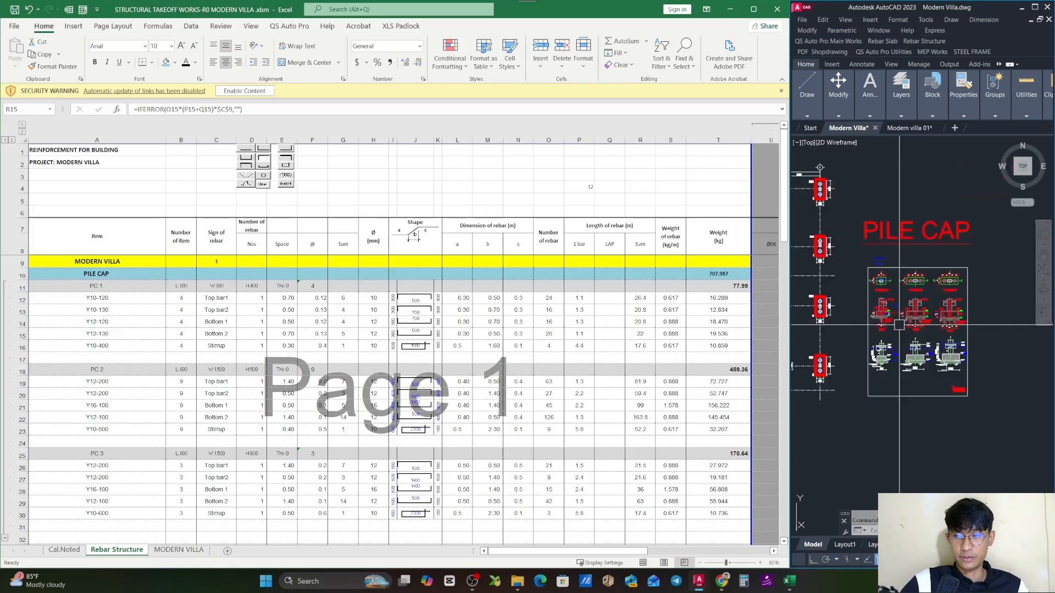
{"action": "scroll", "coordinate": [901, 290], "scroll_direction": "up", "scroll_amount": 5}
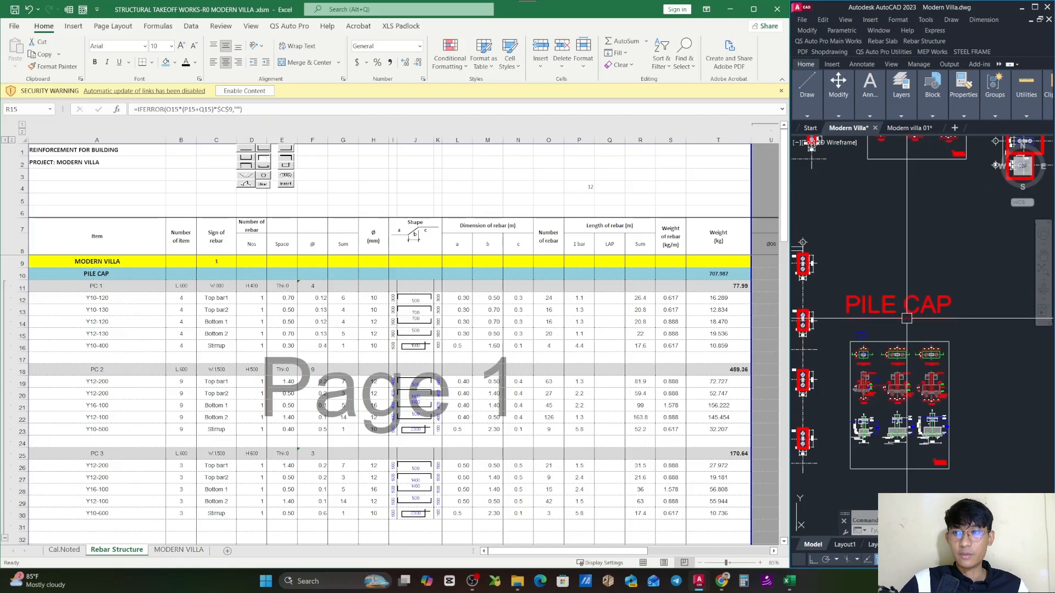
- Review the available Rebar Structure commands for beam, column, foundation and element rebar in AutoCAD, without starting any
{"action": "left_click", "coordinate": [881, 42]}
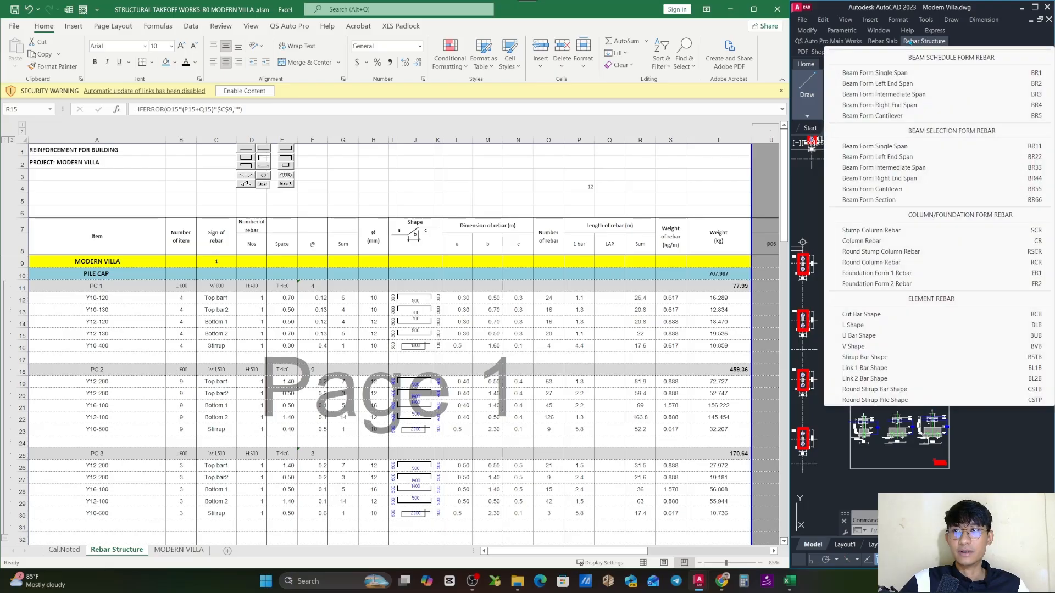
{"action": "mouse_move", "coordinate": [924, 41]}
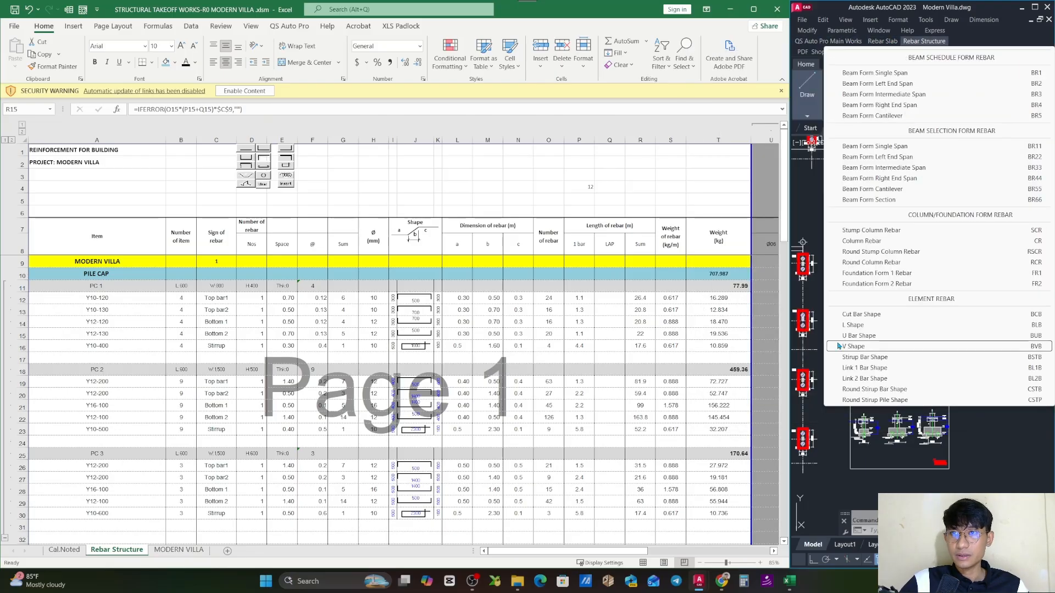
{"action": "key", "text": "Escape"}
{"action": "key", "text": "Escape"}
{"action": "key", "text": "Escape"}
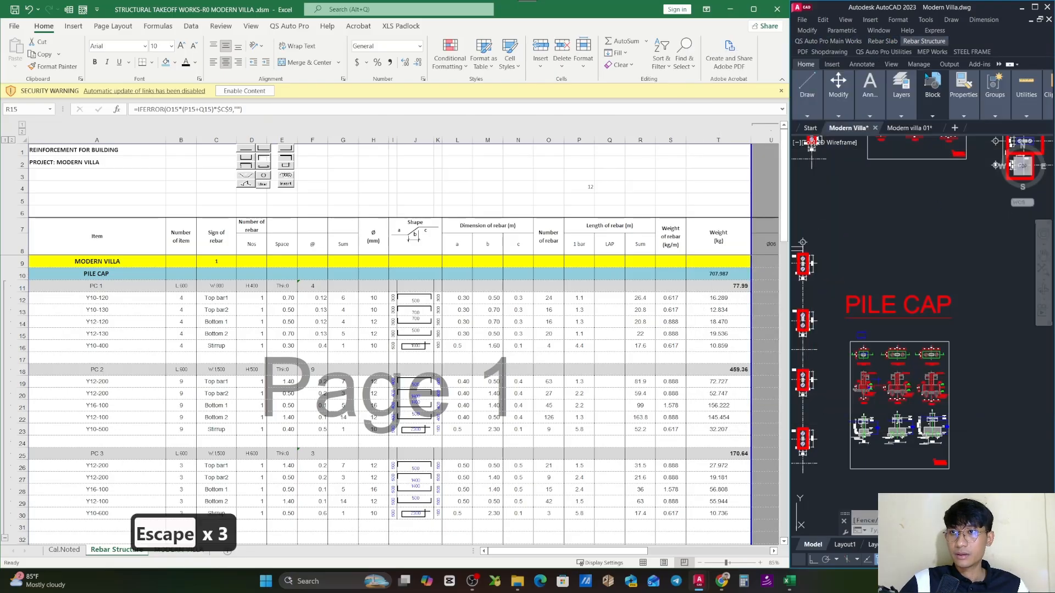
{"action": "left_click", "coordinate": [925, 42]}
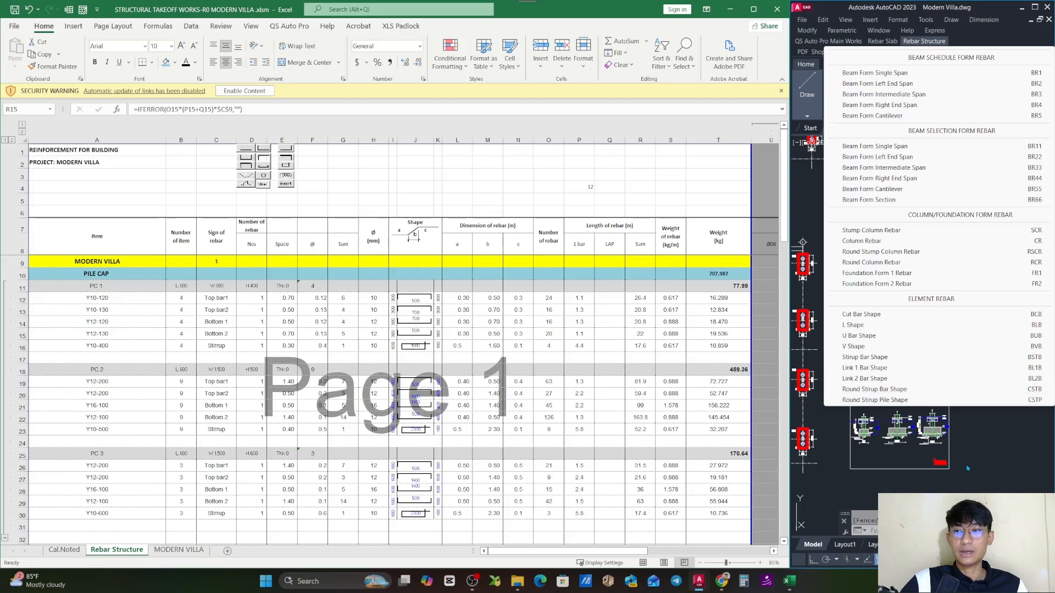
{"action": "key", "text": "Escape"}
{"action": "key", "text": "Escape"}
{"action": "key", "text": "Escape"}
- Examine the first pile cap's section detail and its reinforcement callouts in the Modern Villa drawing
{"action": "scroll", "coordinate": [914, 330], "scroll_direction": "up", "scroll_amount": 3}
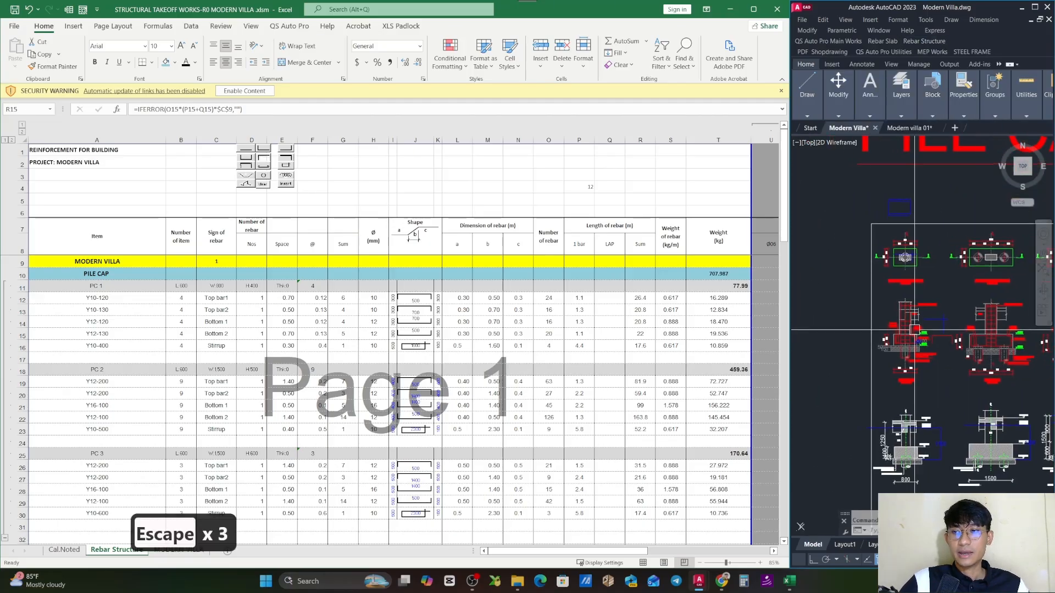
{"action": "scroll", "coordinate": [914, 330], "scroll_direction": "up", "scroll_amount": 5}
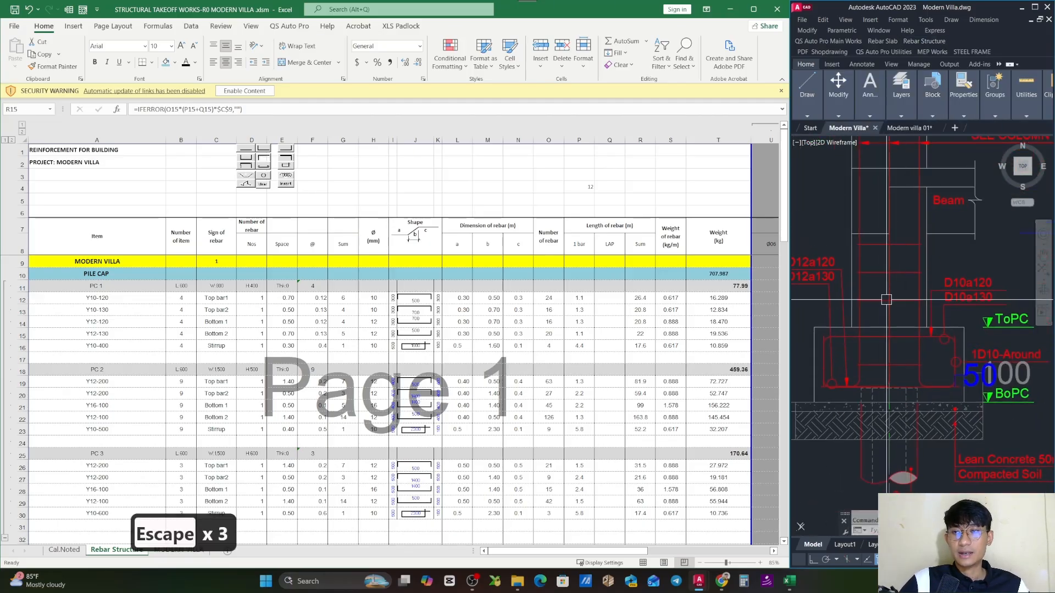
{"action": "scroll", "coordinate": [886, 300], "scroll_direction": "down", "scroll_amount": 5}
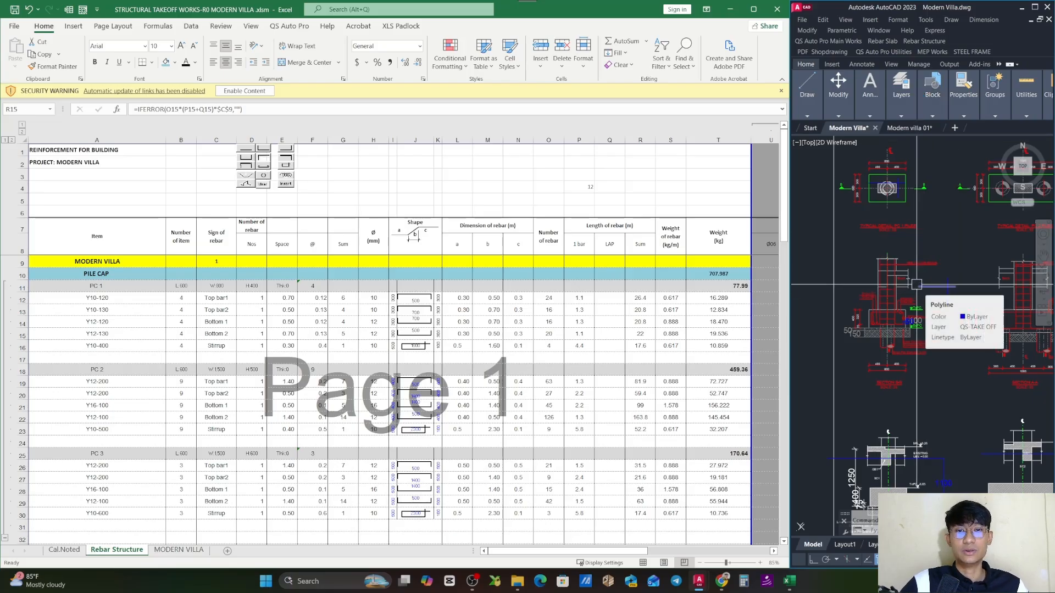
{"action": "key", "text": "Escape"}
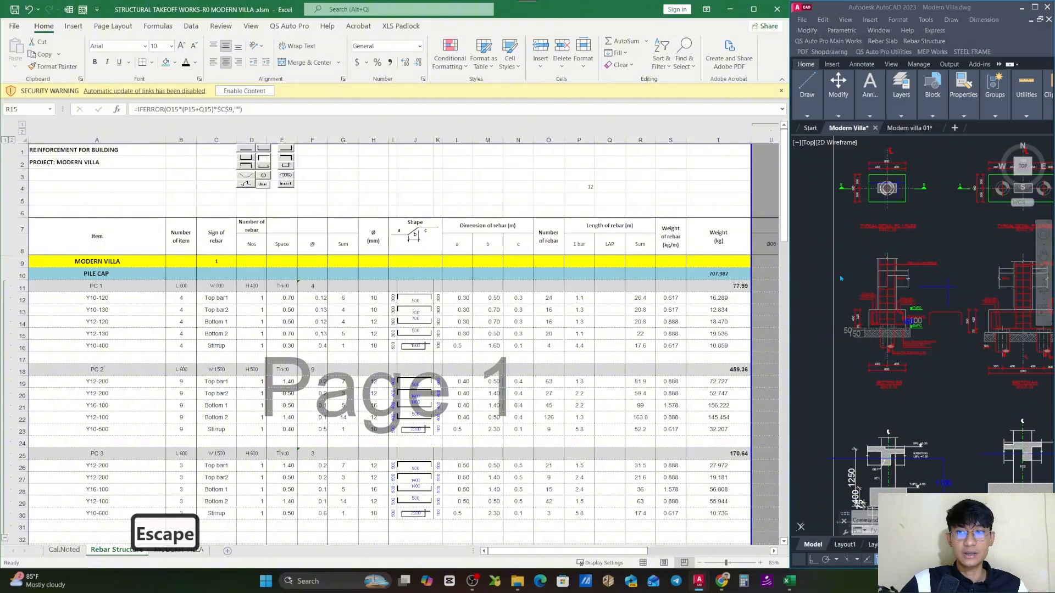
{"action": "key", "text": "Escape"}
{"action": "key", "text": "Escape"}
{"action": "key", "text": "Escape"}
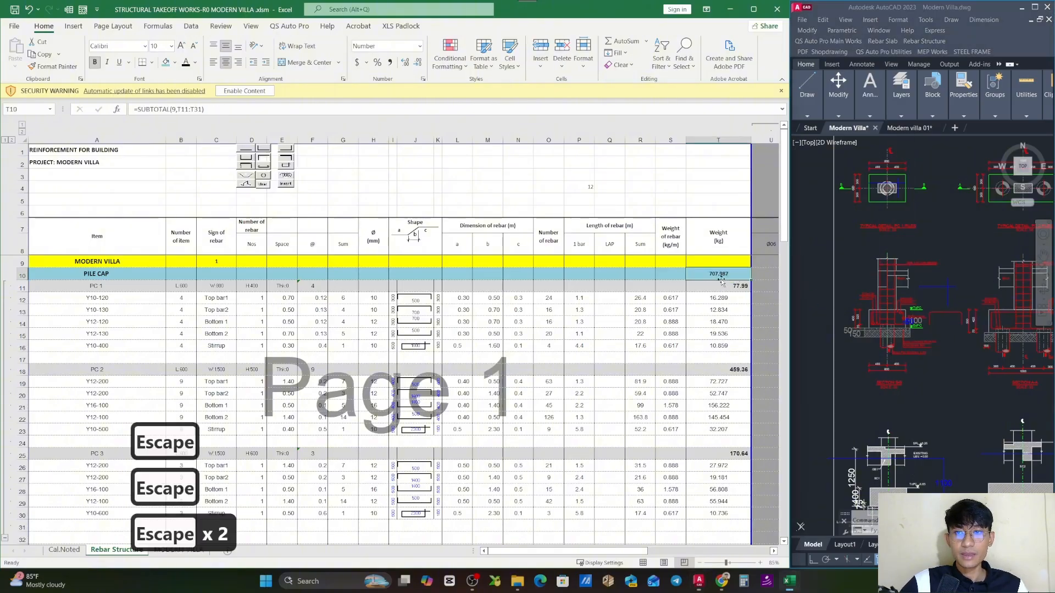
- Switch to Excel and inspect the PILE CAP total weight formula in T10, leaving it unedited
{"action": "double_click", "coordinate": [722, 275]}
{"action": "scroll", "coordinate": [721, 276], "scroll_direction": "down", "scroll_amount": 1}
{"action": "scroll", "coordinate": [704, 286], "scroll_direction": "up", "scroll_amount": 1}
{"action": "key", "text": "Escape"}
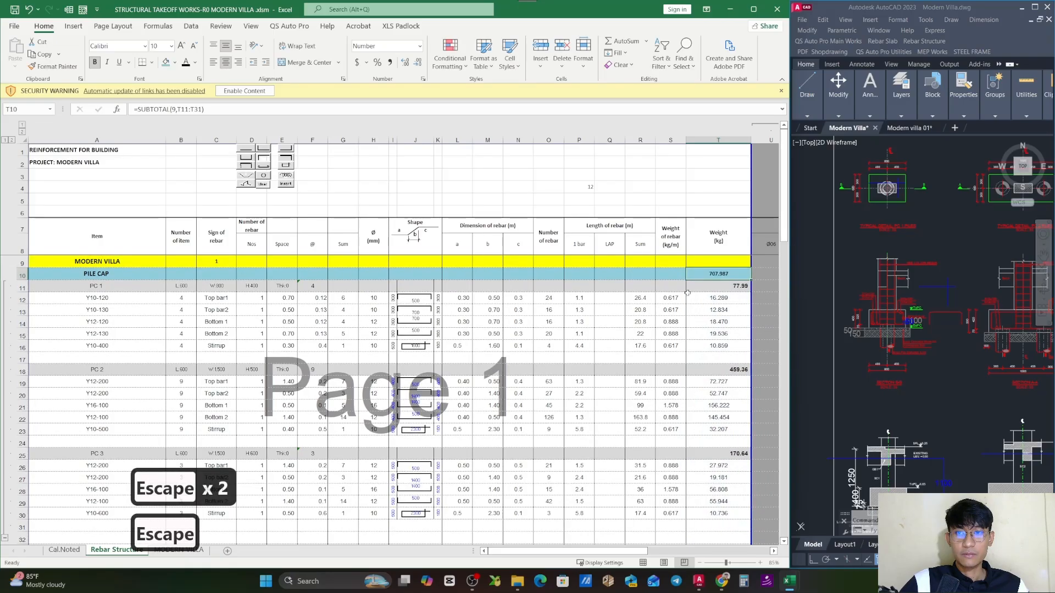